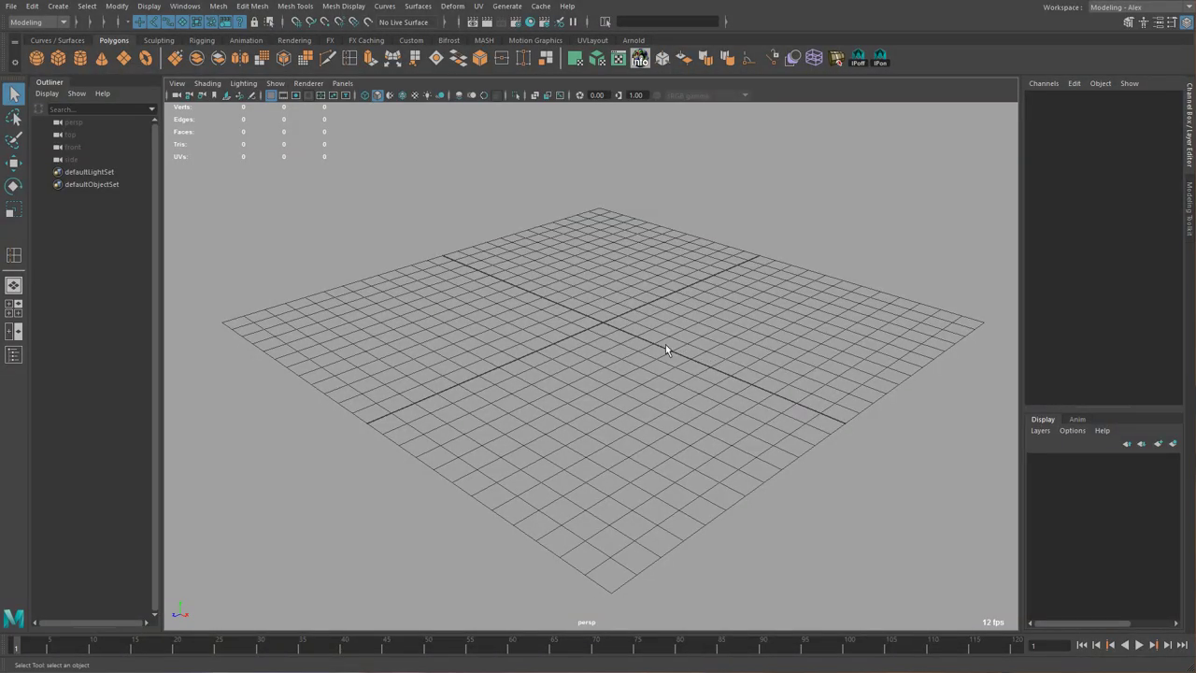
# Switch to the top view and draw a straight EP curve from about X -3, Z -1 to X 0, Z -3.
pyautogui.keyDown('alt'); pyautogui.moveTo(584, 322); pyautogui.dragTo(621, 338); pyautogui.keyUp('alt')
pyautogui.press('space')
pyautogui.press('space')
pyautogui.click(268, 95)
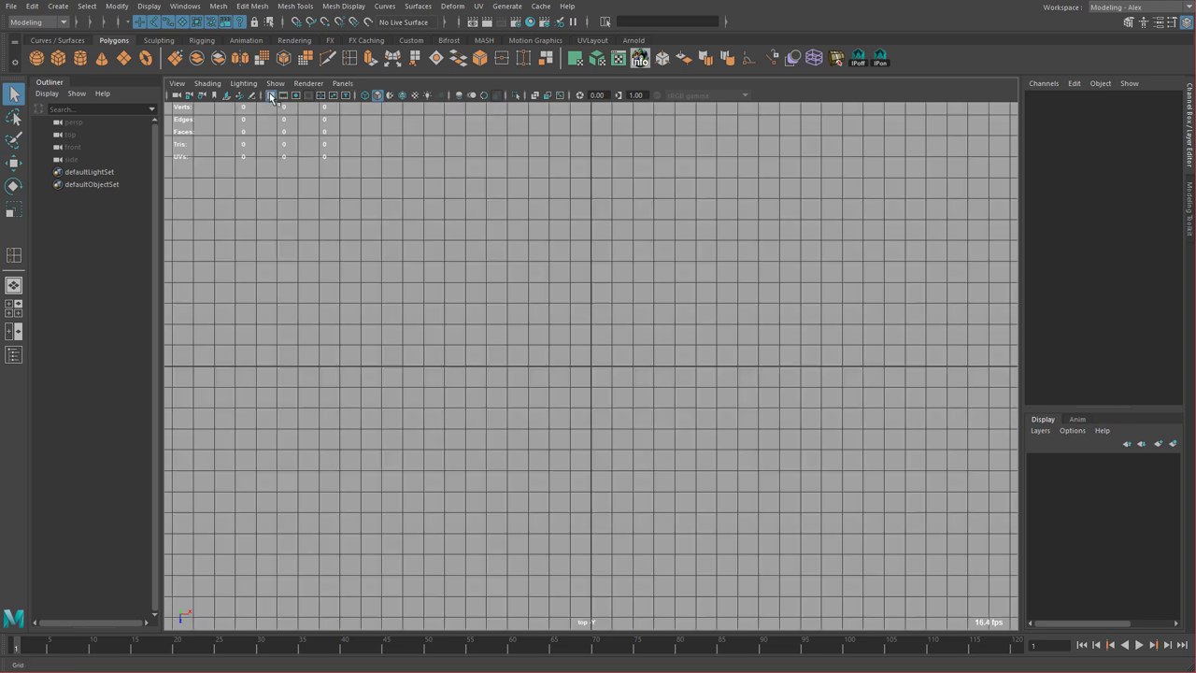
pyautogui.click(57, 40)
pyautogui.click(81, 58)
pyautogui.keyDown('alt'); pyautogui.moveTo(457, 322); pyautogui.dragTo(582, 331, button='right'); pyautogui.keyUp('alt')
pyautogui.keyDown('alt'); pyautogui.moveTo(582, 314); pyautogui.dragTo(666, 337, button='middle'); pyautogui.keyUp('alt')
pyautogui.click(673, 306)
pyautogui.click(588, 363)
pyautogui.keyDown('alt'); pyautogui.moveTo(654, 385); pyautogui.dragTo(728, 402, button='right'); pyautogui.keyUp('alt')
# Draw a second slanted EP curve below the first, starting at X -3, Z 0, and a short curve joining their upper ends.
pyautogui.press('g')
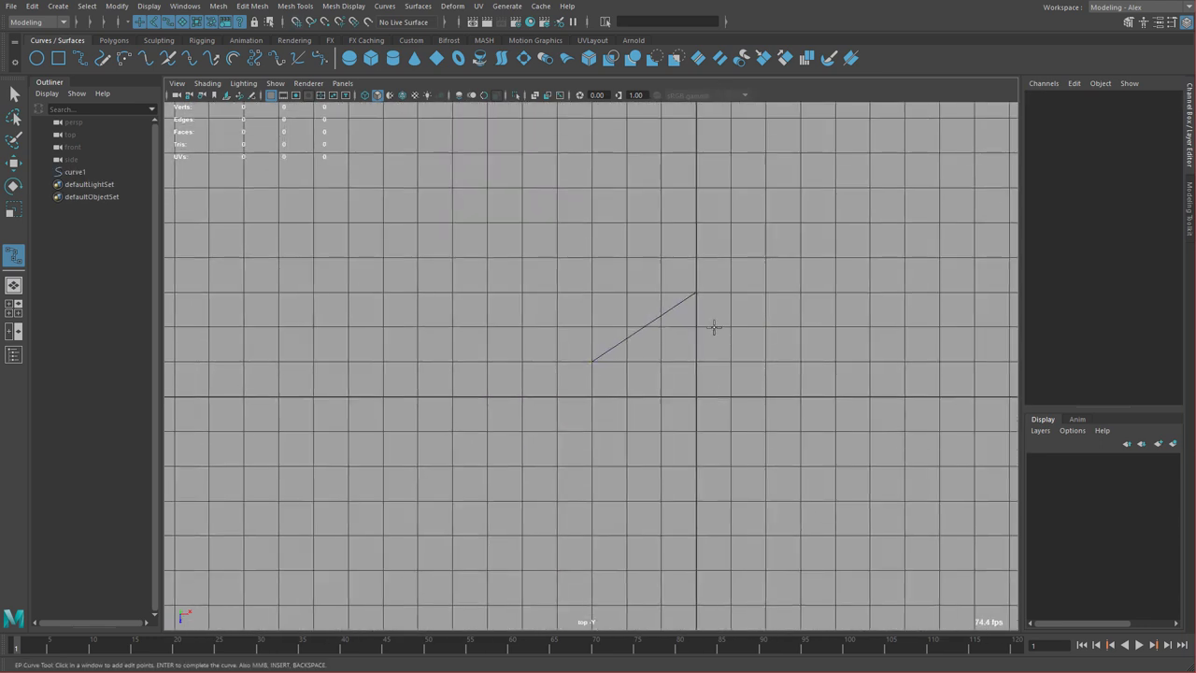
pyautogui.click(590, 396)
pyautogui.click(707, 322)
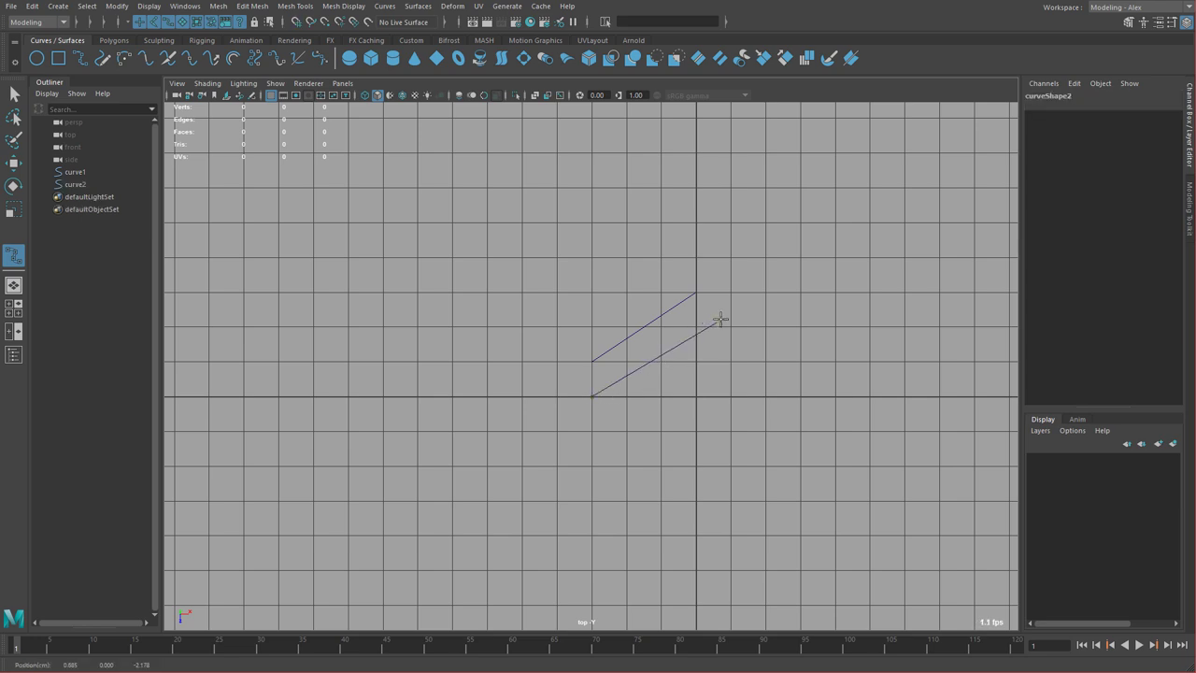
pyautogui.press('g')
pyautogui.click(713, 325)
pyautogui.click(688, 296)
pyautogui.press('w')
pyautogui.keyDown('alt'); pyautogui.moveTo(717, 316); pyautogui.dragTo(779, 376, button='right'); pyautogui.keyUp('alt')
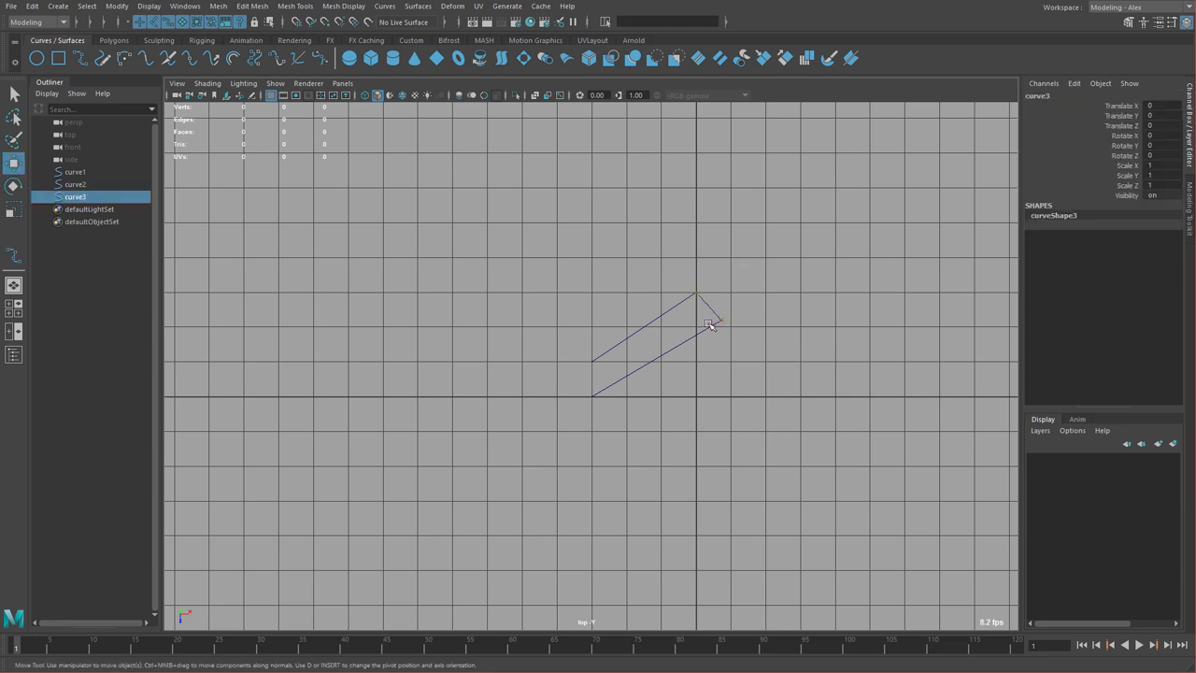
# Bend the two long curves into matching downward-sagging arcs by moving their inner control vertices.
pyautogui.moveTo(644, 297); pyautogui.dragTo(689, 380)
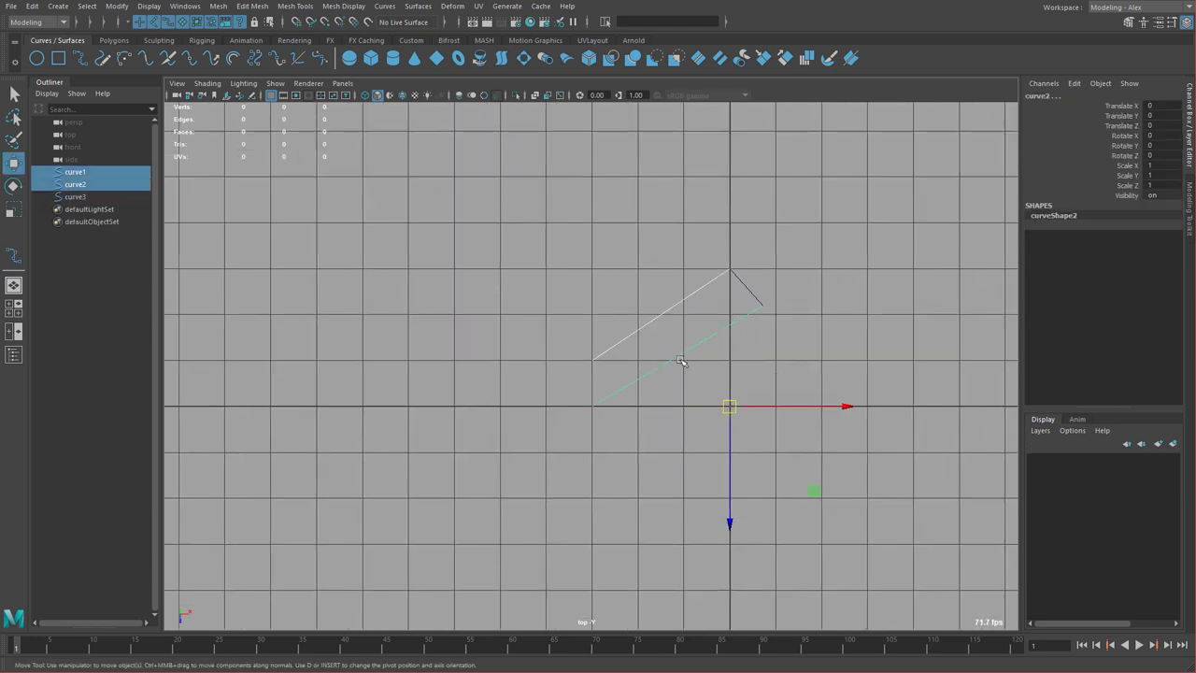
pyautogui.press('F8')
pyautogui.moveTo(659, 361); pyautogui.dragTo(661, 361)
pyautogui.moveTo(621, 355); pyautogui.dragTo(671, 395)
pyautogui.keyDown('shift'); pyautogui.moveTo(684, 328); pyautogui.dragTo(736, 359); pyautogui.keyUp('shift')
pyautogui.keyDown('shift'); pyautogui.moveTo(622, 308); pyautogui.dragTo(656, 346); pyautogui.keyUp('shift')
pyautogui.keyDown('shift'); pyautogui.moveTo(675, 279); pyautogui.dragTo(706, 321); pyautogui.keyUp('shift')
pyautogui.moveTo(670, 359); pyautogui.dragTo(673, 378)
pyautogui.moveTo(669, 295); pyautogui.dragTo(737, 389)
pyautogui.moveTo(738, 390); pyautogui.dragTo(746, 387, button='middle')
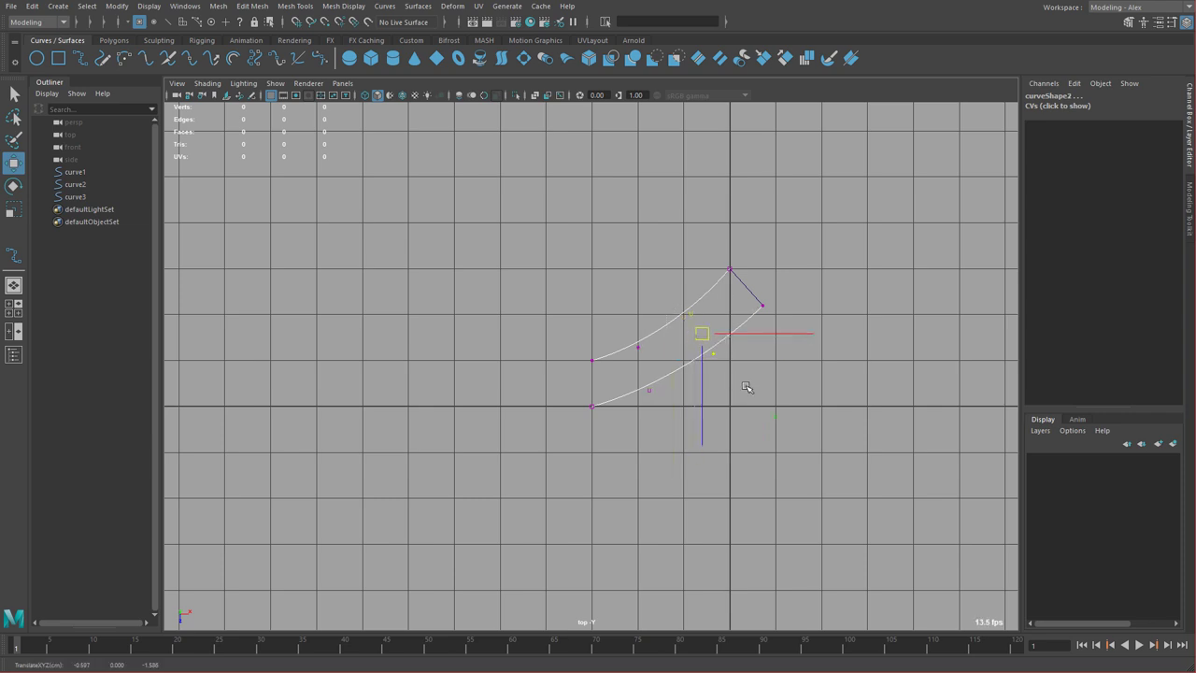
# Snap the lower curve's pivot to its upper end and scale the curve to about 0.833 in Z.
pyautogui.moveTo(636, 390); pyautogui.dragTo(662, 377, button='right')
pyautogui.press('d')
pyautogui.press('v')
pyautogui.moveTo(752, 323); pyautogui.dragTo(784, 292, button='middle')
pyautogui.press('d')
pyautogui.press('c')
pyautogui.moveTo(710, 353); pyautogui.dragTo(802, 304, button='middle')
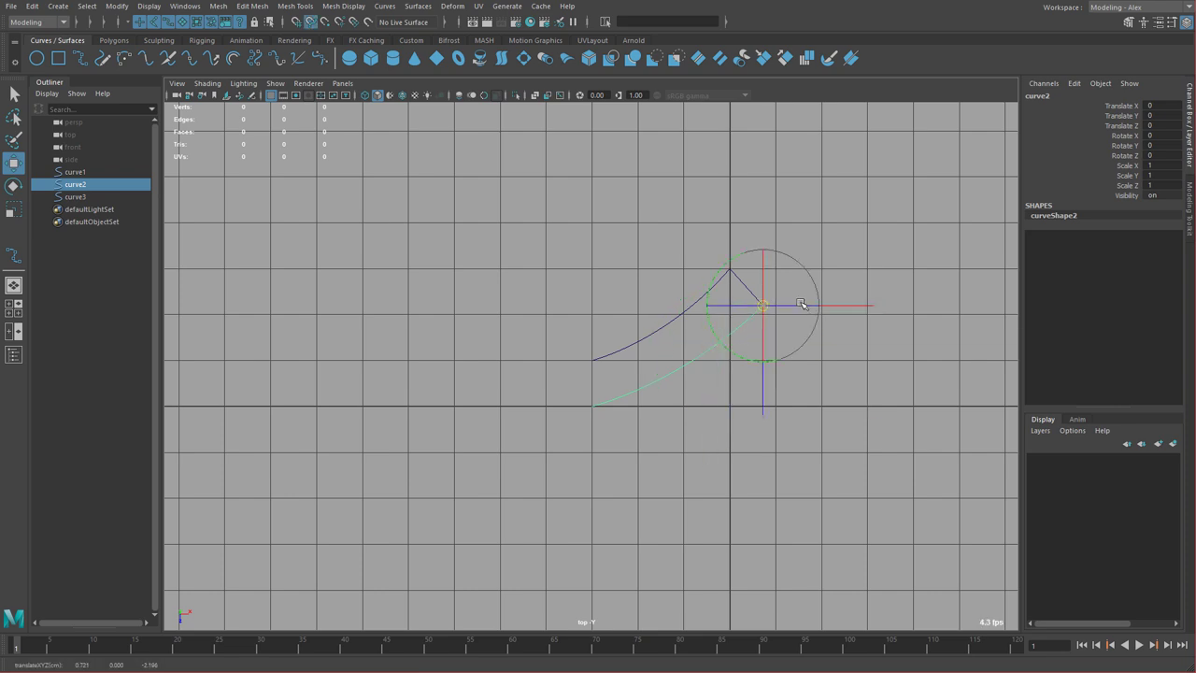
pyautogui.moveTo(801, 301); pyautogui.dragTo(687, 358)
pyautogui.moveTo(684, 362); pyautogui.dragTo(800, 278, button='middle')
pyautogui.press('r')
pyautogui.moveTo(761, 417); pyautogui.dragTo(752, 399)
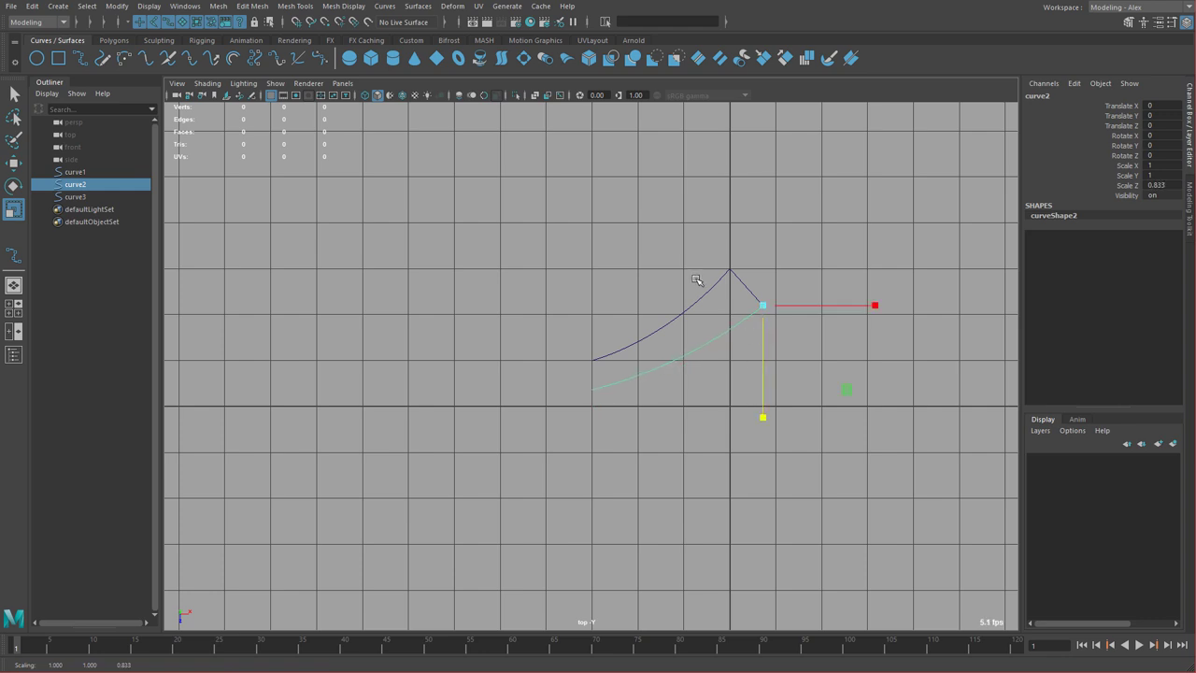
# Group the three curves, duplicate the group and mirror the copy with Scale X -1.
pyautogui.click(711, 289)
pyautogui.keyDown('shift'); pyautogui.click(747, 288); pyautogui.keyUp('shift')
pyautogui.keyDown('shift'); pyautogui.click(745, 324); pyautogui.keyUp('shift')
pyautogui.keyDown('alt'); pyautogui.moveTo(753, 336); pyautogui.dragTo(673, 331, button='middle'); pyautogui.keyUp('alt')
pyautogui.hotkey('ctrl', 'g')
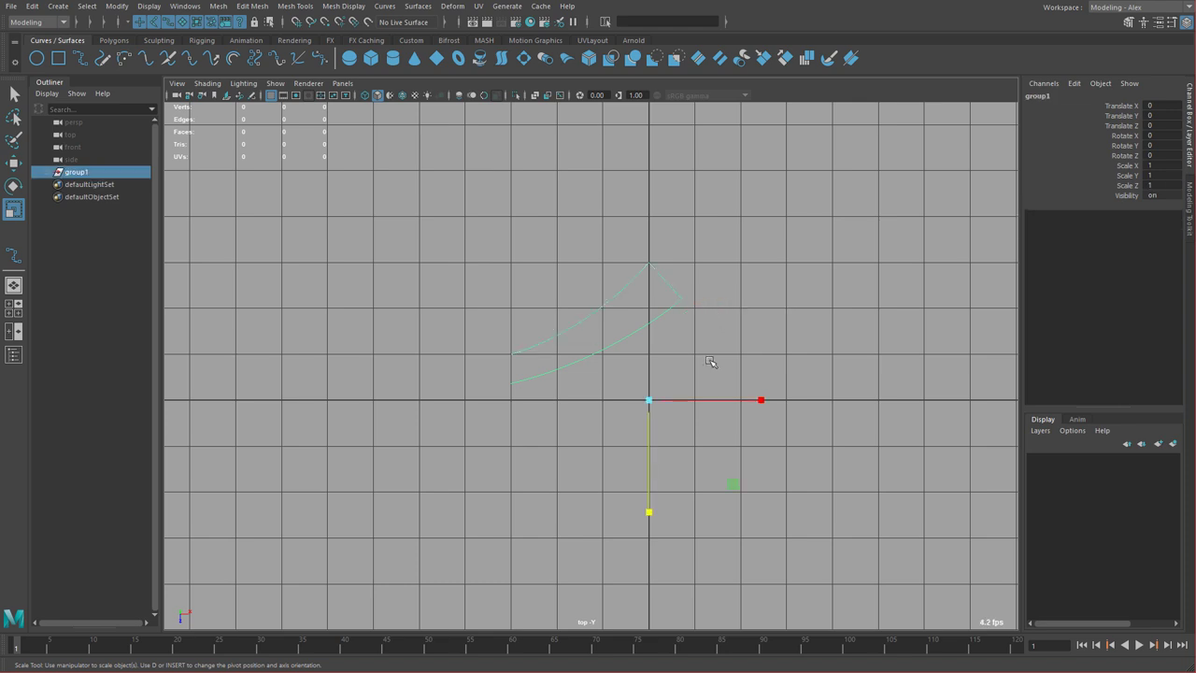
pyautogui.hotkey('ctrl', 'd')
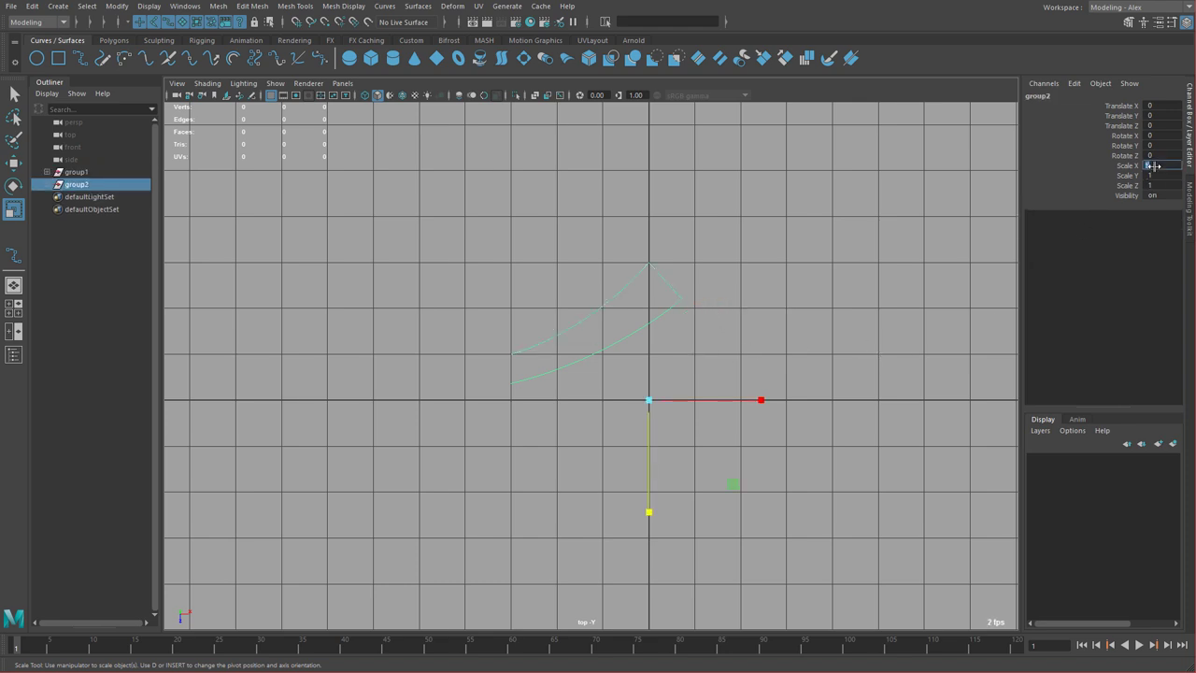
pyautogui.press('Return')
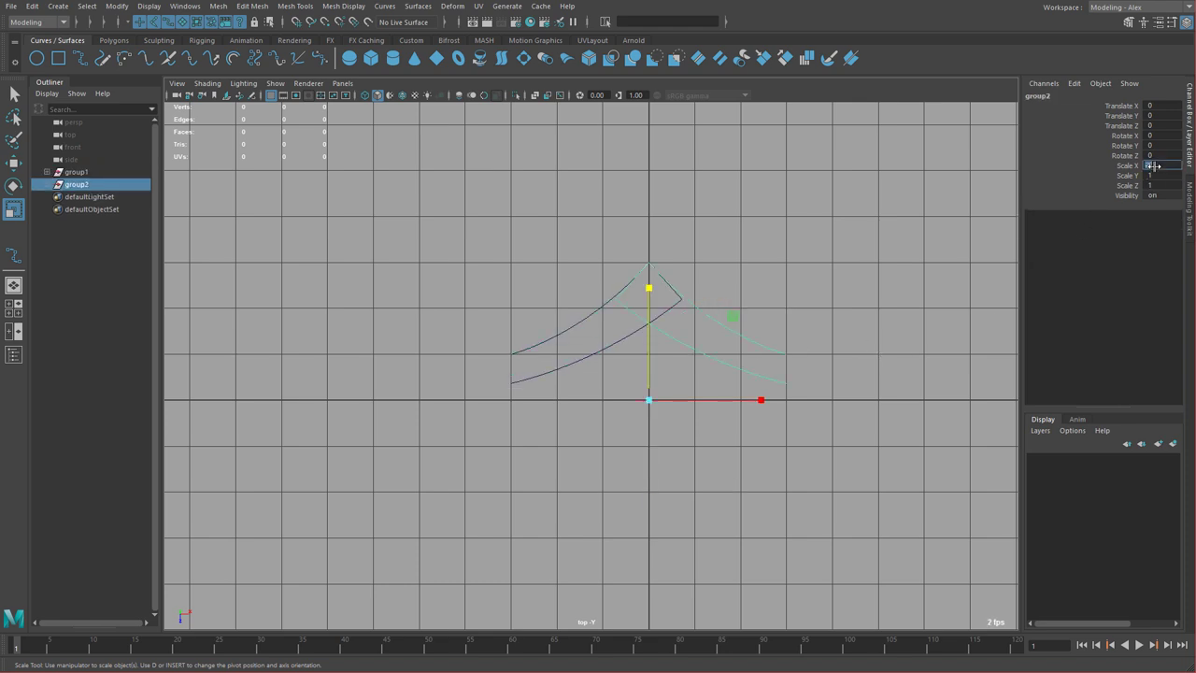
# Move the mirrored group down along Z to about 1.764.
pyautogui.keyDown('alt'); pyautogui.moveTo(753, 301); pyautogui.dragTo(770, 294, button='middle'); pyautogui.keyUp('alt')
pyautogui.press('w')
pyautogui.keyDown('shift'); pyautogui.moveTo(755, 236); pyautogui.dragTo(728, 326, button='middle'); pyautogui.keyUp('shift')
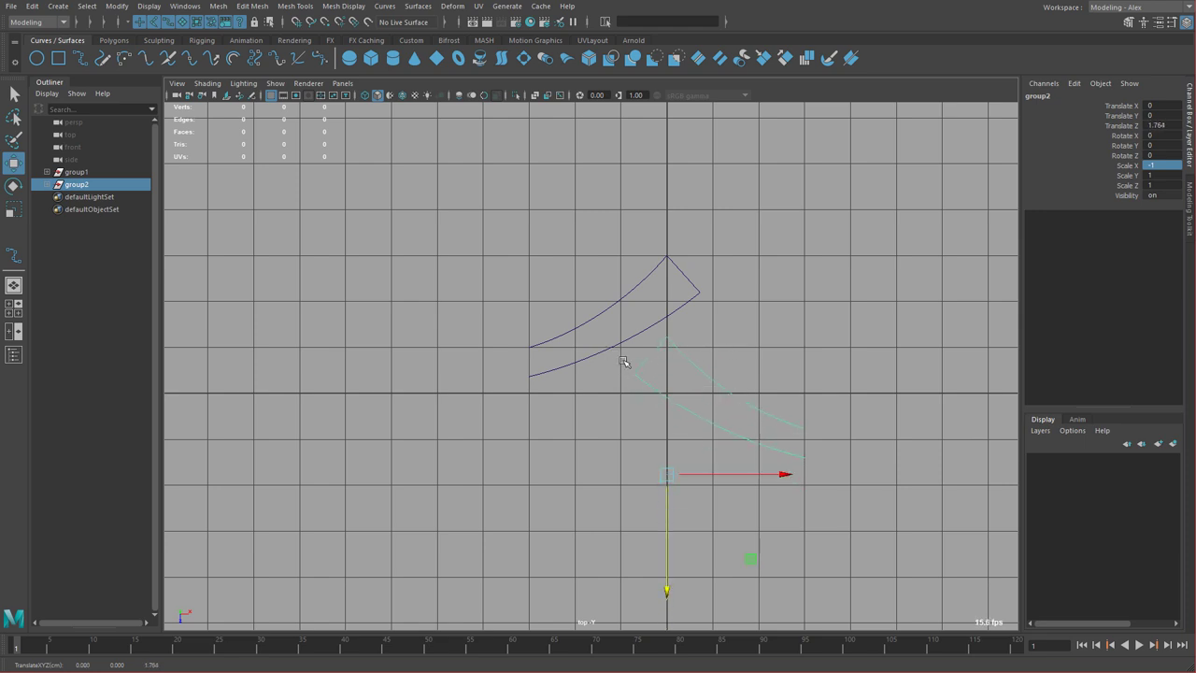
# Delete the mirrored group's short end curve and adjust the control vertices of its lower long curve.
pyautogui.click(653, 366)
pyautogui.press('Delete')
pyautogui.click(641, 381)
pyautogui.moveTo(642, 381); pyautogui.dragTo(609, 362, button='right')
pyautogui.moveTo(609, 351); pyautogui.dragTo(651, 398)
pyautogui.moveTo(654, 404); pyautogui.dragTo(648, 394, button='middle')
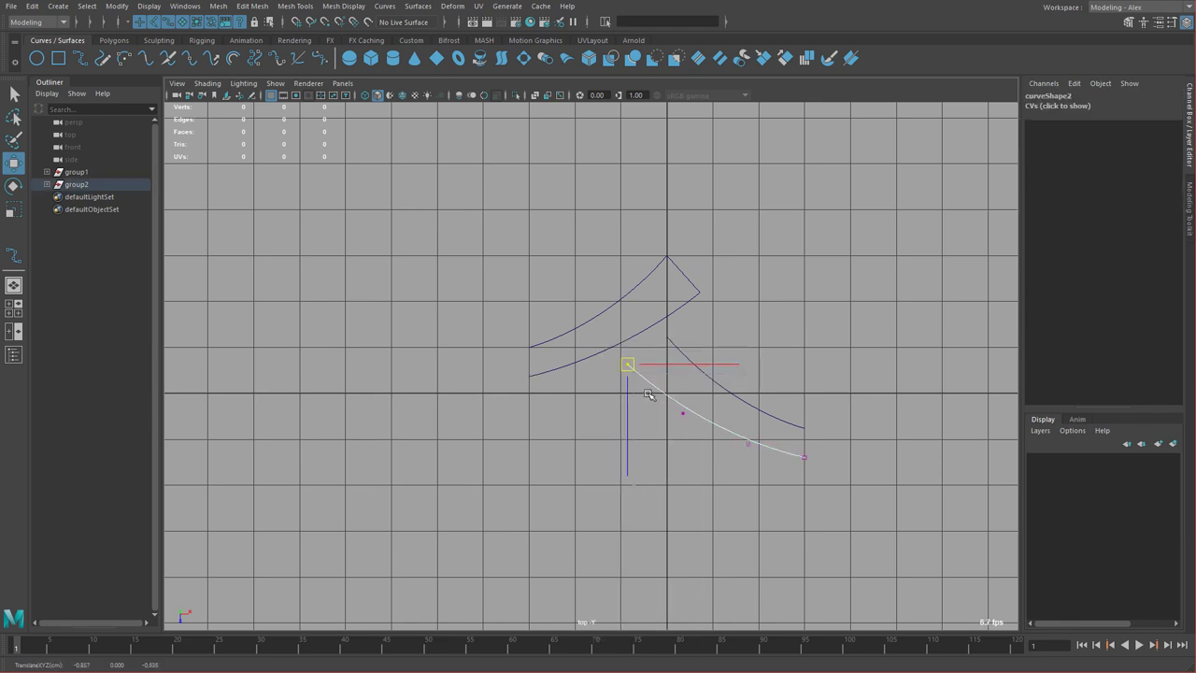
pyautogui.moveTo(661, 401); pyautogui.dragTo(712, 439)
pyautogui.moveTo(712, 427); pyautogui.dragTo(707, 427, button='middle')
# Adjust the starting control vertex of the mirrored group's upper long curve and return to object selection.
pyautogui.click(671, 343)
pyautogui.moveTo(671, 344); pyautogui.dragTo(625, 346, button='right')
pyautogui.moveTo(651, 324); pyautogui.dragTo(691, 359)
pyautogui.moveTo(689, 358); pyautogui.dragTo(691, 359, button='middle')
pyautogui.press('F8')
pyautogui.press('F8')
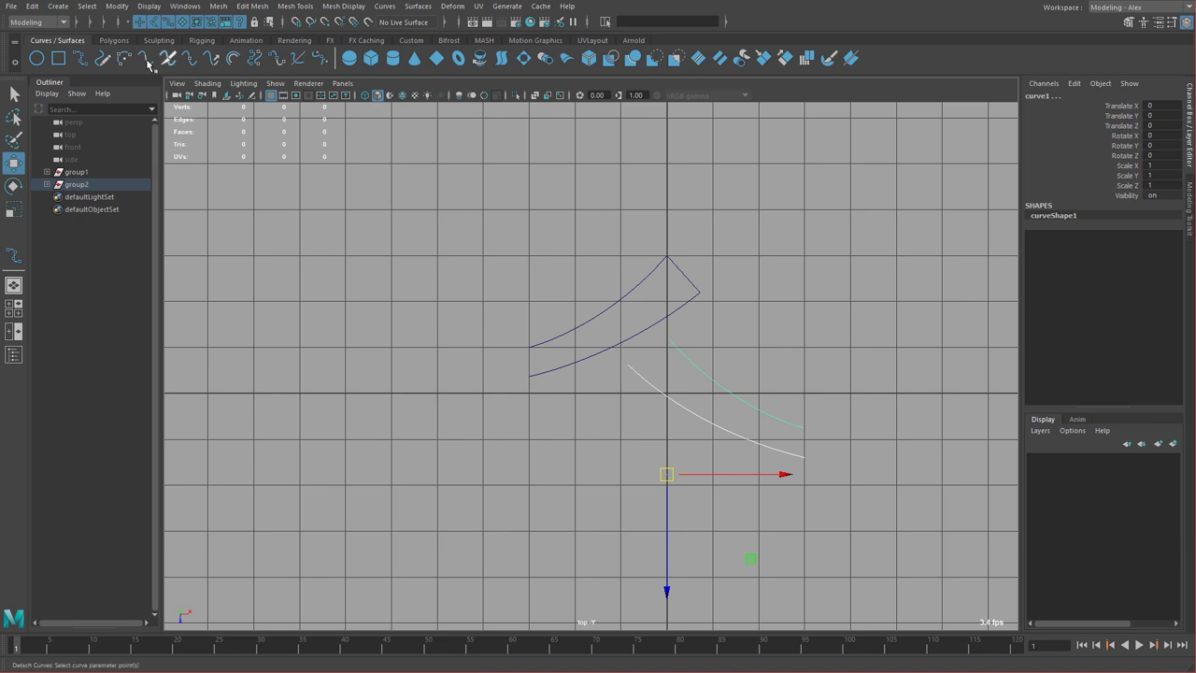
# Draw a new EP curve closing the upper end of the mirrored shape, snapped to the ends of its two long curves.
pyautogui.click(81, 61)
pyautogui.press('c')
pyautogui.moveTo(634, 376); pyautogui.dragTo(562, 345)
pyautogui.moveTo(687, 355); pyautogui.dragTo(624, 309)
pyautogui.press('w')
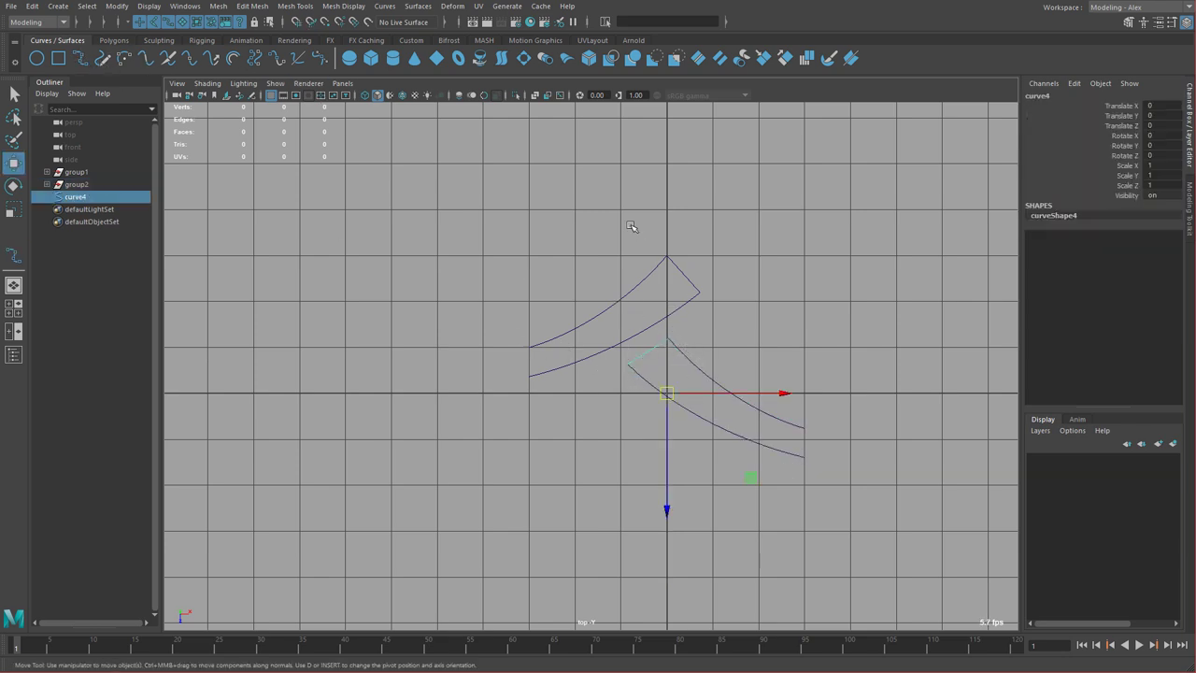
# Delete the original upper curve group and parent the new end curve under the remaining group.
pyautogui.moveTo(636, 232); pyautogui.dragTo(711, 308)
pyautogui.press('Up')
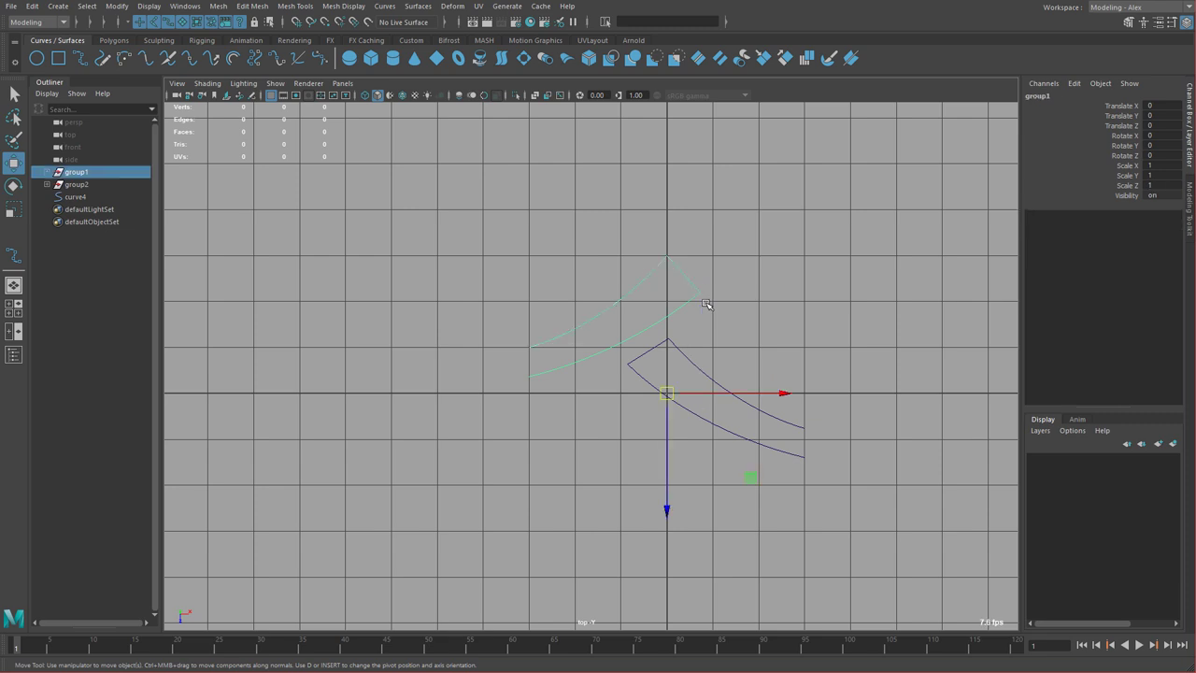
pyautogui.press('Delete')
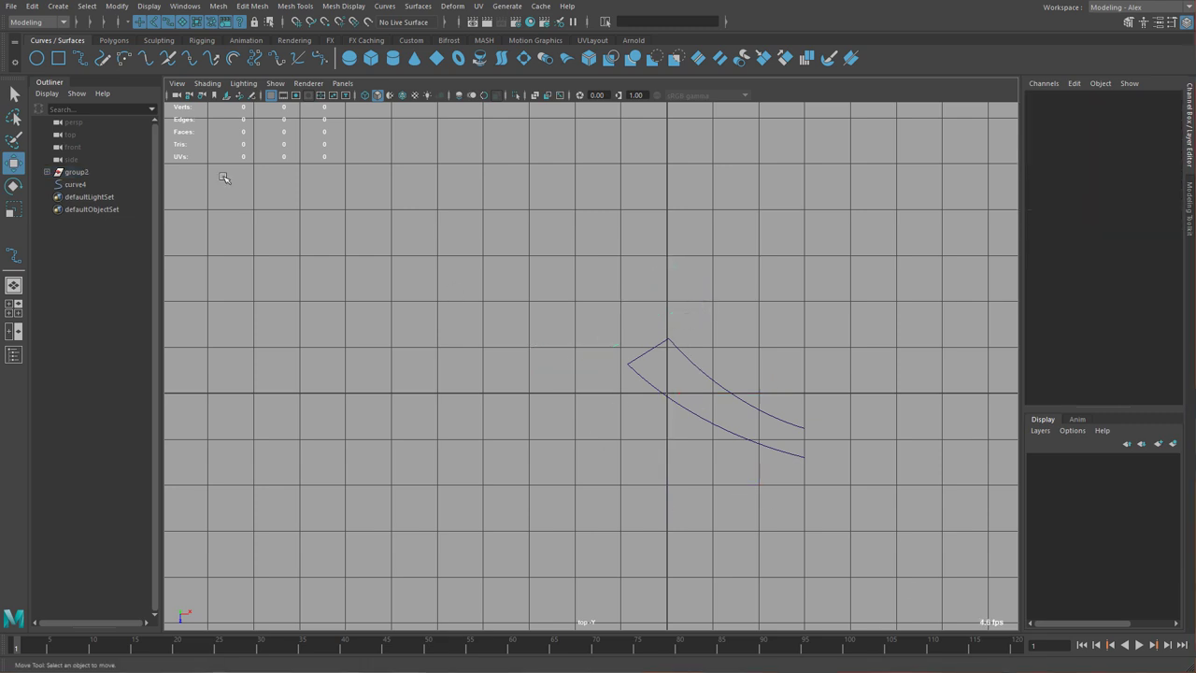
pyautogui.click(73, 173)
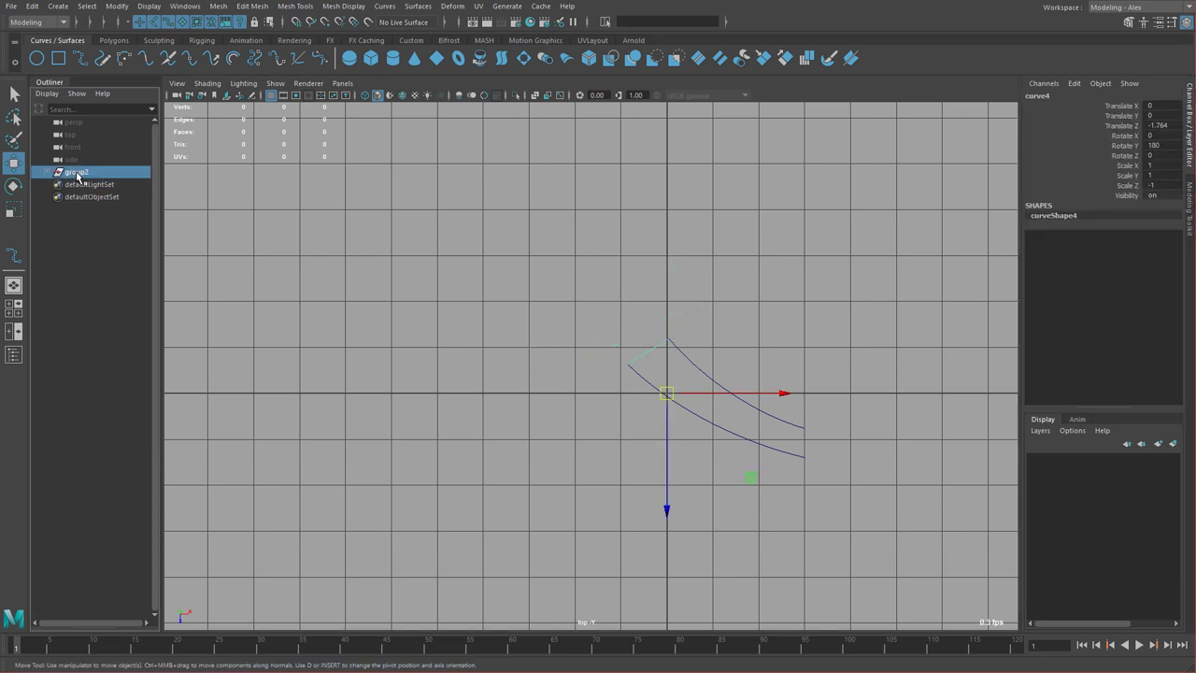
# Duplicate the curve group, mirror the copy with Scale X 1 and move it up along Z to about -0.014.
pyautogui.keyDown('alt'); pyautogui.moveTo(756, 479); pyautogui.dragTo(740, 453, button='middle'); pyautogui.keyUp('alt')
pyautogui.hotkey('ctrl', 'd')
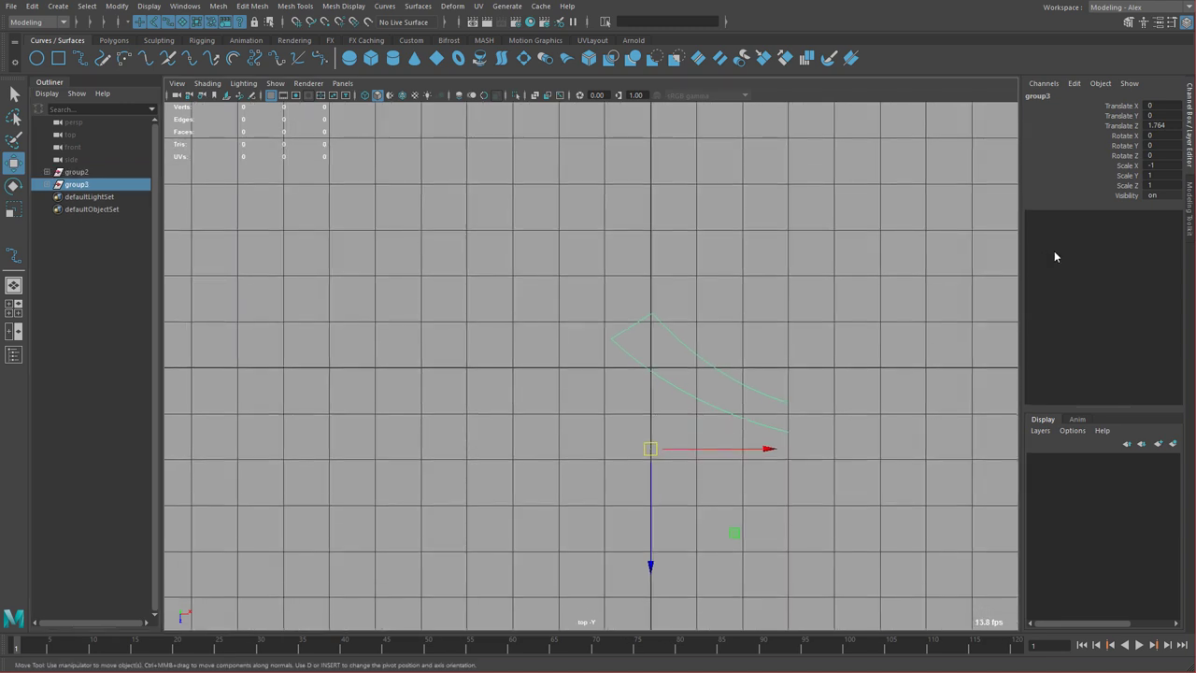
pyautogui.doubleClick(1155, 168)
pyautogui.write('-1')
pyautogui.press('Return')
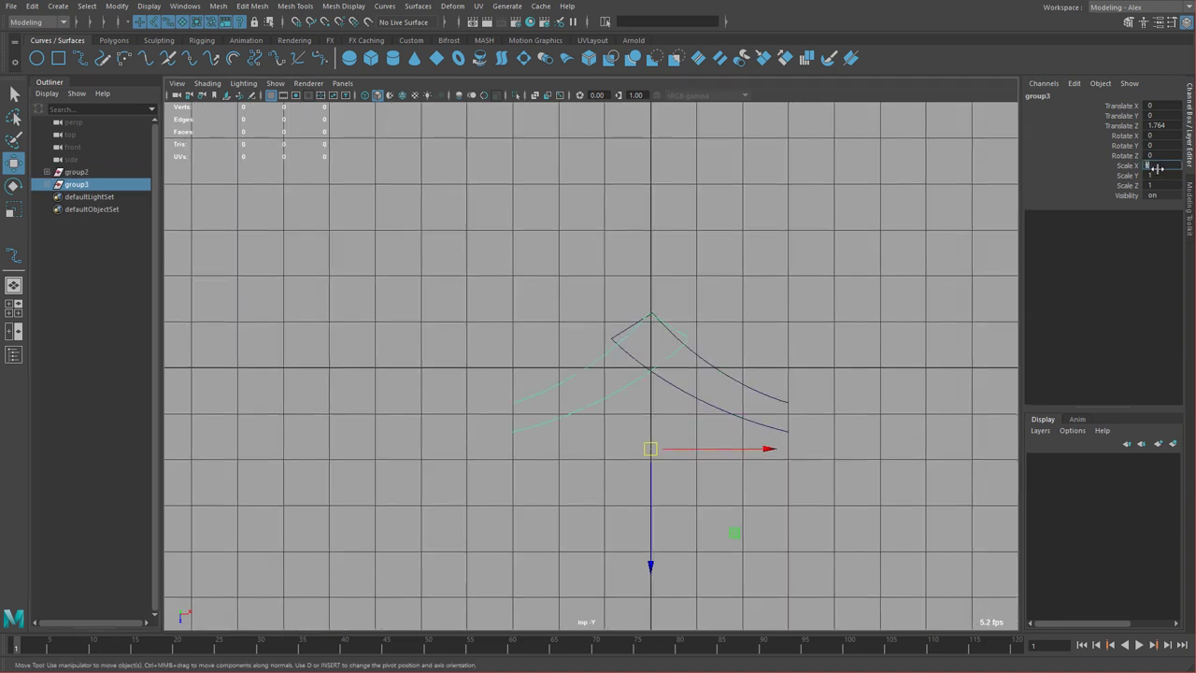
pyautogui.keyDown('alt'); pyautogui.moveTo(732, 324); pyautogui.dragTo(730, 341, button='middle'); pyautogui.keyUp('alt')
pyautogui.keyDown('shift'); pyautogui.moveTo(716, 410); pyautogui.dragTo(715, 337, button='middle'); pyautogui.keyUp('shift')
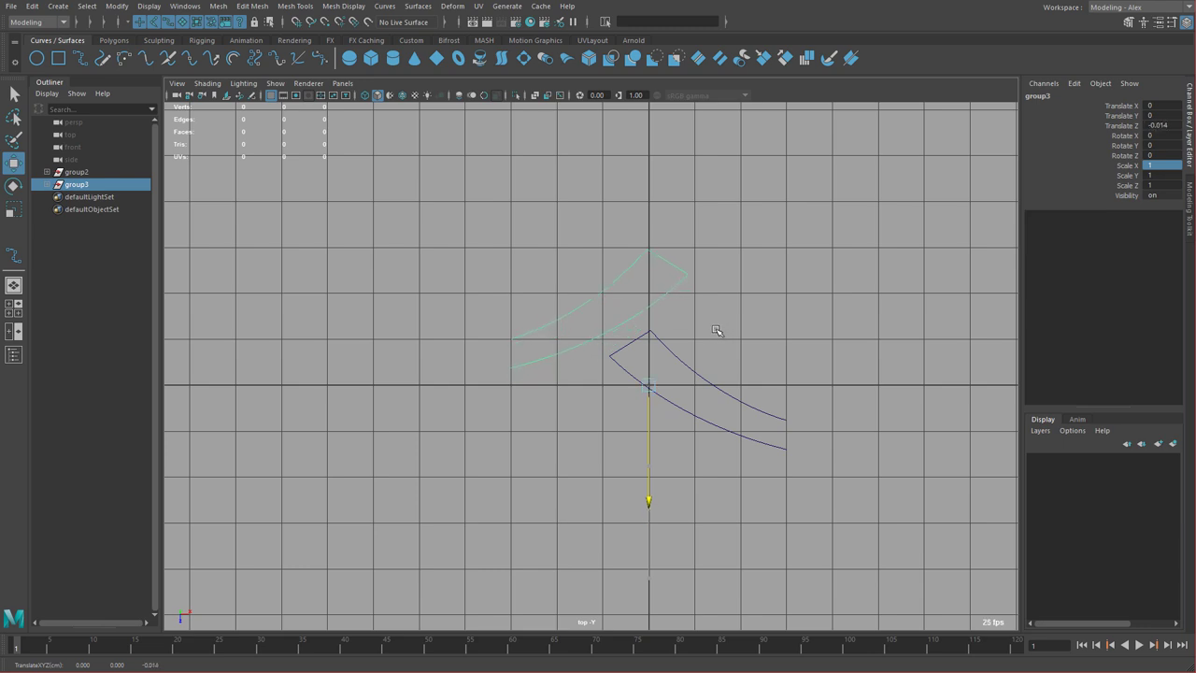
# Try repeating both curve groups down the Z axis as three evenly offset duplicates, and undo the copies.
pyautogui.keyDown('shift'); pyautogui.click(87, 174); pyautogui.keyUp('shift')
pyautogui.keyDown('alt'); pyautogui.moveTo(665, 343); pyautogui.dragTo(653, 346, button='right'); pyautogui.keyUp('alt')
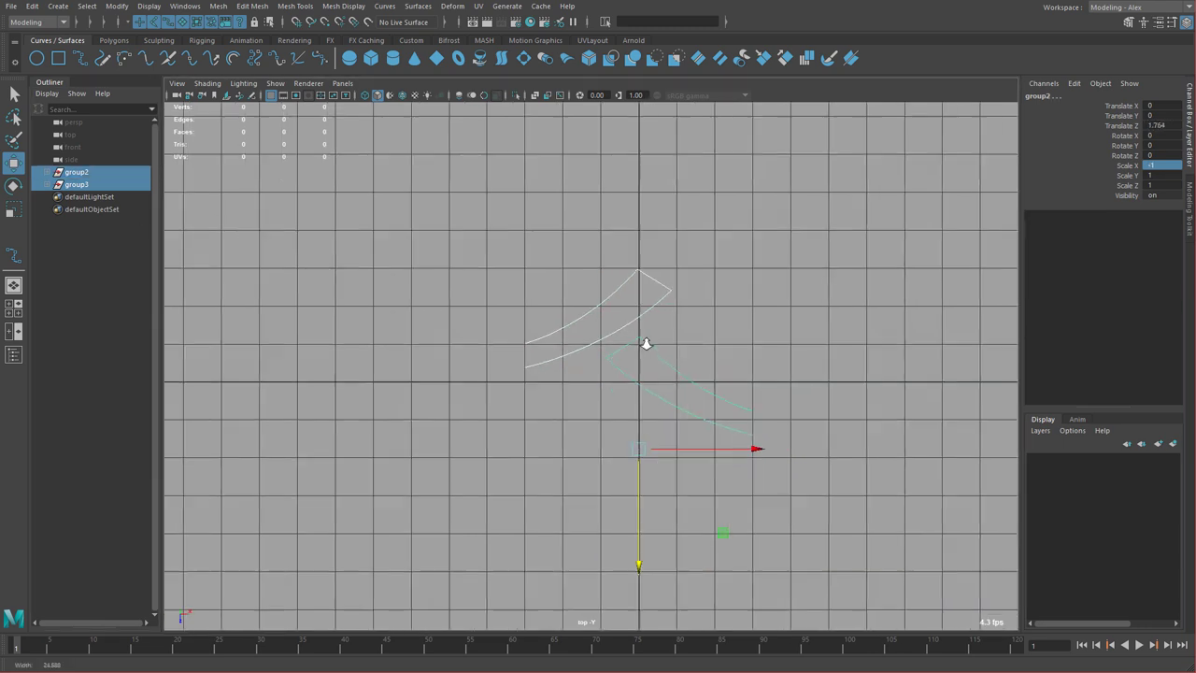
pyautogui.scroll(-2, 658, 331)
pyautogui.hotkey('ctrl', 'd')
pyautogui.moveTo(688, 286); pyautogui.dragTo(703, 385, button='middle')
pyautogui.hotkey('shift', 'd')
pyautogui.hotkey('shift', 'd')
pyautogui.keyDown('alt'); pyautogui.moveTo(778, 410); pyautogui.dragTo(675, 393, button='right'); pyautogui.keyUp('alt')
pyautogui.keyDown('alt'); pyautogui.moveTo(675, 393); pyautogui.dragTo(700, 318, button='middle'); pyautogui.keyUp('alt')
pyautogui.keyDown('alt'); pyautogui.moveTo(699, 318); pyautogui.dragTo(814, 420, button='right'); pyautogui.keyUp('alt')
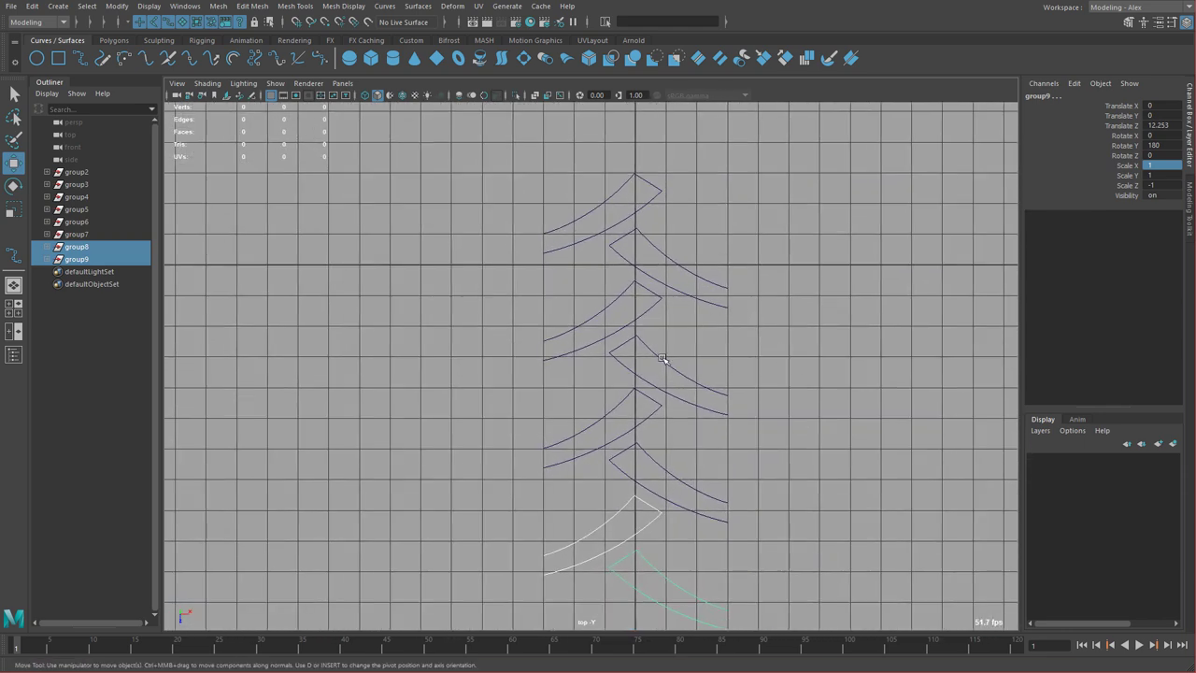
pyautogui.hotkey('ctrl', 'z')
pyautogui.hotkey('ctrl', 'z')
pyautogui.hotkey('ctrl', 'z')
pyautogui.hotkey('ctrl', 'z')
# Create a polygon plane, reduce its subdivisions to a single face and place it beside the curves.
pyautogui.keyDown('alt'); pyautogui.moveTo(664, 311); pyautogui.dragTo(655, 417, button='middle'); pyautogui.keyUp('alt')
pyautogui.keyDown('alt'); pyautogui.moveTo(655, 417); pyautogui.dragTo(804, 400, button='right'); pyautogui.keyUp('alt')
pyautogui.click(113, 40)
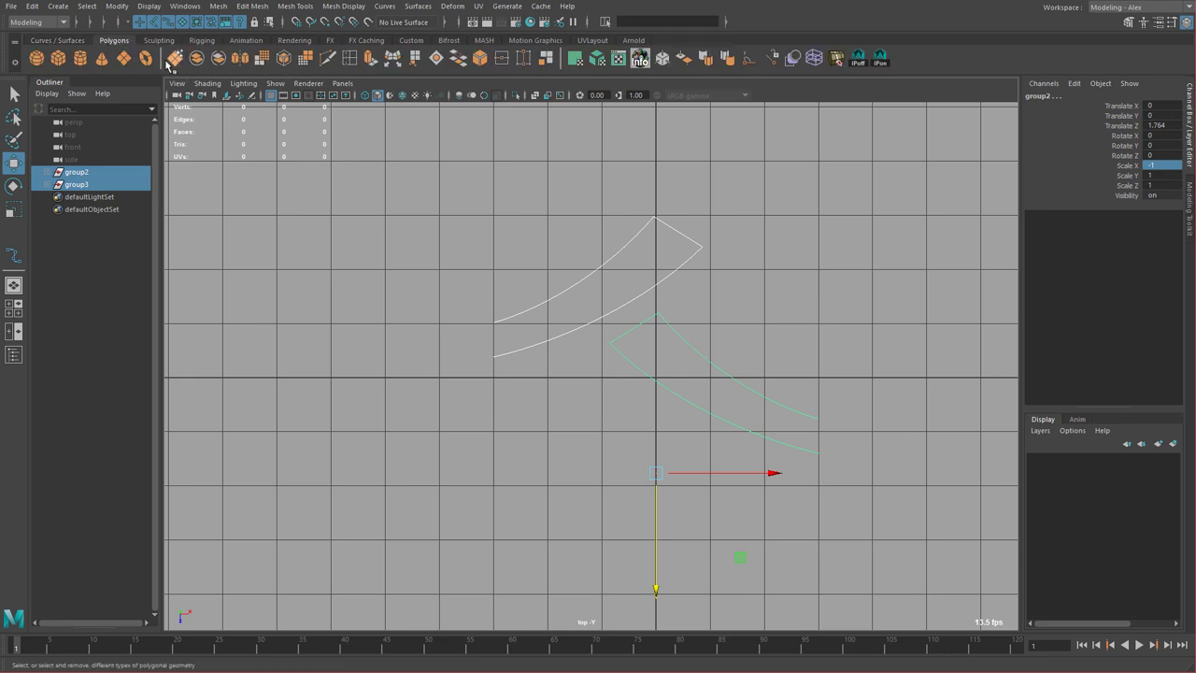
pyautogui.click(123, 60)
pyautogui.keyDown('alt'); pyautogui.moveTo(654, 354); pyautogui.dragTo(615, 358, button='middle'); pyautogui.keyUp('alt')
pyautogui.keyDown('alt'); pyautogui.moveTo(615, 357); pyautogui.dragTo(634, 361, button='right'); pyautogui.keyUp('alt')
pyautogui.moveTo(718, 435); pyautogui.dragTo(862, 349, button='middle')
pyautogui.click(1059, 238)
pyautogui.moveTo(1126, 266); pyautogui.dragTo(1123, 275)
pyautogui.moveTo(856, 298); pyautogui.dragTo(707, 293, button='middle')
pyautogui.keyDown('alt'); pyautogui.moveTo(686, 306); pyautogui.dragTo(669, 316, button='middle'); pyautogui.keyUp('alt')
pyautogui.keyDown('alt'); pyautogui.moveTo(670, 319); pyautogui.dragTo(705, 317, button='right'); pyautogui.keyUp('alt')
# Snap the plane's four corner vertices to the ends of the lower shape's two long curves.
pyautogui.moveTo(770, 286); pyautogui.dragTo(711, 283, button='right')
pyautogui.moveTo(717, 316); pyautogui.dragTo(755, 358)
pyautogui.press('w')
pyautogui.press('c')
pyautogui.moveTo(575, 391); pyautogui.dragTo(387, 321, button='middle')
pyautogui.moveTo(722, 248); pyautogui.dragTo(755, 284)
pyautogui.press('c')
pyautogui.moveTo(628, 345); pyautogui.dragTo(528, 277, button='middle')
pyautogui.moveTo(791, 312); pyautogui.dragTo(830, 347)
pyautogui.press('c')
pyautogui.moveTo(801, 496); pyautogui.dragTo(903, 478, button='middle')
pyautogui.moveTo(790, 241); pyautogui.dragTo(852, 296)
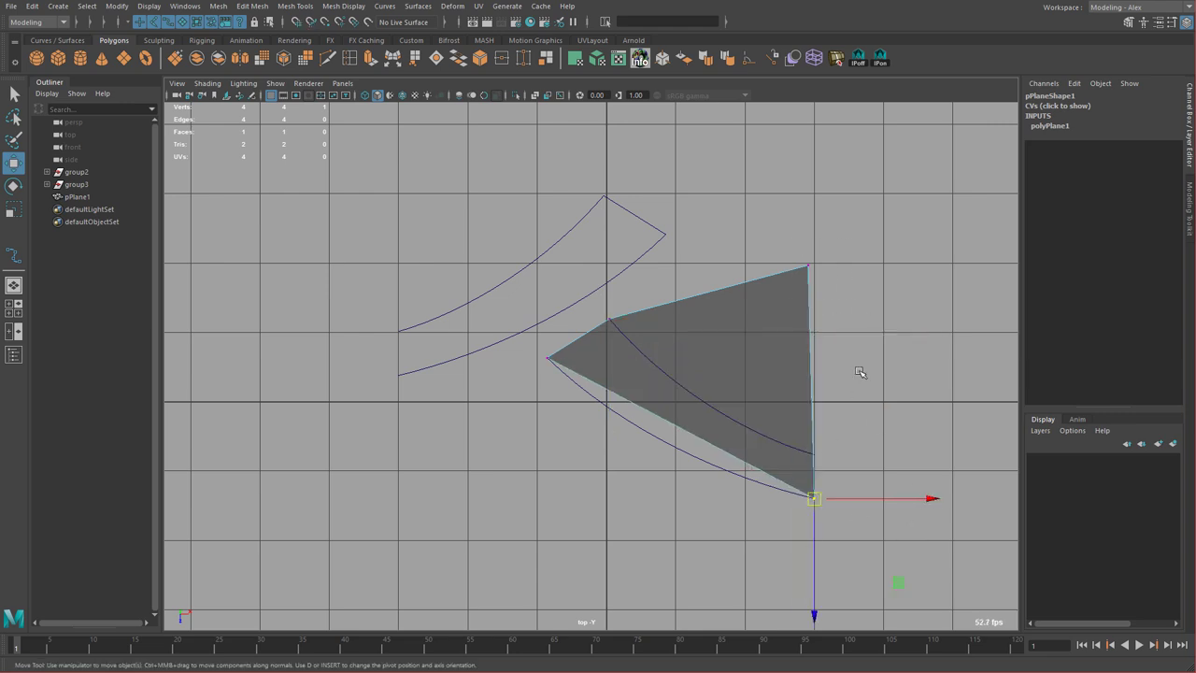
pyautogui.press('c')
pyautogui.moveTo(771, 440); pyautogui.dragTo(867, 470, button='middle')
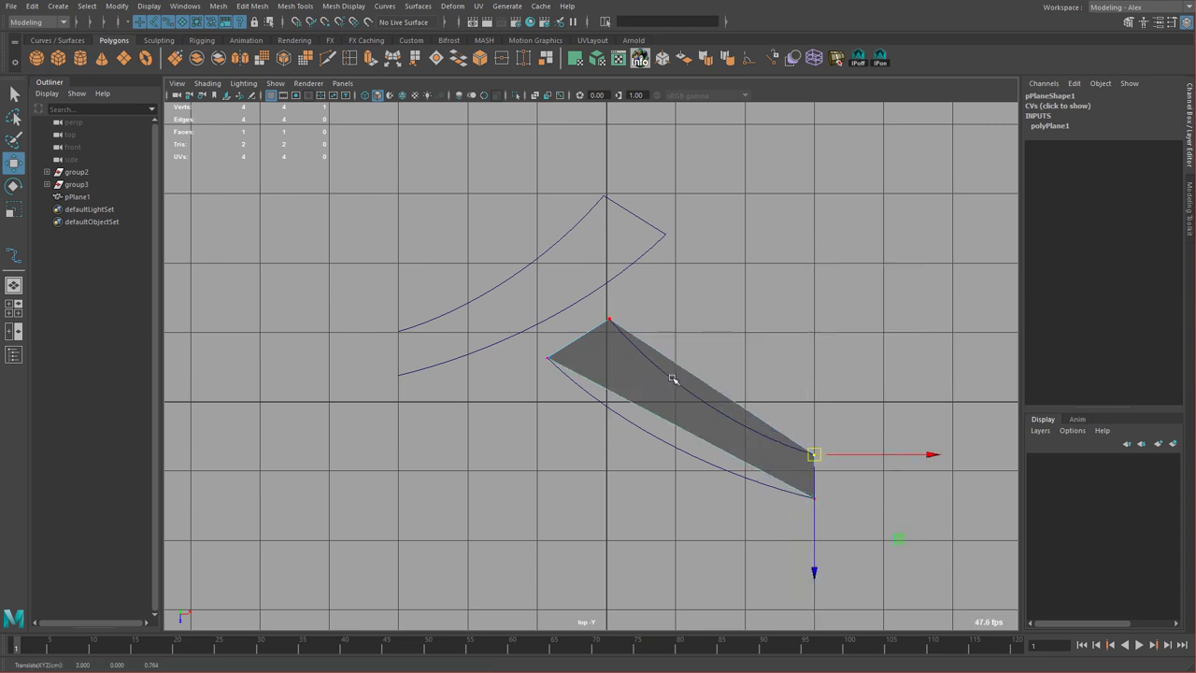
# Insert three evenly spaced edge loops across the length of the plane.
pyautogui.click(352, 64)
pyautogui.scroll(1, 617, 397)
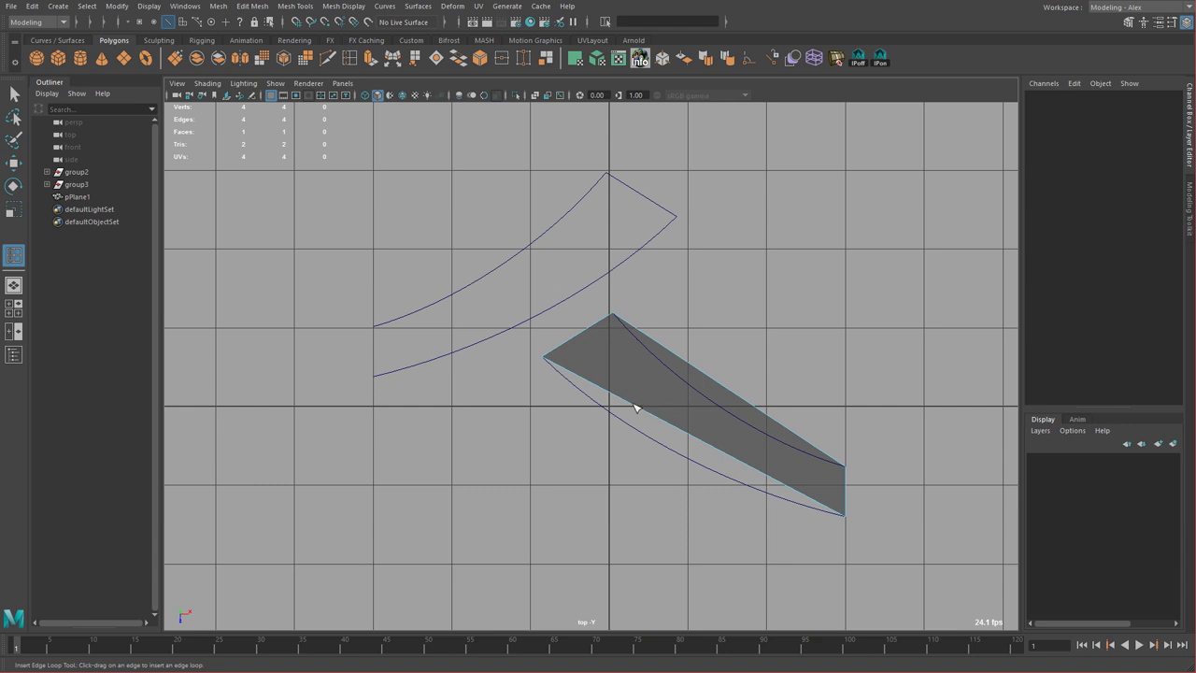
pyautogui.click(635, 406)
pyautogui.press('w')
# Snap the three middle vertices on the plane's lower edge onto the lower guide curve.
pyautogui.moveTo(688, 407); pyautogui.dragTo(639, 411, button='right')
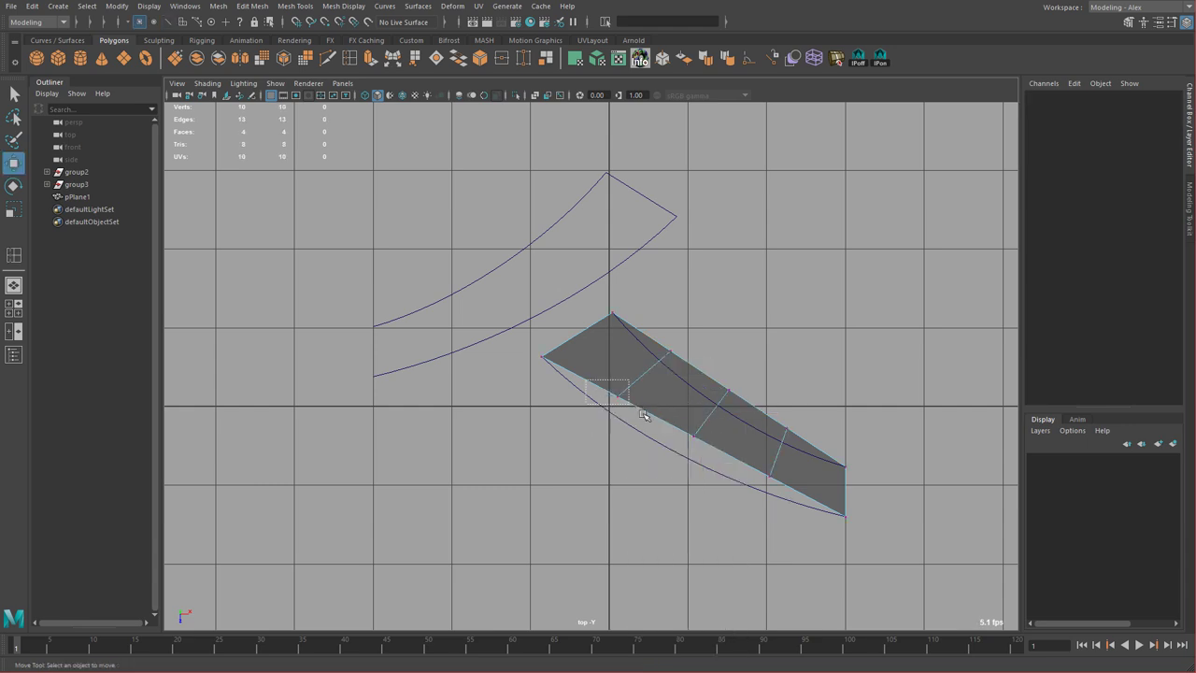
pyautogui.moveTo(639, 413); pyautogui.dragTo(600, 383)
pyautogui.press('c')
pyautogui.moveTo(598, 405); pyautogui.dragTo(606, 408, button='middle')
pyautogui.moveTo(719, 421); pyautogui.dragTo(674, 458)
pyautogui.press('c')
pyautogui.moveTo(675, 456); pyautogui.dragTo(678, 453, button='middle')
pyautogui.moveTo(750, 473); pyautogui.dragTo(792, 497)
pyautogui.press('c')
pyautogui.moveTo(761, 491); pyautogui.dragTo(760, 489, button='middle')
# Snap the three middle vertices on the plane's upper edge onto the upper guide curve.
pyautogui.moveTo(772, 411); pyautogui.dragTo(805, 452)
pyautogui.press('c')
pyautogui.moveTo(790, 439); pyautogui.dragTo(780, 441, button='middle')
pyautogui.moveTo(710, 370); pyautogui.dragTo(732, 416)
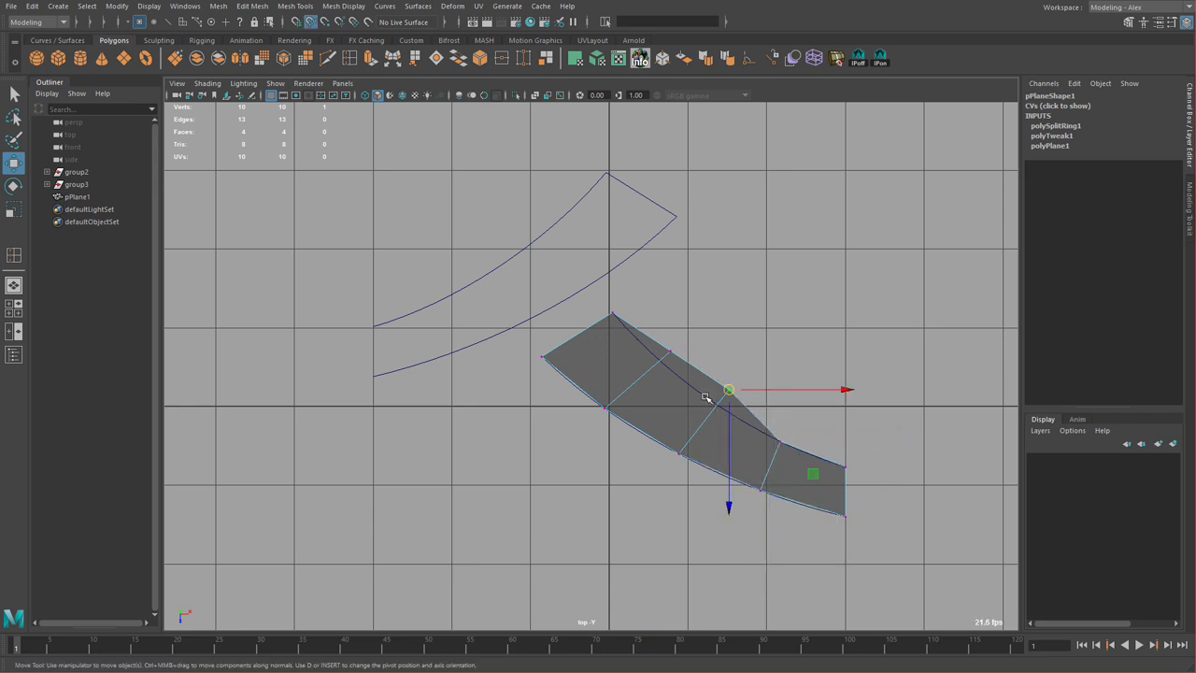
pyautogui.press('c')
pyautogui.moveTo(707, 400); pyautogui.dragTo(715, 402, button='middle')
pyautogui.moveTo(639, 331); pyautogui.dragTo(682, 371)
pyautogui.press('c')
pyautogui.moveTo(669, 367); pyautogui.dragTo(663, 363, button='middle')
# Extrude the strip's border edges, except the straight lower end edge, outward with an Offset of 0.24.
pyautogui.moveTo(591, 351); pyautogui.dragTo(616, 315, button='right')
pyautogui.moveTo(603, 356); pyautogui.dragTo(603, 339, button='right')
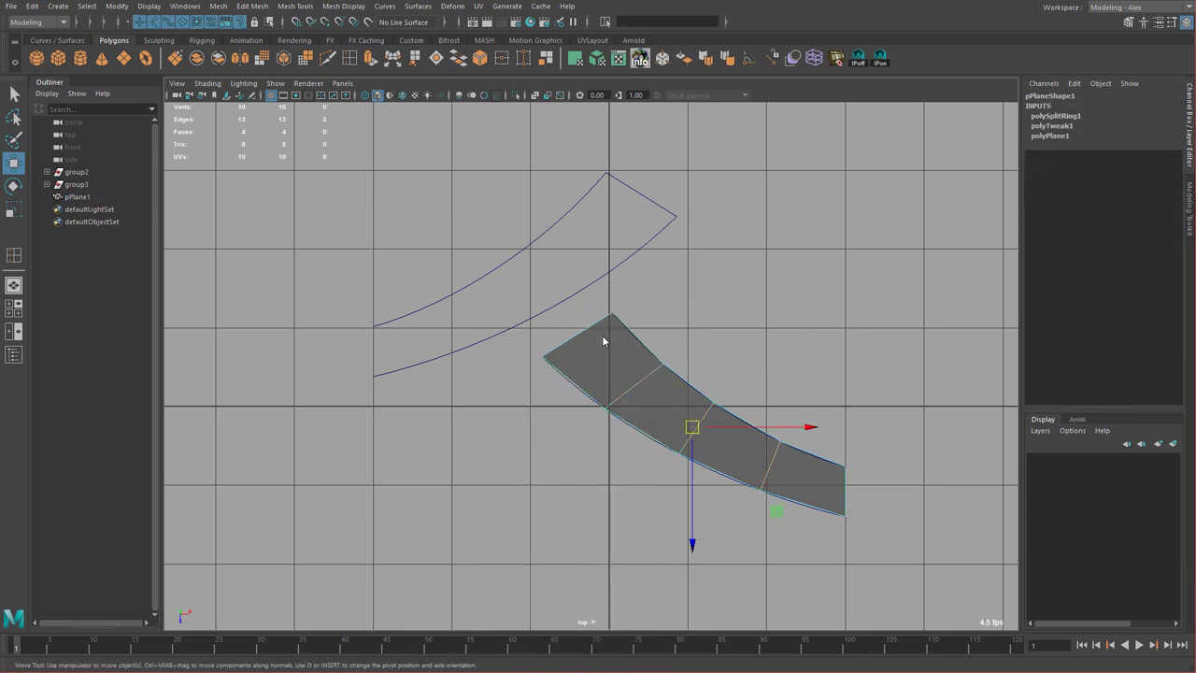
pyautogui.doubleClick(804, 448)
pyautogui.keyDown('ctrl'); pyautogui.moveTo(830, 487); pyautogui.dragTo(876, 478); pyautogui.keyUp('ctrl')
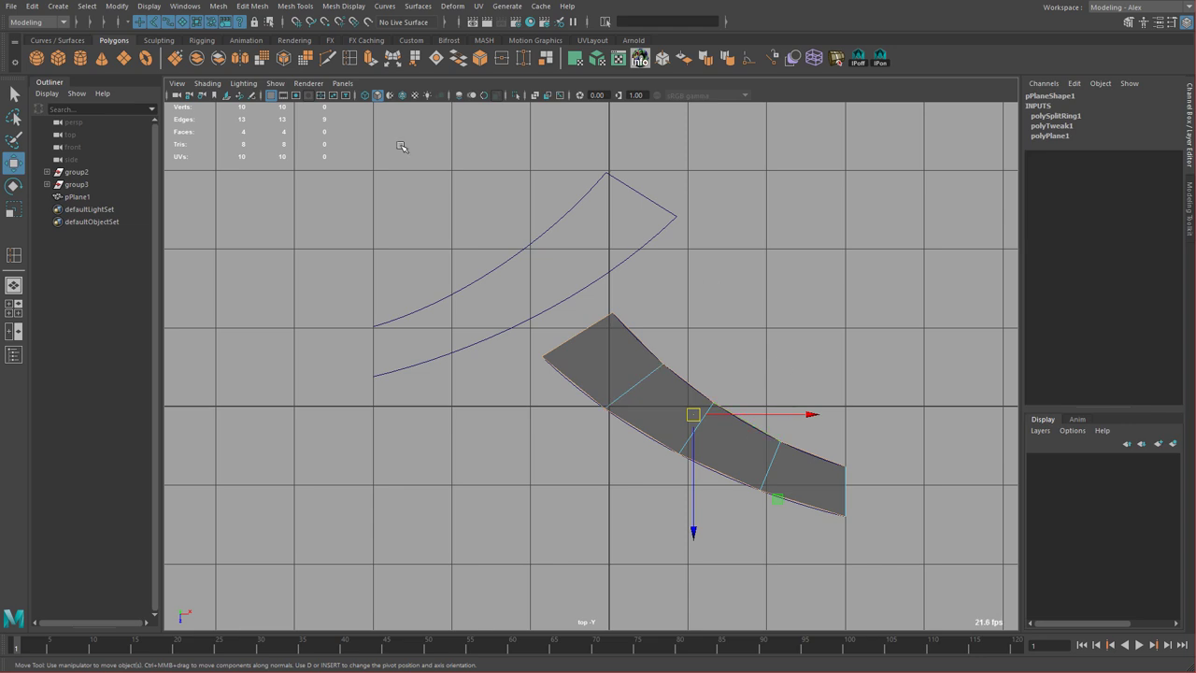
pyautogui.click(372, 59)
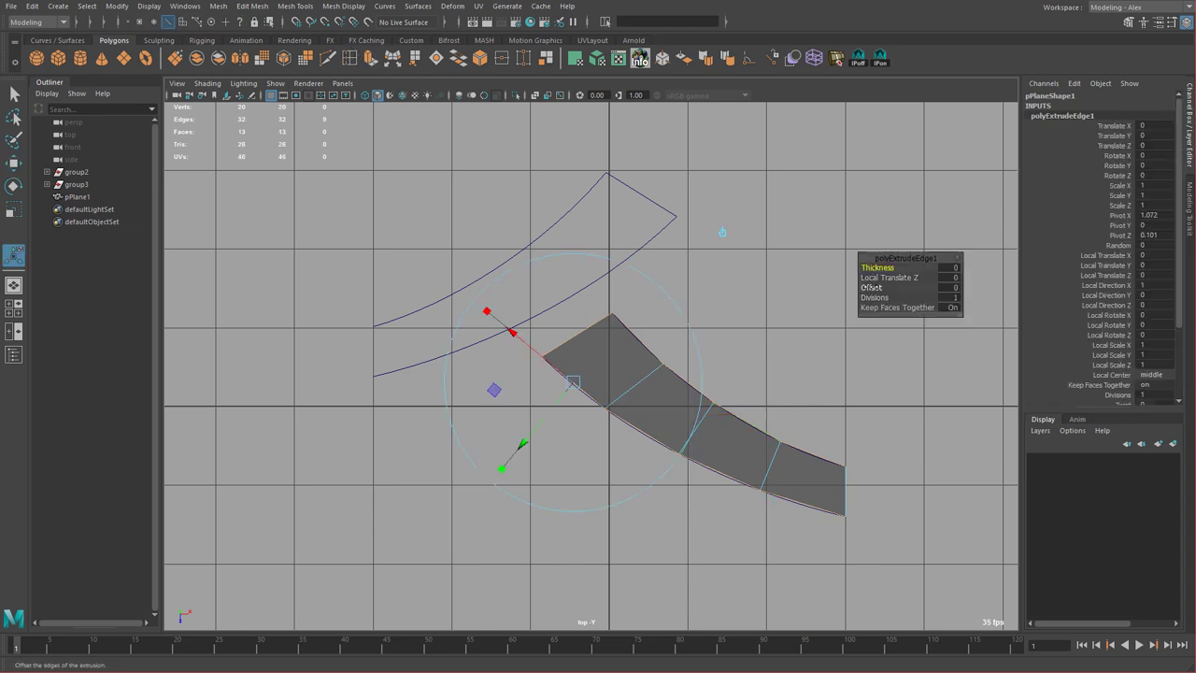
pyautogui.moveTo(871, 288); pyautogui.dragTo(886, 286)
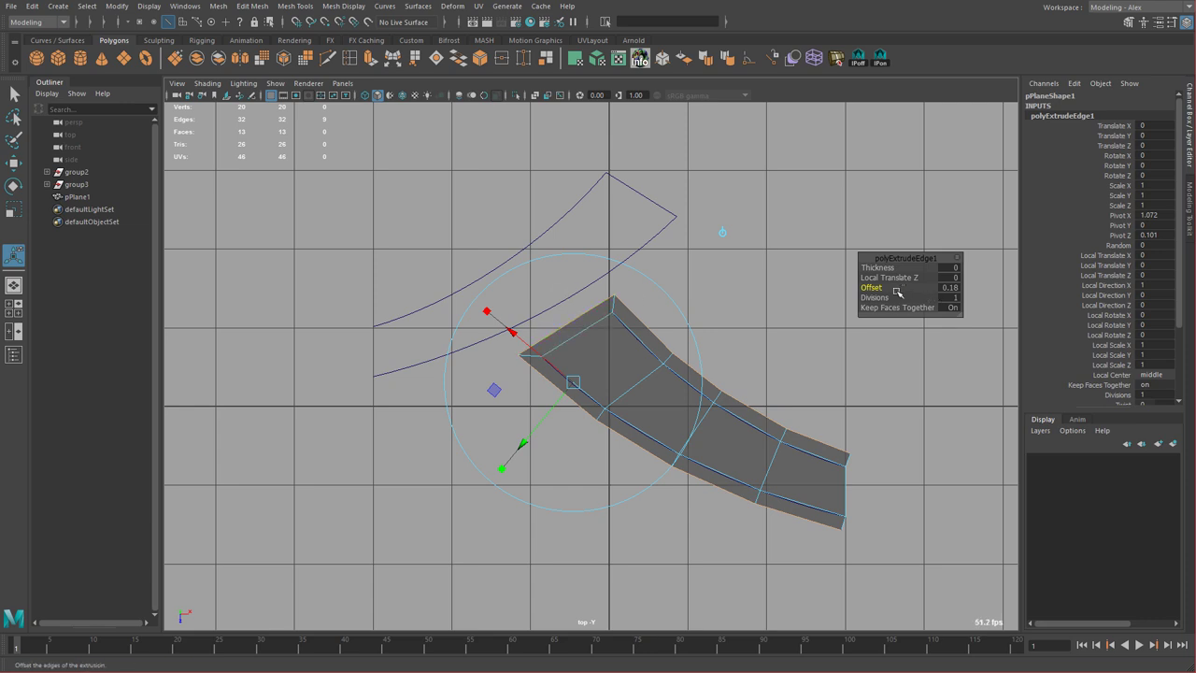
pyautogui.moveTo(874, 287); pyautogui.dragTo(879, 288)
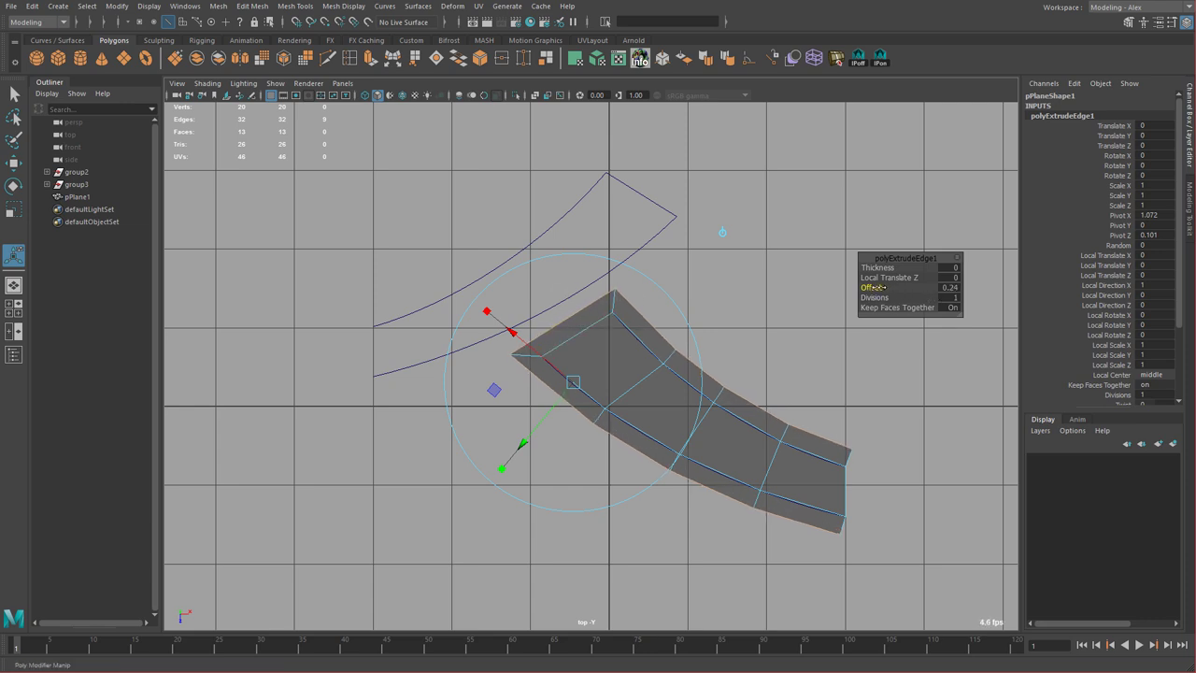
# Align the extruded corner vertices at the strip's straight end with its vertical end edge and return to object mode.
pyautogui.press('w')
pyautogui.moveTo(619, 308); pyautogui.dragTo(581, 307, button='right')
pyautogui.moveTo(834, 431); pyautogui.dragTo(837, 476)
pyautogui.press('v')
pyautogui.press('v')
pyautogui.moveTo(830, 523)
pyautogui.mouseDown()
pyautogui.moveTo(854, 541)
pyautogui.moveTo(853, 524)
pyautogui.mouseUp()
pyautogui.keyDown('alt'); pyautogui.moveTo(884, 514); pyautogui.dragTo(827, 478, button='middle'); pyautogui.keyUp('alt')
pyautogui.moveTo(608, 339); pyautogui.dragTo(658, 320, button='right')
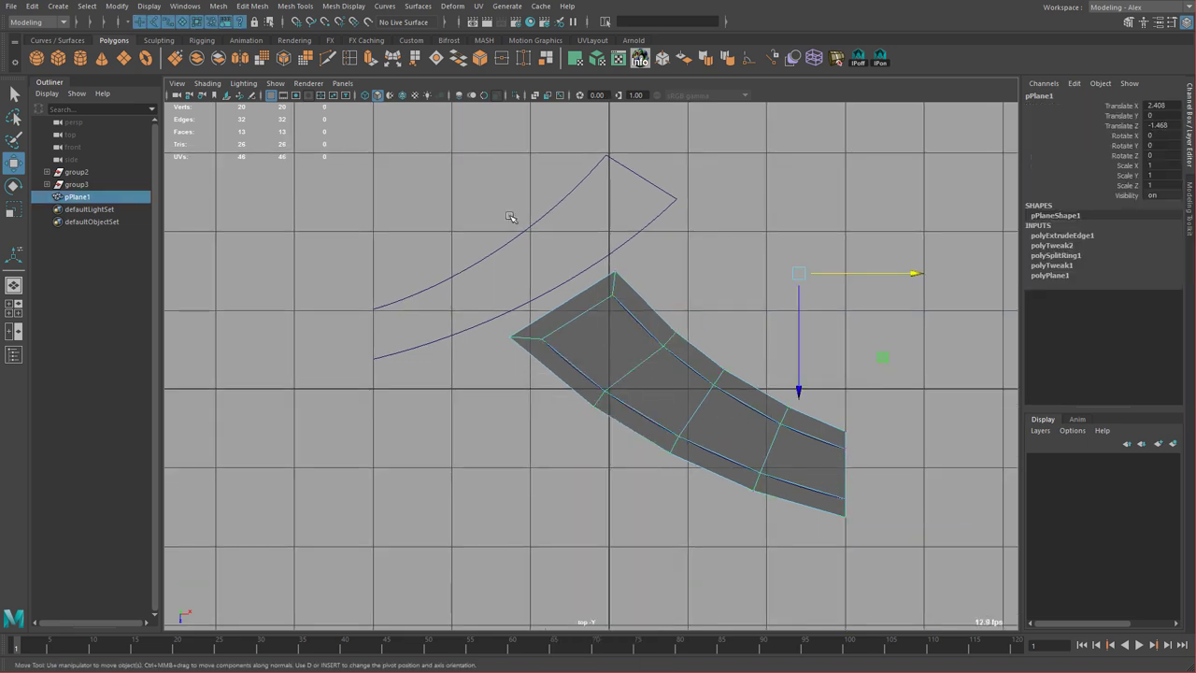
# Insert two lengthwise edge loops just inside the strip's inner side edges, using the Equal distance from edge setting.
pyautogui.doubleClick(351, 59)
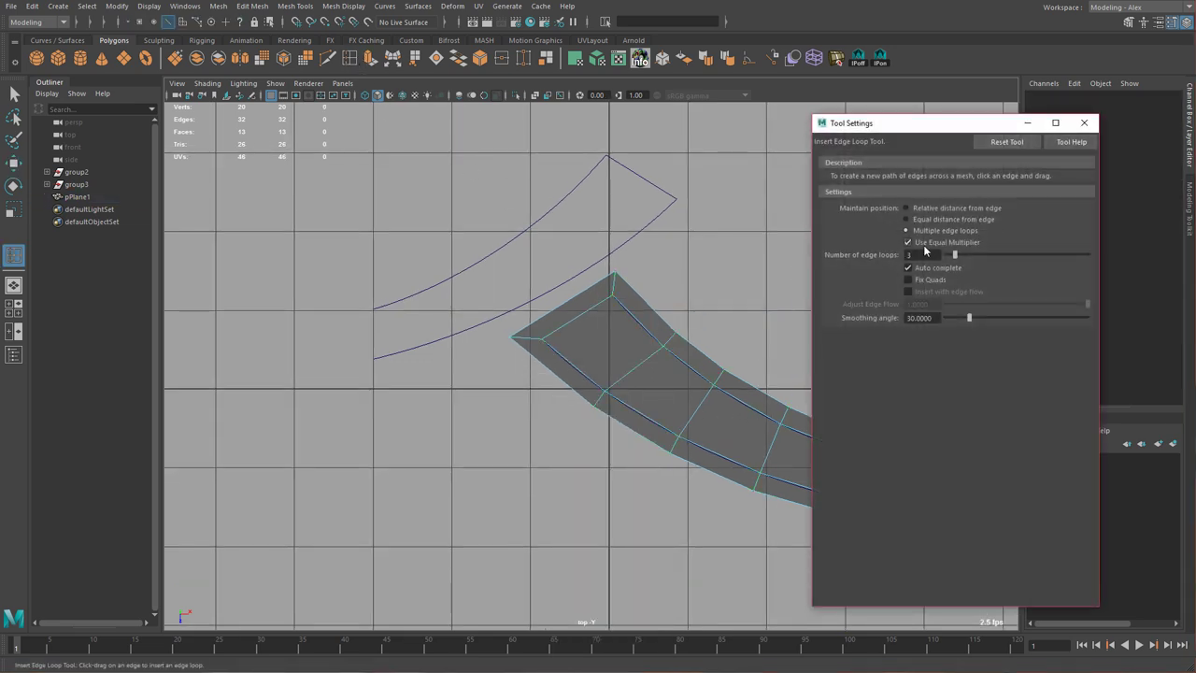
pyautogui.keyDown('alt'); pyautogui.moveTo(710, 321); pyautogui.dragTo(583, 310, button='middle'); pyautogui.keyUp('alt')
pyautogui.click(924, 219)
pyautogui.moveTo(609, 411); pyautogui.dragTo(620, 385)
pyautogui.click(1084, 123)
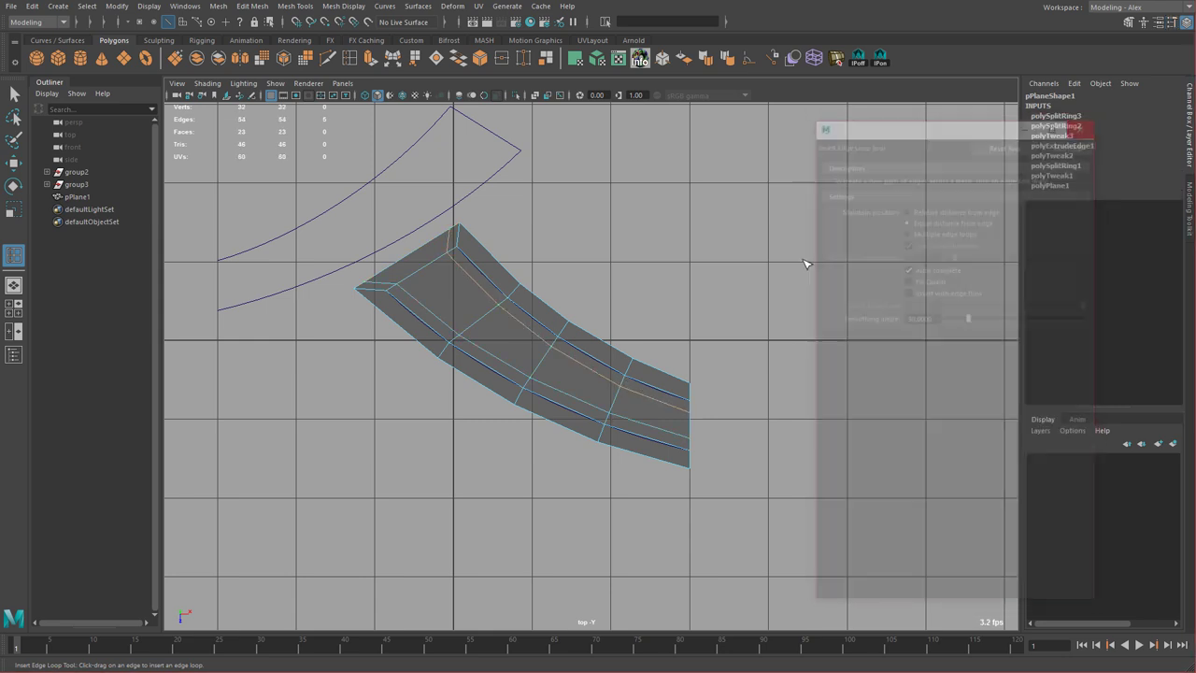
# Scale down the middle border edge on the strip's angled end to bring its vertices closer together.
pyautogui.keyDown('alt'); pyautogui.moveTo(459, 268); pyautogui.dragTo(554, 305, button='middle'); pyautogui.keyUp('alt')
pyautogui.press('w')
pyautogui.moveTo(539, 303); pyautogui.dragTo(538, 274, button='right')
pyautogui.click(513, 281)
pyautogui.press('r')
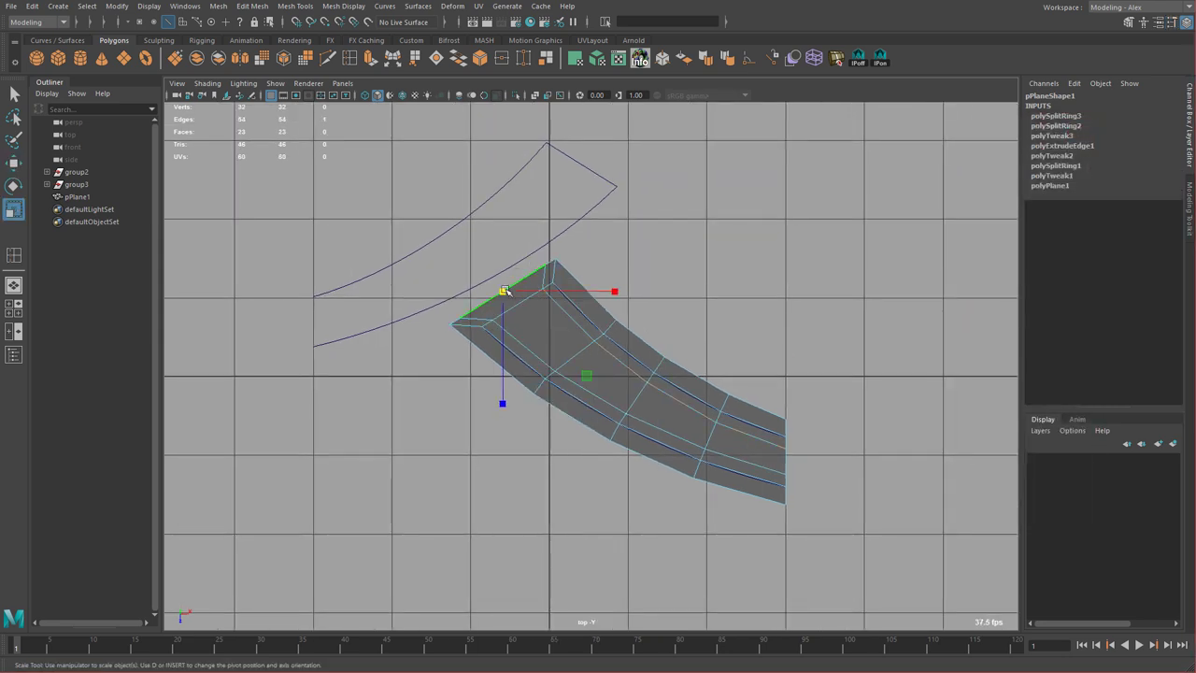
pyautogui.keyDown('alt'); pyautogui.moveTo(518, 275); pyautogui.dragTo(592, 302, button='middle'); pyautogui.keyUp('alt')
pyautogui.keyDown('alt'); pyautogui.moveTo(592, 303); pyautogui.dragTo(758, 389, button='right'); pyautogui.keyUp('alt')
pyautogui.moveTo(759, 300); pyautogui.dragTo(722, 315, button='middle')
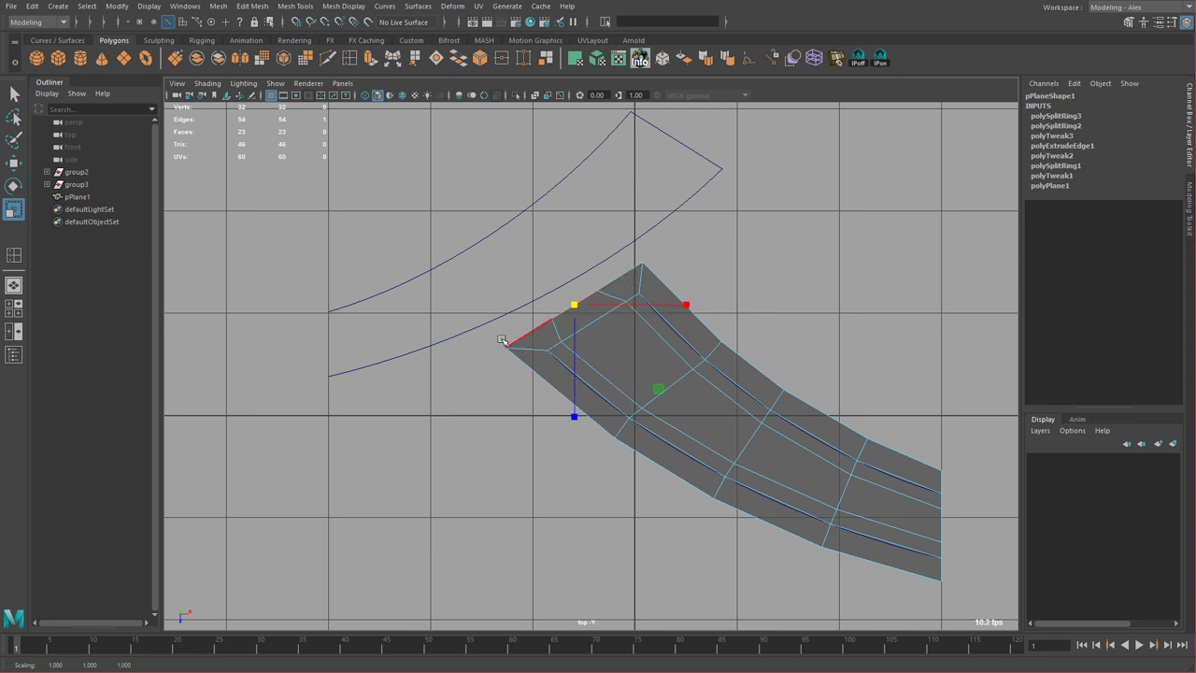
pyautogui.moveTo(744, 310); pyautogui.dragTo(738, 313, button='middle')
pyautogui.keyDown('alt'); pyautogui.moveTo(730, 355); pyautogui.dragTo(665, 378, button='right'); pyautogui.keyUp('alt')
pyautogui.press('w')
# Insert an edge loop across the strip, close to and parallel with its angled end.
pyautogui.click(350, 58)
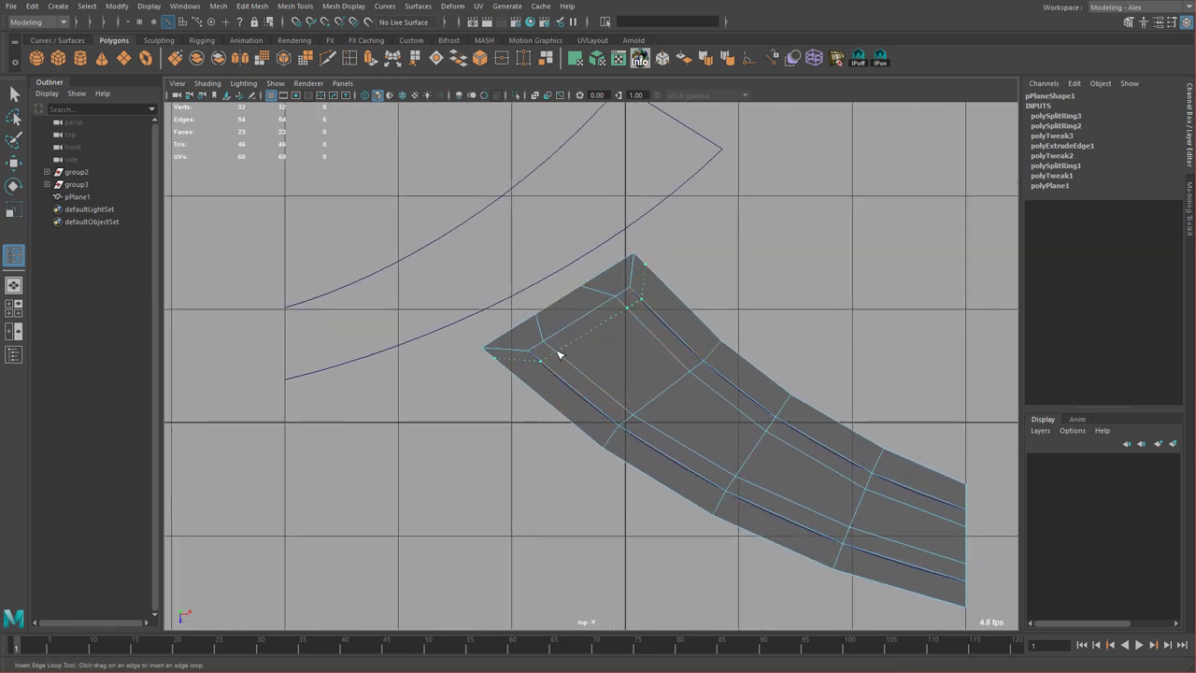
pyautogui.moveTo(558, 355); pyautogui.dragTo(559, 354)
pyautogui.press('w')
# Slide the new loop's vertex on the lower border along the edge, away from the angled end's corner.
pyautogui.moveTo(591, 333); pyautogui.dragTo(588, 304, button='right')
pyautogui.moveTo(504, 359); pyautogui.dragTo(458, 359, button='right')
pyautogui.click(493, 359)
pyautogui.press('c')
pyautogui.moveTo(532, 390); pyautogui.dragTo(551, 405, button='middle')
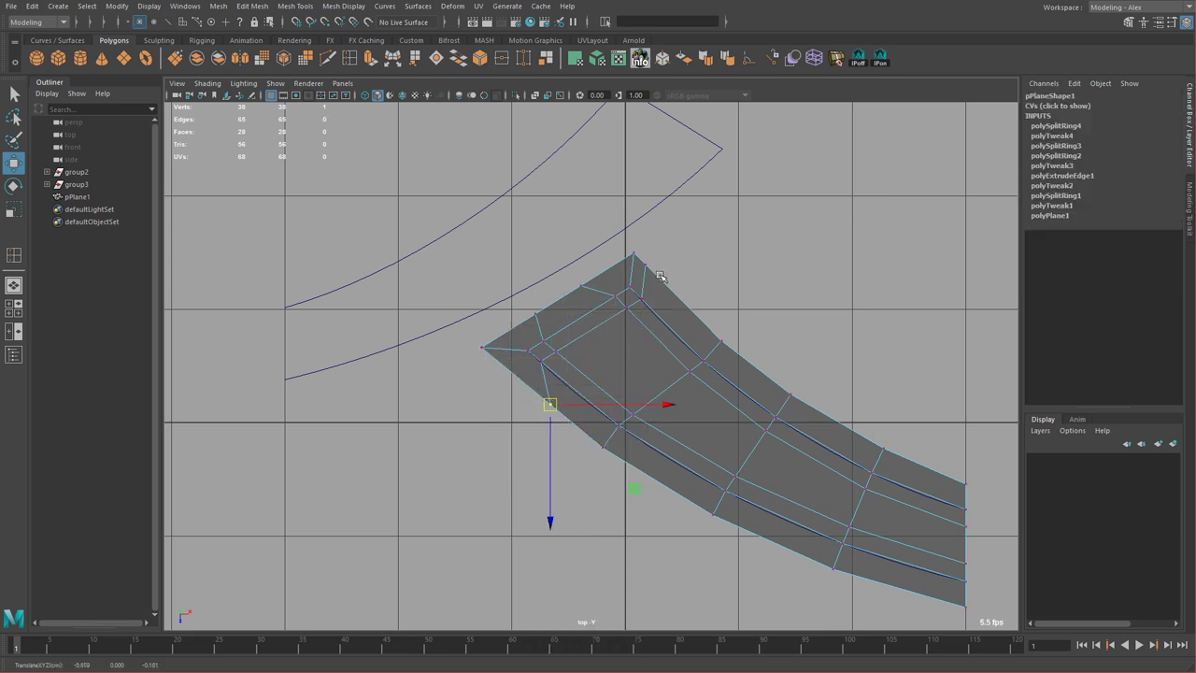
# Slide the new loop's vertex on the upper border along the edge, away from the corner.
pyautogui.click(645, 264)
pyautogui.press('c')
pyautogui.moveTo(646, 266); pyautogui.dragTo(680, 300, button='middle')
pyautogui.hotkey('ctrl', 'z')
pyautogui.moveTo(634, 238); pyautogui.dragTo(654, 267)
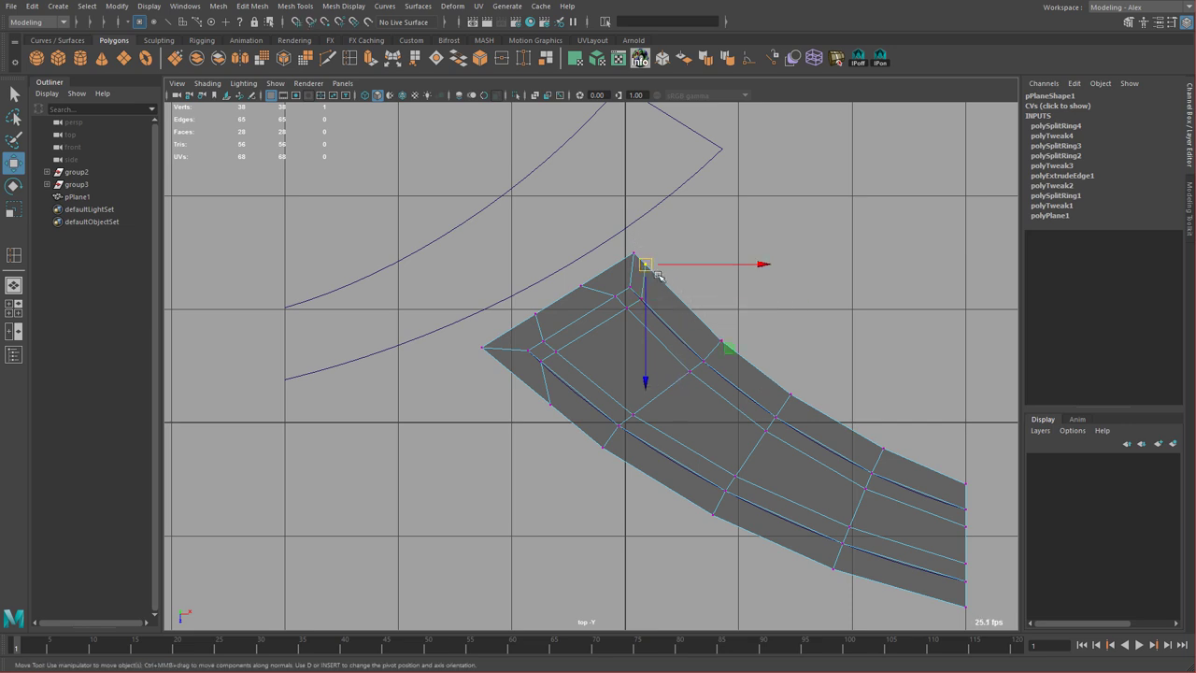
pyautogui.moveTo(645, 265); pyautogui.dragTo(683, 302)
pyautogui.moveTo(684, 302); pyautogui.dragTo(681, 303)
# Readjust the new loop's lower border vertex along the border edge and return to object mode.
pyautogui.moveTo(535, 384); pyautogui.dragTo(604, 413)
pyautogui.moveTo(605, 413); pyautogui.dragTo(599, 416, button='middle')
pyautogui.keyDown('alt'); pyautogui.moveTo(702, 357); pyautogui.dragTo(611, 344, button='right'); pyautogui.keyUp('alt')
pyautogui.moveTo(611, 344); pyautogui.dragTo(654, 348, button='right')
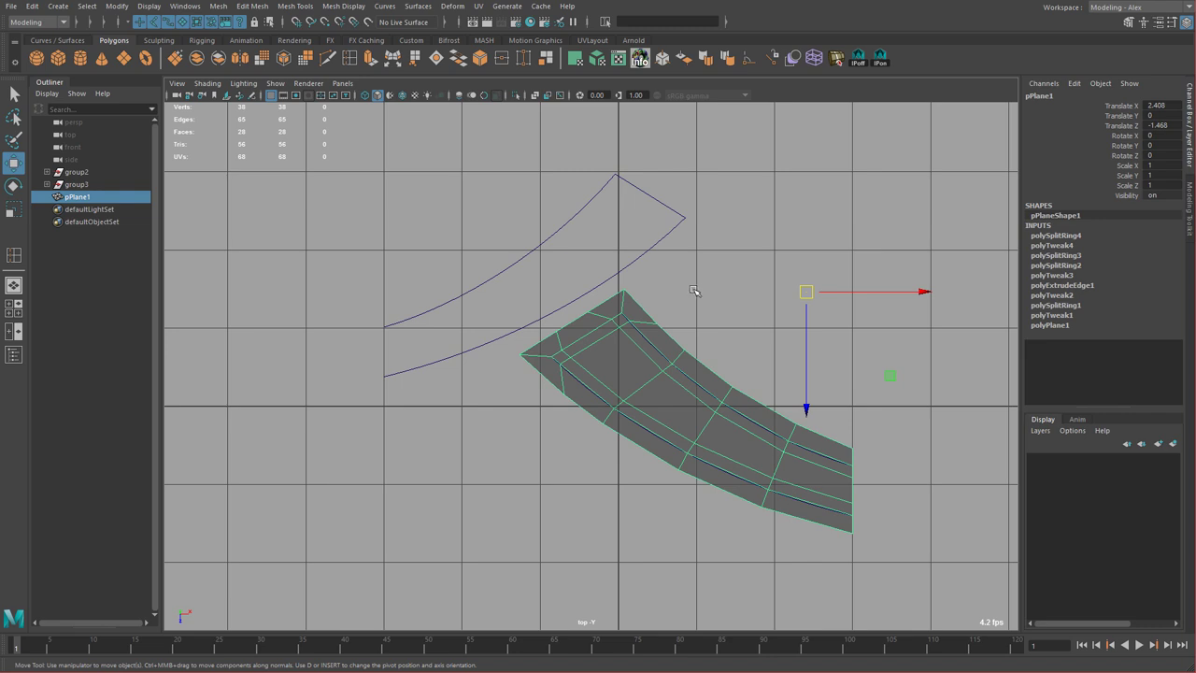
# Freeze the strip's transformations and delete its construction history.
pyautogui.hotkey('alt', 'f')
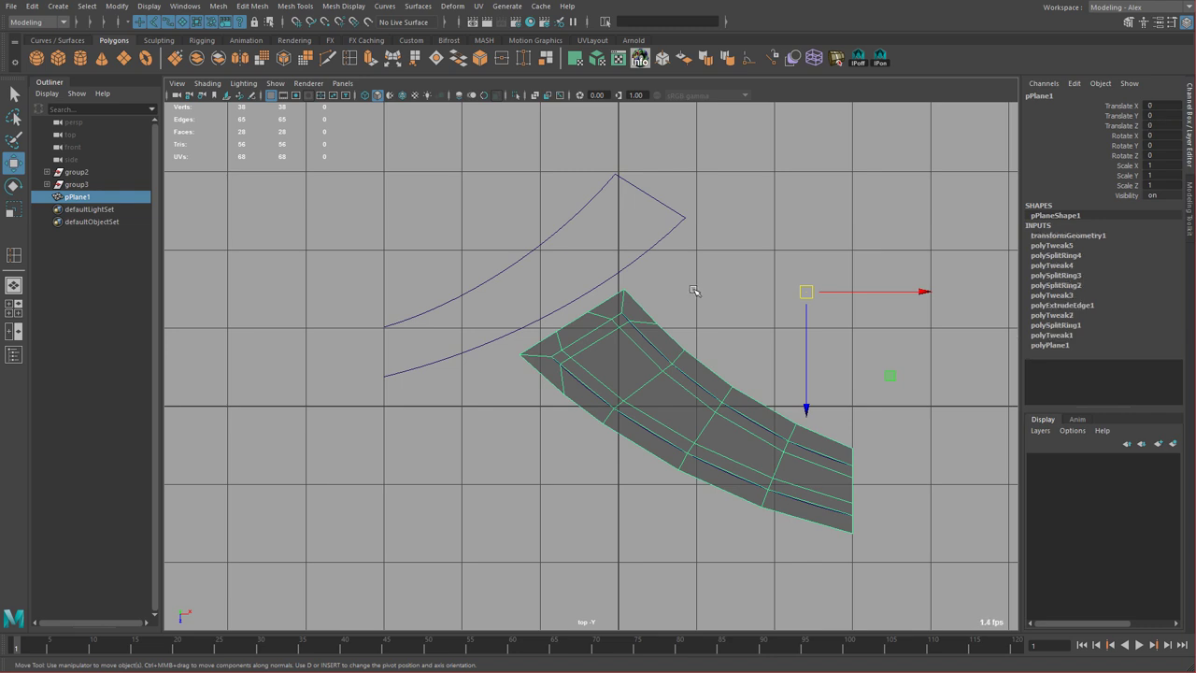
pyautogui.hotkey('alt', 'r')
pyautogui.hotkey('alt', 'shift', 'd')
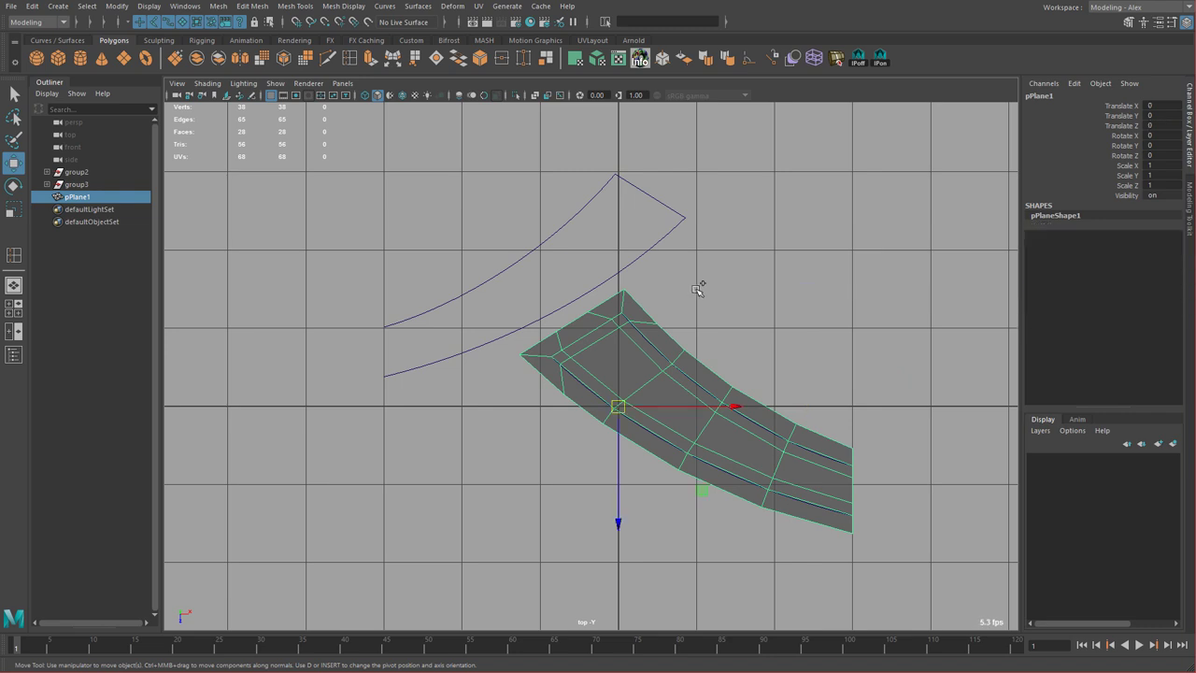
pyautogui.click(114, 9)
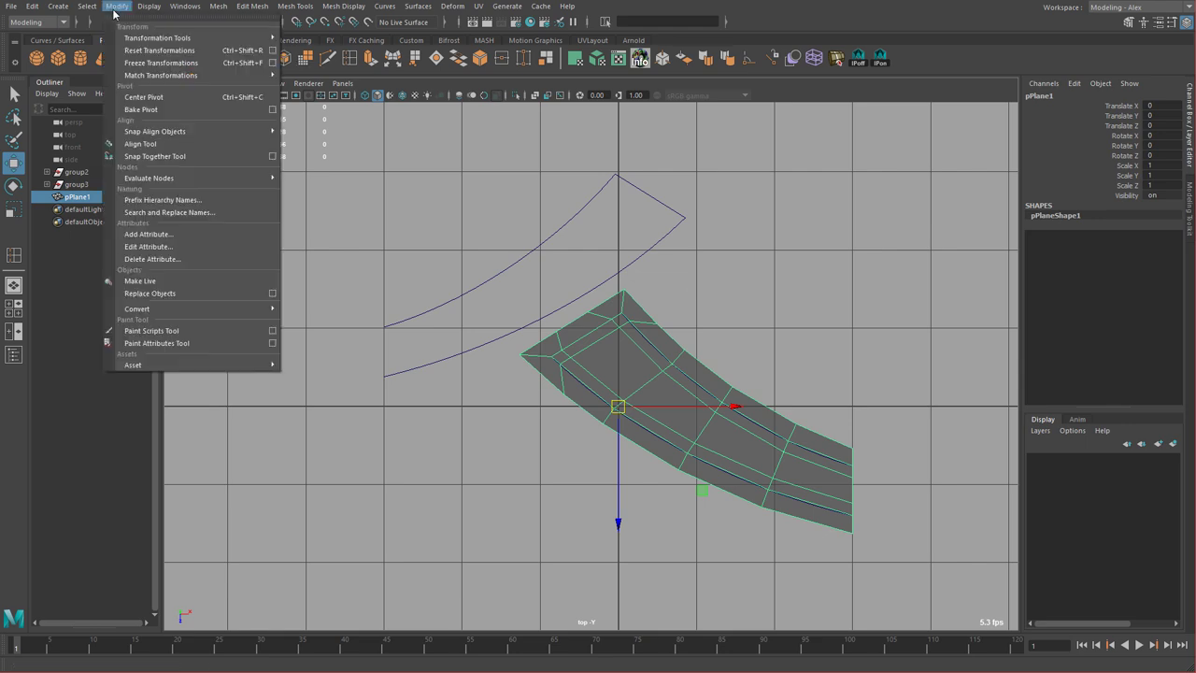
pyautogui.click(161, 64)
pyautogui.keyDown('alt'); pyautogui.moveTo(658, 293); pyautogui.dragTo(659, 275, button='middle'); pyautogui.keyUp('alt')
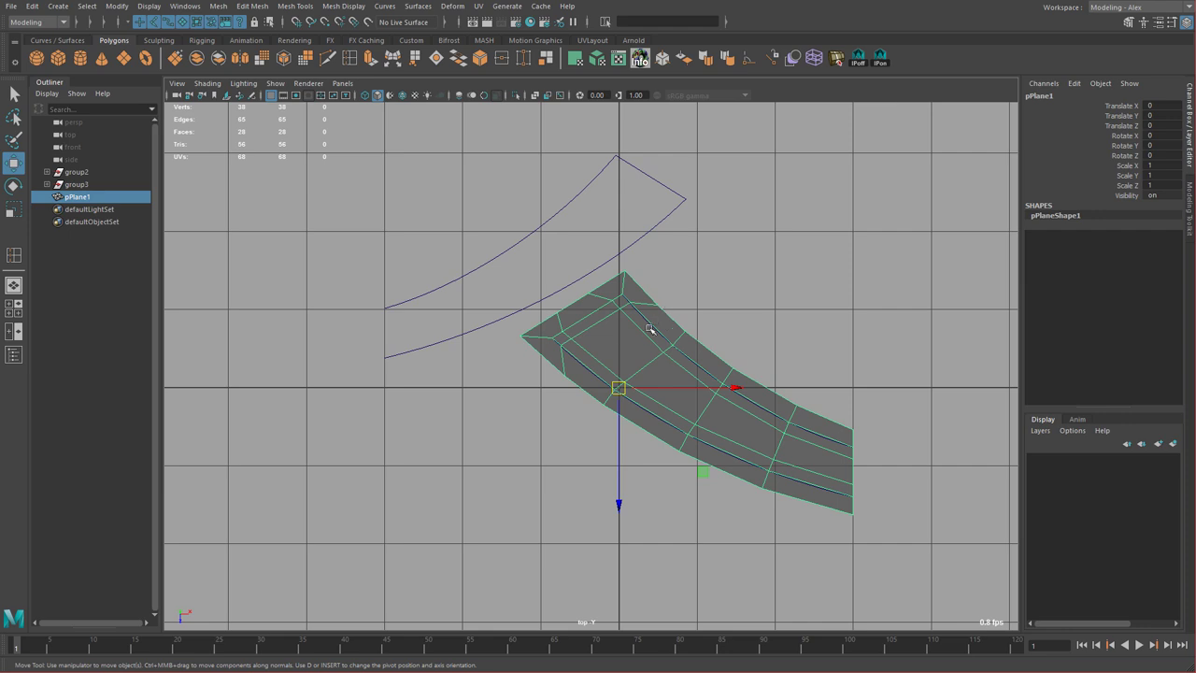
# Duplicate the strip and mirror the copy by setting its Scale X to -1.
pyautogui.hotkey('ctrl', 'd')
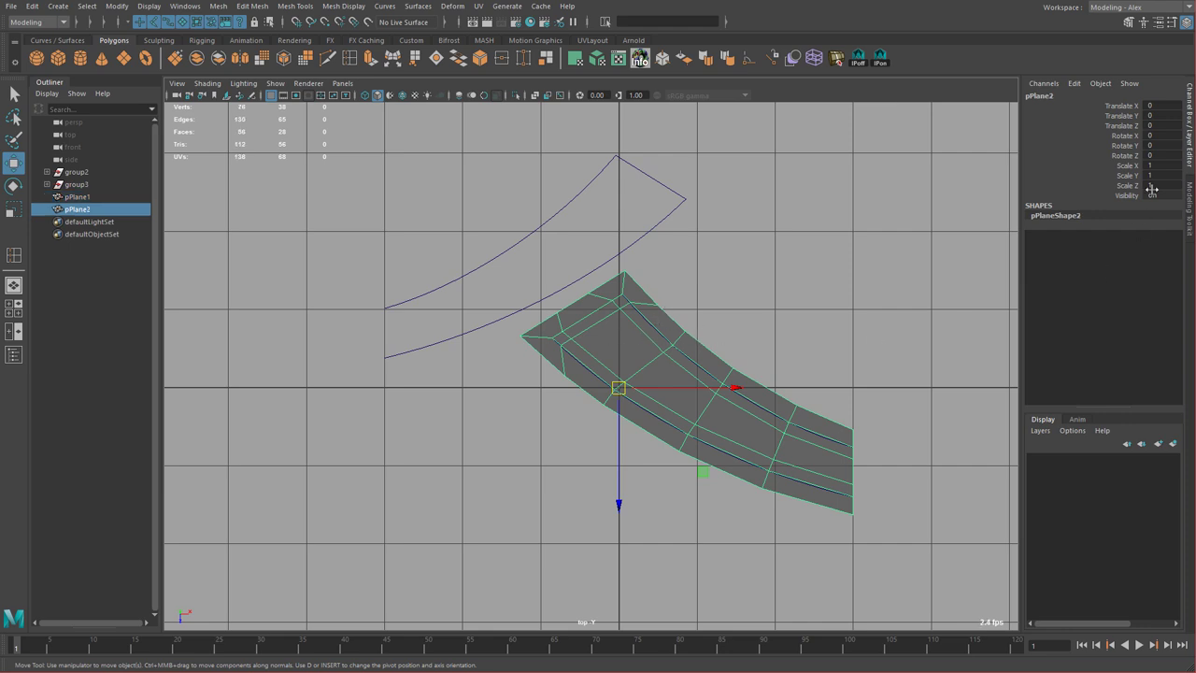
pyautogui.click(1159, 164)
pyautogui.write('-1')
pyautogui.press('Return')
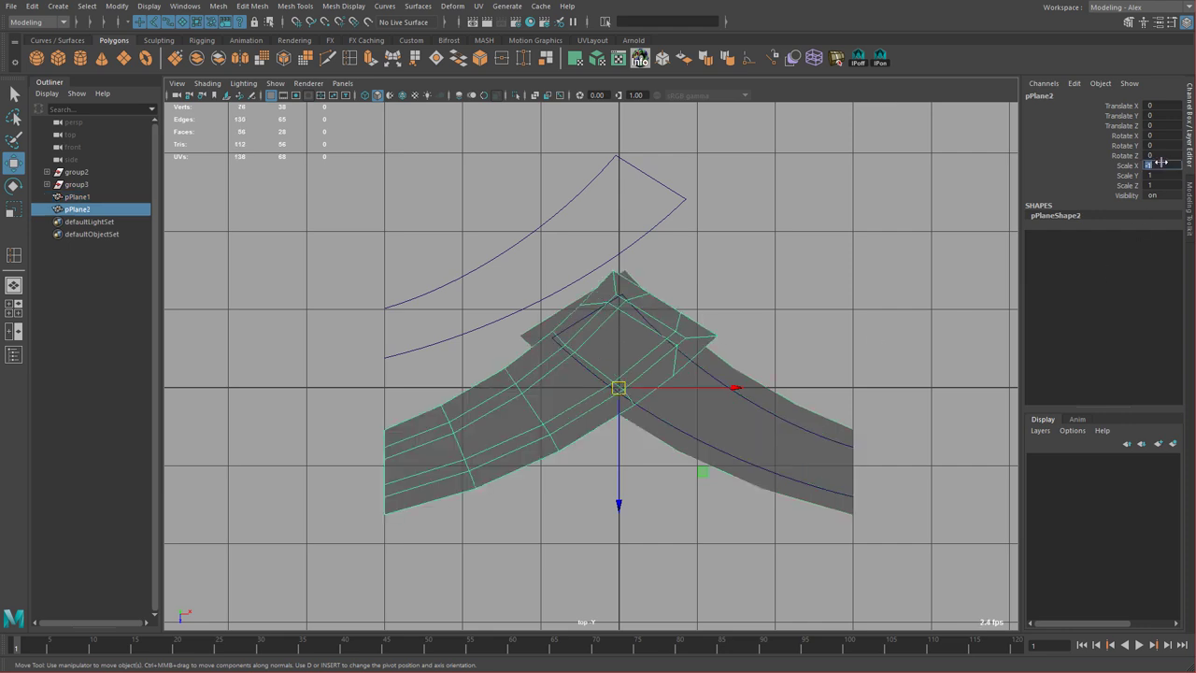
# Snap the mirrored copy's pivot to the lower inner vertex of its straight end and move it onto the upper guide curves' lower end point.
pyautogui.keyDown('shift'); pyautogui.moveTo(713, 449); pyautogui.dragTo(665, 425, button='middle'); pyautogui.keyUp('shift')
pyautogui.press('d')
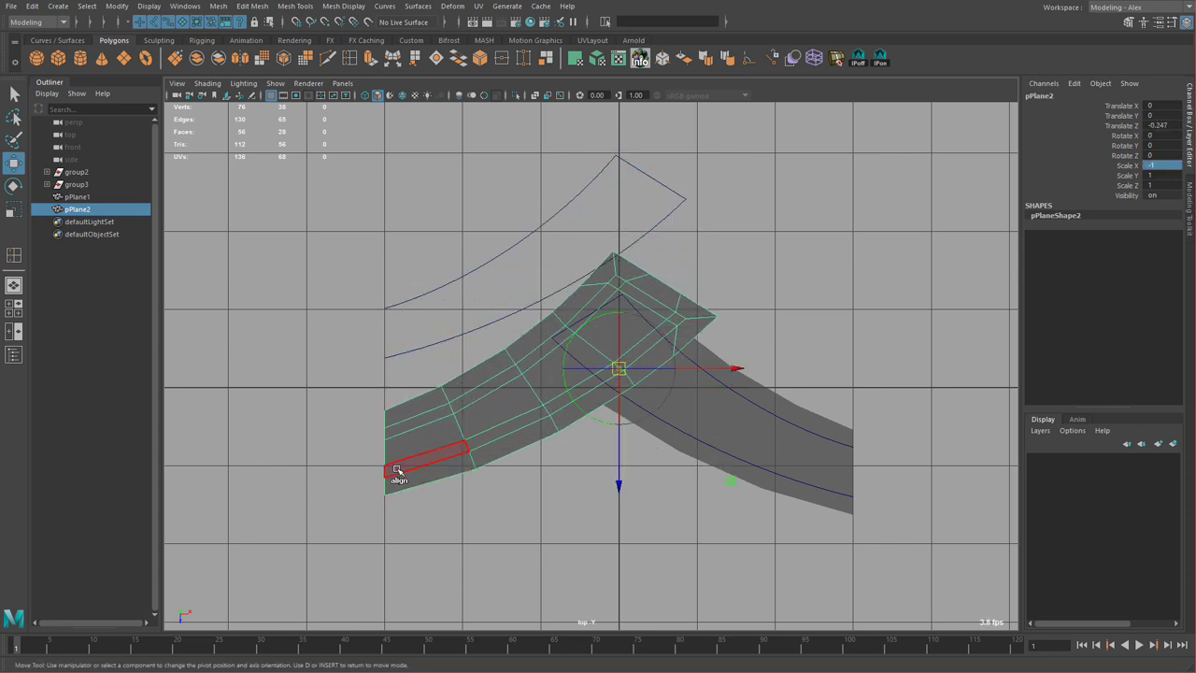
pyautogui.press('v')
pyautogui.moveTo(397, 480); pyautogui.dragTo(388, 480, button='middle')
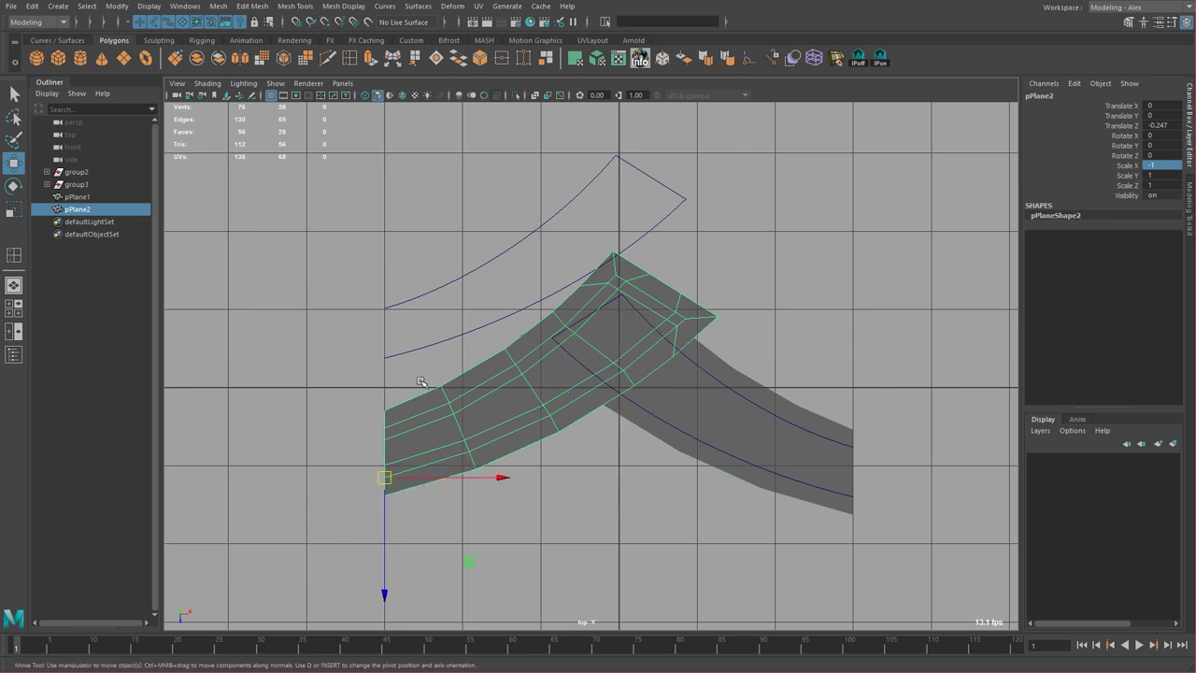
pyautogui.press('c')
pyautogui.moveTo(509, 316); pyautogui.dragTo(298, 370, button='middle')
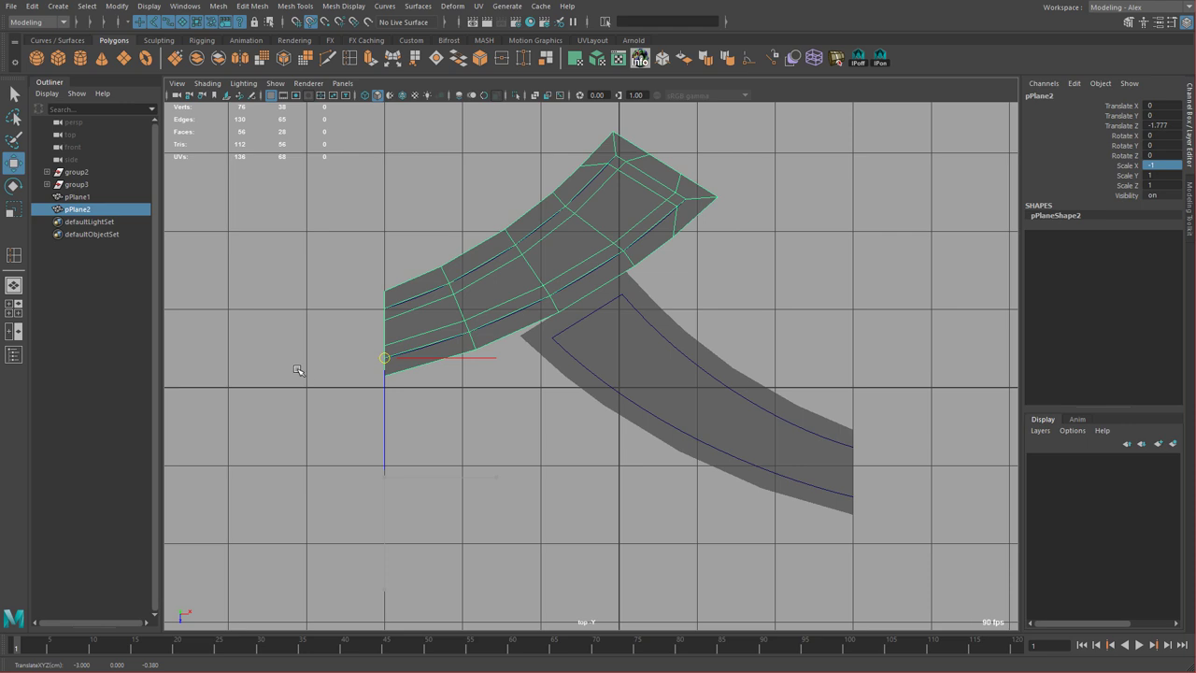
# Select the original strip, hide the grid and turn on wireframe on shaded display.
pyautogui.click(645, 296)
pyautogui.keyDown('alt'); pyautogui.moveTo(646, 296); pyautogui.dragTo(644, 312, button='middle'); pyautogui.keyUp('alt')
pyautogui.keyDown('alt'); pyautogui.moveTo(645, 312); pyautogui.dragTo(694, 270, button='right'); pyautogui.keyUp('alt')
pyautogui.click(676, 223)
pyautogui.keyDown('alt'); pyautogui.moveTo(690, 260); pyautogui.dragTo(684, 308, button='middle'); pyautogui.keyUp('alt')
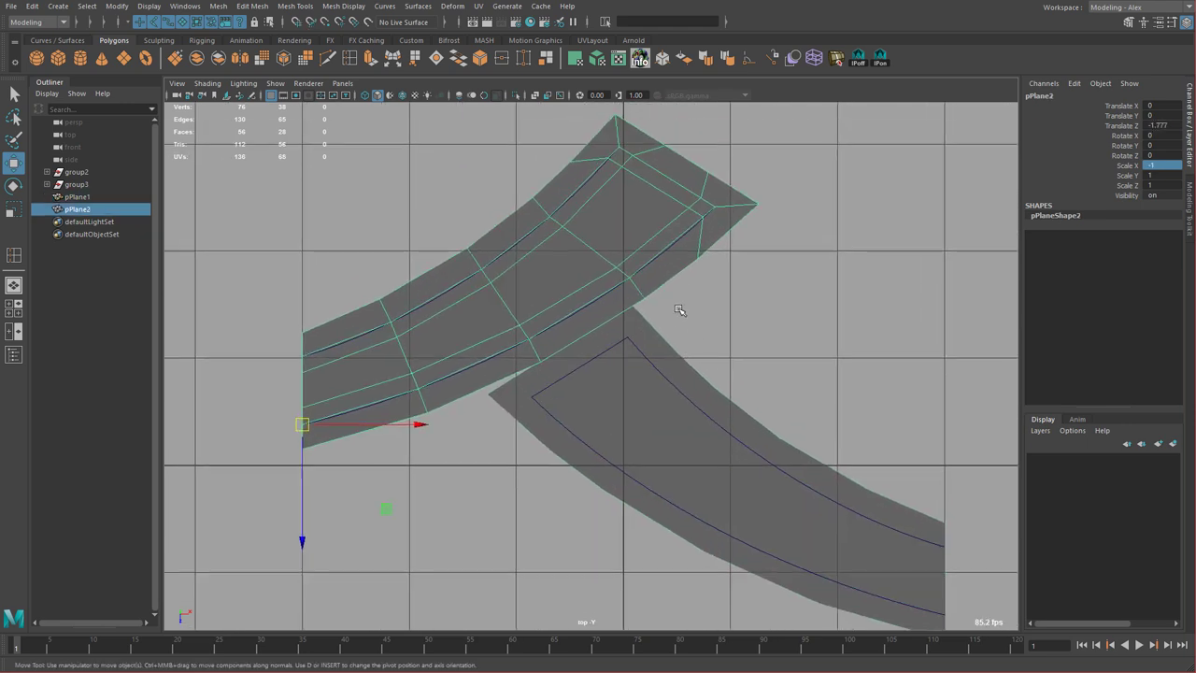
pyautogui.click(630, 322)
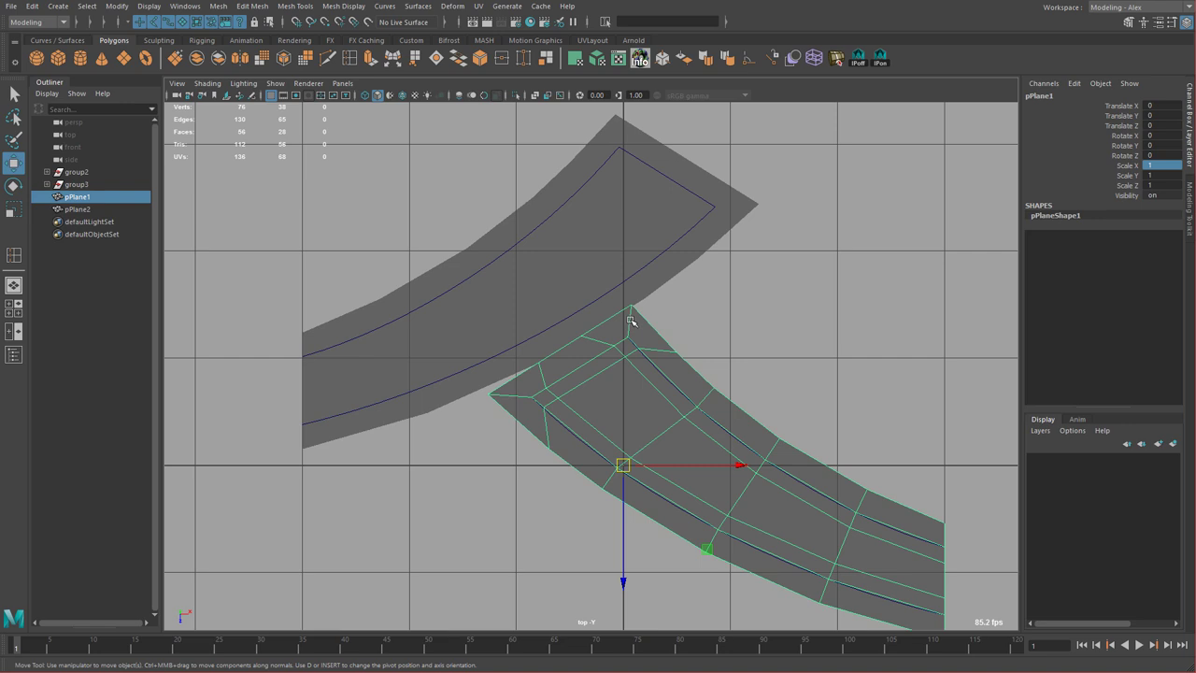
pyautogui.click(271, 94)
pyautogui.click(403, 94)
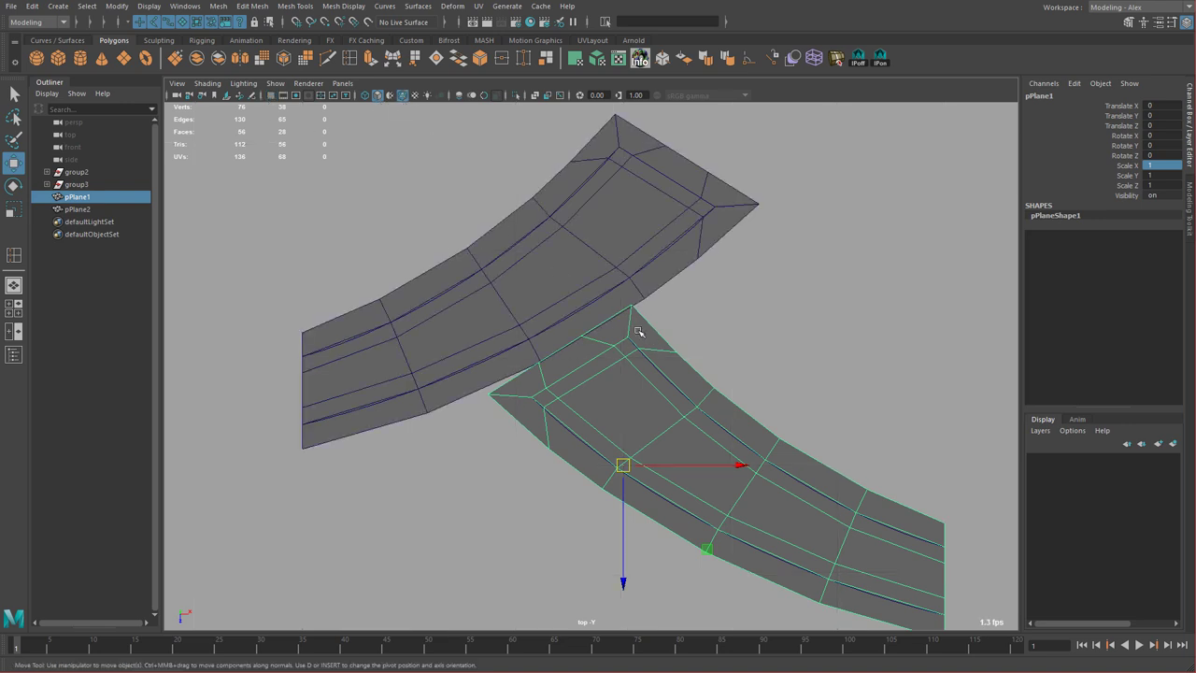
# Highlight the four border vertices on the original strip's angled end to compare them with the copy's edge.
pyautogui.moveTo(507, 388); pyautogui.dragTo(467, 379, button='right')
pyautogui.moveTo(471, 381); pyautogui.dragTo(503, 404)
pyautogui.keyDown('shift'); pyautogui.moveTo(528, 353); pyautogui.dragTo(549, 369); pyautogui.keyUp('shift')
pyautogui.keyDown('shift'); pyautogui.moveTo(571, 329); pyautogui.dragTo(613, 347); pyautogui.keyUp('shift')
pyautogui.keyDown('shift'); pyautogui.moveTo(646, 292); pyautogui.dragTo(614, 309); pyautogui.keyUp('shift')
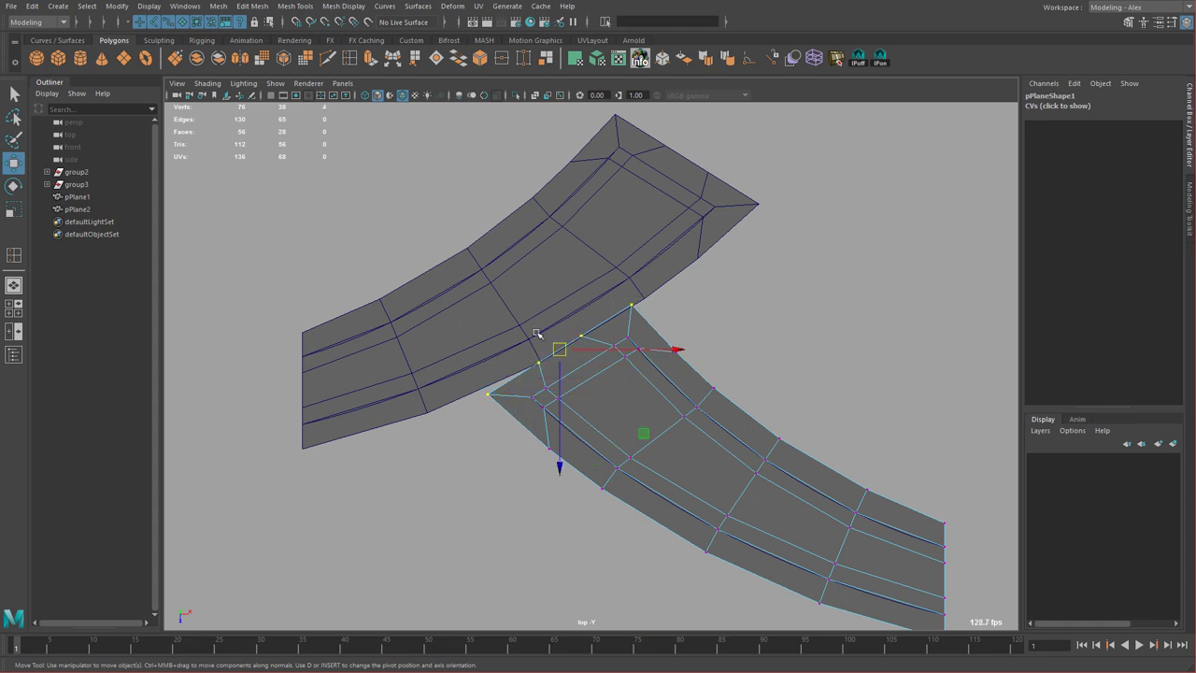
# Insert four edge loops across the mirrored copy in line with the other strip's end vertices, using relative distance and Insert with edge flow.
pyautogui.click(664, 270)
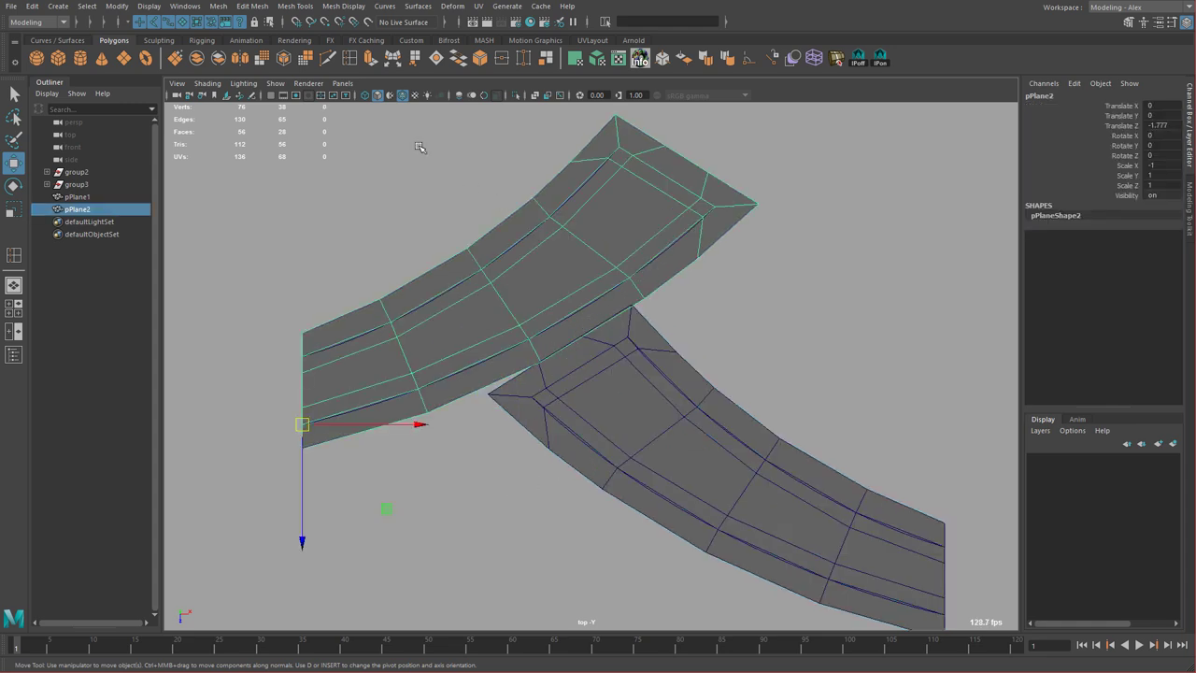
pyautogui.click(329, 59)
pyautogui.doubleClick(350, 59)
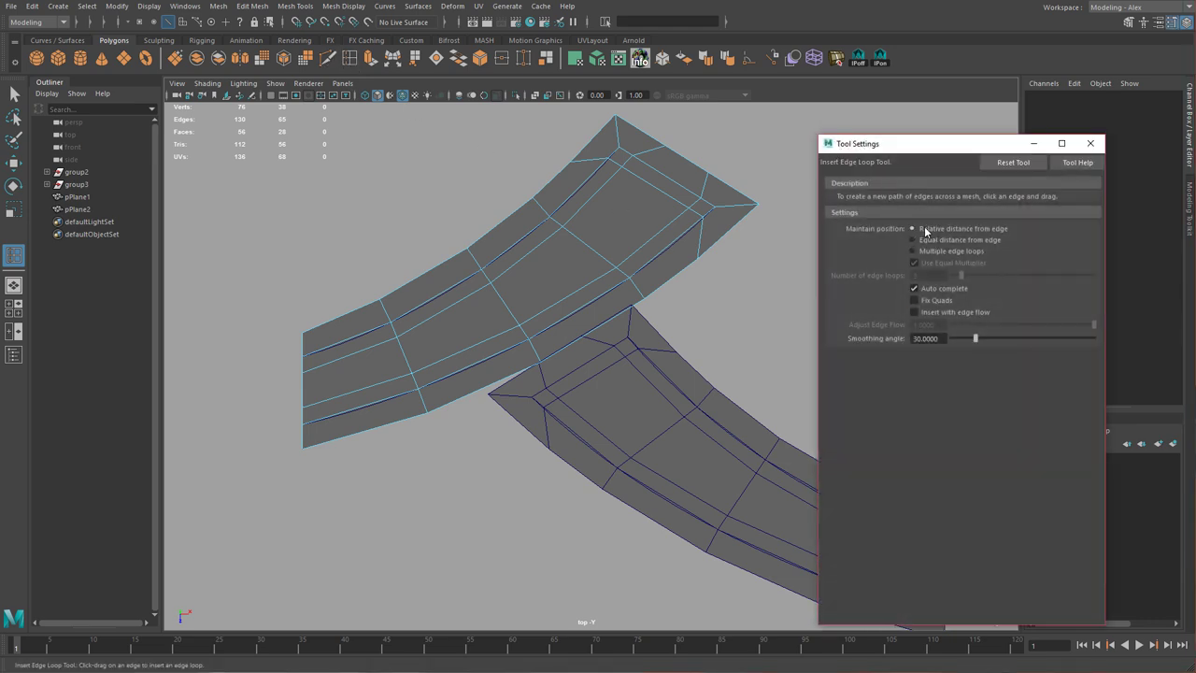
pyautogui.click(944, 313)
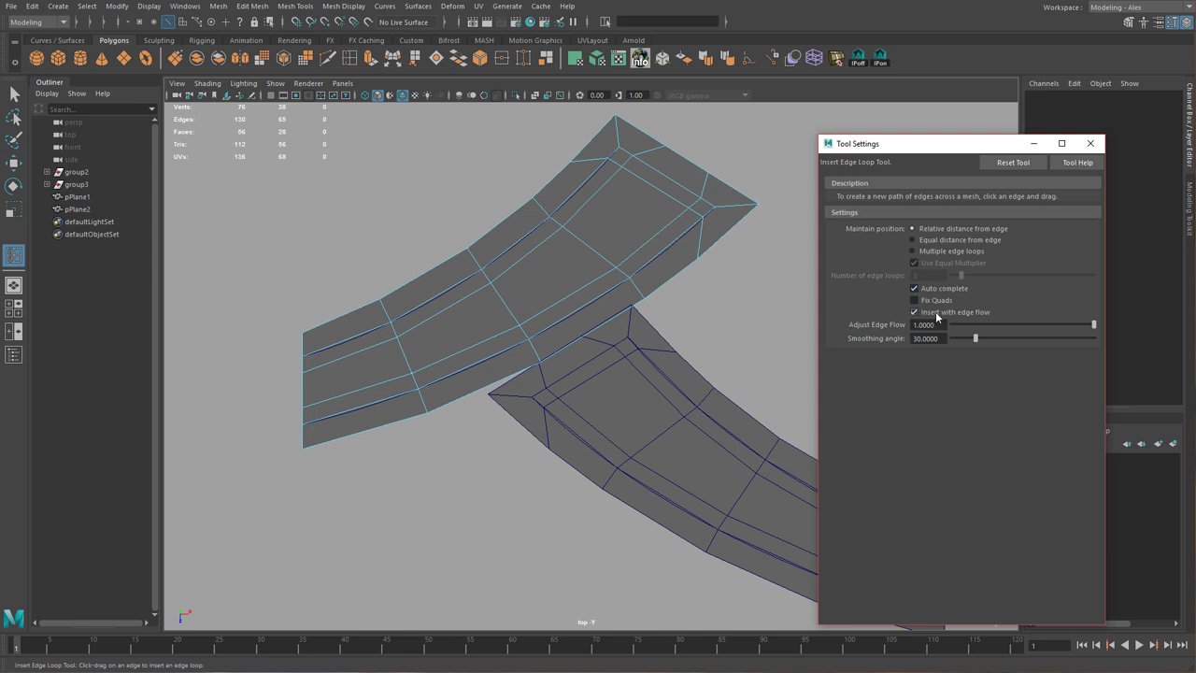
pyautogui.moveTo(599, 333); pyautogui.dragTo(584, 338)
pyautogui.moveTo(632, 305); pyautogui.dragTo(635, 309)
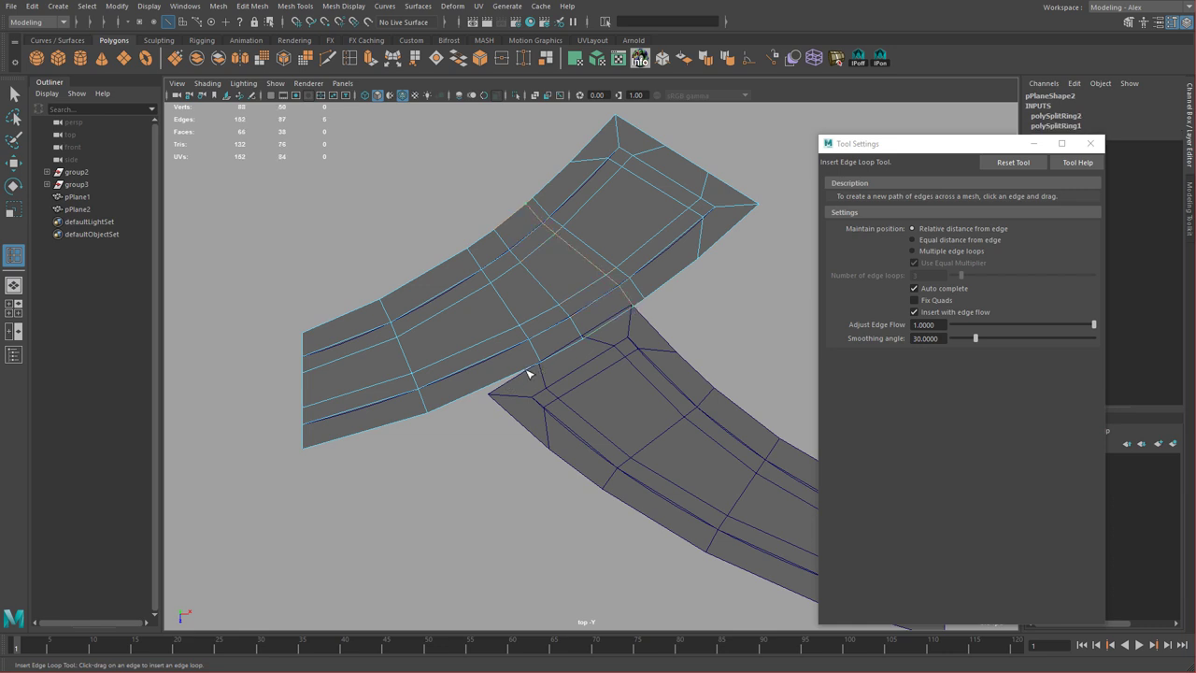
pyautogui.moveTo(487, 397); pyautogui.dragTo(487, 396)
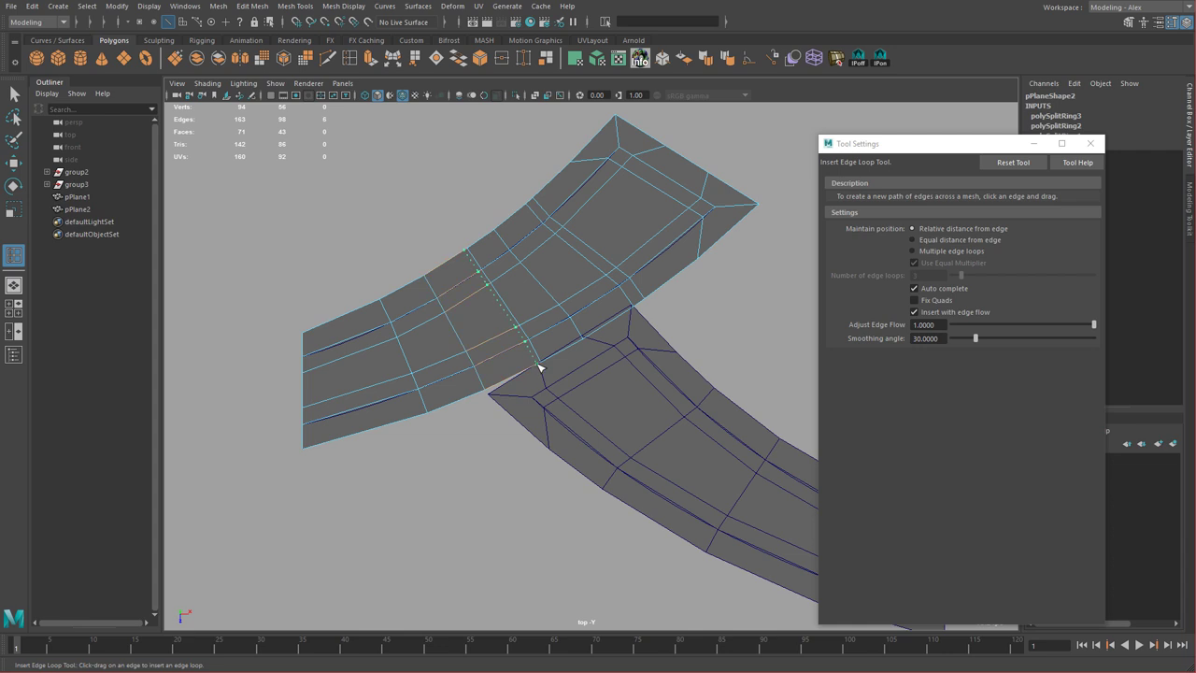
pyautogui.click(539, 367)
# Delete the two redundant cross loops lying close beside the newly inserted loops on the mirrored copy.
pyautogui.press('w')
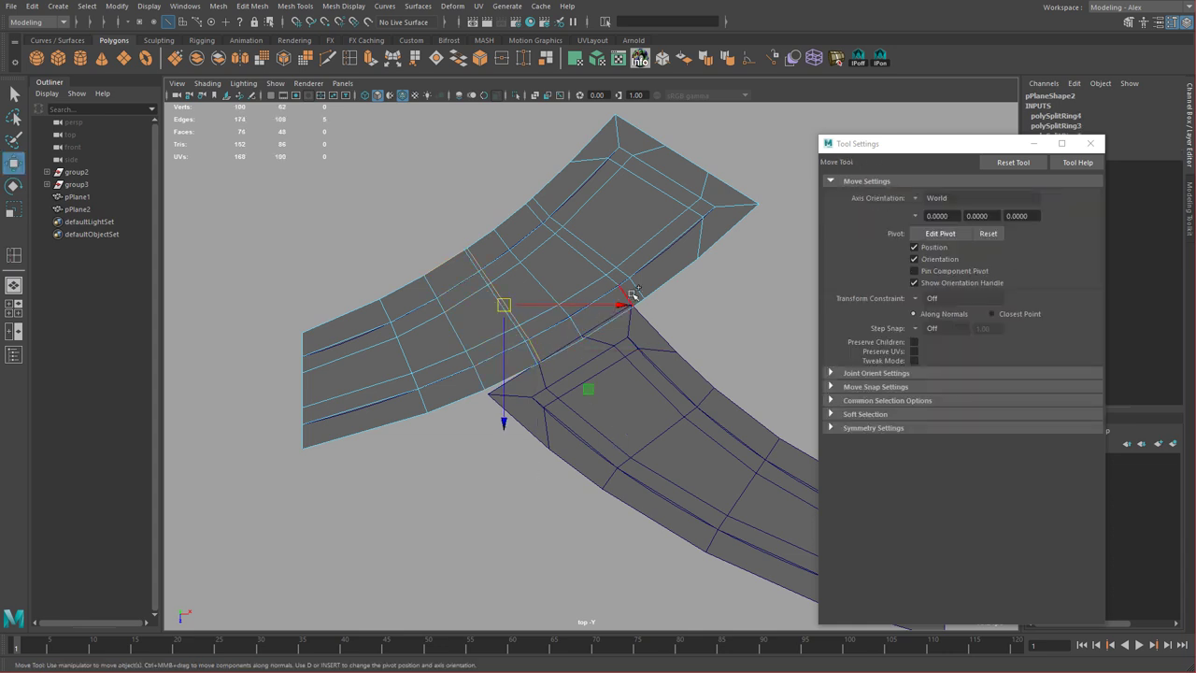
pyautogui.keyDown('shift'); pyautogui.doubleClick(639, 282); pyautogui.keyUp('shift')
pyautogui.press('Delete')
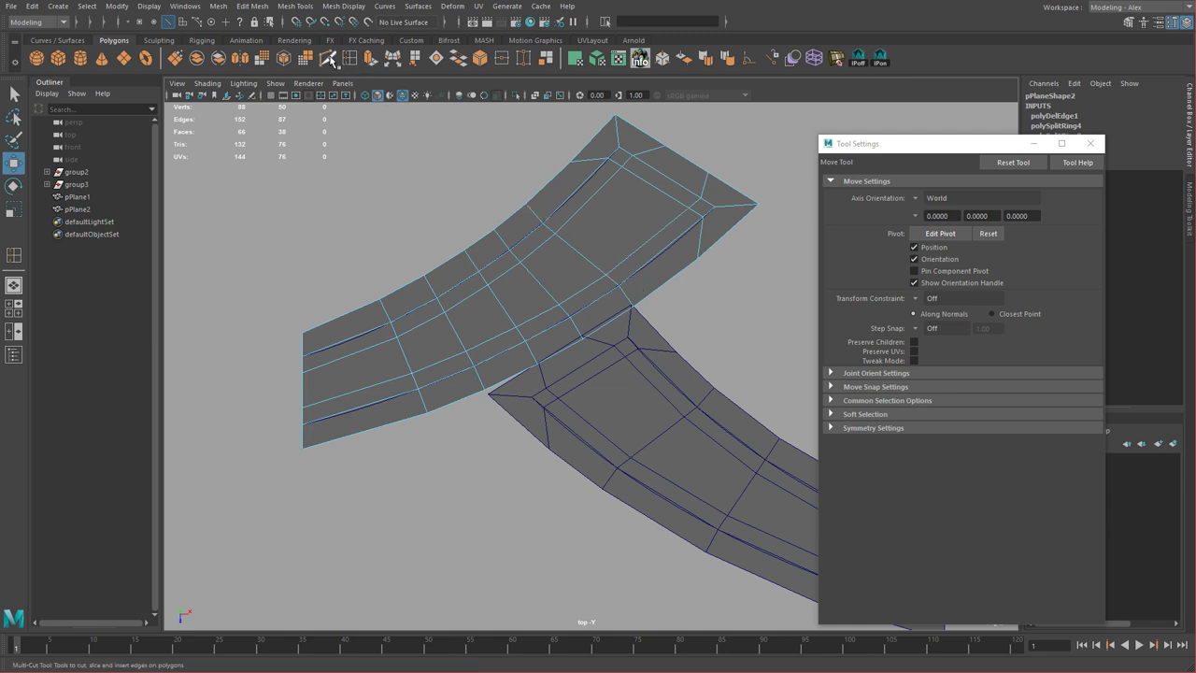
# Cut a new edge row across the mirrored copy with Multi-Cut, from upper to lower border, between the last cross loop and the angled end.
pyautogui.click(328, 58)
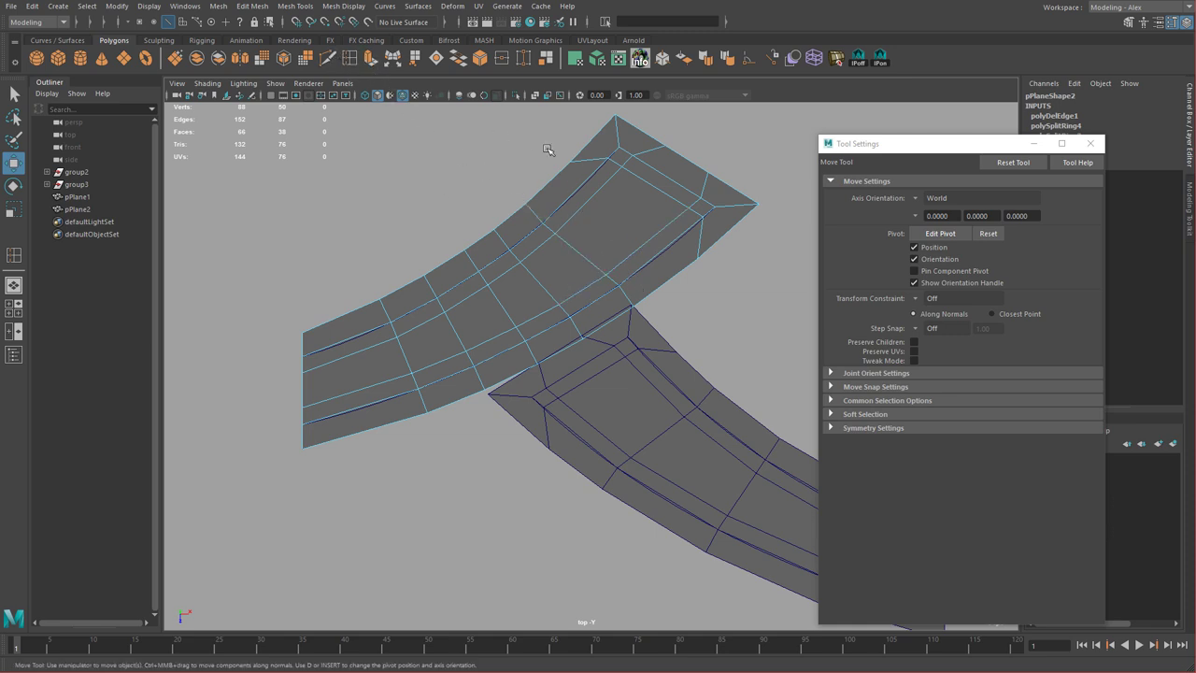
pyautogui.click(555, 178)
pyautogui.click(555, 175)
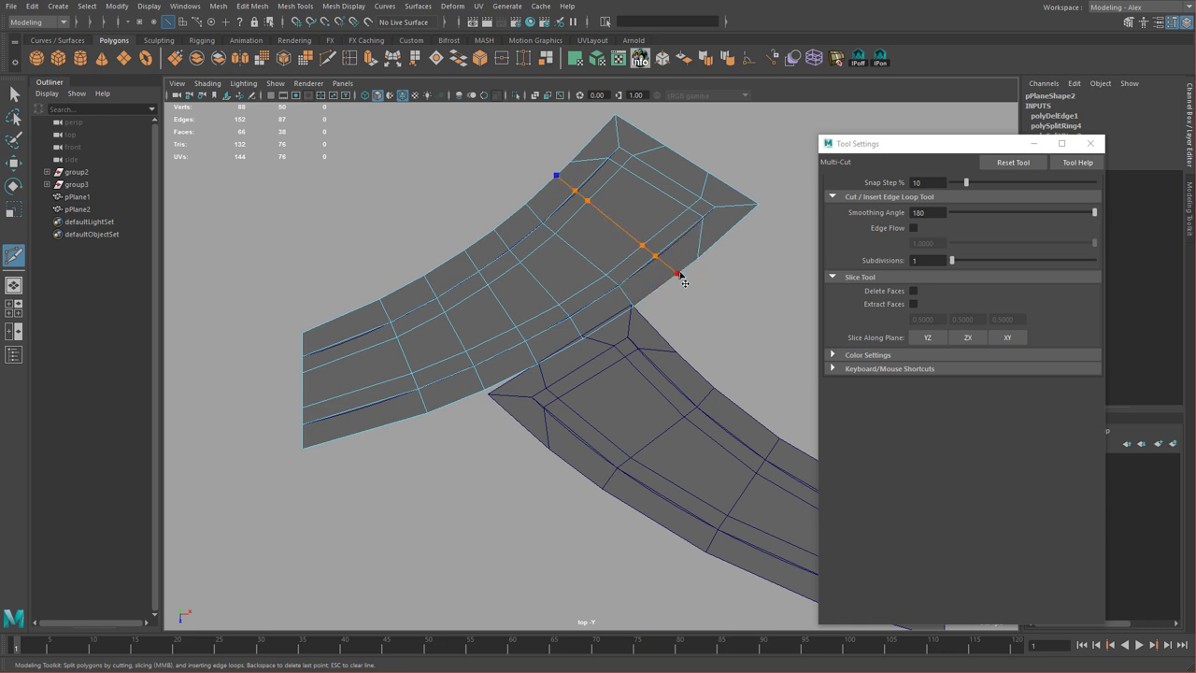
pyautogui.press('BackSpace')
pyautogui.moveTo(560, 178)
pyautogui.mouseDown()
pyautogui.moveTo(565, 170)
pyautogui.moveTo(580, 188)
pyautogui.mouseUp()
pyautogui.click(663, 249)
pyautogui.click(678, 275)
pyautogui.rightClick(708, 247)
# Slide the two border vertices of the row nearest the angled end along the long borders toward the corners.
pyautogui.press('w')
pyautogui.press('F9')
pyautogui.moveTo(679, 239); pyautogui.dragTo(710, 265)
pyautogui.press('c')
pyautogui.moveTo(731, 239); pyautogui.dragTo(713, 245, button='middle')
pyautogui.moveTo(565, 150); pyautogui.dragTo(586, 171)
pyautogui.press('c')
pyautogui.moveTo(576, 162); pyautogui.dragTo(584, 150, button='middle')
# Slide the new cut row's upper border vertex and its lower inner-side vertex along their edges to even the spacing.
pyautogui.moveTo(564, 159); pyautogui.dragTo(548, 184)
pyautogui.press('c')
pyautogui.moveTo(548, 184); pyautogui.dragTo(578, 193, button='middle')
pyautogui.click(582, 195)
pyautogui.press('c')
pyautogui.moveTo(652, 246)
pyautogui.mouseDown()
pyautogui.moveTo(673, 257)
pyautogui.moveTo(670, 244)
pyautogui.mouseUp()
pyautogui.press('c')
pyautogui.moveTo(670, 245); pyautogui.dragTo(663, 252, button='middle')
# Slide the new cut row's two middle vertices along their edges slightly toward the angled end.
pyautogui.click(673, 251)
pyautogui.press('c')
pyautogui.moveTo(640, 235); pyautogui.dragTo(654, 248)
pyautogui.press('c')
pyautogui.moveTo(618, 240); pyautogui.dragTo(613, 237, button='middle')
pyautogui.moveTo(580, 194); pyautogui.dragTo(593, 215)
pyautogui.click(591, 221)
pyautogui.press('c')
pyautogui.moveTo(590, 199); pyautogui.dragTo(594, 202, button='middle')
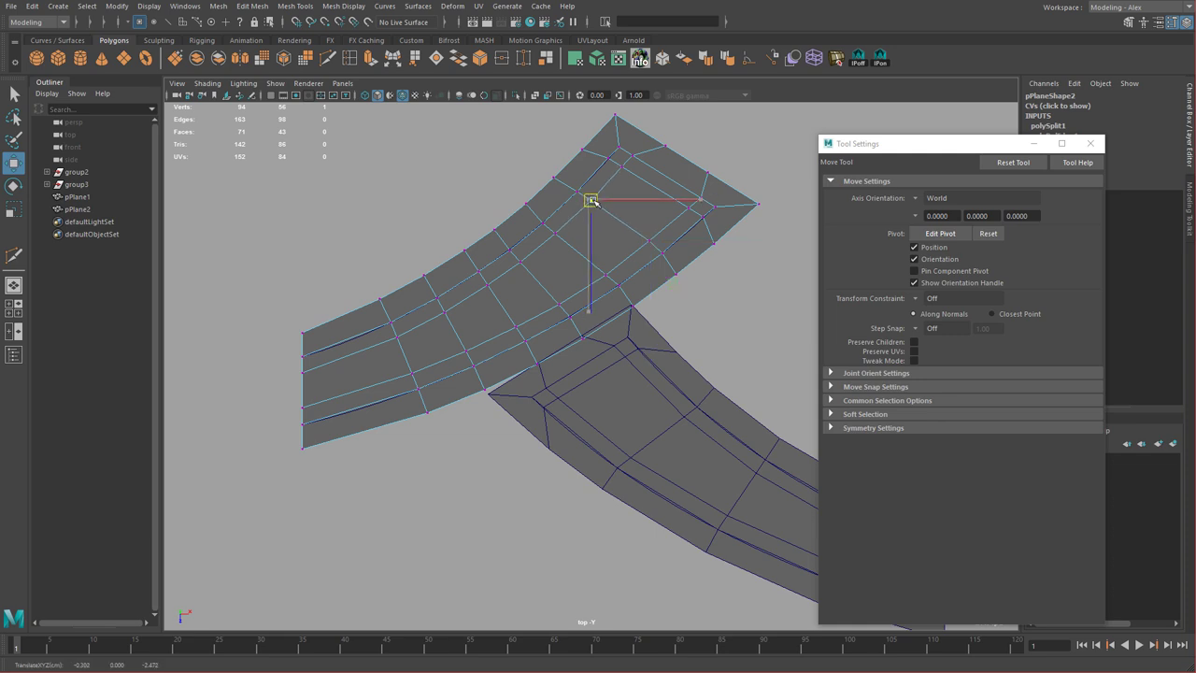
# Fine-tune the inner vertices near both corners of the angled end along their edges and return to object mode.
pyautogui.moveTo(681, 196); pyautogui.dragTo(713, 233)
pyautogui.hotkey('ctrl', 'z')
pyautogui.press('c')
pyautogui.moveTo(716, 233); pyautogui.dragTo(717, 232, button='middle')
pyautogui.moveTo(600, 148); pyautogui.dragTo(630, 175)
pyautogui.press('c')
pyautogui.moveTo(651, 194); pyautogui.dragTo(652, 195, button='middle')
pyautogui.moveTo(654, 201); pyautogui.dragTo(676, 193, button='right')
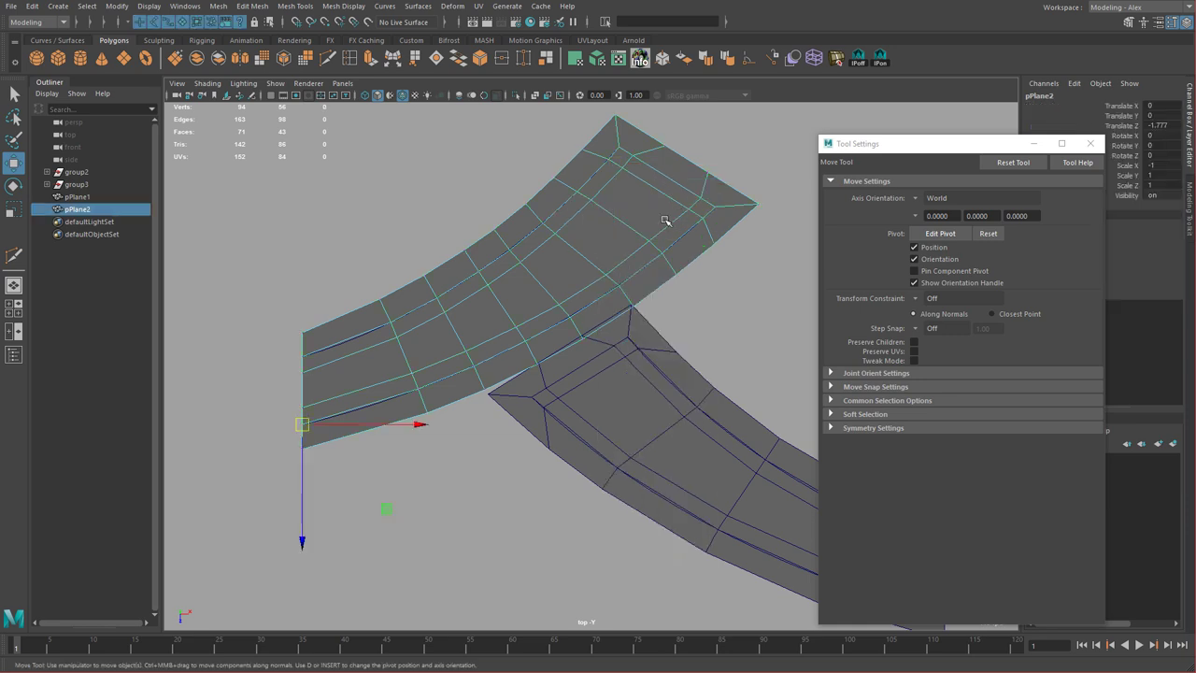
# Readjust the cut row's lower middle vertex along its edge and return to object mode.
pyautogui.moveTo(653, 234); pyautogui.dragTo(632, 234, button='right')
pyautogui.moveTo(643, 231); pyautogui.dragTo(660, 251)
pyautogui.press('c')
pyautogui.moveTo(650, 240); pyautogui.dragTo(651, 242, button='middle')
pyautogui.moveTo(607, 233); pyautogui.dragTo(624, 220, button='right')
# Delete the original strip and close the tool settings window.
pyautogui.keyDown('alt'); pyautogui.moveTo(693, 353); pyautogui.dragTo(622, 310, button='middle'); pyautogui.keyUp('alt')
pyautogui.click(566, 345)
pyautogui.press('Delete')
pyautogui.click(1090, 144)
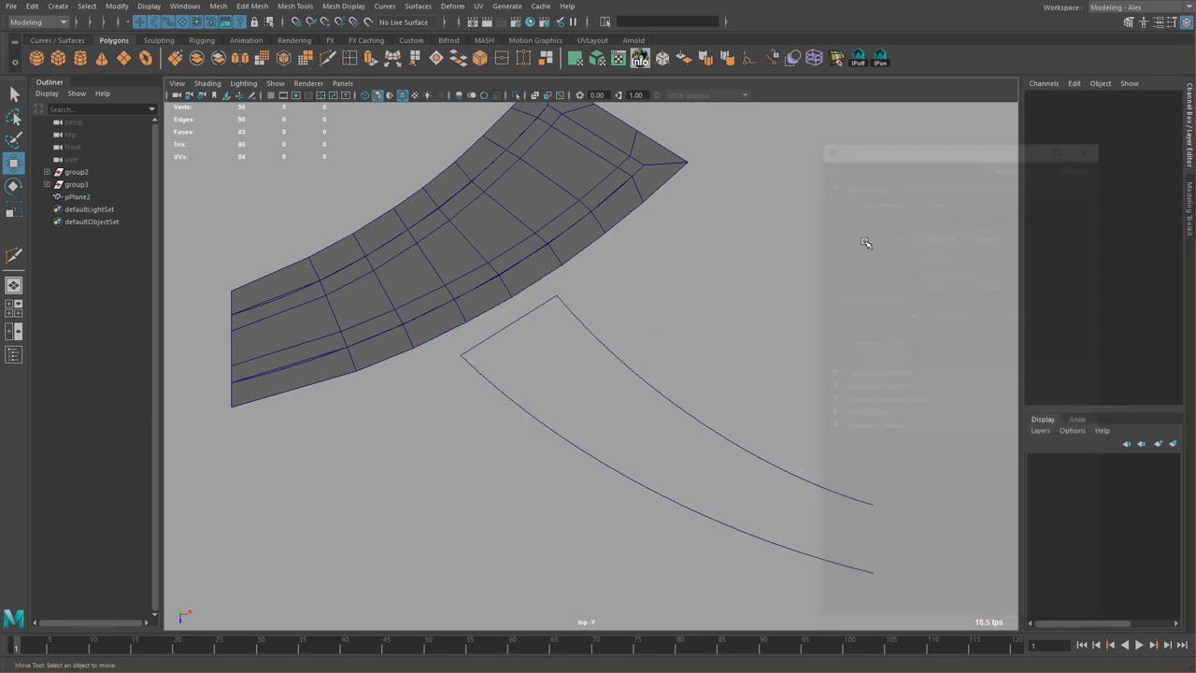
# Insert an edge loop across the strip between its straight end and the first existing cross loop.
pyautogui.scroll(-3, 692, 253)
pyautogui.click(574, 245)
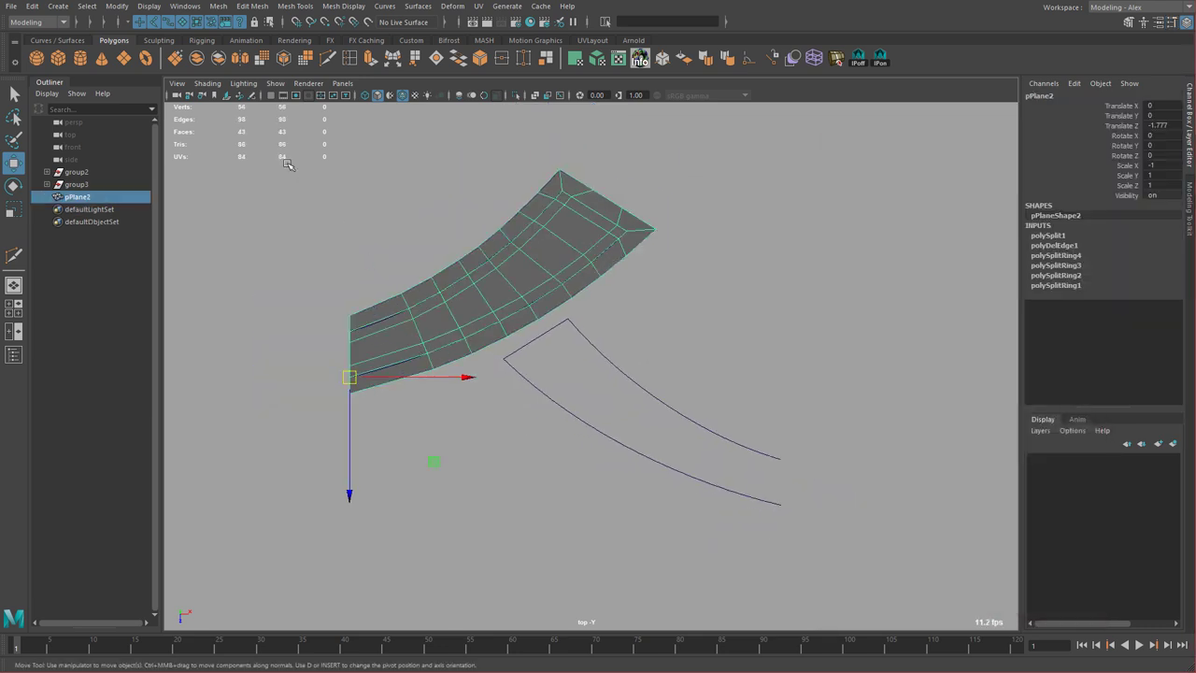
pyautogui.keyDown('alt'); pyautogui.moveTo(367, 214); pyautogui.dragTo(483, 237, button='middle'); pyautogui.keyUp('alt')
pyautogui.scroll(2, 482, 237)
pyautogui.click(350, 59)
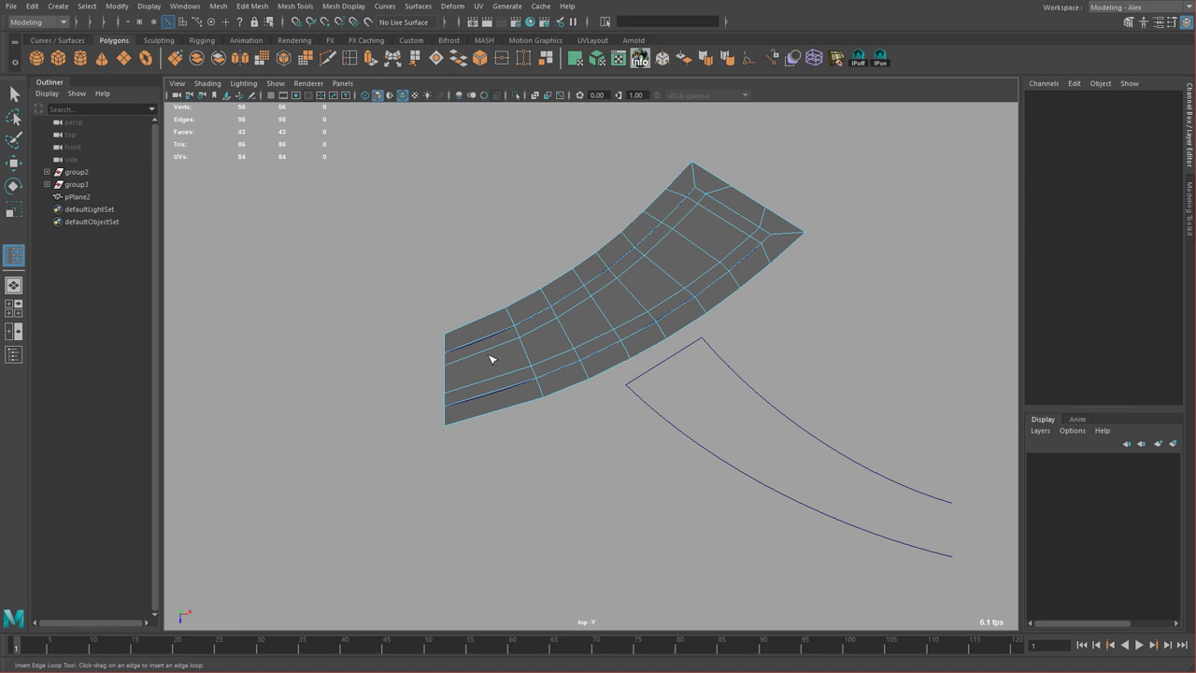
pyautogui.click(485, 351)
pyautogui.keyDown('alt'); pyautogui.moveTo(519, 374); pyautogui.dragTo(720, 483, button='right'); pyautogui.keyUp('alt')
# Nudge the new loop's vertices slightly sideways and return the strip to object mode.
pyautogui.press('w')
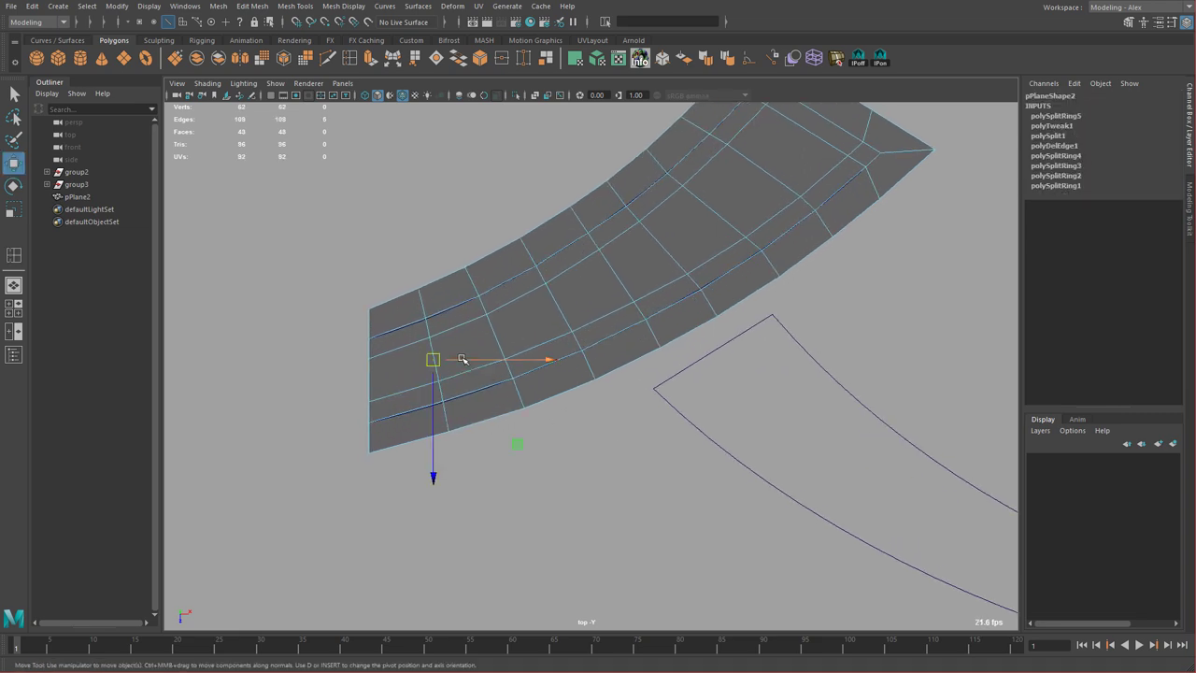
pyautogui.moveTo(461, 359); pyautogui.dragTo(411, 353, button='right')
pyautogui.moveTo(392, 276); pyautogui.dragTo(469, 460)
pyautogui.moveTo(493, 433); pyautogui.dragTo(495, 434, button='middle')
pyautogui.scroll(-4, 523, 428)
pyautogui.moveTo(642, 291); pyautogui.dragTo(659, 279, button='right')
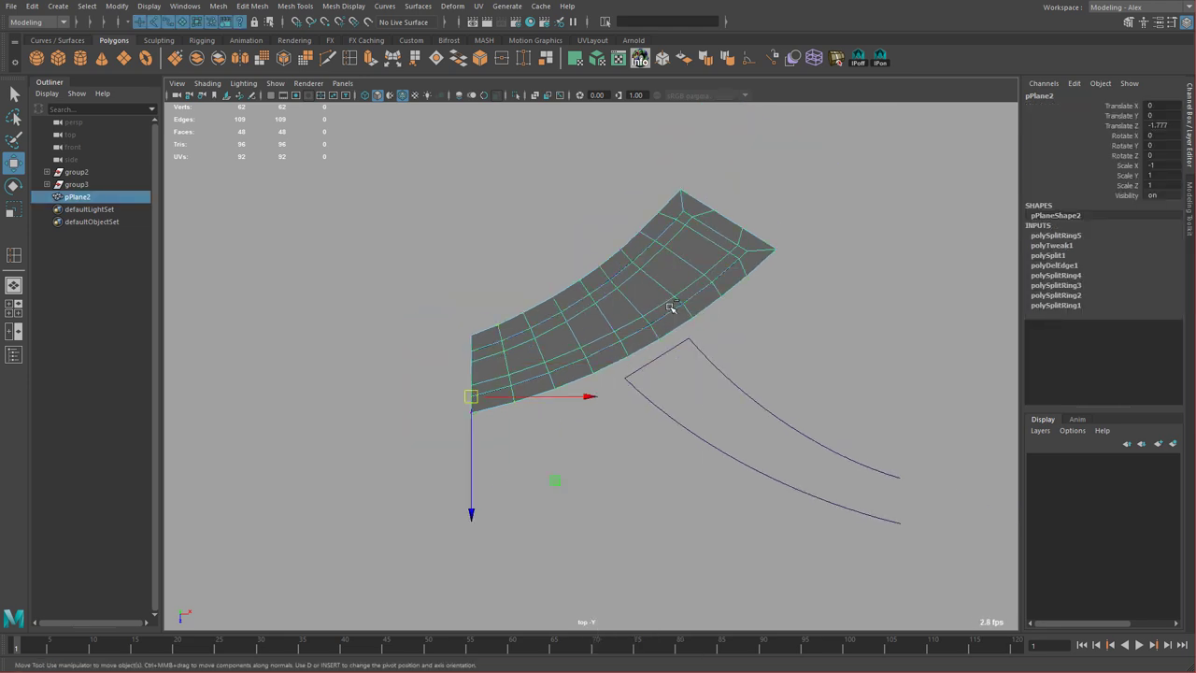
# Freeze the strip's transformations and delete its construction history.
pyautogui.press('g')
pyautogui.hotkey('alt', 'shift', 'd')
pyautogui.keyDown('alt'); pyautogui.moveTo(693, 345); pyautogui.dragTo(659, 326, button='middle'); pyautogui.keyUp('alt')
pyautogui.keyDown('alt'); pyautogui.moveTo(659, 327); pyautogui.dragTo(692, 345, button='right'); pyautogui.keyUp('alt')
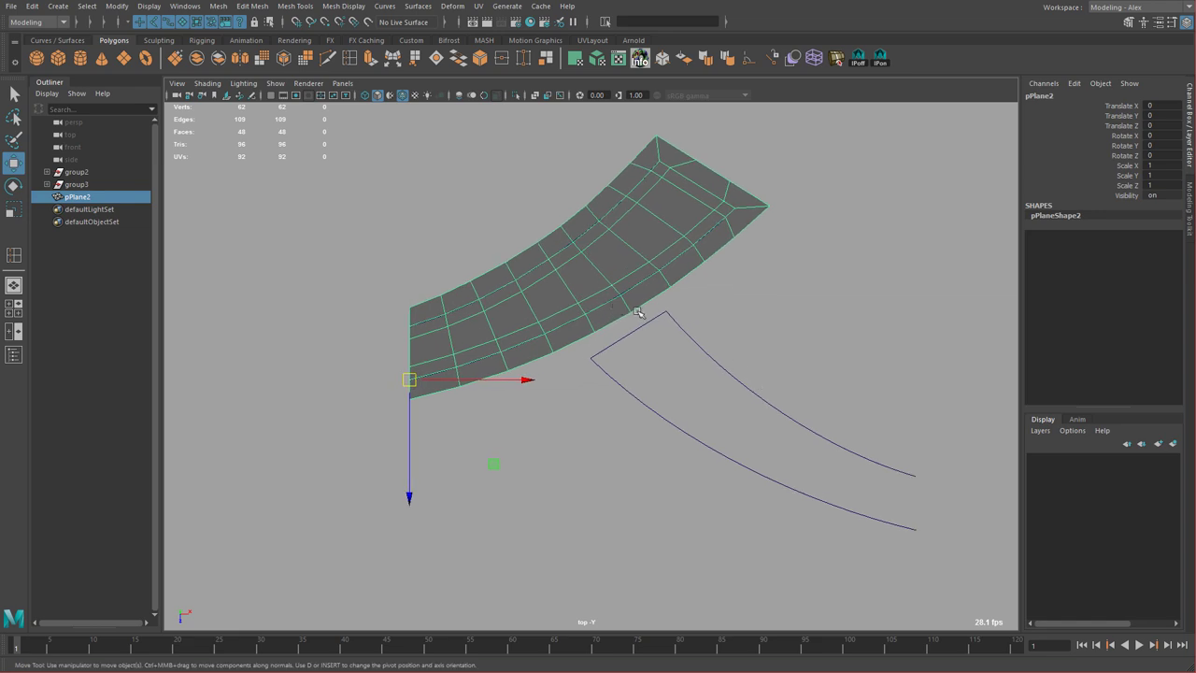
# Examine the hotkeys assigned to the reset, freeze and pivot commands in the Hotkey Editor's Modify category.
pyautogui.click(184, 5)
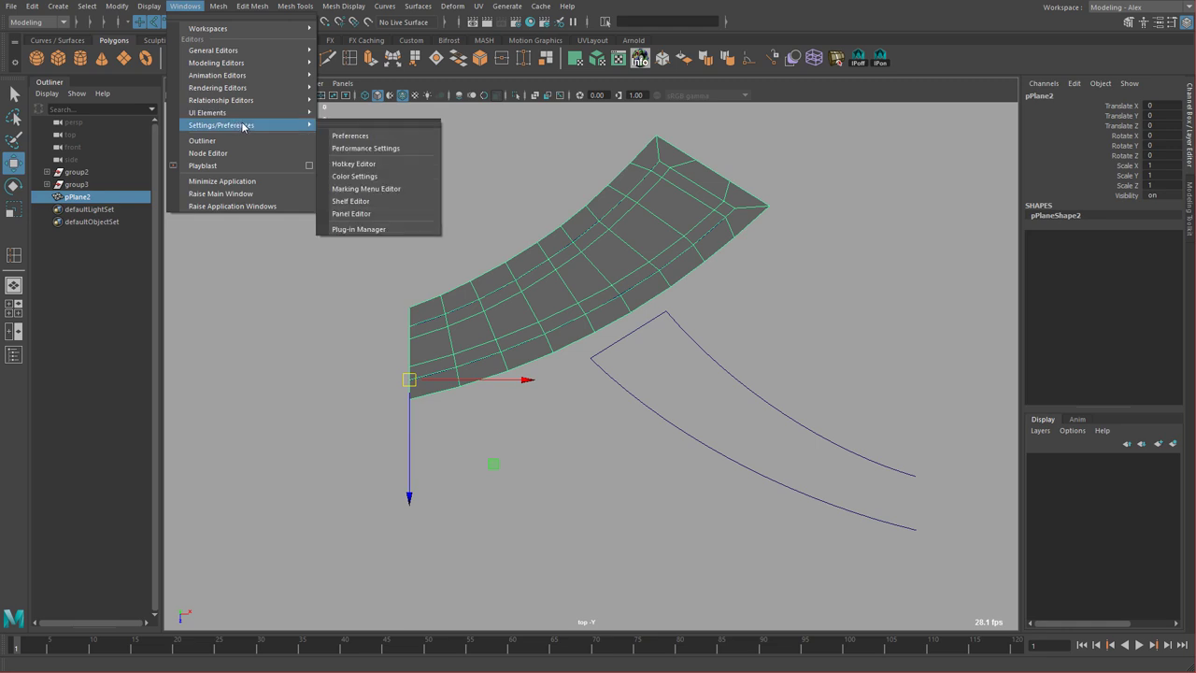
pyautogui.moveTo(241, 53)
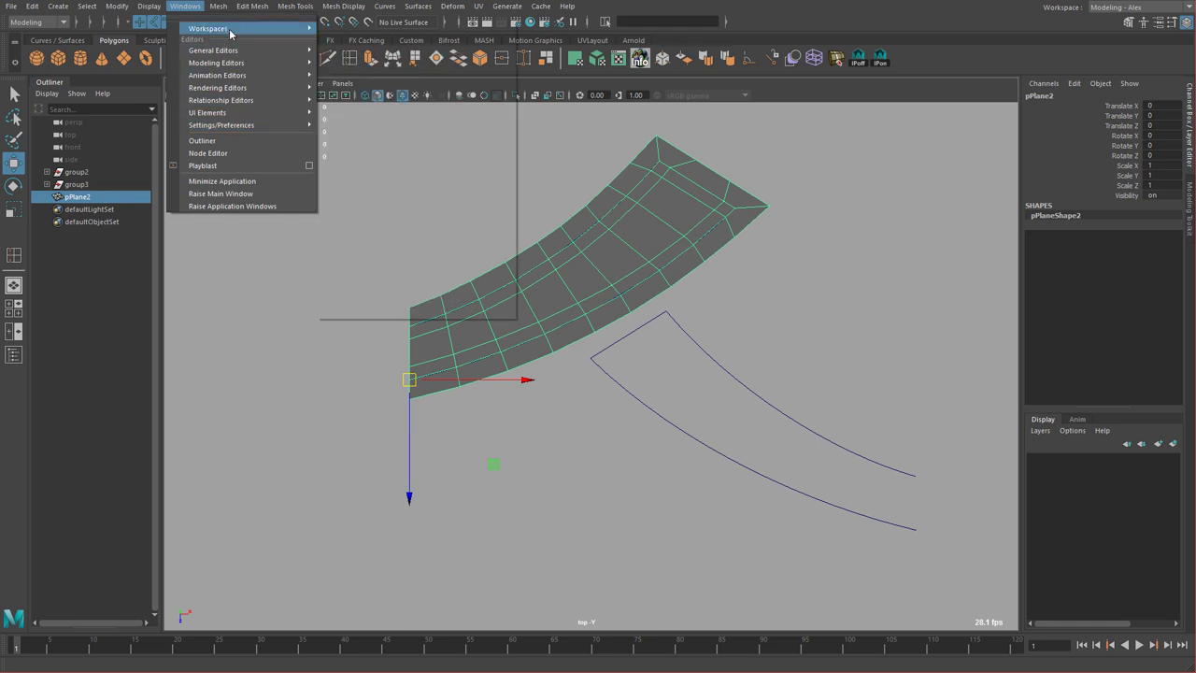
pyautogui.moveTo(245, 127)
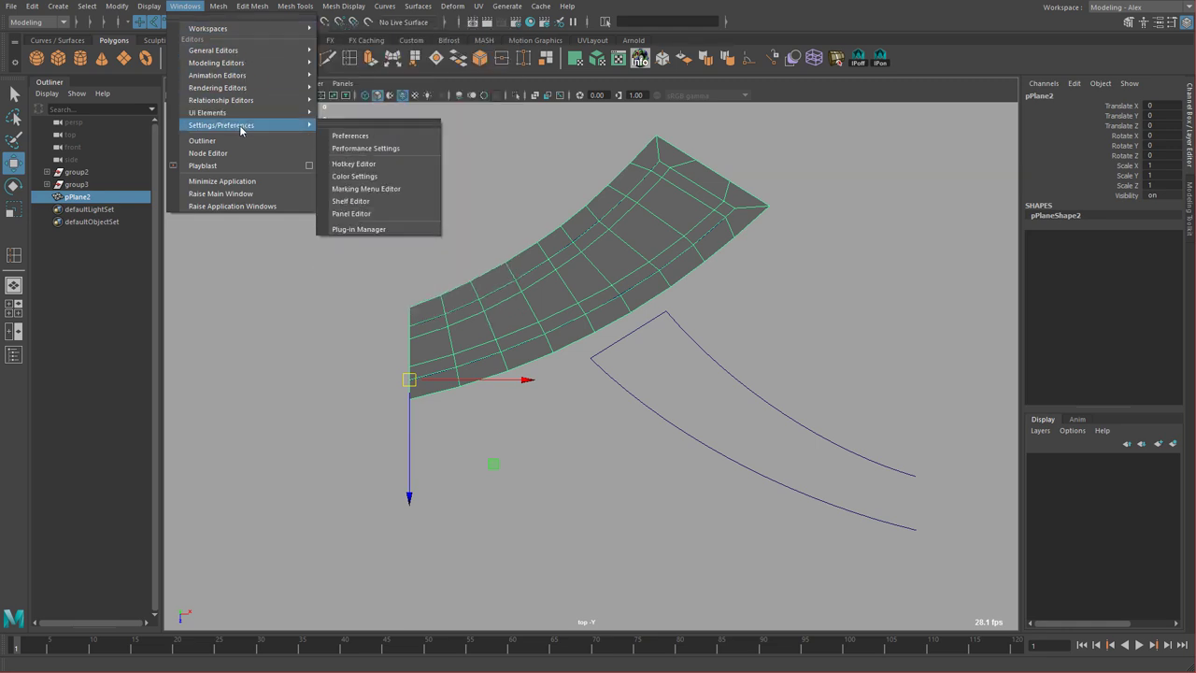
pyautogui.click(377, 166)
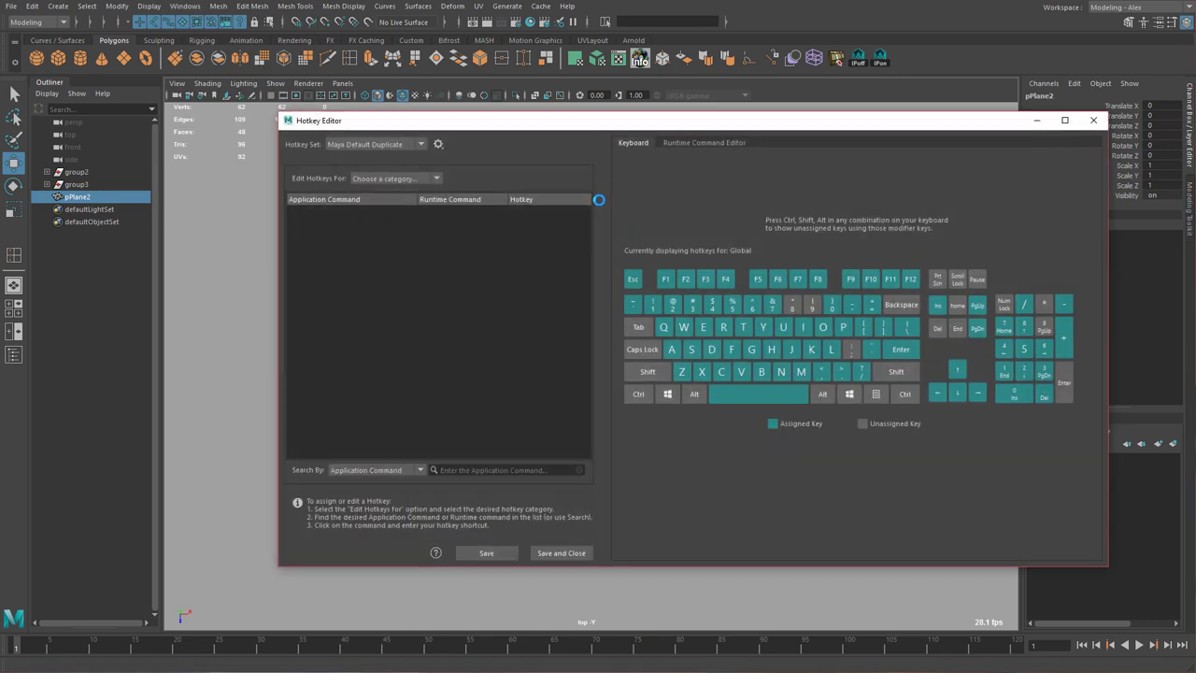
pyautogui.moveTo(657, 120); pyautogui.dragTo(629, 104)
pyautogui.click(369, 163)
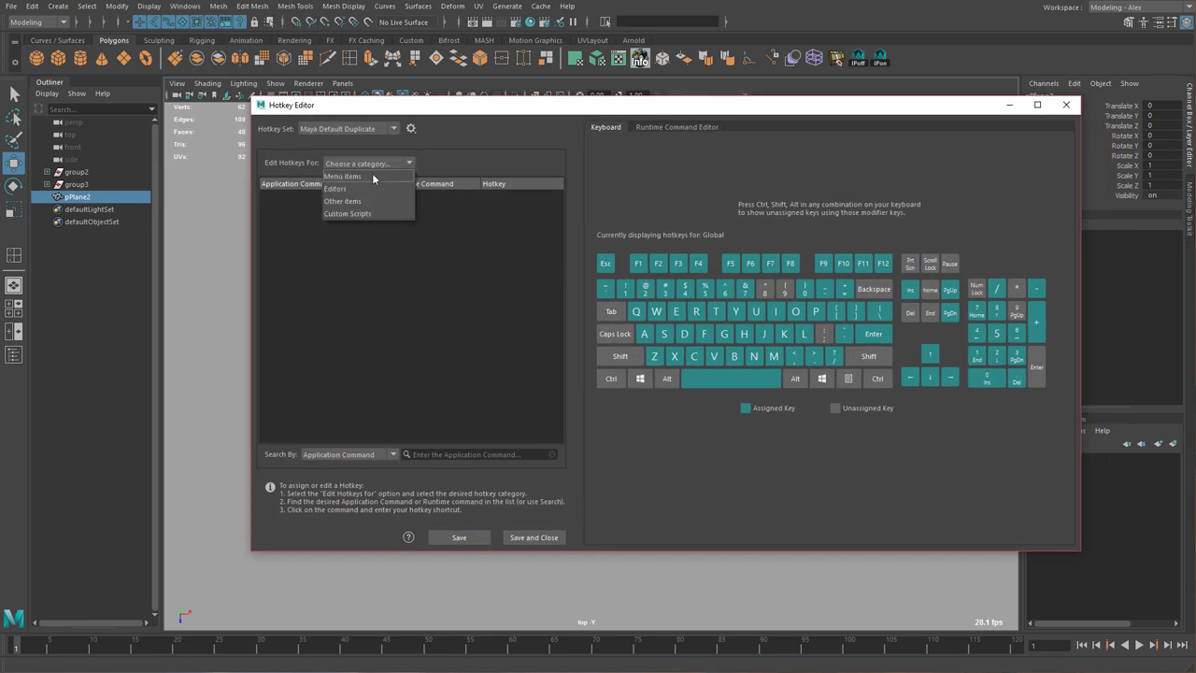
pyautogui.click(347, 176)
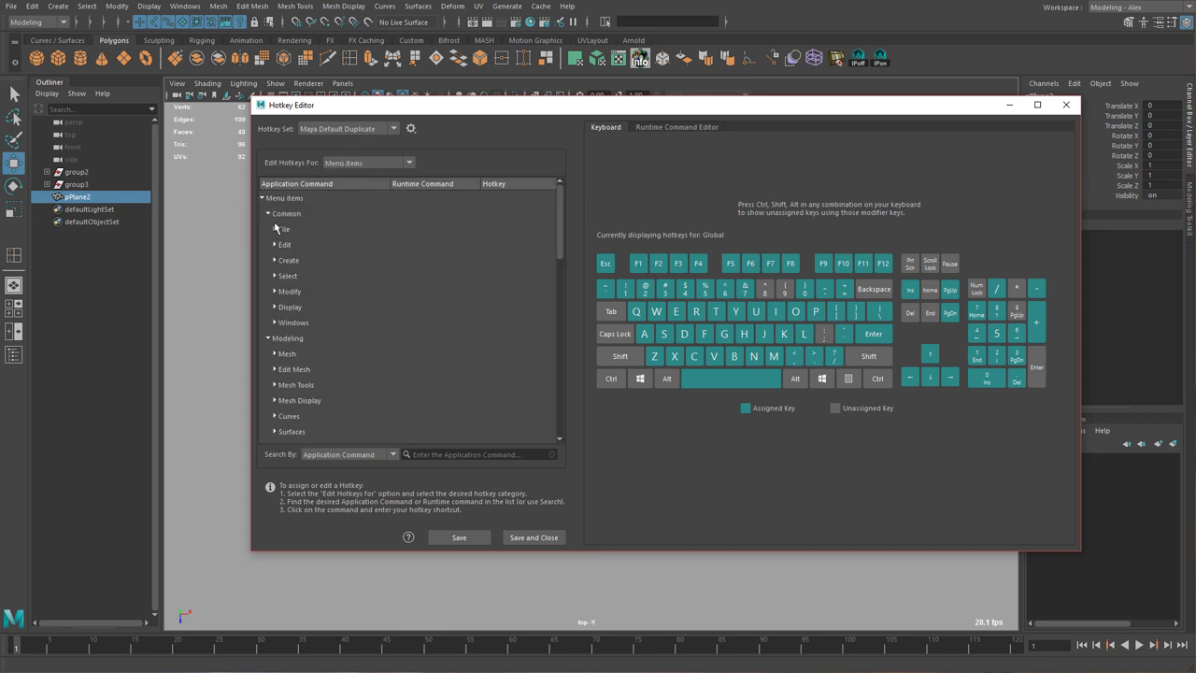
pyautogui.click(274, 292)
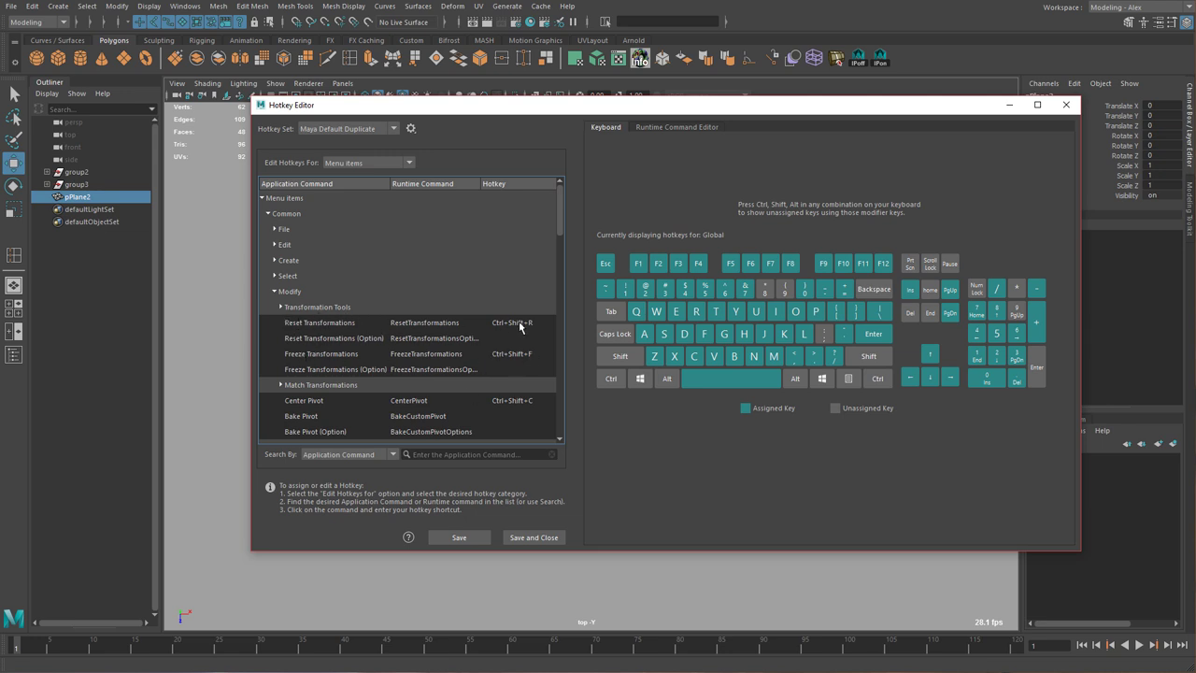
pyautogui.click(1066, 104)
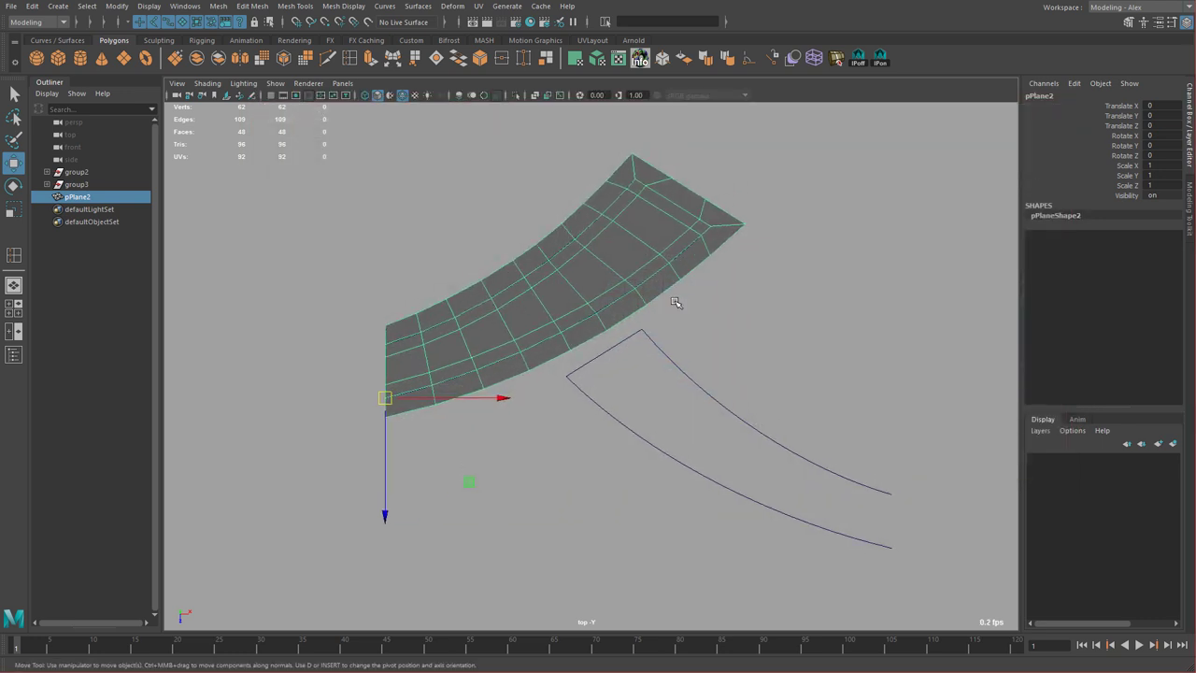
# Reset the strip's pivot to the origin and make a mirrored duplicate with Scale X -1.
pyautogui.hotkey('ctrl', 'z')
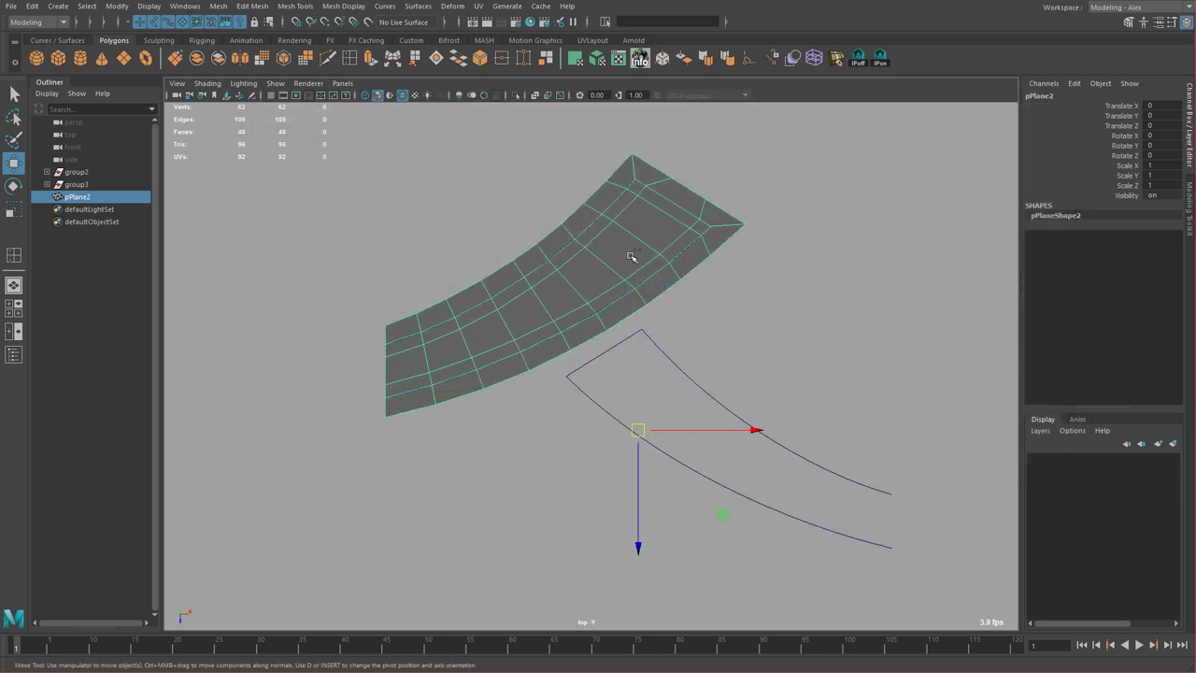
pyautogui.hotkey('ctrl', 'd')
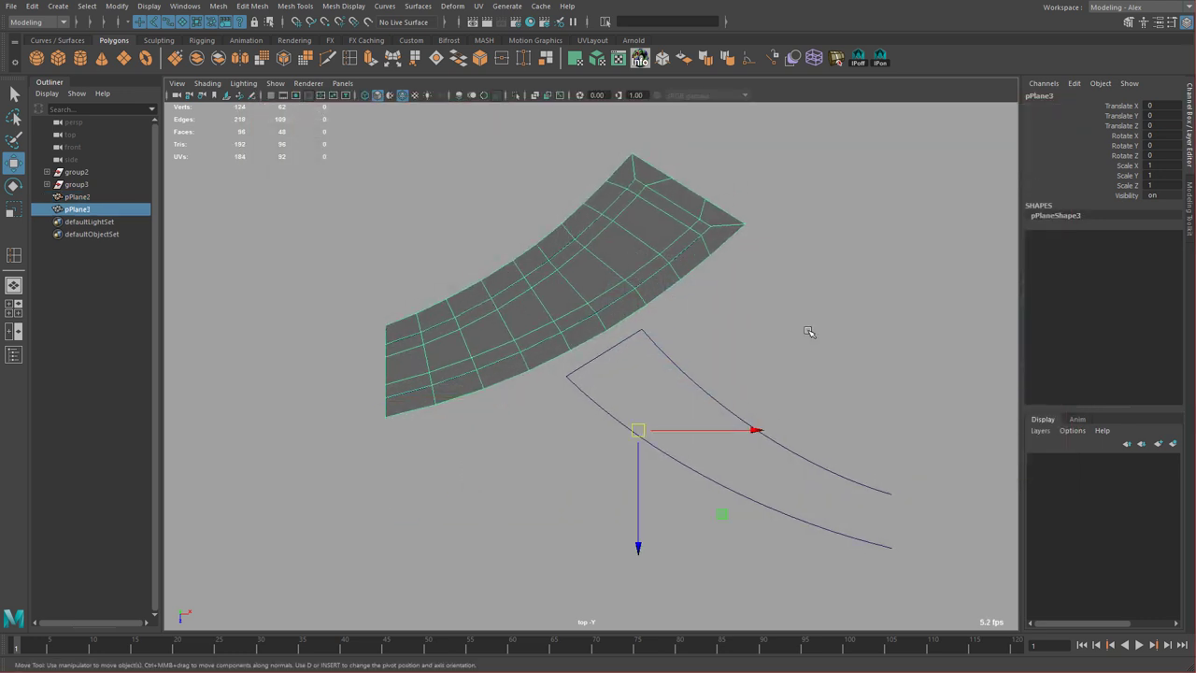
pyautogui.click(1162, 165)
pyautogui.write('-1')
pyautogui.press('Return')
# Try to align the mirrored copy below the original by snapping its upper angled corner to the original's lower edge.
pyautogui.keyDown('shift'); pyautogui.moveTo(696, 301); pyautogui.dragTo(691, 460, button='middle'); pyautogui.keyUp('shift')
pyautogui.press('d')
pyautogui.press('v')
pyautogui.middleClick(661, 324)
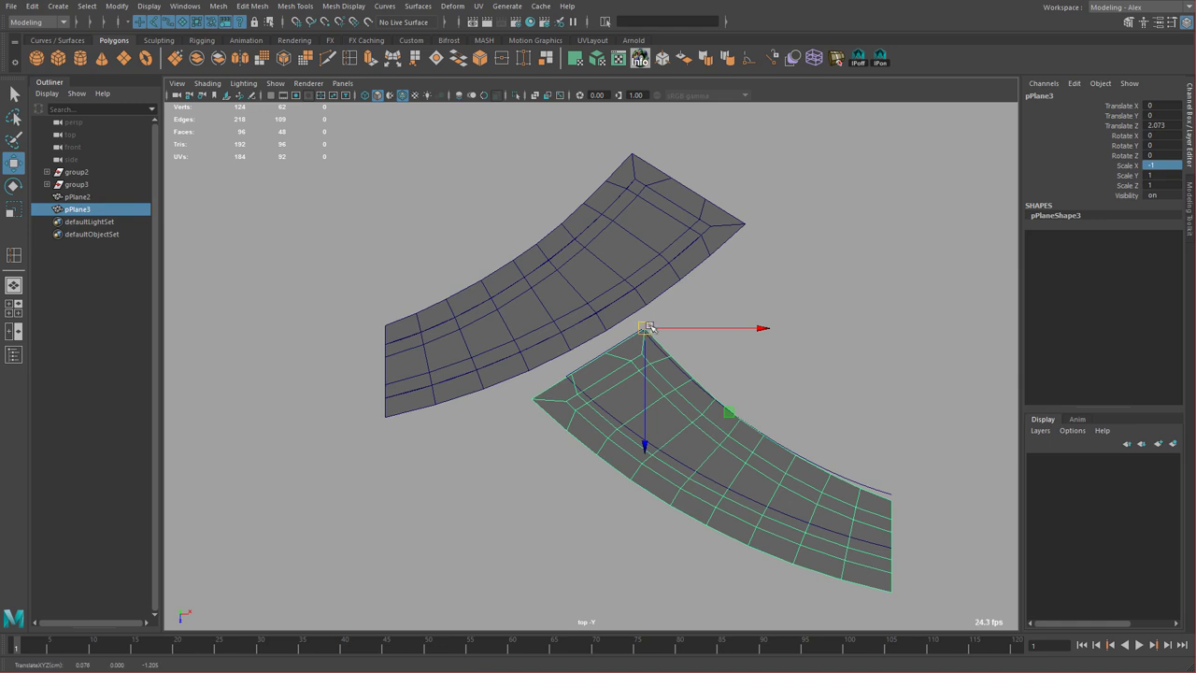
pyautogui.press('v')
pyautogui.moveTo(645, 328); pyautogui.dragTo(648, 307)
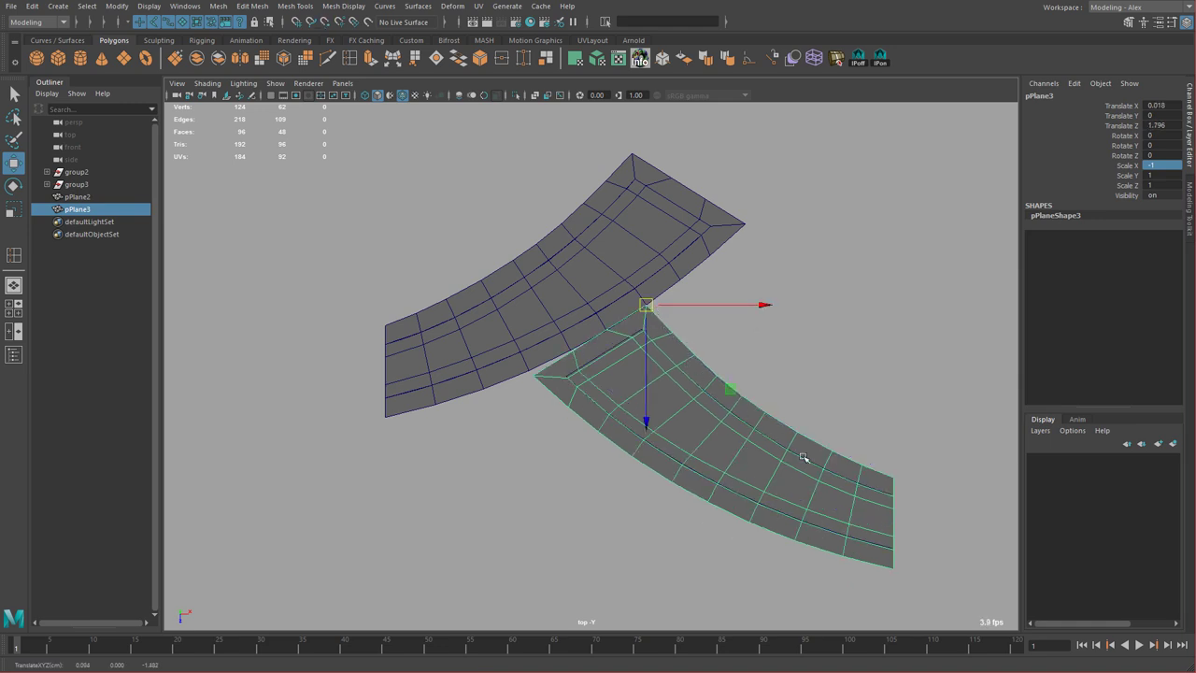
# Place the copy's pivot on its straight end and snap it to the guide curve's end, at Translate Z 1.777.
pyautogui.moveTo(825, 524); pyautogui.dragTo(830, 454, button='middle')
pyautogui.press('d')
pyautogui.press('c')
pyautogui.moveTo(883, 425); pyautogui.dragTo(960, 451, button='middle')
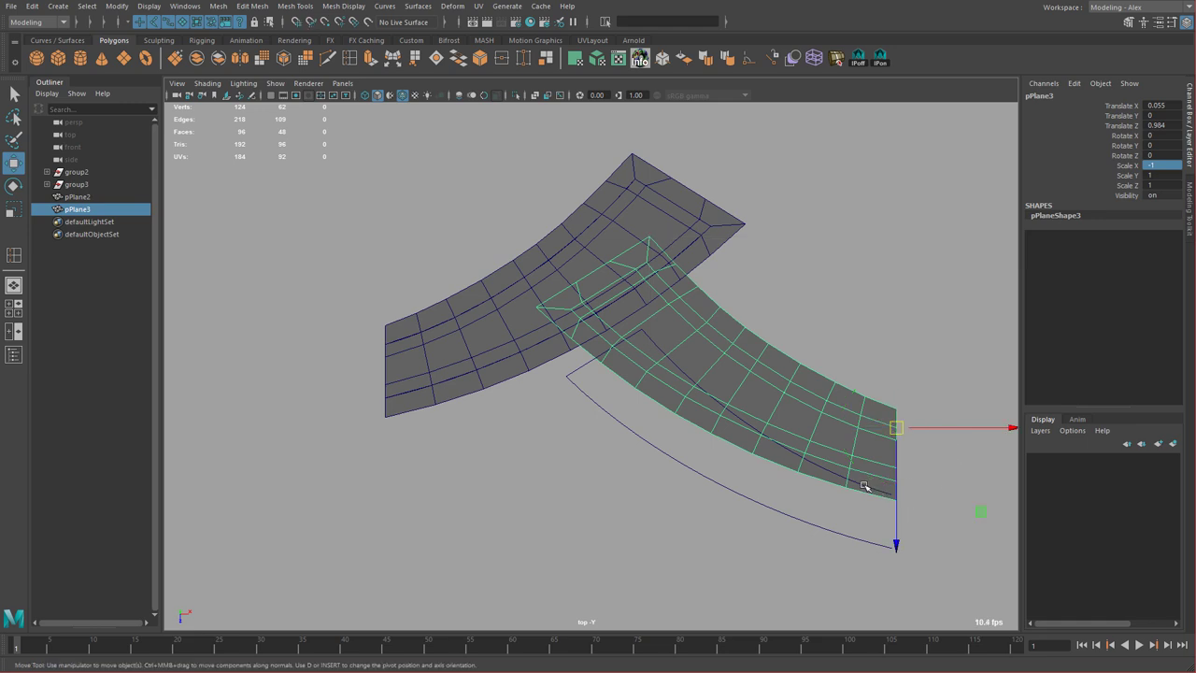
pyautogui.moveTo(867, 488); pyautogui.dragTo(1006, 550, button='middle')
# Snap the upper corner vertex and the adjacent vertex of the copy's angled end onto the original strip's lower edge.
pyautogui.scroll(2, 726, 353)
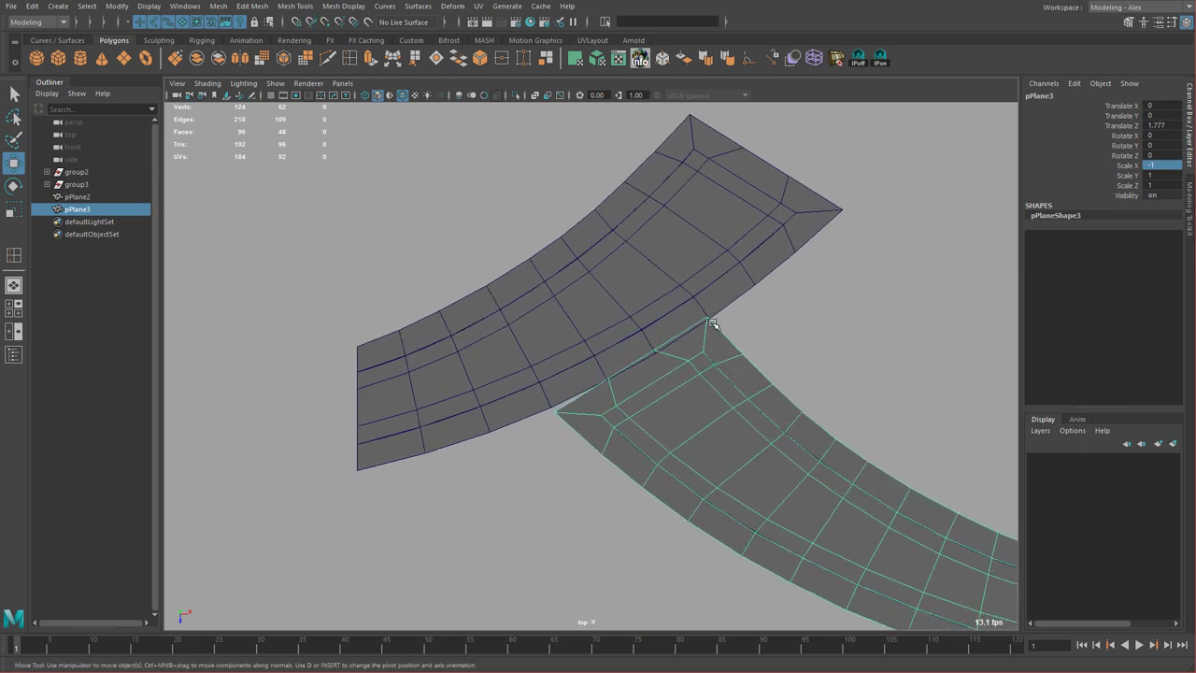
pyautogui.moveTo(710, 336); pyautogui.dragTo(668, 329, button='right')
pyautogui.click(710, 322)
pyautogui.press('v')
pyautogui.moveTo(718, 328); pyautogui.dragTo(709, 321, button='middle')
pyautogui.click(652, 351)
pyautogui.press('v')
pyautogui.moveTo(639, 363); pyautogui.dragTo(534, 414, button='middle')
# Snap the angled end's remaining two vertices to the original strip's lower edge and return to object mode.
pyautogui.click(607, 379)
pyautogui.press('v')
pyautogui.click(557, 412)
pyautogui.press('v')
pyautogui.scroll(-3, 756, 450)
pyautogui.moveTo(616, 380); pyautogui.dragTo(665, 364, button='right')
# Delete the original upper strip, then freeze the remaining strip's transformations and reset its pivot to the origin.
pyautogui.click(598, 320)
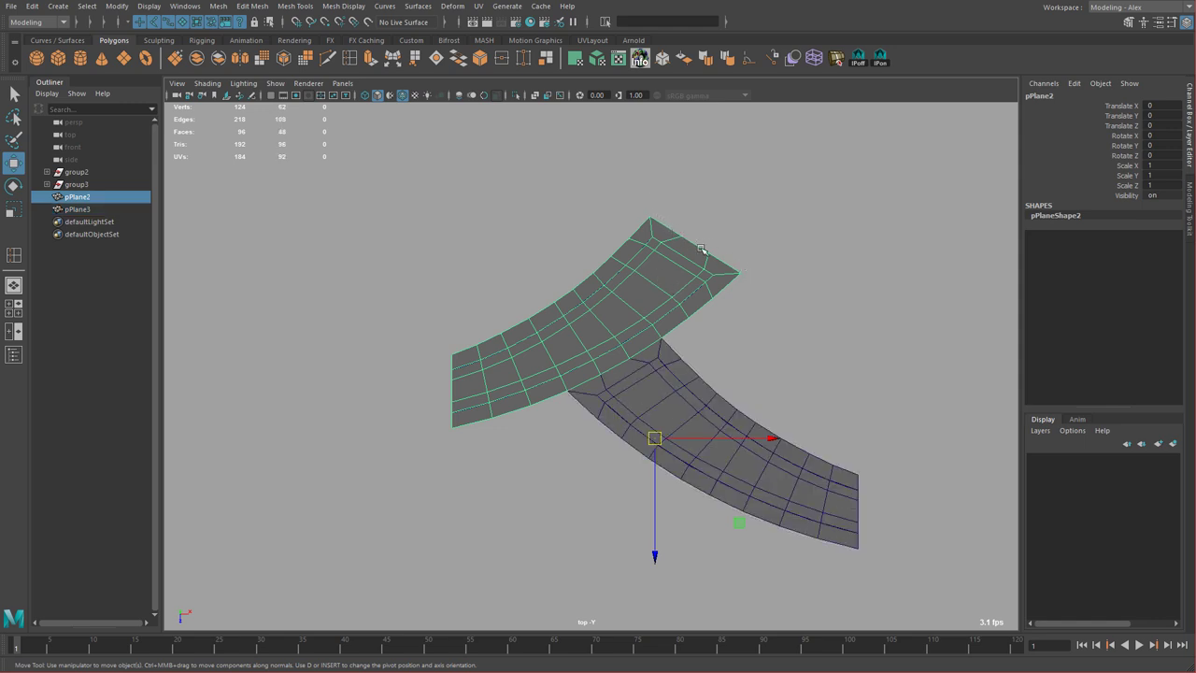
pyautogui.press('Delete')
pyautogui.click(631, 389)
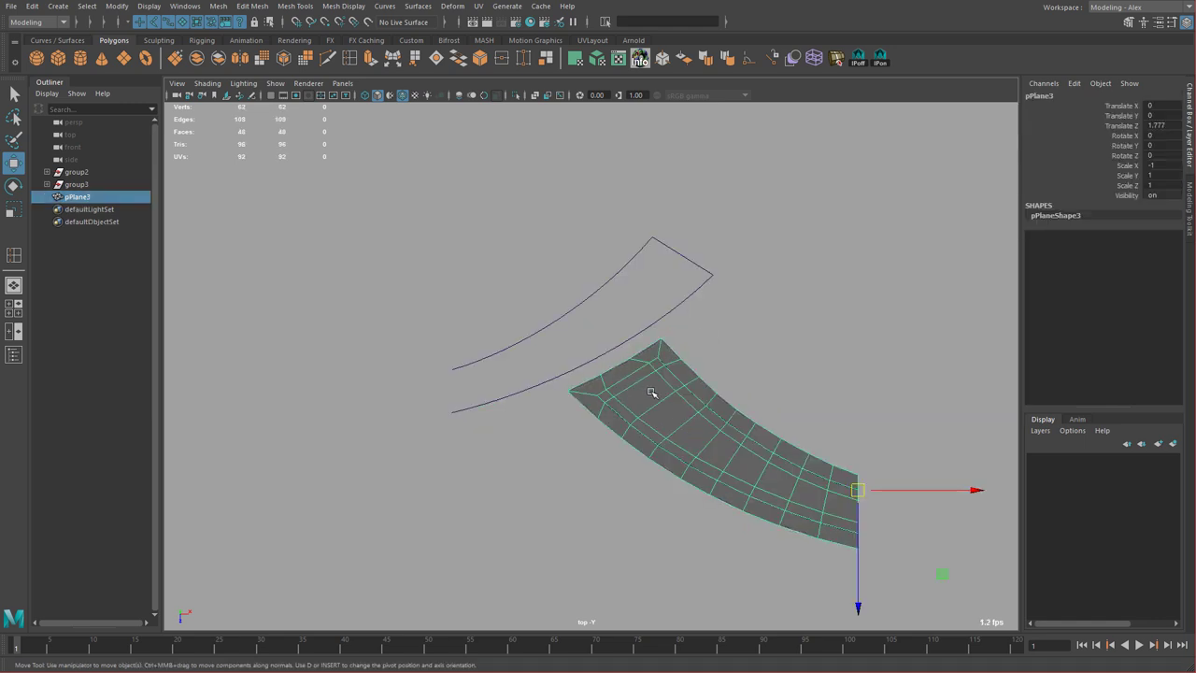
pyautogui.hotkey('ctrl', 'z')
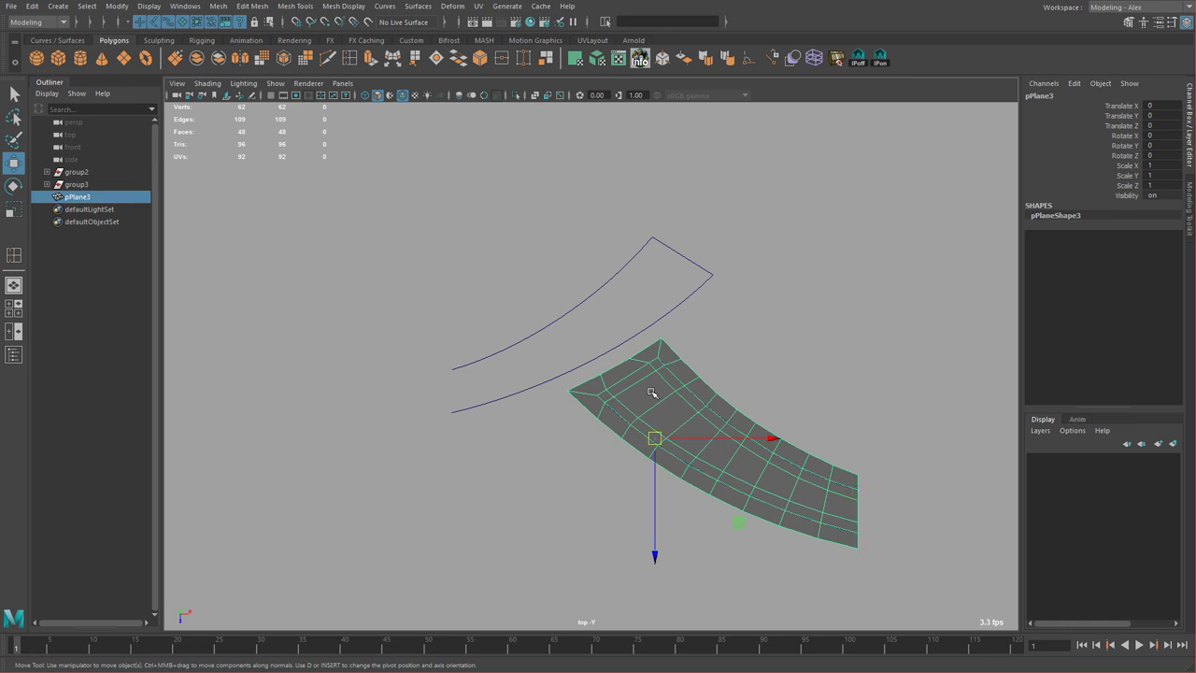
# Duplicate the remaining strip and mirror the copy with Scale X -1.
pyautogui.hotkey('ctrl', 'd')
pyautogui.click(1161, 166)
pyautogui.write('-1')
pyautogui.press('Return')
# Move the mirrored copy above the lower strip and snap its lower edge vertex to that strip's upper angled corner.
pyautogui.keyDown('alt'); pyautogui.moveTo(522, 496); pyautogui.dragTo(532, 474, button='middle'); pyautogui.keyUp('alt')
pyautogui.moveTo(615, 457); pyautogui.dragTo(608, 326, button='middle')
pyautogui.press('d')
pyautogui.click(671, 313)
pyautogui.press('v')
pyautogui.moveTo(690, 321); pyautogui.dragTo(681, 321, button='middle')
# Combine the two strips into one mesh and merge their overlapping vertices.
pyautogui.click(713, 351)
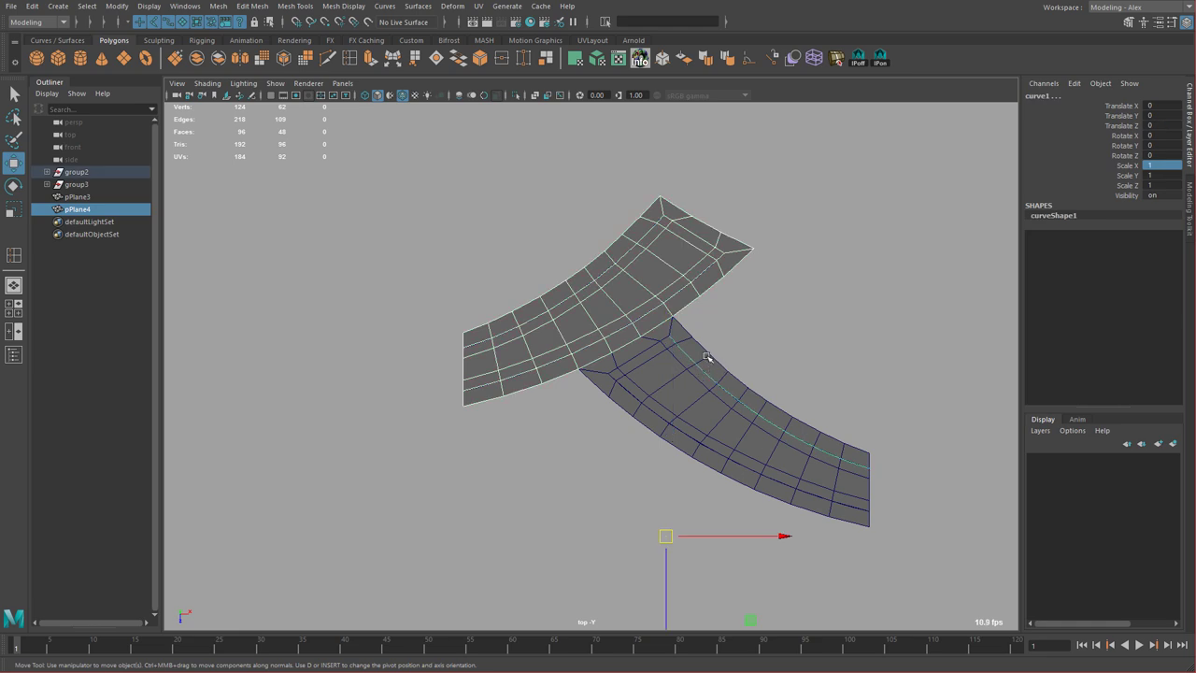
pyautogui.click(653, 374)
pyautogui.keyDown('shift'); pyautogui.click(644, 287); pyautogui.keyUp('shift')
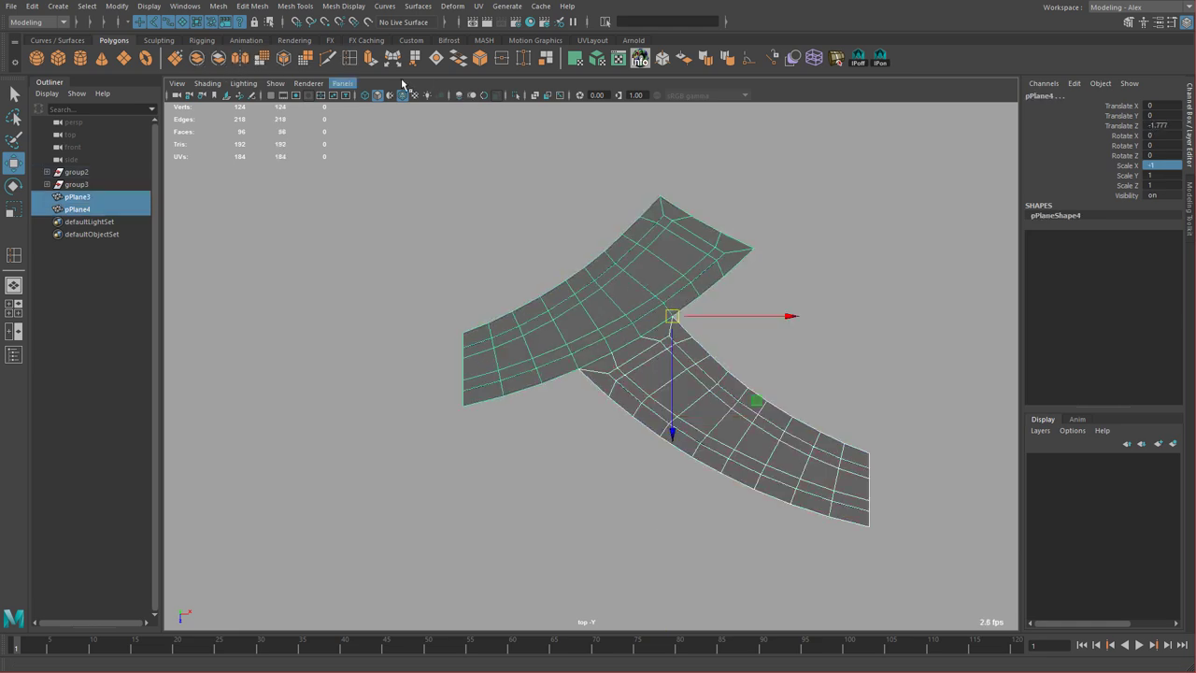
pyautogui.click(479, 58)
pyautogui.click(501, 57)
# Return the combined mesh to object mode and delete its construction history.
pyautogui.moveTo(655, 263); pyautogui.dragTo(683, 249, button='right')
pyautogui.hotkey('alt', 'shift', 'd')
pyautogui.keyDown('alt'); pyautogui.moveTo(757, 330); pyautogui.dragTo(731, 366, button='right'); pyautogui.keyUp('alt')
pyautogui.keyDown('alt'); pyautogui.moveTo(732, 367); pyautogui.dragTo(711, 308, button='middle'); pyautogui.keyUp('alt')
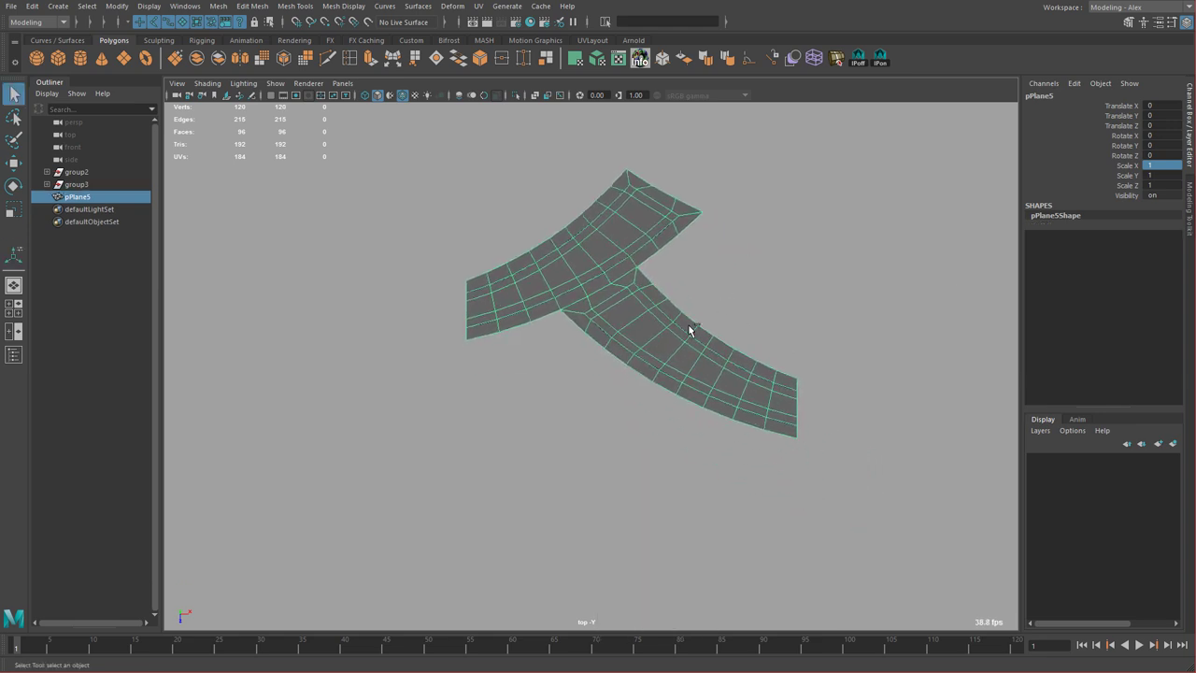
# Duplicate the combined mesh and snap the copy's upper piece beneath the original's lower branch, at Translate Z 3.555.
pyautogui.hotkey('ctrl', 'd')
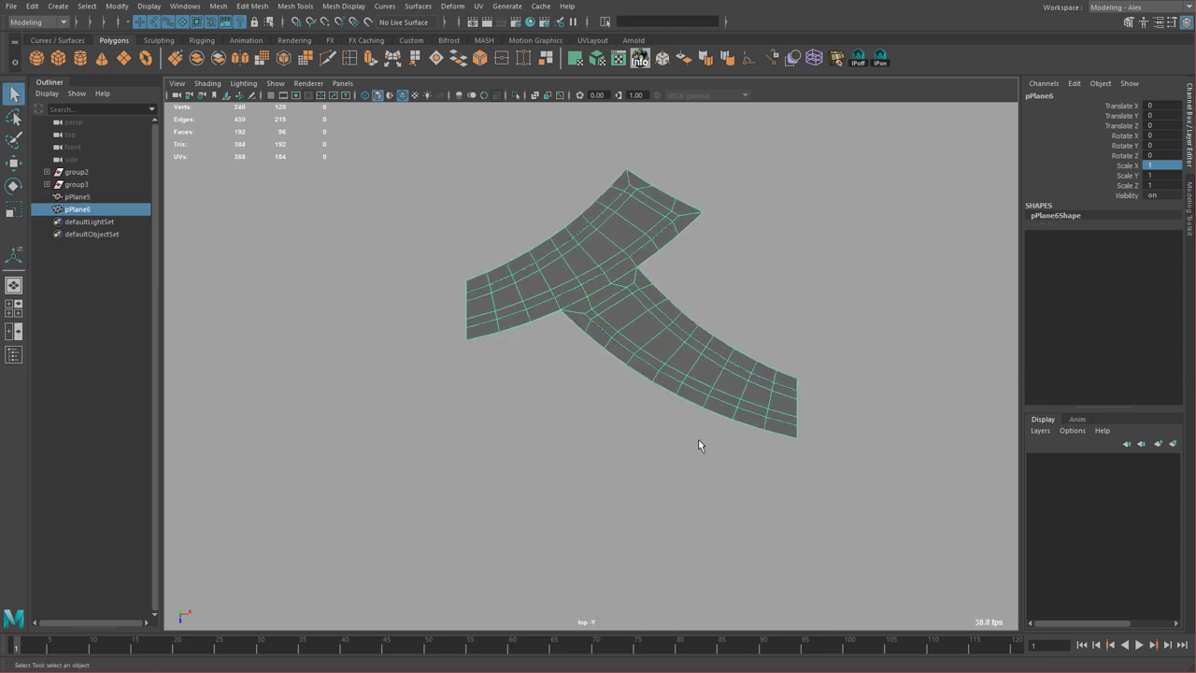
pyautogui.press('w')
pyautogui.keyDown('shift'); pyautogui.moveTo(698, 306); pyautogui.dragTo(695, 555, button='middle'); pyautogui.keyUp('shift')
pyautogui.press('d')
pyautogui.click(705, 464)
pyautogui.click(702, 492)
pyautogui.press('v')
pyautogui.moveTo(704, 430); pyautogui.dragTo(704, 411, button='middle')
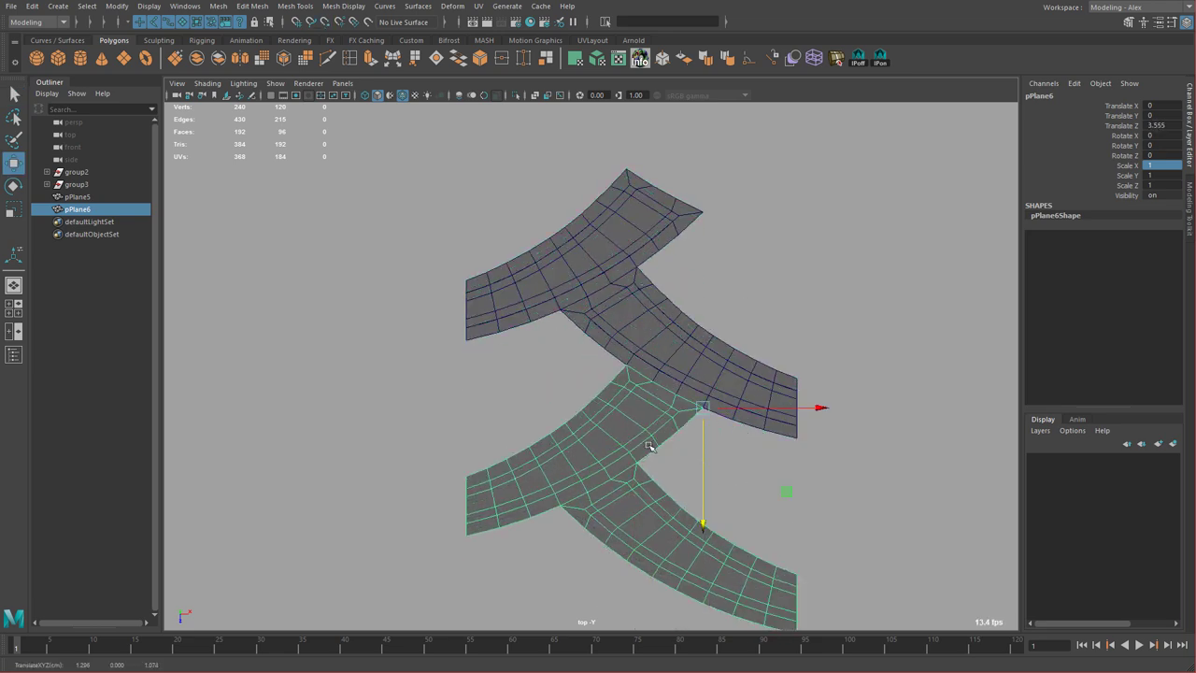
# Combine the two stacked pieces into a single mesh and merge their shared vertices.
pyautogui.keyDown('shift'); pyautogui.click(651, 335); pyautogui.keyUp('shift')
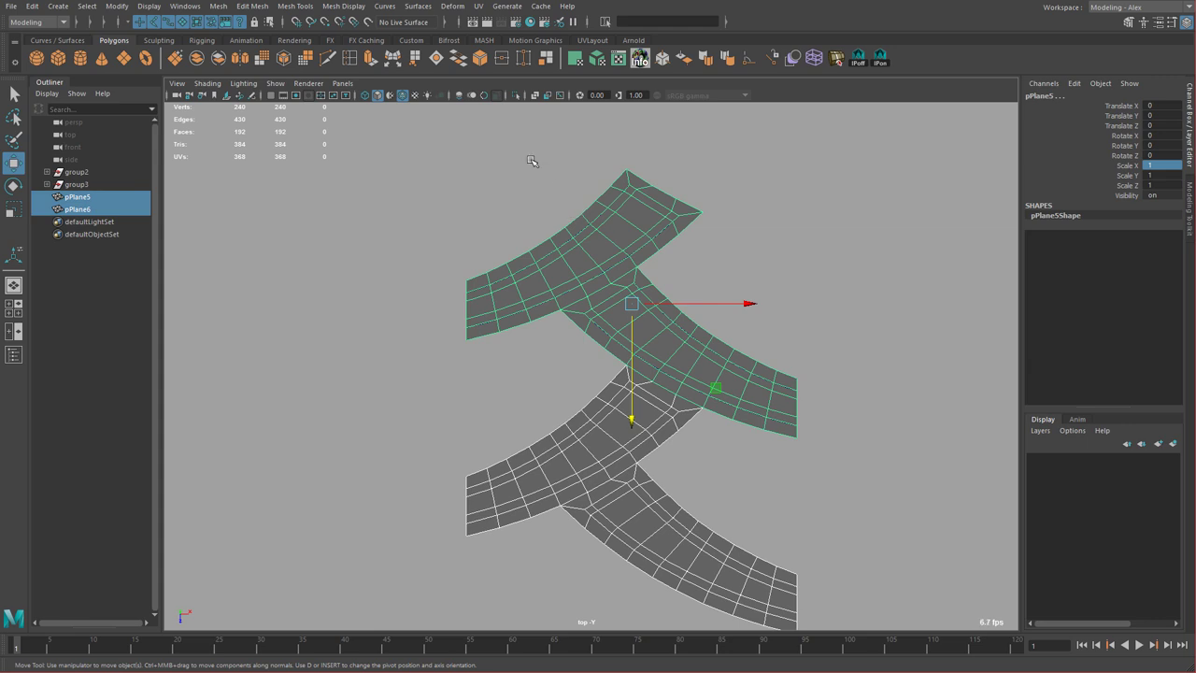
pyautogui.click(196, 59)
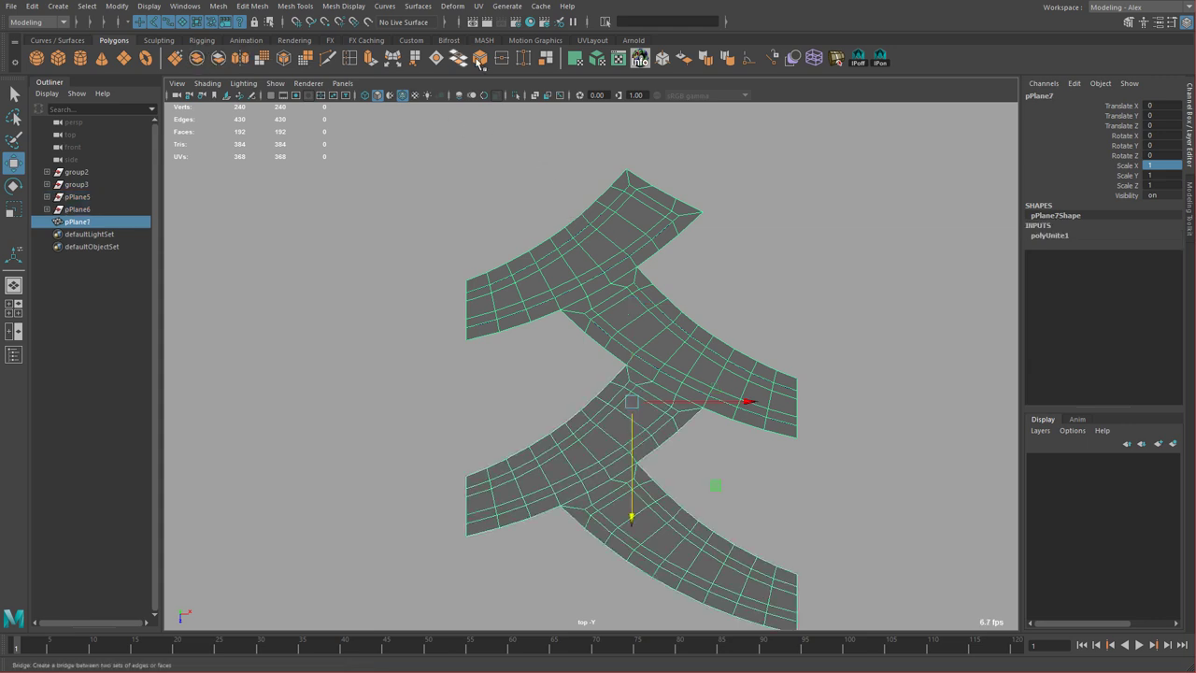
pyautogui.click(501, 58)
pyautogui.rightClick(588, 247)
pyautogui.moveTo(599, 242); pyautogui.dragTo(648, 230, button='right')
pyautogui.press('1')
# Append a polygon joining the outer border edges of the two left-hand branches across the gap.
pyautogui.keyDown('alt'); pyautogui.moveTo(587, 359); pyautogui.dragTo(567, 438, button='right'); pyautogui.keyUp('alt')
pyautogui.click(537, 332)
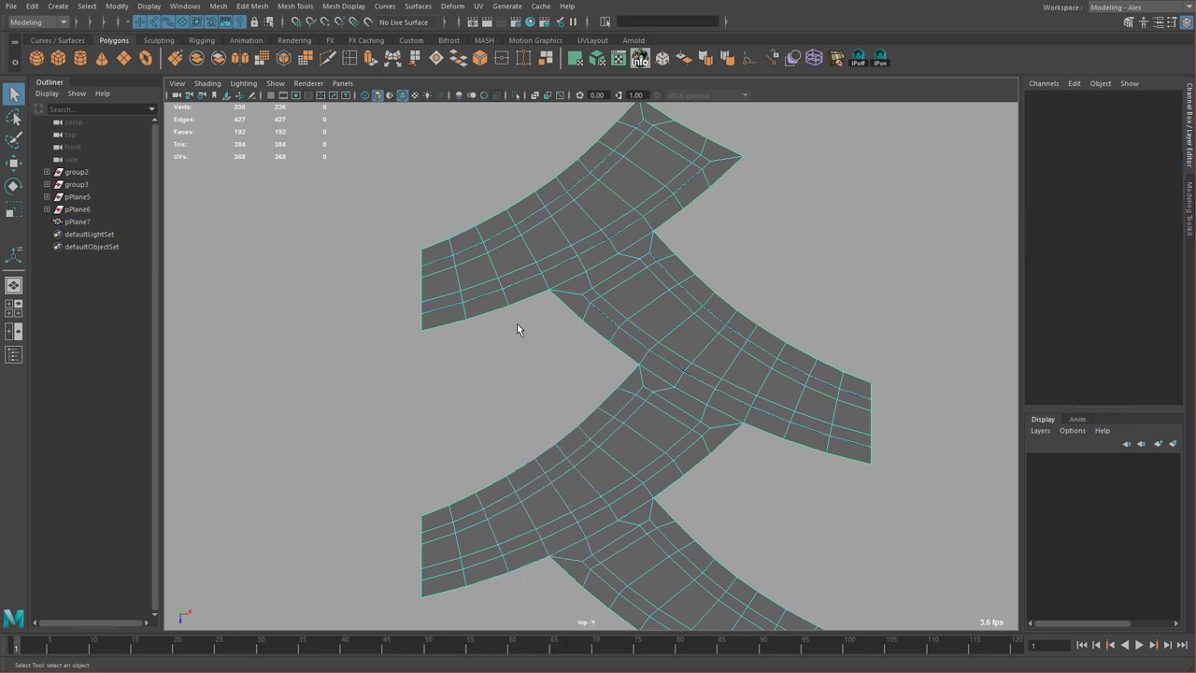
pyautogui.click(415, 59)
pyautogui.click(435, 506)
pyautogui.press('w')
# Fill the enclosed hole between the appended polygon and the two left-hand branches.
pyautogui.moveTo(439, 349); pyautogui.dragTo(440, 320, button='right')
pyautogui.click(459, 370)
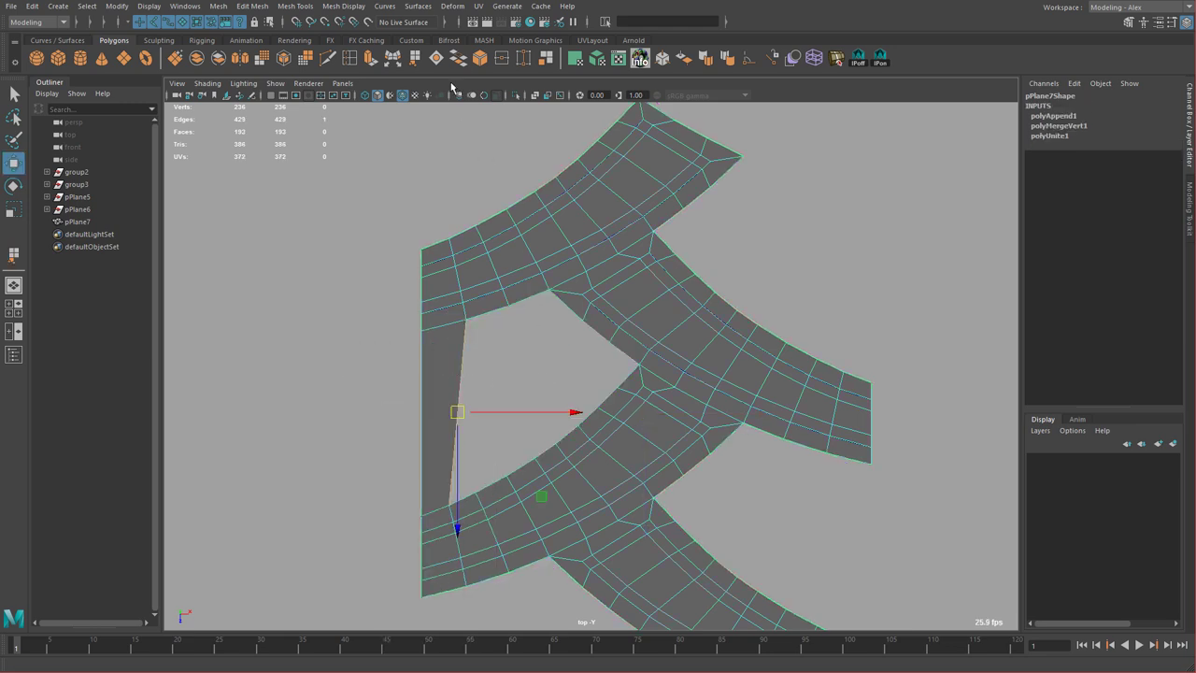
pyautogui.click(437, 61)
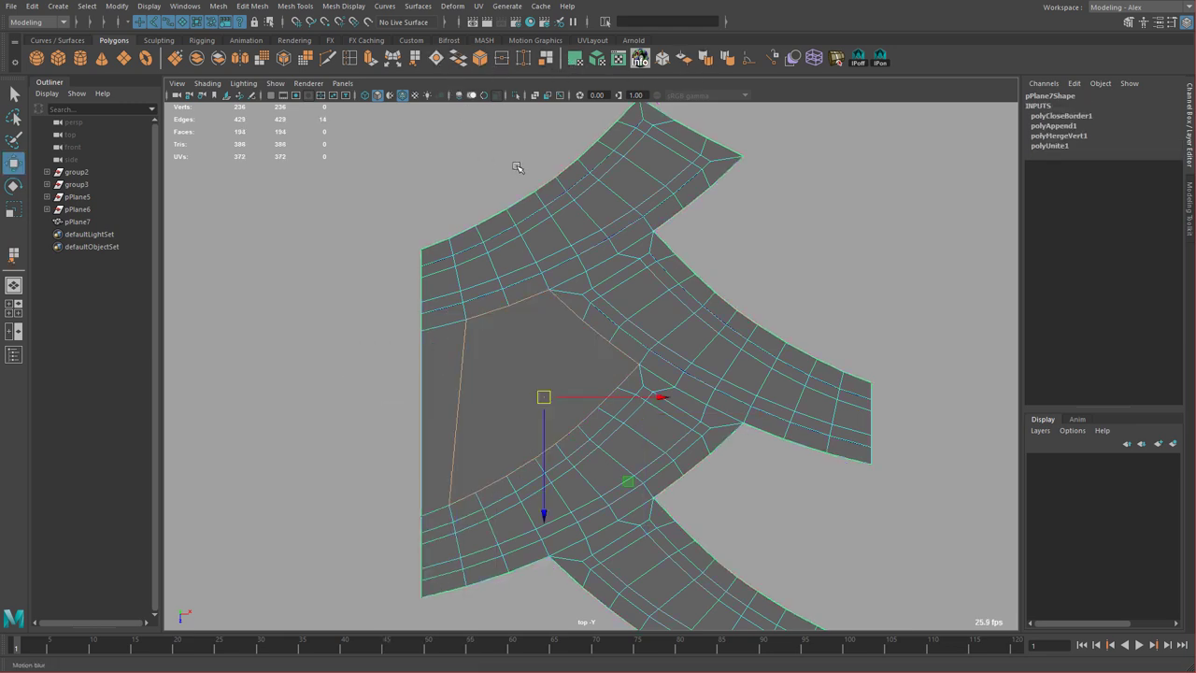
# Add a lattice deformer to the vertices along the filled area's lower curved edge and switch to lattice point editing.
pyautogui.keyDown('alt'); pyautogui.moveTo(524, 363); pyautogui.dragTo(530, 308, button='middle'); pyautogui.keyUp('alt')
pyautogui.moveTo(548, 324); pyautogui.dragTo(539, 319, button='right')
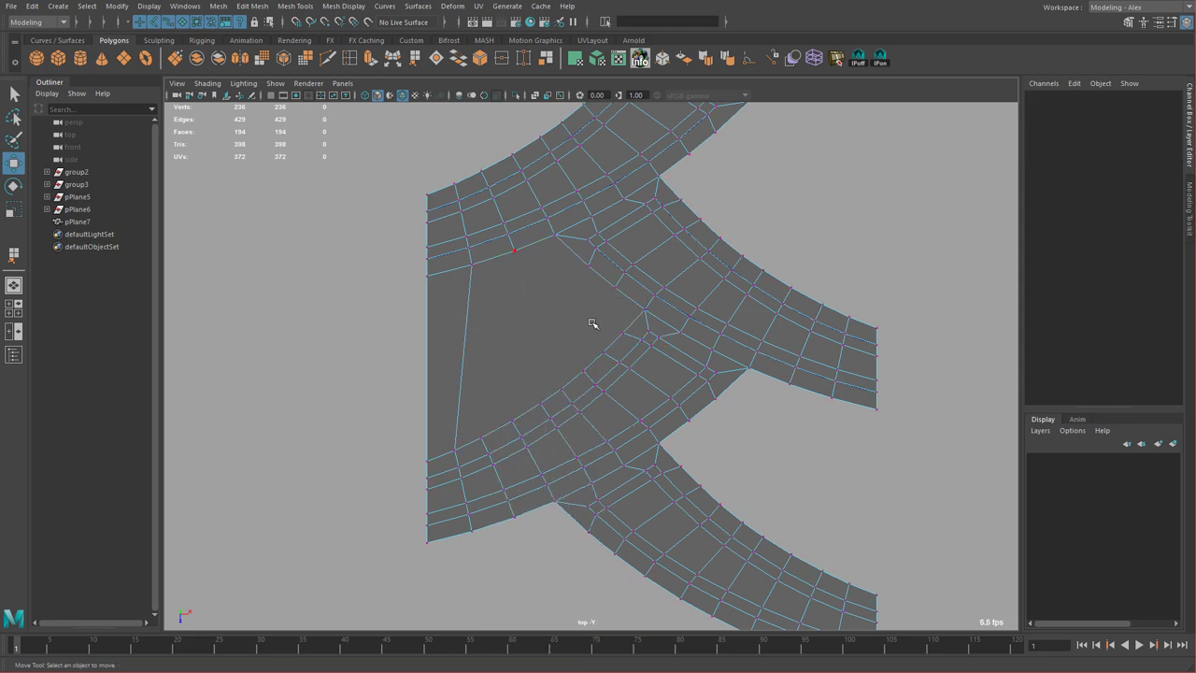
pyautogui.moveTo(385, 416); pyautogui.dragTo(462, 459)
pyautogui.keyDown('shift'); pyautogui.moveTo(463, 416); pyautogui.dragTo(490, 446); pyautogui.keyUp('shift')
pyautogui.keyDown('shift'); pyautogui.moveTo(486, 400); pyautogui.dragTo(524, 430); pyautogui.keyUp('shift')
pyautogui.keyDown('shift'); pyautogui.moveTo(521, 389); pyautogui.dragTo(572, 398); pyautogui.keyUp('shift')
pyautogui.keyDown('shift'); pyautogui.moveTo(572, 350); pyautogui.dragTo(599, 380); pyautogui.keyUp('shift')
pyautogui.keyDown('shift'); pyautogui.moveTo(590, 338); pyautogui.dragTo(615, 363); pyautogui.keyUp('shift')
pyautogui.keyDown('shift'); pyautogui.moveTo(612, 320); pyautogui.dragTo(637, 344); pyautogui.keyUp('shift')
pyautogui.keyDown('shift'); pyautogui.click(643, 297); pyautogui.keyUp('shift')
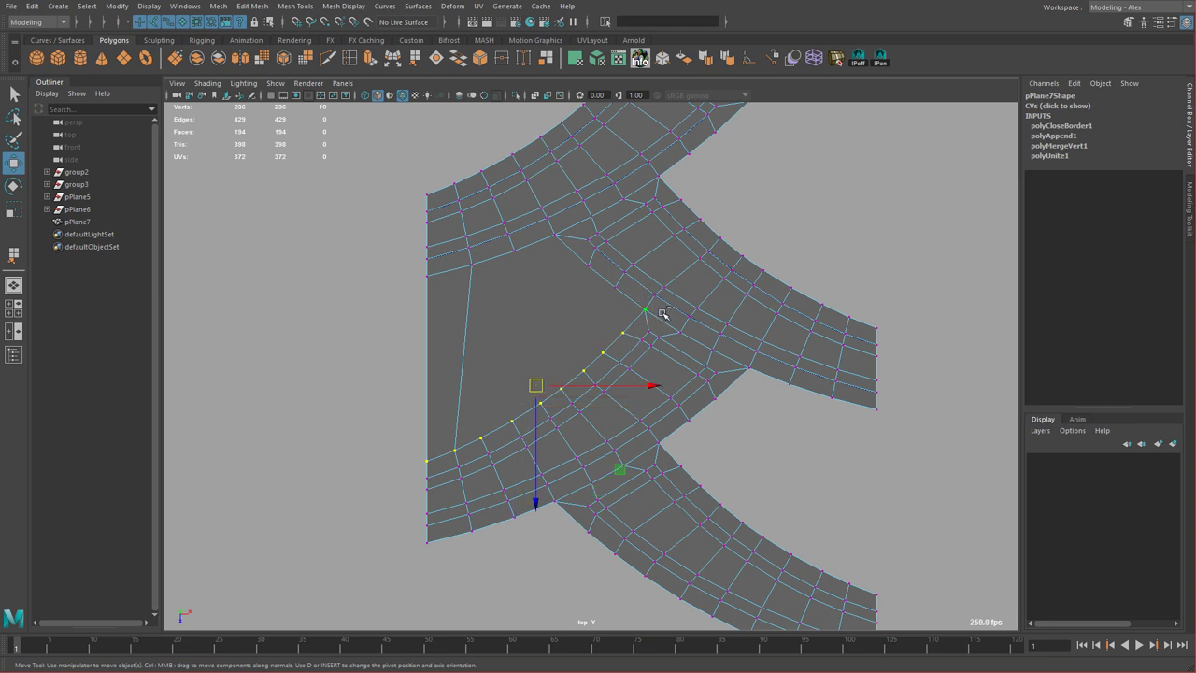
pyautogui.click(812, 60)
pyautogui.moveTo(805, 196); pyautogui.dragTo(811, 161, button='right')
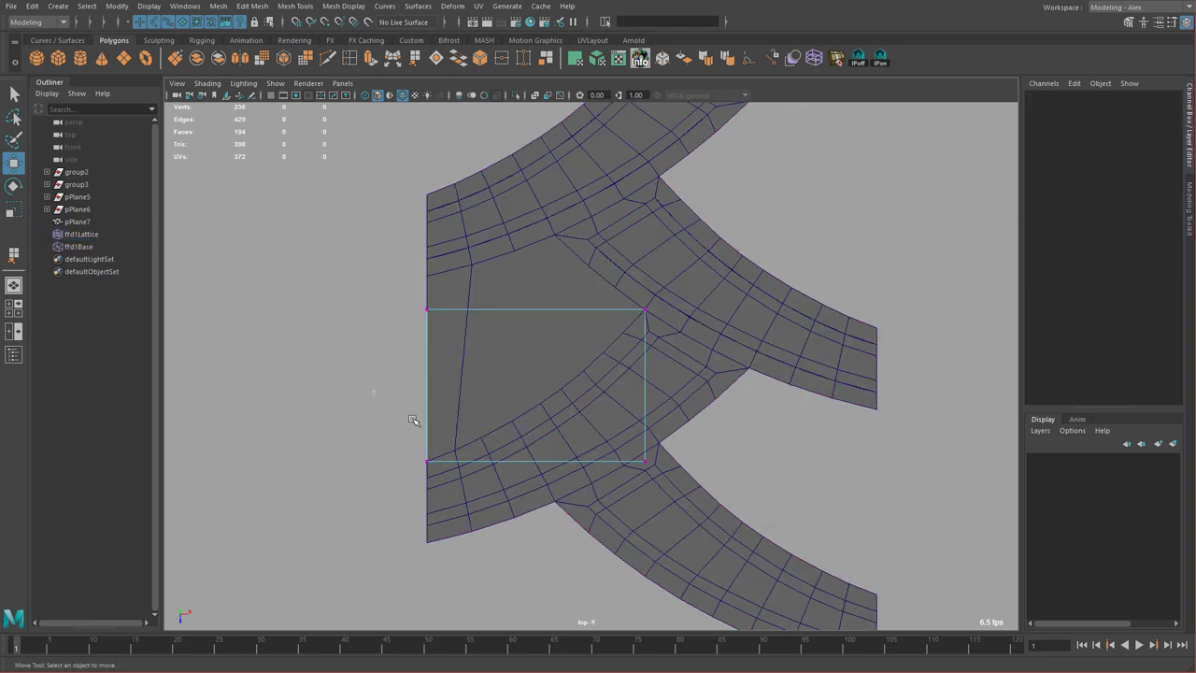
# Raise the lower lattice points to reshape the filled area's lower edge, and delete the mesh's history.
pyautogui.moveTo(381, 402); pyautogui.dragTo(684, 519)
pyautogui.moveTo(535, 514); pyautogui.dragTo(532, 453)
pyautogui.keyDown('alt'); pyautogui.moveTo(556, 261); pyautogui.dragTo(549, 308, button='middle'); pyautogui.keyUp('alt')
pyautogui.press('q')
pyautogui.moveTo(516, 287); pyautogui.dragTo(535, 307)
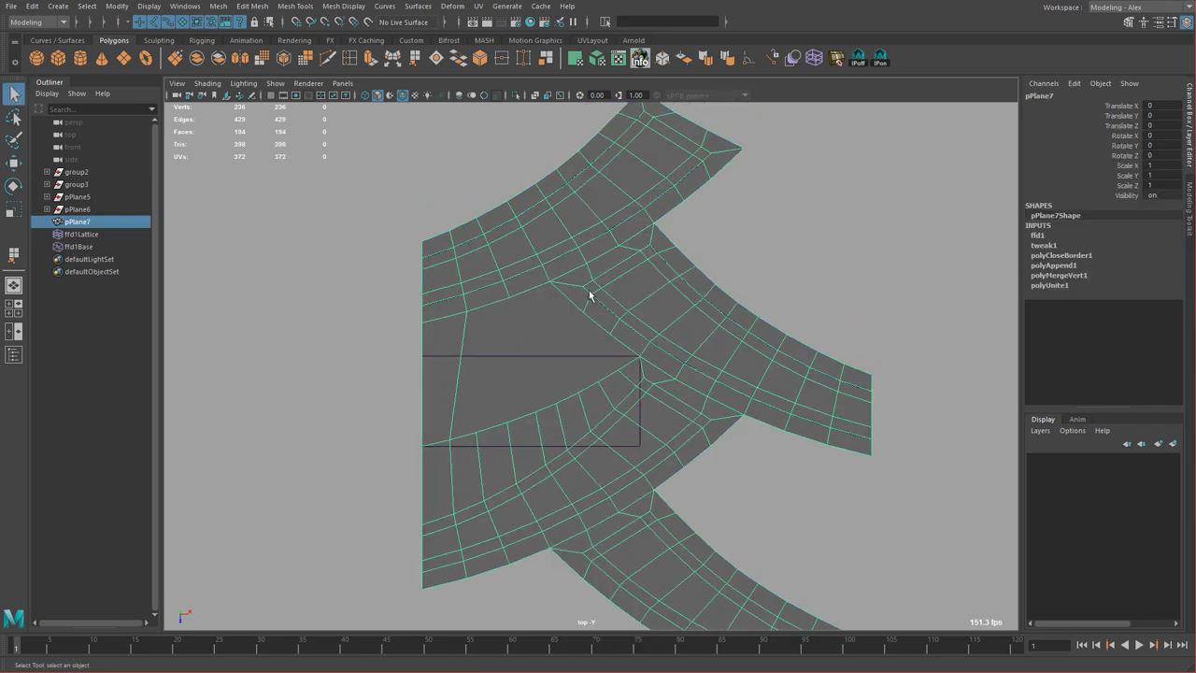
pyautogui.hotkey('alt', 'shift', 'd')
# Add a lattice deformer to the four vertices along the filled area's upper edge and switch to lattice point editing.
pyautogui.moveTo(542, 296); pyautogui.dragTo(467, 298, button='right')
pyautogui.moveTo(405, 301); pyautogui.dragTo(492, 341)
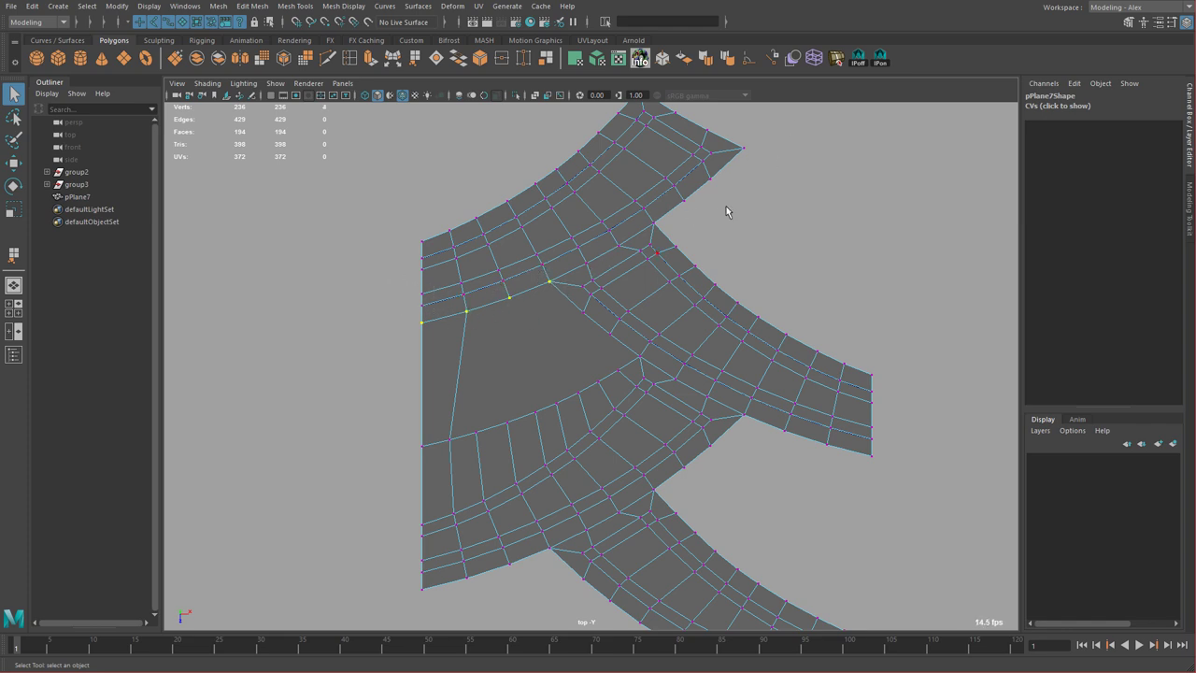
pyautogui.click(814, 59)
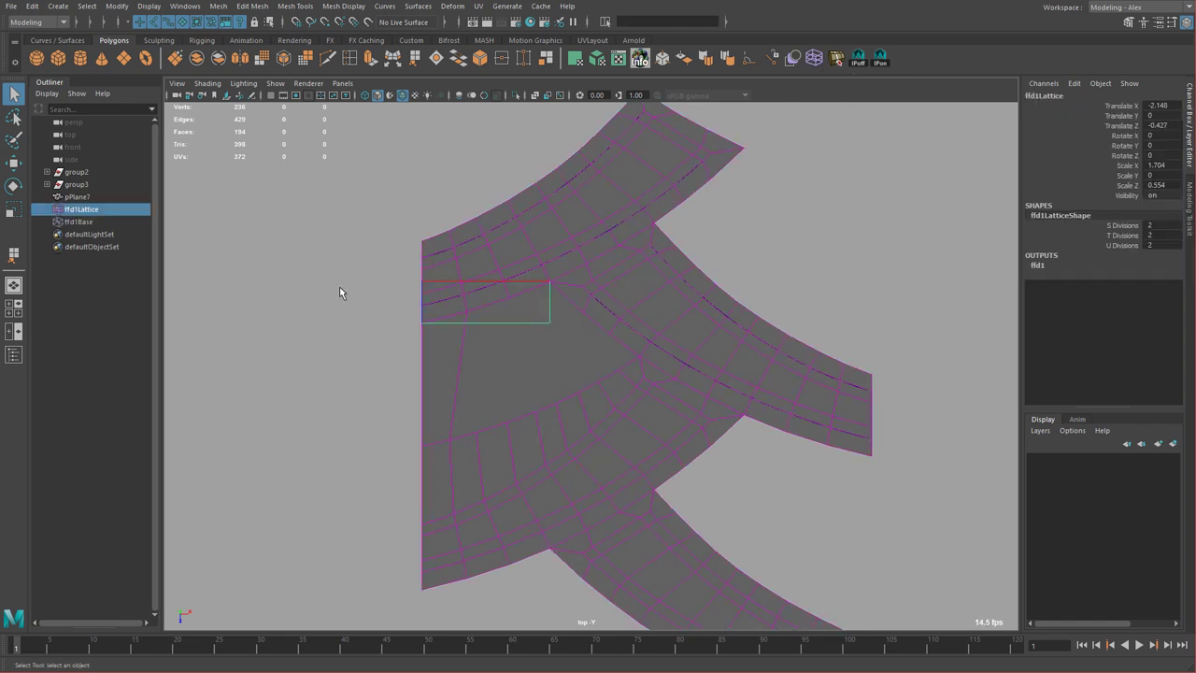
pyautogui.moveTo(340, 292); pyautogui.dragTo(340, 252, button='right')
# Pull the new lattice's lower points down into the filled area and fine-tune its two right-hand points.
pyautogui.press('w')
pyautogui.moveTo(400, 309); pyautogui.dragTo(418, 379)
pyautogui.moveTo(511, 310); pyautogui.dragTo(566, 346)
pyautogui.moveTo(568, 362); pyautogui.dragTo(563, 384, button='middle')
pyautogui.moveTo(540, 273); pyautogui.dragTo(563, 307)
pyautogui.moveTo(563, 308); pyautogui.dragTo(568, 315, button='middle')
pyautogui.moveTo(551, 286); pyautogui.dragTo(558, 285)
pyautogui.moveTo(542, 339); pyautogui.dragTo(584, 381)
pyautogui.moveTo(584, 382); pyautogui.dragTo(585, 394, button='middle')
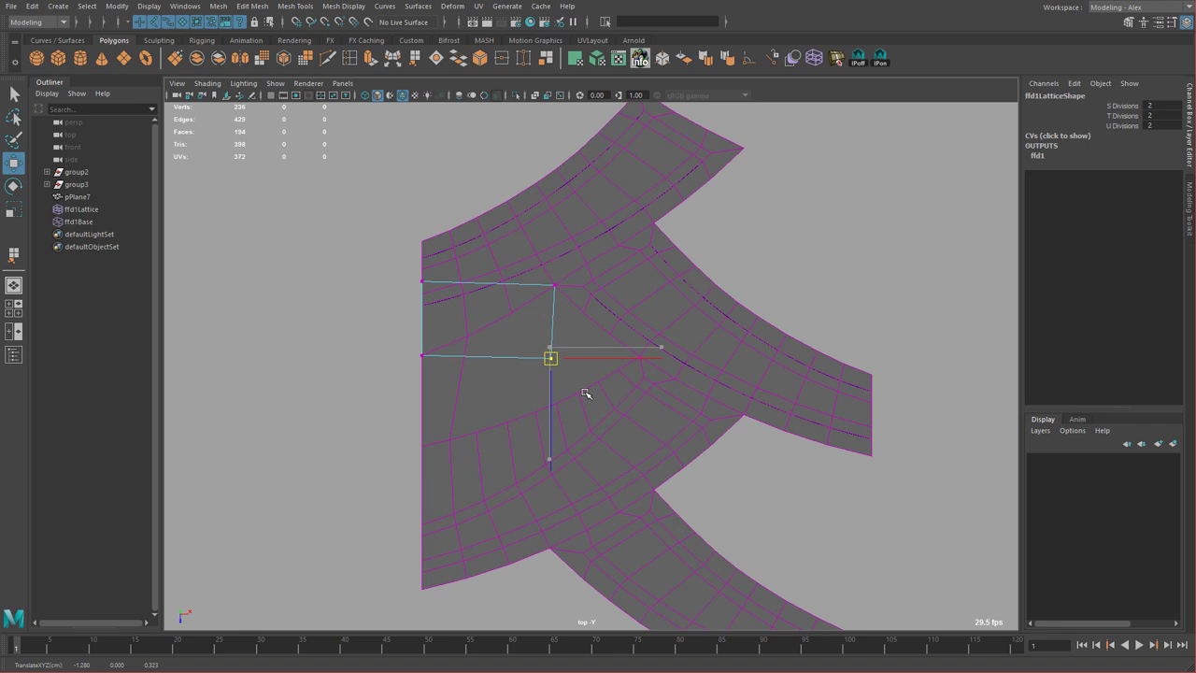
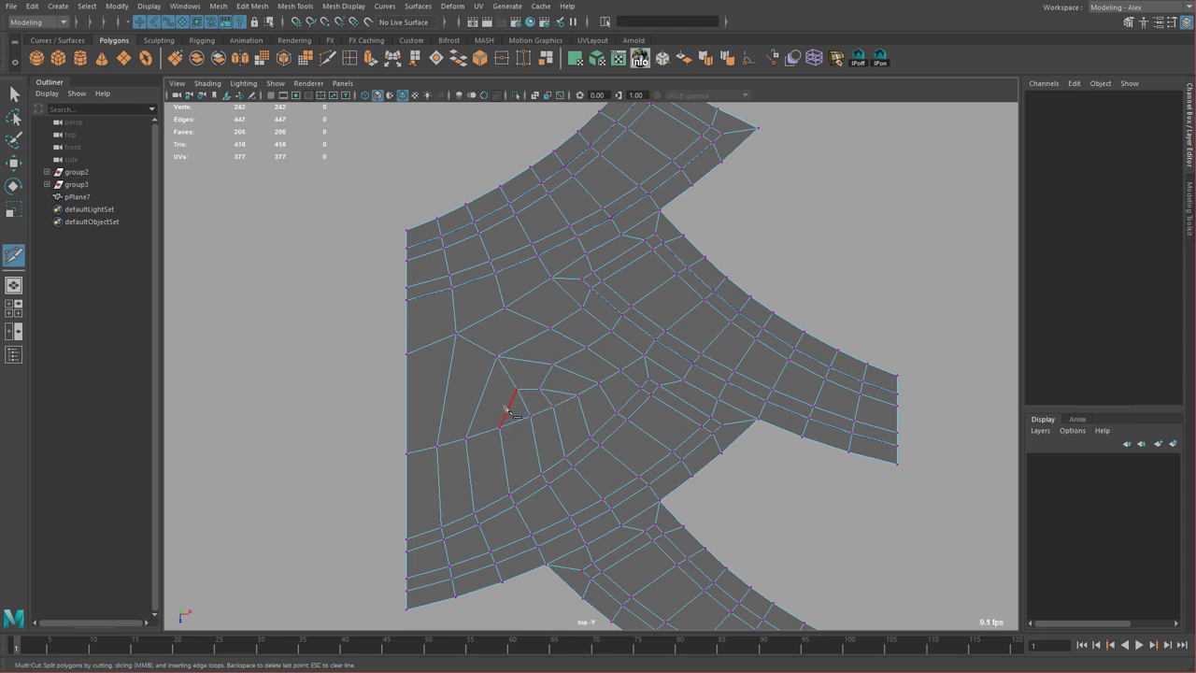
# Cut an edge row across the fan of edges near the centre of the filled area.
pyautogui.press('w')
pyautogui.click(518, 390)
pyautogui.click(486, 385)
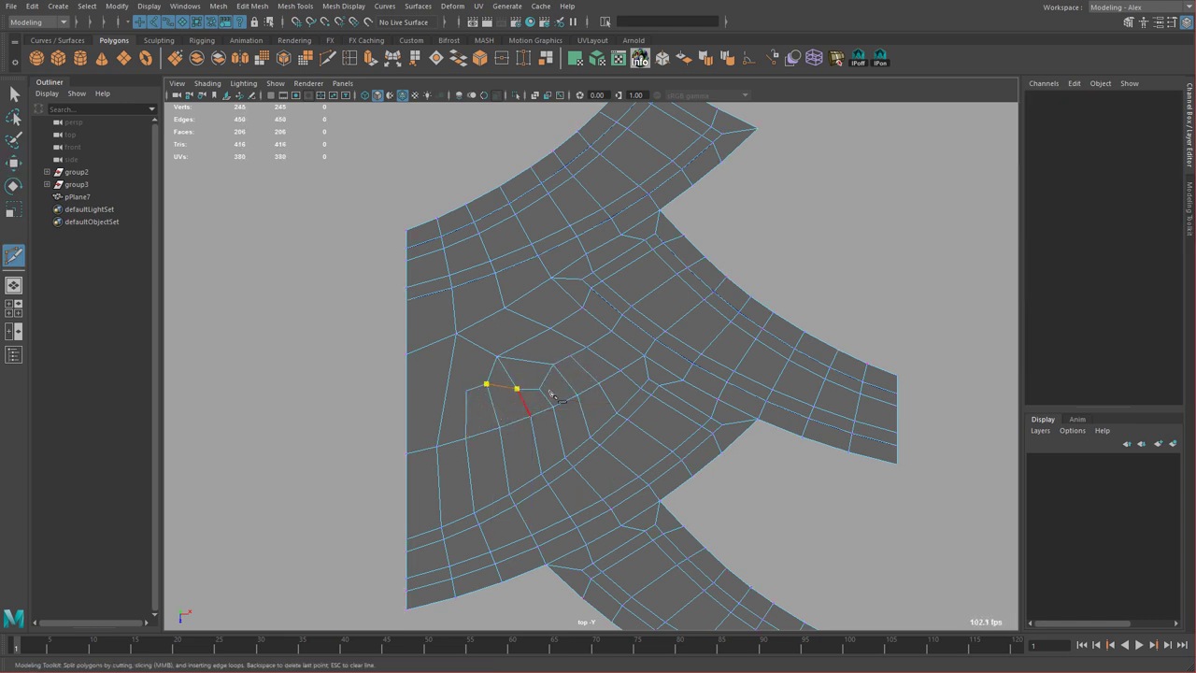
# Delete the surplus edges above the new edge row and adjust the neighbouring vertices at its left end.
pyautogui.press('w')
pyautogui.click(477, 344)
pyautogui.press('Delete')
pyautogui.click(493, 385)
pyautogui.moveTo(456, 334); pyautogui.dragTo(450, 337)
# Cut an edge across the open face from the row's left end to the upper-right vertex, and shift that vertex left.
pyautogui.click(552, 365)
pyautogui.click(469, 383)
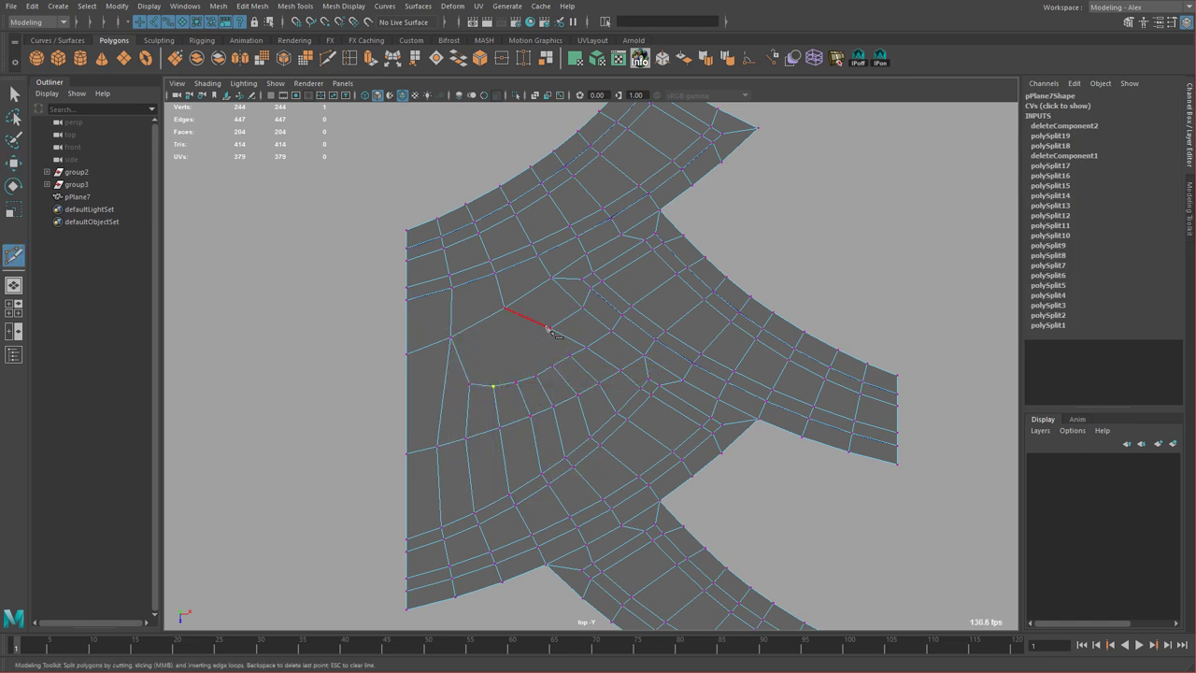
pyautogui.click(549, 328)
pyautogui.press('w')
pyautogui.moveTo(551, 328); pyautogui.dragTo(533, 334)
# Reposition the vertices bordering the open face to even out the edge flow.
pyautogui.click(429, 324)
pyautogui.keyDown('shift'); pyautogui.doubleClick(518, 283); pyautogui.keyUp('shift')
pyautogui.click(425, 397)
pyautogui.keyDown('shift'); pyautogui.doubleClick(619, 350); pyautogui.keyUp('shift')
pyautogui.press('F9')
pyautogui.click(452, 337)
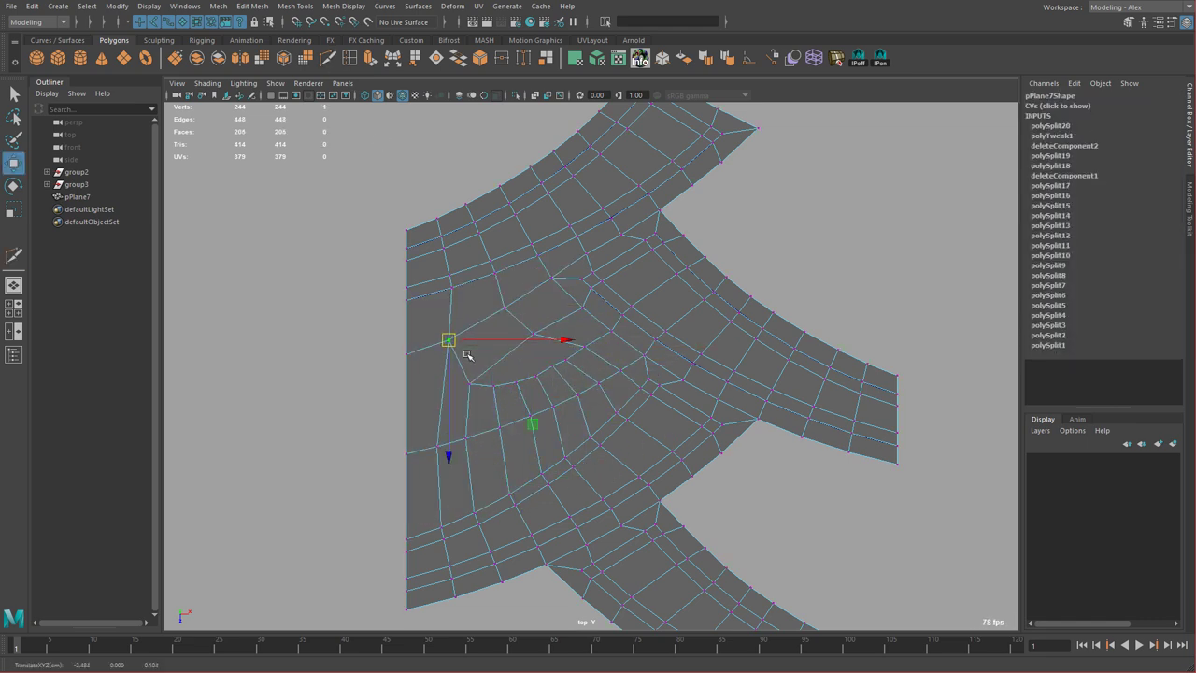
pyautogui.moveTo(464, 352); pyautogui.dragTo(468, 351, button='middle')
pyautogui.moveTo(484, 369); pyautogui.dragTo(526, 394)
pyautogui.click(534, 334)
pyautogui.moveTo(559, 351); pyautogui.dragTo(572, 345, button='middle')
# Cut two more edges from the inner row's vertices across the open face beneath the diagonal edge.
pyautogui.scroll(3, 556, 388)
pyautogui.click(457, 408)
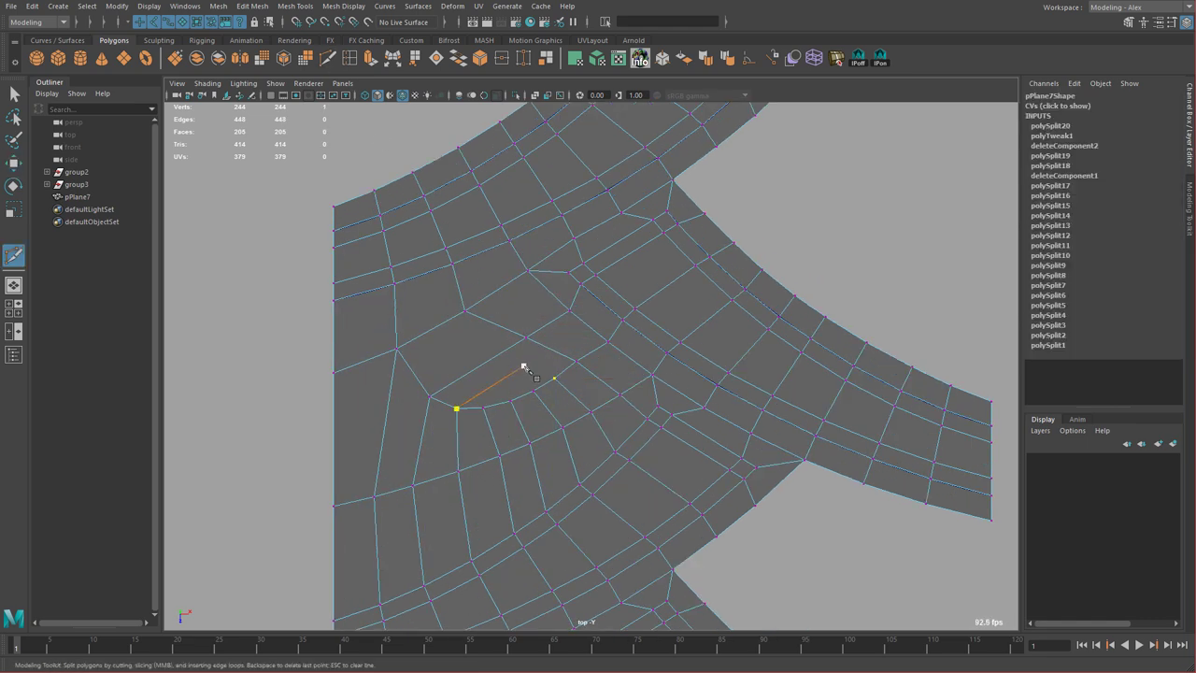
pyautogui.click(523, 368)
pyautogui.click(483, 406)
pyautogui.click(518, 384)
# Move the newly cut inner vertices to smooth the curved edge loop in the filled area.
pyautogui.press('w')
pyautogui.click(501, 371)
pyautogui.moveTo(522, 385); pyautogui.dragTo(559, 363, button='middle')
pyautogui.click(553, 366)
pyautogui.click(461, 412)
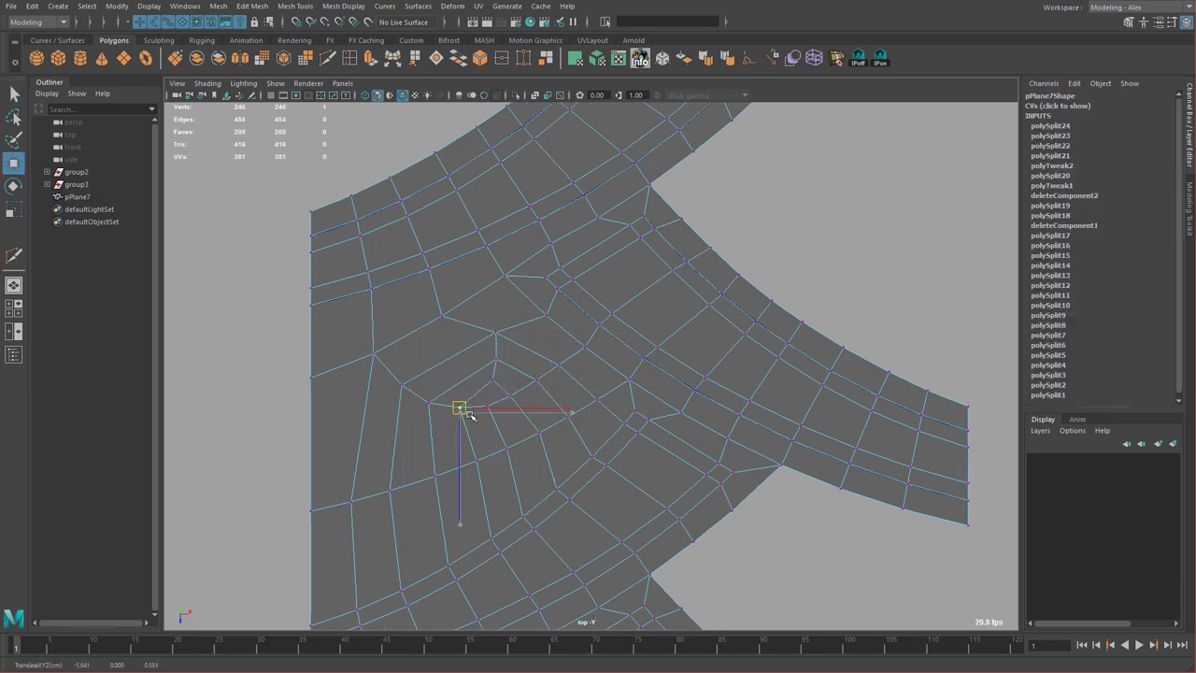
# Cut edges from the filled area's upper corner vertex and its right-hand neighbour inward to continue the curved loop.
pyautogui.press('space')
pyautogui.press('F8')
pyautogui.scroll(5, 579, 355)
pyautogui.keyDown('alt'); pyautogui.moveTo(598, 355); pyautogui.dragTo(557, 385); pyautogui.keyUp('alt')
pyautogui.press('space')
pyautogui.hotkey('ctrl', 'shift', 'x')
pyautogui.click(518, 288)
pyautogui.click(511, 338)
pyautogui.rightClick(511, 338)
pyautogui.click(554, 323)
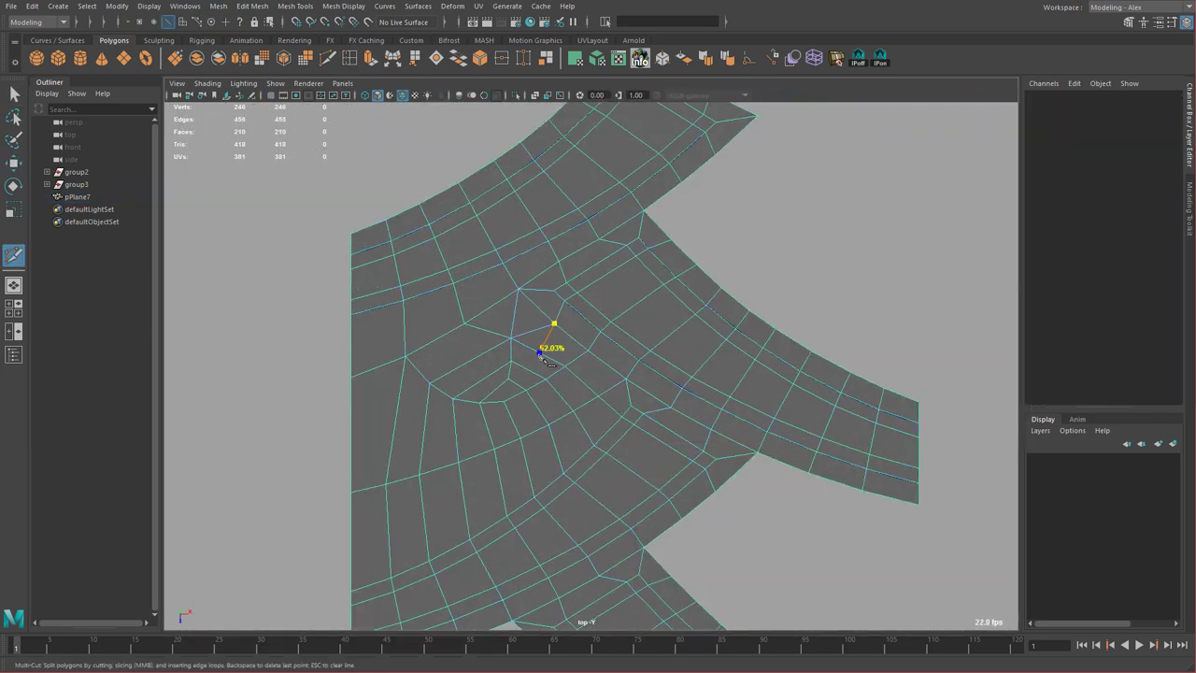
pyautogui.click(476, 360)
# Delete the surplus edge beside the new cuts below the upper corner.
pyautogui.press('q')
pyautogui.click(568, 338)
pyautogui.press('Delete')
# Even out the inner vertices of the curved loop, return to object mode and delete the mesh's history.
pyautogui.press('w')
pyautogui.click(490, 374)
pyautogui.click(510, 359)
pyautogui.moveTo(522, 365); pyautogui.dragTo(529, 372, button='middle')
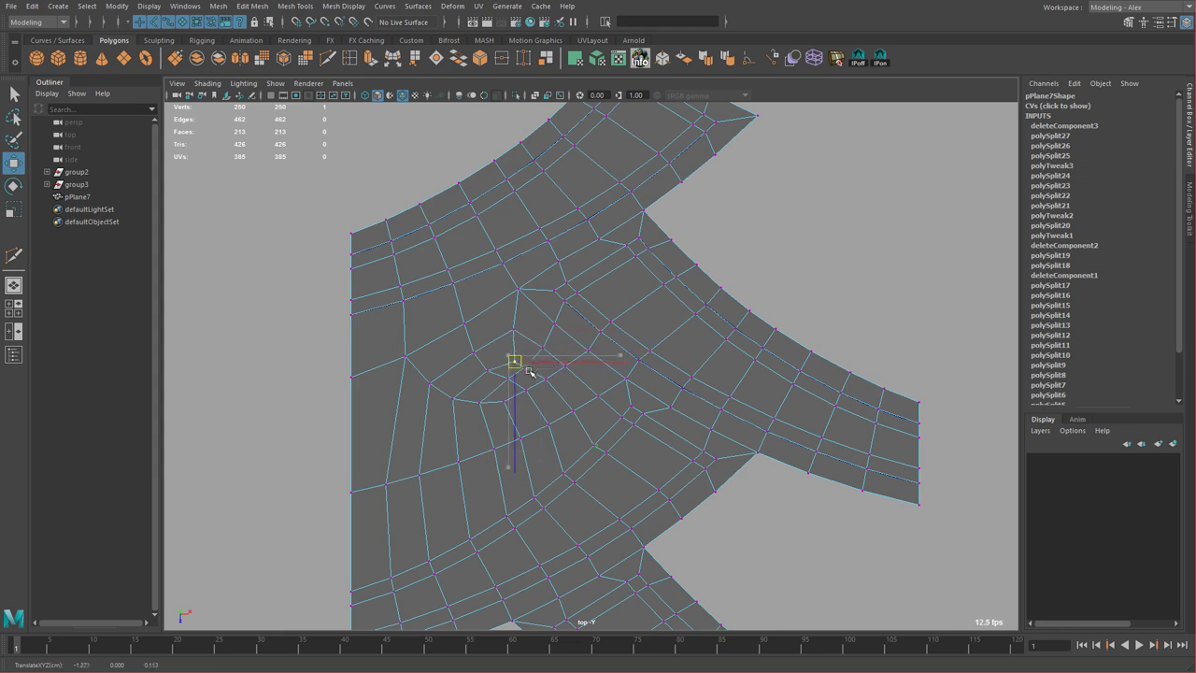
pyautogui.moveTo(530, 365); pyautogui.dragTo(533, 375)
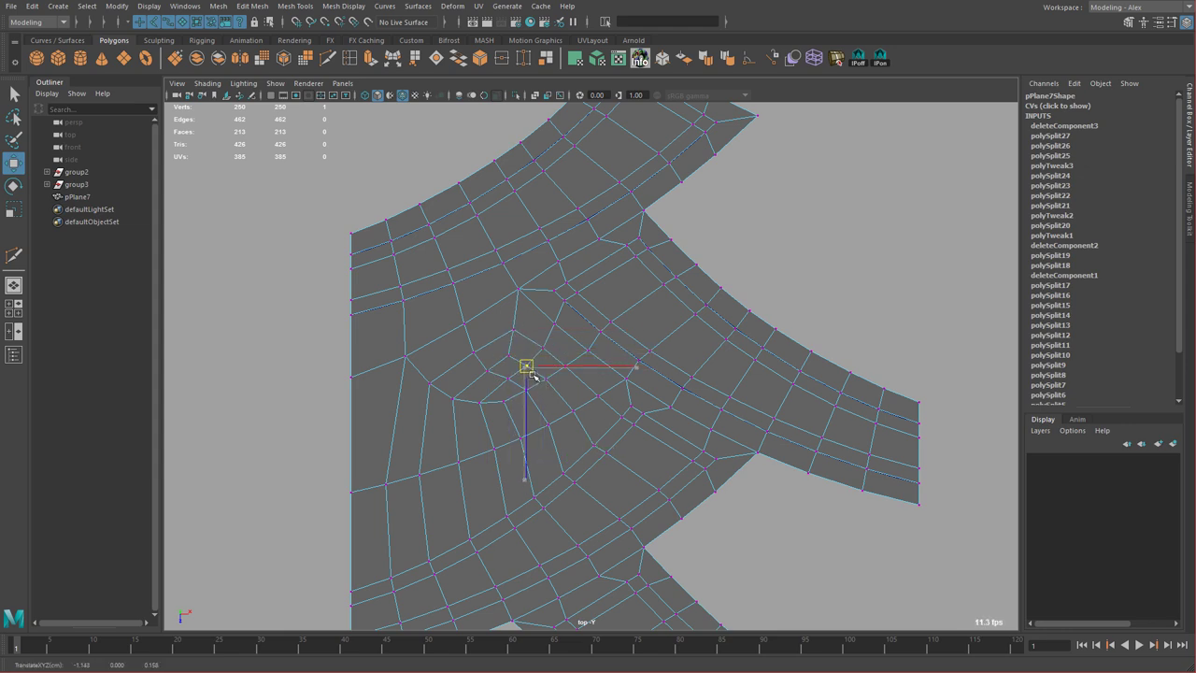
pyautogui.click(506, 375)
pyautogui.moveTo(522, 390); pyautogui.dragTo(523, 392, button='middle')
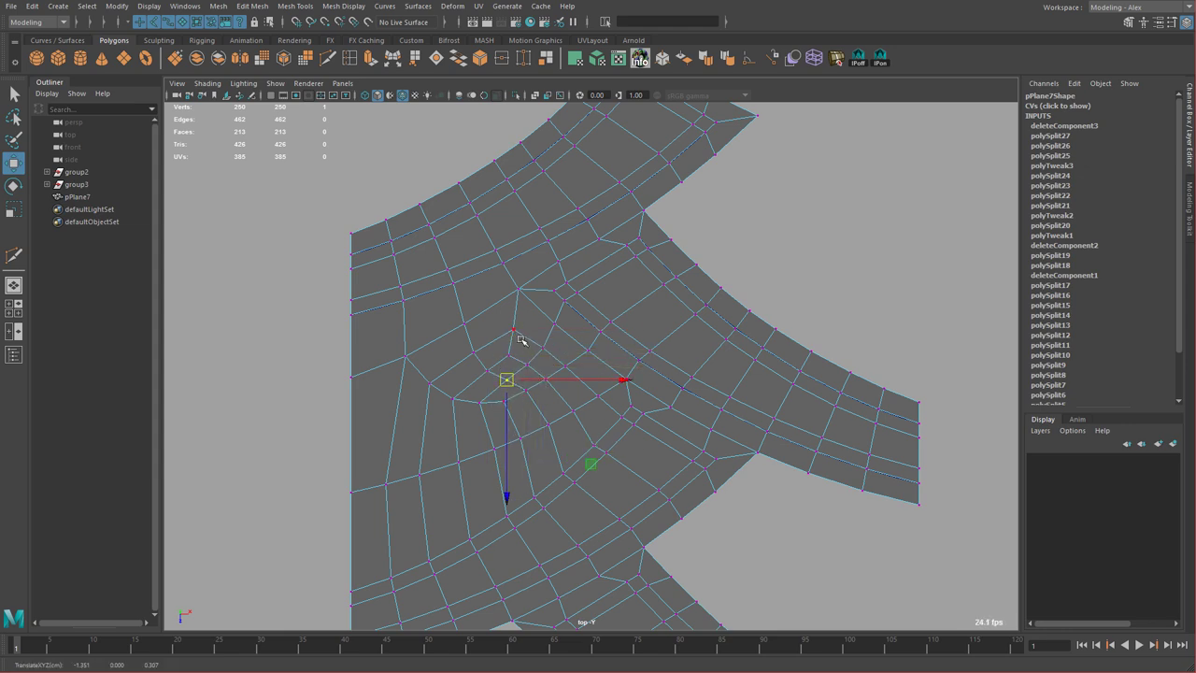
pyautogui.moveTo(521, 340); pyautogui.dragTo(532, 313, button='right')
pyautogui.hotkey('alt', 'shift', 'd')
# Inspect the filled mesh's edge flow from several angles in the perspective view and return to the top view.
pyautogui.keyDown('alt'); pyautogui.moveTo(700, 366); pyautogui.dragTo(647, 353, button='right'); pyautogui.keyUp('alt')
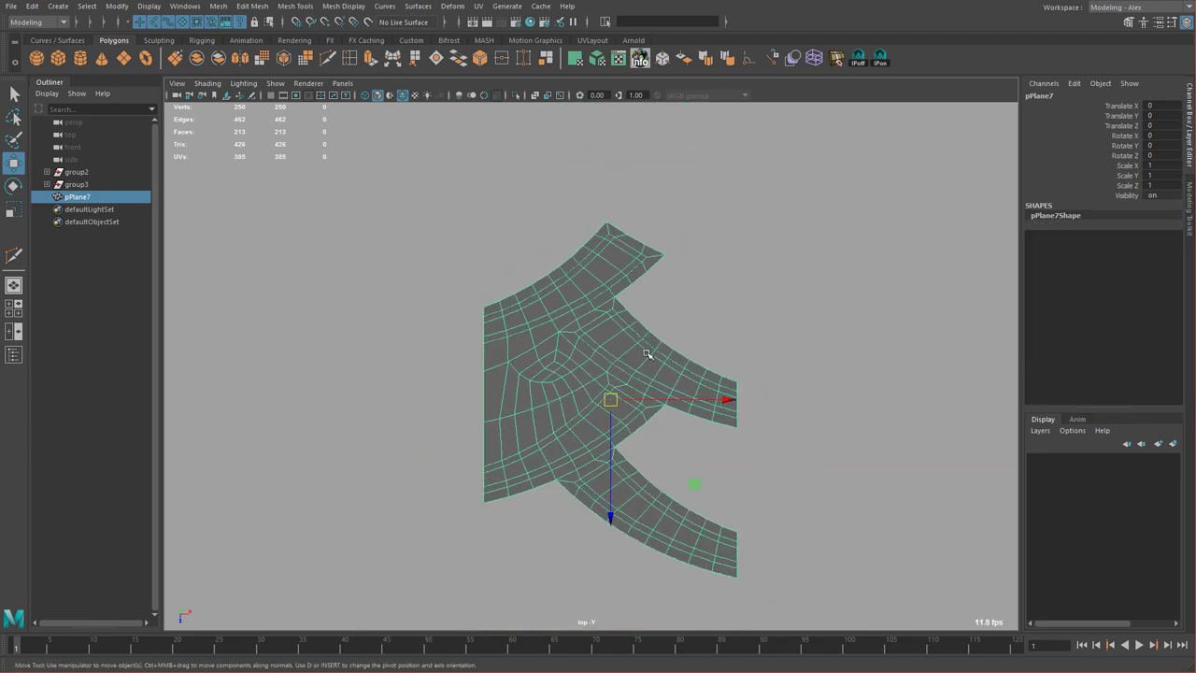
pyautogui.press('space')
pyautogui.press('space')
pyautogui.keyDown('alt'); pyautogui.moveTo(528, 403); pyautogui.dragTo(592, 348); pyautogui.keyUp('alt')
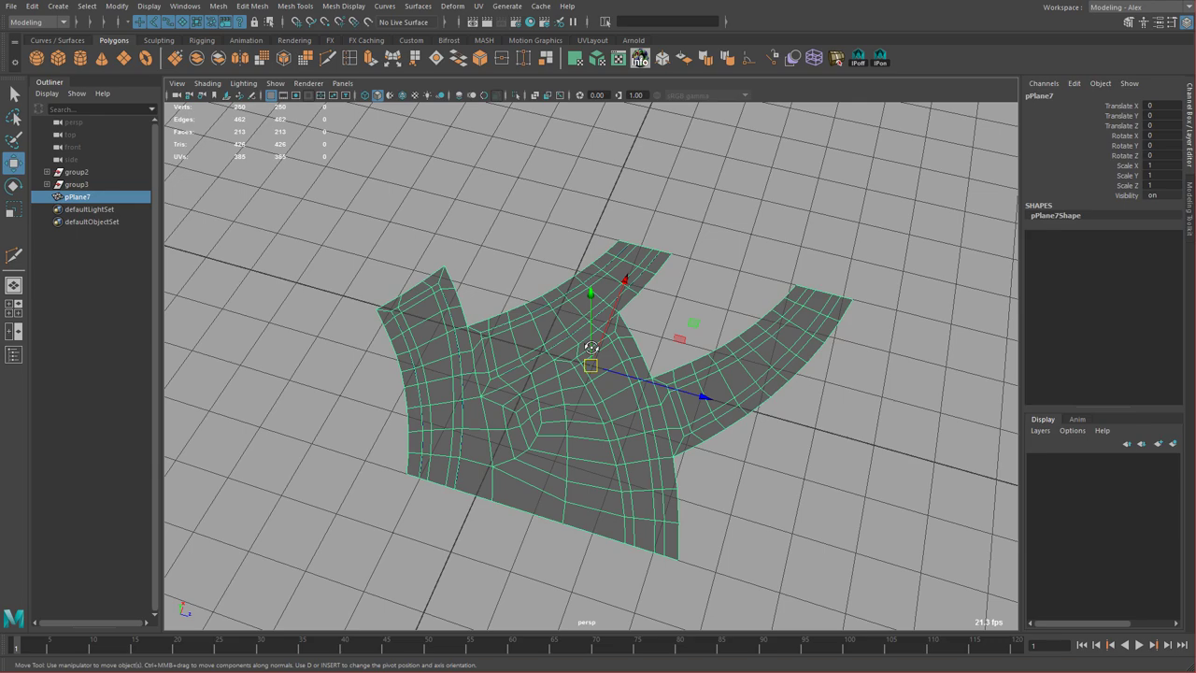
pyautogui.moveTo(559, 408)
pyautogui.keyDown('alt'); pyautogui.mouseDown()
pyautogui.moveTo(523, 418)
pyautogui.moveTo(537, 402)
pyautogui.mouseUp(); pyautogui.keyUp('alt')
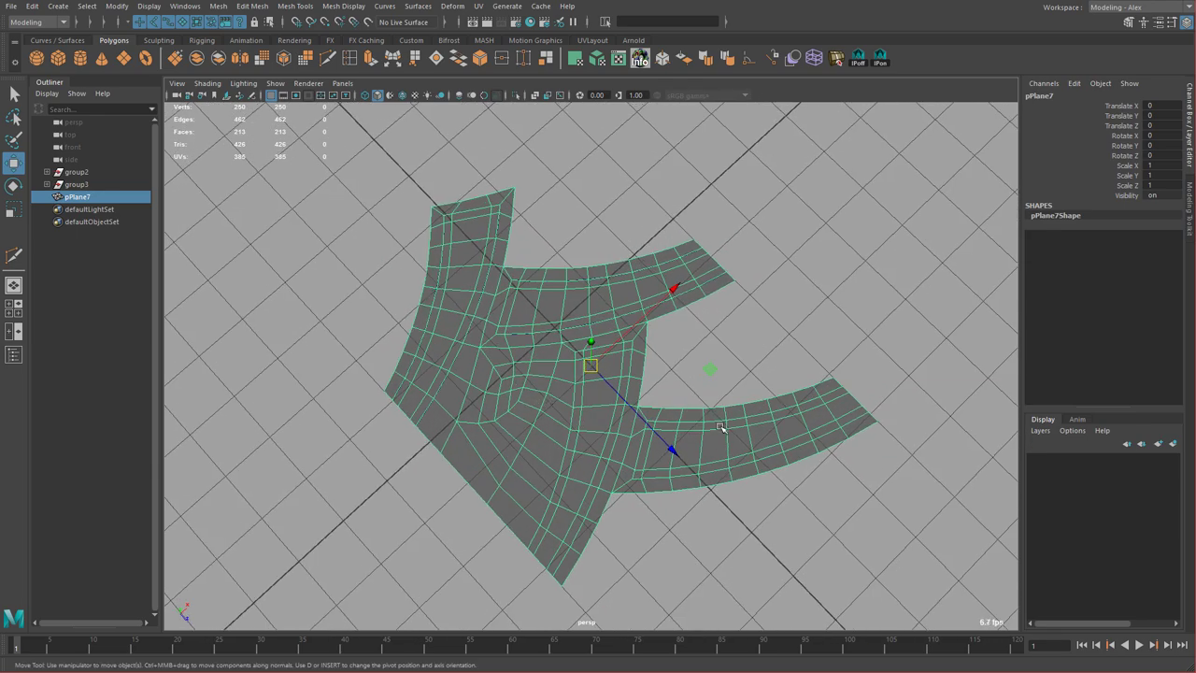
pyautogui.keyDown('alt'); pyautogui.moveTo(720, 427); pyautogui.dragTo(598, 425, button='right'); pyautogui.keyUp('alt')
pyautogui.keyDown('alt'); pyautogui.moveTo(598, 425); pyautogui.dragTo(523, 393); pyautogui.keyUp('alt')
pyautogui.press('space')
pyautogui.press('space')
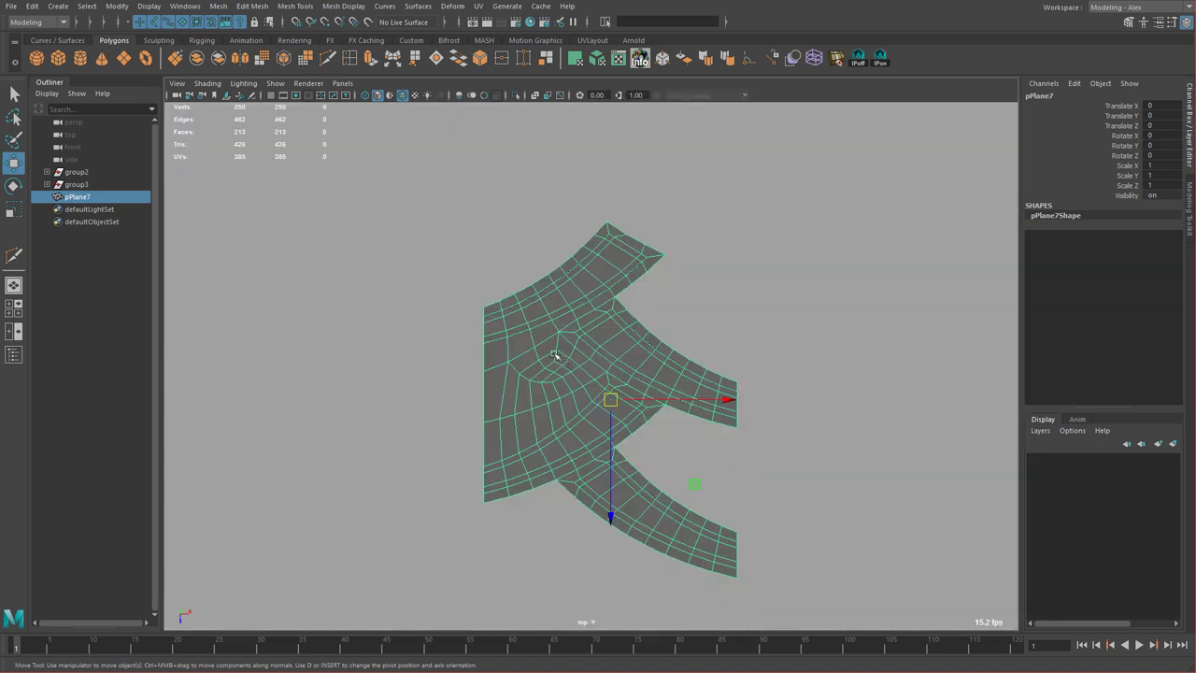
# Delete all faces except the filled area and the left-hand branch directly below it.
pyautogui.keyDown('alt'); pyautogui.moveTo(558, 368); pyautogui.dragTo(671, 418, button='right'); pyautogui.keyUp('alt')
pyautogui.press('q')
pyautogui.moveTo(574, 342); pyautogui.dragTo(568, 380, button='right')
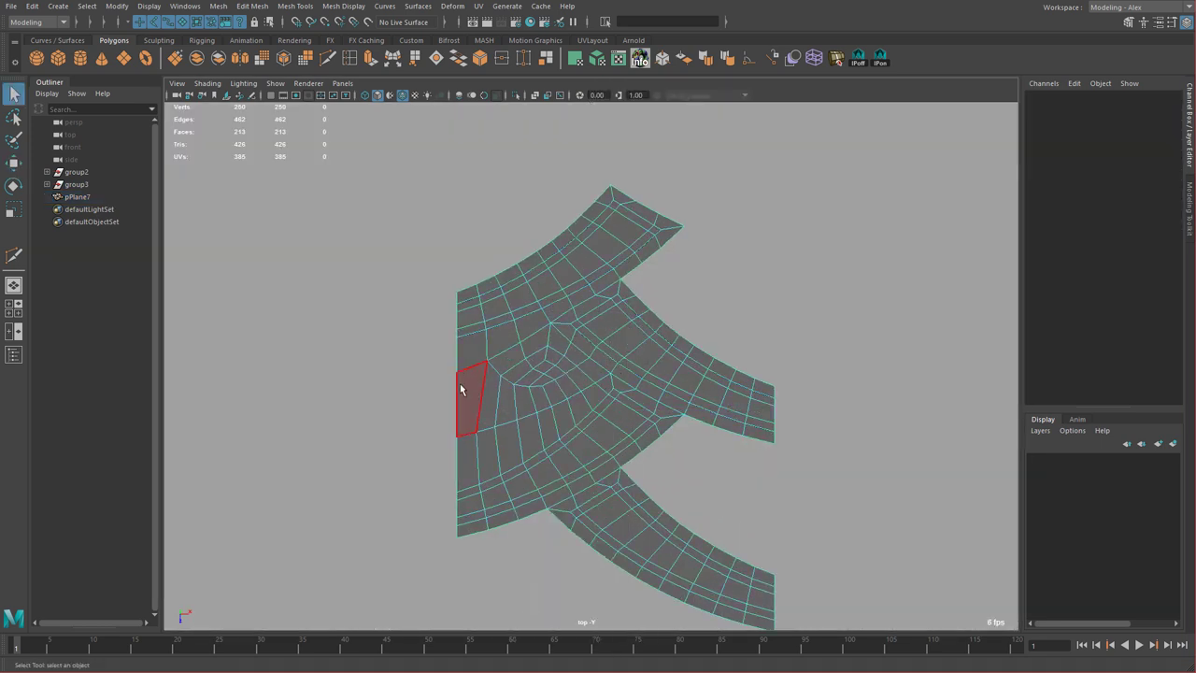
pyautogui.moveTo(459, 384); pyautogui.dragTo(538, 456)
pyautogui.keyDown('ctrl'); pyautogui.keyDown('shift'); pyautogui.moveTo(565, 409); pyautogui.dragTo(567, 410); pyautogui.keyUp('shift'); pyautogui.keyUp('ctrl')
pyautogui.keyDown('ctrl'); pyautogui.keyDown('shift'); pyautogui.moveTo(536, 343); pyautogui.dragTo(570, 387); pyautogui.keyUp('shift'); pyautogui.keyUp('ctrl')
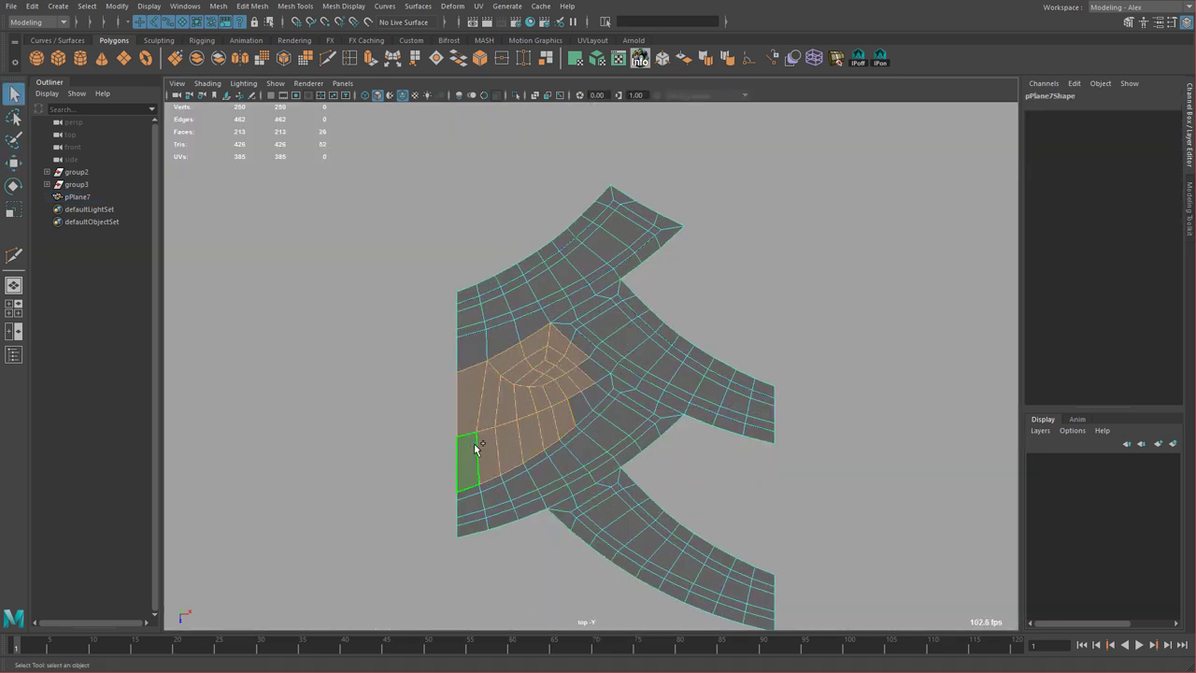
pyautogui.keyDown('ctrl'); pyautogui.keyDown('shift'); pyautogui.moveTo(464, 457); pyautogui.dragTo(501, 523); pyautogui.keyUp('shift'); pyautogui.keyUp('ctrl')
pyautogui.keyDown('ctrl'); pyautogui.keyDown('shift'); pyautogui.moveTo(498, 431); pyautogui.dragTo(586, 479); pyautogui.keyUp('shift'); pyautogui.keyUp('ctrl')
pyautogui.keyDown('ctrl'); pyautogui.keyDown('shift'); pyautogui.moveTo(568, 387); pyautogui.dragTo(598, 368); pyautogui.keyUp('shift'); pyautogui.keyUp('ctrl')
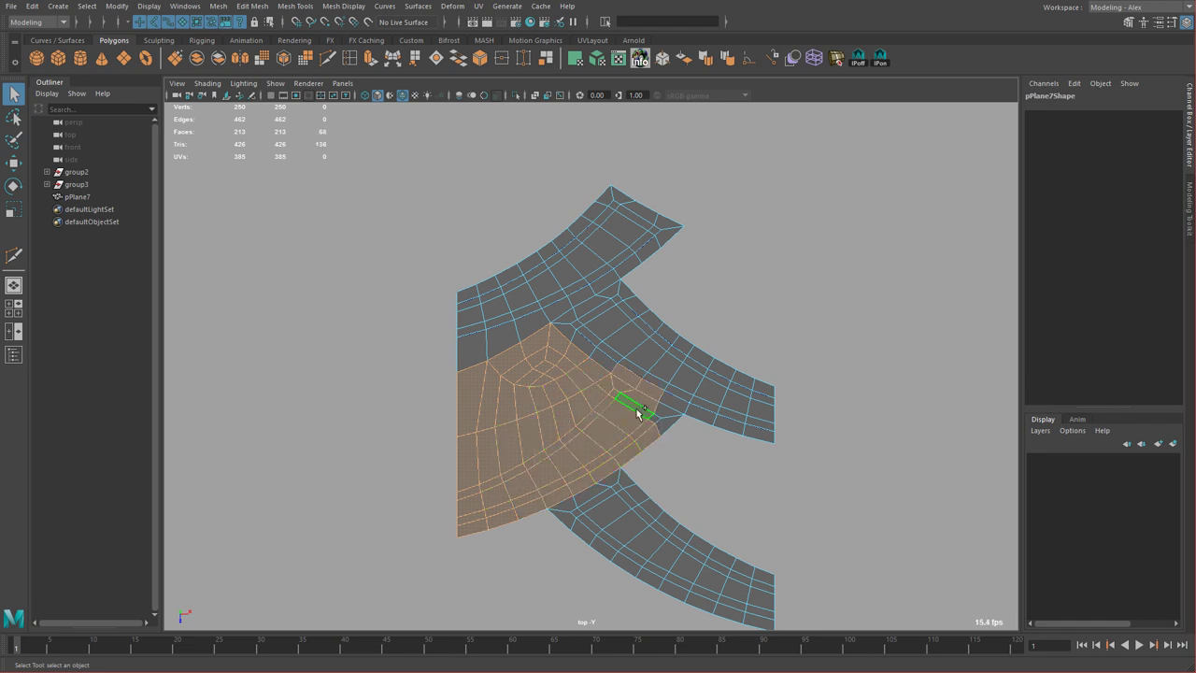
pyautogui.keyDown('ctrl'); pyautogui.keyDown('shift'); pyautogui.click(664, 426); pyautogui.keyUp('shift'); pyautogui.keyUp('ctrl')
pyautogui.keyDown('alt'); pyautogui.moveTo(781, 432); pyautogui.dragTo(625, 396, button='right'); pyautogui.keyUp('alt')
pyautogui.keyDown('shift'); pyautogui.moveTo(417, 233); pyautogui.dragTo(757, 553); pyautogui.keyUp('shift')
pyautogui.press('Delete')
# Duplicate the remaining piece and mirror the copy with a Scale X of -1.
pyautogui.keyDown('alt'); pyautogui.moveTo(547, 411); pyautogui.dragTo(867, 523, button='right'); pyautogui.keyUp('alt')
pyautogui.moveTo(534, 382); pyautogui.dragTo(551, 375, button='right')
pyautogui.hotkey('ctrl', 'd')
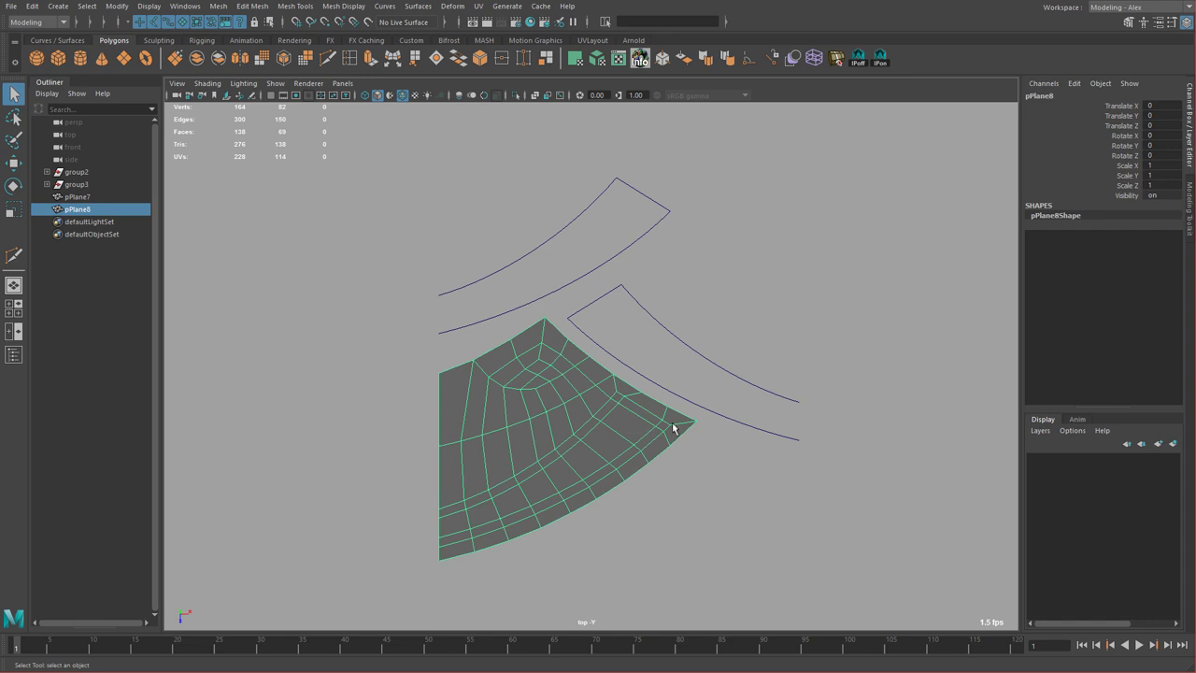
pyautogui.press('w')
pyautogui.press('r')
pyautogui.moveTo(726, 355); pyautogui.dragTo(657, 357)
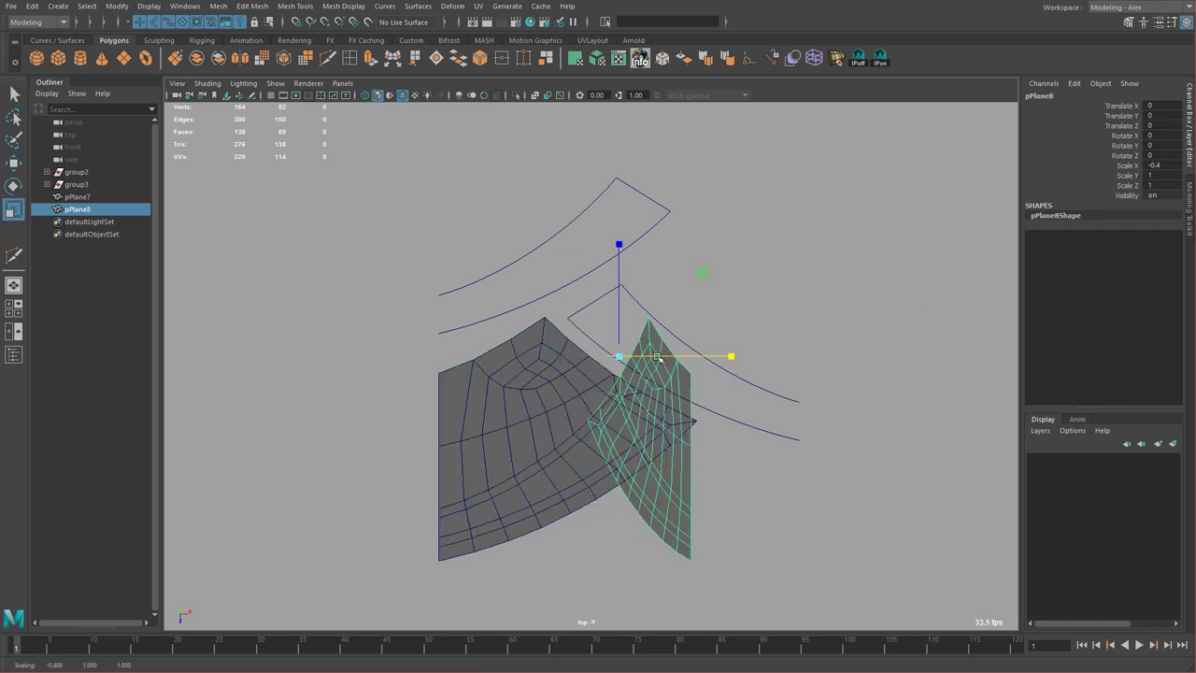
pyautogui.click(1155, 164)
pyautogui.write('-1')
pyautogui.press('Return')
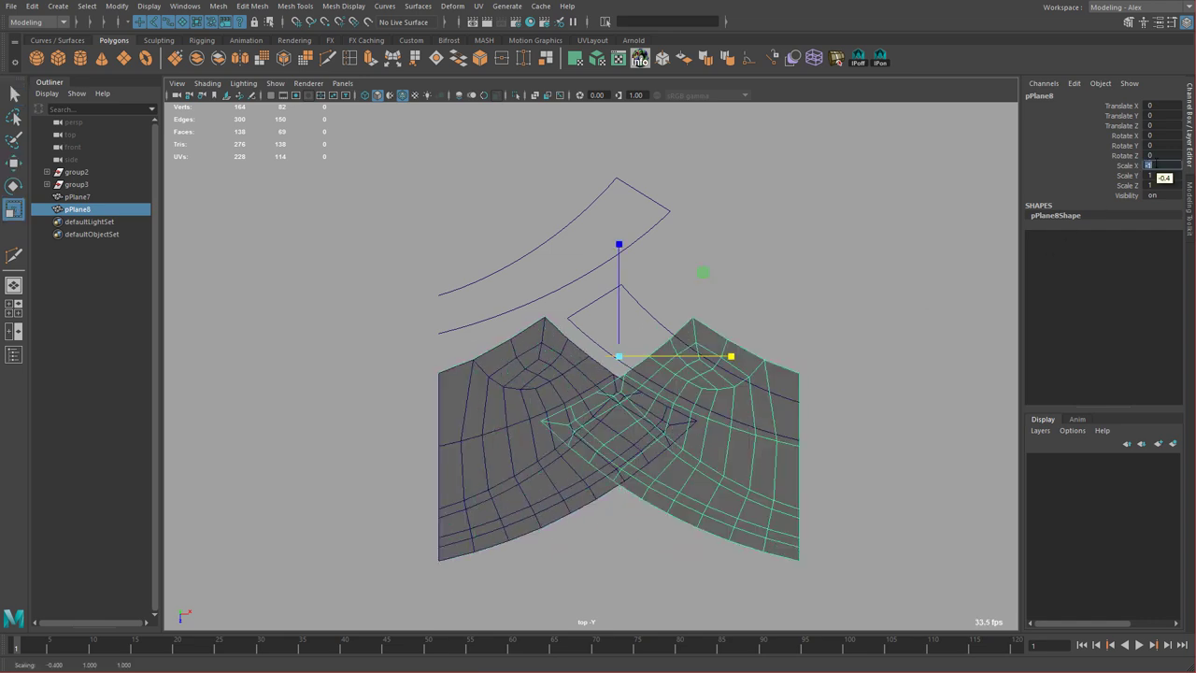
# Move the mirrored copy up along Z and snap its lower border vertex to the original piece's right corner.
pyautogui.keyDown('alt'); pyautogui.moveTo(574, 425); pyautogui.dragTo(568, 442, button='middle'); pyautogui.keyUp('alt')
pyautogui.press('w')
pyautogui.moveTo(612, 483); pyautogui.dragTo(680, 353)
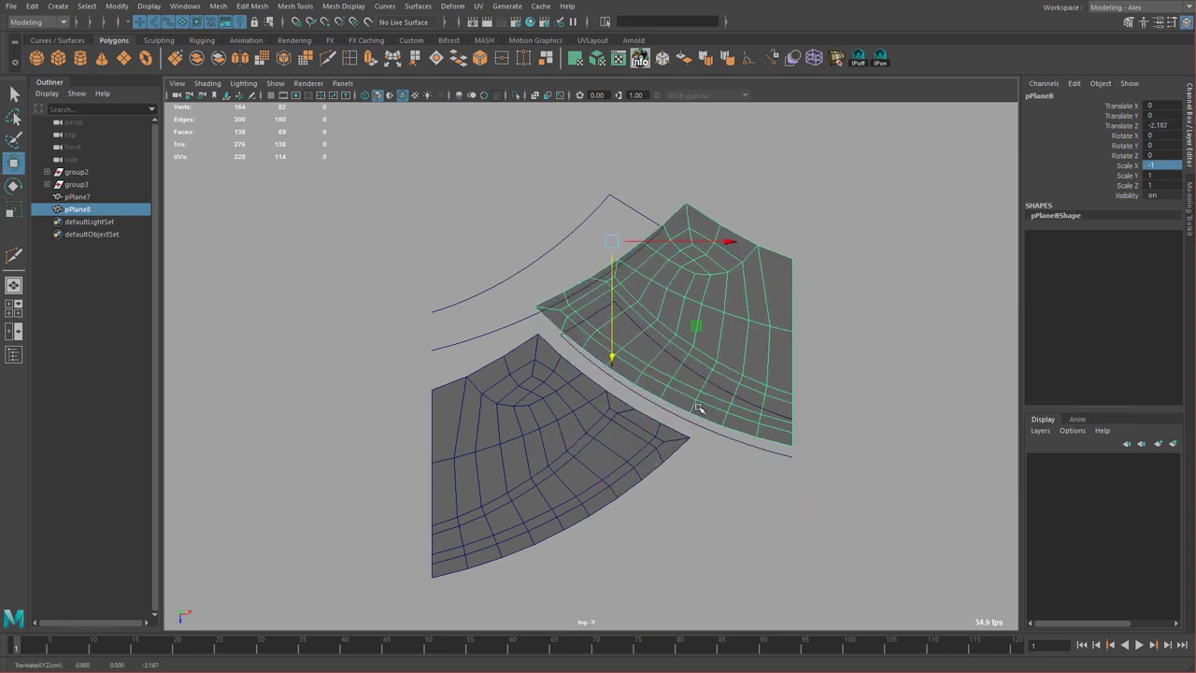
pyautogui.press('d')
pyautogui.click(693, 412)
pyautogui.press('v')
pyautogui.moveTo(692, 448); pyautogui.dragTo(696, 440)
pyautogui.keyDown('alt'); pyautogui.moveTo(809, 472); pyautogui.dragTo(952, 522, button='right'); pyautogui.keyUp('alt')
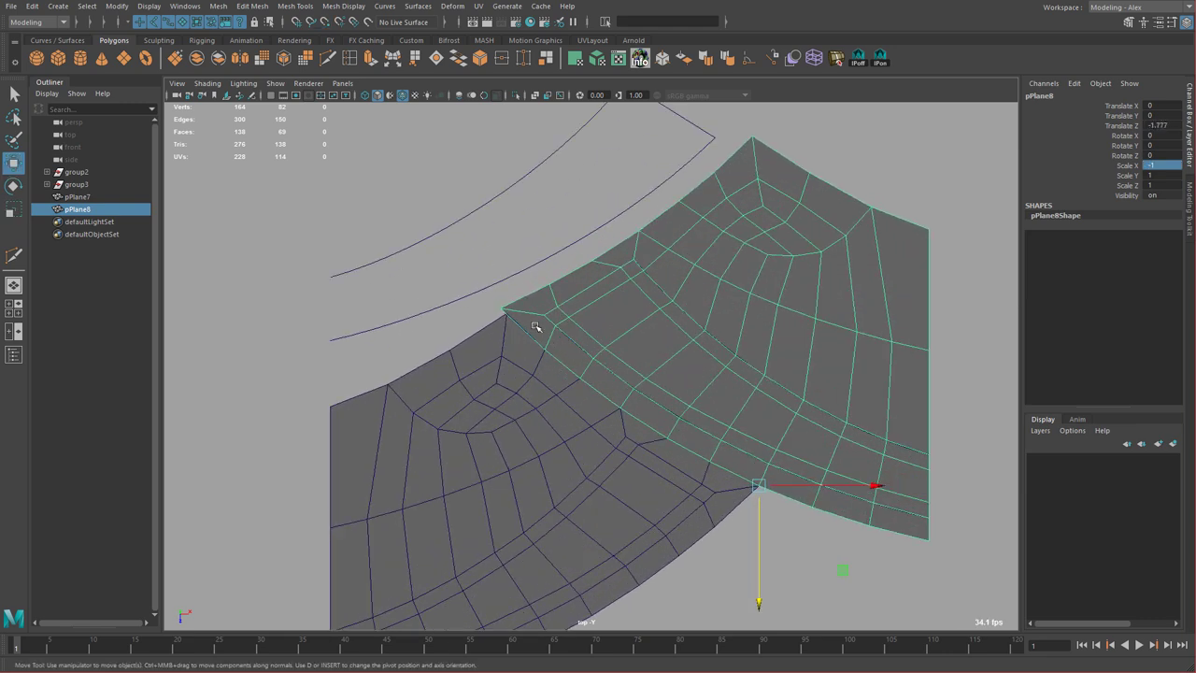
# Snap the mirrored copy's left corner vertex and the adjacent border vertex onto the original piece's matching vertices.
pyautogui.click(543, 317)
pyautogui.moveTo(545, 316); pyautogui.dragTo(504, 315, button='right')
pyautogui.moveTo(494, 298); pyautogui.dragTo(521, 325)
pyautogui.press('v')
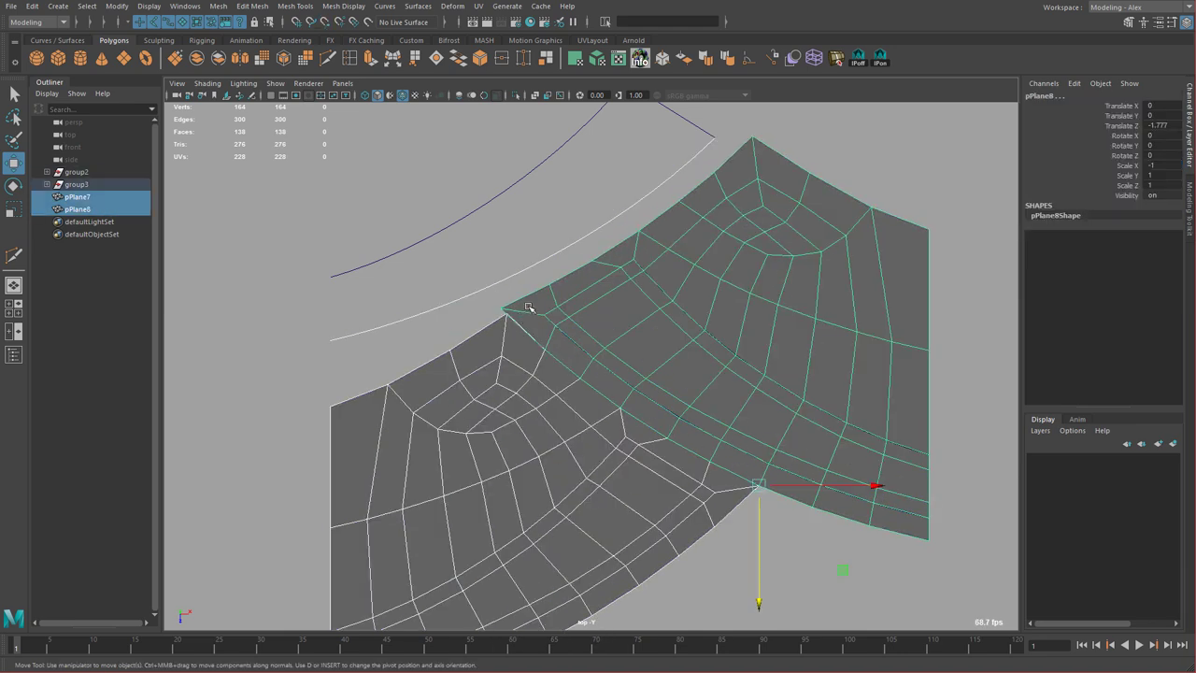
pyautogui.click(529, 307)
pyautogui.moveTo(529, 305); pyautogui.dragTo(505, 304, button='right')
pyautogui.moveTo(489, 295); pyautogui.dragTo(552, 362)
pyautogui.press('v')
pyautogui.press('v')
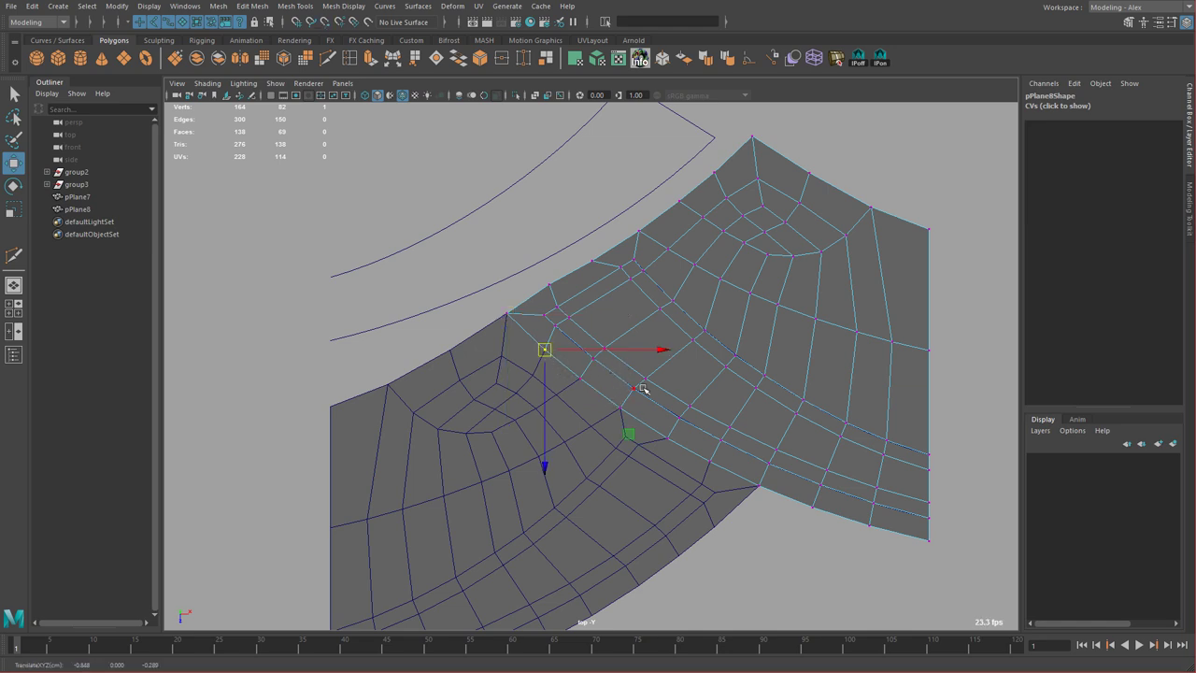
# Delete the original lower piece and freeze the remaining mirrored piece's transformations.
pyautogui.moveTo(648, 381); pyautogui.dragTo(669, 374, button='right')
pyautogui.click(534, 416)
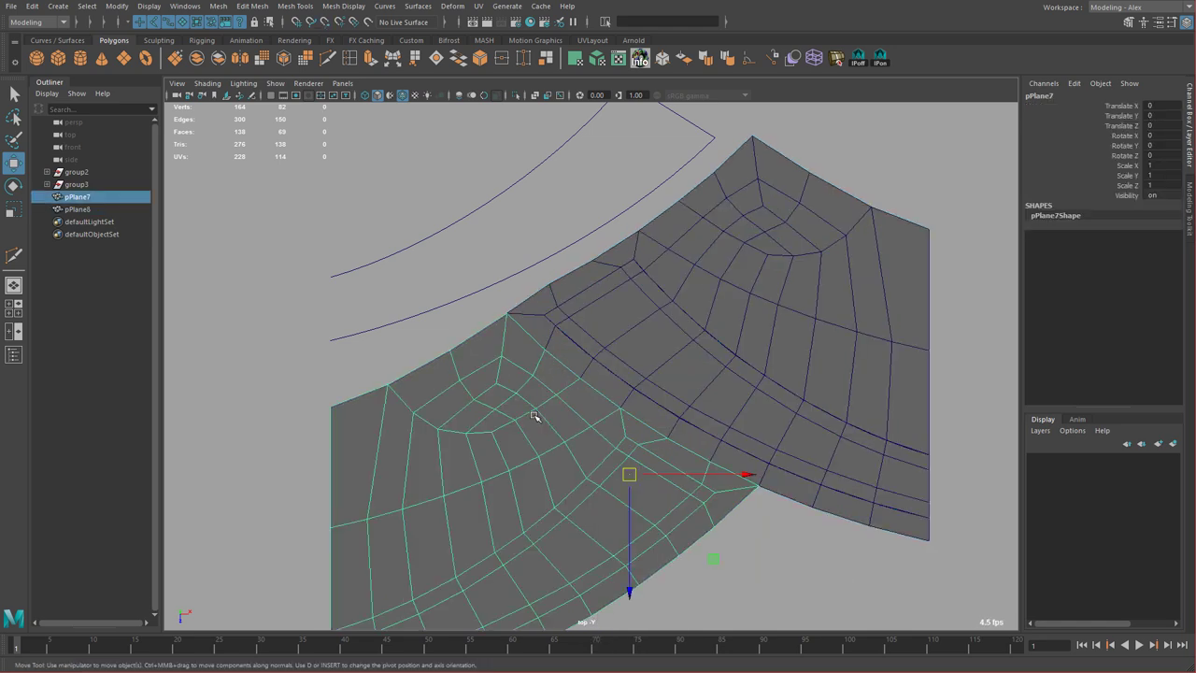
pyautogui.press('Delete')
pyautogui.click(655, 363)
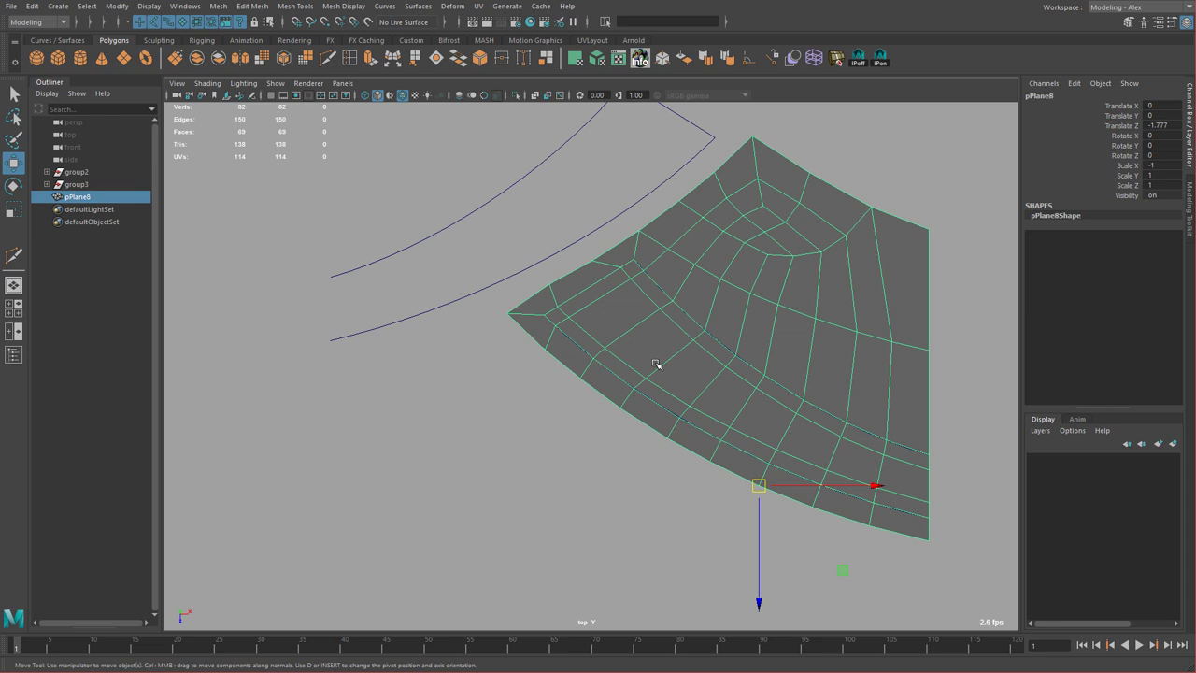
pyautogui.press('g')
# Duplicate the adjusted piece and mirror the new copy with a Scale X of -1.
pyautogui.hotkey('ctrl', 'd')
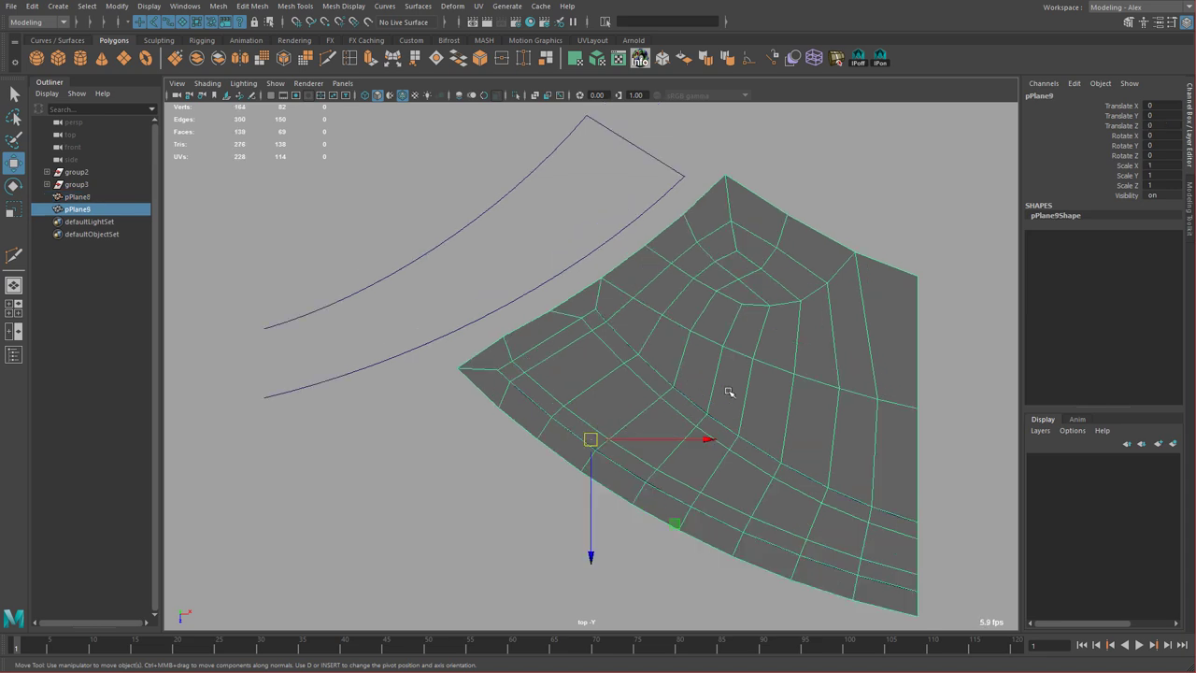
pyautogui.press('r')
pyautogui.moveTo(704, 439); pyautogui.dragTo(550, 423)
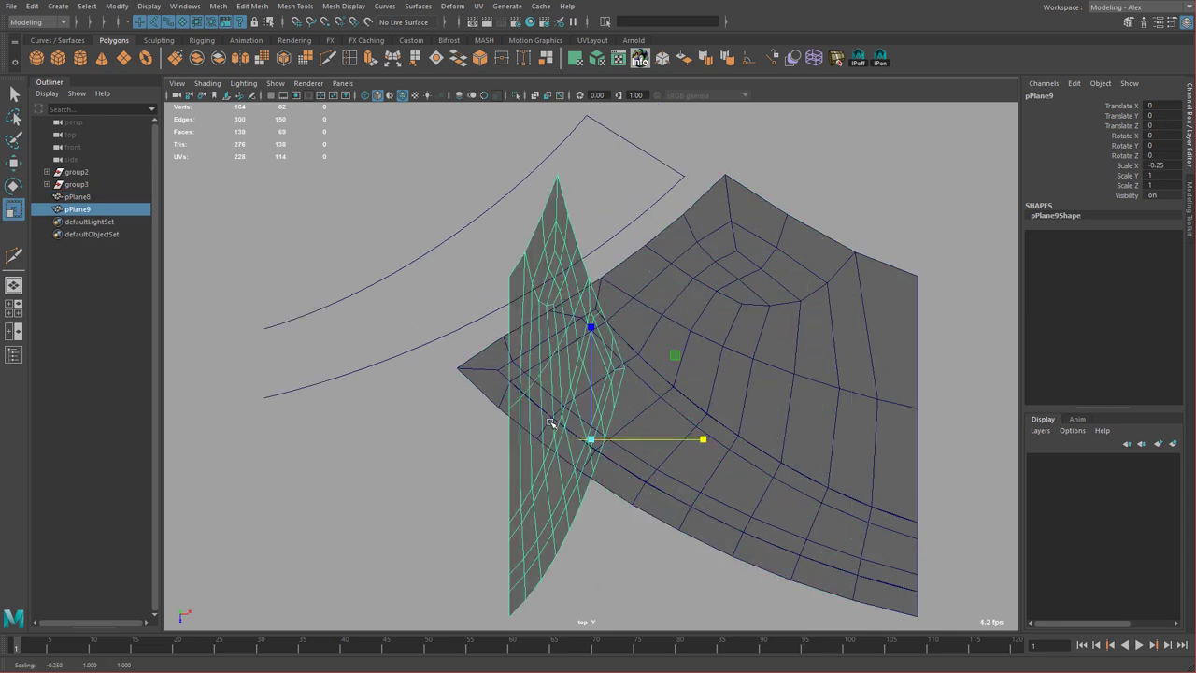
pyautogui.click(1166, 166)
pyautogui.write('-1')
pyautogui.press('Return')
# Move the new copy down along Z and vertex-snap its upper-right edge against the other piece's lower border.
pyautogui.keyDown('alt'); pyautogui.moveTo(658, 488); pyautogui.dragTo(688, 481, button='middle'); pyautogui.keyUp('alt')
pyautogui.press('w')
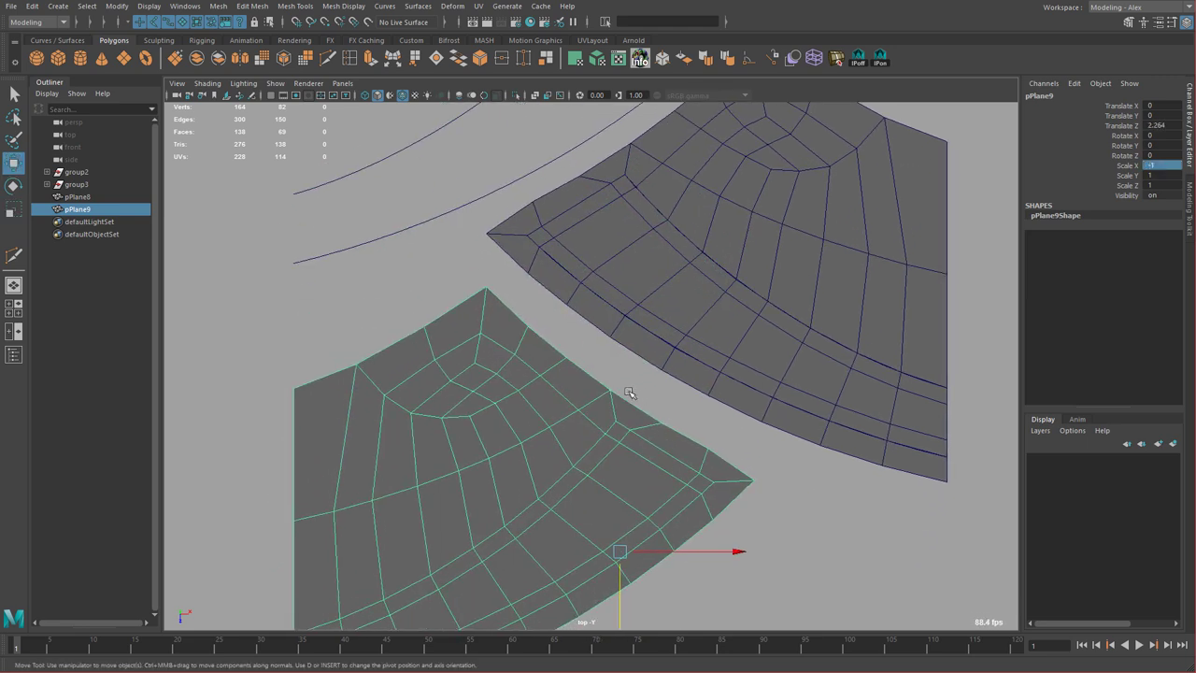
pyautogui.press('d')
pyautogui.press('v')
pyautogui.middleClick(622, 394)
pyautogui.click(611, 419)
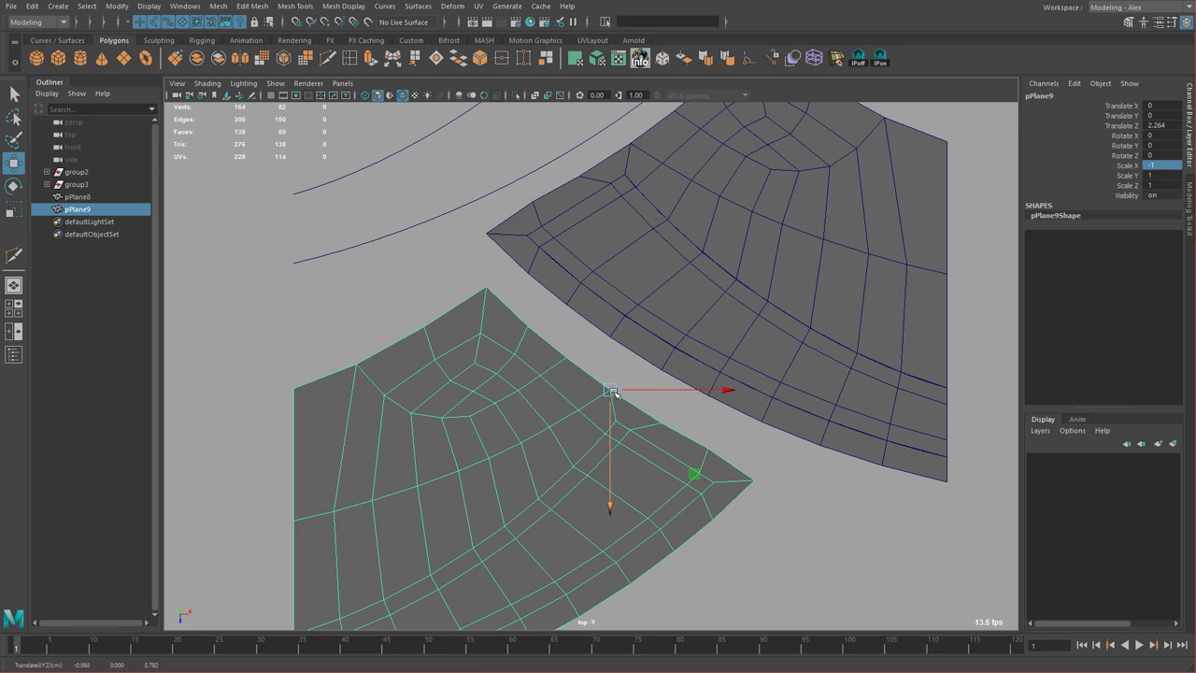
pyautogui.press('v')
pyautogui.middleClick(611, 339)
pyautogui.scroll(-2, 798, 451)
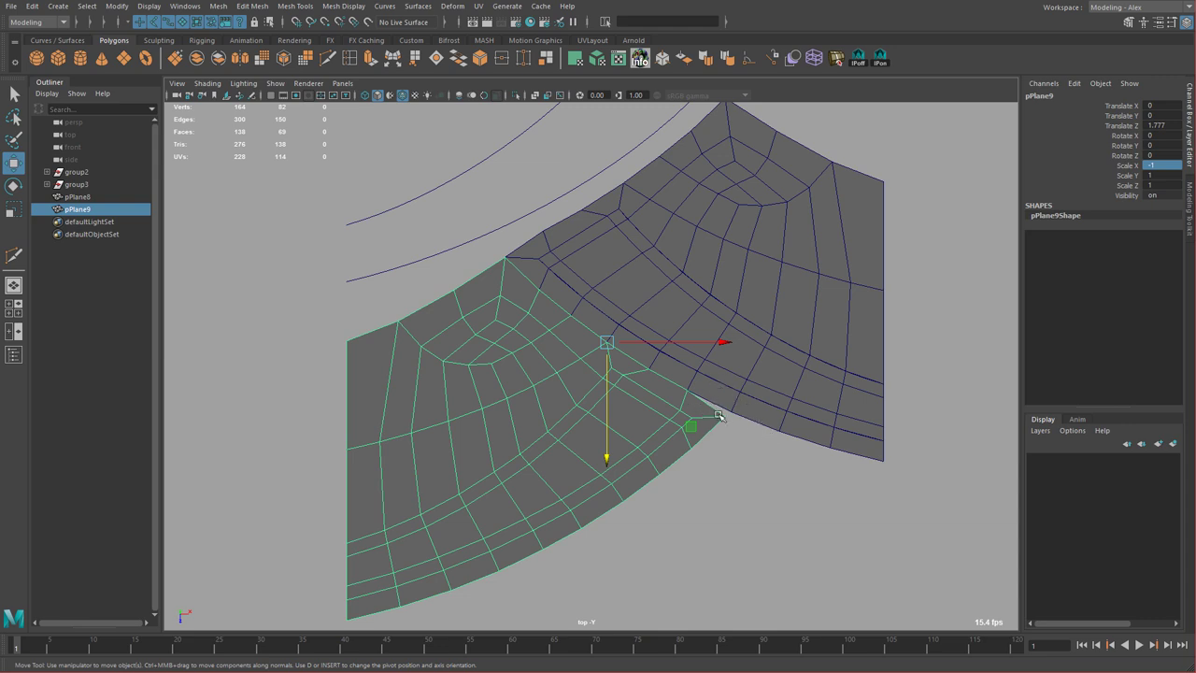
# Undo back through the last copy, mirroring, deletion and vertex edits until both neighbouring pieces are restored.
pyautogui.hotkey('ctrl', 'z')
pyautogui.hotkey('ctrl', 'z')
pyautogui.hotkey('ctrl', 'z')
pyautogui.hotkey('ctrl', 'z')
pyautogui.hotkey('ctrl', 'z')
pyautogui.hotkey('ctrl', 'z')
pyautogui.hotkey('ctrl', 'z')
pyautogui.hotkey('ctrl', 'z')
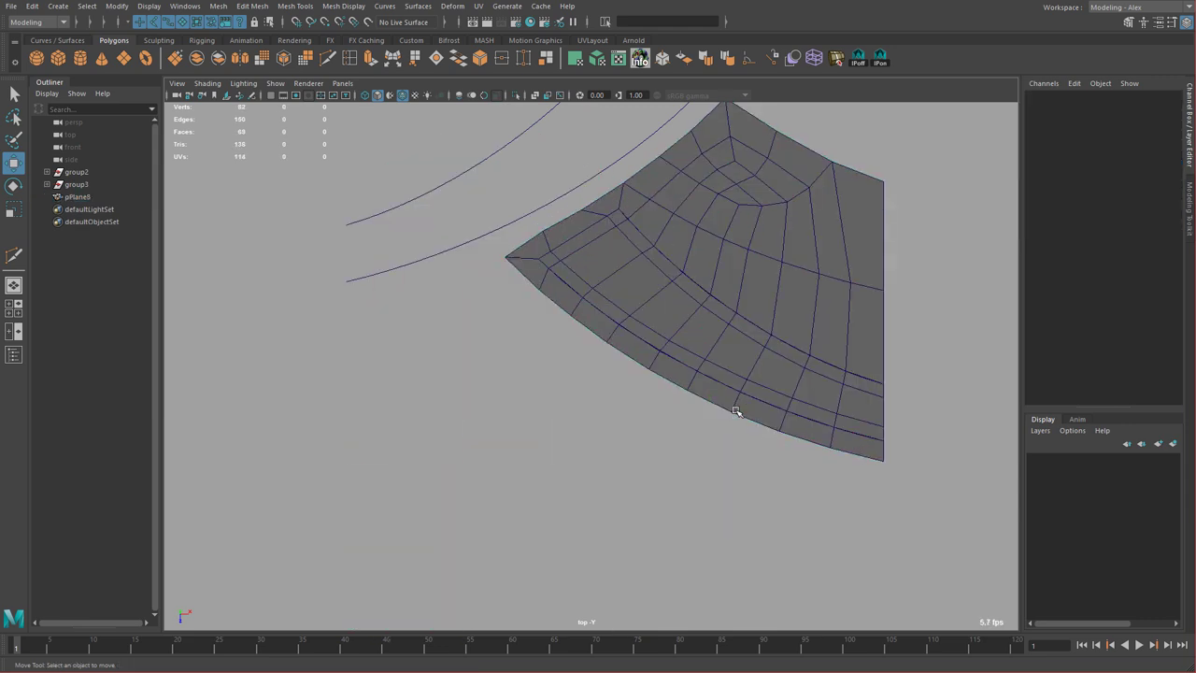
pyautogui.hotkey('ctrl', 'z')
pyautogui.hotkey('ctrl', 'z')
pyautogui.hotkey('ctrl', 'z')
pyautogui.hotkey('ctrl', 'z')
pyautogui.hotkey('ctrl', 'z')
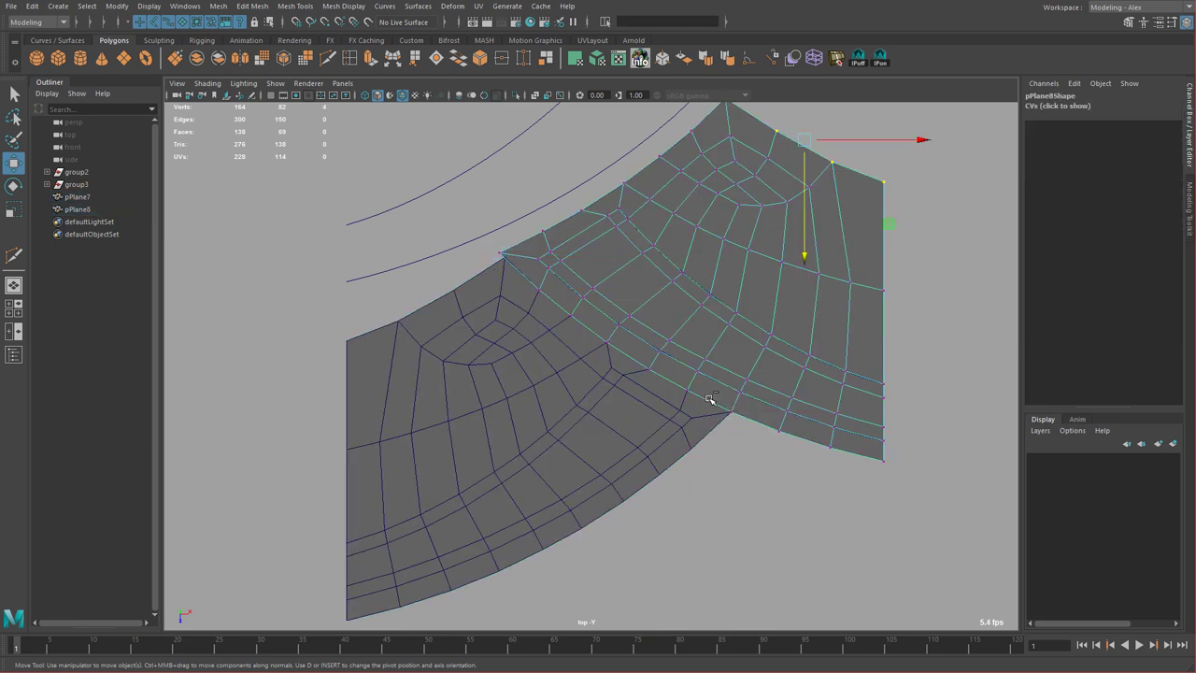
# Snap the lower-left piece's top peak vertex onto the left corner vertex of the upper-right piece.
pyautogui.click(508, 286)
pyautogui.moveTo(508, 295); pyautogui.dragTo(452, 297, button='right')
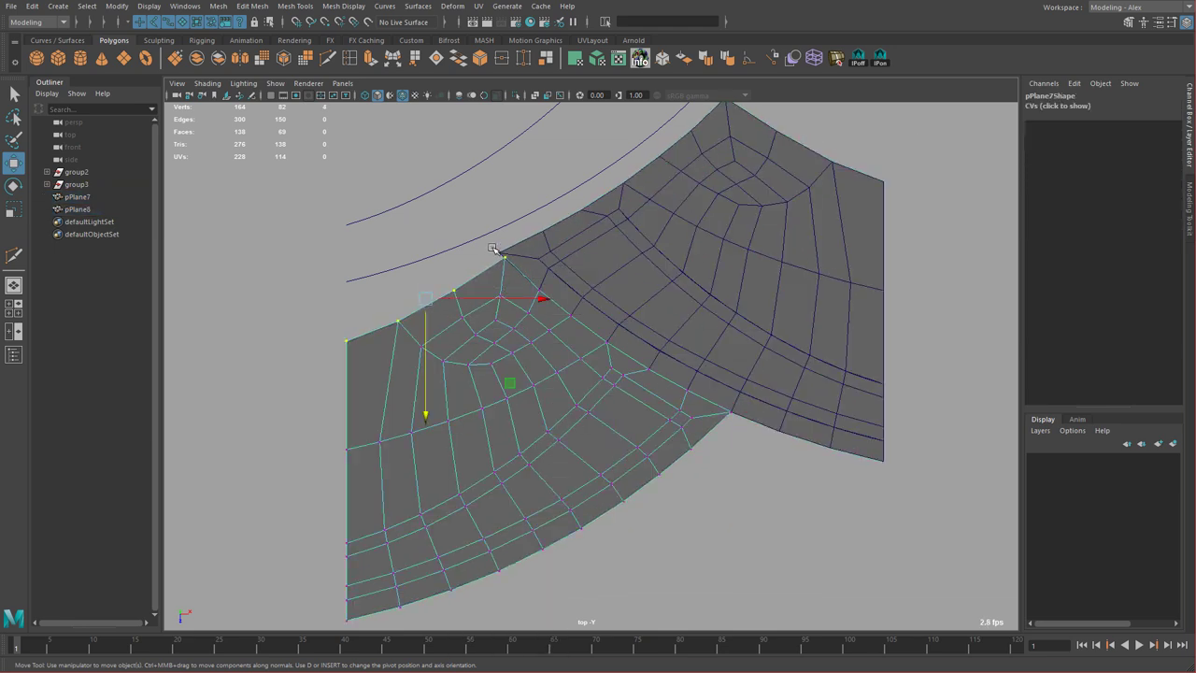
pyautogui.moveTo(493, 247)
pyautogui.mouseDown()
pyautogui.moveTo(519, 267)
pyautogui.moveTo(498, 253)
pyautogui.mouseUp()
pyautogui.press('v')
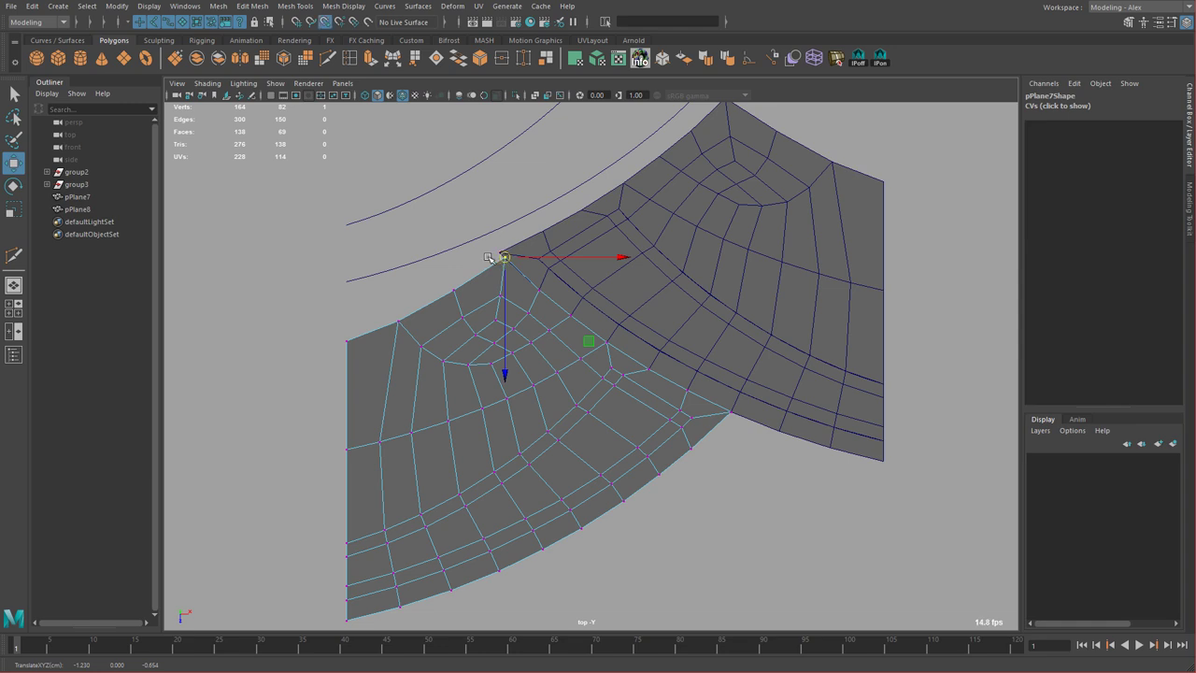
# Delete the upper-right piece, duplicate the remaining piece and mirror the copy with a Scale X of -1.
pyautogui.click(738, 268)
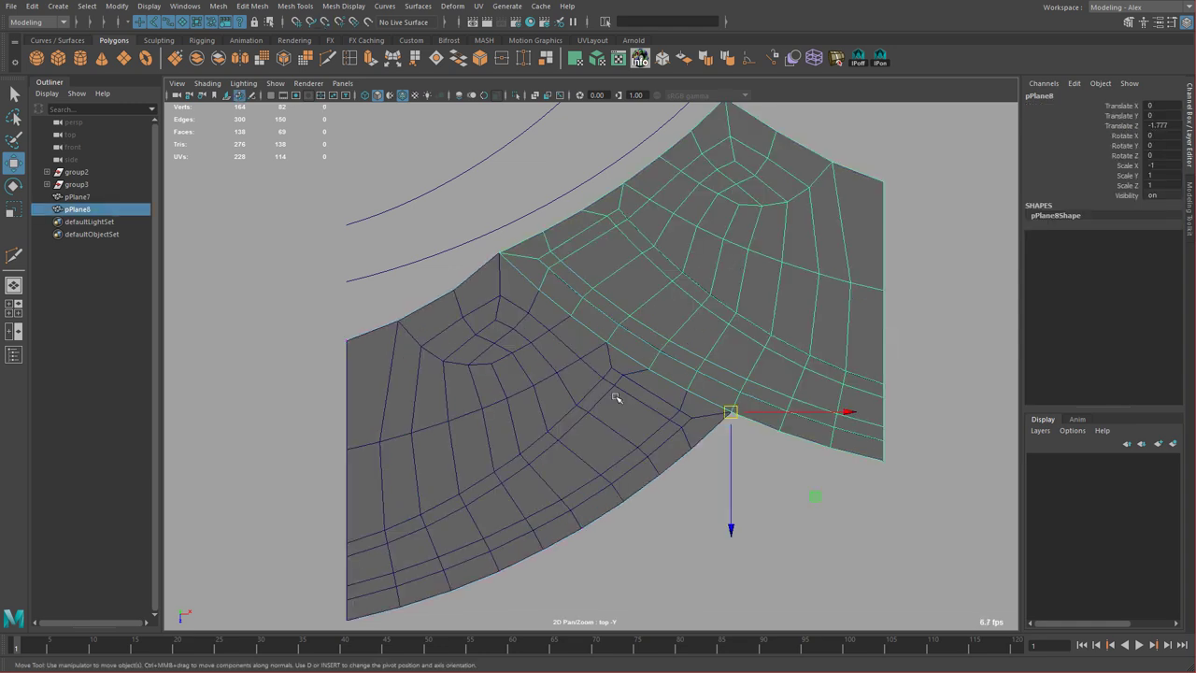
pyautogui.press('Delete')
pyautogui.click(555, 398)
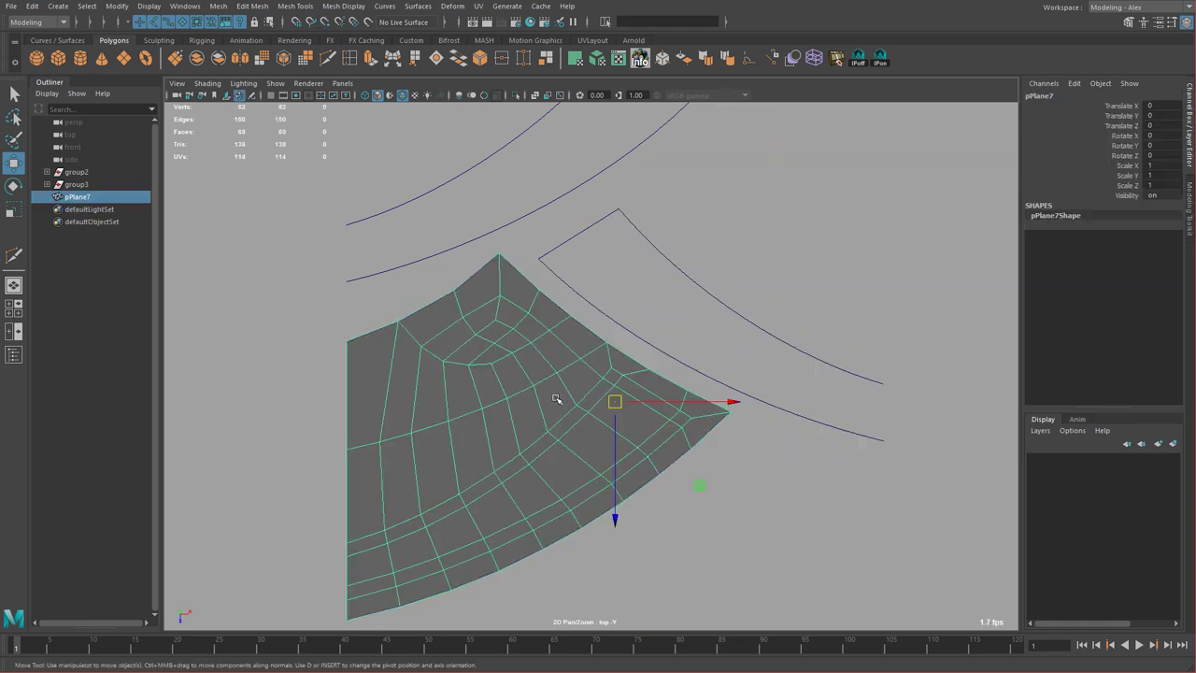
pyautogui.hotkey('ctrl', 'd')
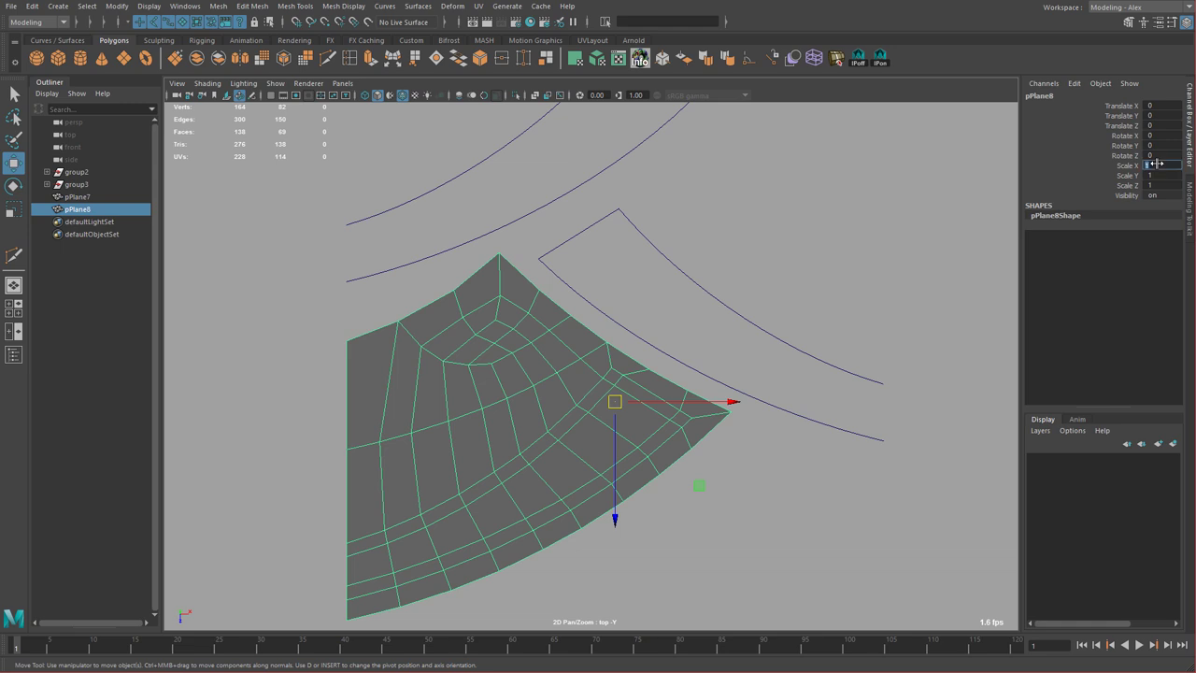
pyautogui.write('-1')
pyautogui.press('Return')
# Snap the mirrored copy's pivot to its lower border vertex and move it up along Z onto the original's right corner.
pyautogui.keyDown('alt'); pyautogui.moveTo(681, 495); pyautogui.dragTo(732, 346, button='middle'); pyautogui.keyUp('alt')
pyautogui.press('d')
pyautogui.press('v')
pyautogui.moveTo(747, 404); pyautogui.dragTo(738, 407, button='middle')
pyautogui.press('v')
pyautogui.moveTo(732, 429); pyautogui.dragTo(732, 434)
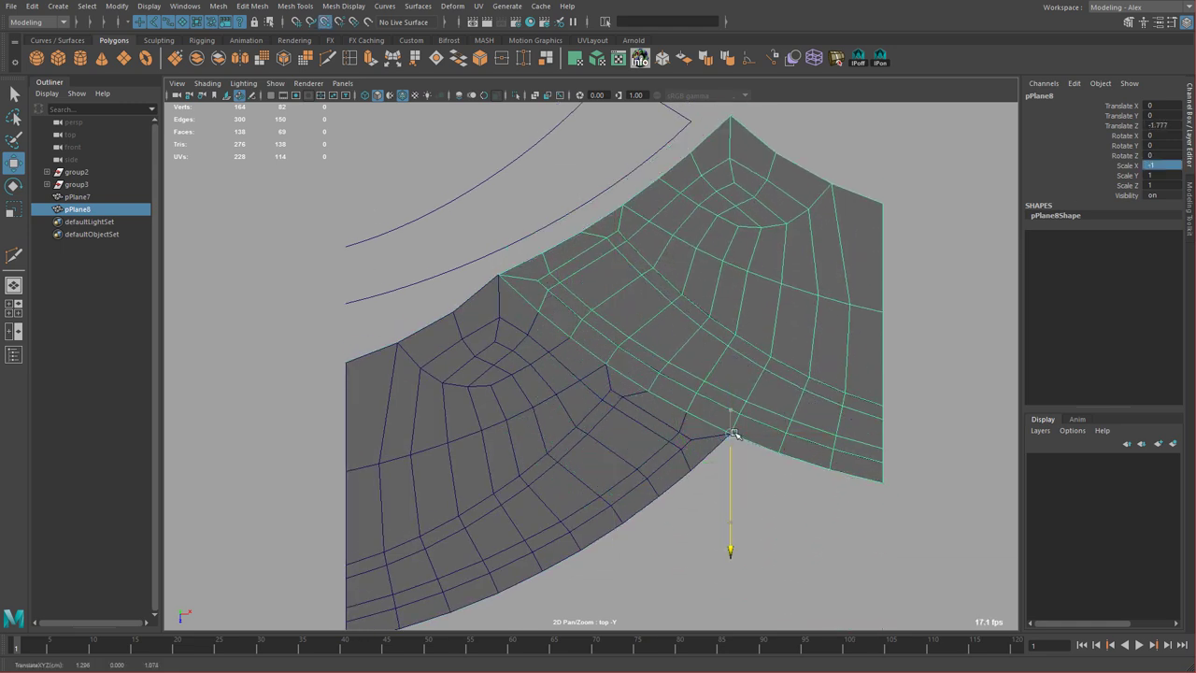
# Duplicate both pieces together and vertex-snap the new pair upward along Z onto the peak of the original pair.
pyautogui.keyDown('shift'); pyautogui.click(639, 421); pyautogui.keyUp('shift')
pyautogui.scroll(-3, 755, 431)
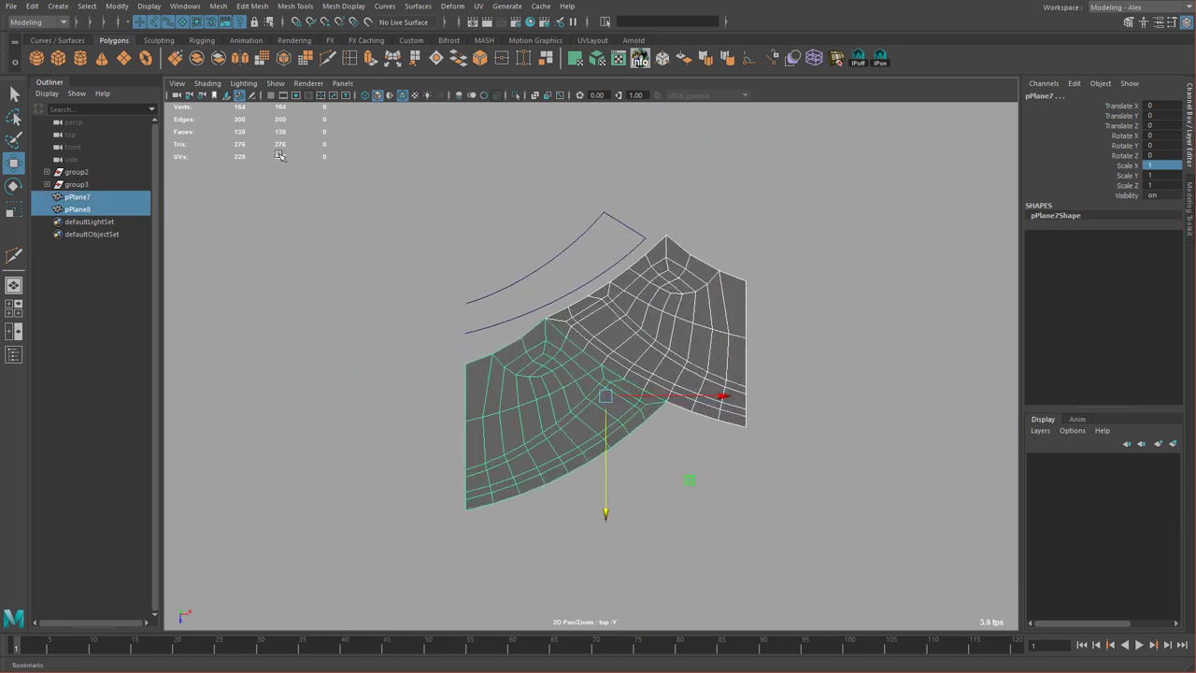
pyautogui.hotkey('ctrl', 'd')
pyautogui.press('d')
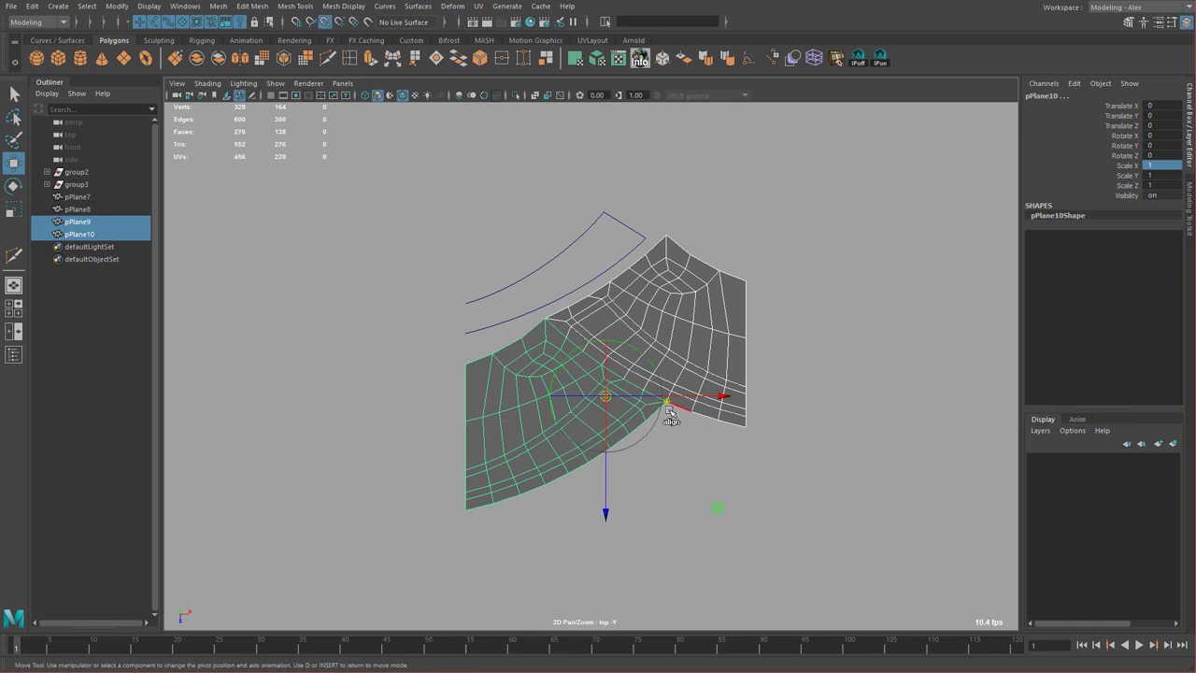
pyautogui.click(667, 404)
pyautogui.moveTo(667, 452); pyautogui.dragTo(738, 314)
pyautogui.press('v')
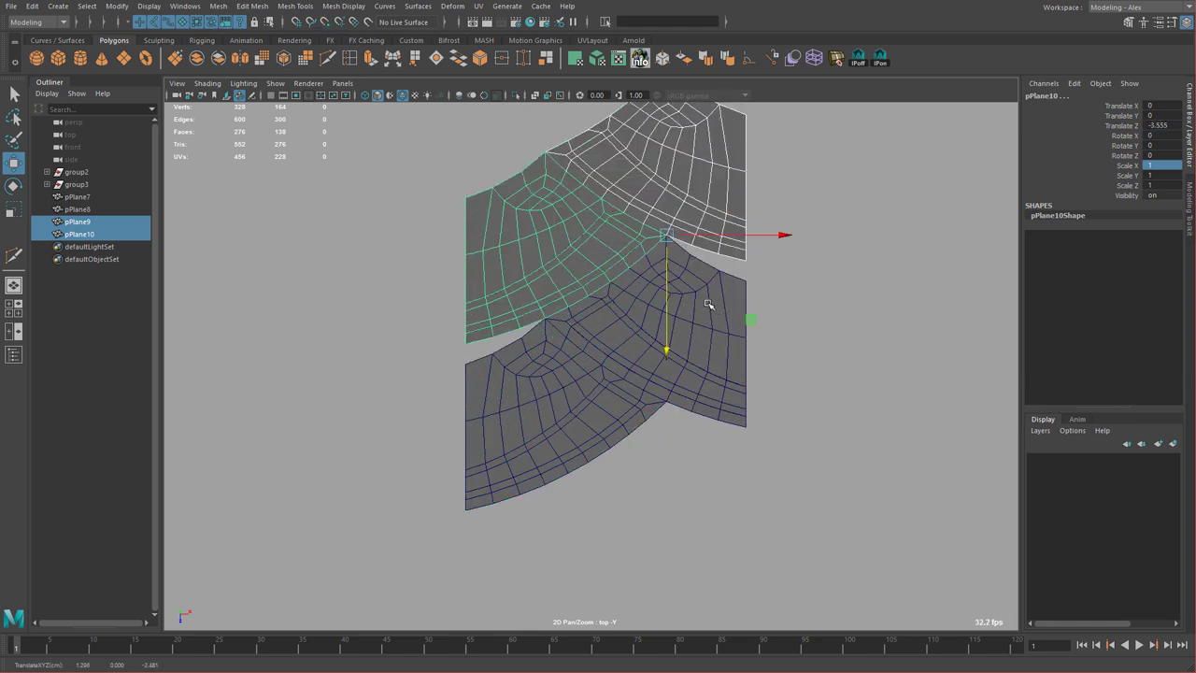
# Snap the upper-left piece's lower-left border vertices onto the matching top border vertices of the piece below.
pyautogui.keyDown('alt'); pyautogui.moveTo(709, 299); pyautogui.dragTo(685, 354, button='middle'); pyautogui.keyUp('alt')
pyautogui.keyDown('alt'); pyautogui.moveTo(685, 355); pyautogui.dragTo(939, 430, button='right'); pyautogui.keyUp('alt')
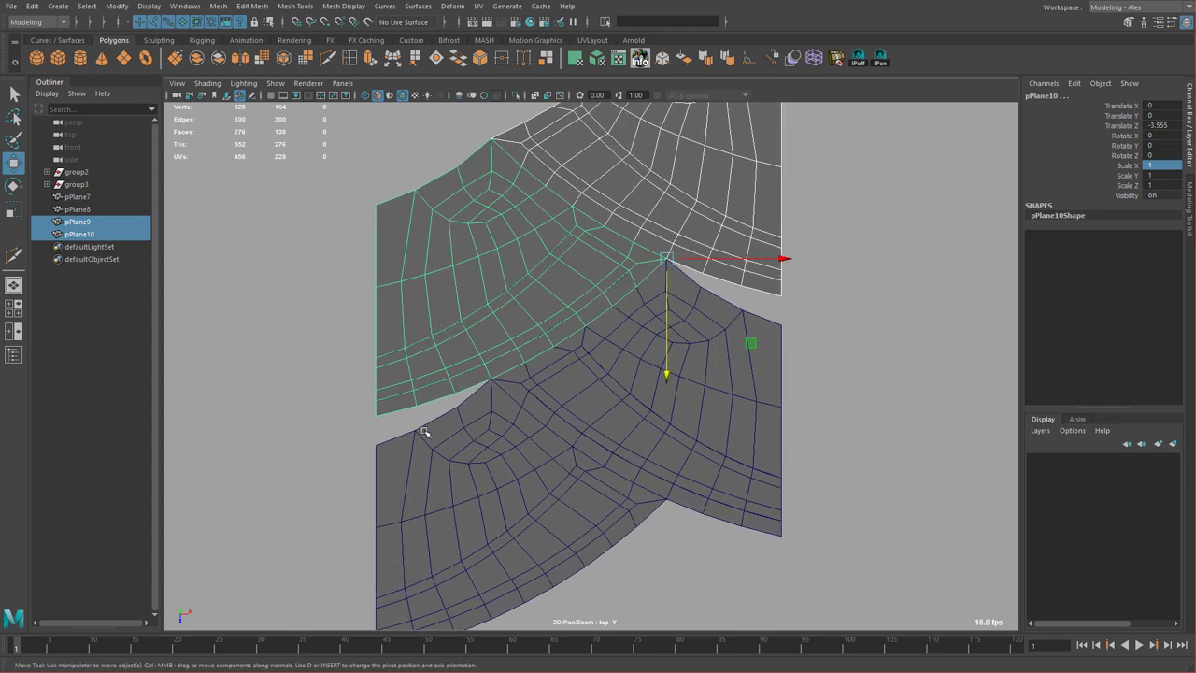
pyautogui.keyDown('alt'); pyautogui.moveTo(535, 395); pyautogui.dragTo(540, 379, button='middle'); pyautogui.keyUp('alt')
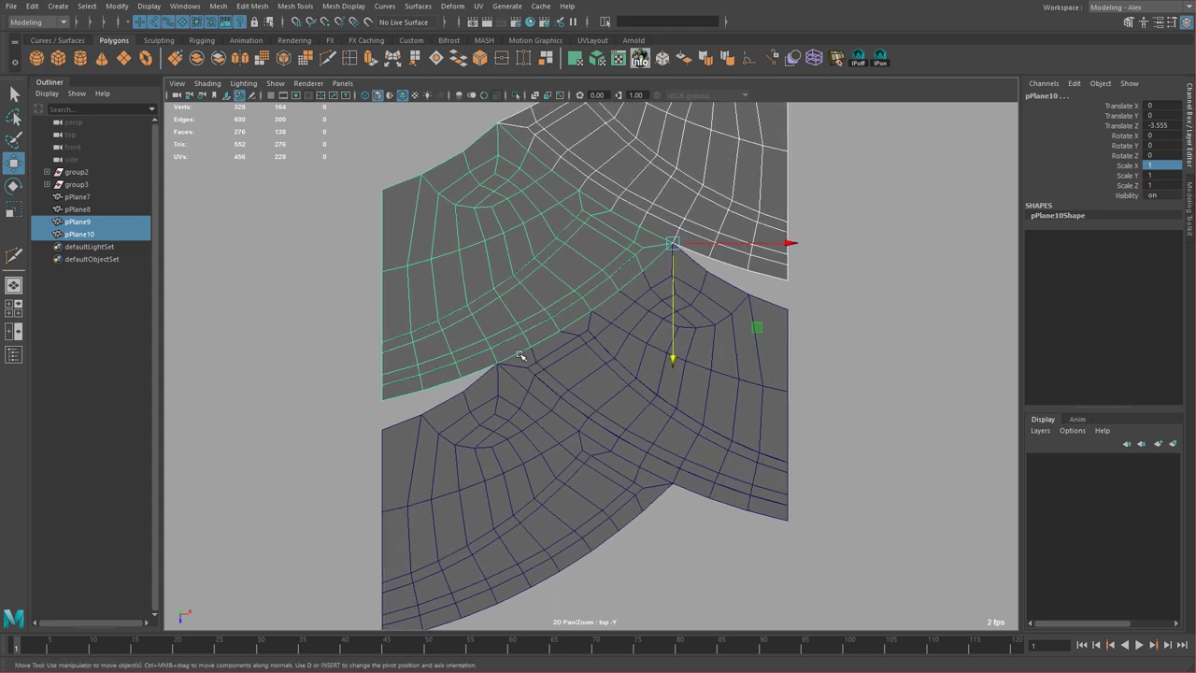
pyautogui.click(502, 354)
pyautogui.keyDown('alt'); pyautogui.moveTo(566, 343); pyautogui.dragTo(755, 411, button='right'); pyautogui.keyUp('alt')
pyautogui.keyDown('alt'); pyautogui.moveTo(420, 363); pyautogui.dragTo(512, 352, button='middle'); pyautogui.keyUp('alt')
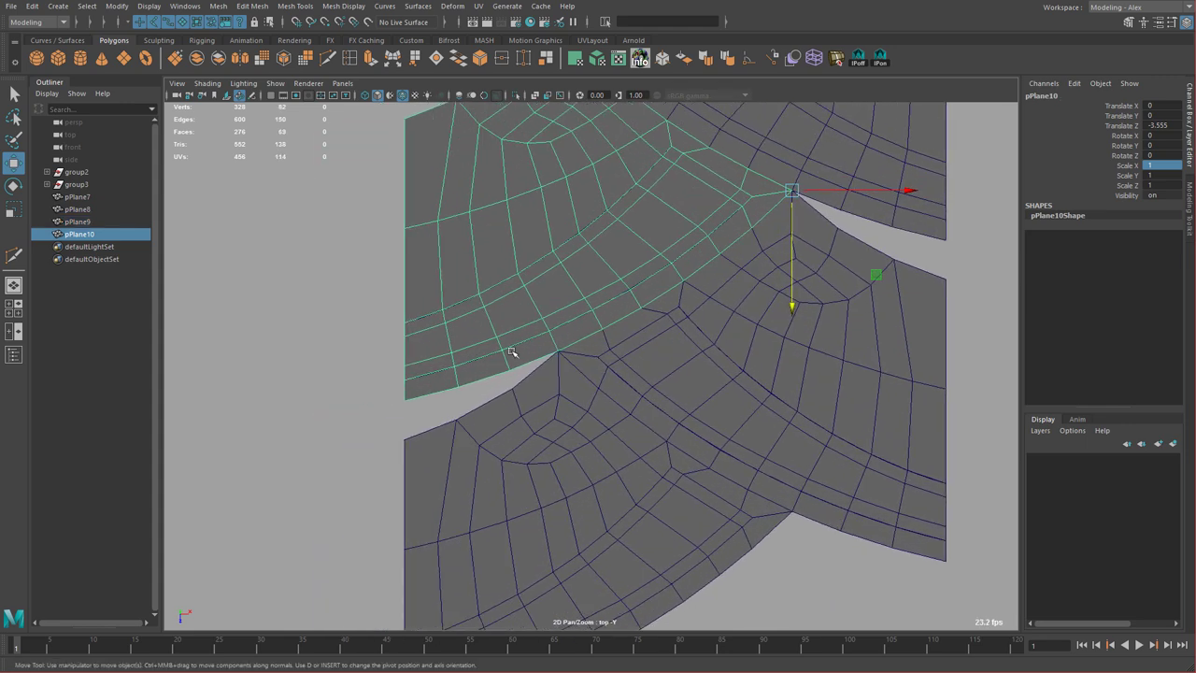
pyautogui.moveTo(513, 352); pyautogui.dragTo(485, 358, button='right')
pyautogui.moveTo(497, 355); pyautogui.dragTo(455, 419)
pyautogui.press('v')
pyautogui.press('v')
pyautogui.moveTo(387, 395); pyautogui.dragTo(405, 438)
pyautogui.press('v')
# Delete the other three pieces, then duplicate the adjusted piece and mirror the copy with a Scale X of -1.
pyautogui.keyDown('alt'); pyautogui.moveTo(673, 436); pyautogui.dragTo(631, 315, button='right'); pyautogui.keyUp('alt')
pyautogui.press('q')
pyautogui.click(679, 327)
pyautogui.keyDown('shift'); pyautogui.click(676, 280); pyautogui.keyUp('shift')
pyautogui.keyDown('shift'); pyautogui.click(593, 410); pyautogui.keyUp('shift')
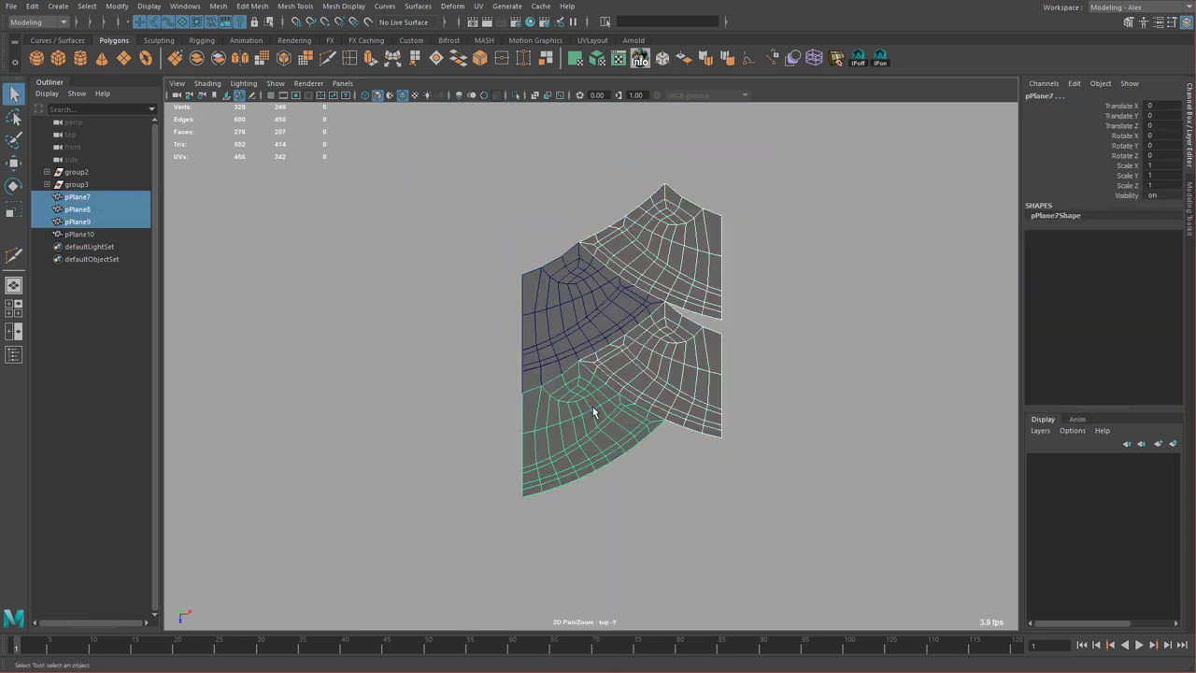
pyautogui.press('Delete')
pyautogui.click(608, 324)
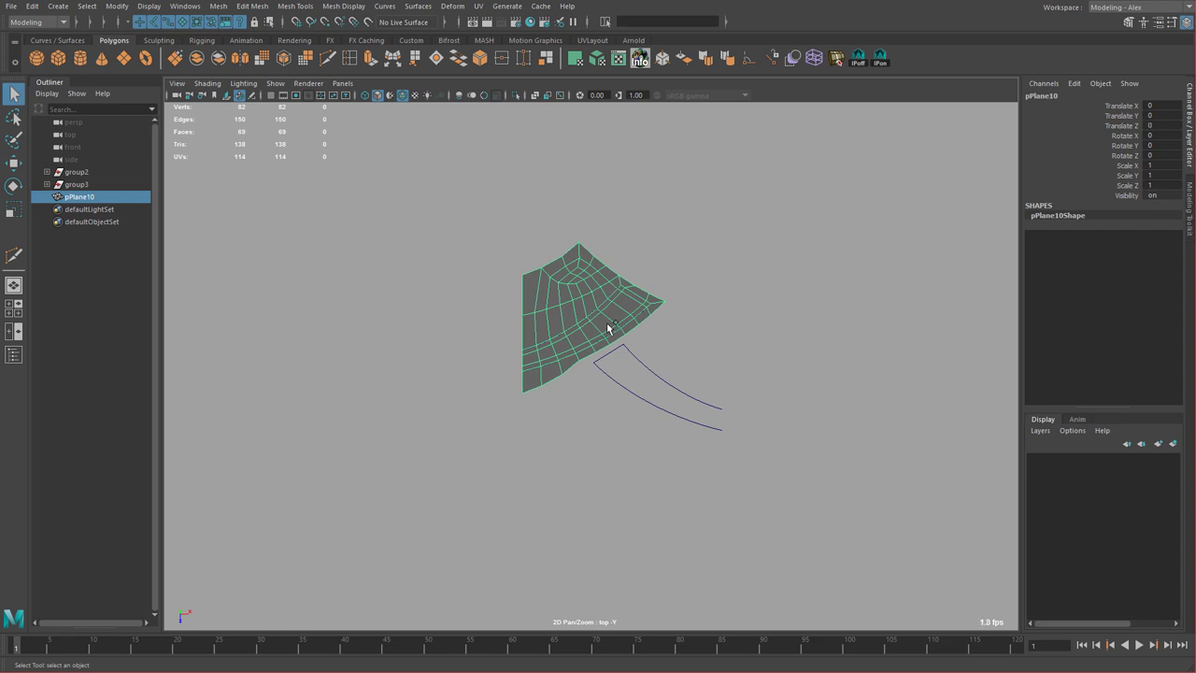
pyautogui.hotkey('ctrl', 'd')
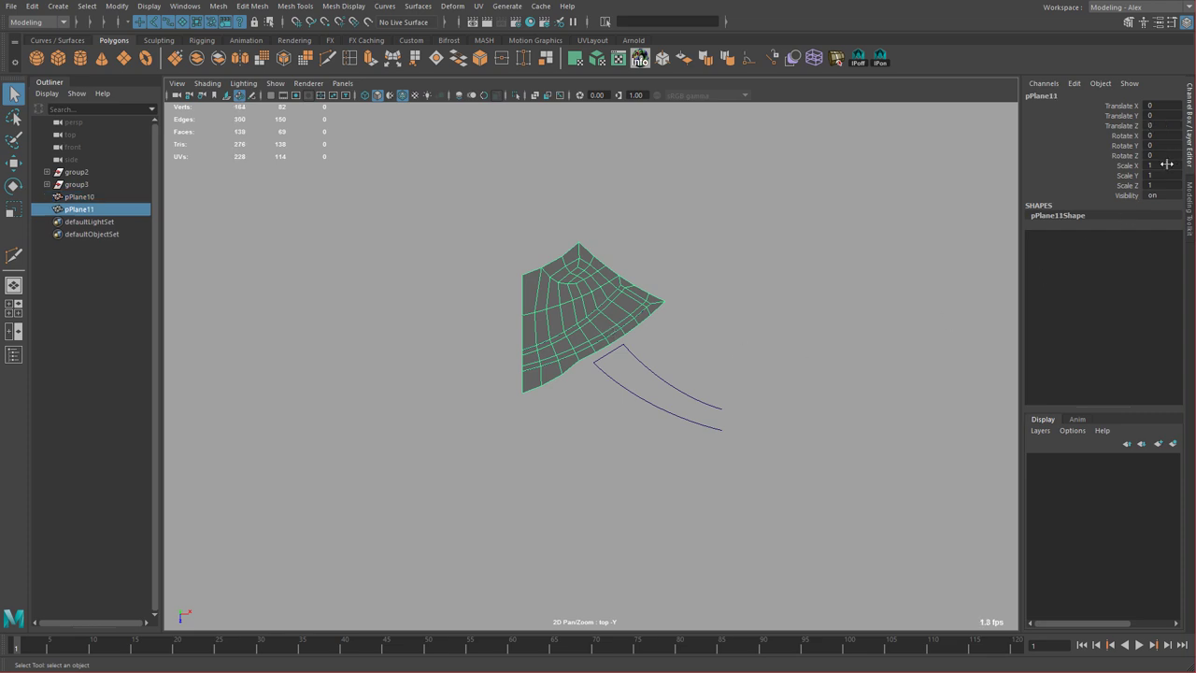
pyautogui.press('Return')
# Move the mirrored copy down along Z and vertex-snap its top peak to the original piece's right corner.
pyautogui.keyDown('alt'); pyautogui.moveTo(601, 278); pyautogui.dragTo(822, 355, button='right'); pyautogui.keyUp('alt')
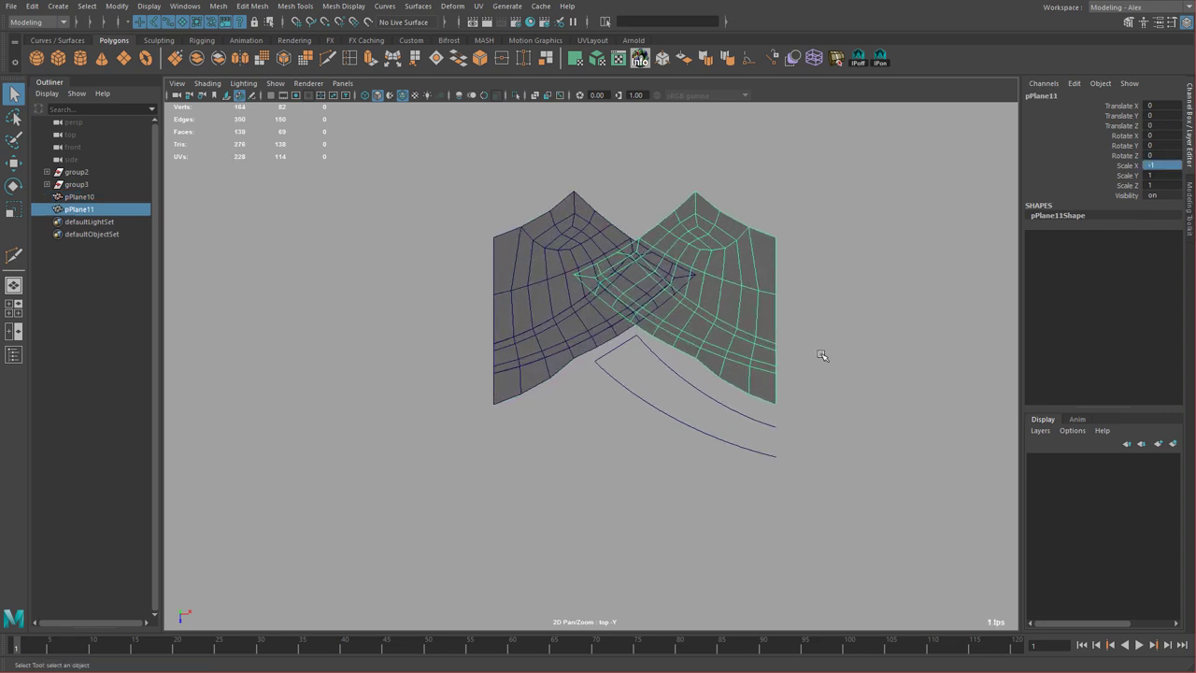
pyautogui.press('w')
pyautogui.keyDown('shift'); pyautogui.moveTo(743, 271); pyautogui.dragTo(742, 413, button='middle'); pyautogui.keyUp('shift')
pyautogui.press('d')
pyautogui.press('v')
pyautogui.middleClick(698, 337)
pyautogui.click(697, 365)
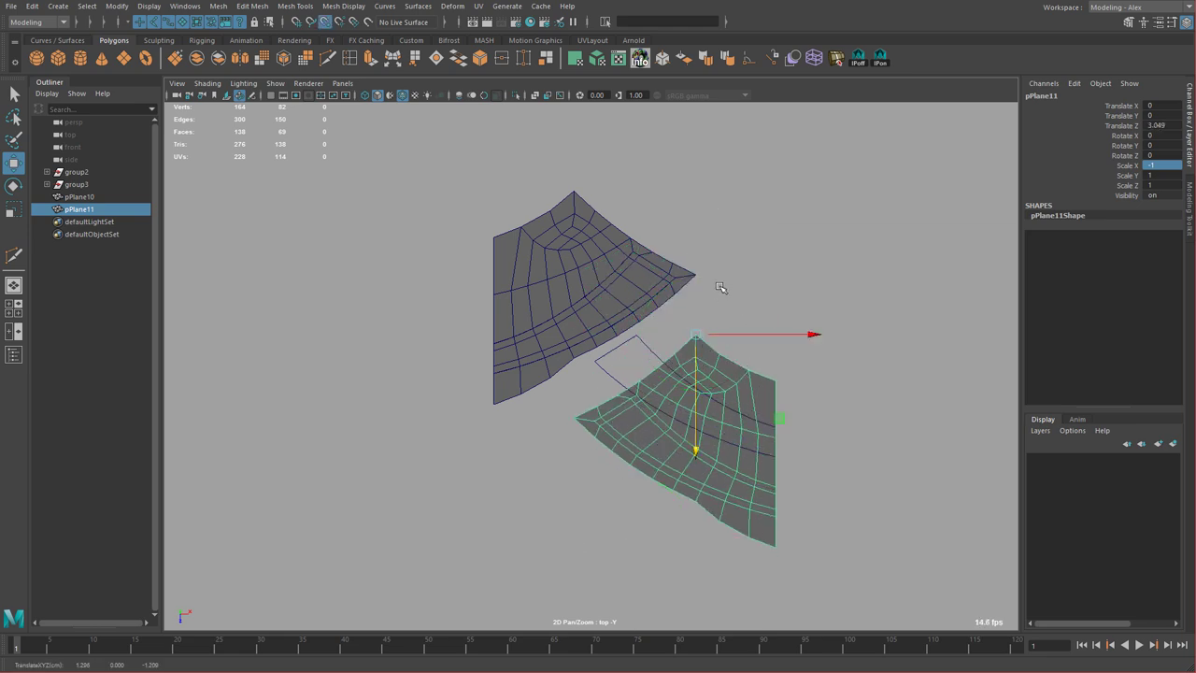
pyautogui.middleClick(698, 277)
# Duplicate both pieces together and vertex-snap the new pair directly below the first pair along Z.
pyautogui.keyDown('shift'); pyautogui.click(623, 309); pyautogui.keyUp('shift')
pyautogui.hotkey('ctrl', 'd')
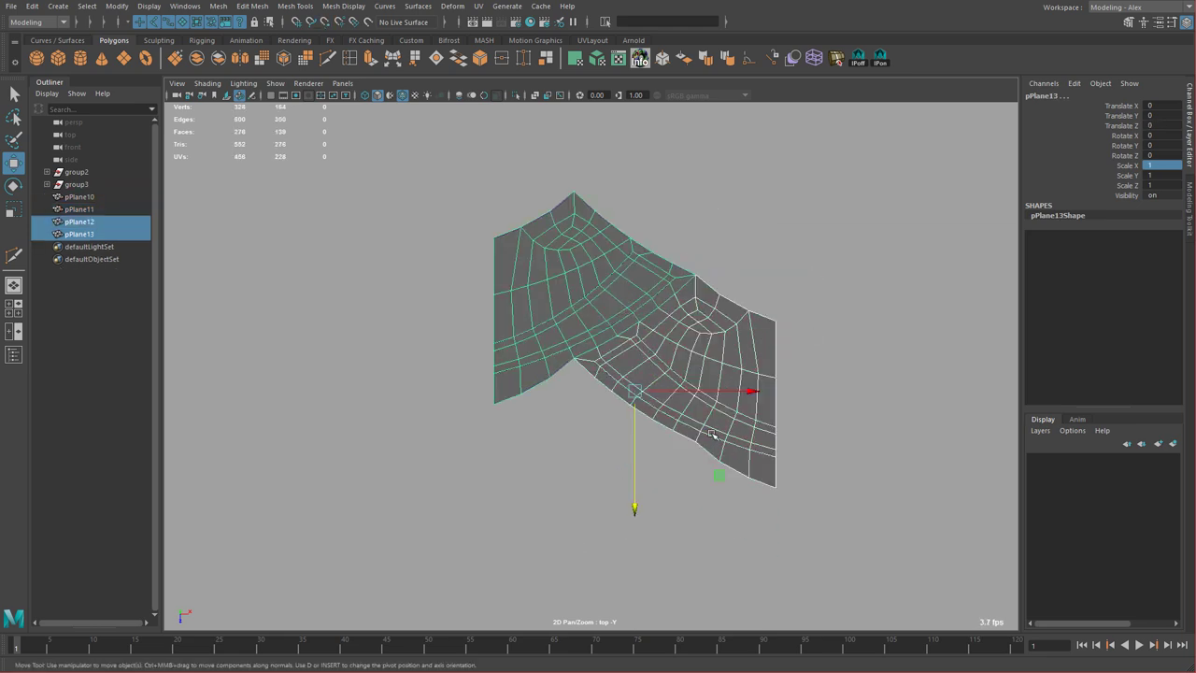
pyautogui.keyDown('alt'); pyautogui.moveTo(716, 452); pyautogui.dragTo(715, 562, button='middle'); pyautogui.keyUp('alt')
pyautogui.press('d')
pyautogui.press('v')
pyautogui.middleClick(733, 370)
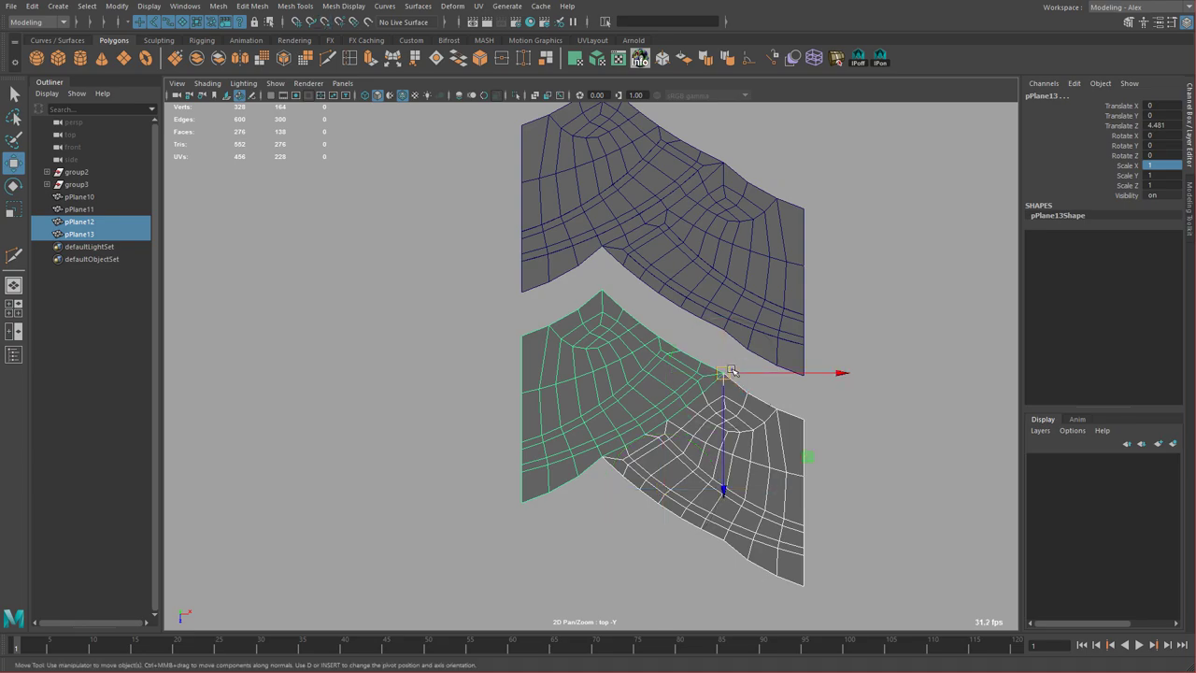
pyautogui.moveTo(722, 397); pyautogui.dragTo(726, 331, button='middle')
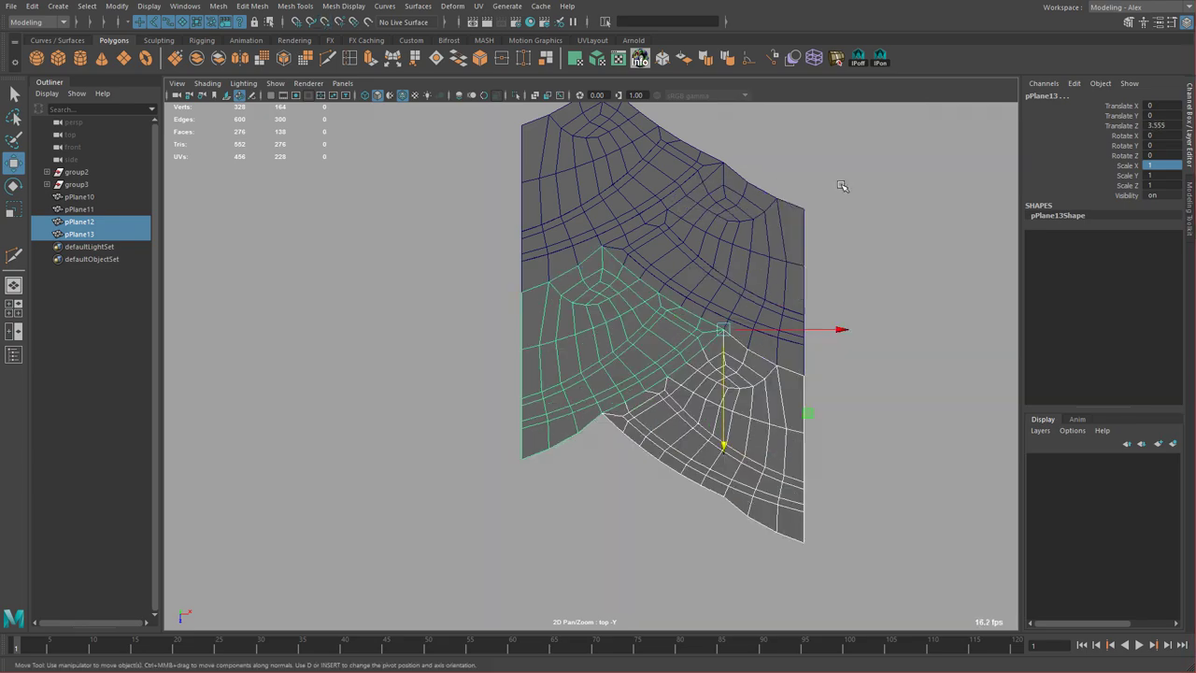
# Combine all four pieces into one mesh and merge its vertices with a Distance Threshold of 0.01.
pyautogui.press('space')
pyautogui.press('space')
pyautogui.keyDown('alt'); pyautogui.moveTo(818, 299); pyautogui.dragTo(887, 280); pyautogui.keyUp('alt')
pyautogui.keyDown('alt'); pyautogui.moveTo(887, 280); pyautogui.dragTo(924, 414, button='right'); pyautogui.keyUp('alt')
pyautogui.keyDown('alt'); pyautogui.moveTo(924, 414); pyautogui.dragTo(945, 403); pyautogui.keyUp('alt')
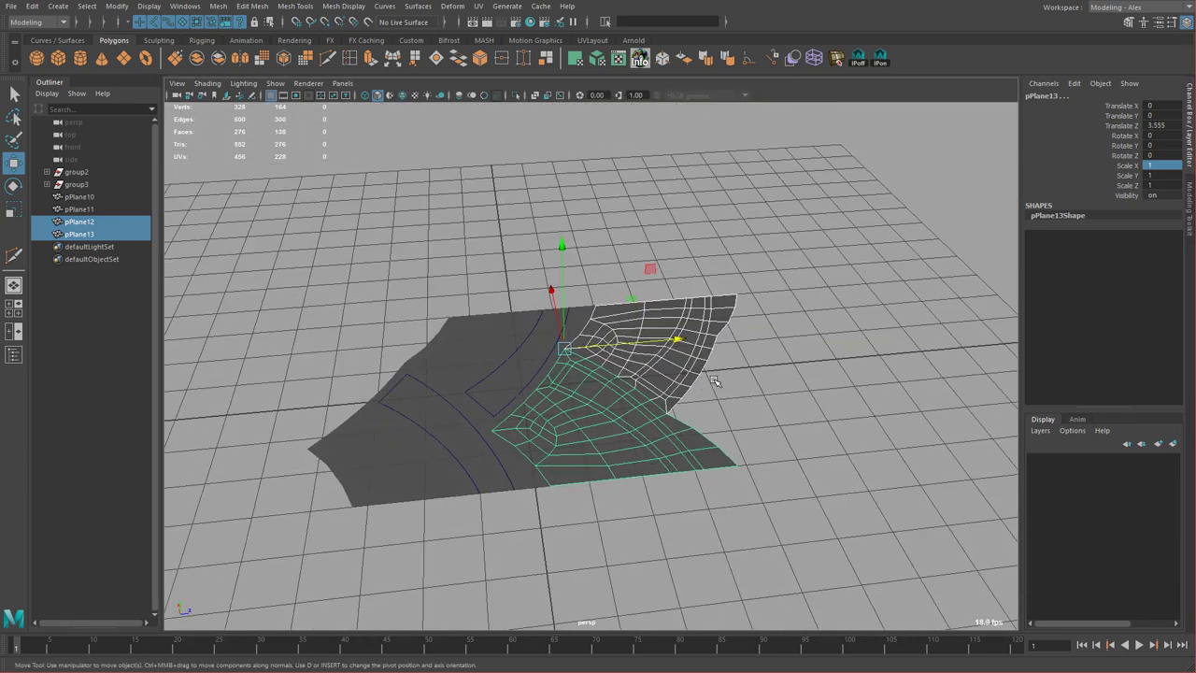
pyautogui.press('q')
pyautogui.keyDown('shift'); pyautogui.click(513, 362); pyautogui.keyUp('shift')
pyautogui.keyDown('shift'); pyautogui.click(629, 337); pyautogui.keyUp('shift')
pyautogui.keyDown('shift'); pyautogui.click(420, 444); pyautogui.keyUp('shift')
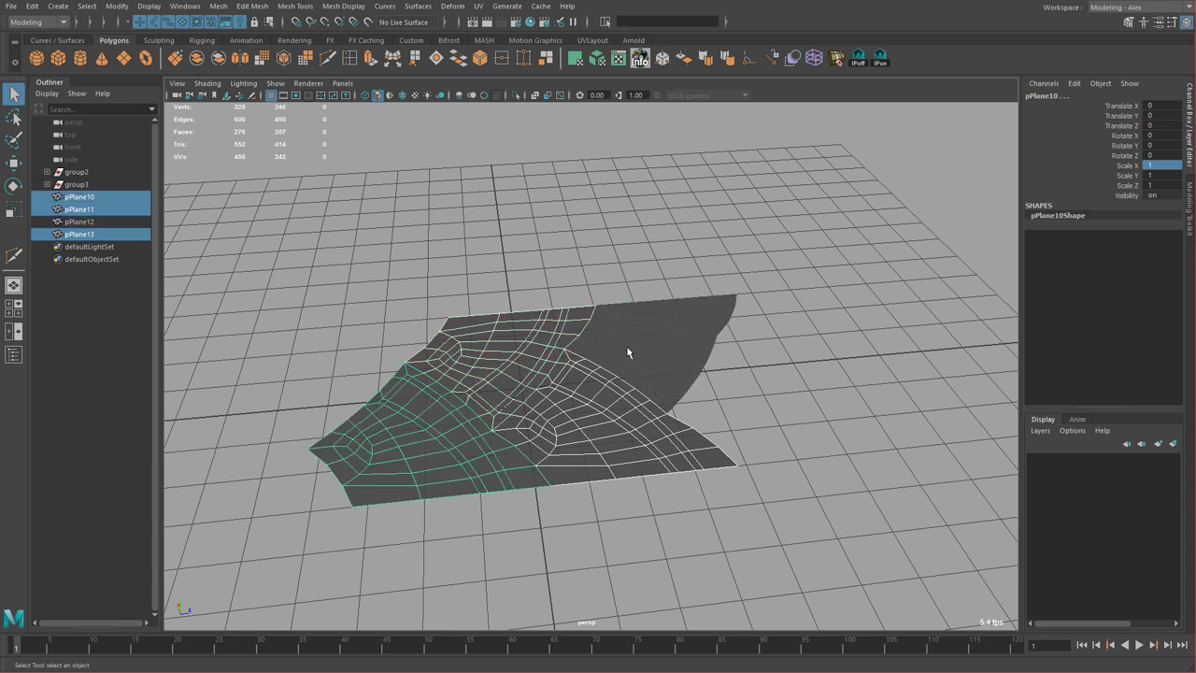
pyautogui.keyDown('shift'); pyautogui.click(627, 347); pyautogui.keyUp('shift')
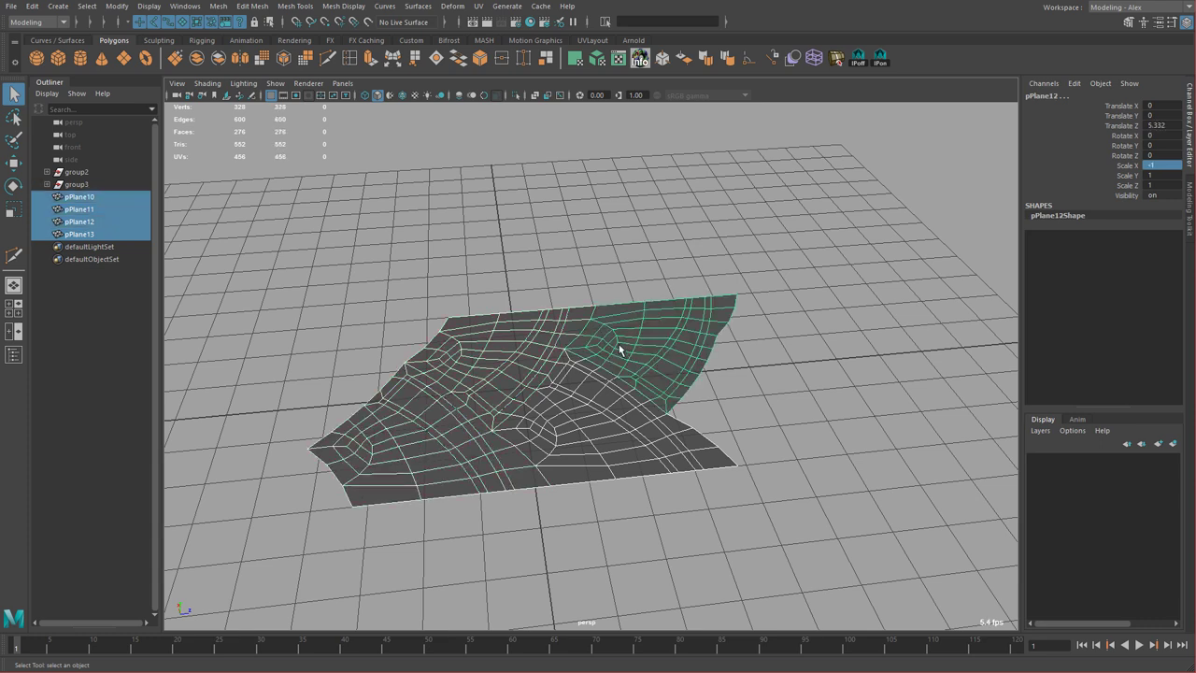
pyautogui.click(198, 60)
pyautogui.click(501, 58)
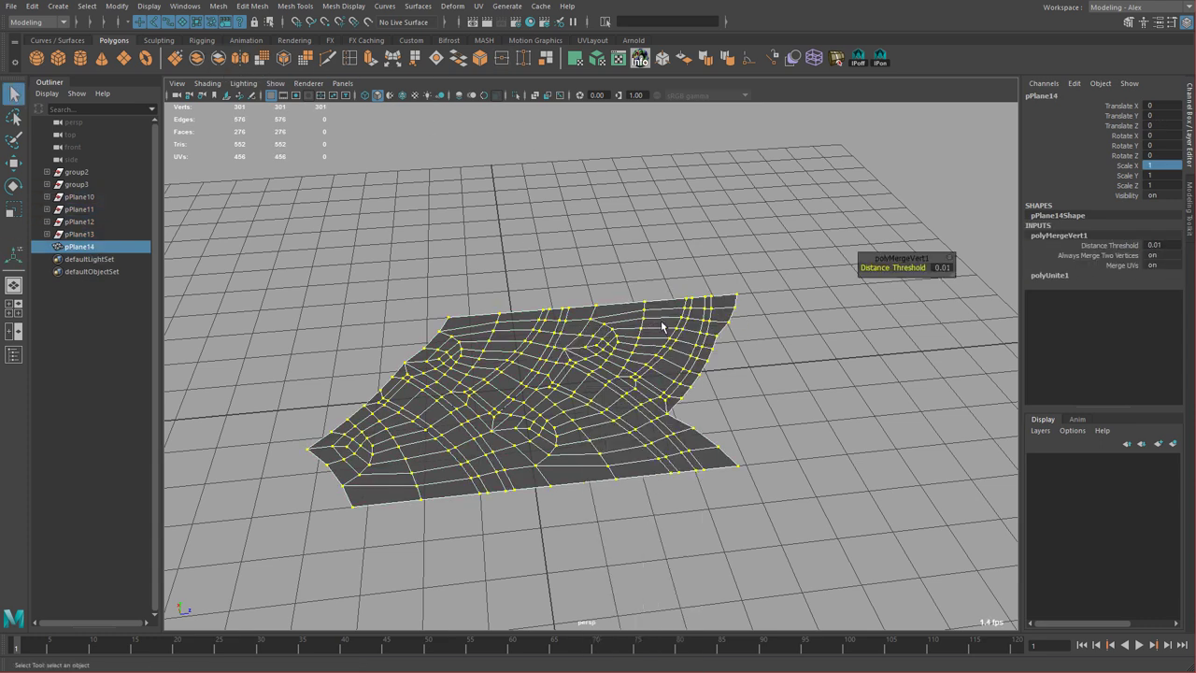
# Delete the combined mesh's construction history and remove the two leftover groups, group2 and group3.
pyautogui.press('F8')
pyautogui.hotkey('alt', 'shift', 'd')
pyautogui.keyDown('alt'); pyautogui.moveTo(658, 338); pyautogui.dragTo(606, 350); pyautogui.keyUp('alt')
pyautogui.keyDown('alt'); pyautogui.moveTo(523, 333); pyautogui.dragTo(453, 322, button='right'); pyautogui.keyUp('alt')
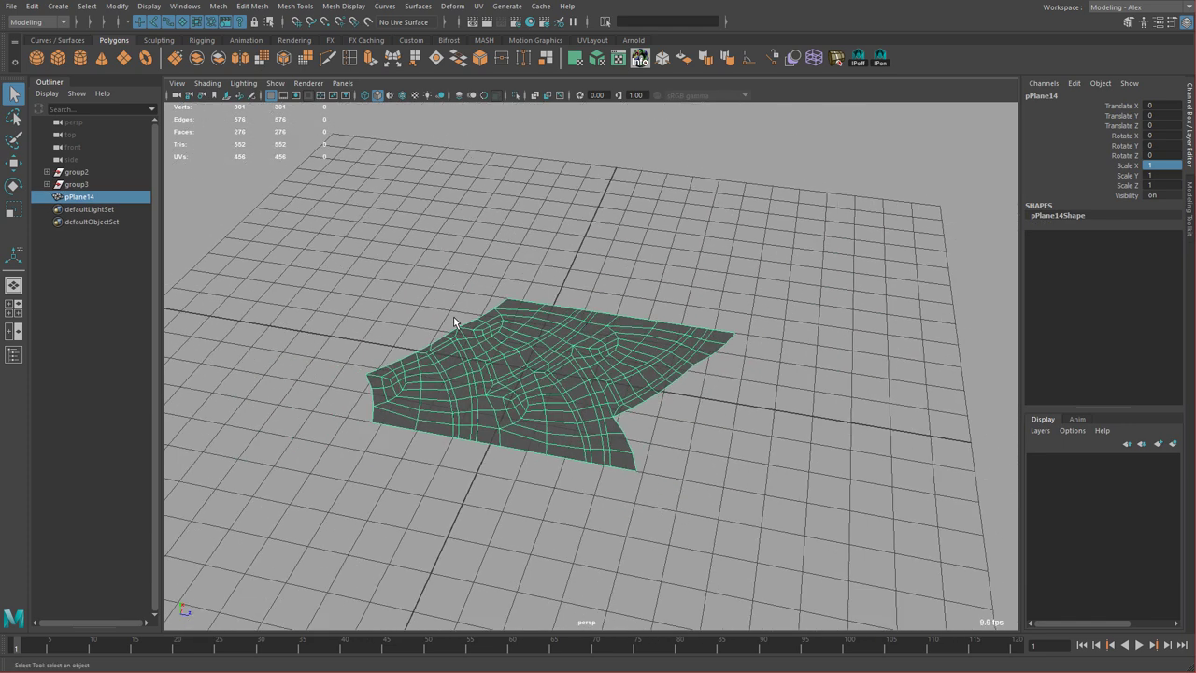
pyautogui.keyDown('shift'); pyautogui.moveTo(454, 322); pyautogui.dragTo(851, 556); pyautogui.keyUp('shift')
pyautogui.moveTo(86, 176); pyautogui.dragTo(87, 185)
pyautogui.press('Delete')
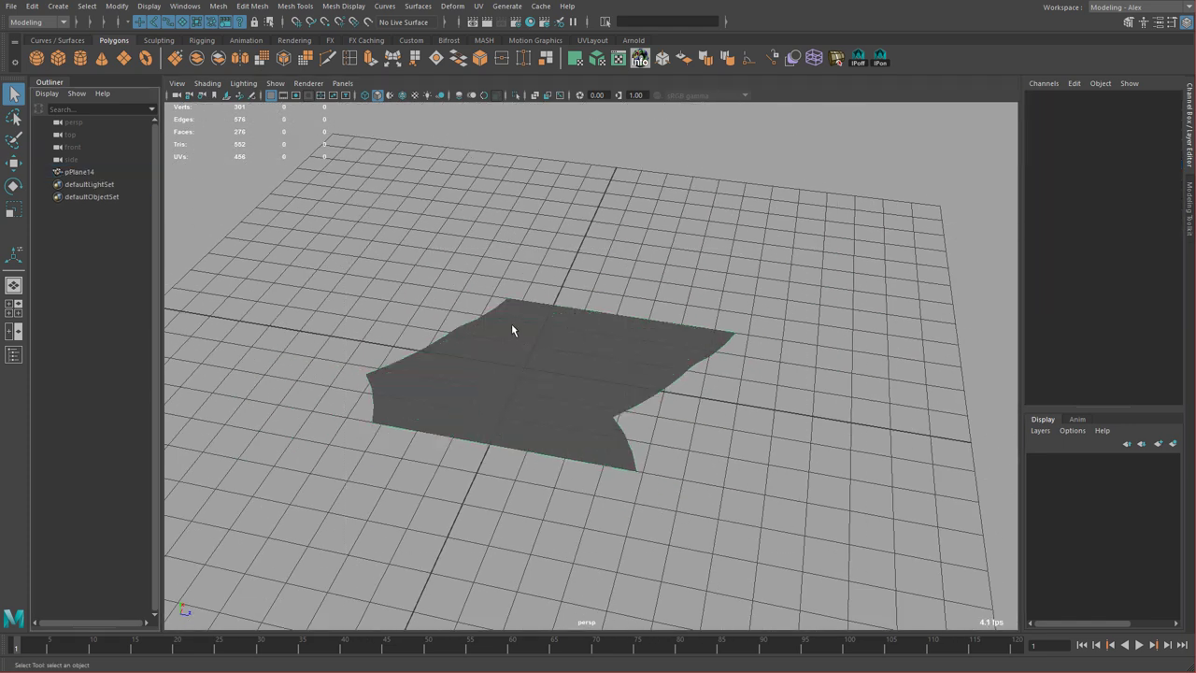
# Select the central face strips running along all four curved branches of the combined mesh.
pyautogui.click(511, 325)
pyautogui.keyDown('alt'); pyautogui.moveTo(510, 327); pyautogui.dragTo(504, 349); pyautogui.keyUp('alt')
pyautogui.keyDown('alt'); pyautogui.moveTo(504, 350); pyautogui.dragTo(553, 346, button='right'); pyautogui.keyUp('alt')
pyautogui.moveTo(365, 341); pyautogui.dragTo(365, 376, button='right')
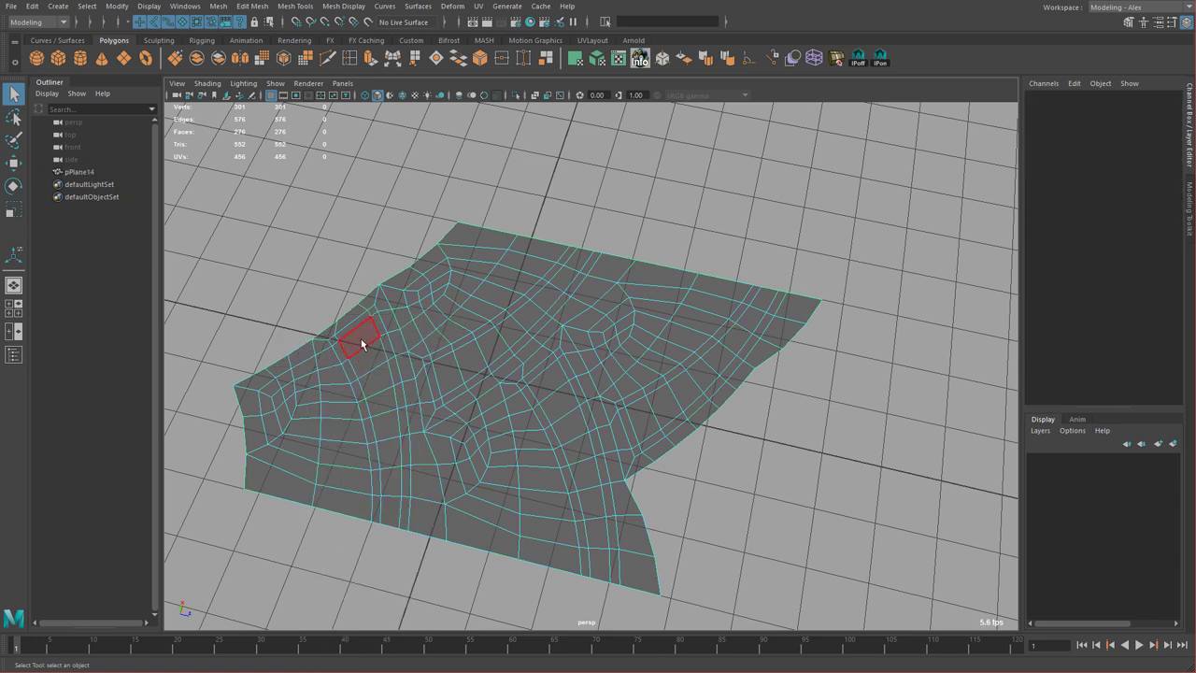
pyautogui.click(361, 342)
pyautogui.keyDown('shift'); pyautogui.doubleClick(391, 517); pyautogui.keyUp('shift')
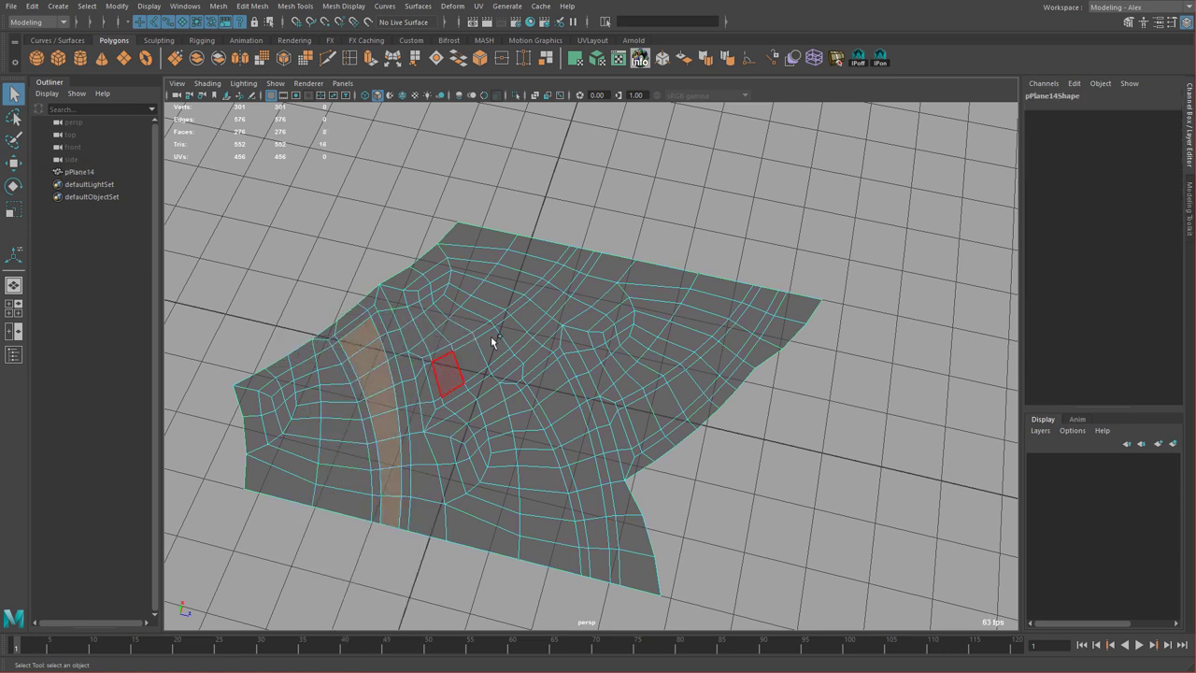
pyautogui.keyDown('shift'); pyautogui.click(451, 374); pyautogui.keyUp('shift')
pyautogui.keyDown('shift'); pyautogui.doubleClick(582, 261); pyautogui.keyUp('shift')
pyautogui.keyDown('shift'); pyautogui.click(764, 303); pyautogui.keyUp('shift')
pyautogui.keyDown('shift'); pyautogui.doubleClick(641, 430); pyautogui.keyUp('shift')
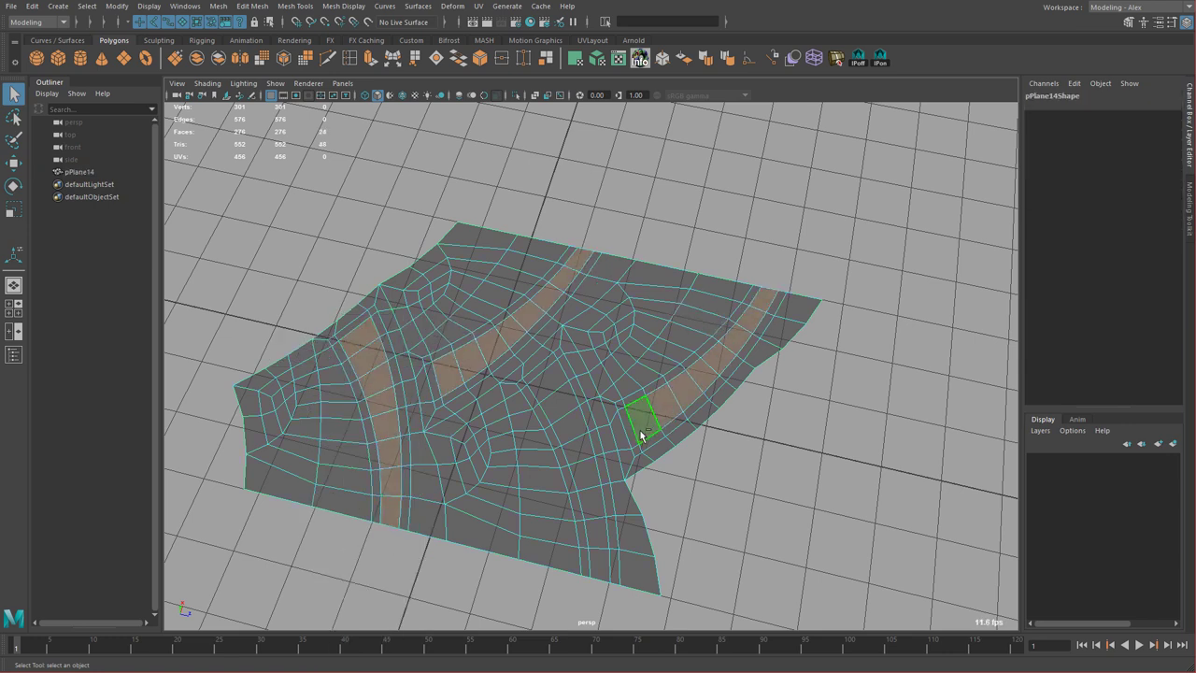
pyautogui.keyDown('shift'); pyautogui.click(597, 572); pyautogui.keyUp('shift')
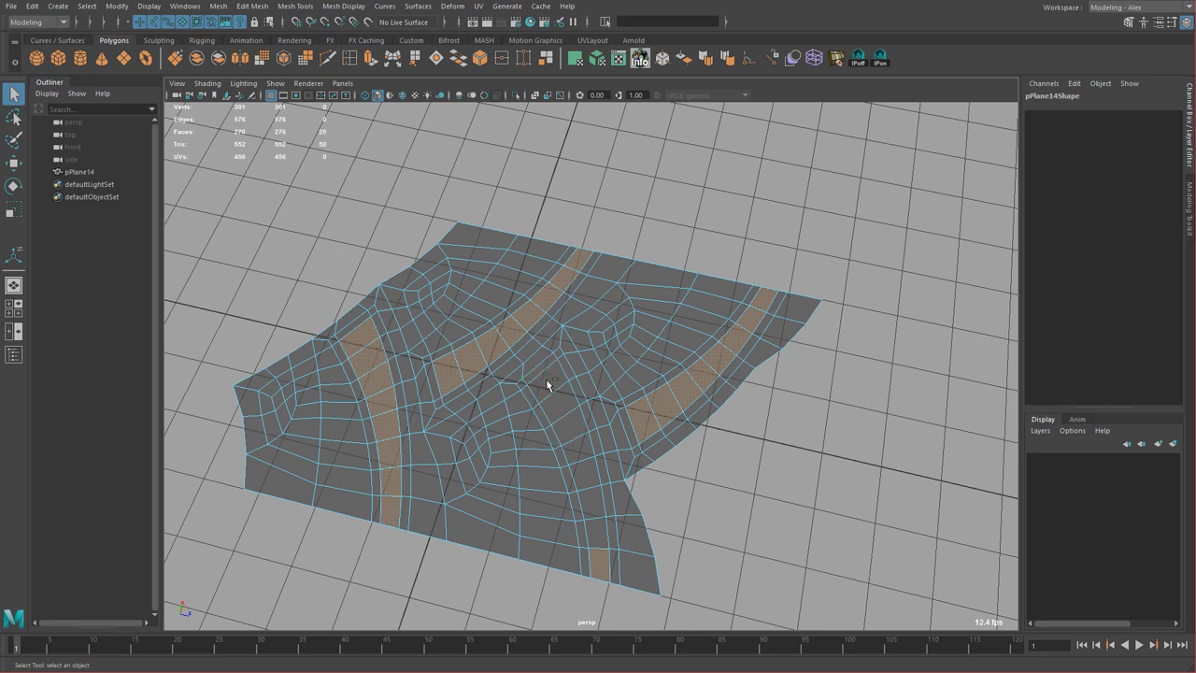
pyautogui.keyDown('shift'); pyautogui.doubleClick(601, 536); pyautogui.keyUp('shift')
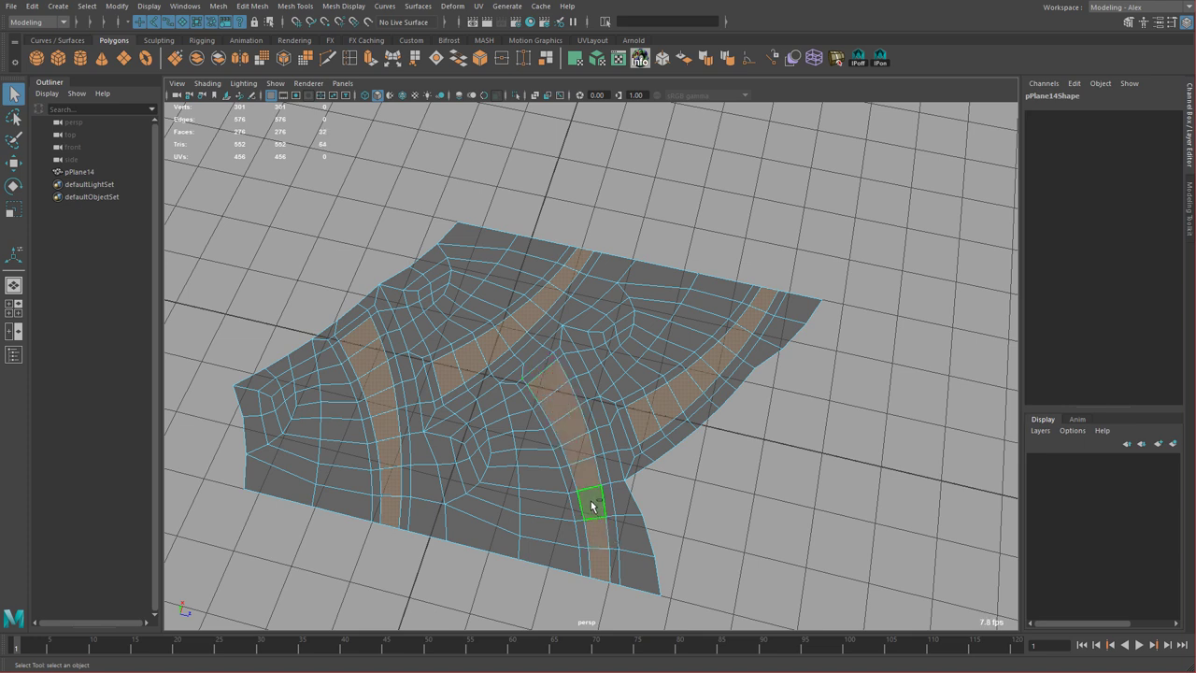
# Grow the branch face selection by one ring and raise the selected faces upward along Y.
pyautogui.hotkey('shift', '.')
pyautogui.keyDown('alt'); pyautogui.moveTo(591, 426); pyautogui.dragTo(591, 355); pyautogui.keyUp('alt')
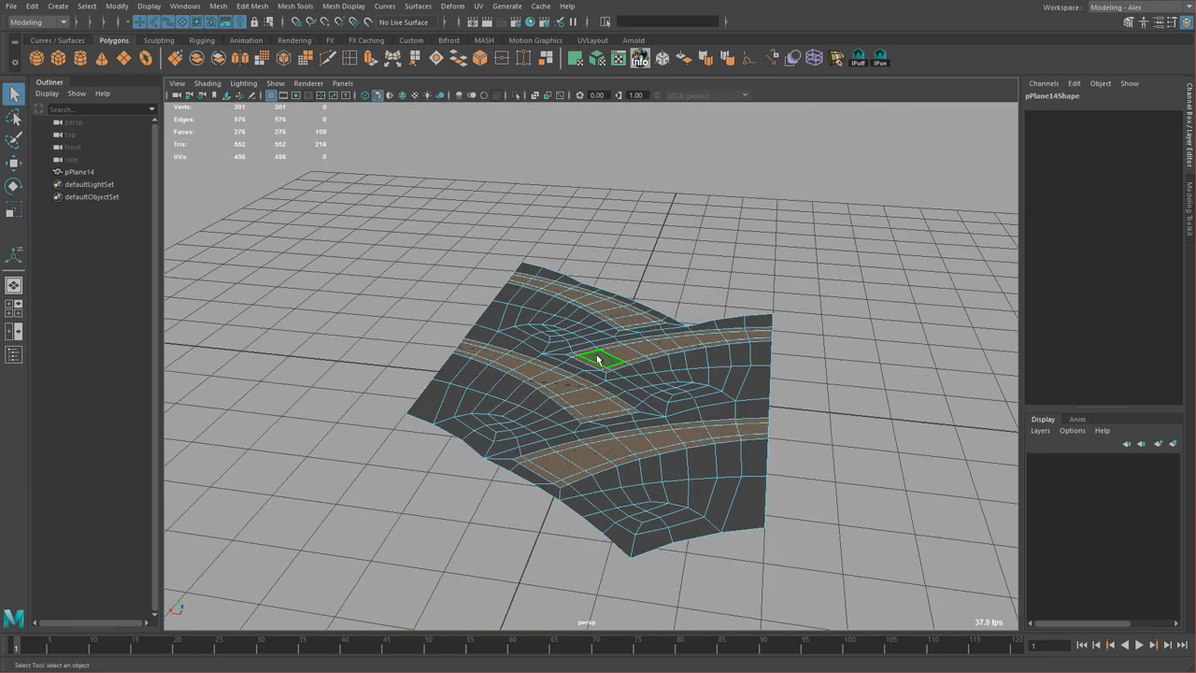
pyautogui.keyDown('alt'); pyautogui.moveTo(612, 399); pyautogui.dragTo(625, 367); pyautogui.keyUp('alt')
pyautogui.press('w')
pyautogui.moveTo(614, 287); pyautogui.dragTo(551, 323)
pyautogui.moveTo(707, 339); pyautogui.dragTo(704, 363, button='middle')
pyautogui.keyDown('alt'); pyautogui.moveTo(663, 376); pyautogui.dragTo(637, 425); pyautogui.keyUp('alt')
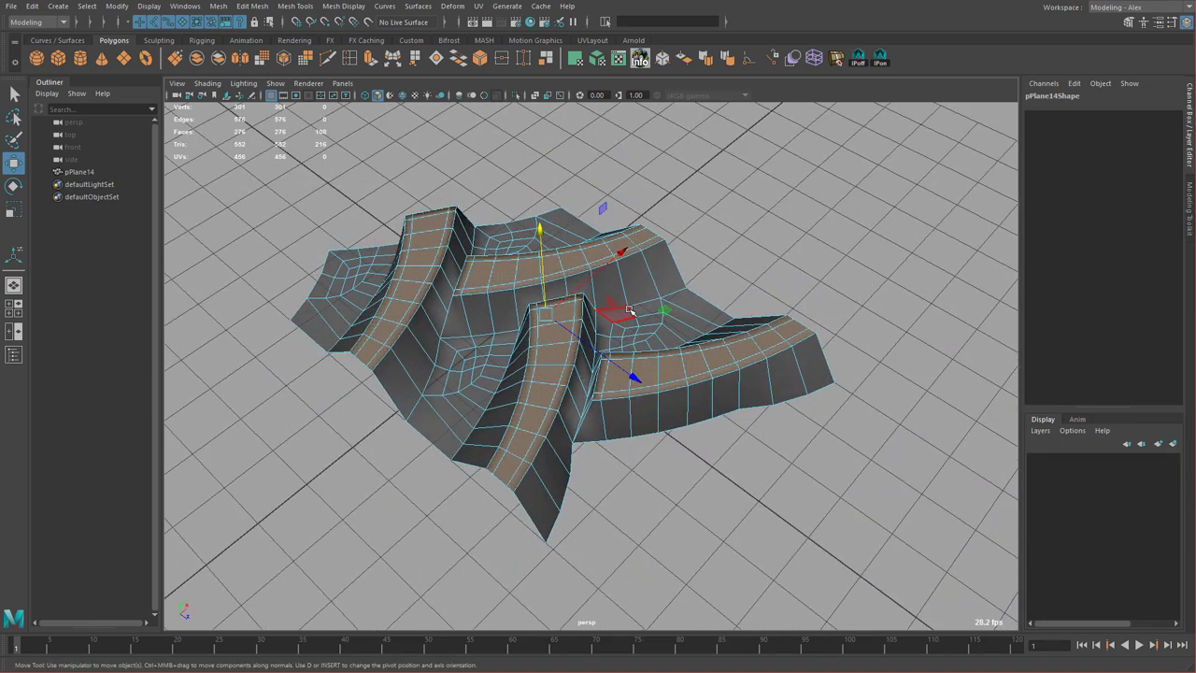
# Preview the combined mesh smoothed and examine the raised branches from several angles, then restore the unsmoothed display.
pyautogui.moveTo(628, 310); pyautogui.dragTo(648, 291, button='right')
pyautogui.press('3')
pyautogui.click(773, 266)
pyautogui.keyDown('alt'); pyautogui.moveTo(761, 280); pyautogui.dragTo(729, 364); pyautogui.keyUp('alt')
pyautogui.keyDown('alt'); pyautogui.moveTo(729, 364); pyautogui.dragTo(572, 350, button='right'); pyautogui.keyUp('alt')
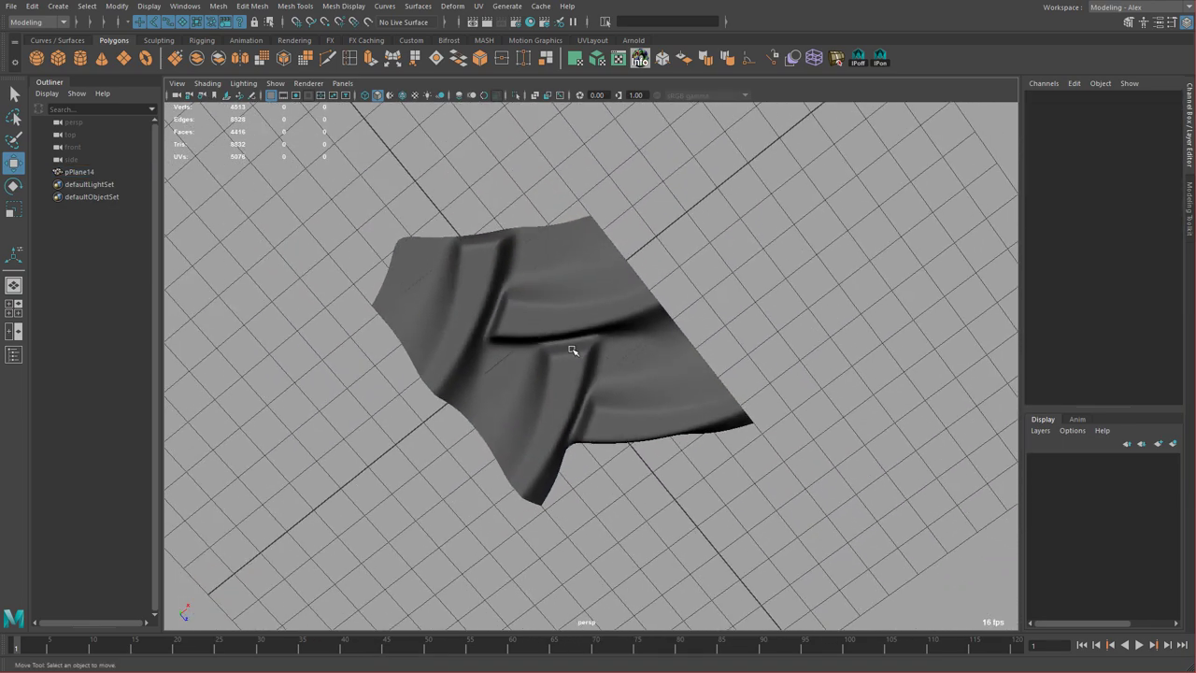
pyautogui.keyDown('alt'); pyautogui.moveTo(572, 351); pyautogui.dragTo(540, 422); pyautogui.keyUp('alt')
pyautogui.keyDown('alt'); pyautogui.moveTo(489, 352); pyautogui.dragTo(578, 333, button='right'); pyautogui.keyUp('alt')
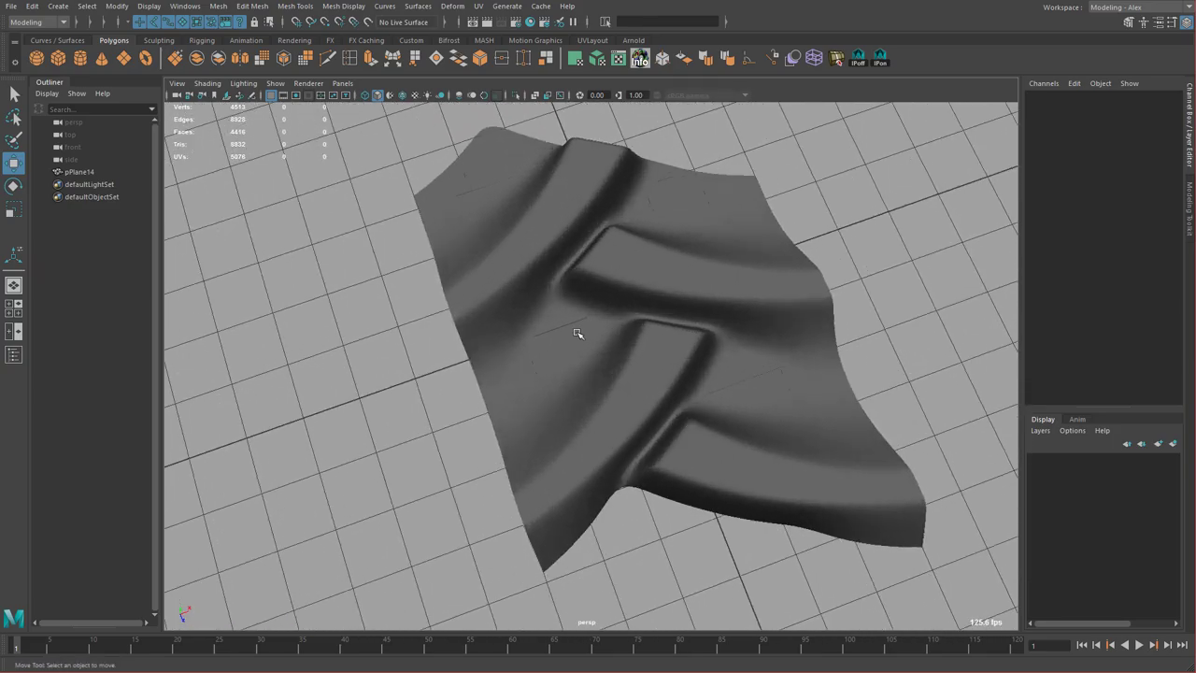
pyautogui.click(577, 334)
pyautogui.keyDown('alt'); pyautogui.moveTo(457, 447); pyautogui.dragTo(560, 413); pyautogui.keyUp('alt')
pyautogui.press('1')
pyautogui.keyDown('alt'); pyautogui.moveTo(593, 365); pyautogui.dragTo(700, 363); pyautogui.keyUp('alt')
# Try adding a lattice to the mesh's upper row of vertices in the front view.
pyautogui.press('space')
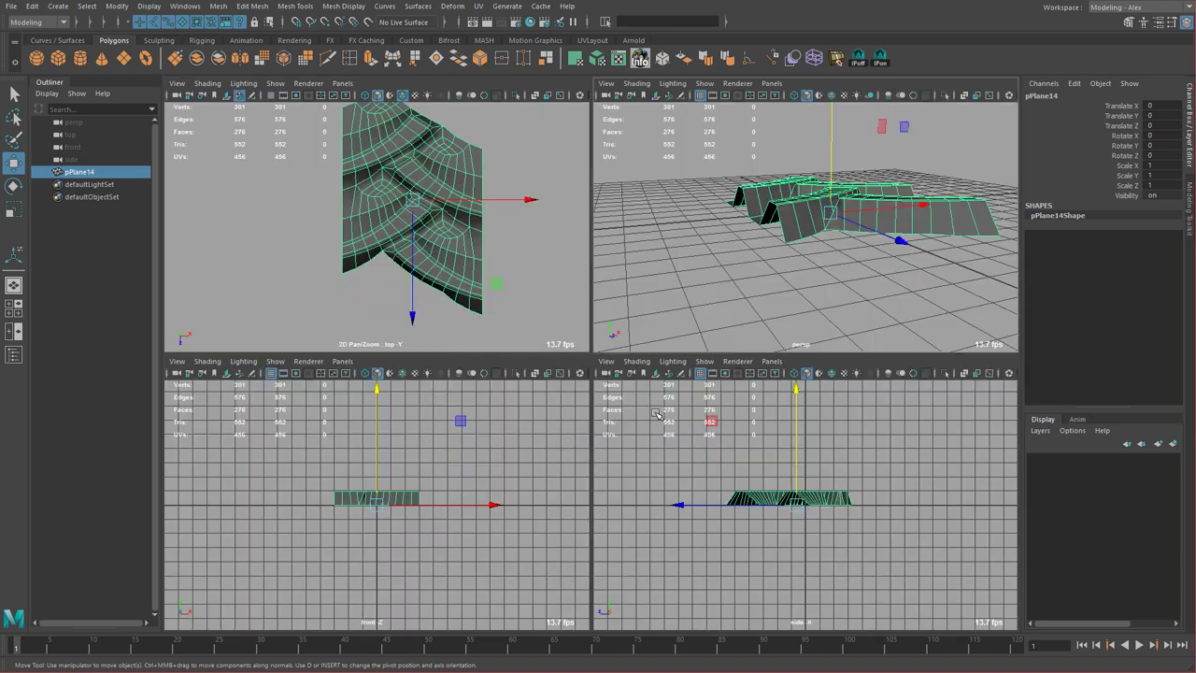
pyautogui.press('space')
pyautogui.rightClick(663, 310)
pyautogui.moveTo(663, 310); pyautogui.dragTo(399, 267, button='right')
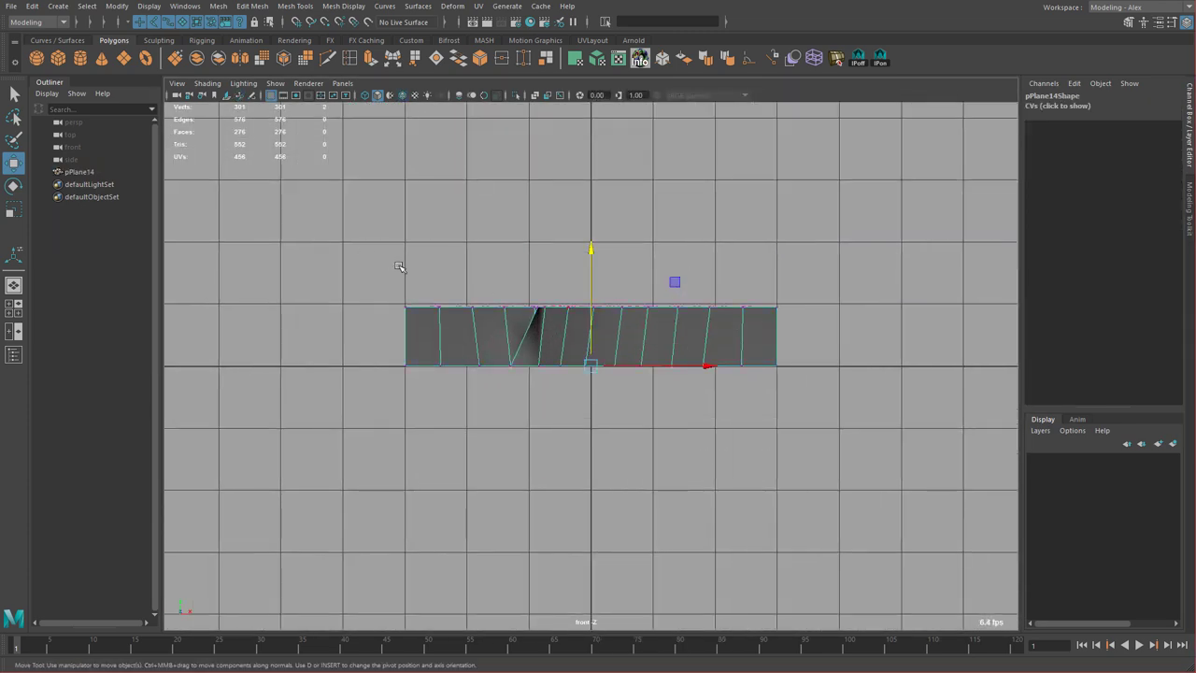
pyautogui.click(814, 58)
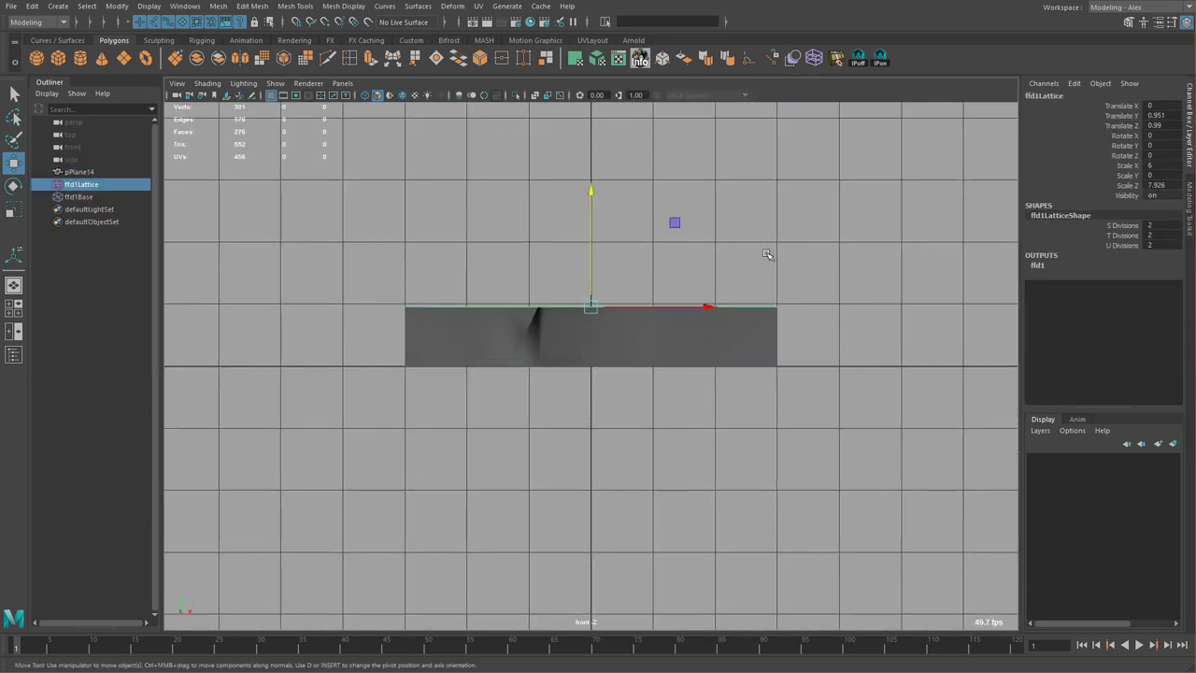
# Try adding a second lattice to the mesh's bottom row of vertices.
pyautogui.moveTo(719, 323); pyautogui.dragTo(684, 322, button='right')
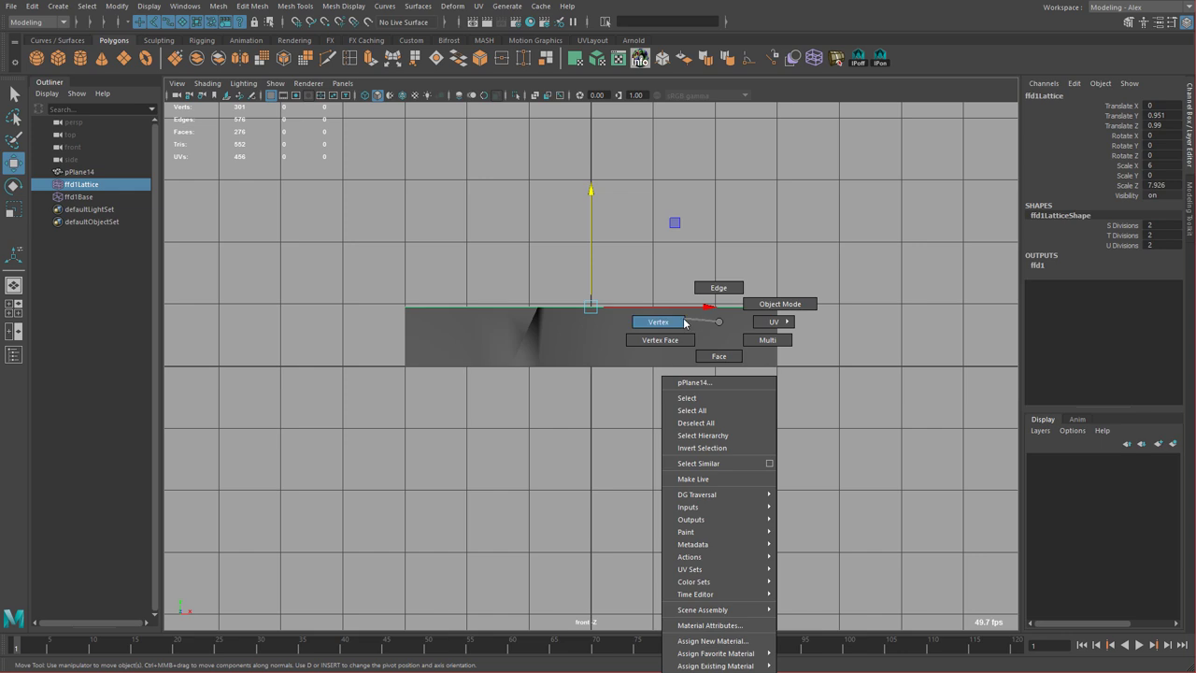
pyautogui.moveTo(674, 325); pyautogui.dragTo(584, 329, button='right')
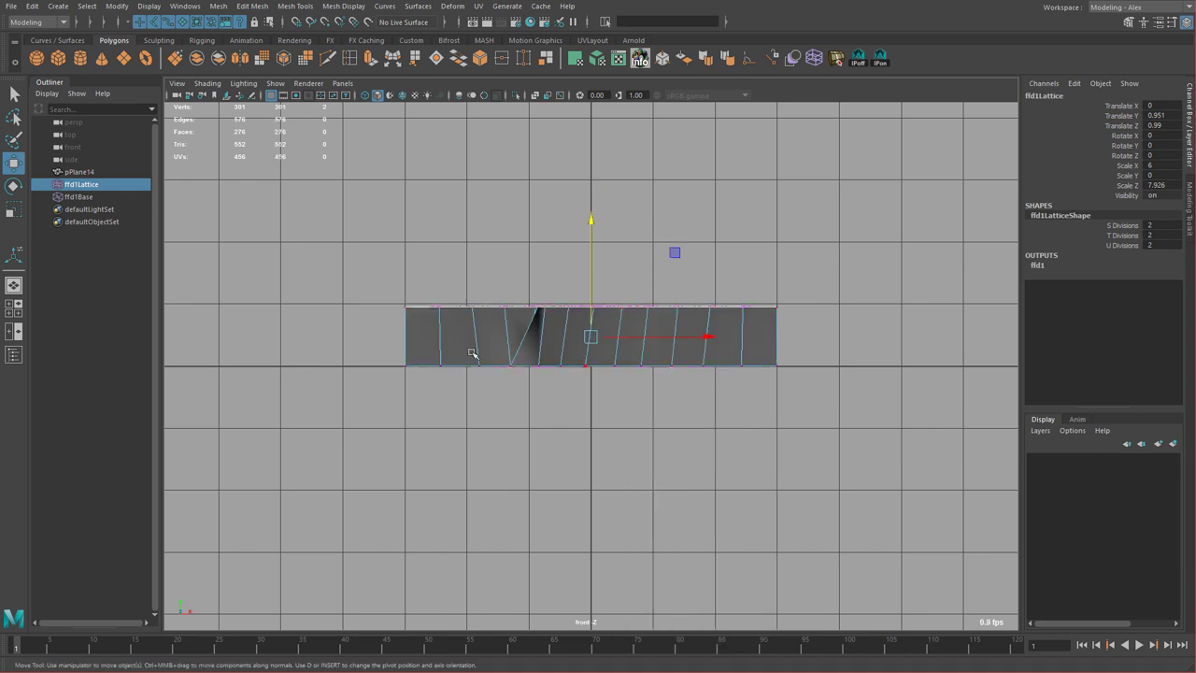
pyautogui.moveTo(341, 336); pyautogui.dragTo(955, 465)
pyautogui.click(816, 61)
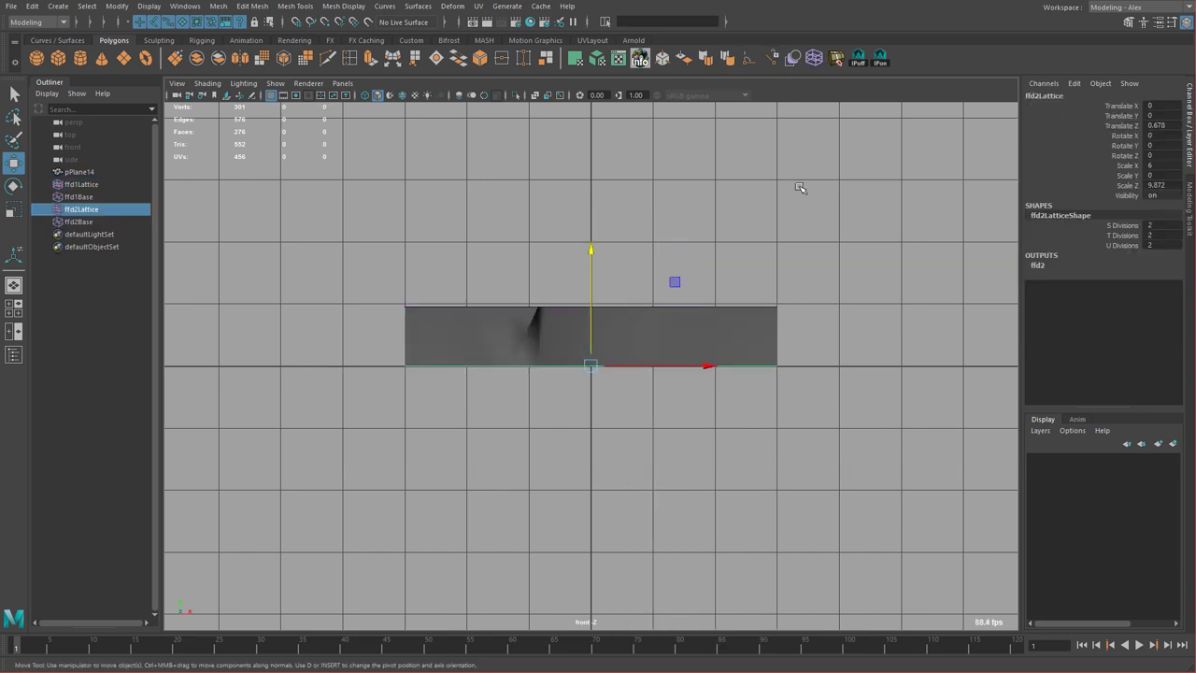
# Check the two lattices in the perspective view and undo their creation.
pyautogui.press('space')
pyautogui.press('space')
pyautogui.keyDown('alt'); pyautogui.moveTo(811, 328); pyautogui.dragTo(838, 389); pyautogui.keyUp('alt')
pyautogui.keyDown('alt'); pyautogui.moveTo(838, 389); pyautogui.dragTo(714, 369, button='right'); pyautogui.keyUp('alt')
pyautogui.keyDown('alt'); pyautogui.moveTo(715, 369); pyautogui.dragTo(658, 313); pyautogui.keyUp('alt')
pyautogui.hotkey('ctrl', 'z')
pyautogui.keyDown('alt'); pyautogui.moveTo(736, 406); pyautogui.dragTo(628, 315); pyautogui.keyUp('alt')
pyautogui.hotkey('ctrl', 'z')
pyautogui.hotkey('ctrl', 'z')
pyautogui.hotkey('ctrl', 'z')
pyautogui.hotkey('ctrl', 'z')
pyautogui.hotkey('ctrl', 'z')
# Select all vertices along the raised tops of the mesh's branches.
pyautogui.moveTo(626, 315); pyautogui.dragTo(566, 314, button='right')
pyautogui.keyDown('alt'); pyautogui.moveTo(551, 323); pyautogui.dragTo(531, 305); pyautogui.keyUp('alt')
pyautogui.moveTo(459, 269); pyautogui.dragTo(863, 321)
pyautogui.keyDown('alt'); pyautogui.moveTo(798, 320); pyautogui.dragTo(833, 351); pyautogui.keyUp('alt')
# Try adding a lattice to the selected upper vertices with the current lattice settings, then undo it.
pyautogui.click(812, 56)
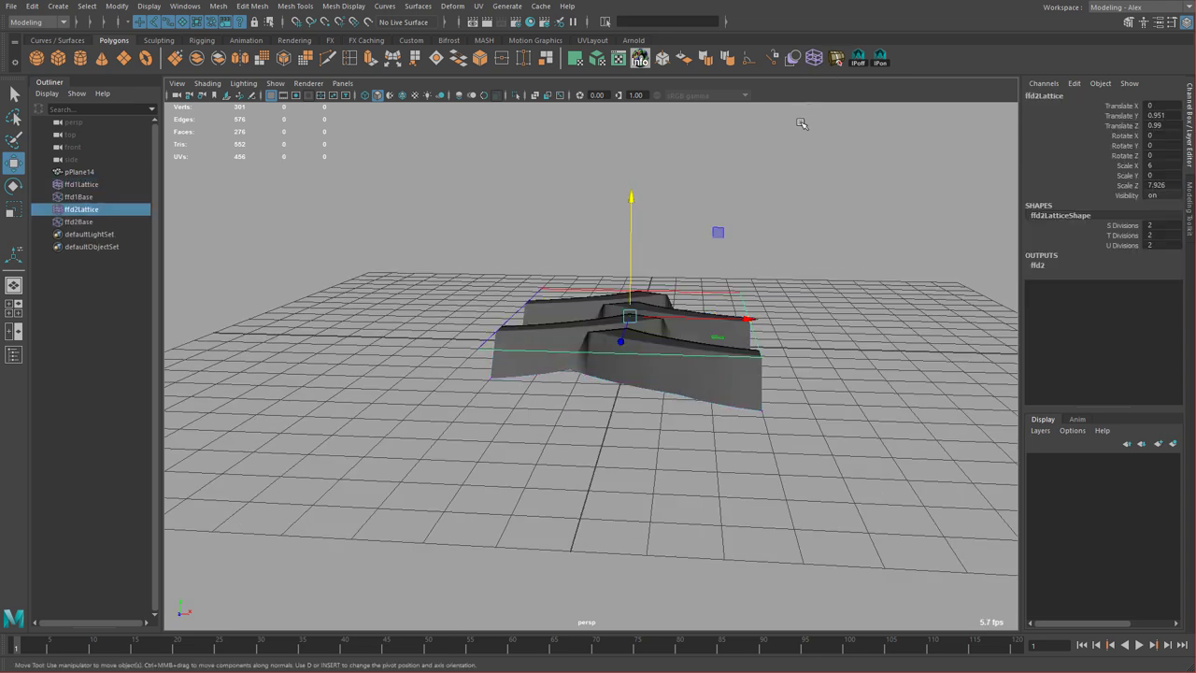
pyautogui.keyDown('alt'); pyautogui.moveTo(821, 259); pyautogui.dragTo(800, 264); pyautogui.keyUp('alt')
pyautogui.hotkey('ctrl', 'z')
pyautogui.hotkey('ctrl', 'z')
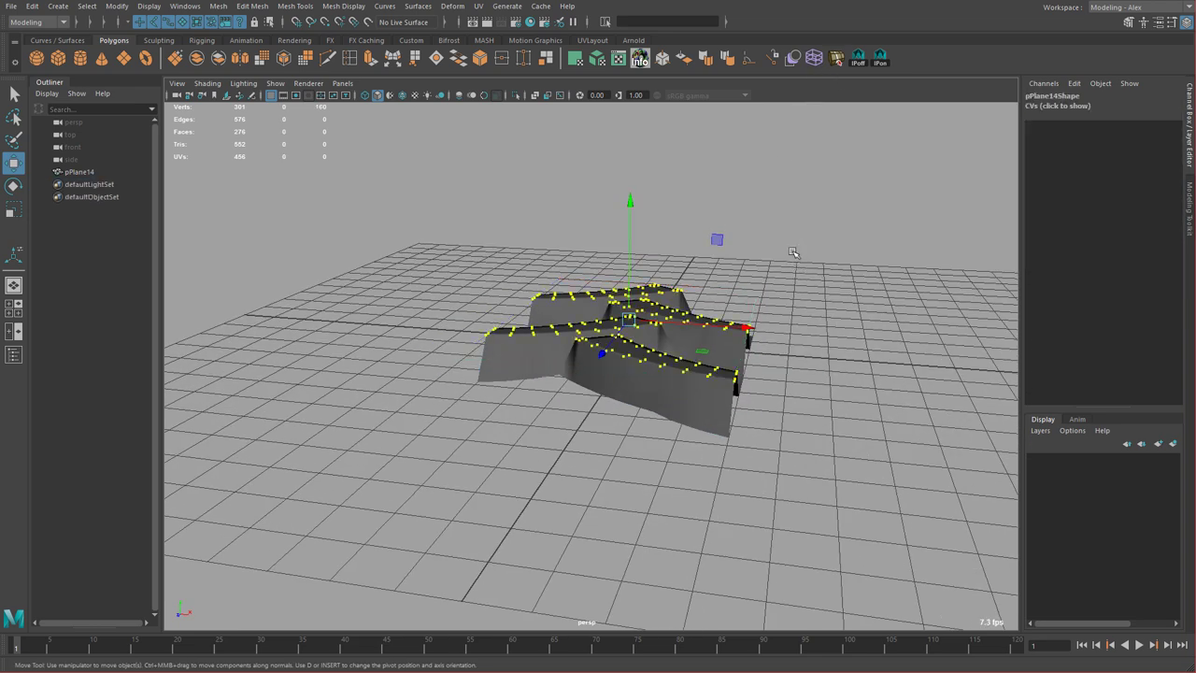
# Create a lattice on the selected upper vertices with divisions 2, 2, 2 and local divisions 30, 30, 30.
pyautogui.keyDown('alt'); pyautogui.moveTo(793, 253); pyautogui.dragTo(747, 260, button='middle'); pyautogui.keyUp('alt')
pyautogui.press('space')
pyautogui.click(897, 250)
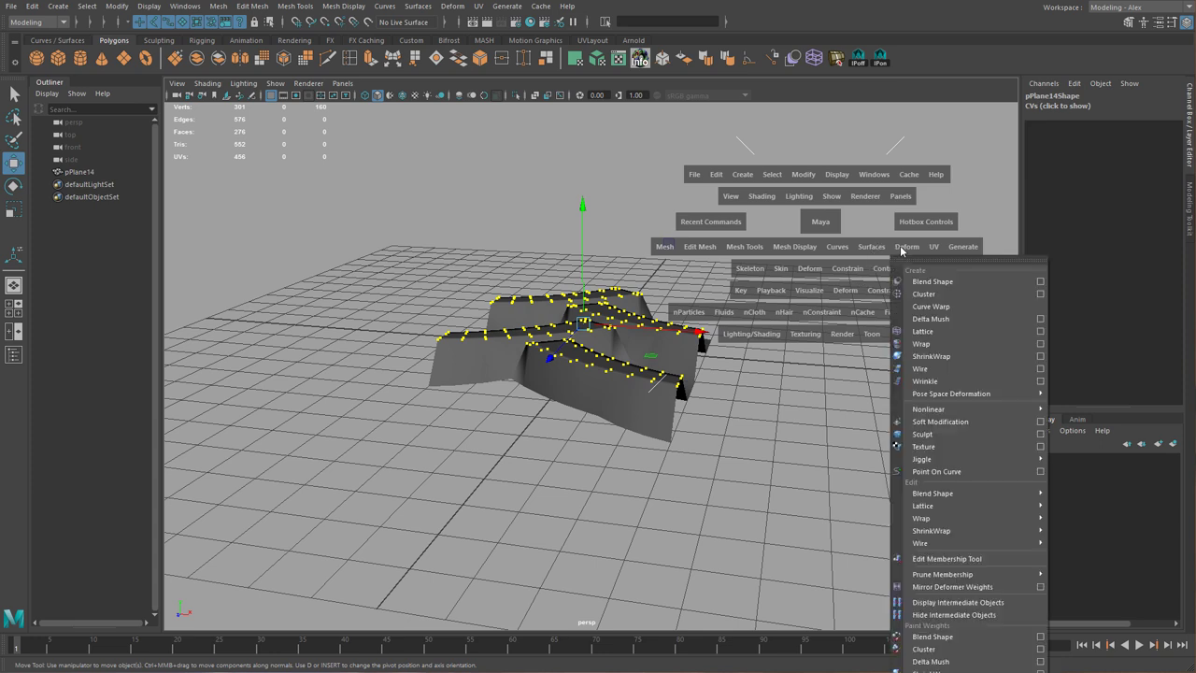
pyautogui.click(1039, 332)
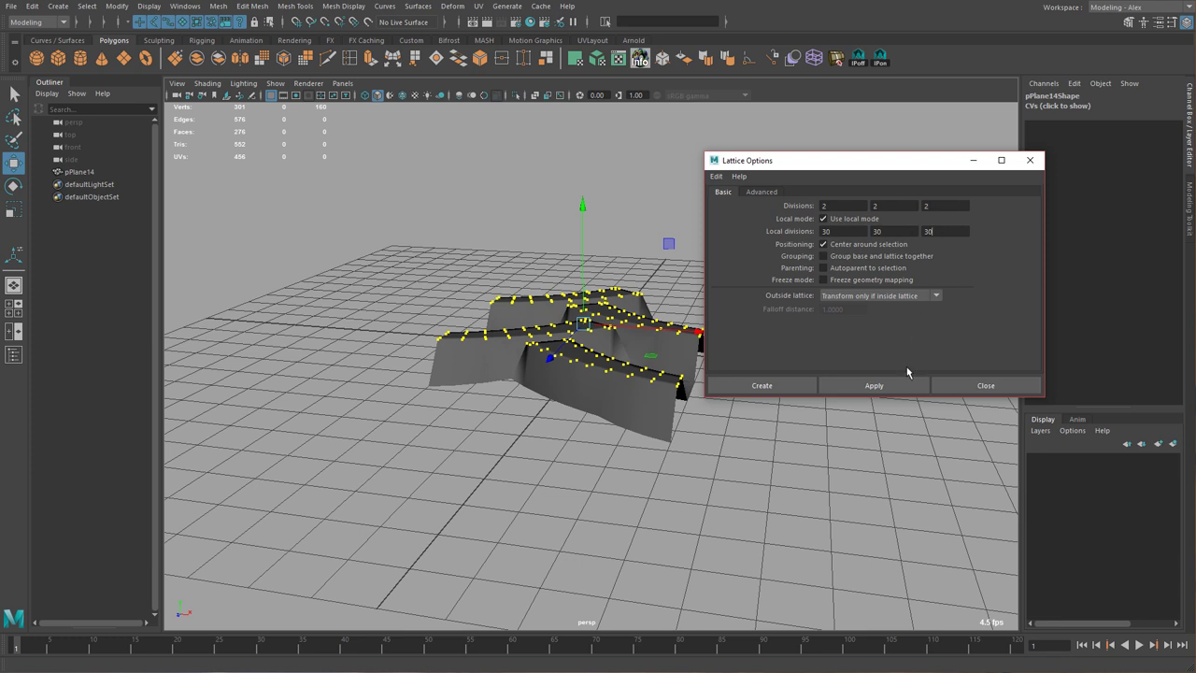
pyautogui.click(914, 384)
pyautogui.click(955, 384)
# Select the mesh's lower vertices and repeat the lattice creation on them.
pyautogui.click(644, 397)
pyautogui.keyDown('alt'); pyautogui.moveTo(645, 397); pyautogui.dragTo(655, 337); pyautogui.keyUp('alt')
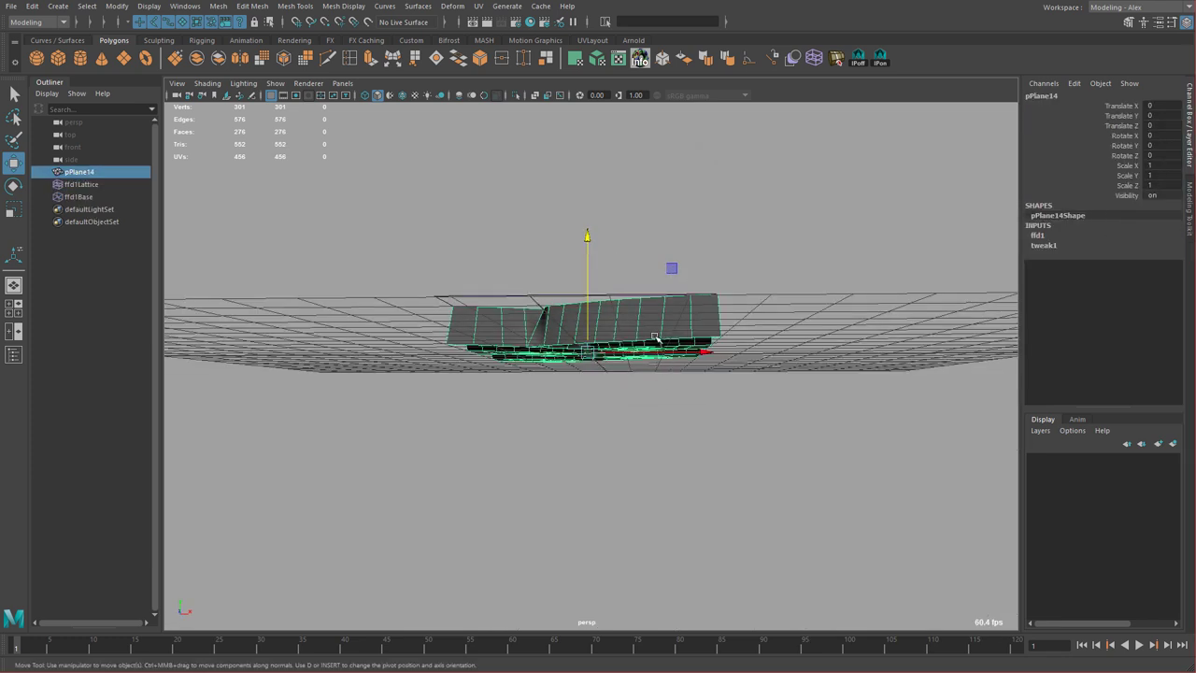
pyautogui.moveTo(655, 312); pyautogui.dragTo(598, 311, button='right')
pyautogui.keyDown('alt'); pyautogui.moveTo(572, 314); pyautogui.dragTo(560, 354); pyautogui.keyUp('alt')
pyautogui.moveTo(411, 343); pyautogui.dragTo(848, 454)
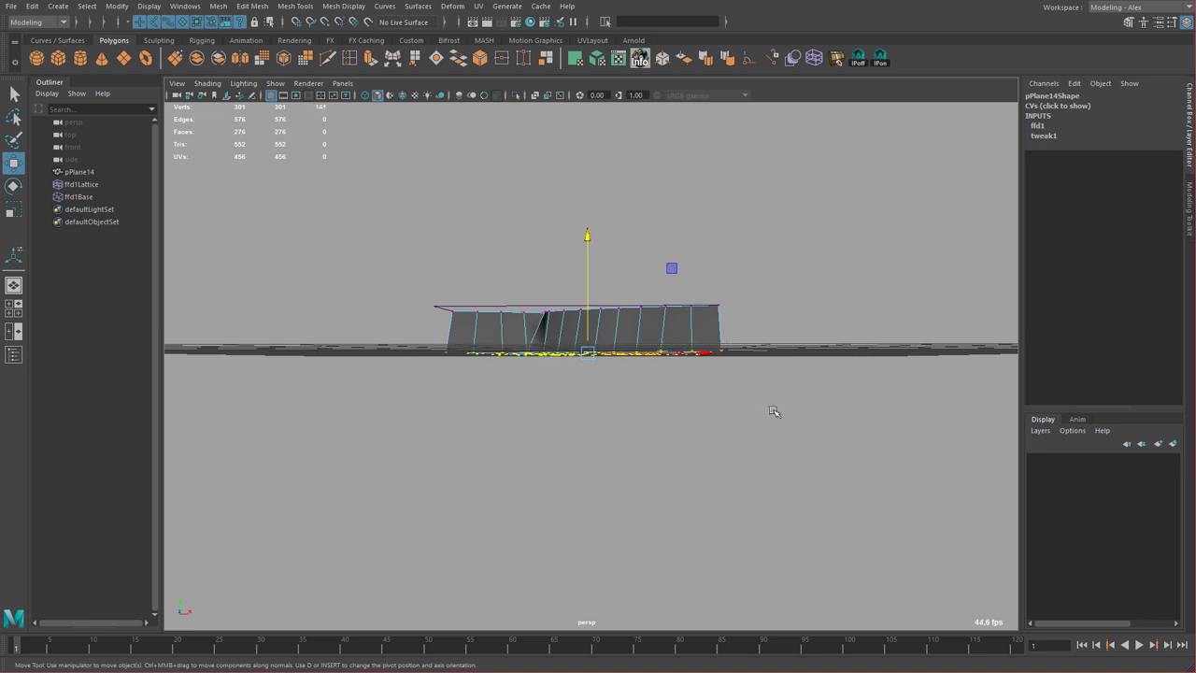
pyautogui.press('g')
pyautogui.keyDown('alt'); pyautogui.moveTo(674, 303); pyautogui.dragTo(659, 381); pyautogui.keyUp('alt')
pyautogui.keyDown('alt'); pyautogui.moveTo(537, 374); pyautogui.dragTo(674, 322); pyautogui.keyUp('alt')
pyautogui.keyDown('alt'); pyautogui.moveTo(716, 398); pyautogui.dragTo(651, 369); pyautogui.keyUp('alt')
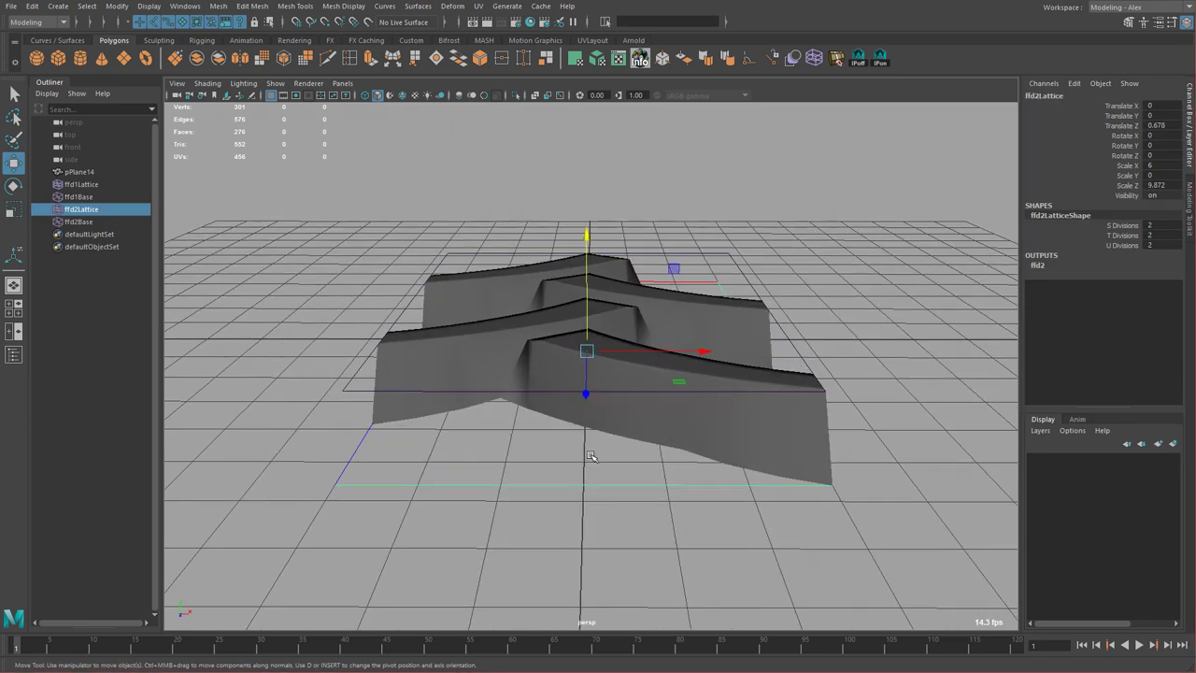
# Try T Divisions of 5 and S Divisions of 4 on the lower lattice.
pyautogui.press('space')
pyautogui.press('space')
pyautogui.keyDown('alt'); pyautogui.moveTo(772, 342); pyautogui.dragTo(693, 357); pyautogui.keyUp('alt')
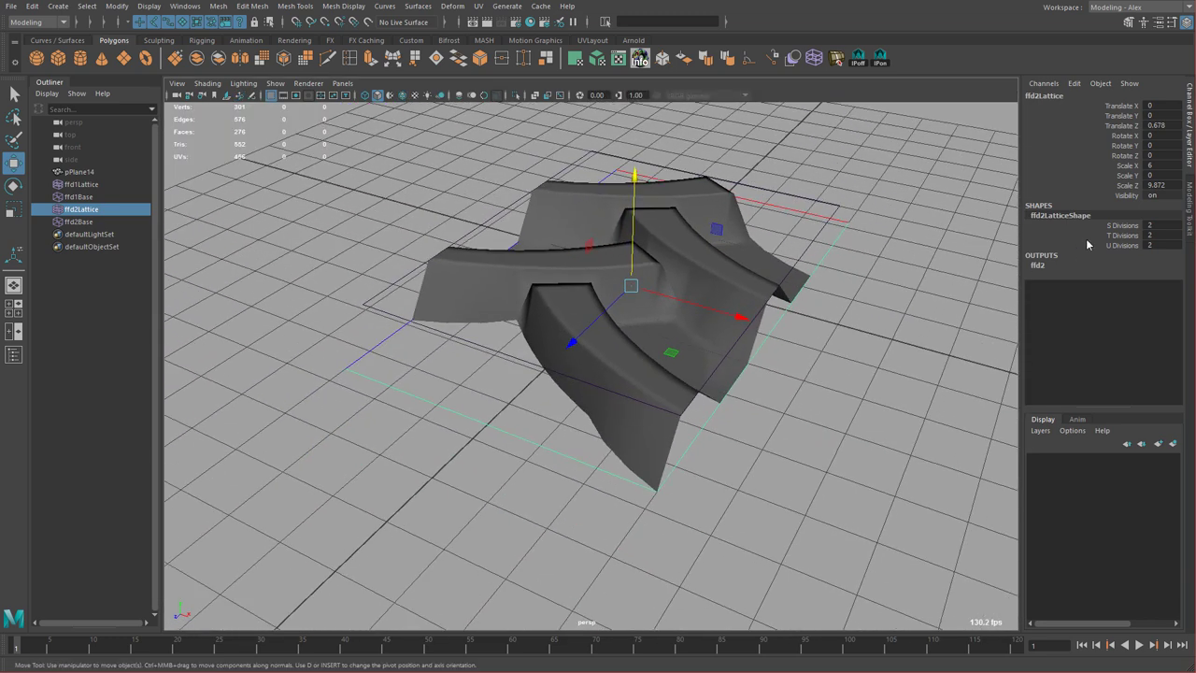
pyautogui.click(1127, 235)
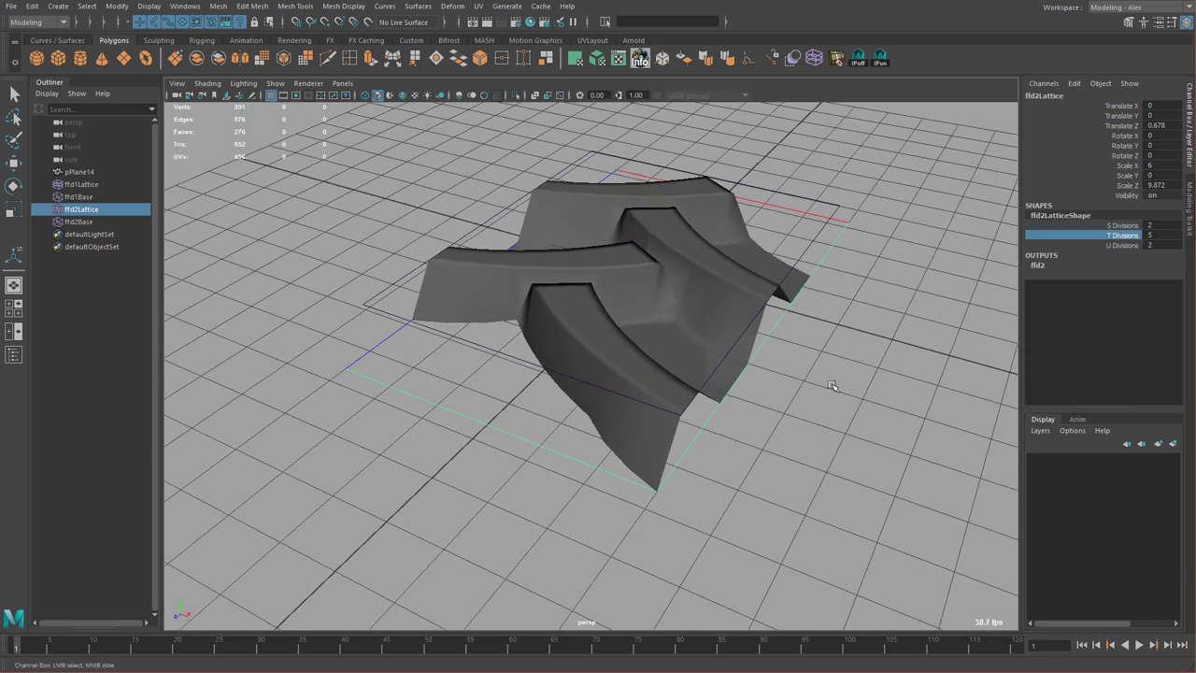
pyautogui.keyDown('alt'); pyautogui.moveTo(832, 386); pyautogui.dragTo(817, 385); pyautogui.keyUp('alt')
pyautogui.click(1115, 227)
pyautogui.moveTo(888, 331); pyautogui.dragTo(891, 334, button='middle')
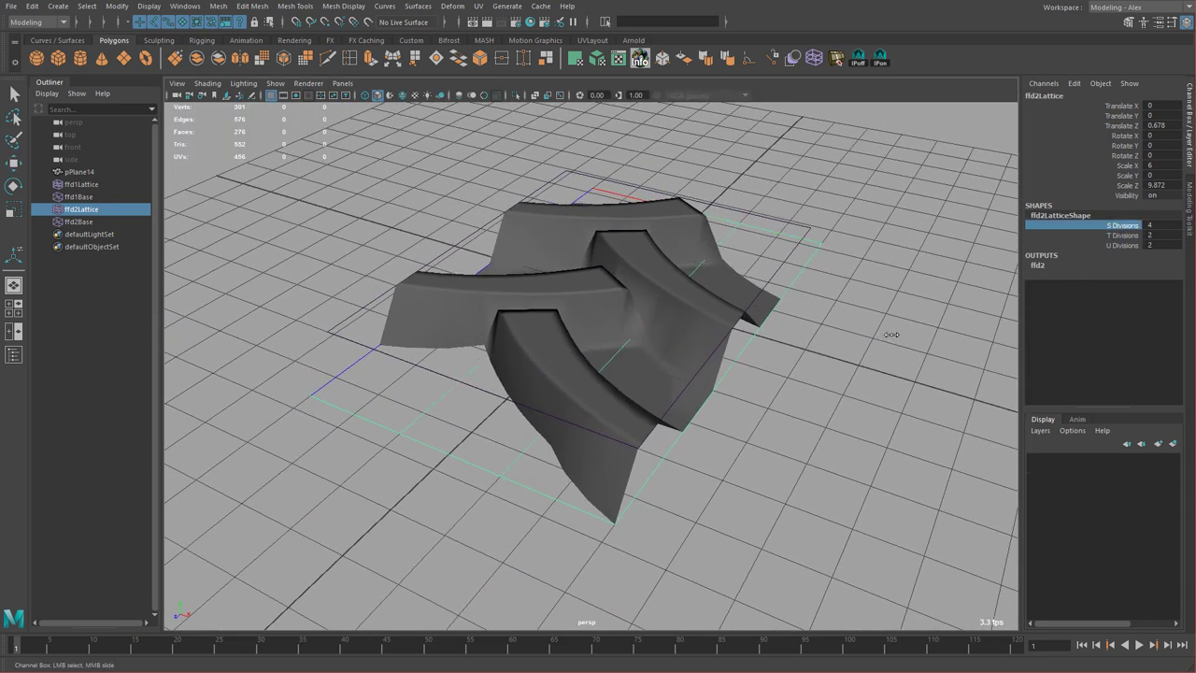
# Select both lattices and set their S Divisions to 7.
pyautogui.moveTo(814, 374); pyautogui.dragTo(766, 230, button='middle')
pyautogui.keyDown('shift'); pyautogui.click(802, 228); pyautogui.keyUp('shift')
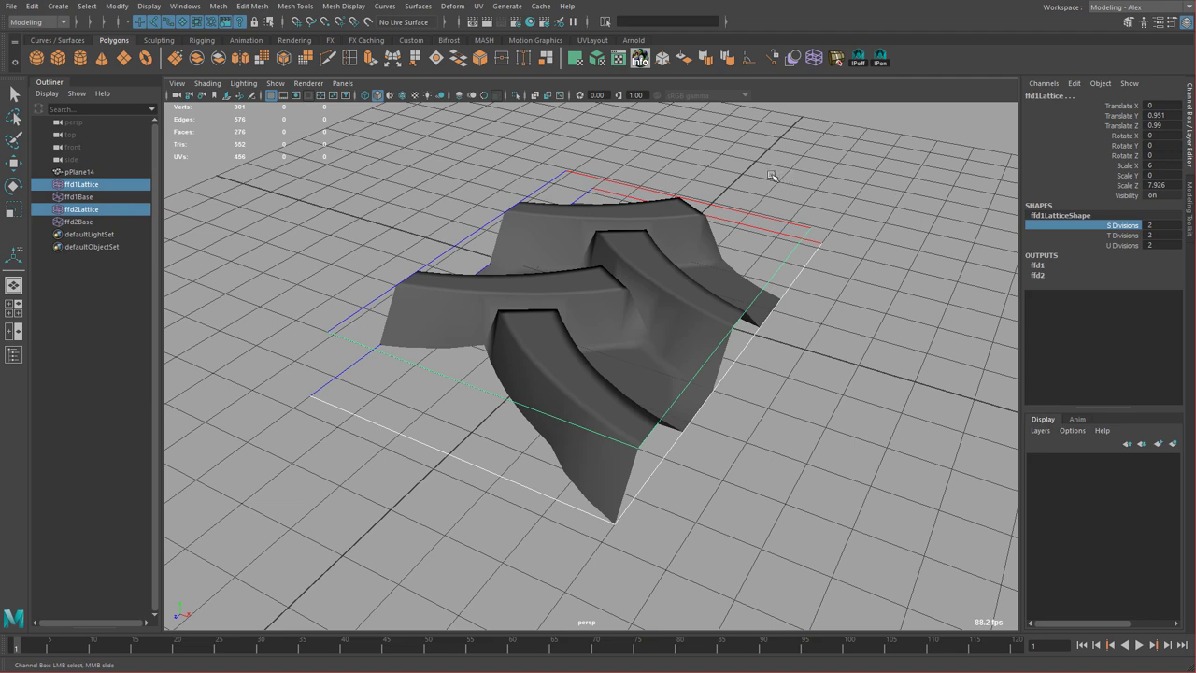
pyautogui.moveTo(772, 175); pyautogui.dragTo(803, 177, button='middle')
# In the front view, select the lower lattice's outermost points on both ends and move them straight down.
pyautogui.keyDown('alt'); pyautogui.moveTo(751, 313); pyautogui.dragTo(747, 259); pyautogui.keyUp('alt')
pyautogui.press('space')
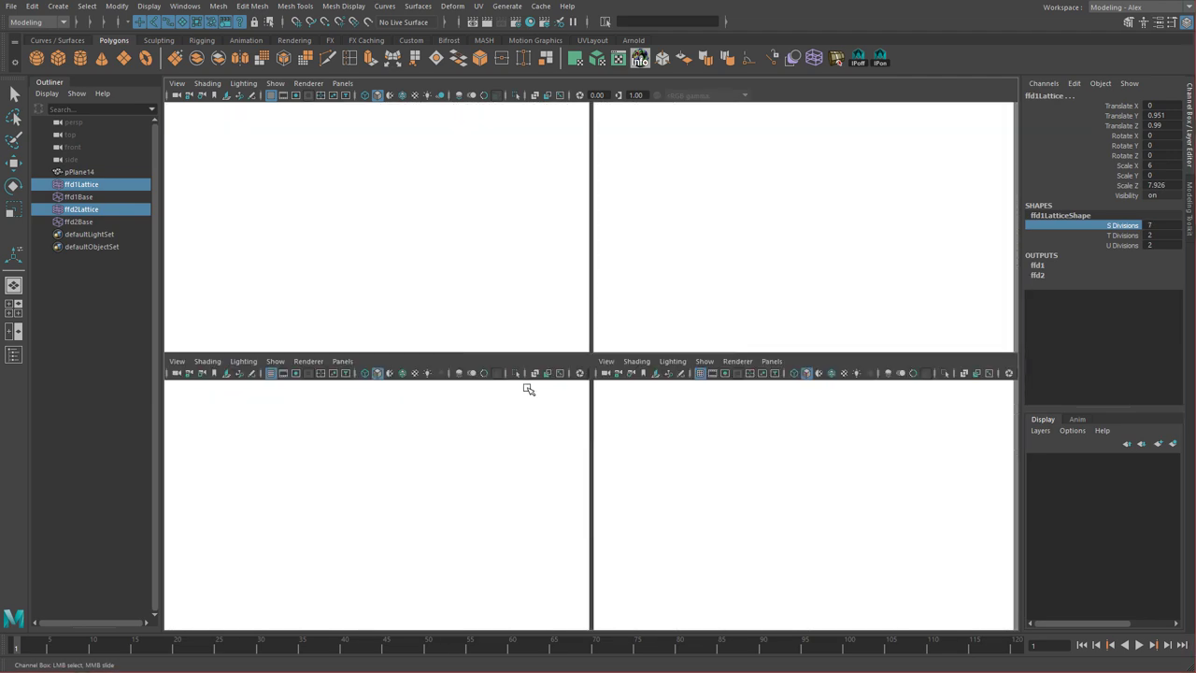
pyautogui.press('space')
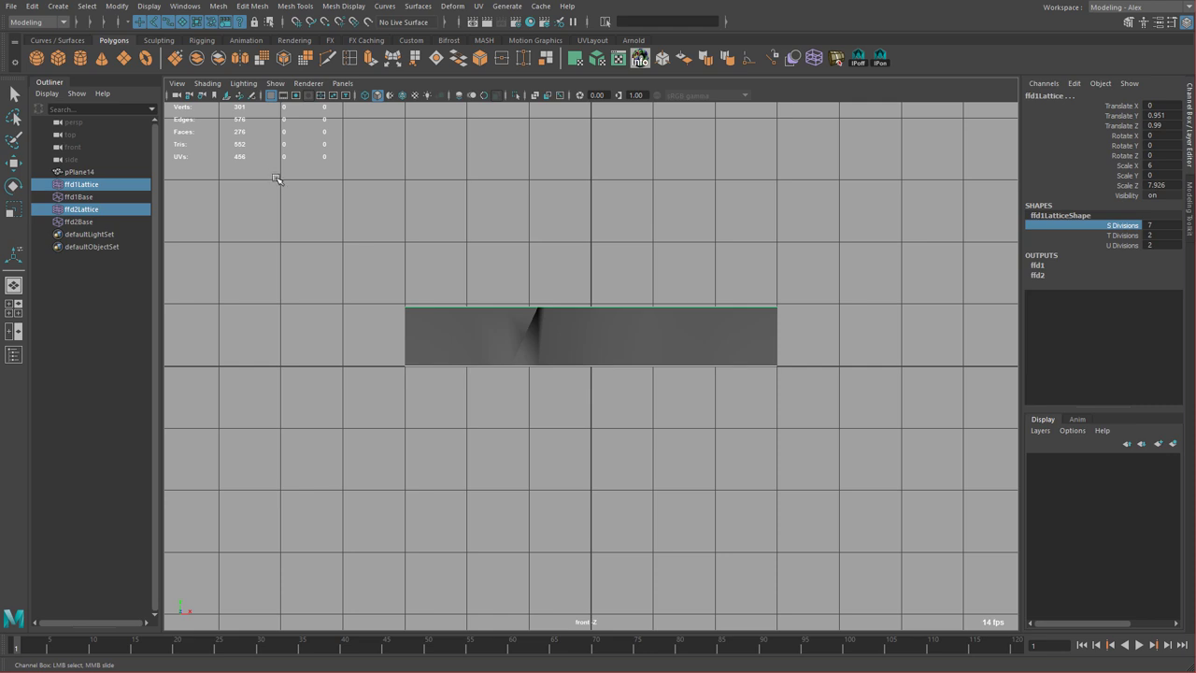
pyautogui.press('F9')
pyautogui.keyDown('alt'); pyautogui.moveTo(470, 272); pyautogui.dragTo(453, 288, button='middle'); pyautogui.keyUp('alt')
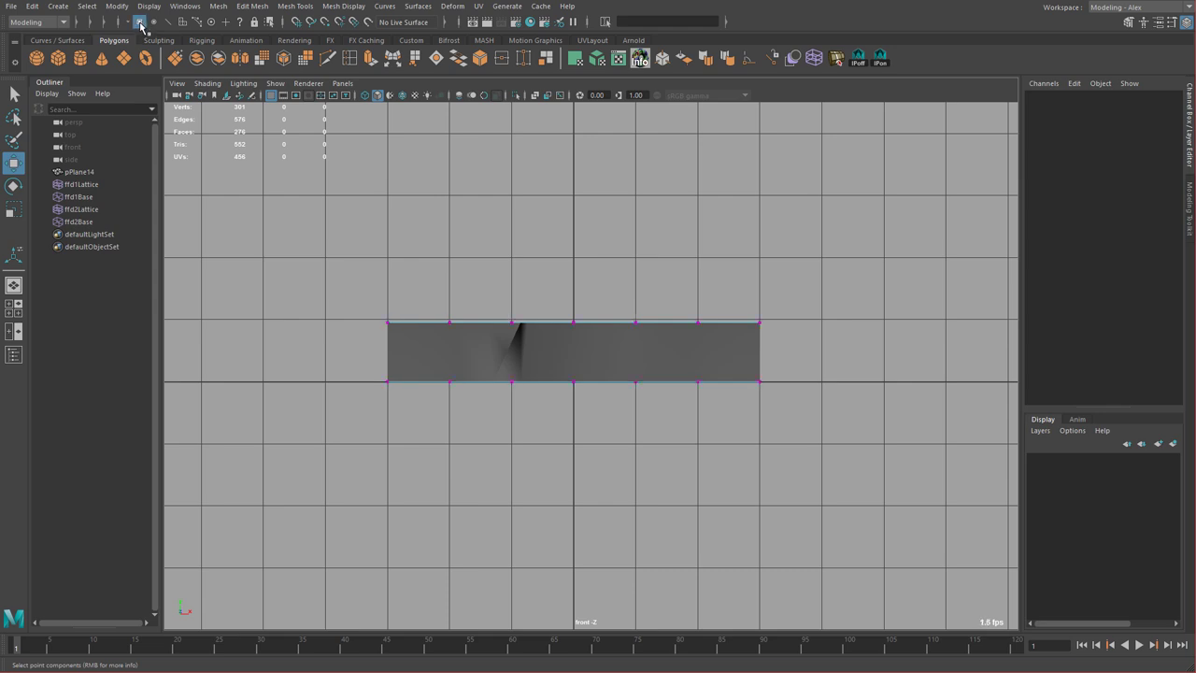
pyautogui.moveTo(362, 369); pyautogui.dragTo(405, 402)
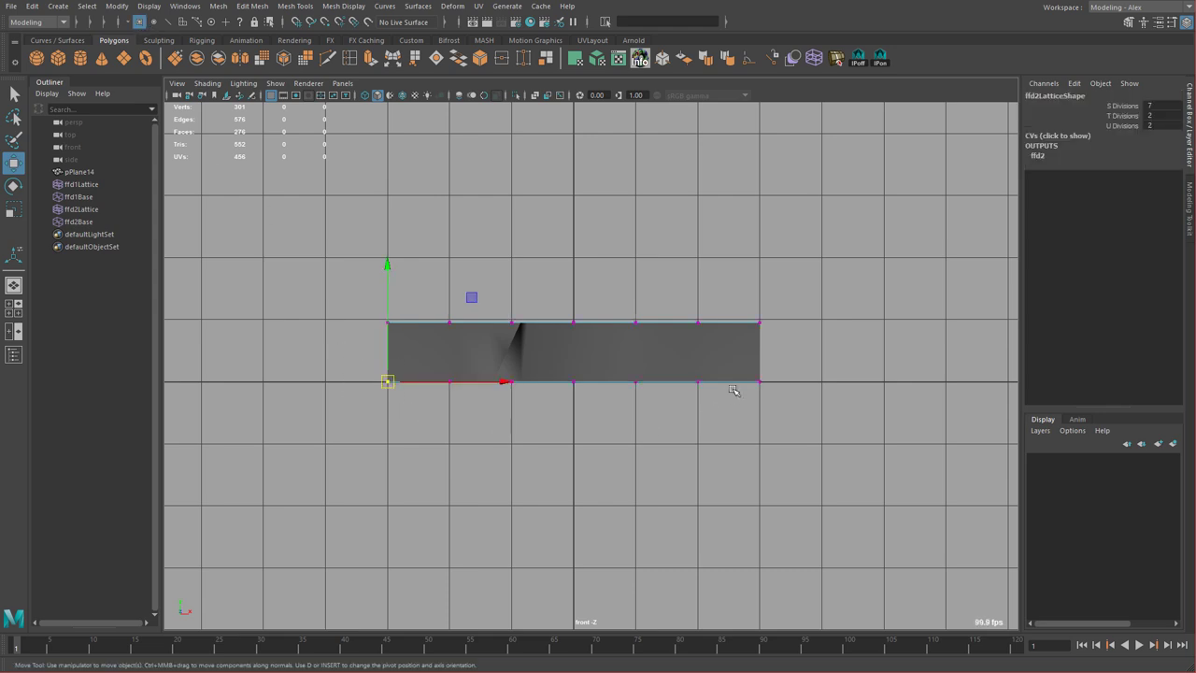
pyautogui.keyDown('shift'); pyautogui.moveTo(750, 367); pyautogui.dragTo(776, 439); pyautogui.keyUp('shift')
pyautogui.moveTo(654, 445); pyautogui.dragTo(659, 502, button='middle')
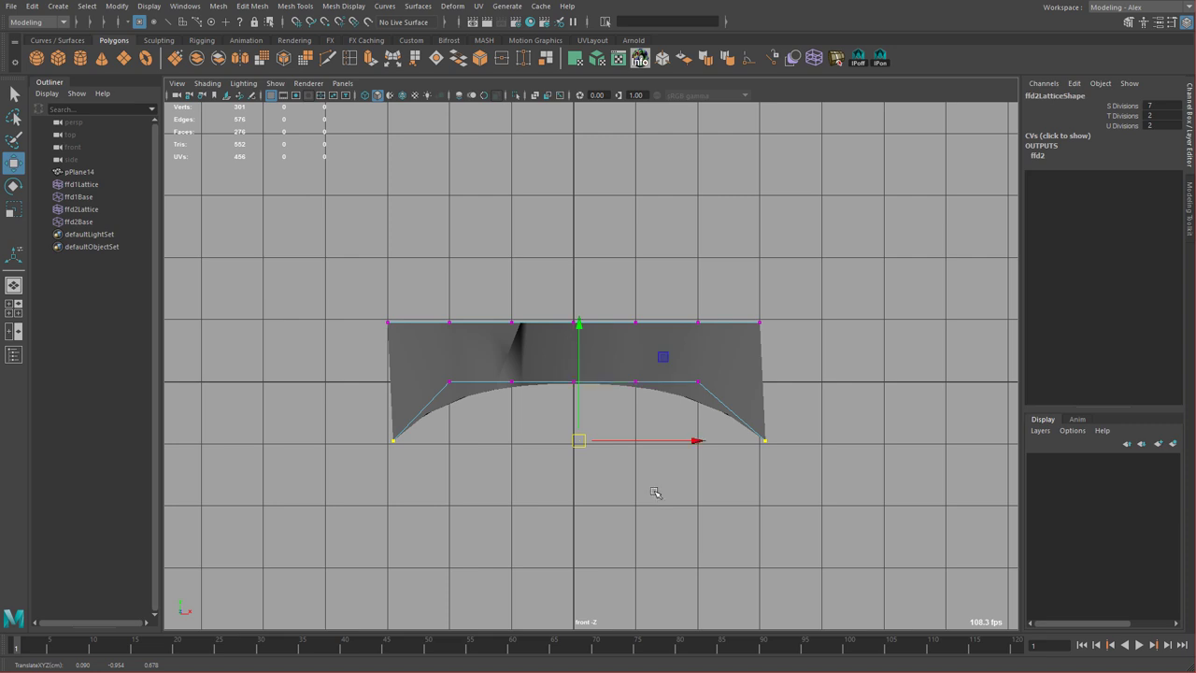
pyautogui.press('4')
pyautogui.keyDown('alt'); pyautogui.moveTo(572, 464); pyautogui.dragTo(594, 473, button='right'); pyautogui.keyUp('alt')
pyautogui.hotkey('ctrl', 'z')
pyautogui.keyDown('shift'); pyautogui.moveTo(656, 421); pyautogui.dragTo(652, 470, button='middle'); pyautogui.keyUp('shift')
# Select the upper lattice's outermost points on both ends and scale them slightly inward along X.
pyautogui.moveTo(333, 275); pyautogui.dragTo(423, 340)
pyautogui.keyDown('shift'); pyautogui.moveTo(748, 288); pyautogui.dragTo(800, 340); pyautogui.keyUp('shift')
pyautogui.press('r')
pyautogui.moveTo(687, 320); pyautogui.dragTo(680, 319)
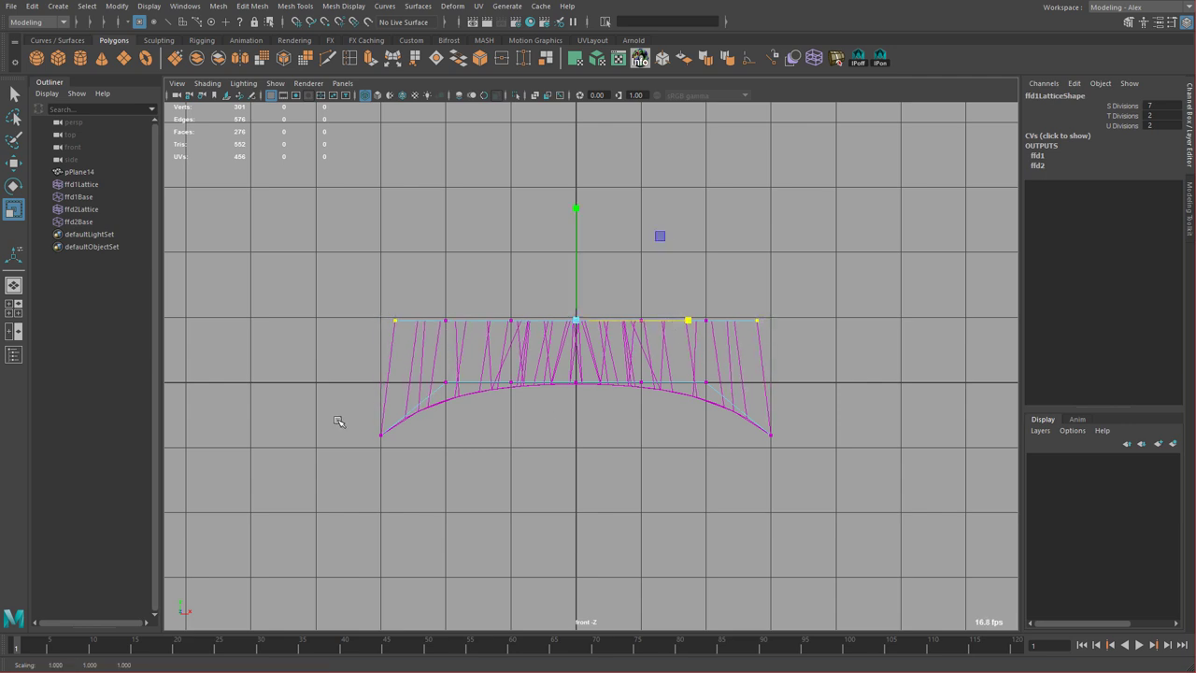
# Scale the lower lattice's outermost points outward along X and move them farther down in Y.
pyautogui.moveTo(340, 420); pyautogui.dragTo(800, 488)
pyautogui.moveTo(687, 435); pyautogui.dragTo(703, 434)
pyautogui.press('w')
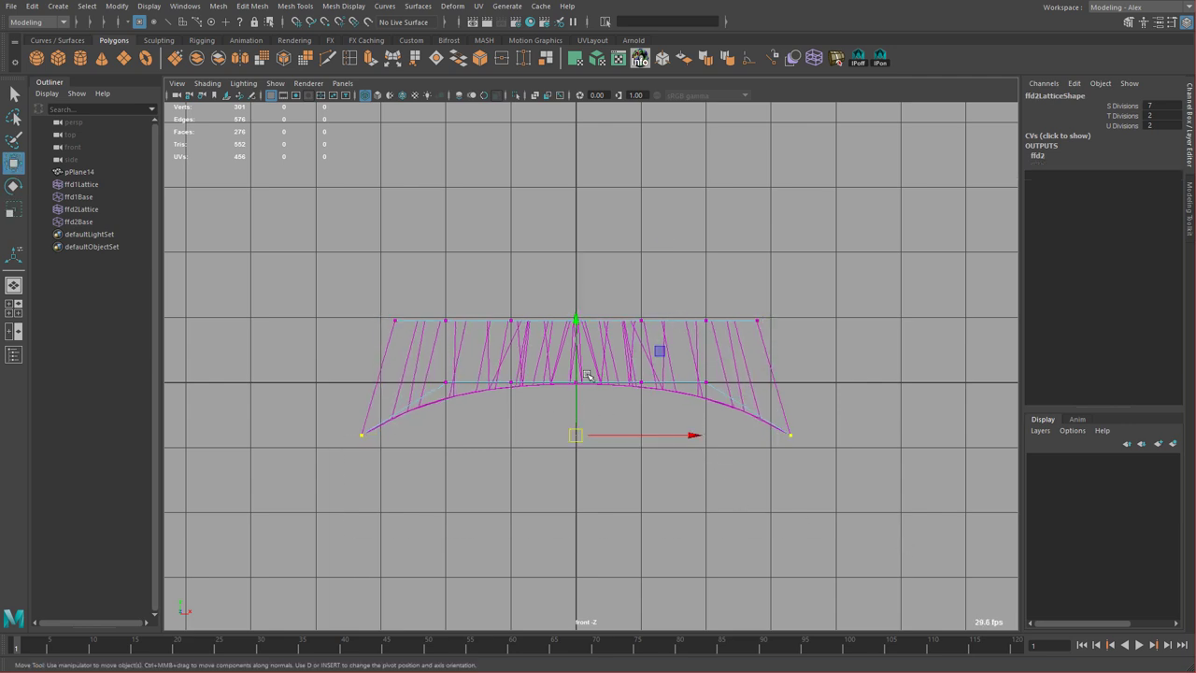
pyautogui.moveTo(572, 323); pyautogui.dragTo(564, 358)
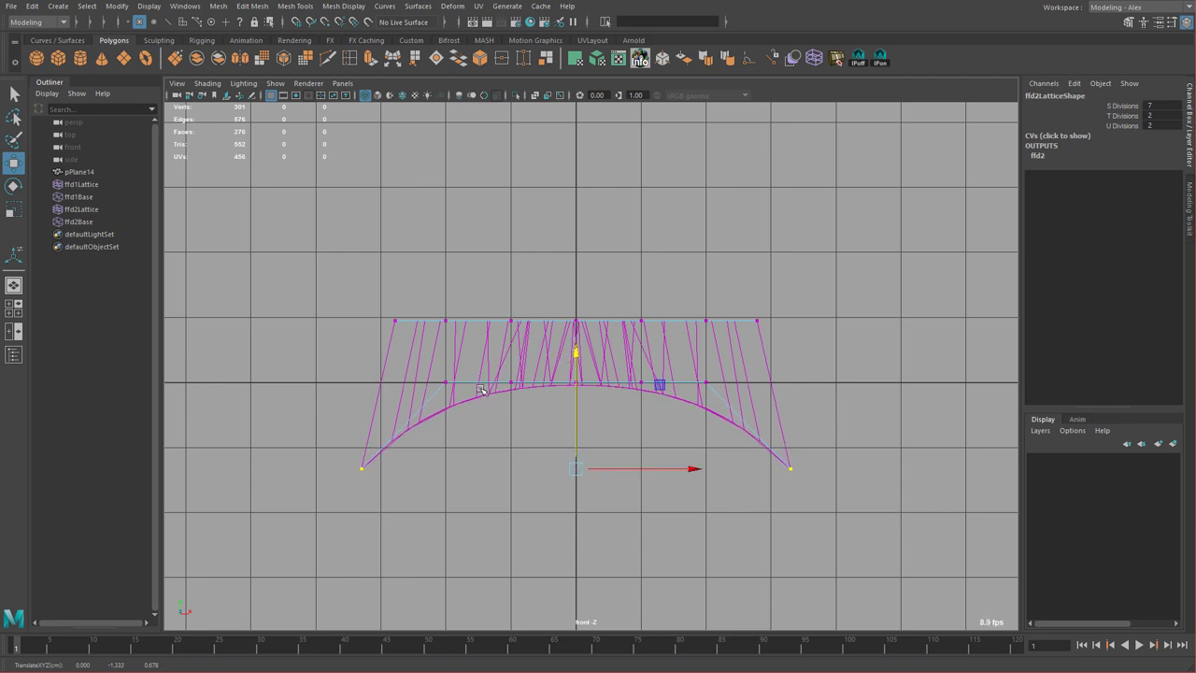
# Select the lower lattice's second points from each end and scale them outward along X.
pyautogui.moveTo(416, 366); pyautogui.dragTo(472, 407)
pyautogui.keyDown('shift'); pyautogui.moveTo(663, 363); pyautogui.dragTo(702, 381); pyautogui.keyUp('shift')
pyautogui.press('r')
# Move the upper lattice's outermost points on both ends down along Y.
pyautogui.moveTo(385, 306); pyautogui.dragTo(411, 336)
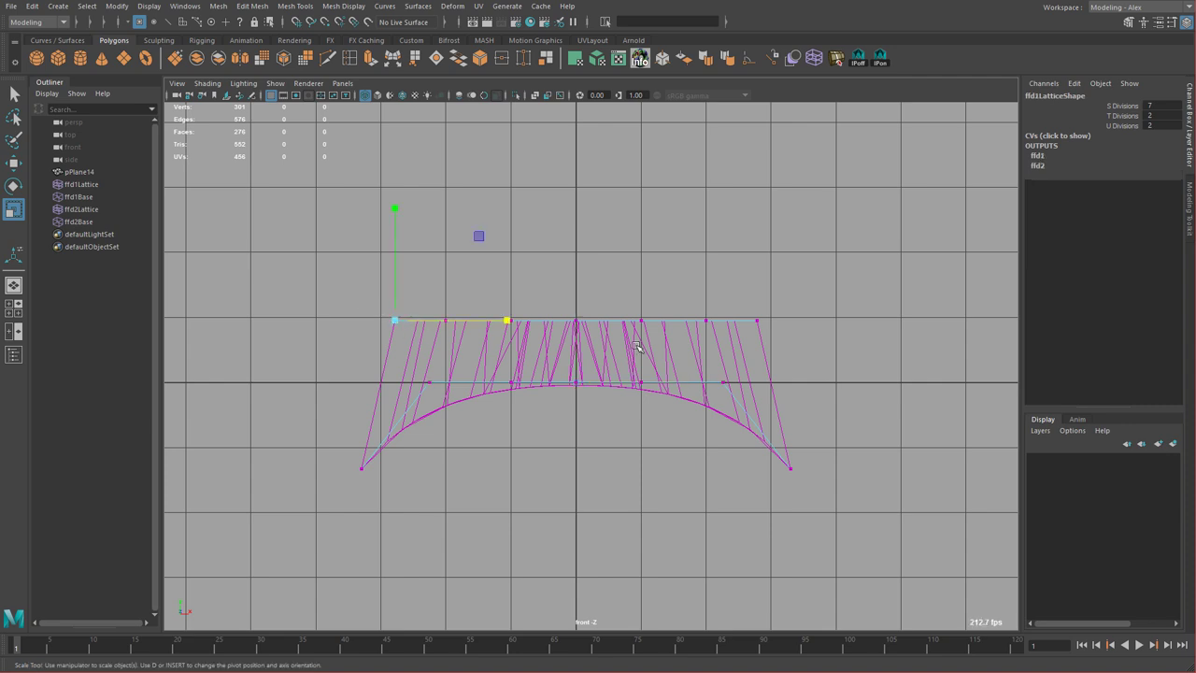
pyautogui.keyDown('shift'); pyautogui.moveTo(743, 305); pyautogui.dragTo(780, 348); pyautogui.keyUp('shift')
pyautogui.press('w')
pyautogui.moveTo(576, 207); pyautogui.dragTo(563, 241)
# Lower the upper lattice's second points from each end slightly along Y to round the arch.
pyautogui.moveTo(421, 294); pyautogui.dragTo(471, 327)
pyautogui.keyDown('shift'); pyautogui.moveTo(694, 296); pyautogui.dragTo(719, 334); pyautogui.keyUp('shift')
pyautogui.moveTo(667, 355); pyautogui.dragTo(665, 355, button='middle')
pyautogui.moveTo(577, 216); pyautogui.dragTo(580, 219)
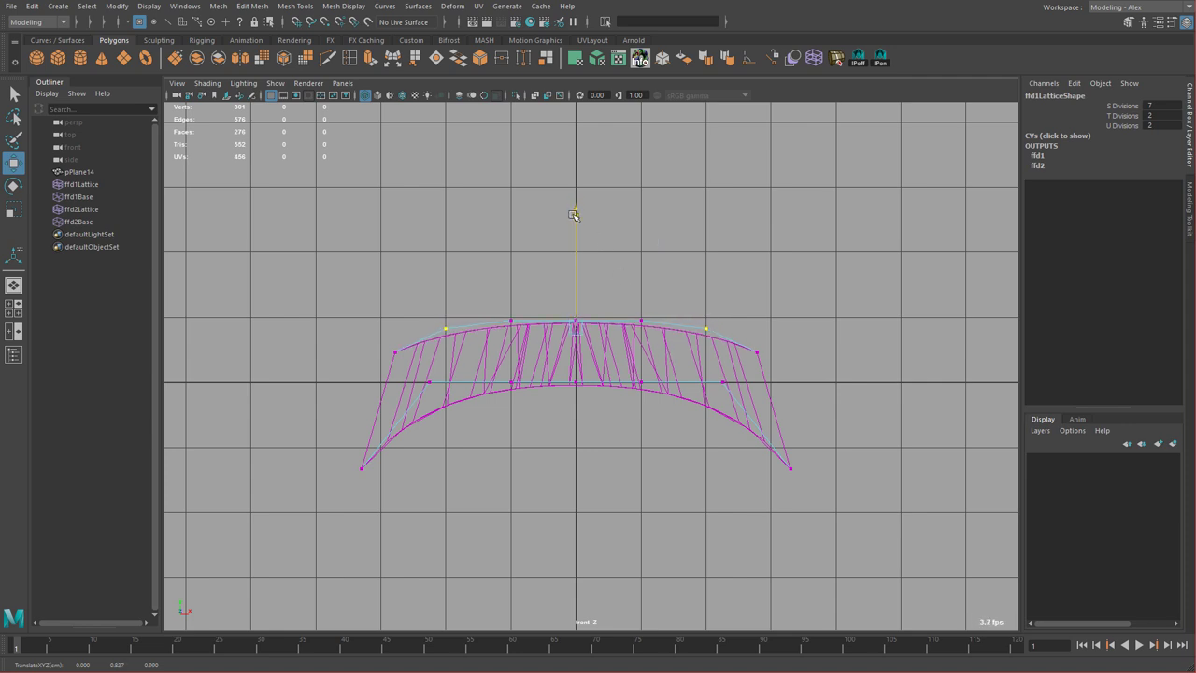
# Return to object selection and delete the mesh's construction history to bake in the lattice deformation.
pyautogui.click(653, 363)
pyautogui.press('F8')
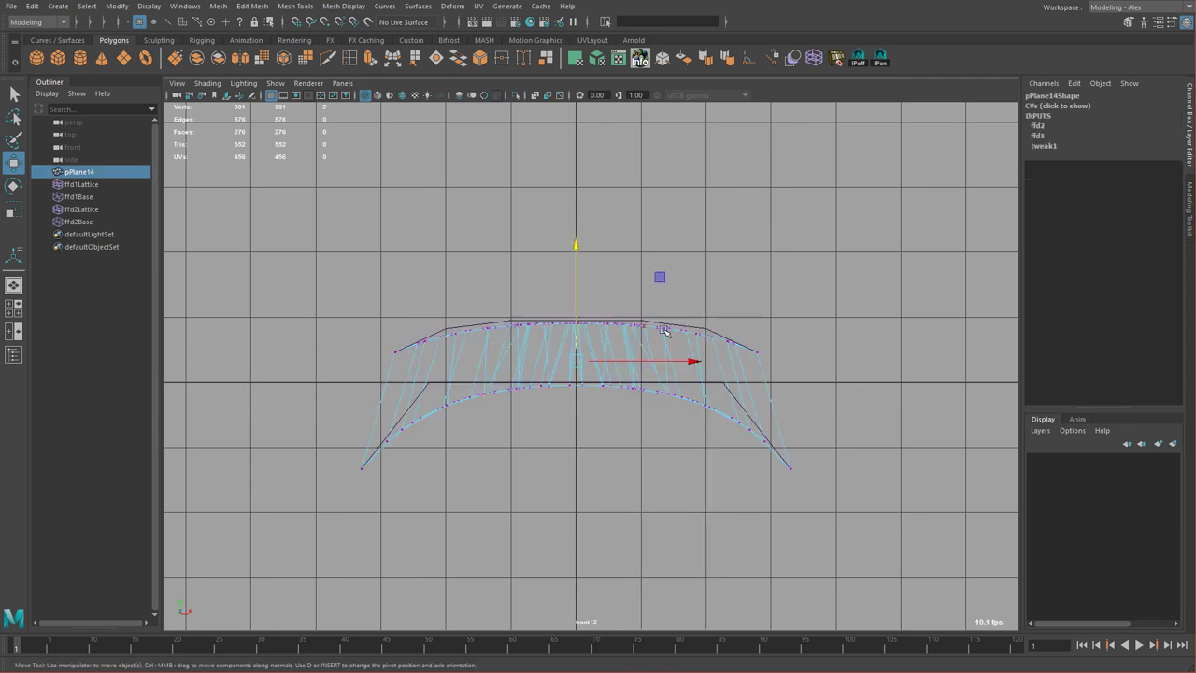
pyautogui.hotkey('alt', 'shift', 'd')
# Preview the arched mesh smoothed in the perspective view and examine its shape, then restore the unsmoothed display.
pyautogui.press('space')
pyautogui.press('space')
pyautogui.keyDown('alt'); pyautogui.moveTo(754, 327); pyautogui.dragTo(798, 372); pyautogui.keyUp('alt')
pyautogui.press('3')
pyautogui.click(827, 393)
pyautogui.keyDown('alt'); pyautogui.moveTo(645, 421); pyautogui.dragTo(803, 400); pyautogui.keyUp('alt')
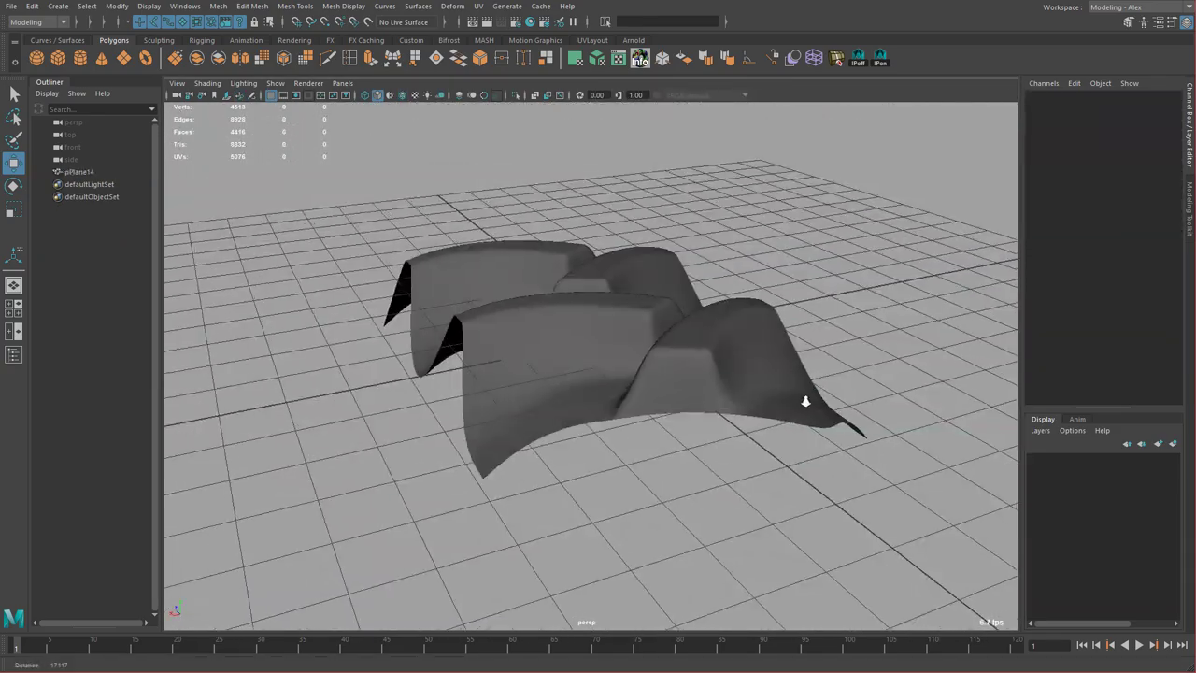
pyautogui.keyDown('alt'); pyautogui.moveTo(804, 401); pyautogui.dragTo(740, 377, button='right'); pyautogui.keyUp('alt')
pyautogui.keyDown('alt'); pyautogui.moveTo(740, 377); pyautogui.dragTo(651, 357); pyautogui.keyUp('alt')
pyautogui.click(648, 365)
pyautogui.press('1')
# Examine the arched mesh's outer ends and open border edges from several angles.
pyautogui.keyDown('alt'); pyautogui.moveTo(632, 400); pyautogui.dragTo(750, 432); pyautogui.keyUp('alt')
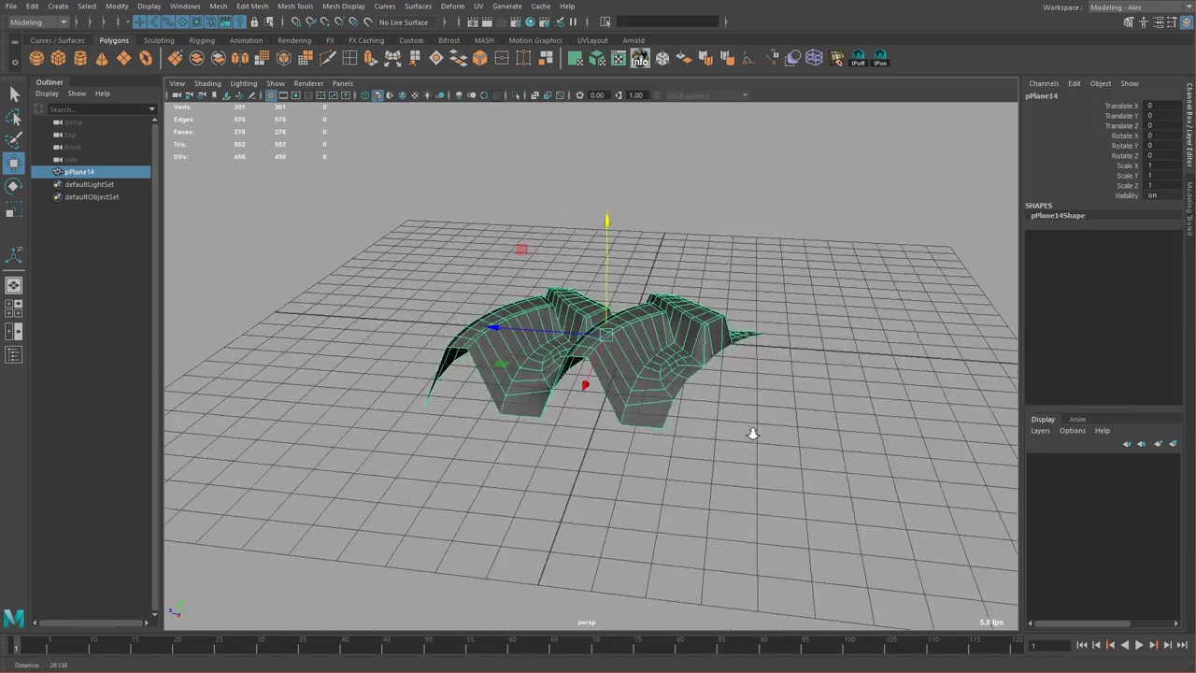
pyautogui.keyDown('alt'); pyautogui.moveTo(750, 432); pyautogui.dragTo(794, 425, button='right'); pyautogui.keyUp('alt')
pyautogui.keyDown('alt'); pyautogui.moveTo(793, 425); pyautogui.dragTo(439, 448); pyautogui.keyUp('alt')
pyautogui.keyDown('alt'); pyautogui.moveTo(638, 413); pyautogui.dragTo(657, 417, button='right'); pyautogui.keyUp('alt')
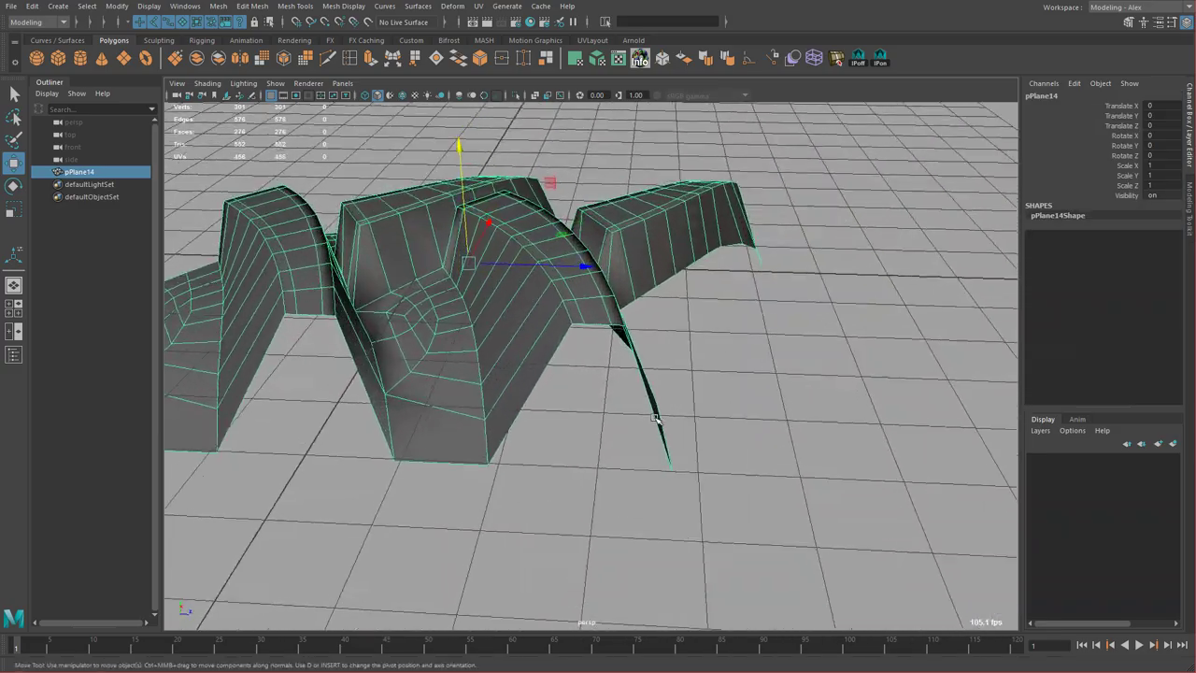
pyautogui.keyDown('alt'); pyautogui.moveTo(657, 417); pyautogui.dragTo(638, 374); pyautogui.keyUp('alt')
pyautogui.keyDown('alt'); pyautogui.moveTo(637, 374); pyautogui.dragTo(571, 360, button='right'); pyautogui.keyUp('alt')
pyautogui.keyDown('alt'); pyautogui.moveTo(572, 360); pyautogui.dragTo(539, 368); pyautogui.keyUp('alt')
pyautogui.keyDown('alt'); pyautogui.moveTo(539, 368); pyautogui.dragTo(619, 359, button='middle'); pyautogui.keyUp('alt')
pyautogui.moveTo(620, 358)
pyautogui.keyDown('alt'); pyautogui.mouseDown()
pyautogui.moveTo(652, 371)
pyautogui.moveTo(626, 408)
pyautogui.moveTo(625, 359)
pyautogui.mouseUp(); pyautogui.keyUp('alt')
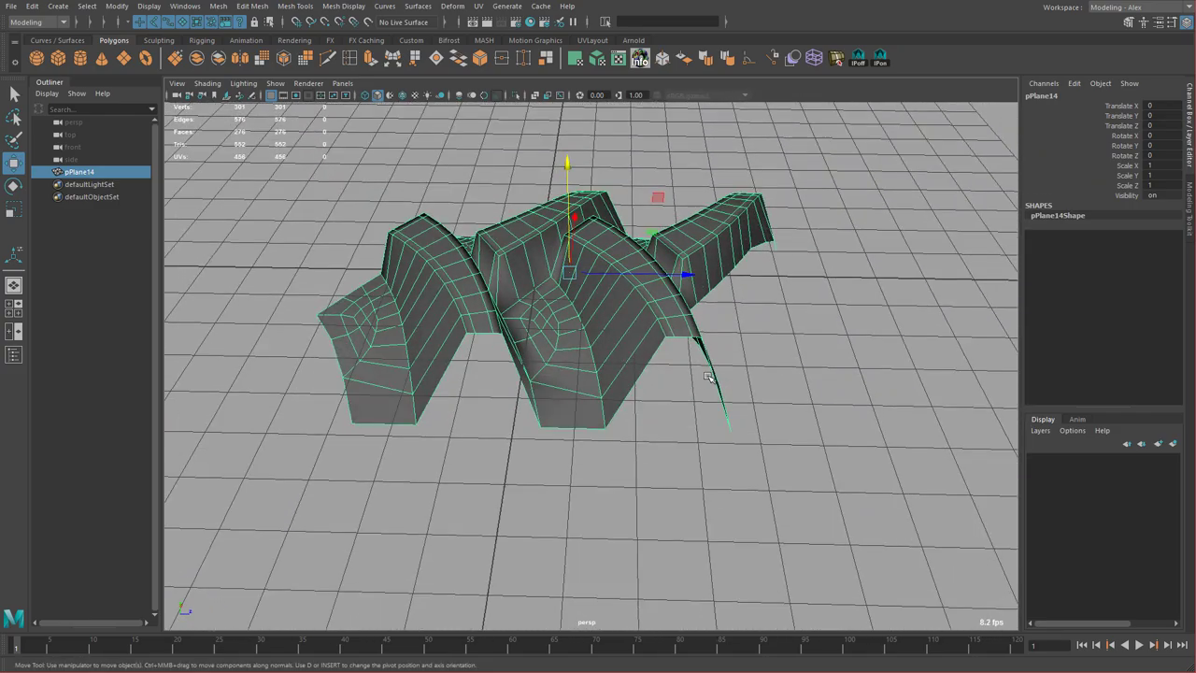
pyautogui.keyDown('alt'); pyautogui.moveTo(709, 390); pyautogui.dragTo(651, 307); pyautogui.keyUp('alt')
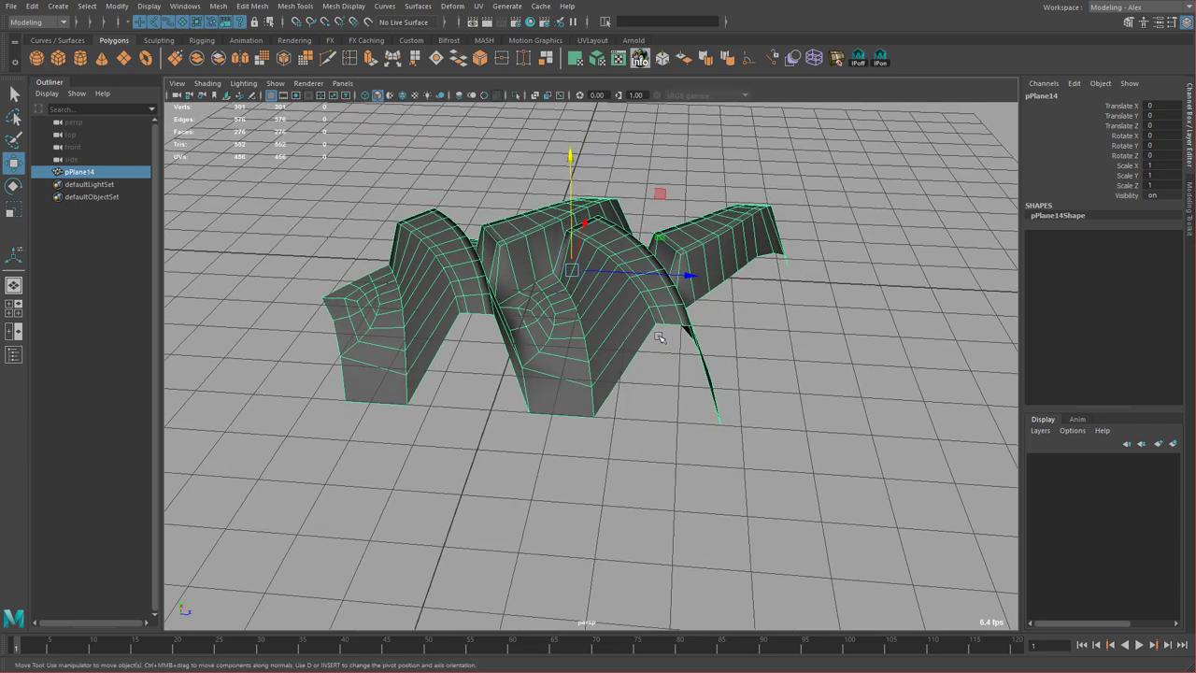
# Append a polygon across the open gap between the two side edges of the arch's outer leg.
pyautogui.keyDown('alt'); pyautogui.moveTo(701, 395); pyautogui.dragTo(659, 402); pyautogui.keyUp('alt')
pyautogui.scroll(3, 623, 363)
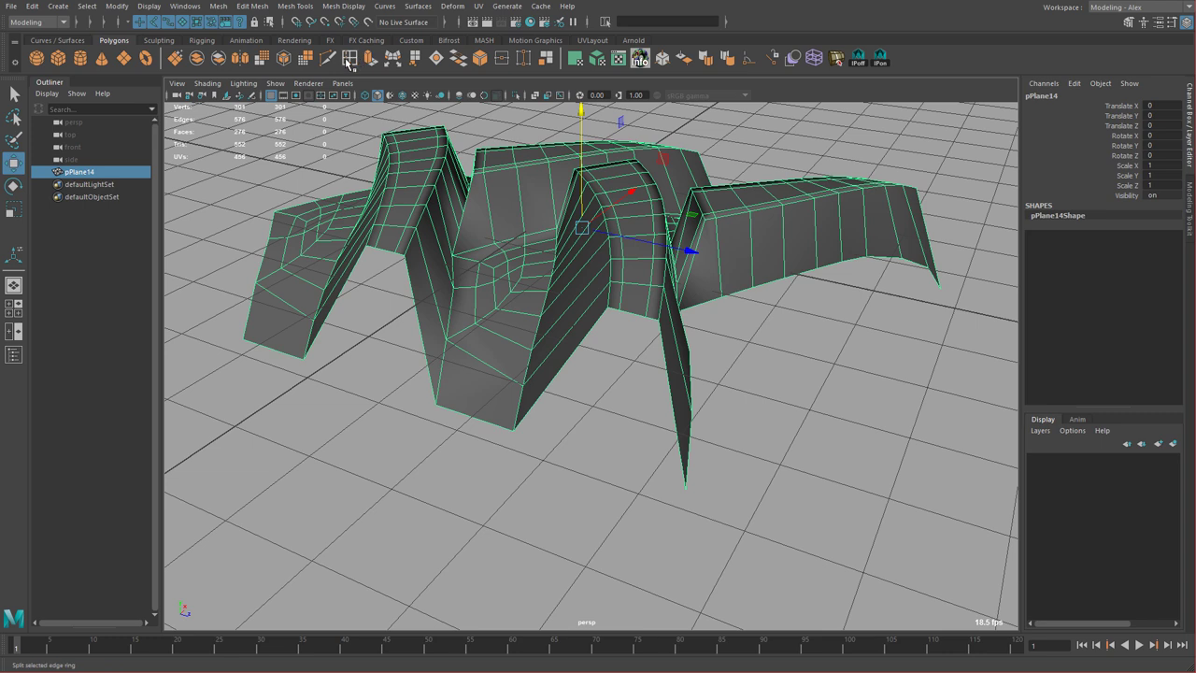
pyautogui.click(393, 60)
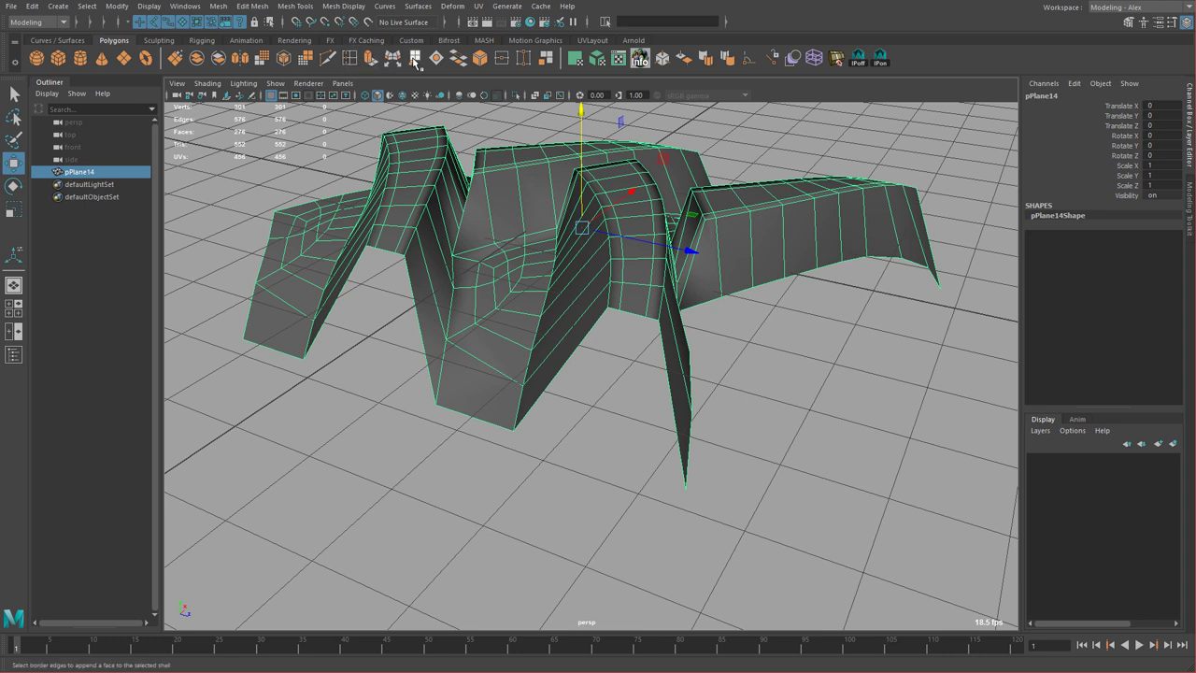
pyautogui.click(565, 358)
pyautogui.click(663, 350)
pyautogui.press('w')
# Insert an edge loop close to each slanted side of the appended face, using equal distance from edge with edge flow off.
pyautogui.rightClick(619, 368)
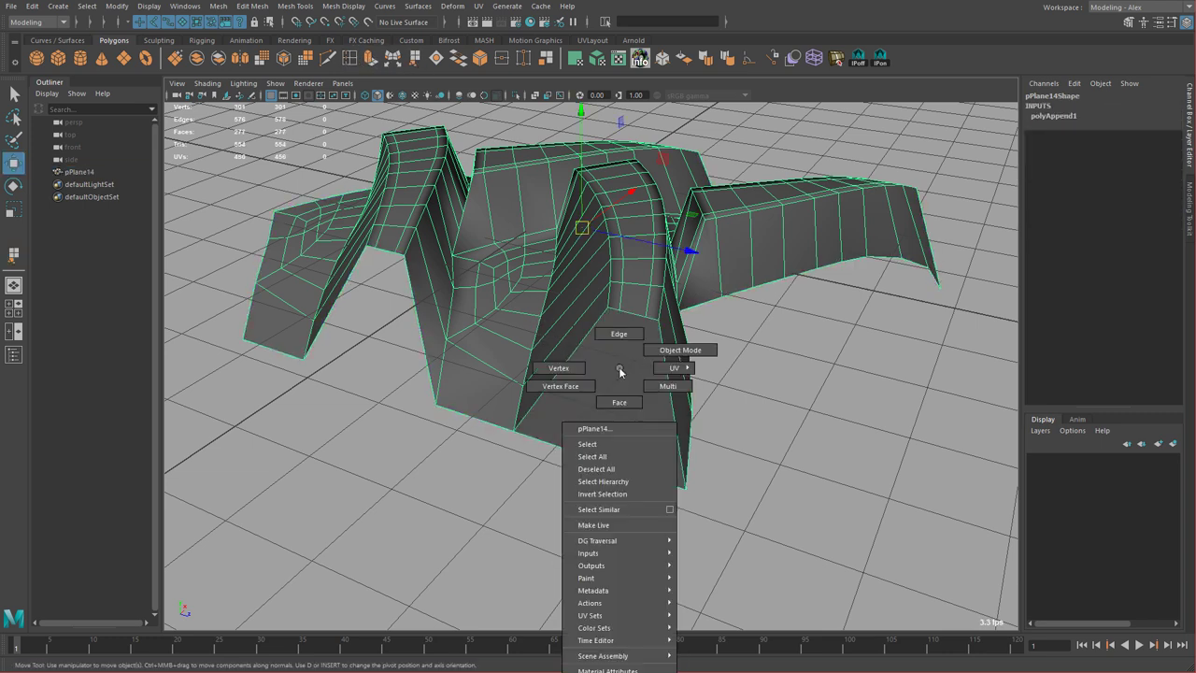
pyautogui.doubleClick(349, 60)
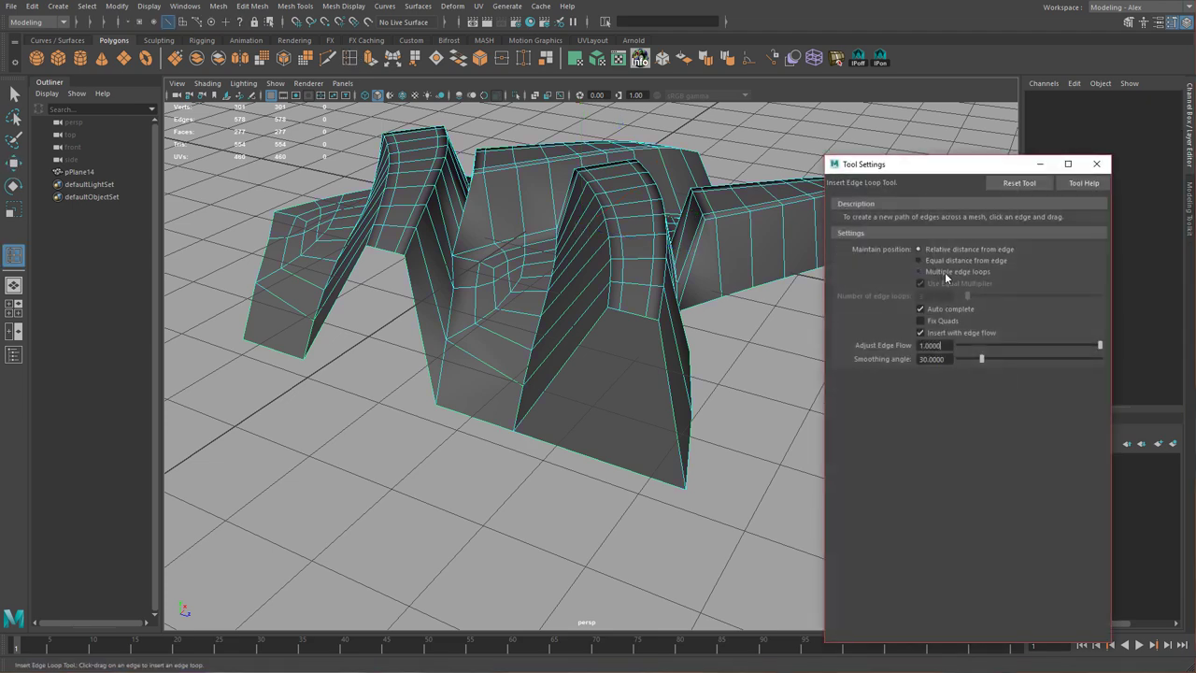
pyautogui.keyDown('alt'); pyautogui.moveTo(795, 304); pyautogui.dragTo(720, 295, button='middle'); pyautogui.keyUp('alt')
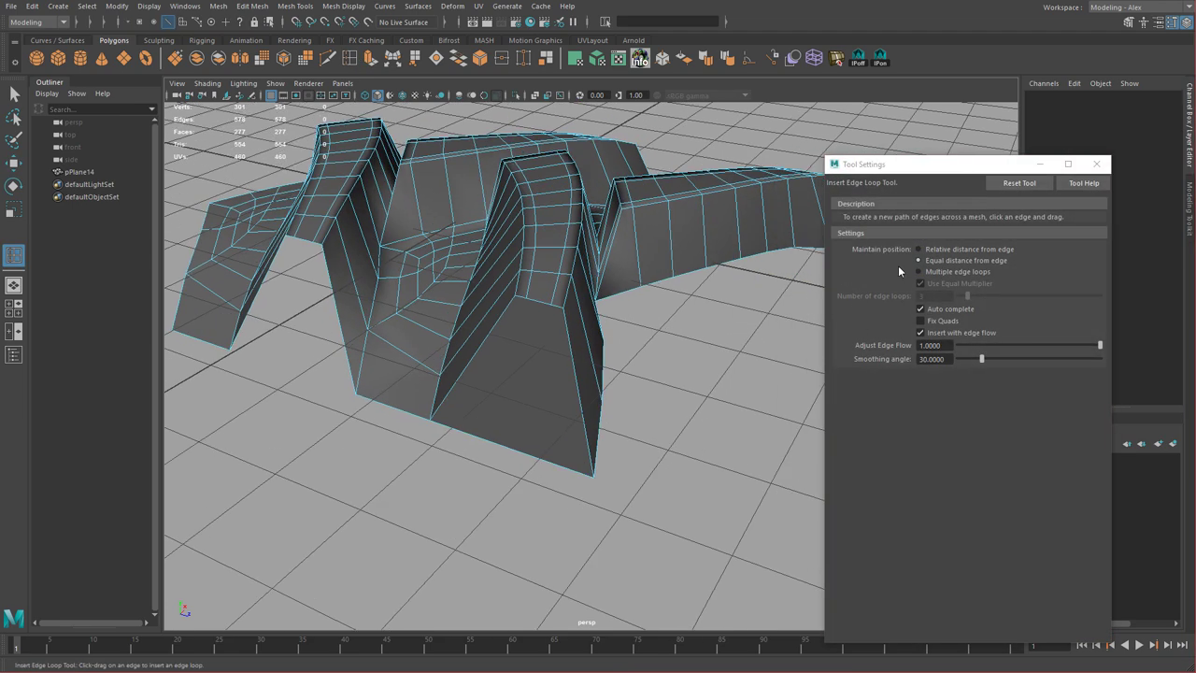
pyautogui.click(952, 339)
pyautogui.keyDown('alt'); pyautogui.moveTo(612, 366); pyautogui.dragTo(657, 374); pyautogui.keyUp('alt')
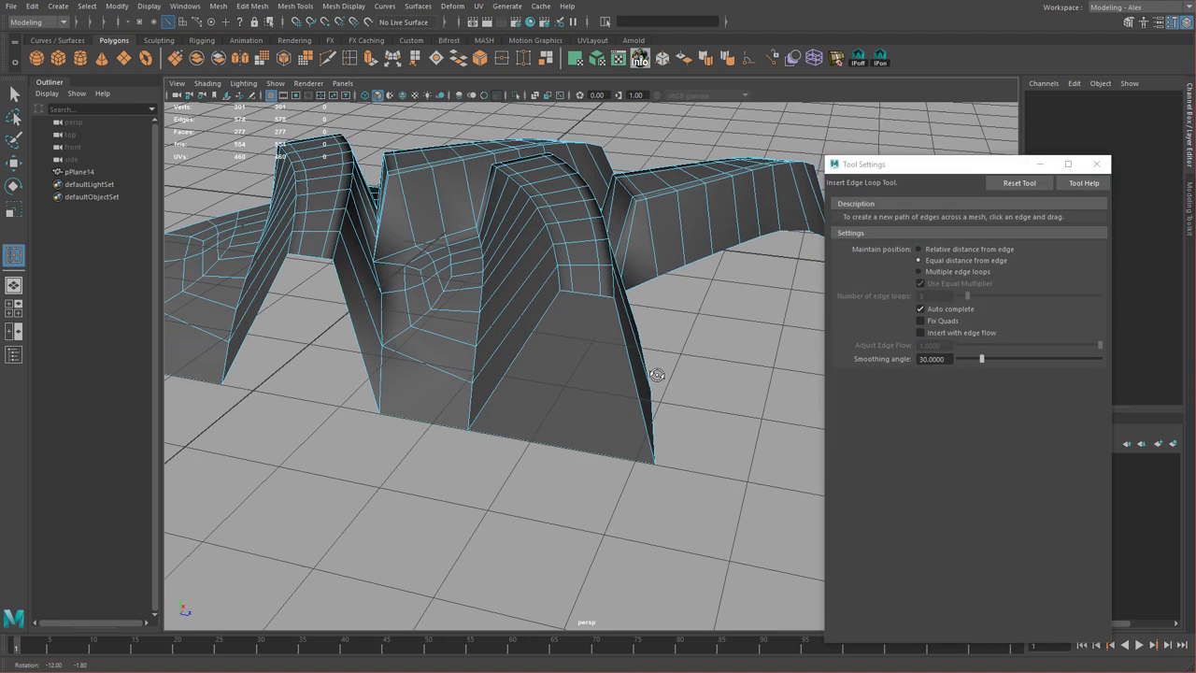
pyautogui.keyDown('alt'); pyautogui.moveTo(656, 373); pyautogui.dragTo(687, 372, button='right'); pyautogui.keyUp('alt')
pyautogui.moveTo(628, 358)
pyautogui.keyDown('alt'); pyautogui.mouseDown()
pyautogui.moveTo(657, 368)
pyautogui.moveTo(651, 356)
pyautogui.mouseUp(); pyautogui.keyUp('alt')
pyautogui.keyDown('alt'); pyautogui.moveTo(651, 356); pyautogui.dragTo(661, 358, button='right'); pyautogui.keyUp('alt')
pyautogui.moveTo(505, 510); pyautogui.dragTo(505, 509)
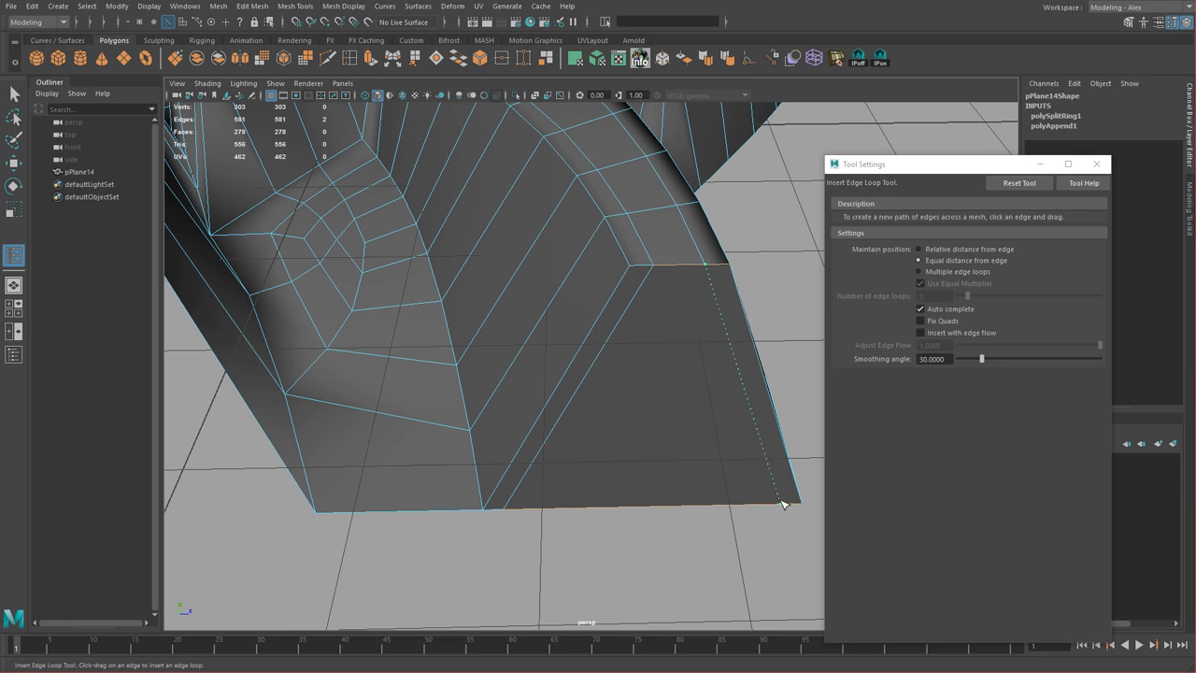
pyautogui.moveTo(781, 502); pyautogui.dragTo(780, 501)
# Merge the vertices along the appended face's upper edge with a distance threshold of 0.04.
pyautogui.press('w')
pyautogui.moveTo(679, 240); pyautogui.dragTo(625, 239, button='right')
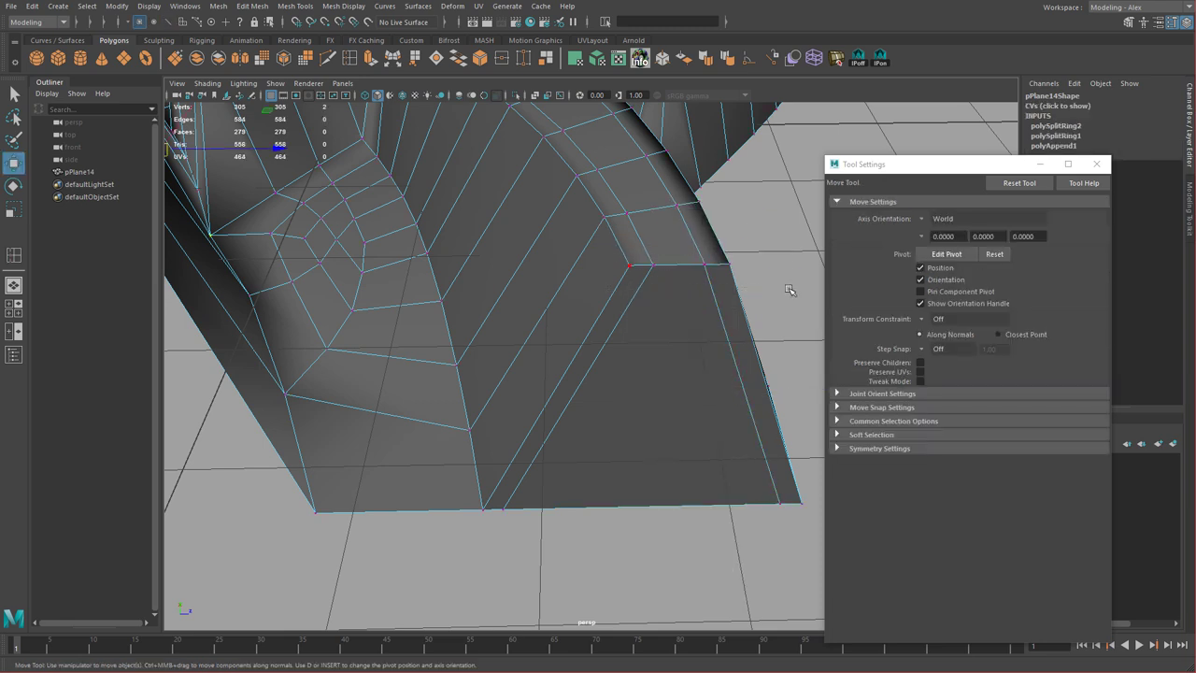
pyautogui.moveTo(786, 285); pyautogui.dragTo(606, 245)
pyautogui.click(503, 60)
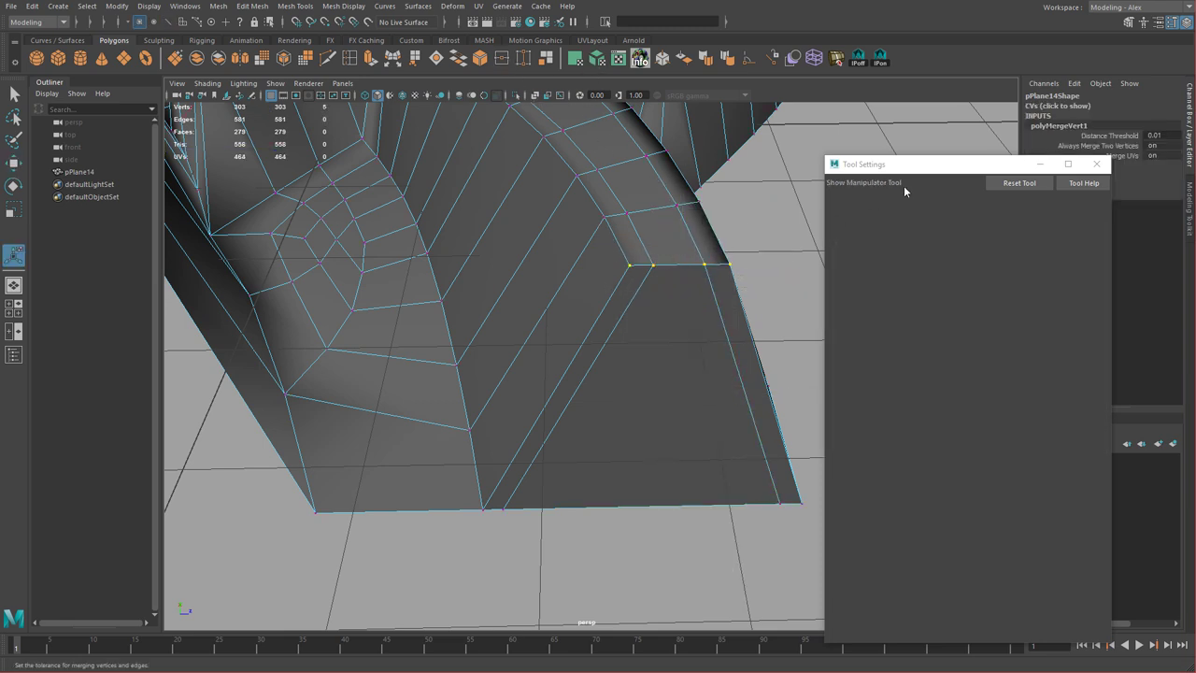
pyautogui.press('3')
pyautogui.keyDown('alt'); pyautogui.moveTo(729, 272); pyautogui.dragTo(673, 284, button='middle'); pyautogui.keyUp('alt')
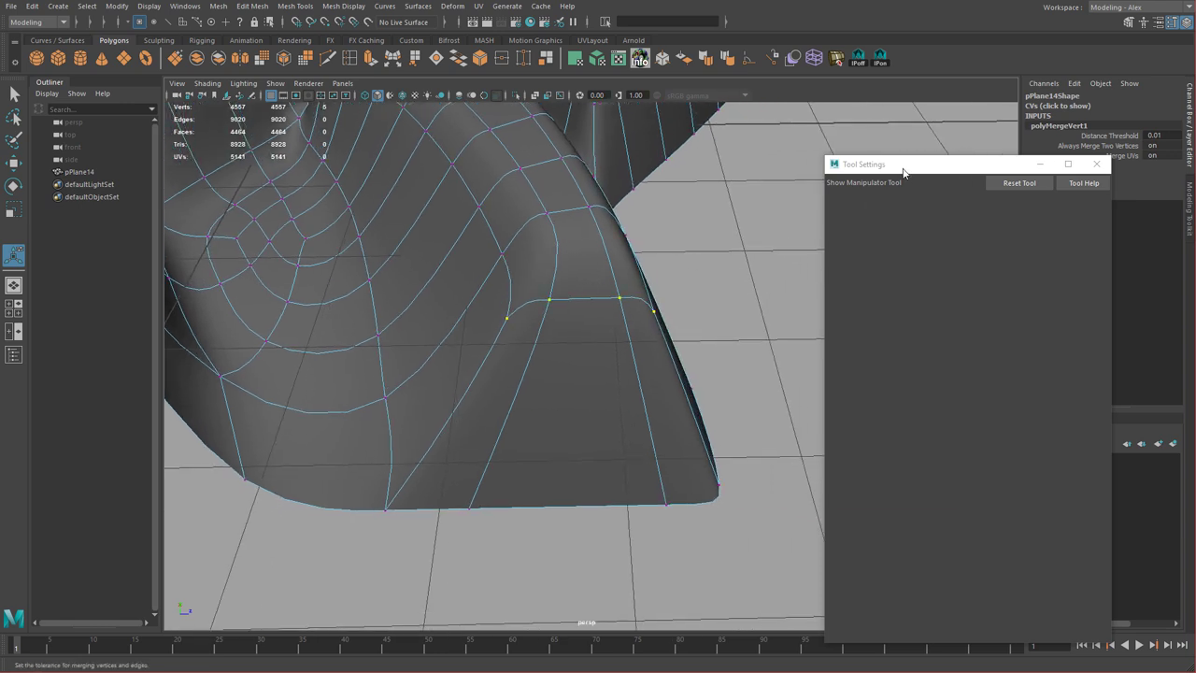
pyautogui.moveTo(903, 173); pyautogui.dragTo(838, 357)
pyautogui.moveTo(881, 268); pyautogui.dragTo(878, 267)
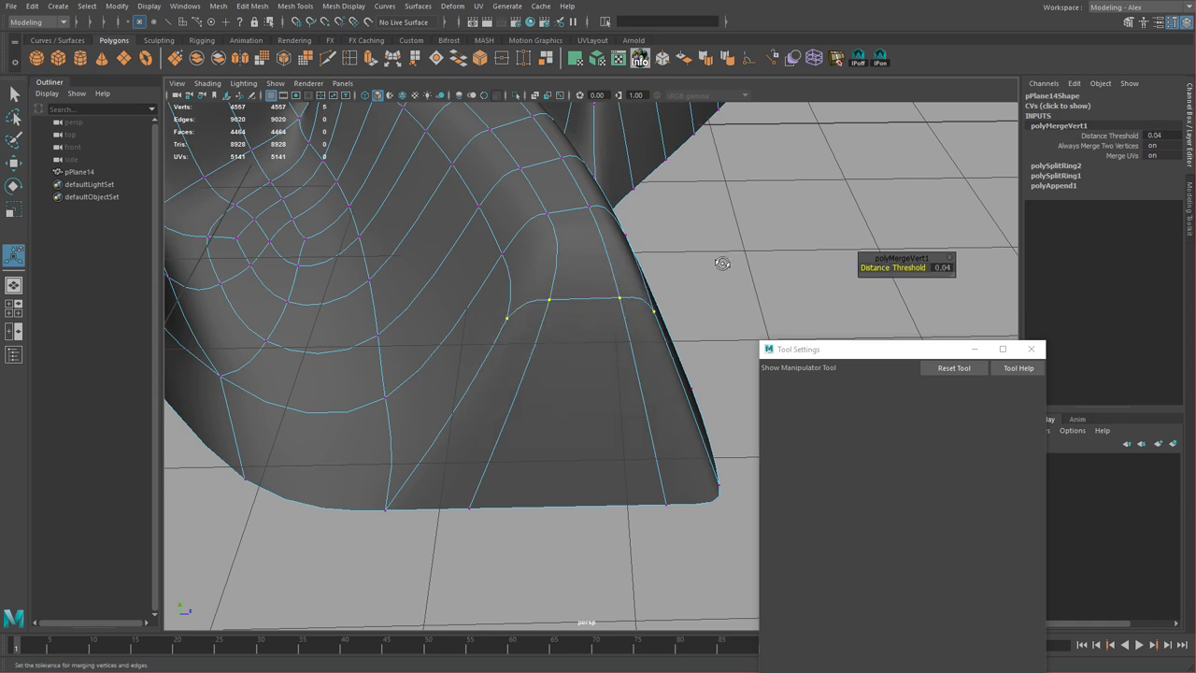
# Check the merged end panel smoothed, then restore the unsmoothed display and return to object selection.
pyautogui.keyDown('alt'); pyautogui.moveTo(722, 263); pyautogui.dragTo(630, 258); pyautogui.keyUp('alt')
pyautogui.click(1032, 349)
pyautogui.press('w')
pyautogui.press('1')
pyautogui.moveTo(625, 266); pyautogui.dragTo(658, 249, button='right')
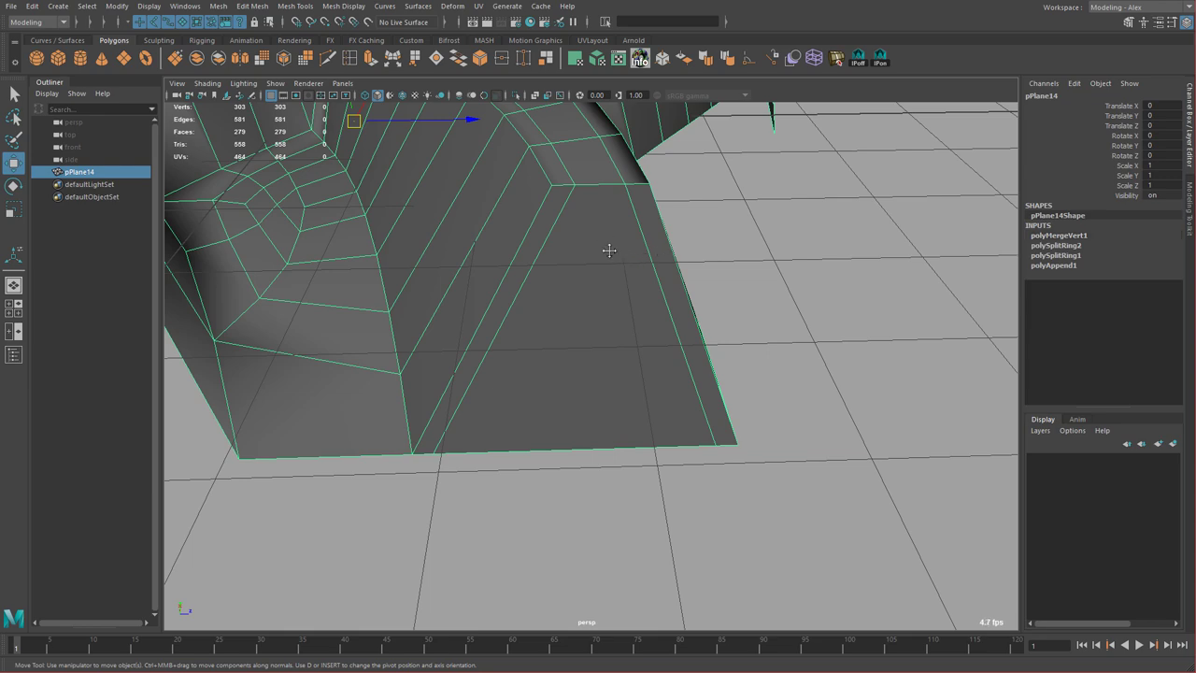
# Insert an edge loop around the strip's side and across the end panel, just below the upper rim.
pyautogui.keyDown('alt'); pyautogui.moveTo(608, 250); pyautogui.dragTo(633, 270); pyautogui.keyUp('alt')
pyautogui.keyDown('alt'); pyautogui.moveTo(633, 270); pyautogui.dragTo(659, 327, button='middle'); pyautogui.keyUp('alt')
pyautogui.doubleClick(352, 59)
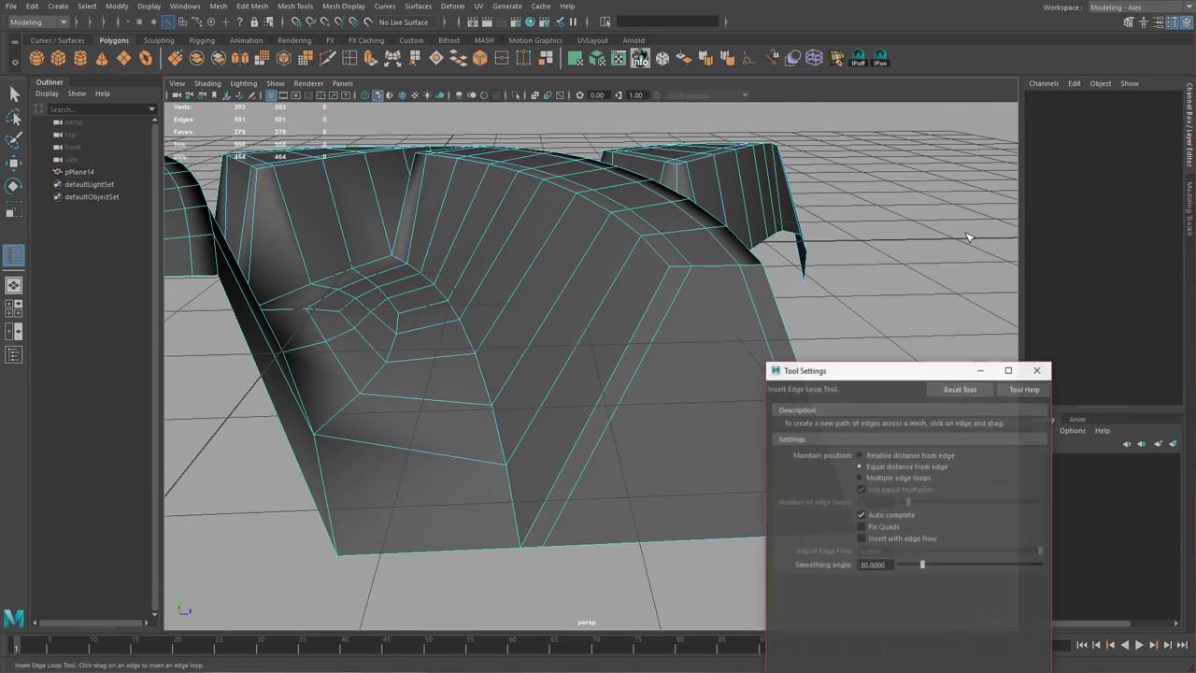
pyautogui.click(685, 279)
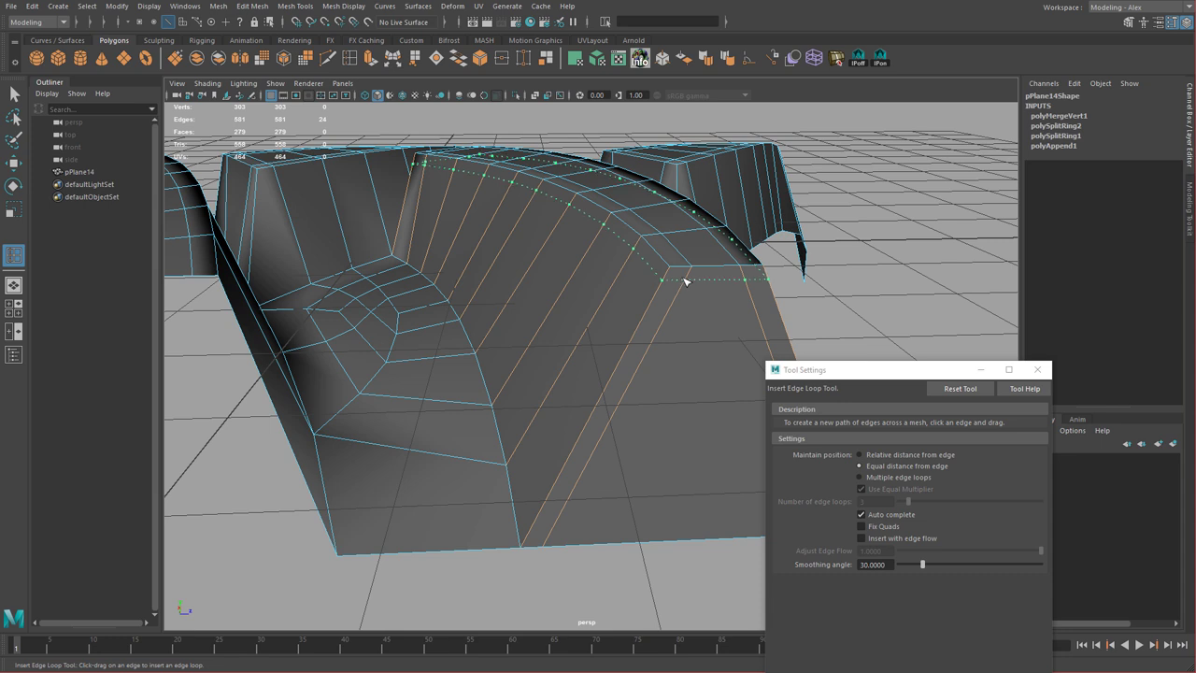
pyautogui.moveTo(684, 280); pyautogui.dragTo(685, 281)
pyautogui.keyDown('alt'); pyautogui.moveTo(768, 336); pyautogui.dragTo(711, 261, button='middle'); pyautogui.keyUp('alt')
pyautogui.press('w')
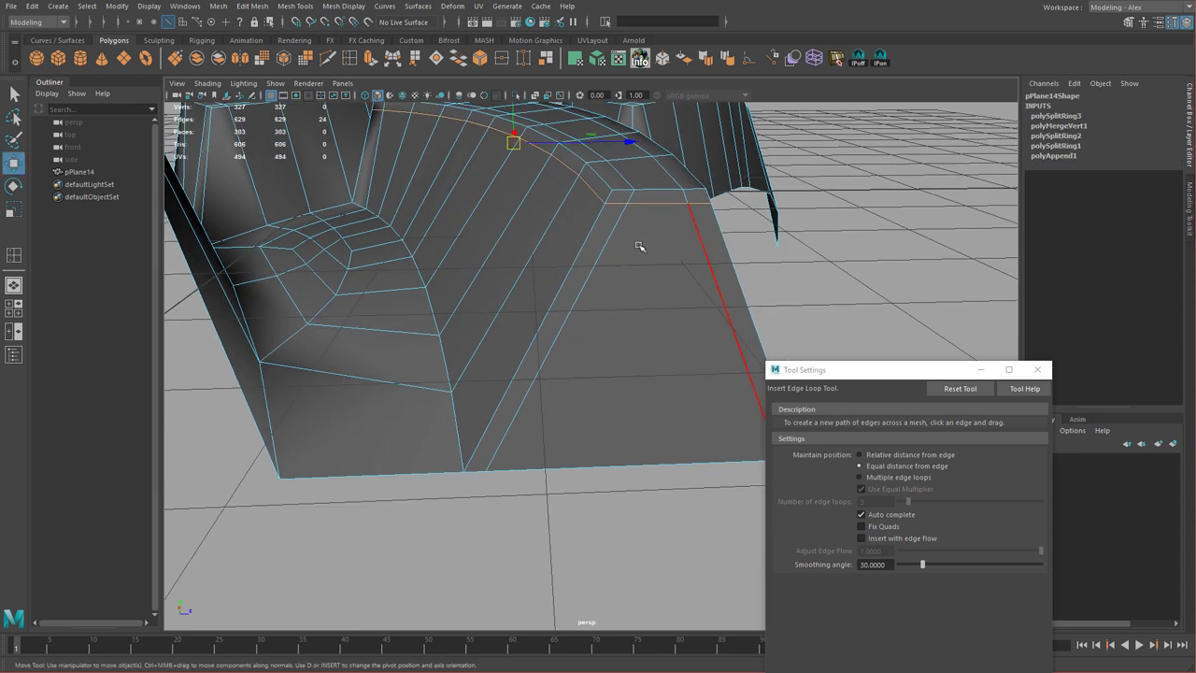
# Select the end panel's large centre face and grow the selection to the panel's six faces.
pyautogui.moveTo(638, 245); pyautogui.dragTo(646, 278, button='right')
pyautogui.click(648, 280)
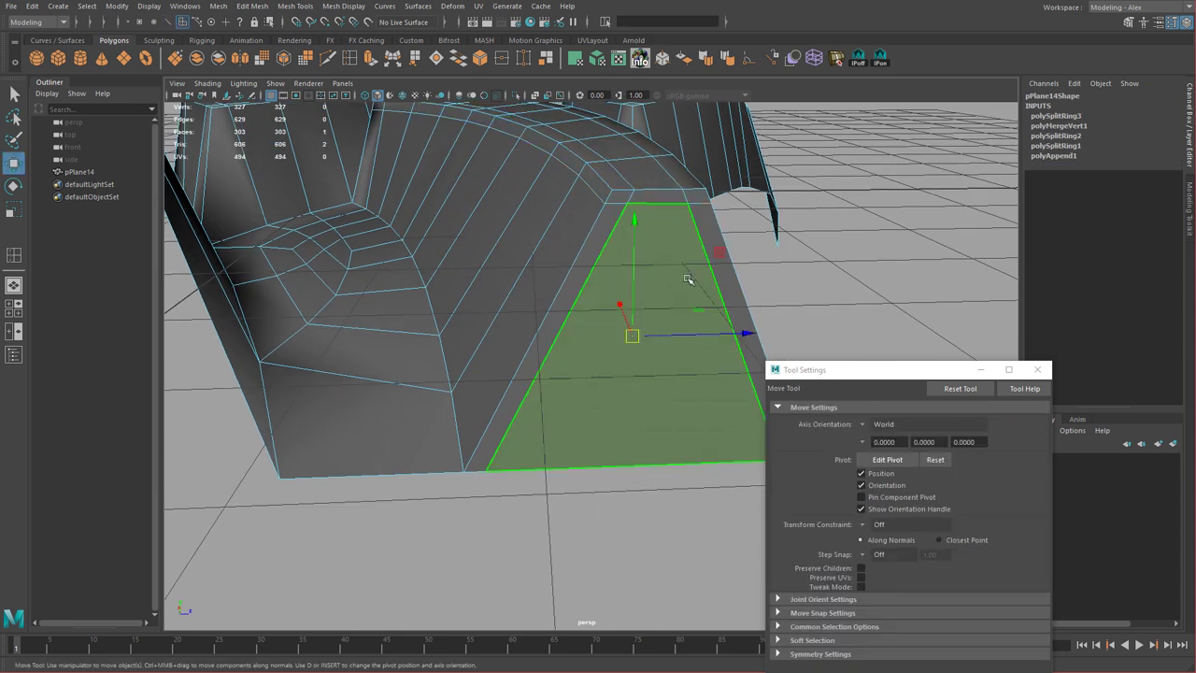
pyautogui.hotkey('shift', '.')
pyautogui.keyDown('alt'); pyautogui.moveTo(707, 297); pyautogui.dragTo(608, 250); pyautogui.keyUp('alt')
pyautogui.hotkey('shift', ',')
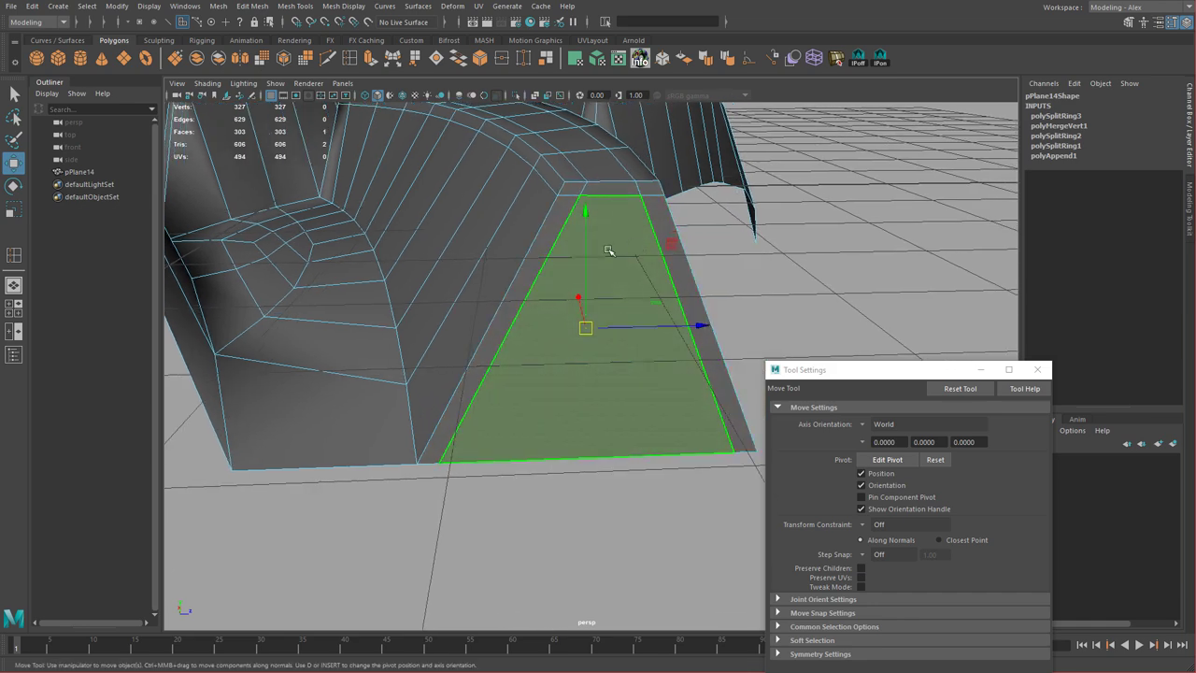
pyautogui.hotkey('shift', '.')
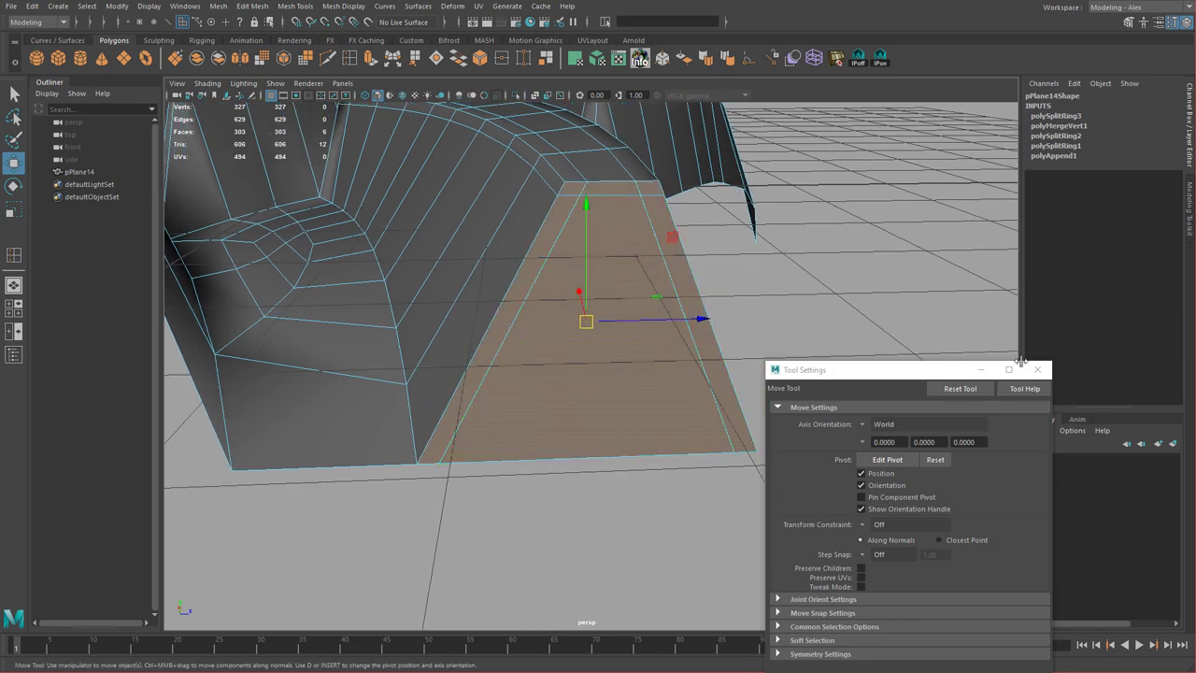
pyautogui.click(1037, 370)
pyautogui.keyDown('alt'); pyautogui.moveTo(616, 294); pyautogui.dragTo(678, 264); pyautogui.keyUp('alt')
pyautogui.keyDown('alt'); pyautogui.moveTo(678, 265); pyautogui.dragTo(614, 284, button='middle'); pyautogui.keyUp('alt')
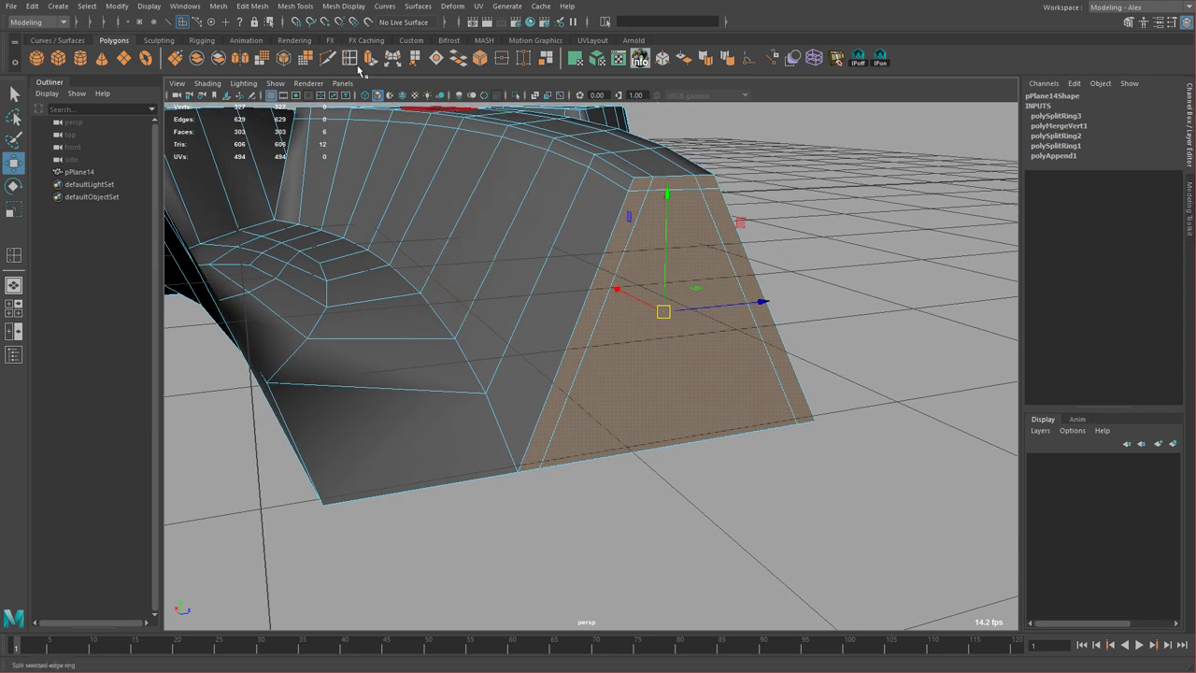
# Extrude the six end-panel faces and scale them slightly inward to form an inset border.
pyautogui.click(371, 59)
pyautogui.press('r')
pyautogui.moveTo(826, 311); pyautogui.dragTo(806, 309, button='middle')
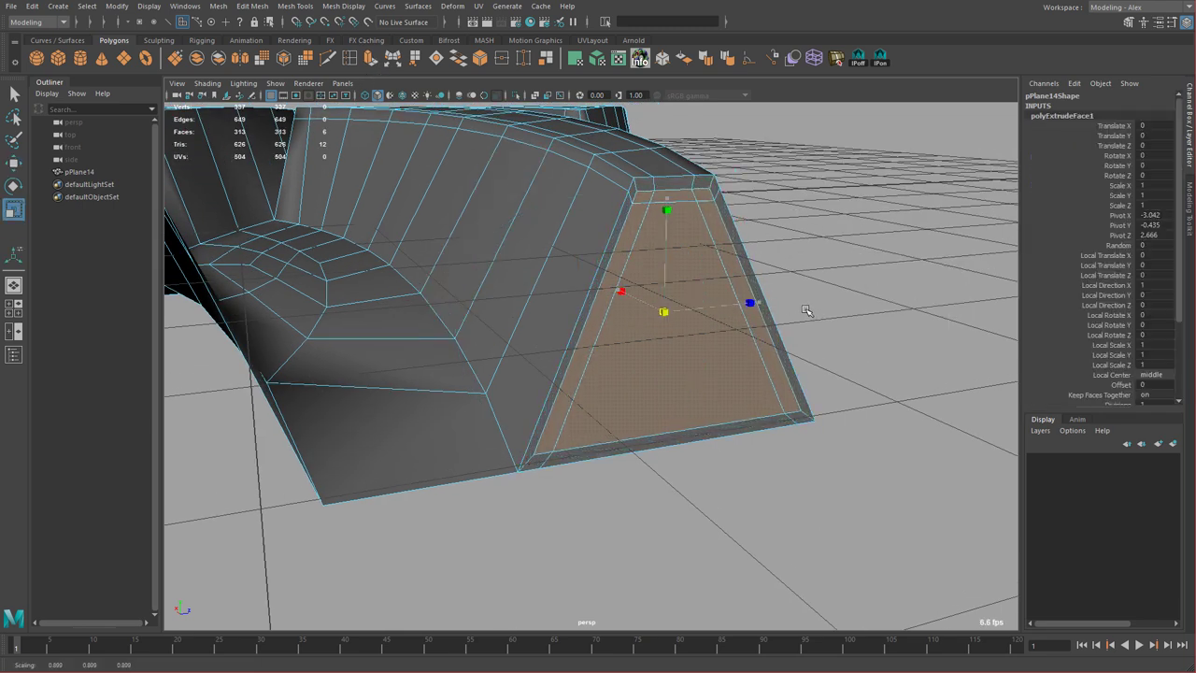
pyautogui.keyDown('alt'); pyautogui.moveTo(801, 308); pyautogui.dragTo(761, 337); pyautogui.keyUp('alt')
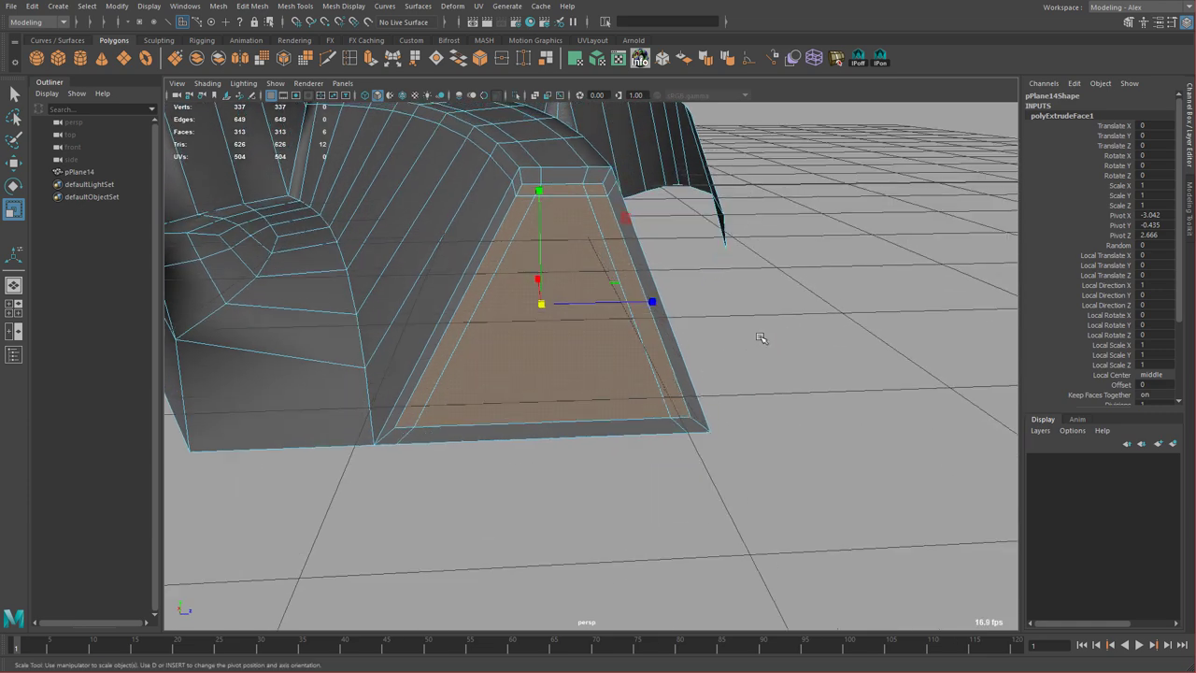
# Snap the scale pivot to the panel's lower border edge and shrink the inset faces toward it.
pyautogui.press('d')
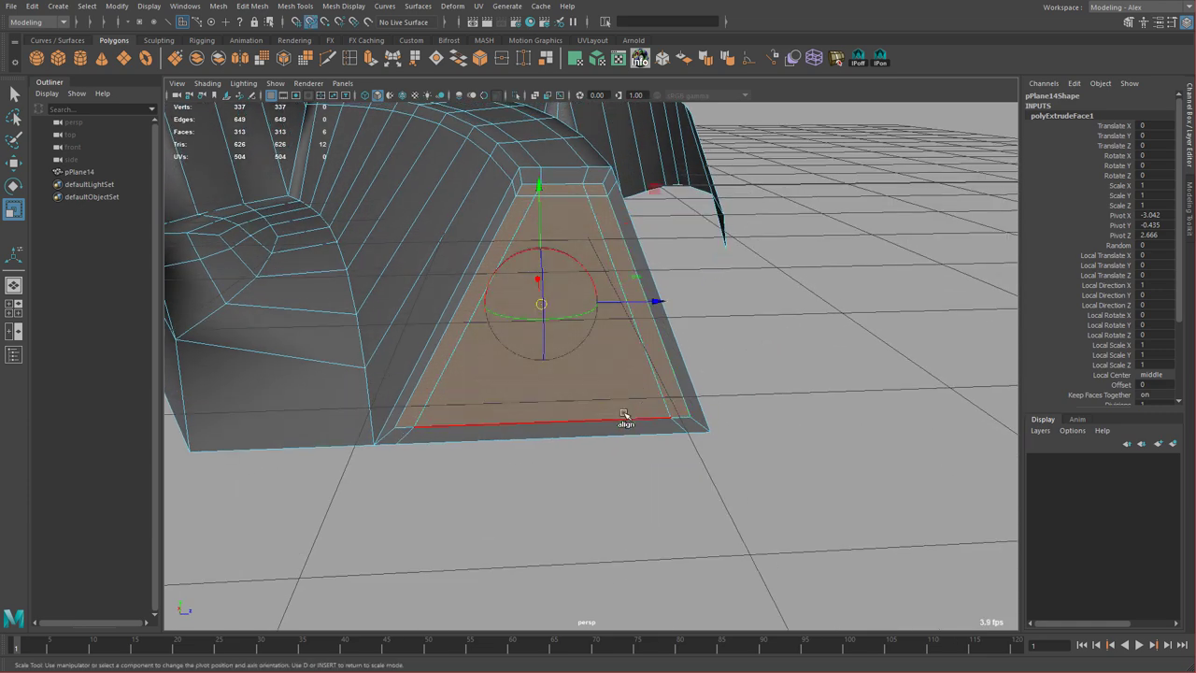
pyautogui.click(600, 437)
pyautogui.press('d')
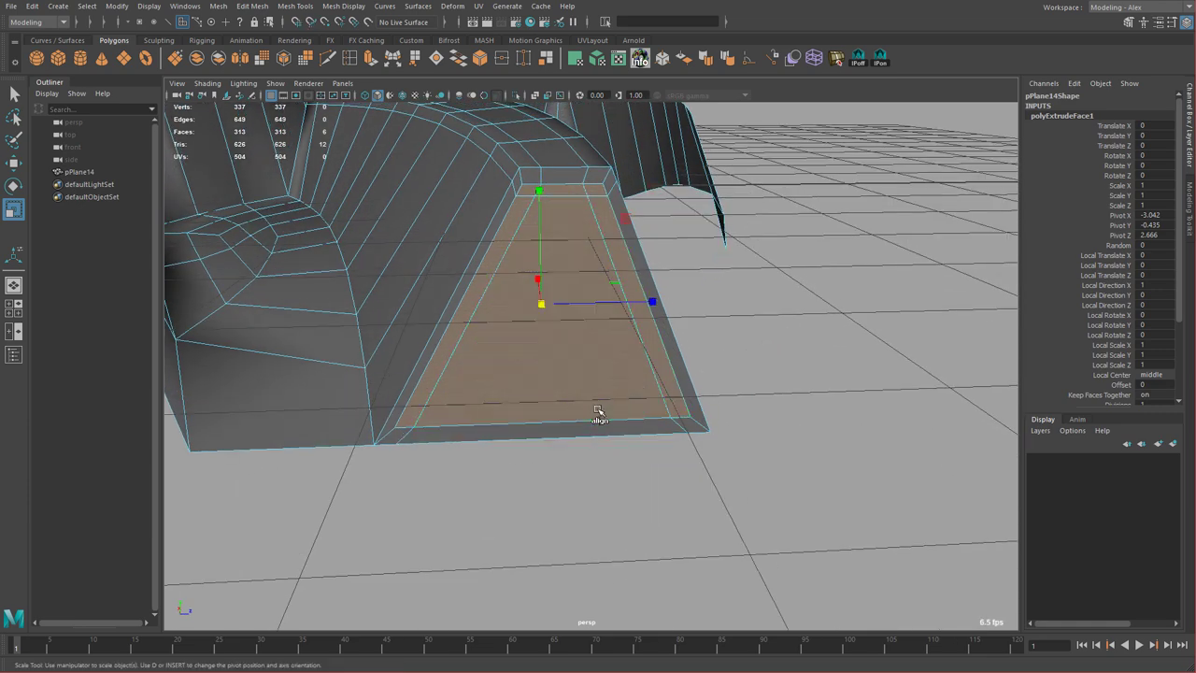
pyautogui.press('d')
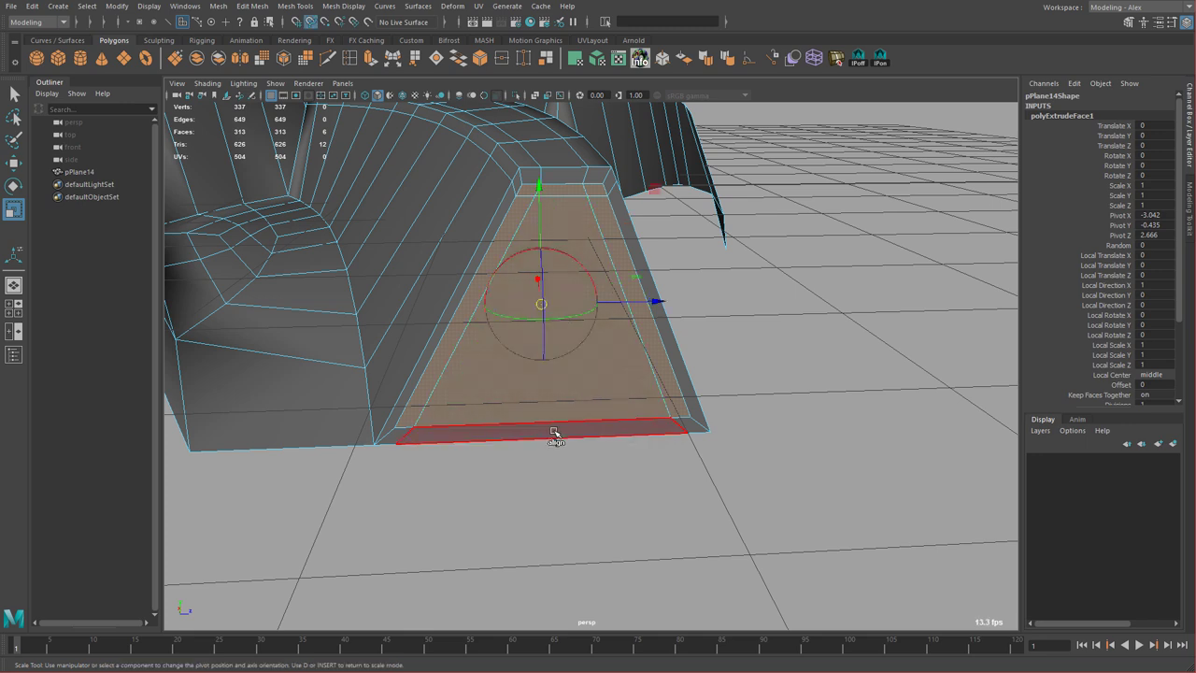
pyautogui.click(546, 437)
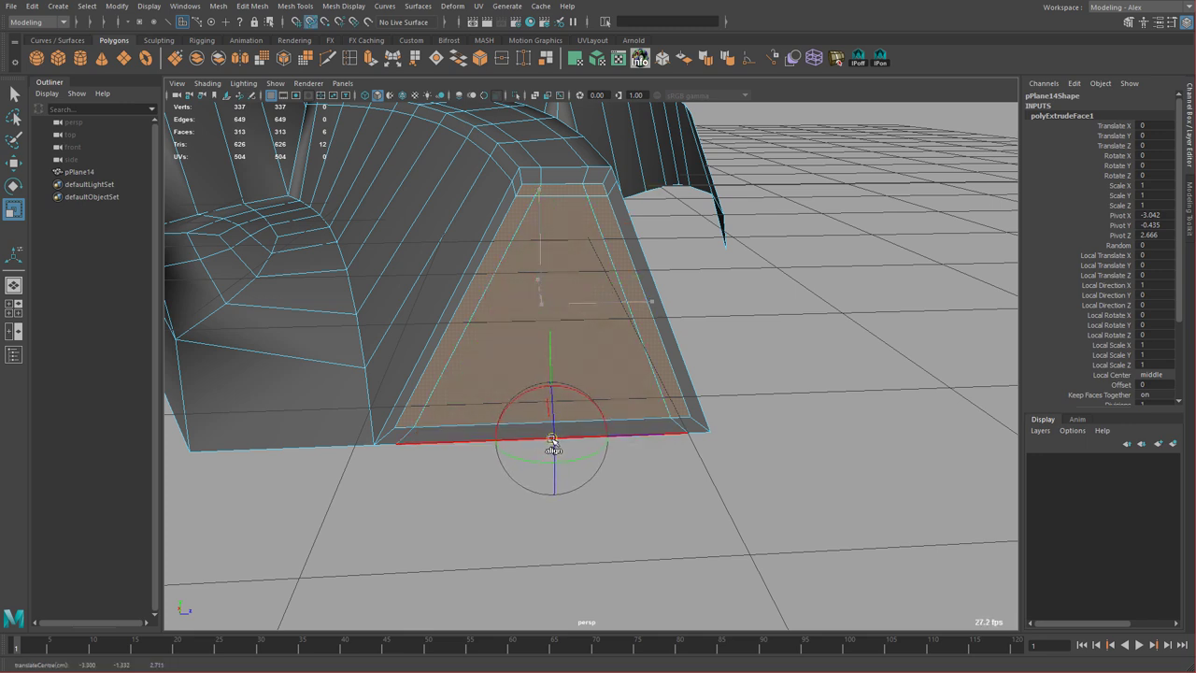
pyautogui.press('d')
pyautogui.moveTo(750, 483); pyautogui.dragTo(694, 470, button='middle')
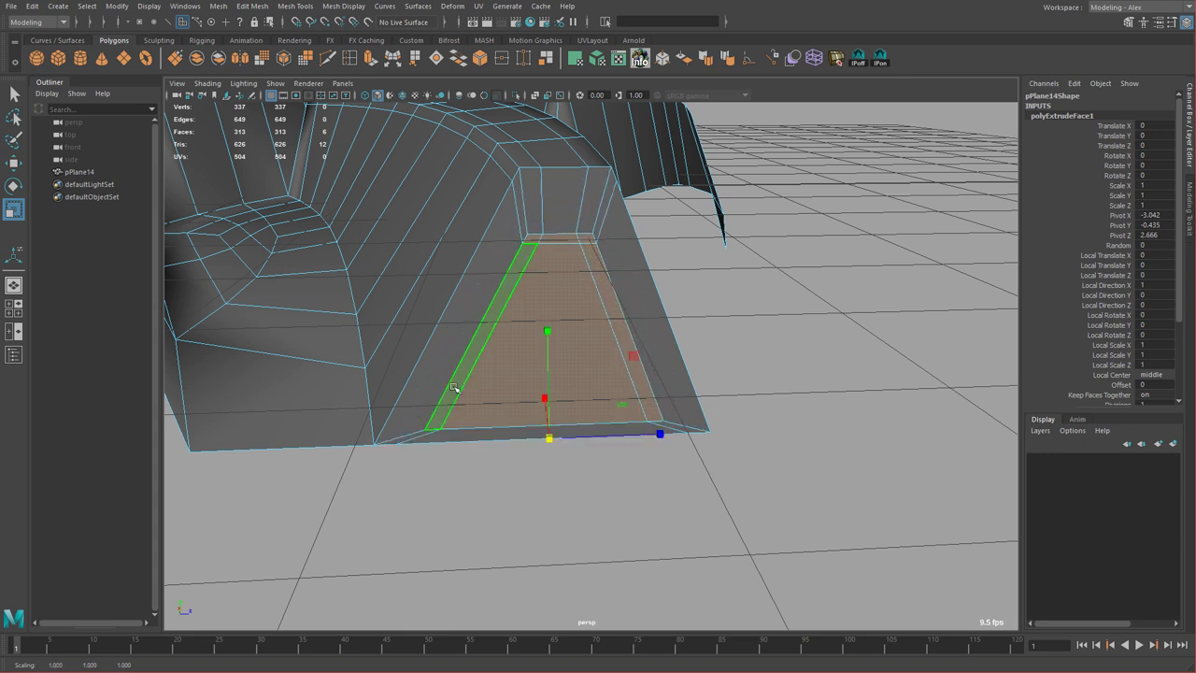
pyautogui.moveTo(803, 466); pyautogui.dragTo(798, 466, button='middle')
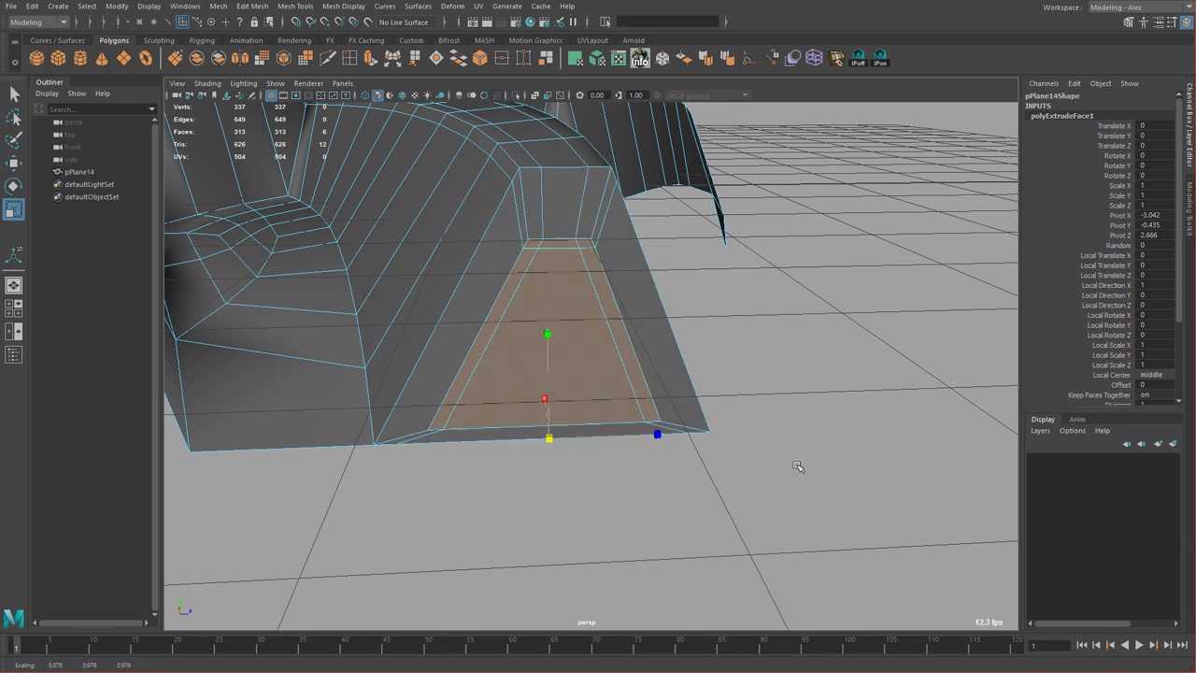
# Extrude the inset panel faces again and check the result in smoothed display before restoring the unsmoothed one.
pyautogui.moveTo(702, 444)
pyautogui.keyDown('alt'); pyautogui.mouseDown()
pyautogui.moveTo(768, 423)
pyautogui.moveTo(699, 434)
pyautogui.mouseUp(); pyautogui.keyUp('alt')
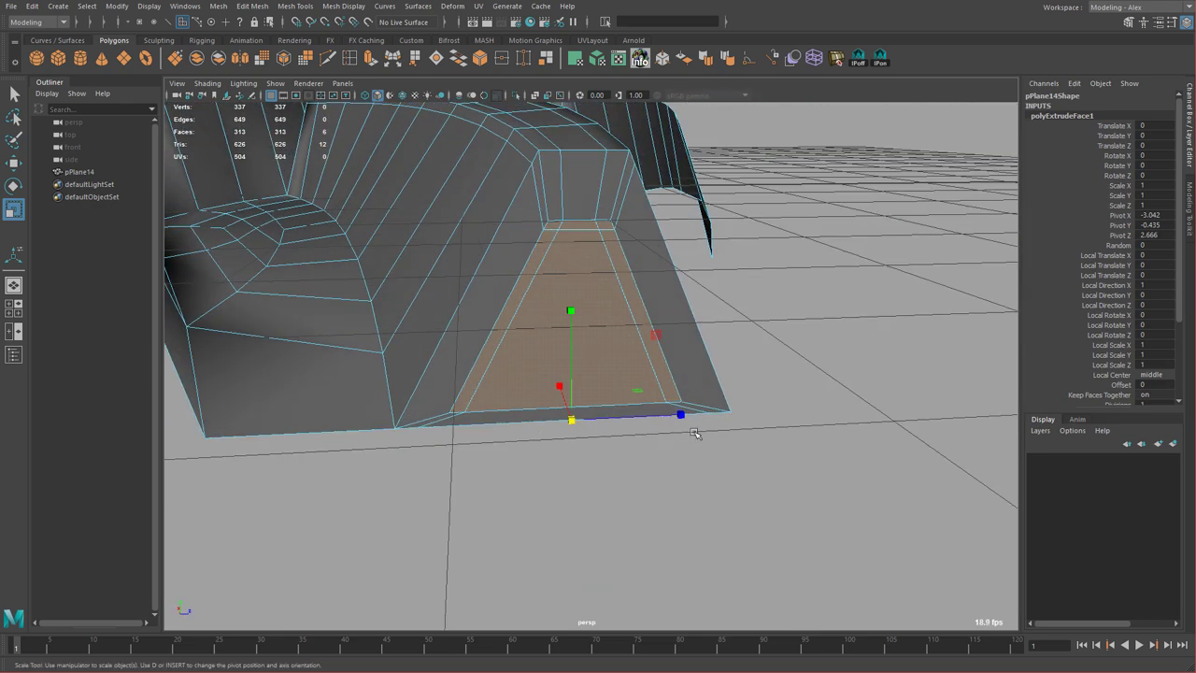
pyautogui.keyDown('alt'); pyautogui.moveTo(694, 376); pyautogui.dragTo(657, 418, button='middle'); pyautogui.keyUp('alt')
pyautogui.keyDown('alt'); pyautogui.moveTo(656, 418); pyautogui.dragTo(671, 439); pyautogui.keyUp('alt')
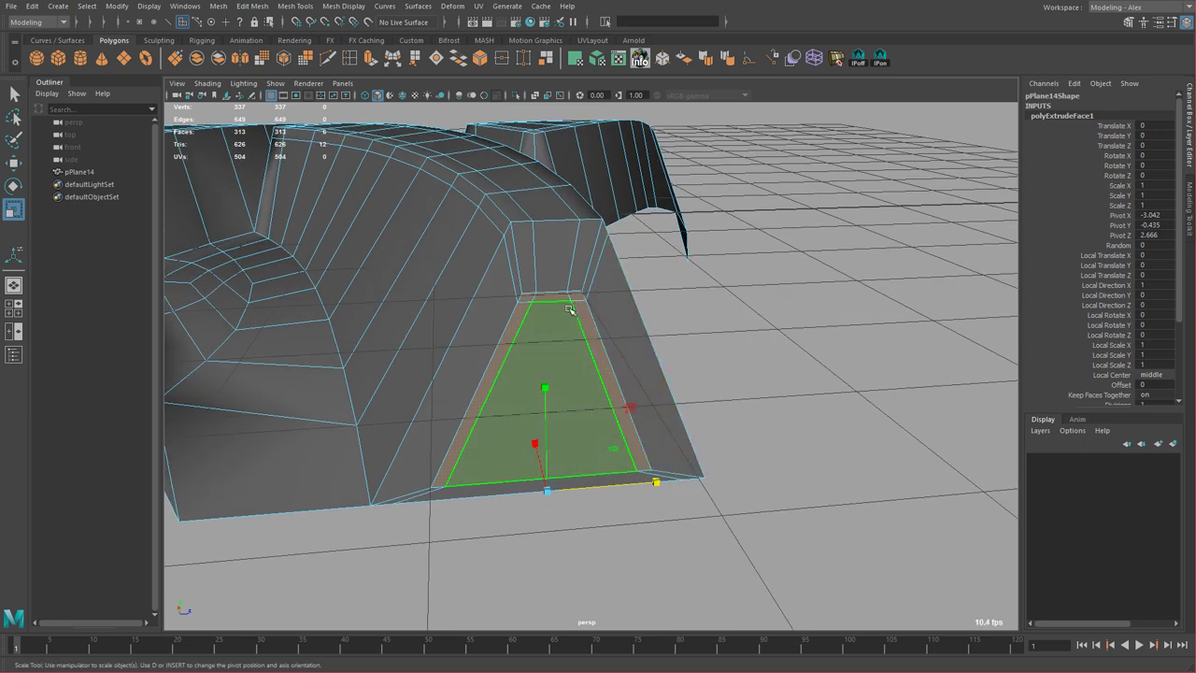
pyautogui.keyDown('alt'); pyautogui.moveTo(571, 346); pyautogui.dragTo(602, 343); pyautogui.keyUp('alt')
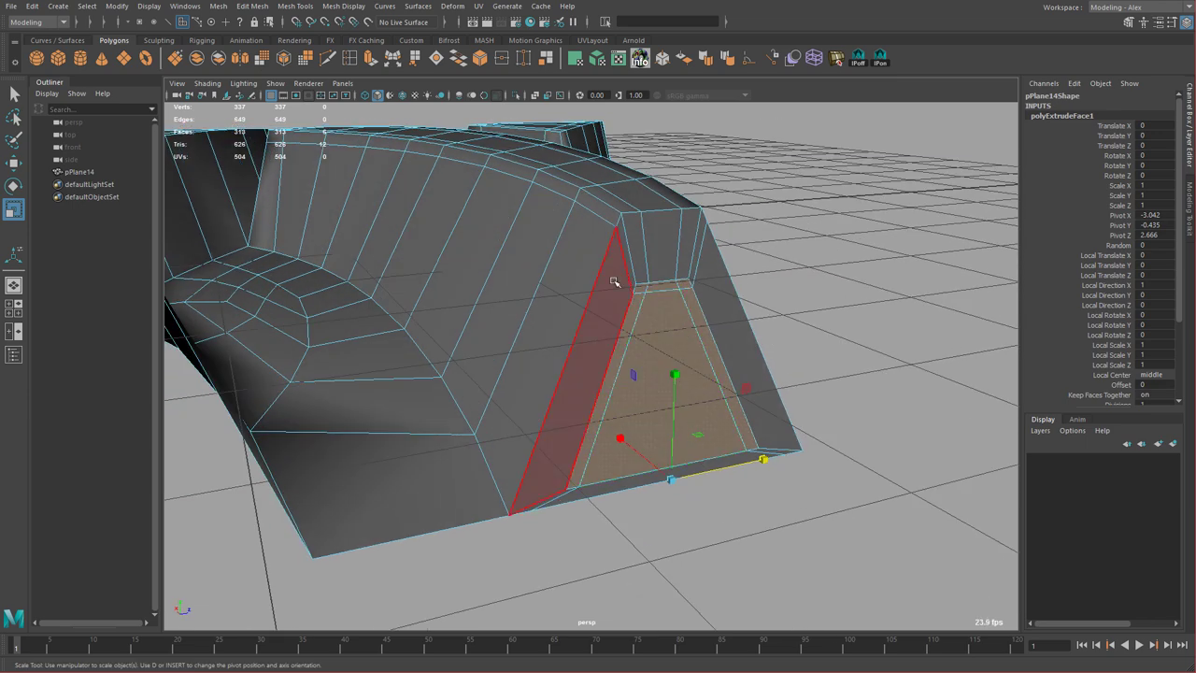
pyautogui.hotkey('ctrl', 'e')
pyautogui.keyDown('alt'); pyautogui.moveTo(613, 281); pyautogui.dragTo(656, 300); pyautogui.keyUp('alt')
pyautogui.press('w')
pyautogui.press('3')
pyautogui.press('1')
pyautogui.keyDown('alt'); pyautogui.moveTo(656, 301); pyautogui.dragTo(732, 297, button='middle'); pyautogui.keyUp('alt')
pyautogui.keyDown('alt'); pyautogui.moveTo(731, 297); pyautogui.dragTo(793, 351, button='right'); pyautogui.keyUp('alt')
# Add a lattice with 2 divisions per axis around the extruded panel faces, then undo the trial move of the lattice.
pyautogui.click(815, 59)
pyautogui.moveTo(837, 356)
pyautogui.mouseDown(button='middle')
pyautogui.moveTo(851, 383)
pyautogui.moveTo(850, 342)
pyautogui.mouseUp(button='middle')
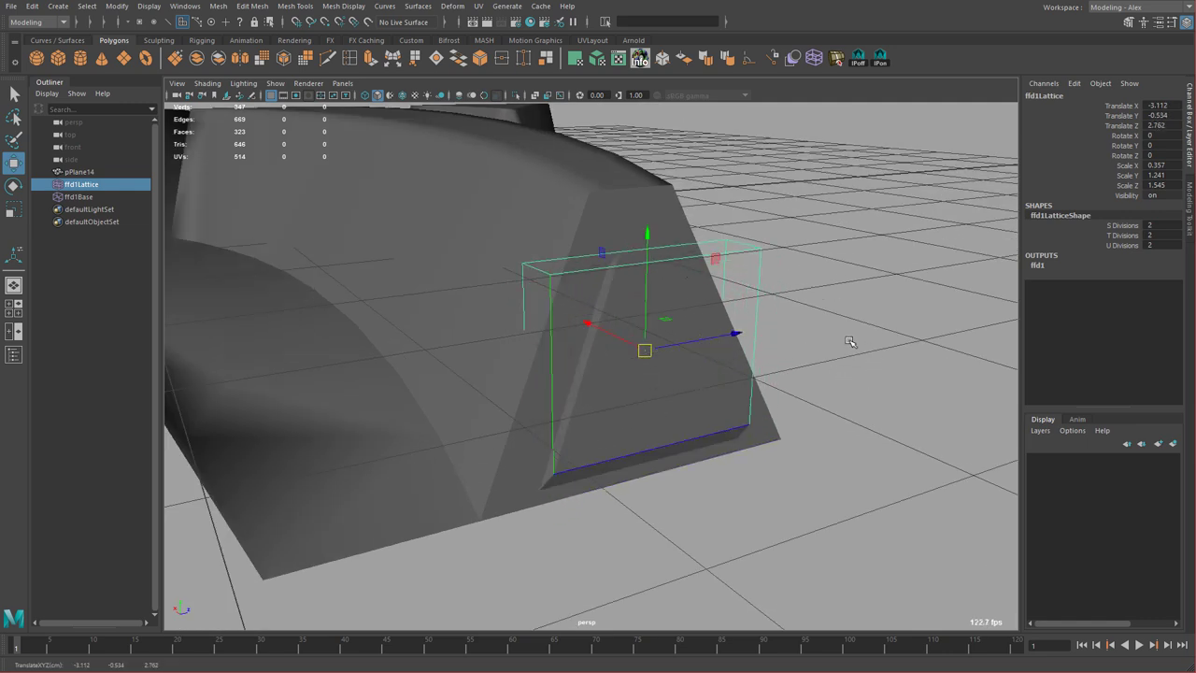
pyautogui.hotkey('ctrl', 'z')
# In the front view, shift the lattice's upper points inward to follow the slope of the outer leg.
pyautogui.keyDown('alt'); pyautogui.moveTo(793, 348); pyautogui.dragTo(784, 317); pyautogui.keyUp('alt')
pyautogui.press('space')
pyautogui.press('space')
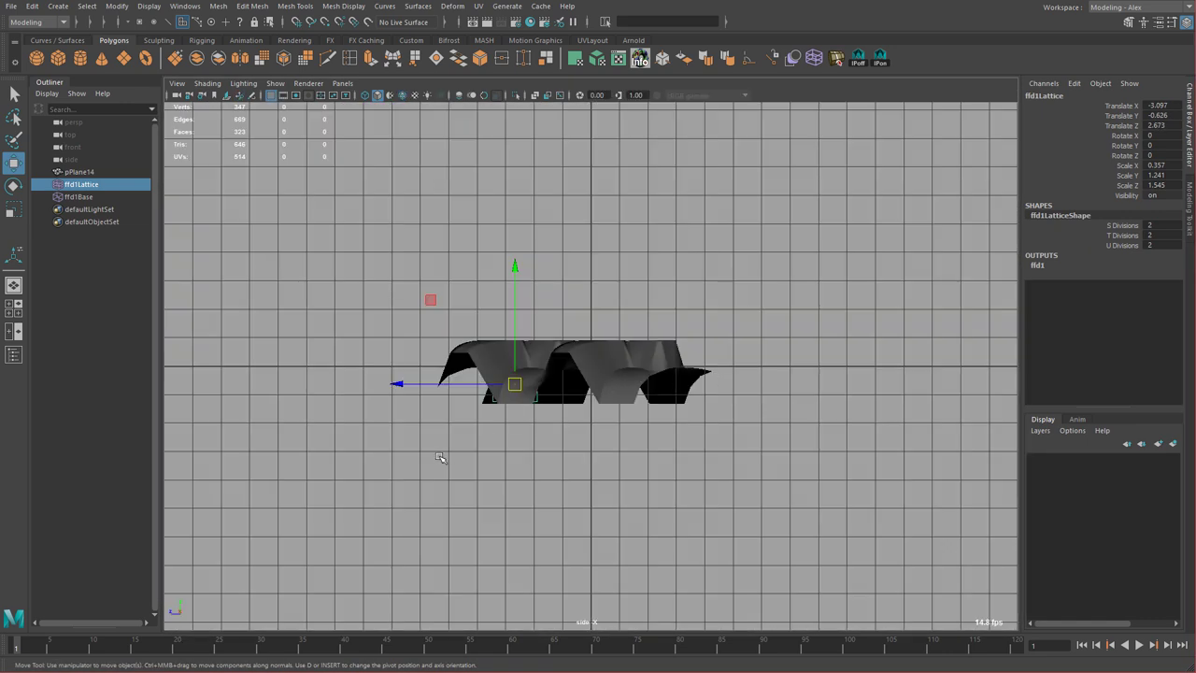
pyautogui.press('space')
pyautogui.press('space')
pyautogui.keyDown('alt'); pyautogui.moveTo(544, 376); pyautogui.dragTo(625, 342, button='right'); pyautogui.keyUp('alt')
pyautogui.keyDown('alt'); pyautogui.moveTo(561, 374); pyautogui.dragTo(679, 333, button='middle'); pyautogui.keyUp('alt')
pyautogui.keyDown('alt'); pyautogui.moveTo(679, 333); pyautogui.dragTo(868, 318, button='right'); pyautogui.keyUp('alt')
pyautogui.keyDown('alt'); pyautogui.moveTo(424, 244); pyautogui.dragTo(577, 222, button='middle'); pyautogui.keyUp('alt')
pyautogui.moveTo(396, 224); pyautogui.dragTo(396, 181, button='right')
pyautogui.moveTo(409, 245); pyautogui.dragTo(620, 346)
pyautogui.moveTo(564, 330); pyautogui.dragTo(567, 331, button='middle')
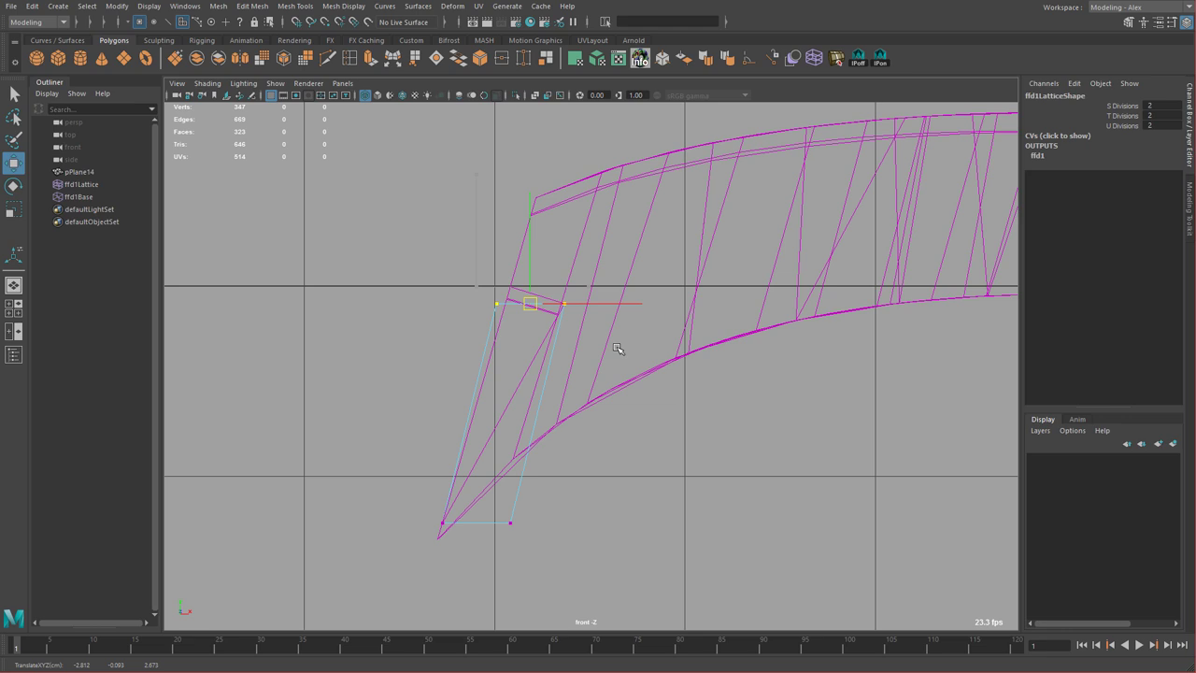
pyautogui.moveTo(617, 346); pyautogui.dragTo(620, 351, button='middle')
# Move the lattice's lower points slightly up and inward, away from the tip of the leg.
pyautogui.moveTo(382, 458); pyautogui.dragTo(551, 572)
pyautogui.keyDown('alt'); pyautogui.moveTo(496, 552); pyautogui.dragTo(607, 565, button='right'); pyautogui.keyUp('alt')
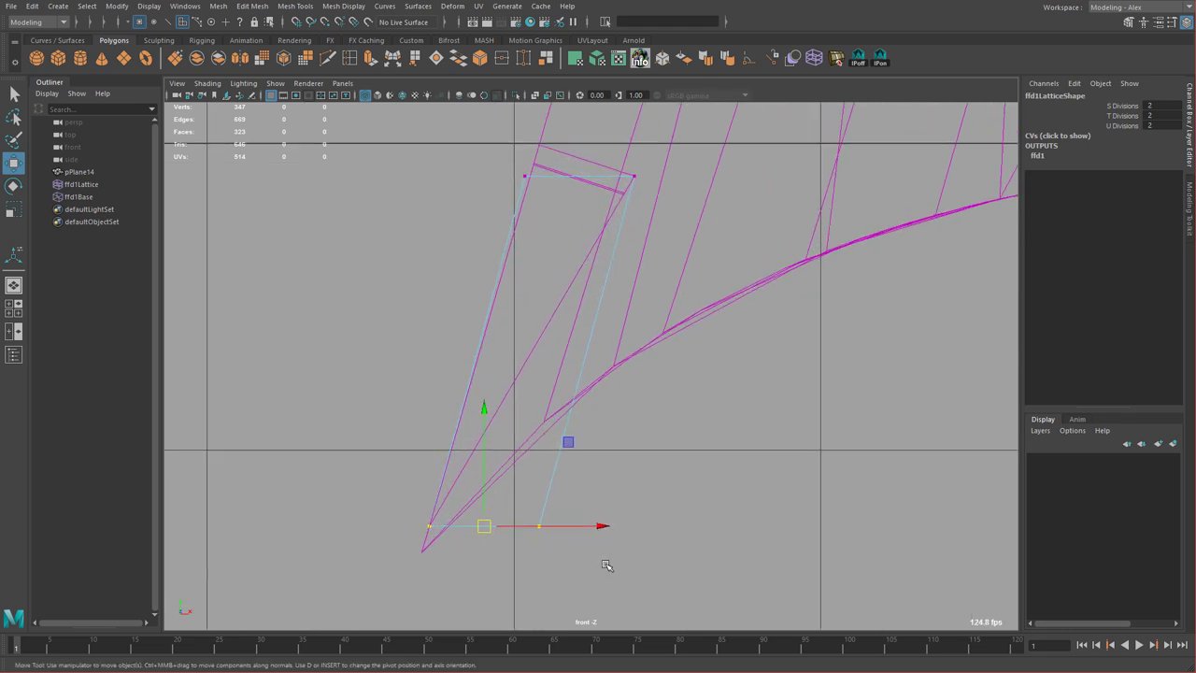
pyautogui.moveTo(466, 544)
pyautogui.mouseDown(button='middle')
pyautogui.moveTo(490, 523)
pyautogui.moveTo(479, 534)
pyautogui.mouseUp(button='middle')
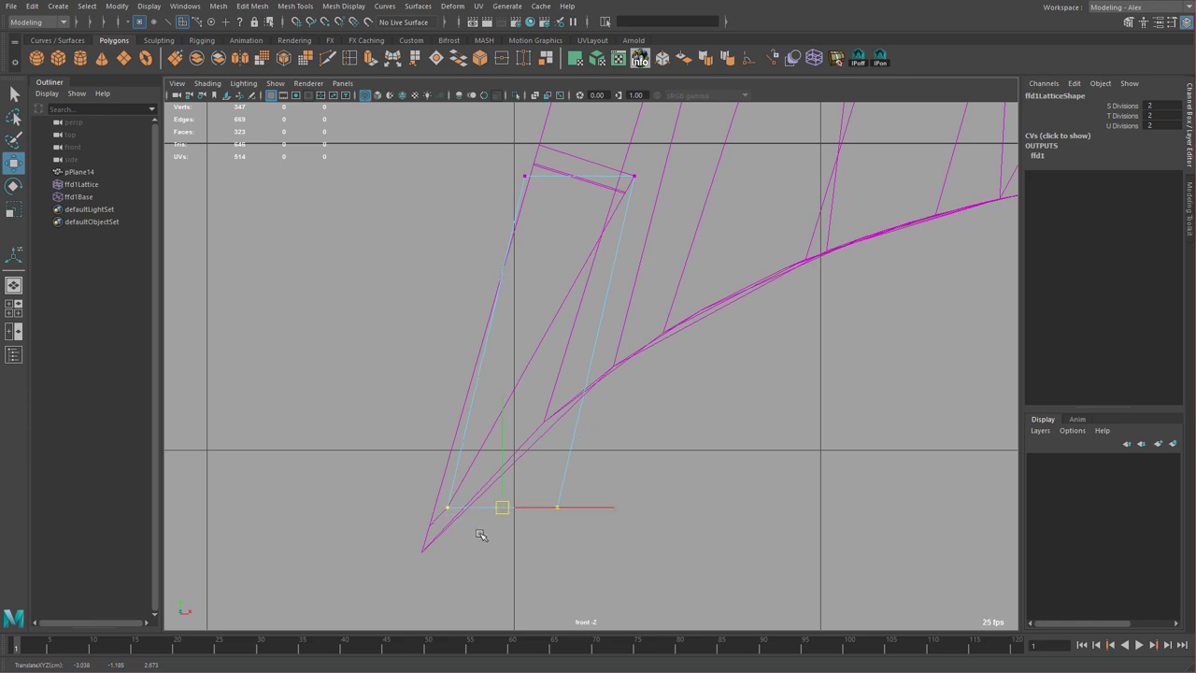
# Move the lattice's upper points slightly down in the front view, and scale its lower points closer together along Z in perspective.
pyautogui.moveTo(466, 108); pyautogui.dragTo(677, 230)
pyautogui.moveTo(677, 229); pyautogui.dragTo(679, 235, button='middle')
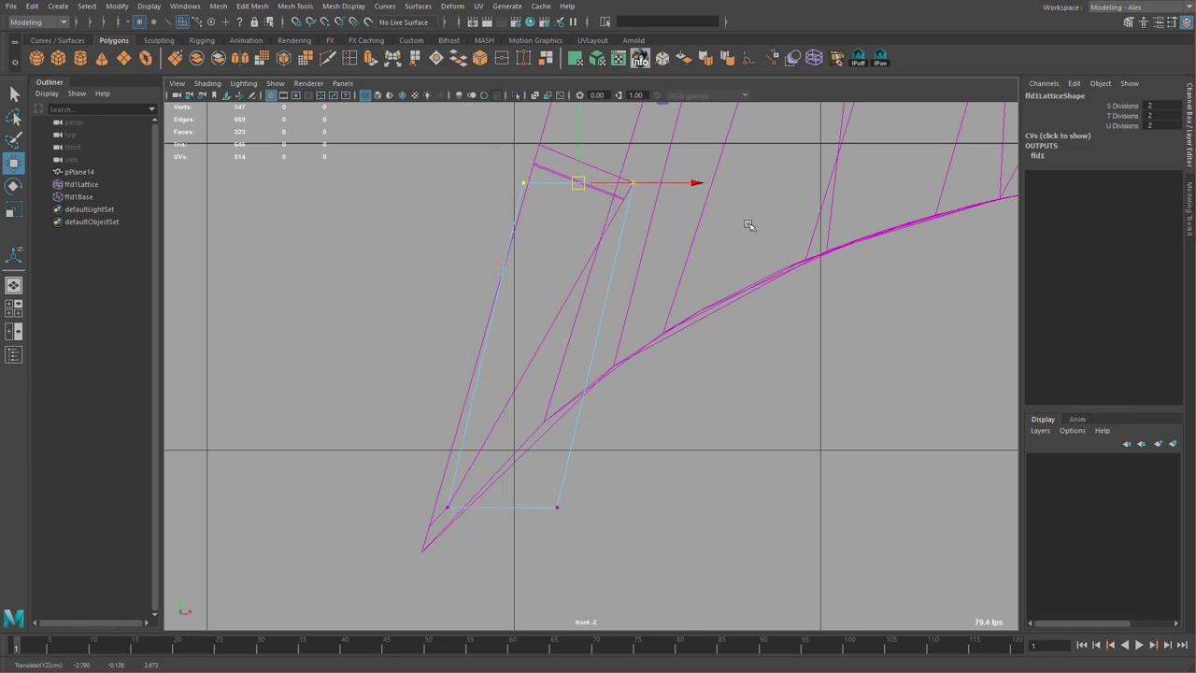
pyautogui.press('space')
pyautogui.press('space')
pyautogui.keyDown('alt'); pyautogui.moveTo(744, 285); pyautogui.dragTo(701, 346); pyautogui.keyUp('alt')
pyautogui.moveTo(462, 407); pyautogui.dragTo(798, 482)
pyautogui.keyDown('alt'); pyautogui.moveTo(689, 459); pyautogui.dragTo(667, 456); pyautogui.keyUp('alt')
pyautogui.press('r')
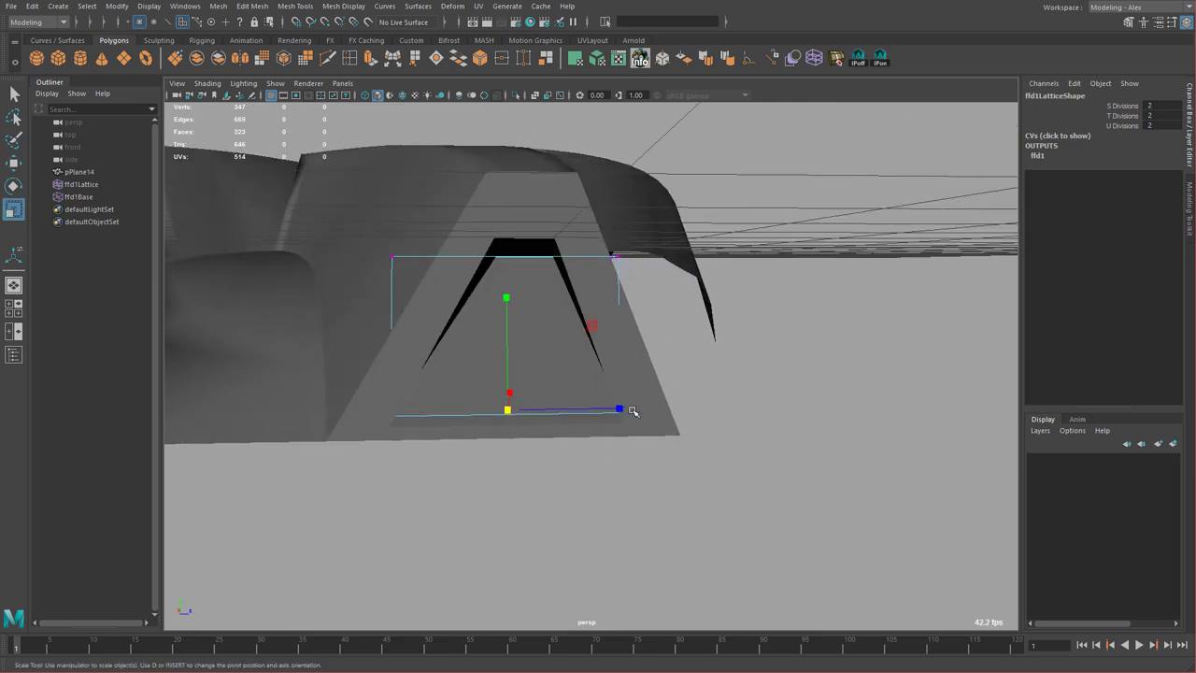
pyautogui.moveTo(621, 410); pyautogui.dragTo(612, 384)
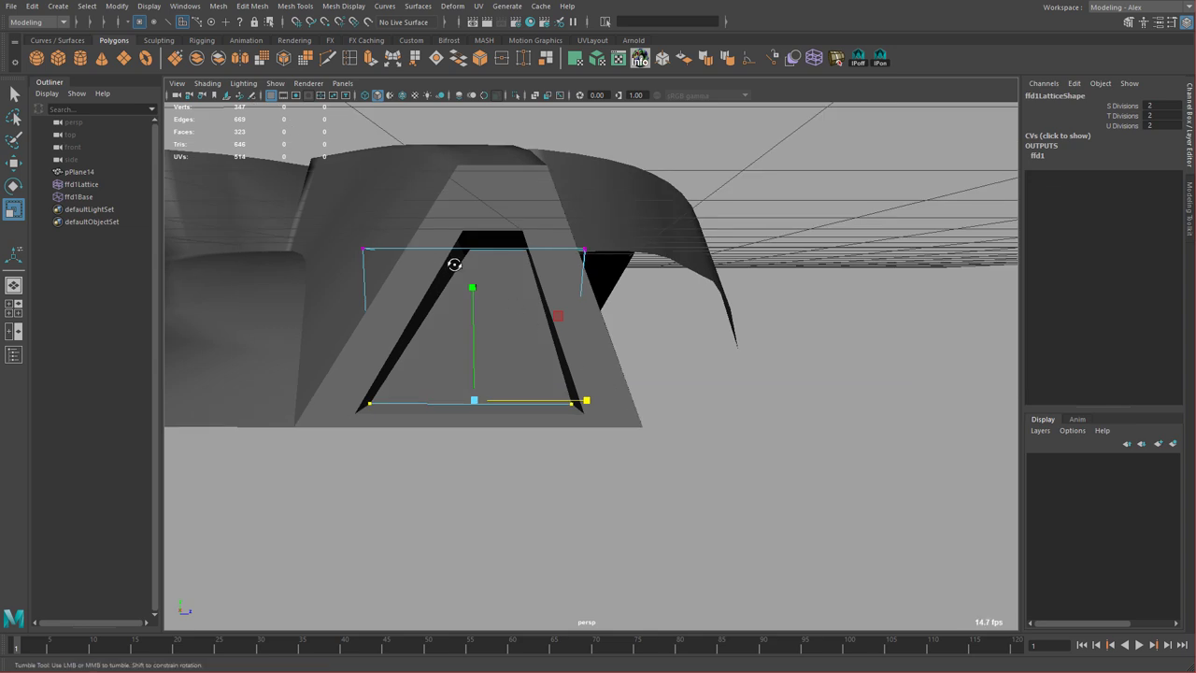
# Select the whole arched mesh and delete its construction history to bake in the lattice deformation.
pyautogui.keyDown('alt'); pyautogui.moveTo(455, 265); pyautogui.dragTo(493, 264); pyautogui.keyUp('alt')
pyautogui.moveTo(573, 194)
pyautogui.mouseDown(button='right')
pyautogui.moveTo(572, 211)
pyautogui.moveTo(578, 177)
pyautogui.mouseUp(button='right')
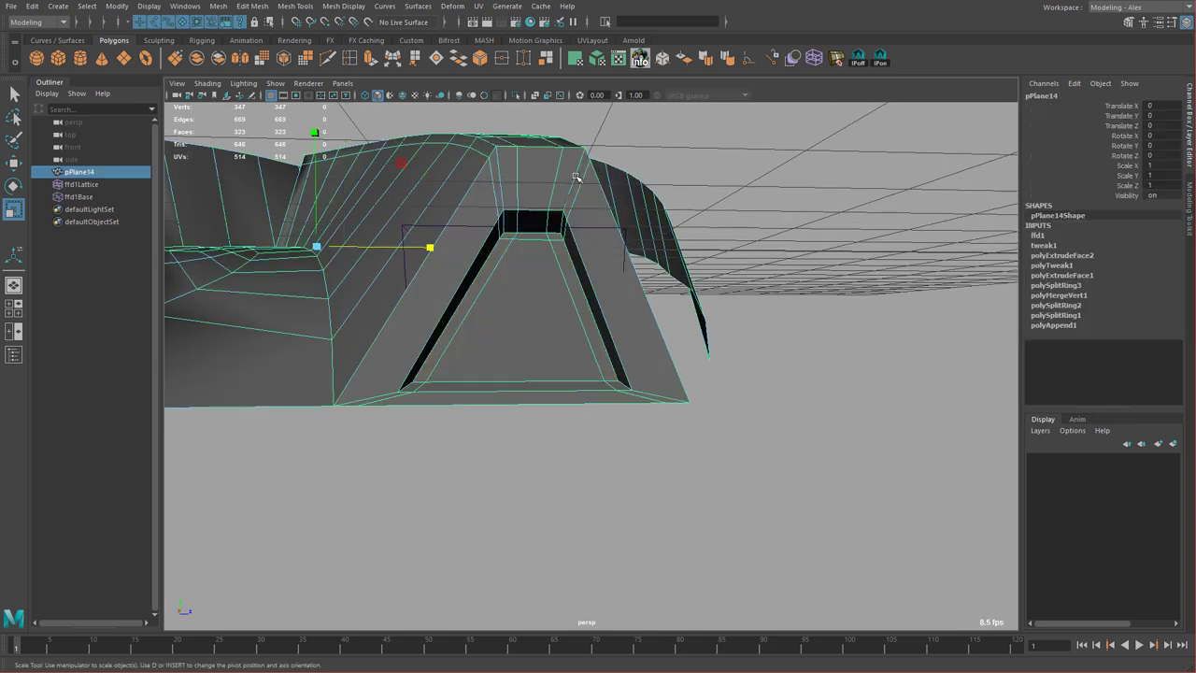
pyautogui.hotkey('alt', 'shift', 'd')
pyautogui.keyDown('alt'); pyautogui.moveTo(611, 258); pyautogui.dragTo(687, 282); pyautogui.keyUp('alt')
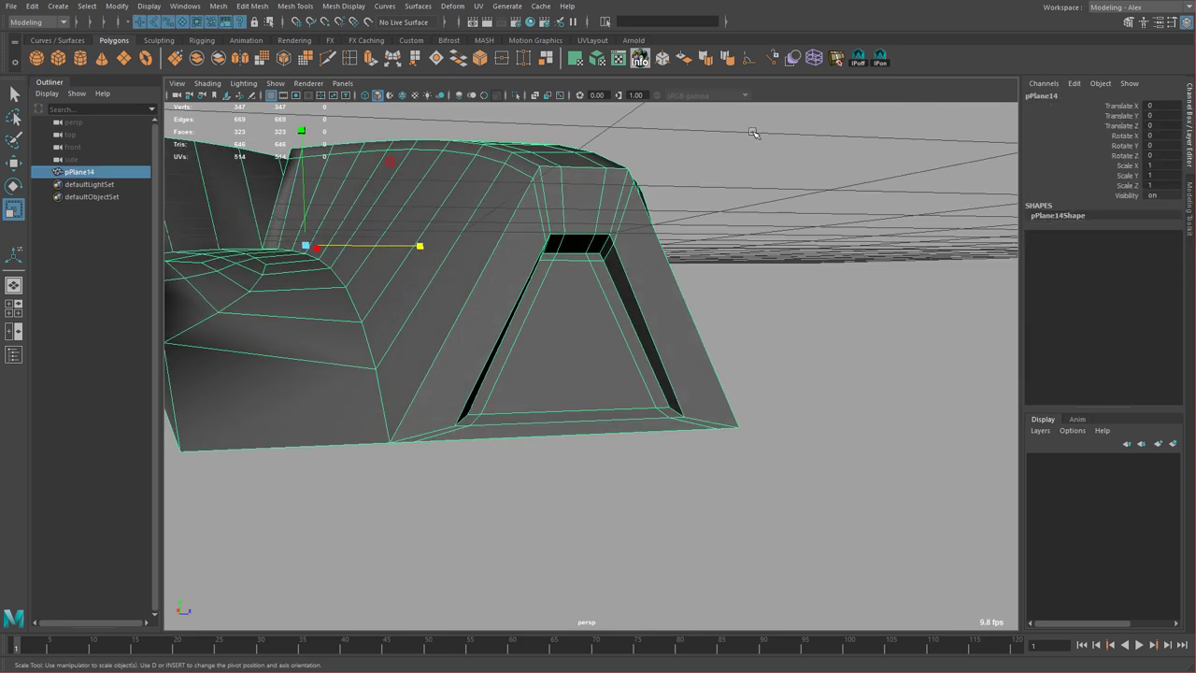
# Soften all edges of the arched mesh and inspect the shading around the inset end panel.
pyautogui.click(729, 61)
pyautogui.click(735, 192)
pyautogui.keyDown('alt'); pyautogui.moveTo(735, 200); pyautogui.dragTo(581, 293); pyautogui.keyUp('alt')
pyautogui.click(563, 253)
pyautogui.keyDown('alt'); pyautogui.moveTo(581, 293); pyautogui.dragTo(648, 288, button='right'); pyautogui.keyUp('alt')
pyautogui.keyDown('alt'); pyautogui.moveTo(648, 288); pyautogui.dragTo(579, 244); pyautogui.keyUp('alt')
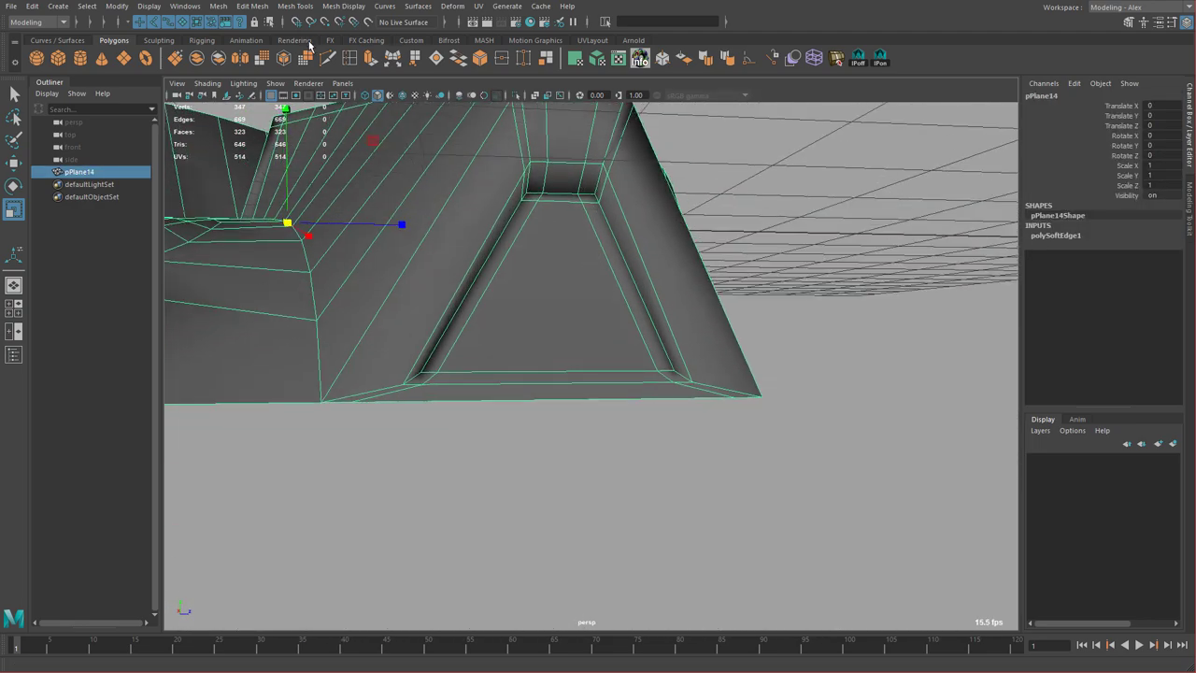
# Insert three edge loops around the triangular recess, with the edge loop tool set to relative distance from edge.
pyautogui.doubleClick(350, 58)
pyautogui.moveTo(831, 383); pyautogui.dragTo(825, 101)
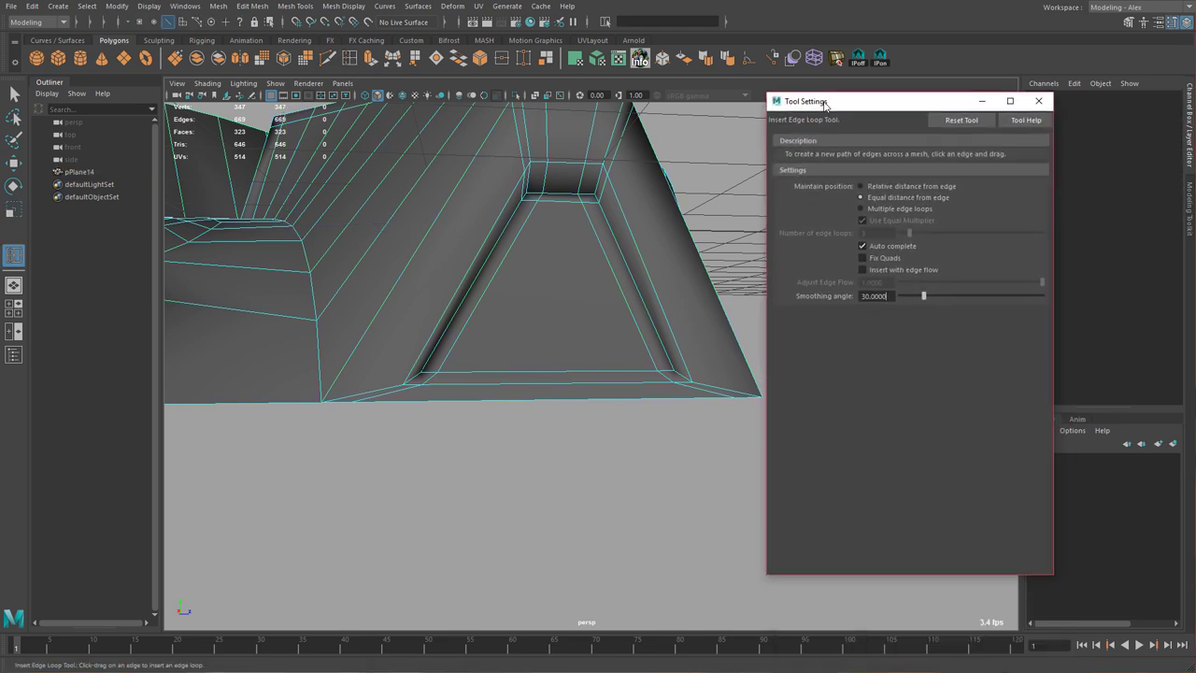
pyautogui.keyDown('alt'); pyautogui.moveTo(605, 231); pyautogui.dragTo(544, 319); pyautogui.keyUp('alt')
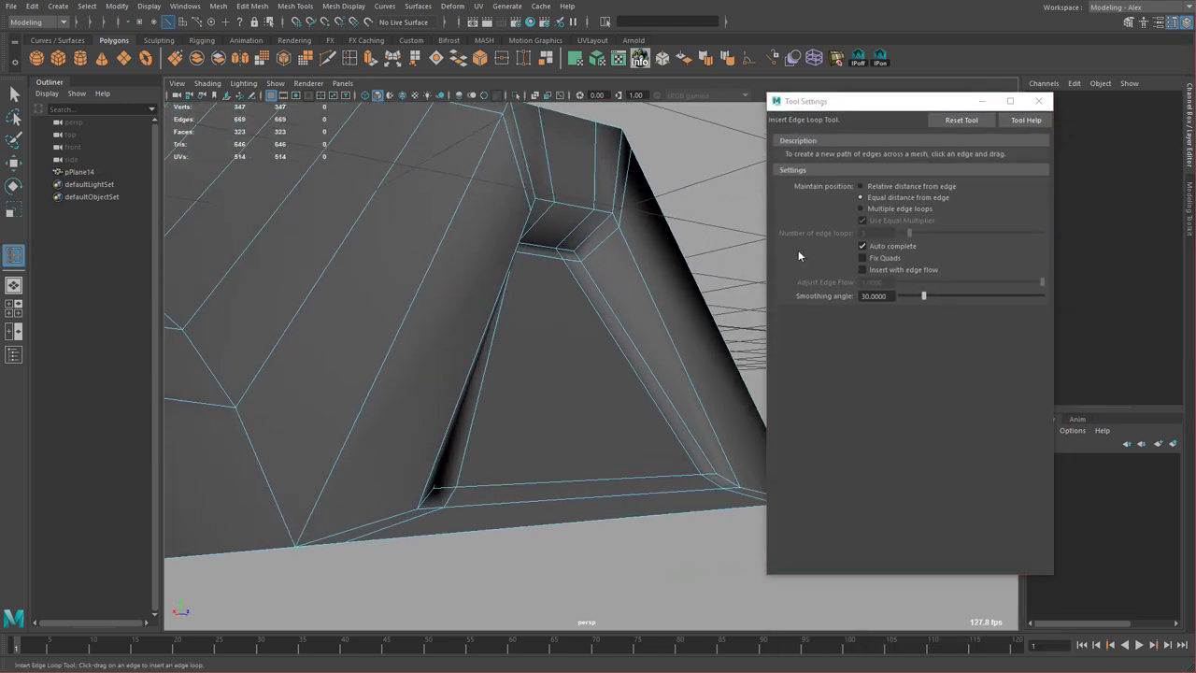
pyautogui.click(882, 185)
pyautogui.keyDown('alt'); pyautogui.moveTo(654, 229); pyautogui.dragTo(547, 226); pyautogui.keyUp('alt')
pyautogui.moveTo(520, 178); pyautogui.dragTo(520, 175)
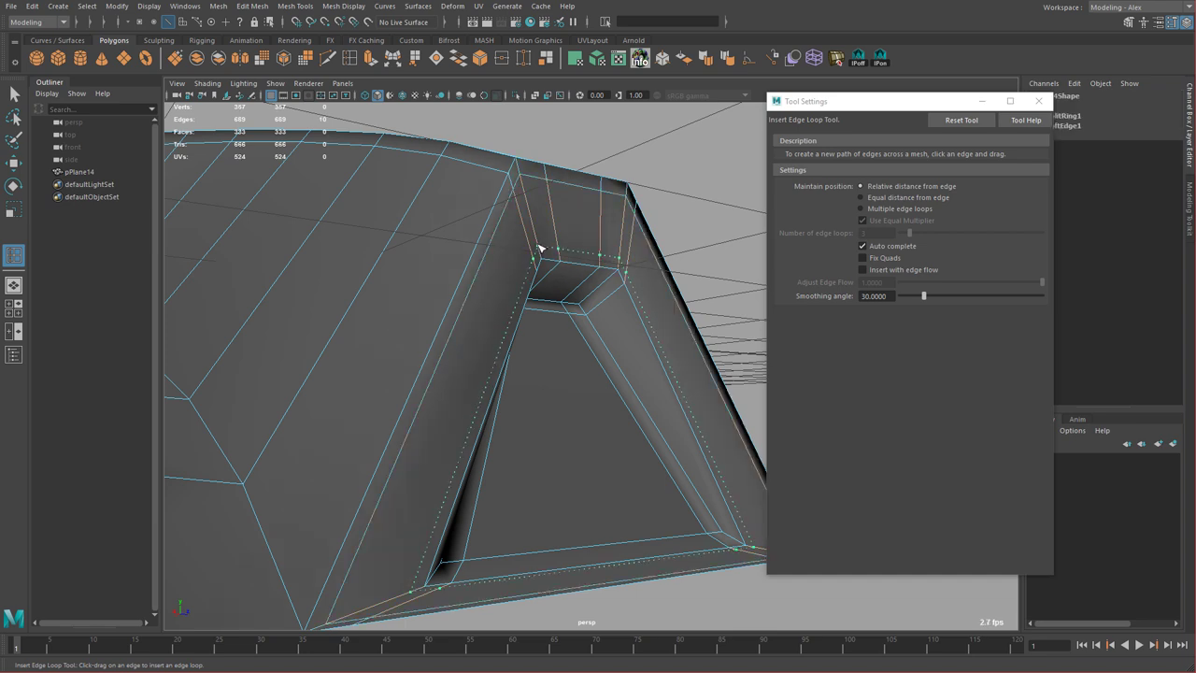
pyautogui.moveTo(539, 249); pyautogui.dragTo(548, 258)
pyautogui.moveTo(598, 289); pyautogui.dragTo(439, 336)
pyautogui.press('w')
pyautogui.moveTo(439, 337); pyautogui.dragTo(480, 323, button='right')
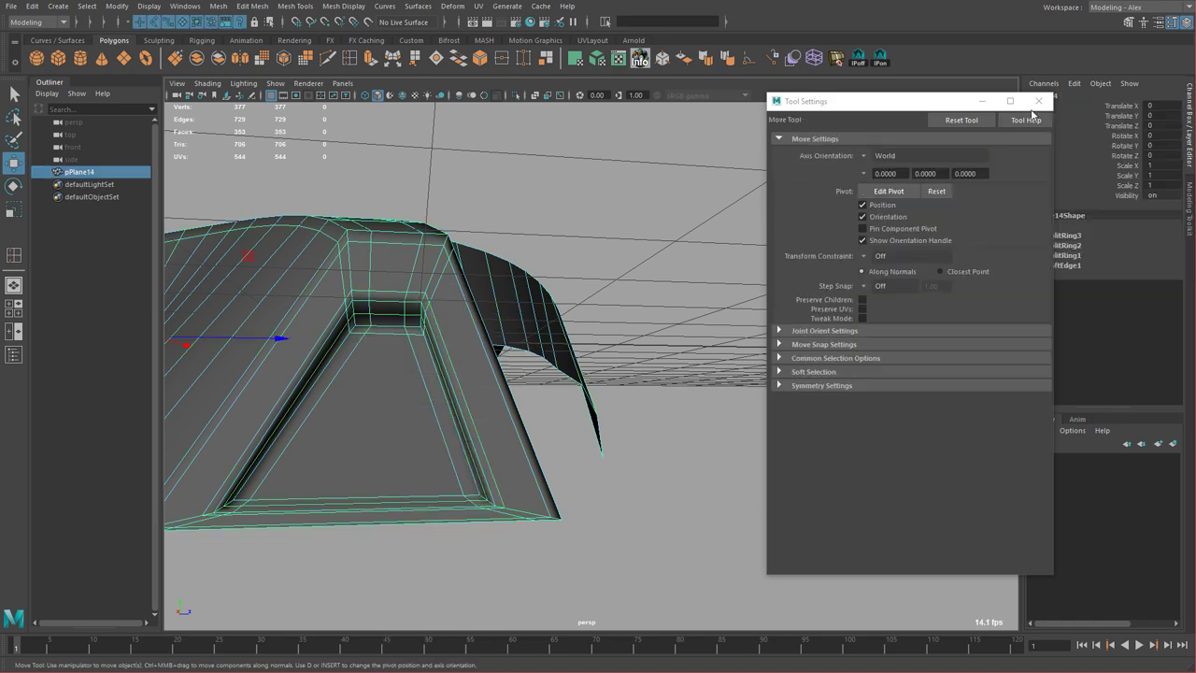
pyautogui.click(1038, 101)
# Preview the mesh smoothed and examine the corners and borders of the triangular recess.
pyautogui.keyDown('alt'); pyautogui.moveTo(609, 282); pyautogui.dragTo(595, 299); pyautogui.keyUp('alt')
pyautogui.keyDown('alt'); pyautogui.moveTo(595, 299); pyautogui.dragTo(495, 323, button='right'); pyautogui.keyUp('alt')
pyautogui.keyDown('alt'); pyautogui.moveTo(495, 323); pyautogui.dragTo(685, 295, button='middle'); pyautogui.keyUp('alt')
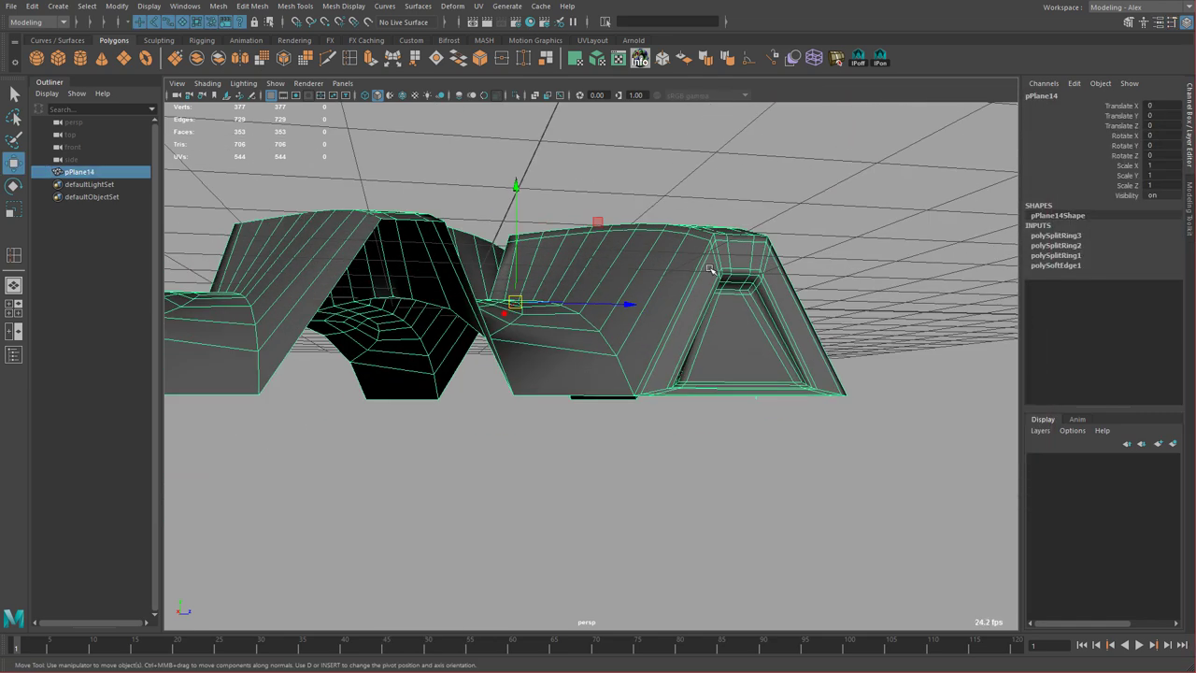
pyautogui.press('3')
pyautogui.keyDown('alt'); pyautogui.moveTo(806, 267); pyautogui.dragTo(701, 304); pyautogui.keyUp('alt')
pyautogui.moveTo(589, 315); pyautogui.dragTo(639, 300, button='right')
pyautogui.click(726, 377)
pyautogui.keyDown('alt'); pyautogui.moveTo(684, 400); pyautogui.dragTo(742, 422); pyautogui.keyUp('alt')
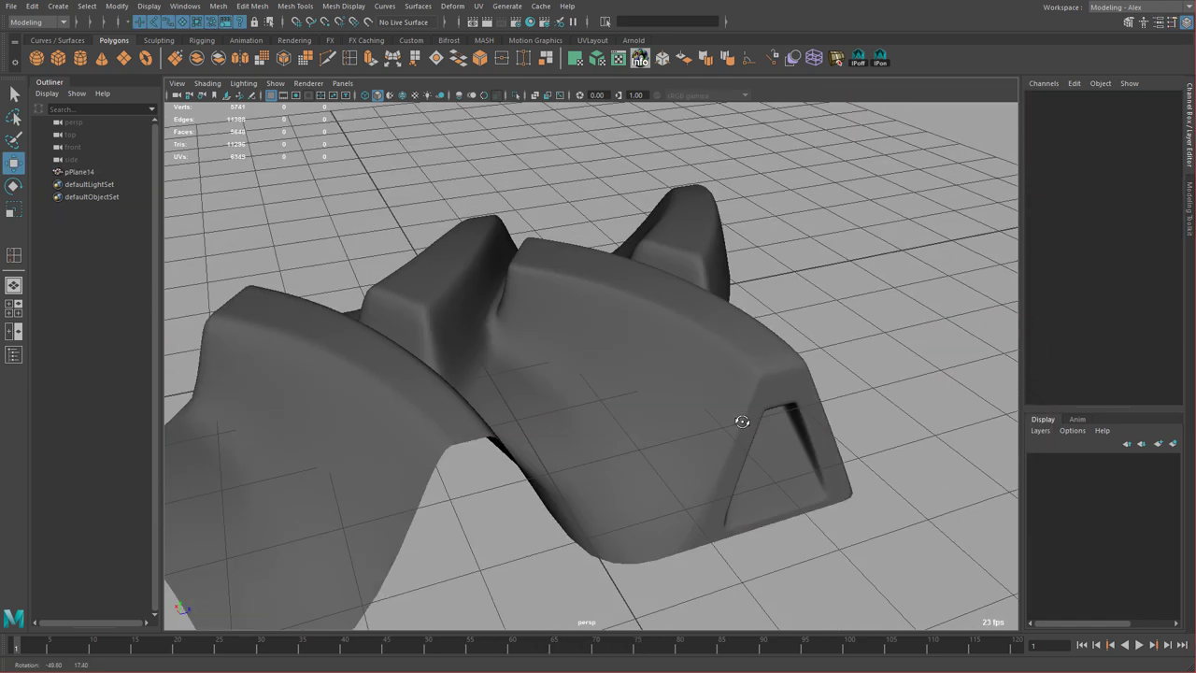
pyautogui.keyDown('alt'); pyautogui.moveTo(741, 421); pyautogui.dragTo(617, 368, button='right'); pyautogui.keyUp('alt')
pyautogui.keyDown('alt'); pyautogui.moveTo(715, 387); pyautogui.dragTo(635, 376); pyautogui.keyUp('alt')
# Hide the viewport grid and check the smoothed recess and surrounding ridge from several angles.
pyautogui.click(270, 96)
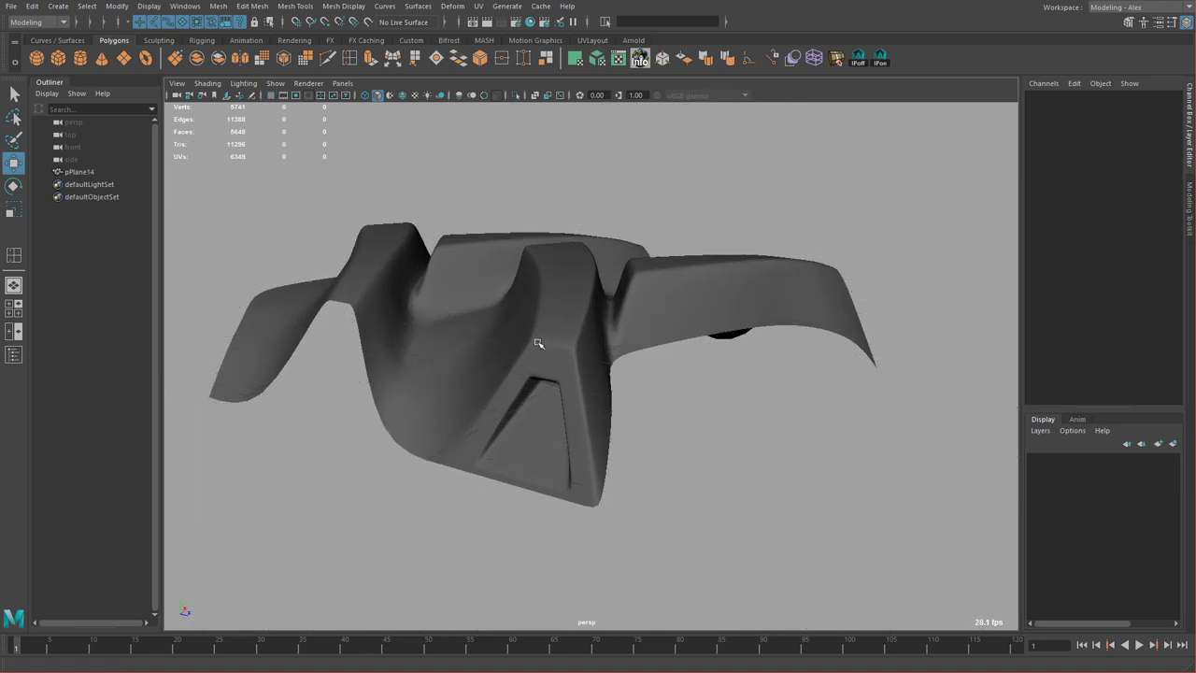
pyautogui.keyDown('alt'); pyautogui.moveTo(538, 344); pyautogui.dragTo(612, 316); pyautogui.keyUp('alt')
pyautogui.keyDown('alt'); pyautogui.moveTo(612, 316); pyautogui.dragTo(753, 392, button='right'); pyautogui.keyUp('alt')
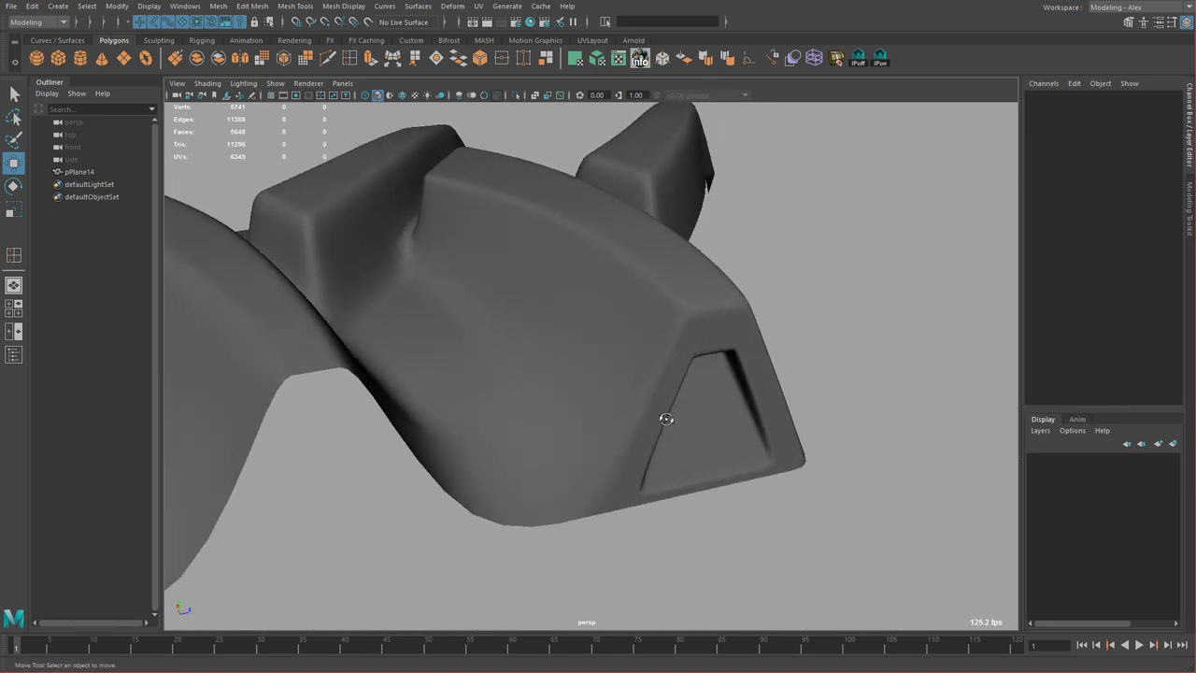
pyautogui.keyDown('alt'); pyautogui.moveTo(665, 419); pyautogui.dragTo(716, 369); pyautogui.keyUp('alt')
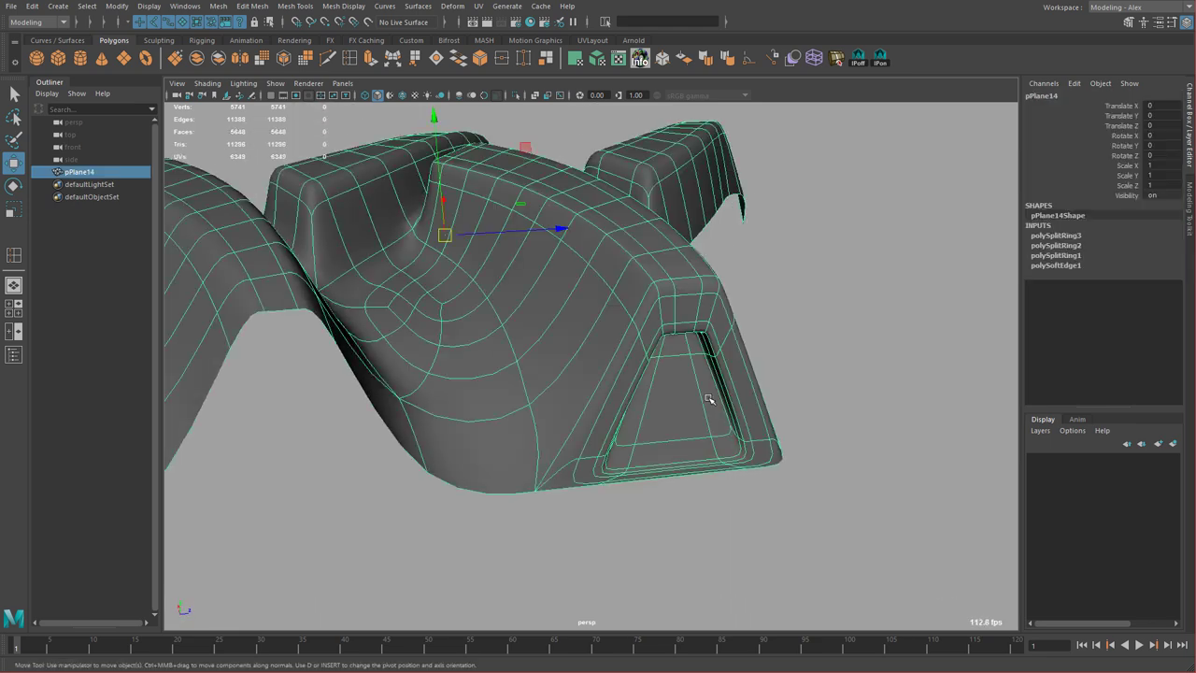
# Return to the unsmoothed mesh and shorten the bottom border edge beneath the triangular recess by scaling it along its length.
pyautogui.scroll(6, 707, 401)
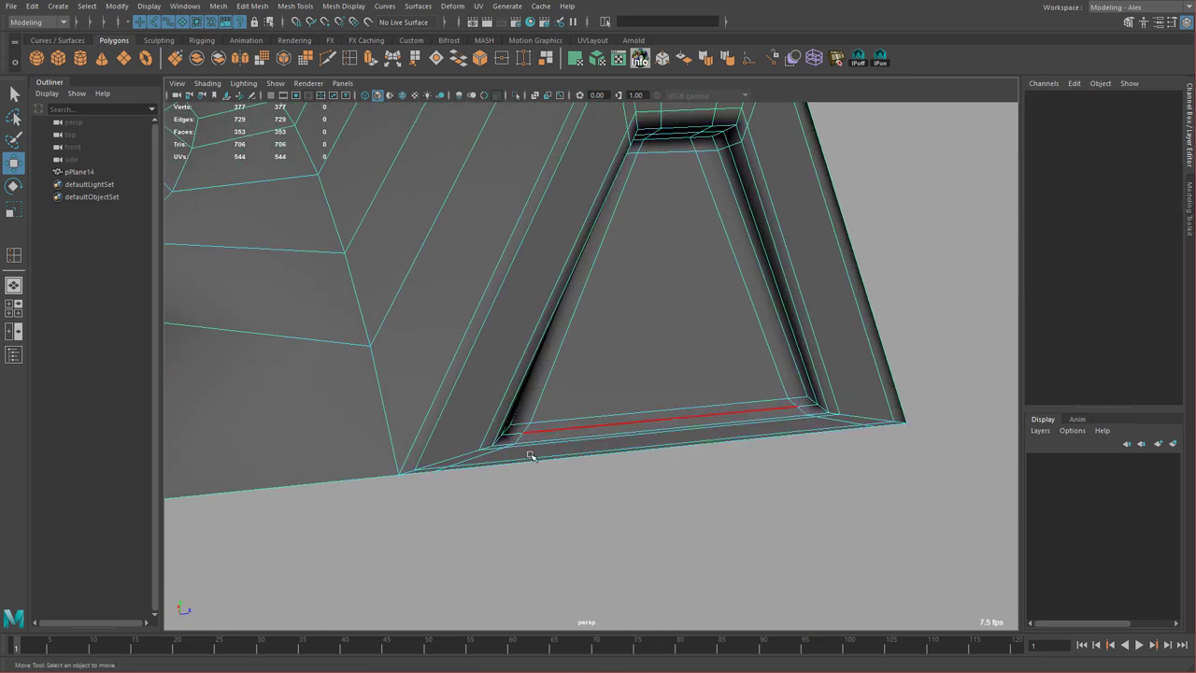
pyautogui.keyDown('alt'); pyautogui.moveTo(505, 468); pyautogui.dragTo(493, 436); pyautogui.keyUp('alt')
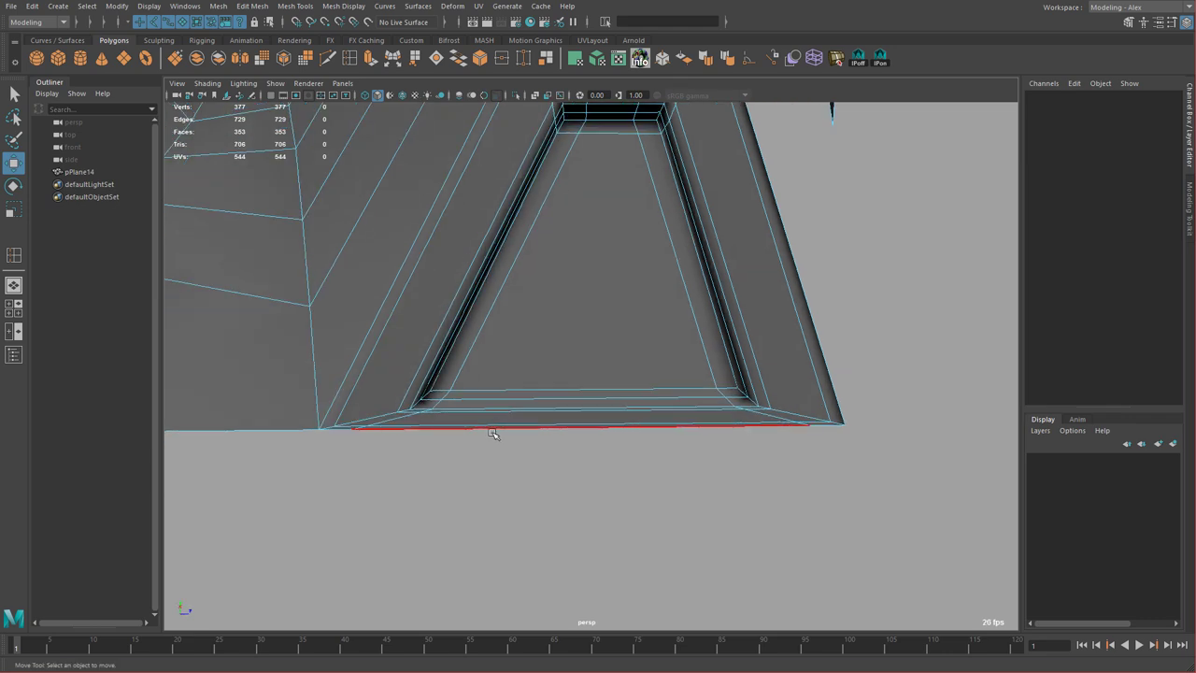
pyautogui.click(492, 432)
pyautogui.press('r')
pyautogui.keyDown('shift'); pyautogui.moveTo(775, 480); pyautogui.dragTo(705, 476, button='middle'); pyautogui.keyUp('shift')
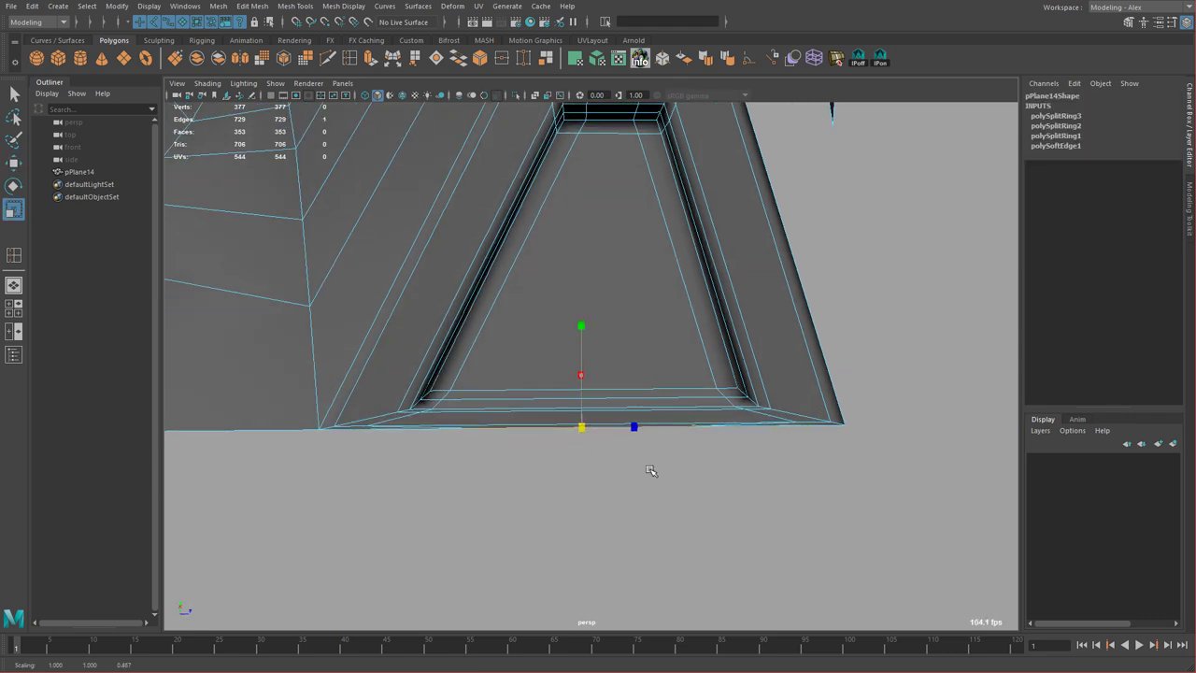
pyautogui.keyDown('alt'); pyautogui.moveTo(724, 458); pyautogui.dragTo(675, 500); pyautogui.keyUp('alt')
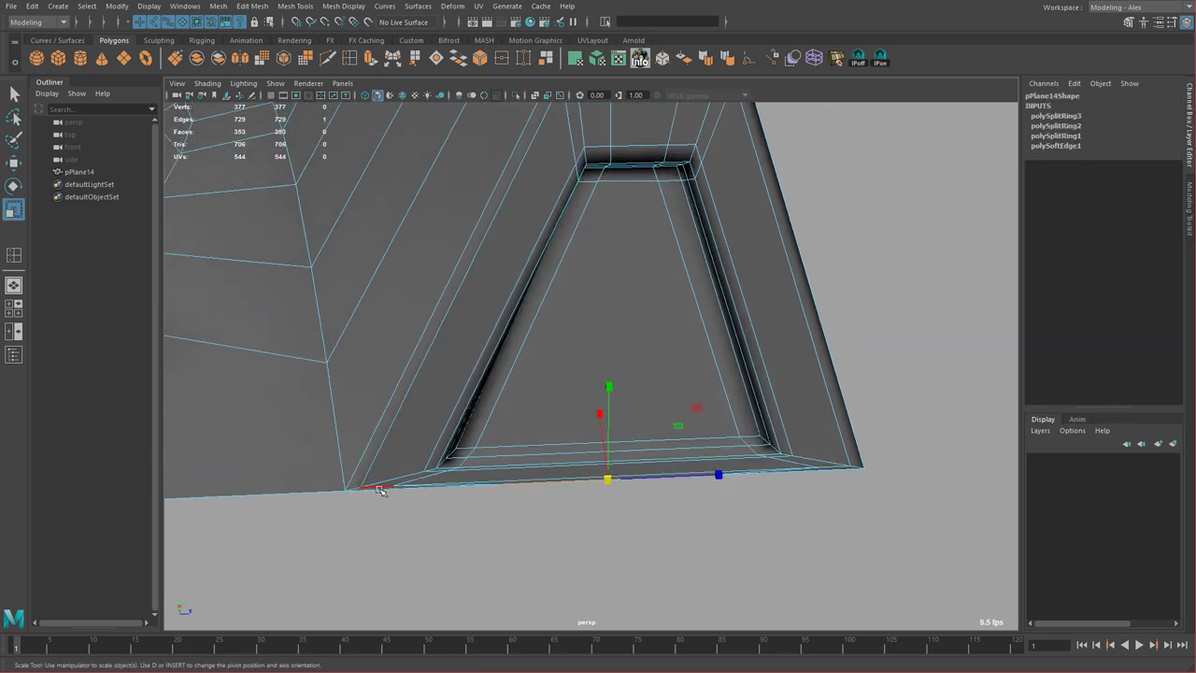
pyautogui.keyDown('shift'); pyautogui.moveTo(796, 503); pyautogui.dragTo(793, 502, button='middle'); pyautogui.keyUp('shift')
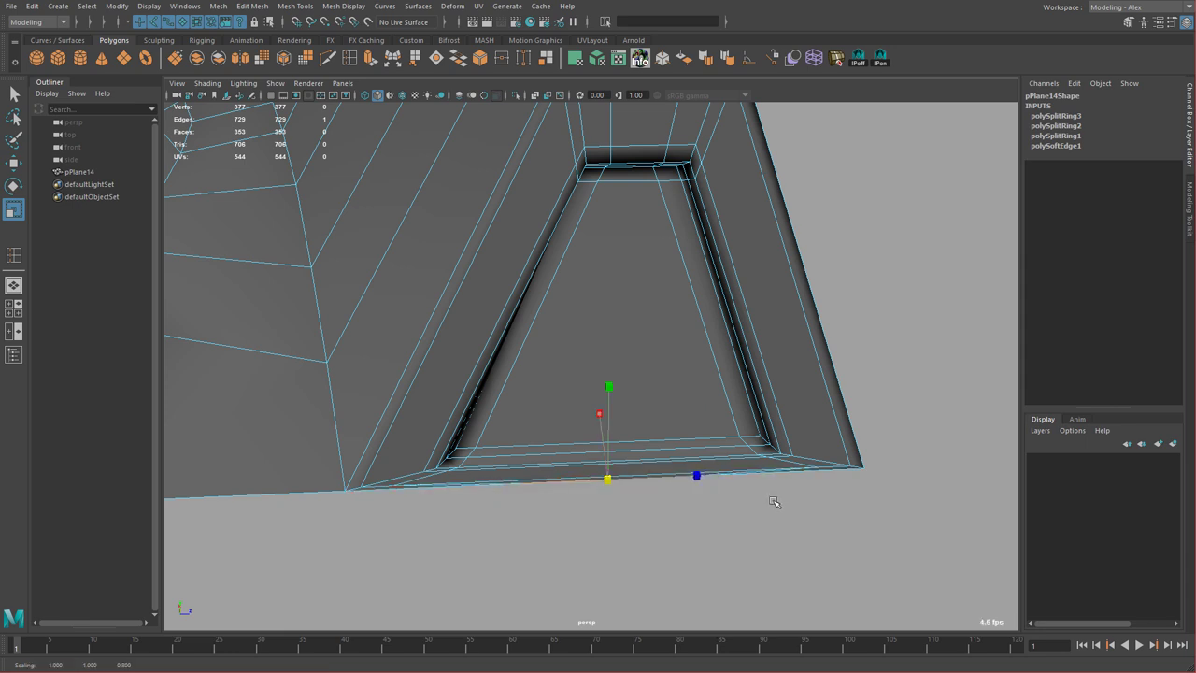
pyautogui.keyDown('shift'); pyautogui.moveTo(620, 530); pyautogui.dragTo(531, 492, button='middle'); pyautogui.keyUp('shift')
pyautogui.click(507, 469)
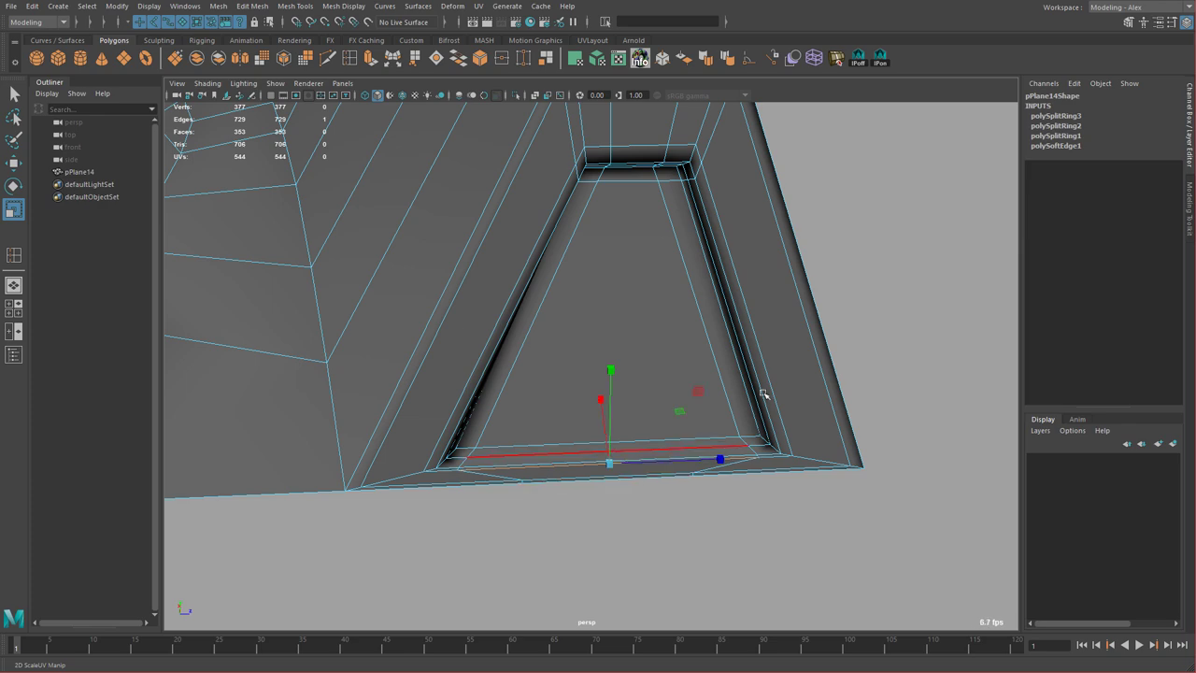
# Check the smoothed shape of the recess's bottom border, then return to the unsmoothed display.
pyautogui.moveTo(764, 350); pyautogui.dragTo(794, 329, button='right')
pyautogui.press('3')
pyautogui.keyDown('alt'); pyautogui.moveTo(894, 448); pyautogui.dragTo(667, 408, button='right'); pyautogui.keyUp('alt')
pyautogui.keyDown('alt'); pyautogui.moveTo(667, 408); pyautogui.dragTo(641, 403); pyautogui.keyUp('alt')
pyautogui.press('1')
pyautogui.keyDown('alt'); pyautogui.moveTo(703, 399); pyautogui.dragTo(571, 350, button='right'); pyautogui.keyUp('alt')
pyautogui.keyDown('alt'); pyautogui.moveTo(571, 349); pyautogui.dragTo(429, 292); pyautogui.keyUp('alt')
# Select the faces of the single section containing the triangular recess in the top view, invert the selection and delete all other faces.
pyautogui.press('space')
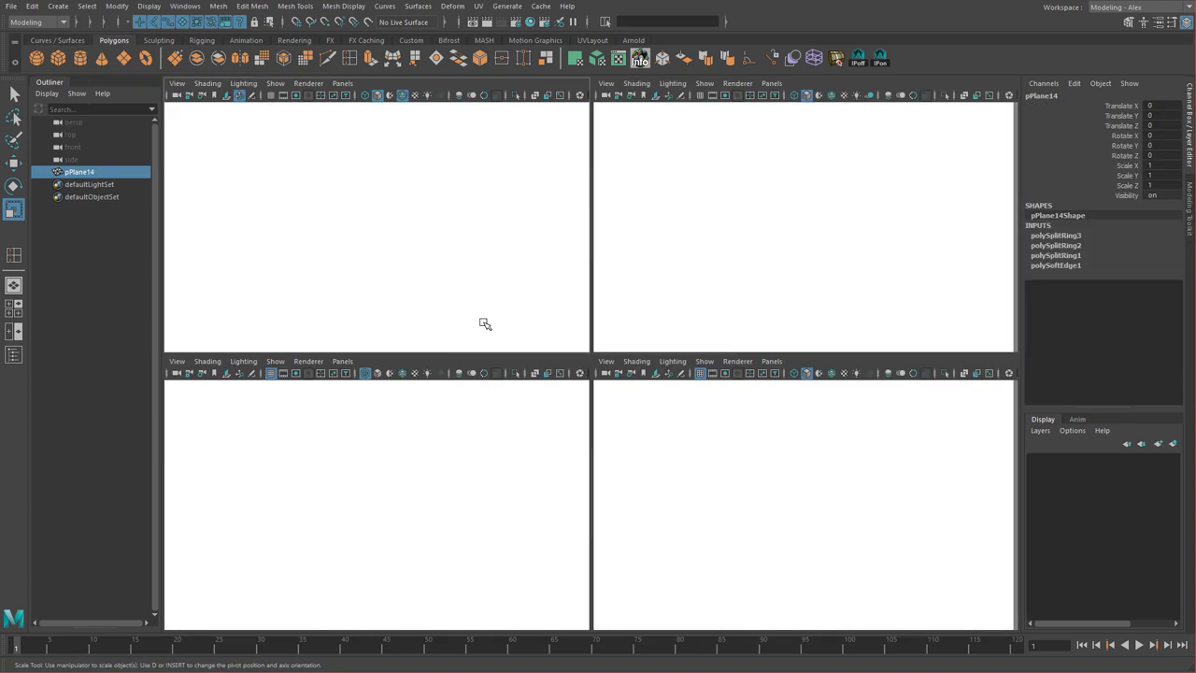
pyautogui.press('space')
pyautogui.keyDown('alt'); pyautogui.moveTo(484, 324); pyautogui.dragTo(746, 444, button='right'); pyautogui.keyUp('alt')
pyautogui.moveTo(535, 355); pyautogui.dragTo(537, 390, button='right')
pyautogui.moveTo(408, 340); pyautogui.dragTo(560, 509)
pyautogui.keyDown('ctrl'); pyautogui.keyDown('shift'); pyautogui.moveTo(529, 280); pyautogui.dragTo(609, 430); pyautogui.keyUp('shift'); pyautogui.keyUp('ctrl')
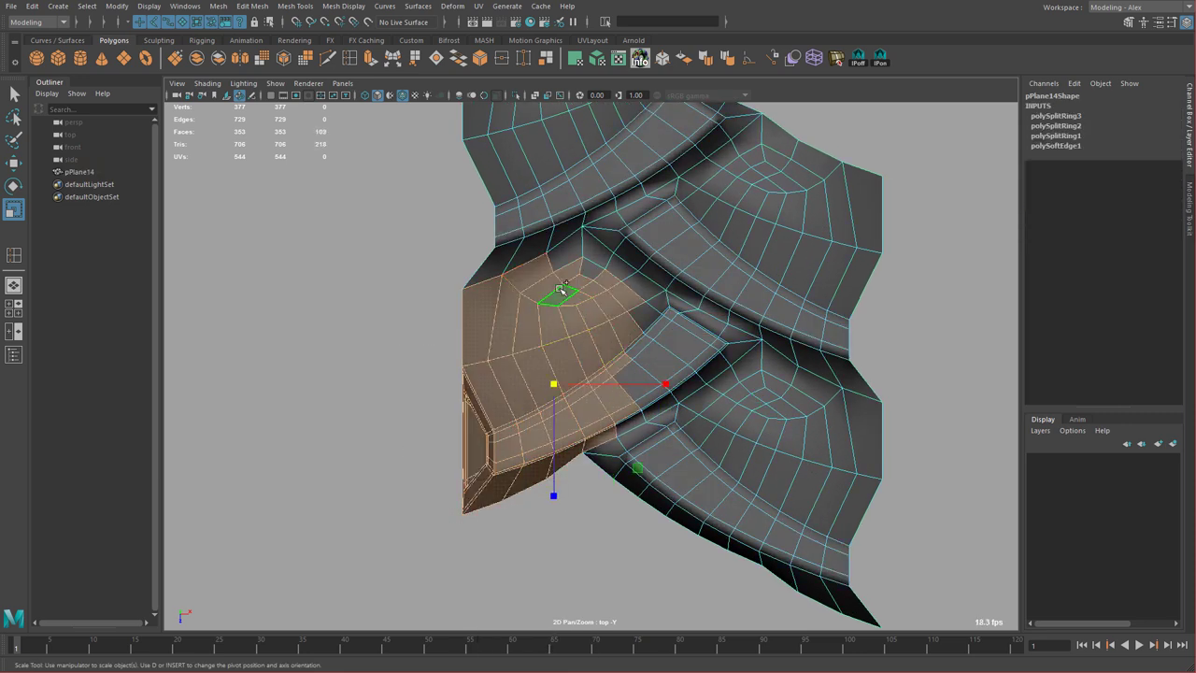
pyautogui.keyDown('shift'); pyautogui.moveTo(596, 299); pyautogui.dragTo(617, 280); pyautogui.keyUp('shift')
pyautogui.keyDown('shift'); pyautogui.moveTo(729, 362); pyautogui.dragTo(730, 364); pyautogui.keyUp('shift')
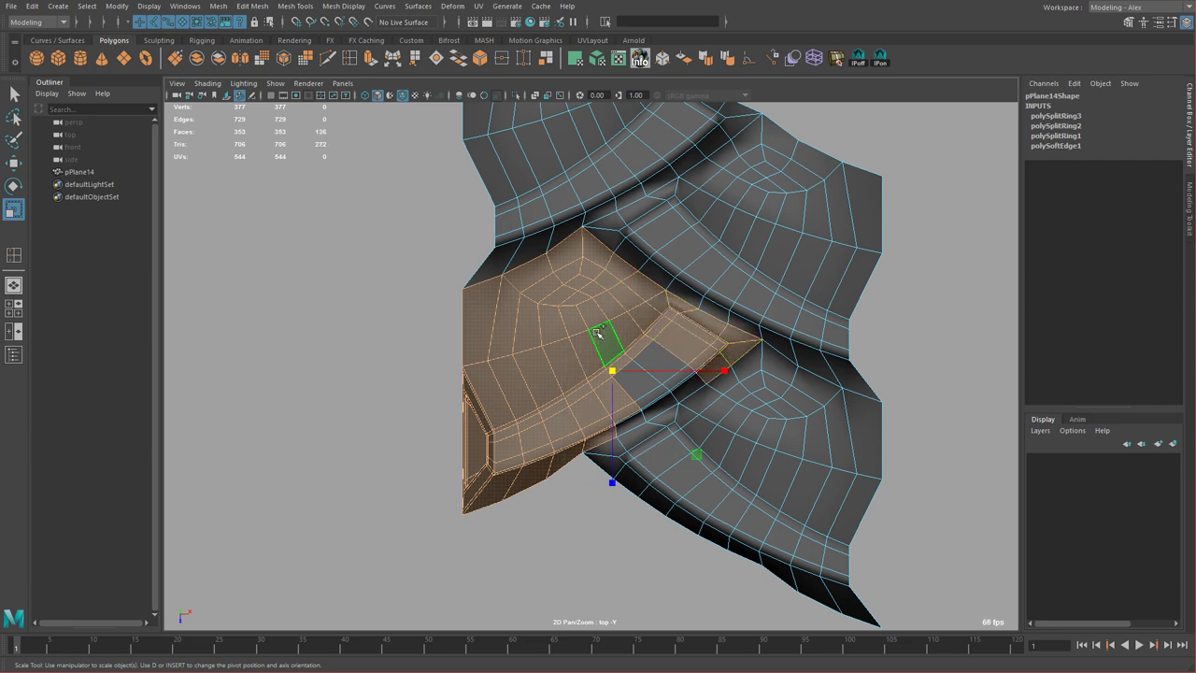
pyautogui.keyDown('shift'); pyautogui.moveTo(676, 399); pyautogui.dragTo(676, 400); pyautogui.keyUp('shift')
pyautogui.press('space')
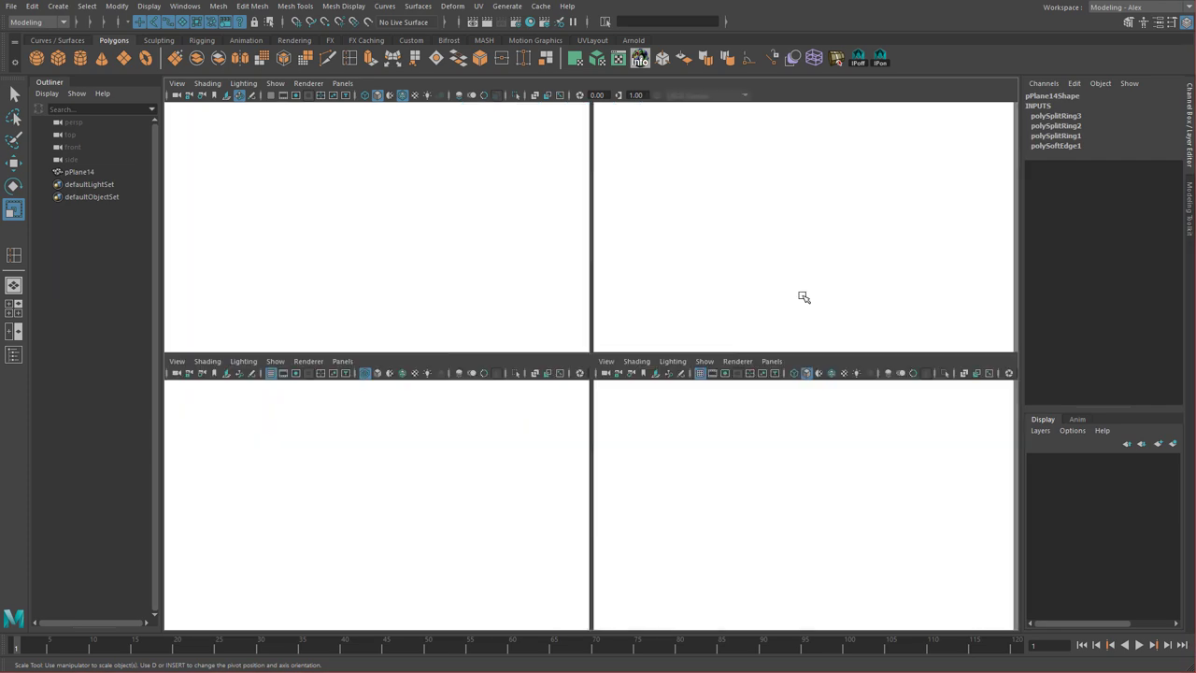
pyautogui.press('space')
pyautogui.keyDown('alt'); pyautogui.moveTo(605, 402); pyautogui.dragTo(654, 418); pyautogui.keyUp('alt')
pyautogui.keyDown('alt'); pyautogui.moveTo(654, 418); pyautogui.dragTo(462, 318, button='right'); pyautogui.keyUp('alt')
pyautogui.keyDown('shift'); pyautogui.moveTo(491, 229); pyautogui.dragTo(785, 508); pyautogui.keyUp('shift')
pyautogui.press('Delete')
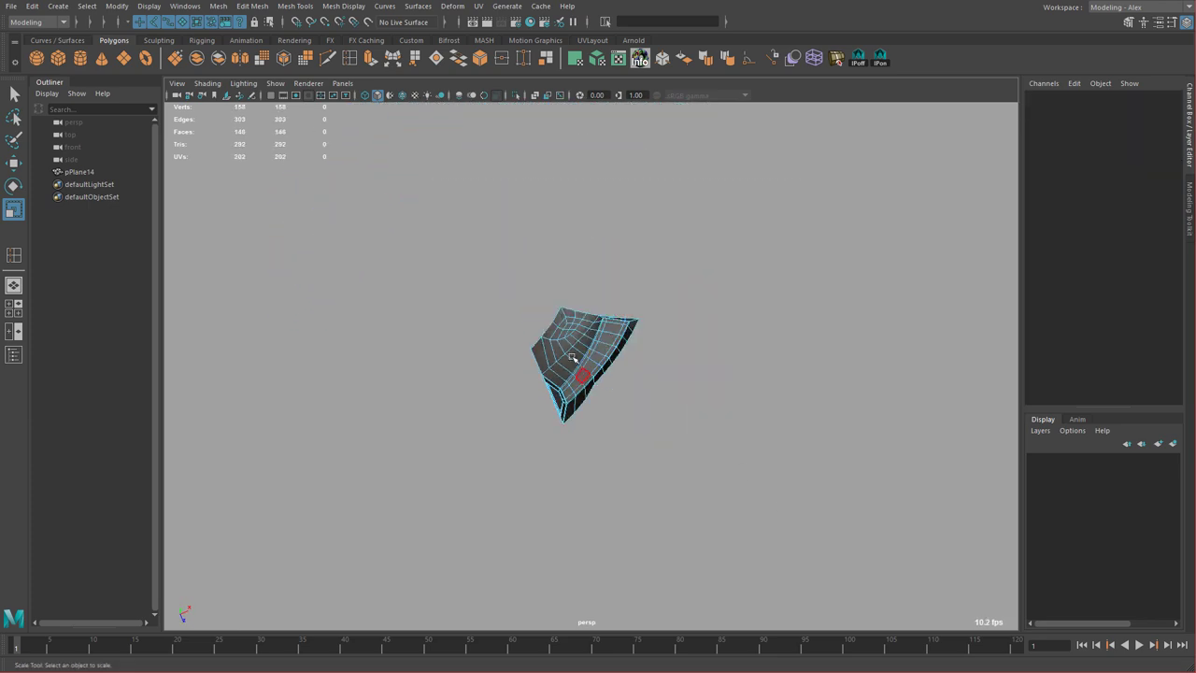
# Duplicate the remaining section and mirror the copy by setting its Scale X to -1.
pyautogui.moveTo(572, 359); pyautogui.dragTo(610, 339, button='right')
pyautogui.keyDown('alt'); pyautogui.moveTo(613, 346); pyautogui.dragTo(701, 378); pyautogui.keyUp('alt')
pyautogui.press('w')
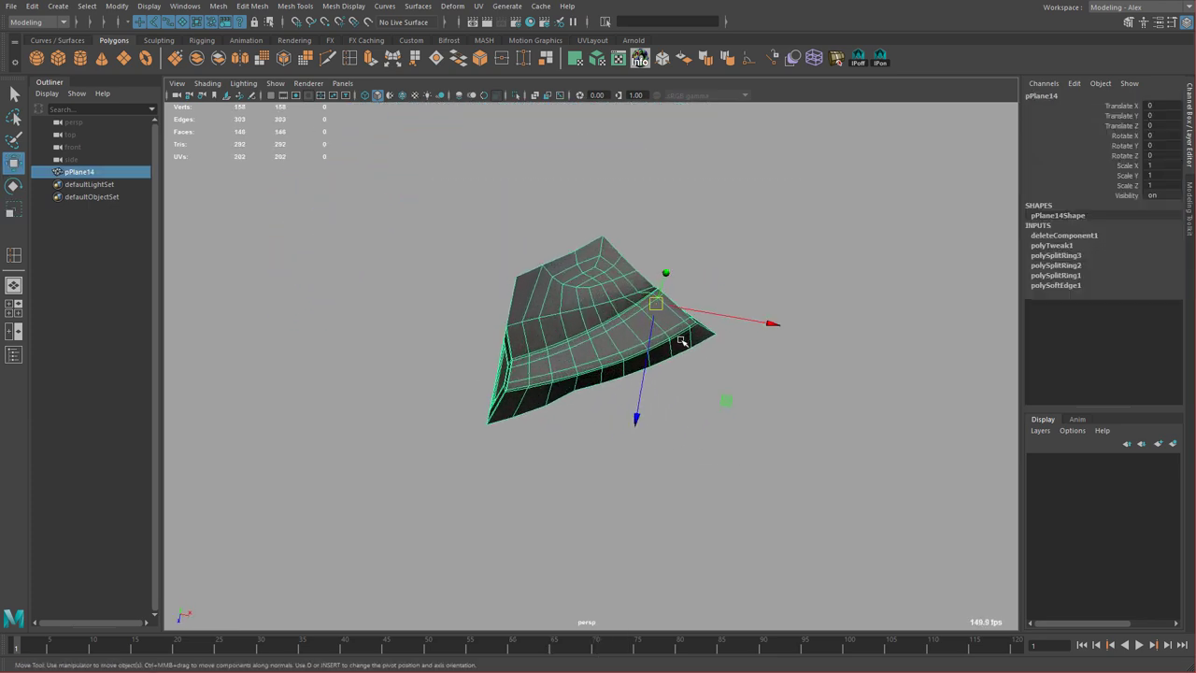
pyautogui.hotkey('ctrl', 'd')
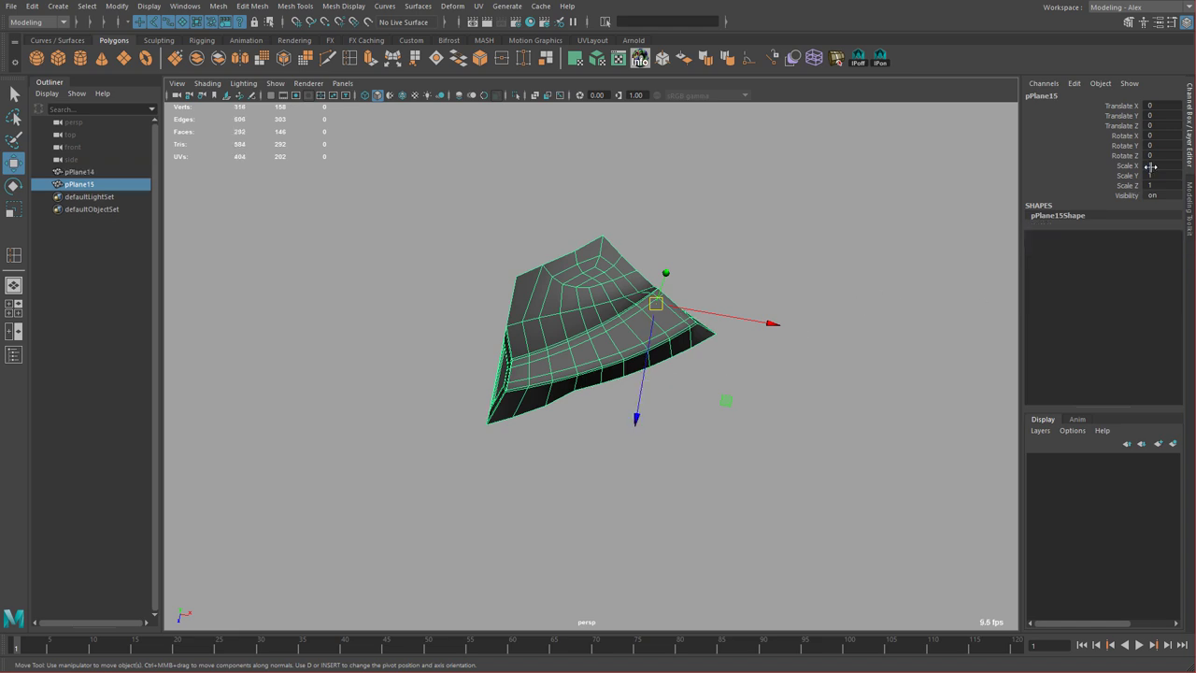
pyautogui.press('Return')
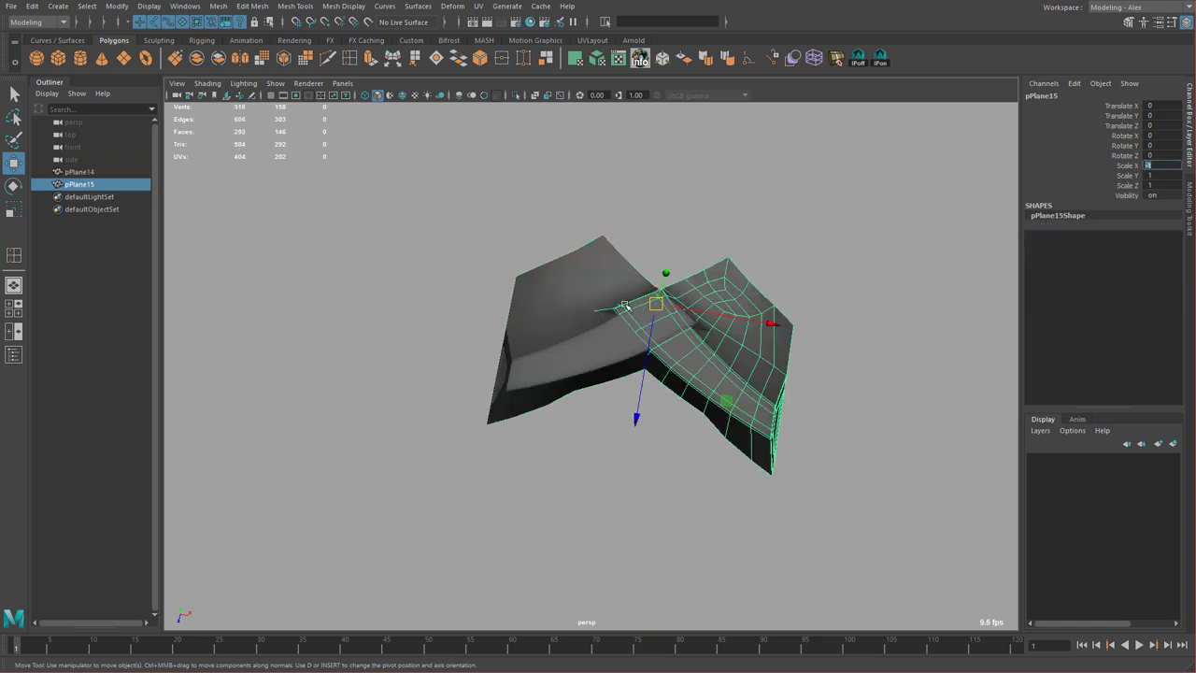
# Snap the mirrored copy's pivot to its upper corner vertex and move the copy along Z to meet the original's matching corner.
pyautogui.keyDown('alt'); pyautogui.moveTo(625, 306); pyautogui.dragTo(715, 342, button='right'); pyautogui.keyUp('alt')
pyautogui.moveTo(648, 406); pyautogui.dragTo(622, 563)
pyautogui.press('d')
pyautogui.press('v')
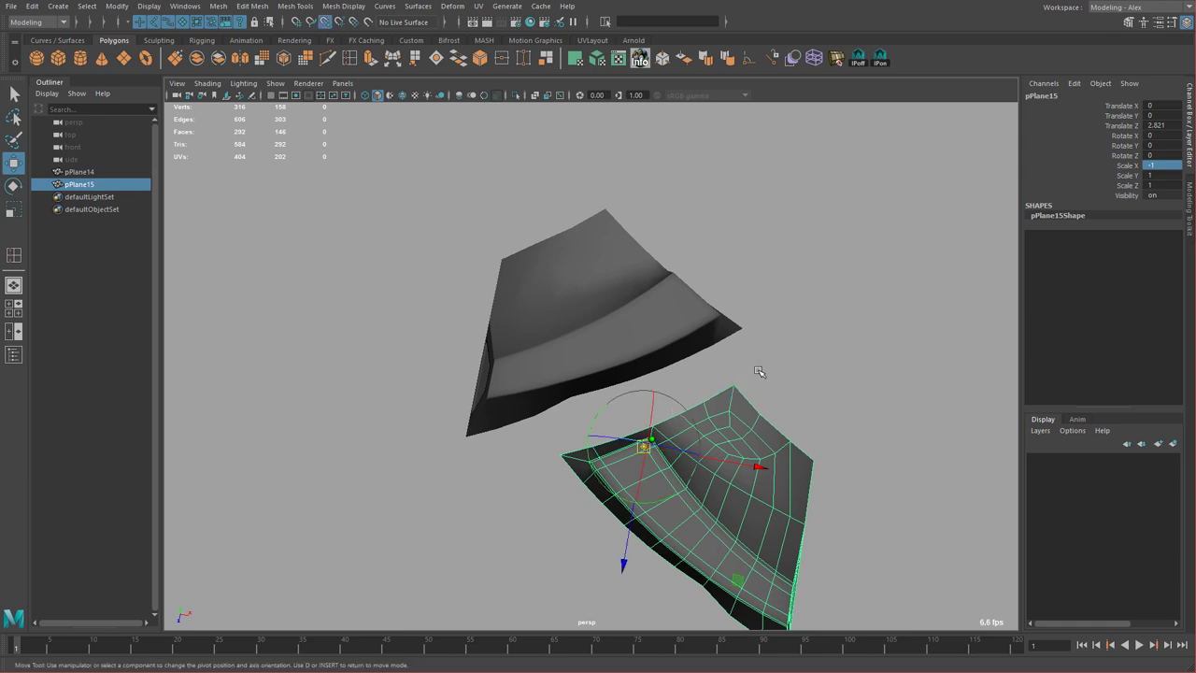
pyautogui.middleClick(745, 380)
pyautogui.click(727, 435)
pyautogui.press('v')
pyautogui.middleClick(750, 334)
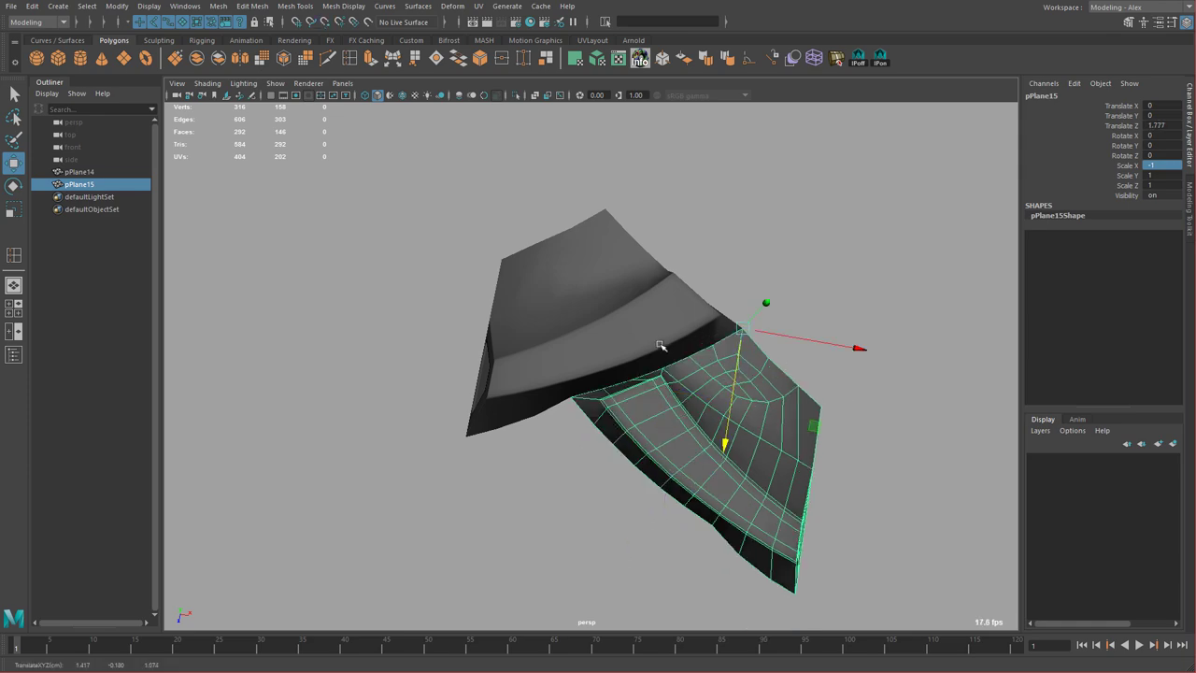
# Combine the original and mirrored sections into one mesh and merge their vertices with a 0.01 distance threshold.
pyautogui.keyDown('shift'); pyautogui.click(660, 346); pyautogui.keyUp('shift')
pyautogui.keyDown('alt'); pyautogui.moveTo(669, 351); pyautogui.dragTo(771, 327); pyautogui.keyUp('alt')
pyautogui.keyDown('alt'); pyautogui.moveTo(771, 327); pyautogui.dragTo(708, 389, button='middle'); pyautogui.keyUp('alt')
pyautogui.scroll(3, 710, 389)
pyautogui.keyDown('alt'); pyautogui.moveTo(710, 389); pyautogui.dragTo(795, 370); pyautogui.keyUp('alt')
pyautogui.click(198, 59)
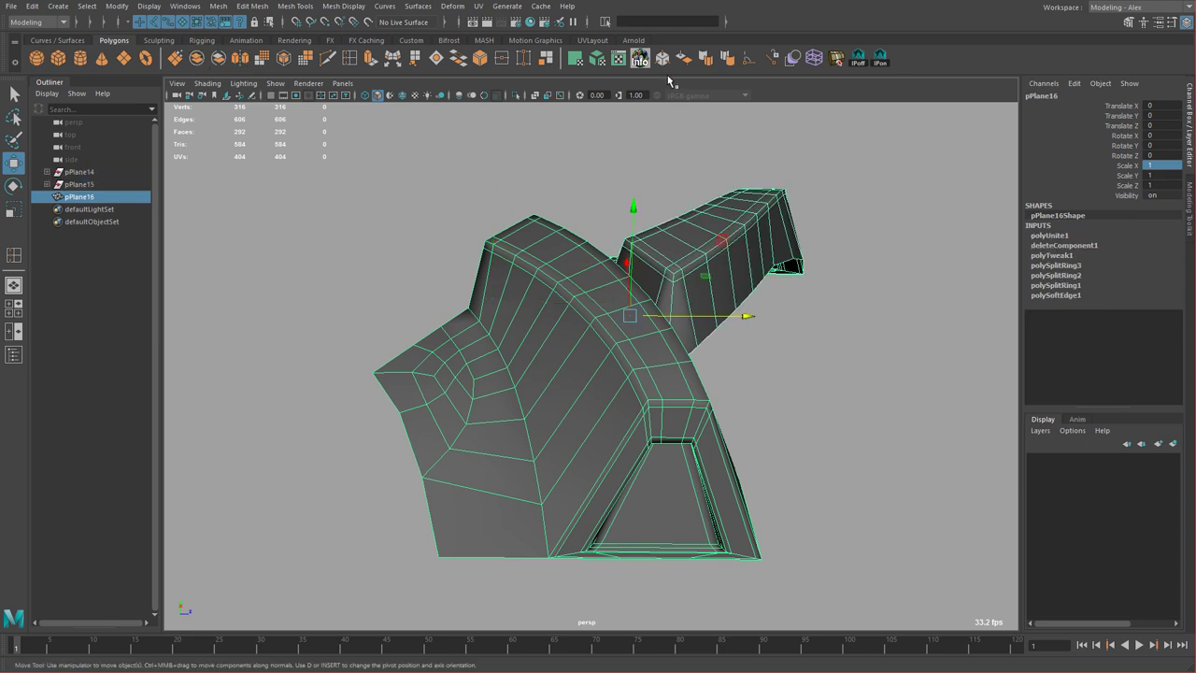
pyautogui.click(502, 59)
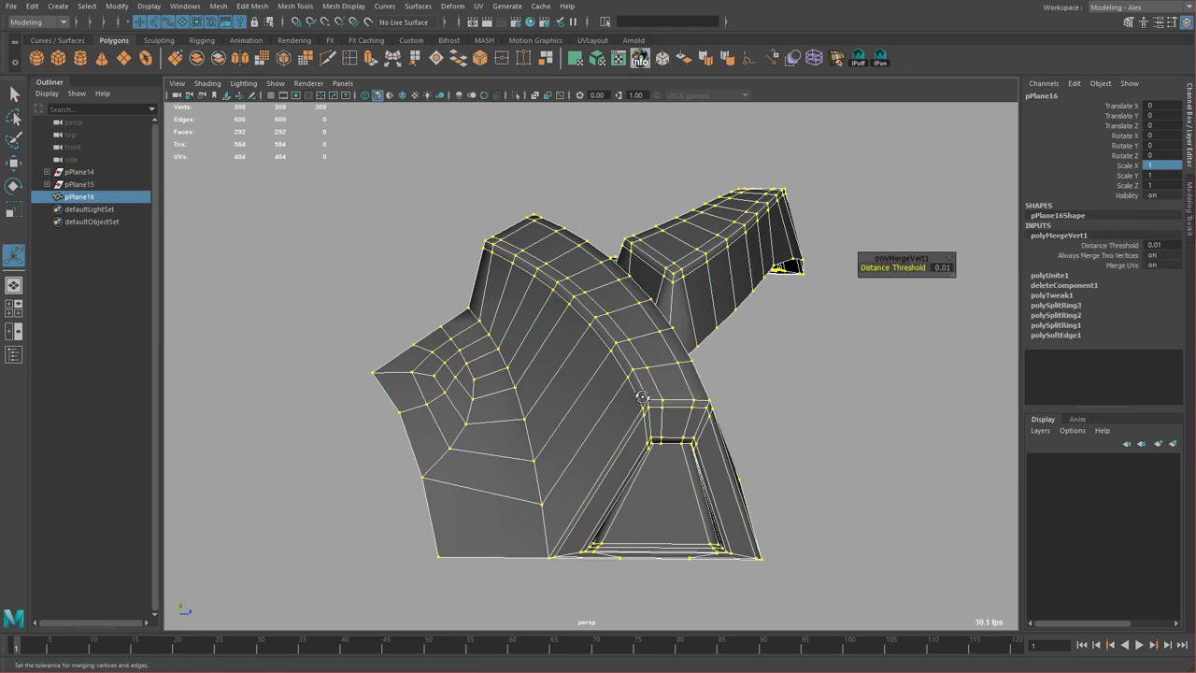
# Preview the combined mesh smoothed, examine the seam and recess, and return to the unsmoothed display.
pyautogui.keyDown('alt'); pyautogui.moveTo(642, 397); pyautogui.dragTo(678, 338); pyautogui.keyUp('alt')
pyautogui.moveTo(678, 338); pyautogui.dragTo(724, 324, button='right')
pyautogui.press('3')
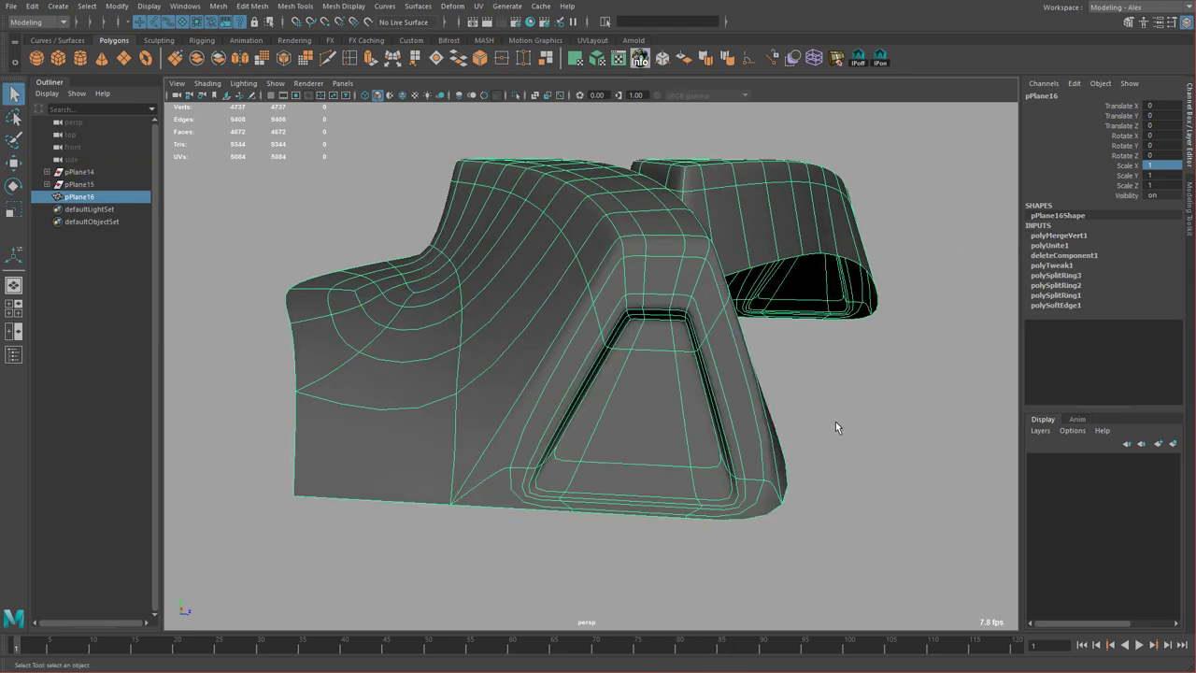
pyautogui.click(835, 421)
pyautogui.keyDown('alt'); pyautogui.moveTo(835, 421); pyautogui.dragTo(684, 377, button='right'); pyautogui.keyUp('alt')
pyautogui.keyDown('alt'); pyautogui.moveTo(684, 377); pyautogui.dragTo(817, 365); pyautogui.keyUp('alt')
pyautogui.keyDown('alt'); pyautogui.moveTo(816, 365); pyautogui.dragTo(724, 355, button='right'); pyautogui.keyUp('alt')
pyautogui.keyDown('alt'); pyautogui.moveTo(724, 355); pyautogui.dragTo(768, 342); pyautogui.keyUp('alt')
pyautogui.click(642, 335)
pyautogui.press('1')
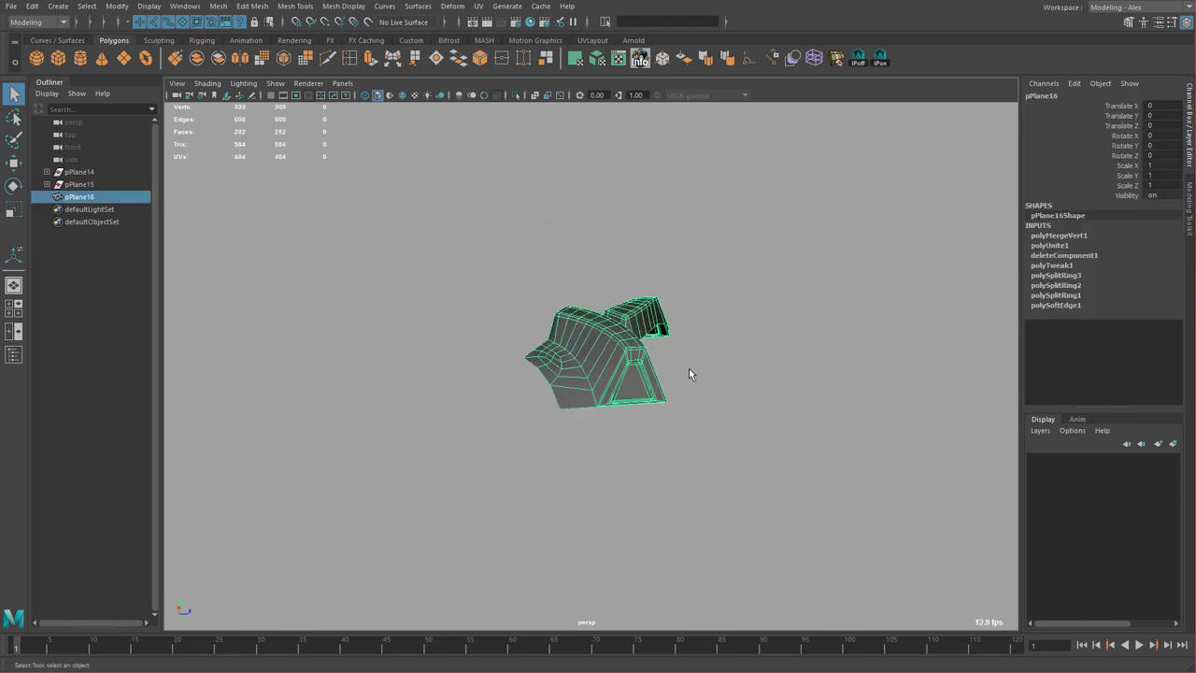
# Delete the construction history of the combined mesh.
pyautogui.keyDown('alt'); pyautogui.moveTo(688, 368); pyautogui.dragTo(566, 353); pyautogui.keyUp('alt')
pyautogui.hotkey('alt', 'shift', 'd')
pyautogui.keyDown('alt'); pyautogui.moveTo(566, 352); pyautogui.dragTo(607, 356, button='right'); pyautogui.keyUp('alt')
pyautogui.keyDown('alt'); pyautogui.moveTo(607, 357); pyautogui.dragTo(596, 411); pyautogui.keyUp('alt')
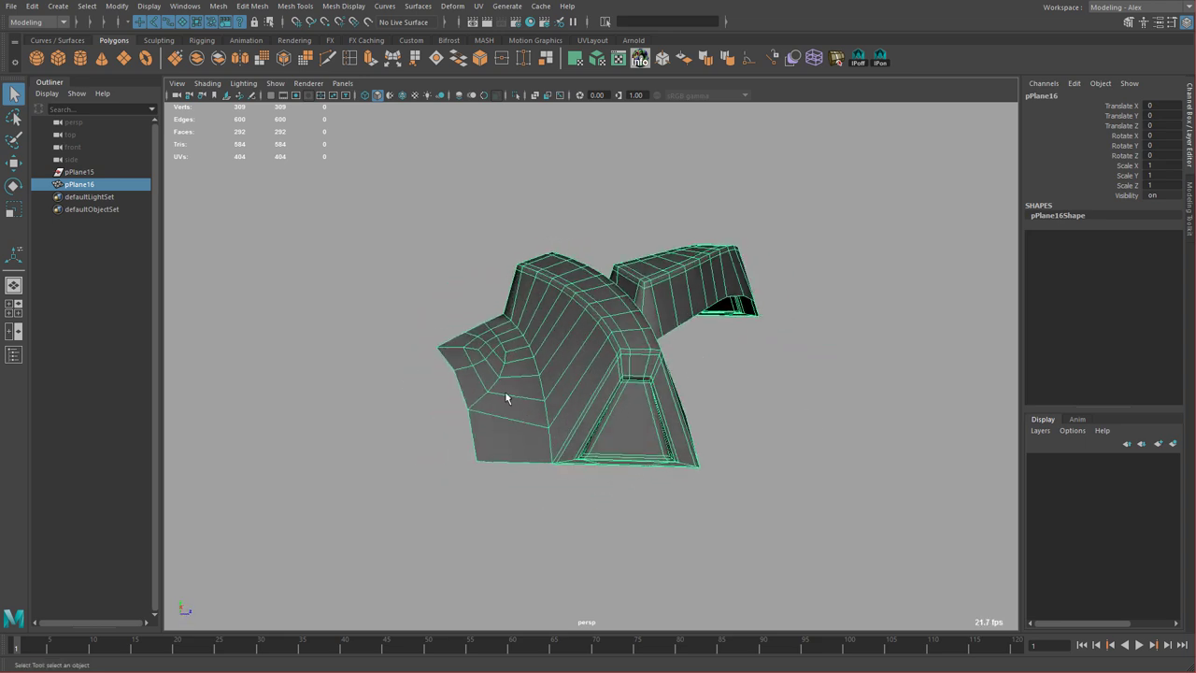
# Select the bottom border edges at both recessed ends and extrude them straight down to about Y -4.36.
pyautogui.moveTo(505, 396); pyautogui.dragTo(507, 370, button='right')
pyautogui.keyDown('alt'); pyautogui.moveTo(613, 423); pyautogui.dragTo(589, 465); pyautogui.keyUp('alt')
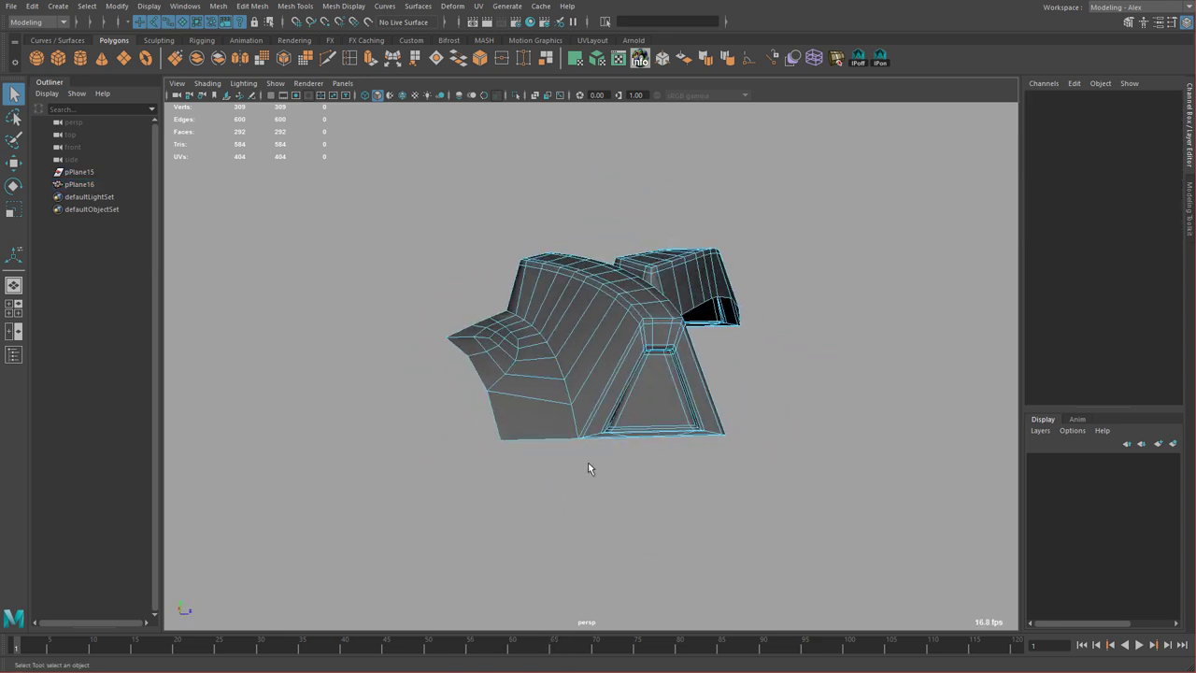
pyautogui.click(542, 443)
pyautogui.keyDown('shift'); pyautogui.doubleClick(711, 440); pyautogui.keyUp('shift')
pyautogui.keyDown('alt'); pyautogui.moveTo(783, 436); pyautogui.dragTo(591, 458); pyautogui.keyUp('alt')
pyautogui.keyDown('shift'); pyautogui.click(506, 435); pyautogui.keyUp('shift')
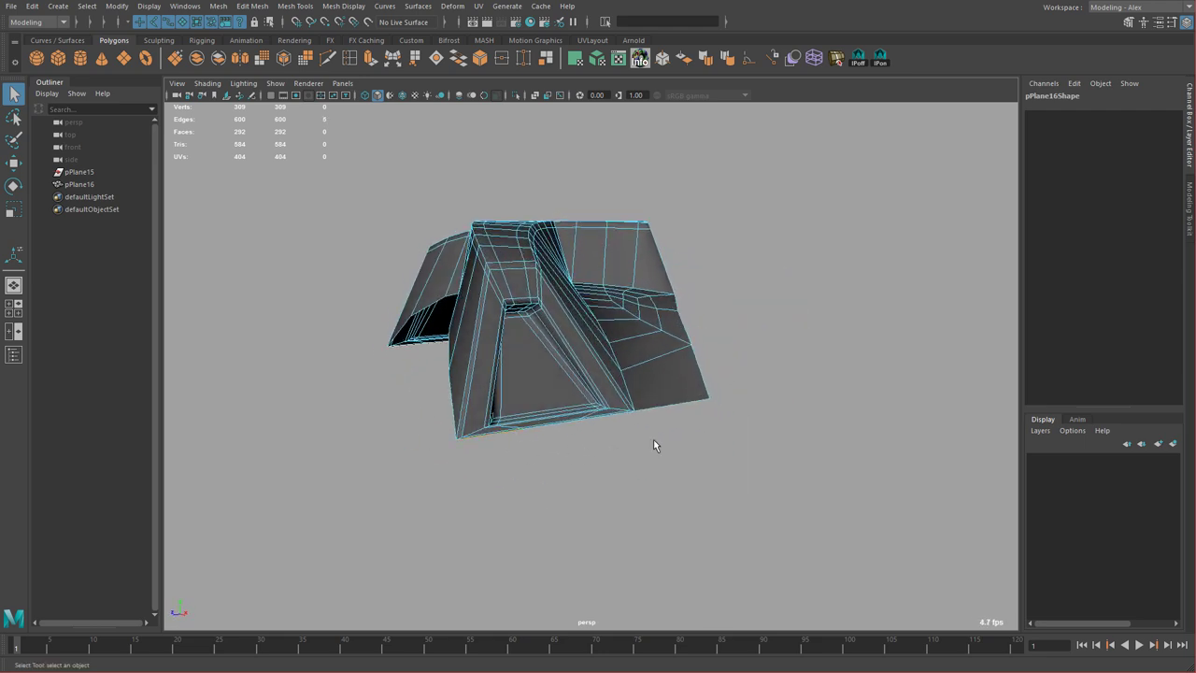
pyautogui.keyDown('alt'); pyautogui.moveTo(722, 436); pyautogui.dragTo(740, 376); pyautogui.keyUp('alt')
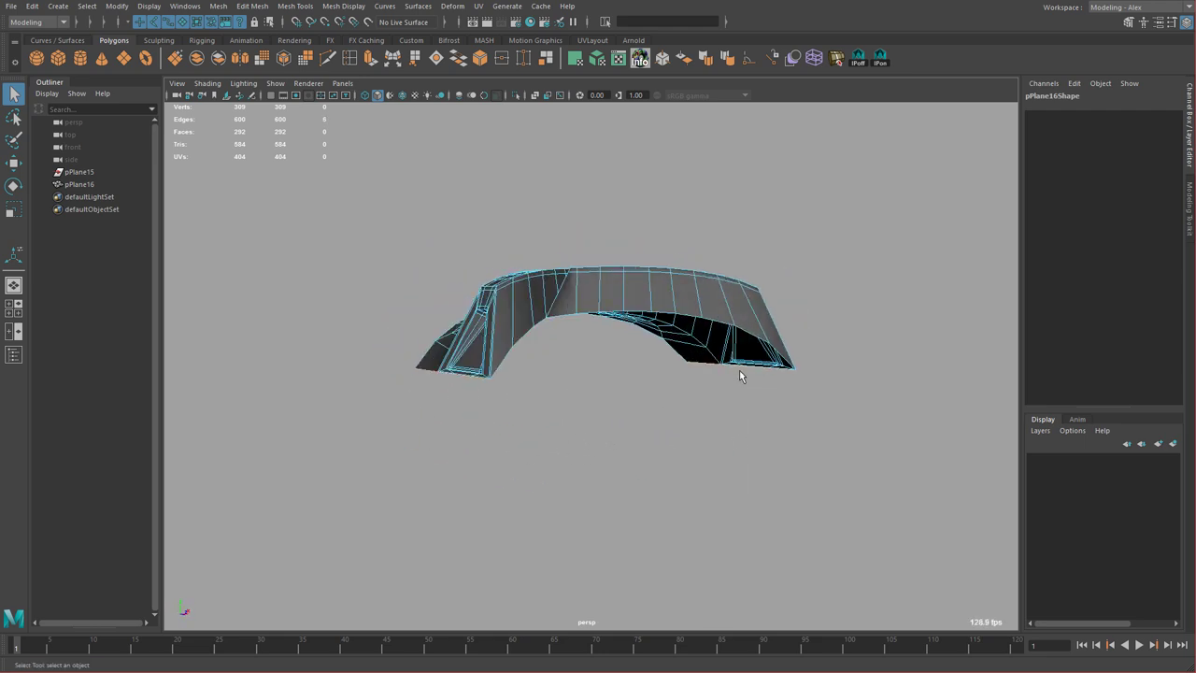
pyautogui.click(370, 61)
pyautogui.moveTo(599, 250); pyautogui.dragTo(698, 324)
pyautogui.keyDown('alt'); pyautogui.moveTo(699, 325); pyautogui.dragTo(702, 370, button='middle'); pyautogui.keyUp('alt')
pyautogui.moveTo(714, 374); pyautogui.dragTo(724, 354, button='middle')
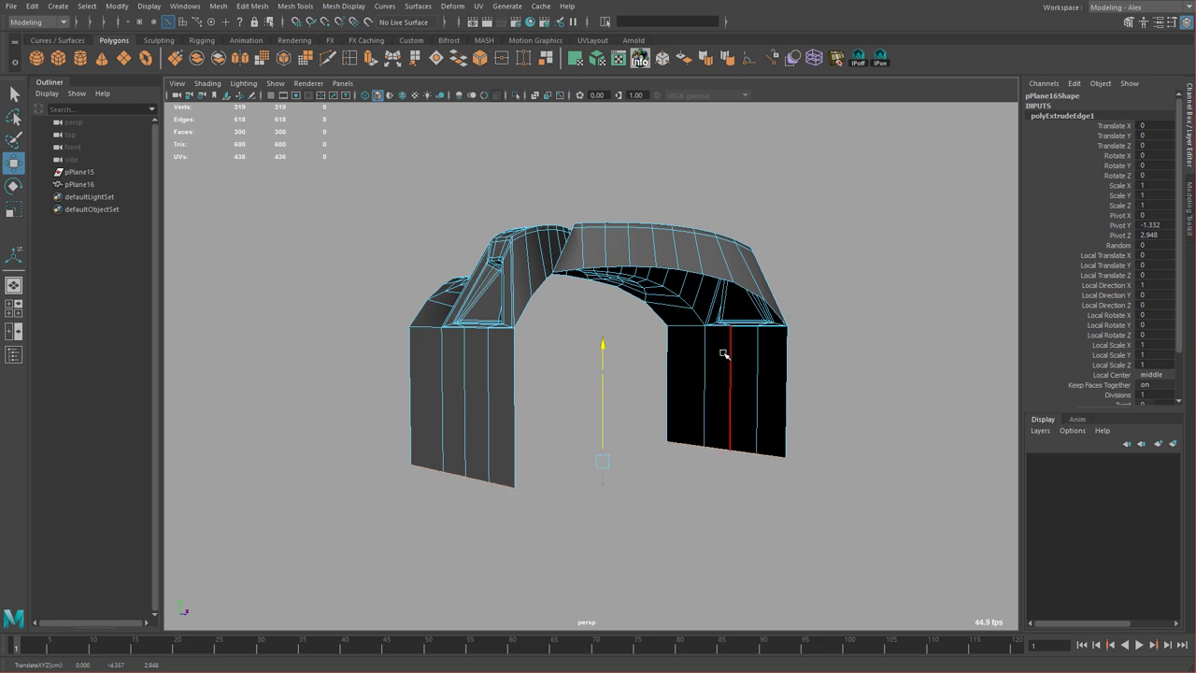
# Frame the whole profile with its extruded side walls in the front view and hide the grid.
pyautogui.keyDown('alt'); pyautogui.moveTo(724, 354); pyautogui.dragTo(698, 380); pyautogui.keyUp('alt')
pyautogui.press('space')
pyautogui.press('space')
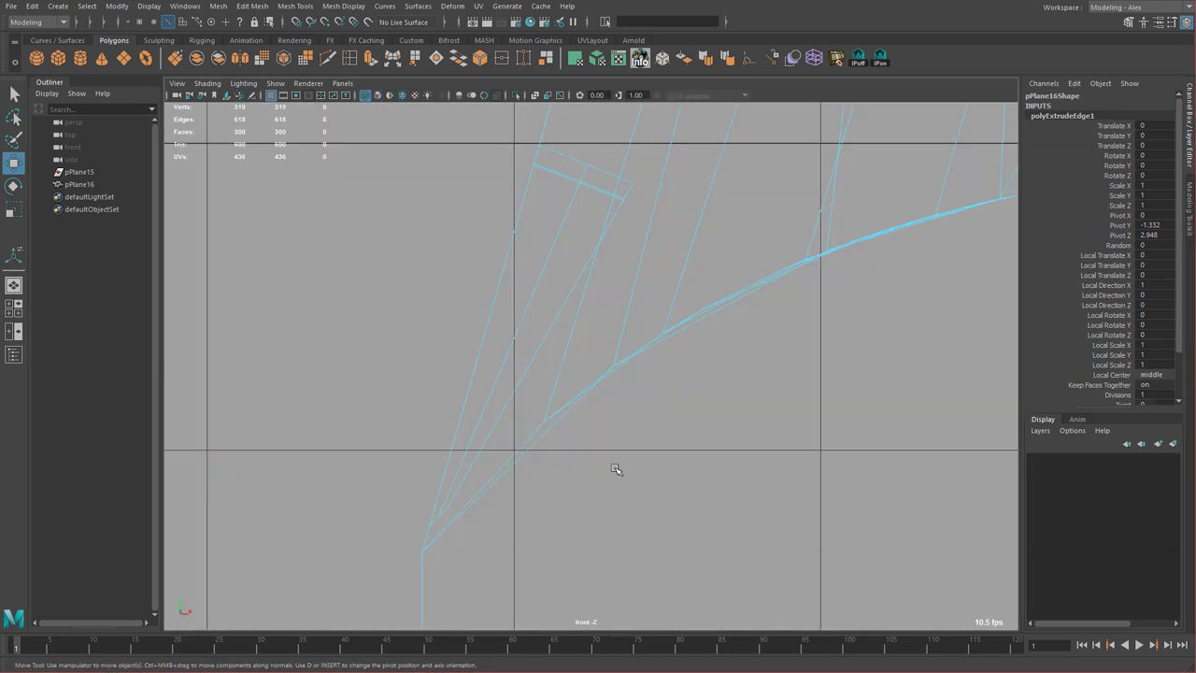
pyautogui.press('f')
pyautogui.keyDown('alt'); pyautogui.moveTo(802, 472); pyautogui.dragTo(699, 445, button='right'); pyautogui.keyUp('alt')
pyautogui.keyDown('alt'); pyautogui.moveTo(697, 443); pyautogui.dragTo(704, 589, button='middle'); pyautogui.keyUp('alt')
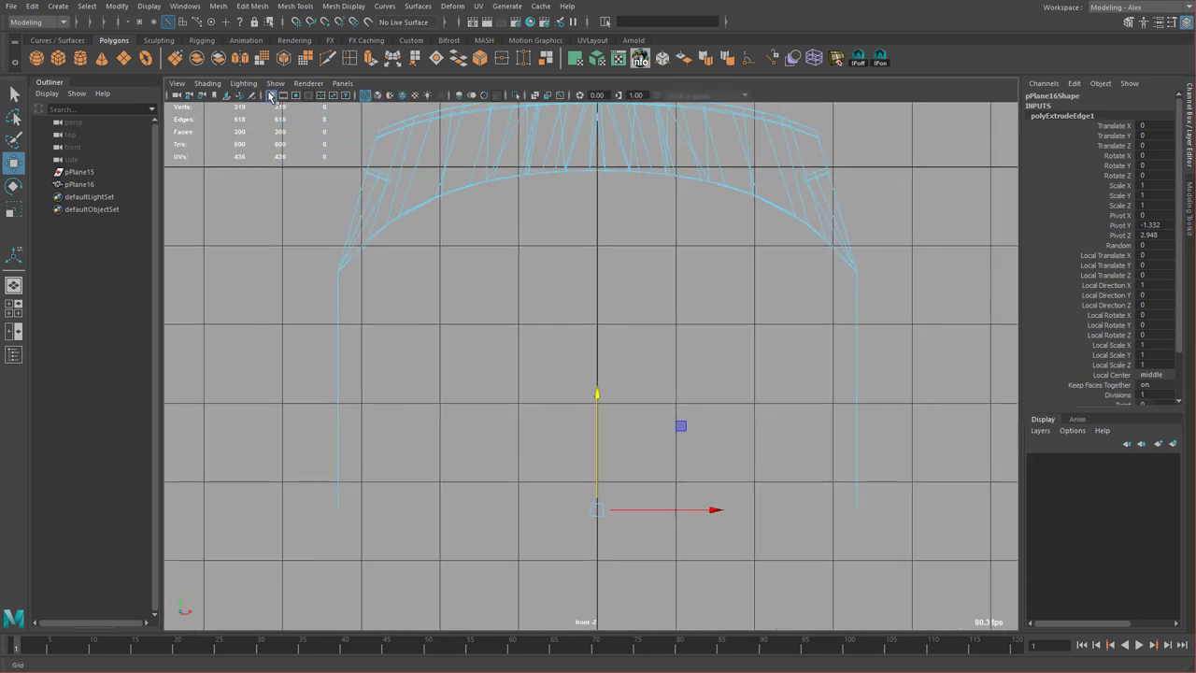
pyautogui.click(272, 96)
# Raise the selected bottom border edges to about Y -3.98 and scale them inward in X to about 0.9.
pyautogui.keyDown('alt'); pyautogui.moveTo(710, 347); pyautogui.dragTo(659, 331, button='right'); pyautogui.keyUp('alt')
pyautogui.moveTo(658, 322); pyautogui.dragTo(654, 296, button='middle')
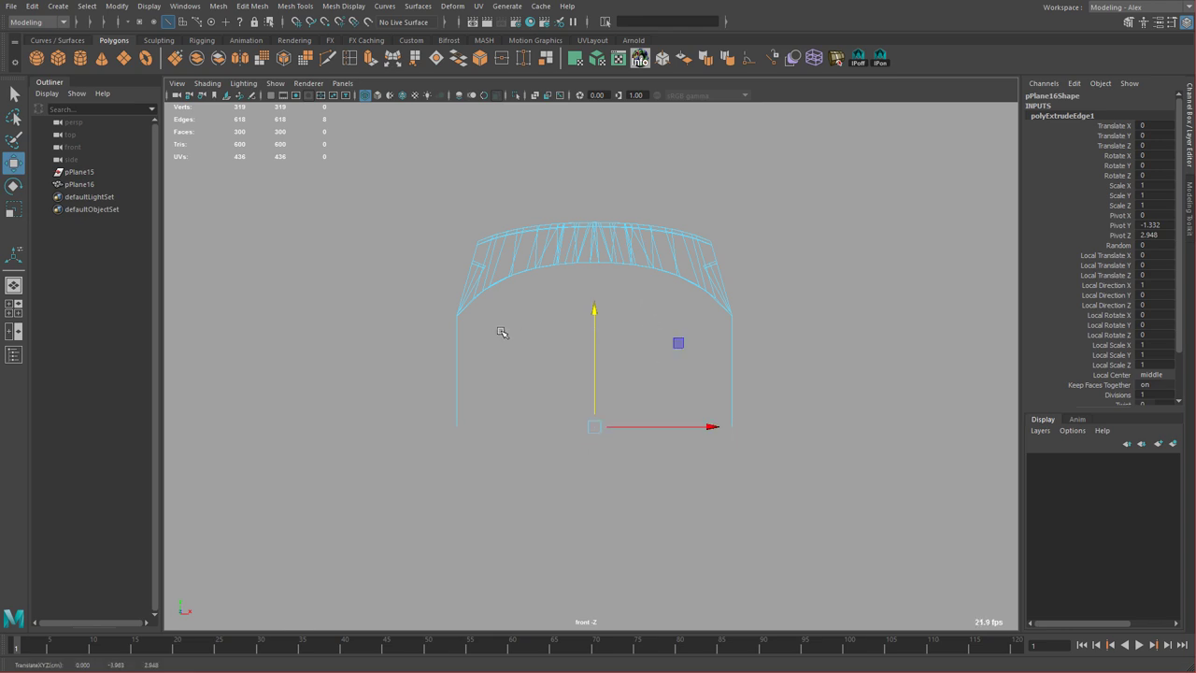
pyautogui.keyDown('alt'); pyautogui.moveTo(501, 332); pyautogui.dragTo(598, 362, button='right'); pyautogui.keyUp('alt')
pyautogui.press('r')
pyautogui.moveTo(711, 449); pyautogui.dragTo(703, 450)
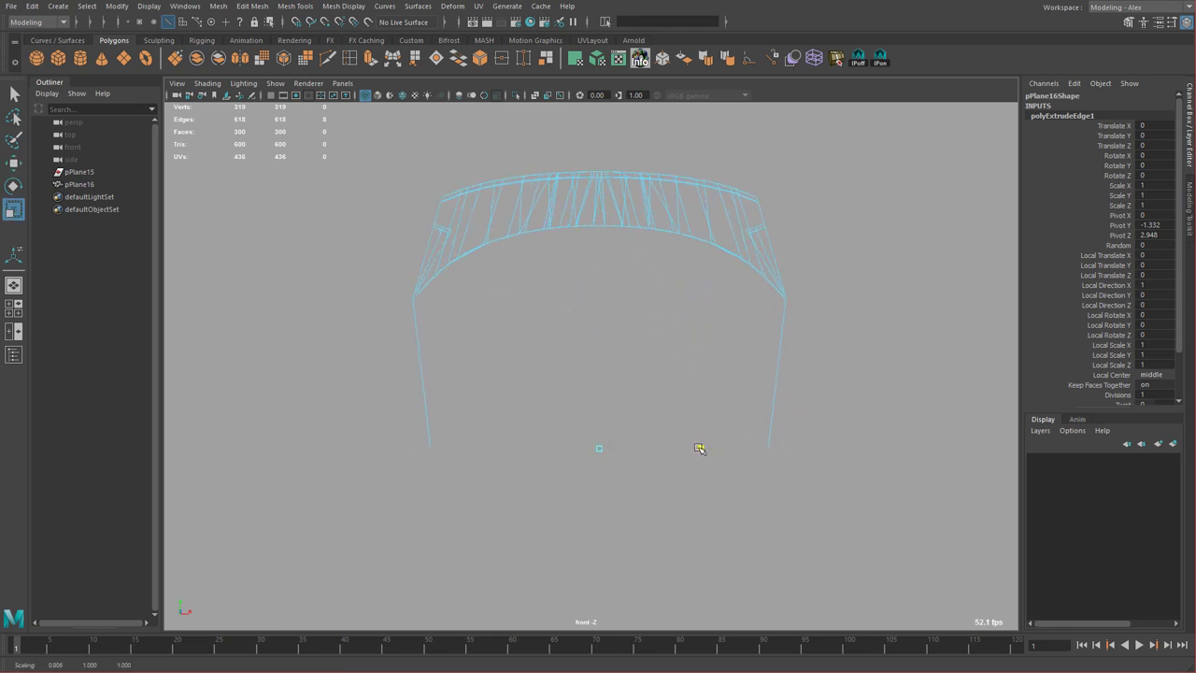
# Extrude the bottom edges inward and down to about Y -4.15, and extrude them again straight down to about Y -4.33.
pyautogui.click(370, 60)
pyautogui.press('w')
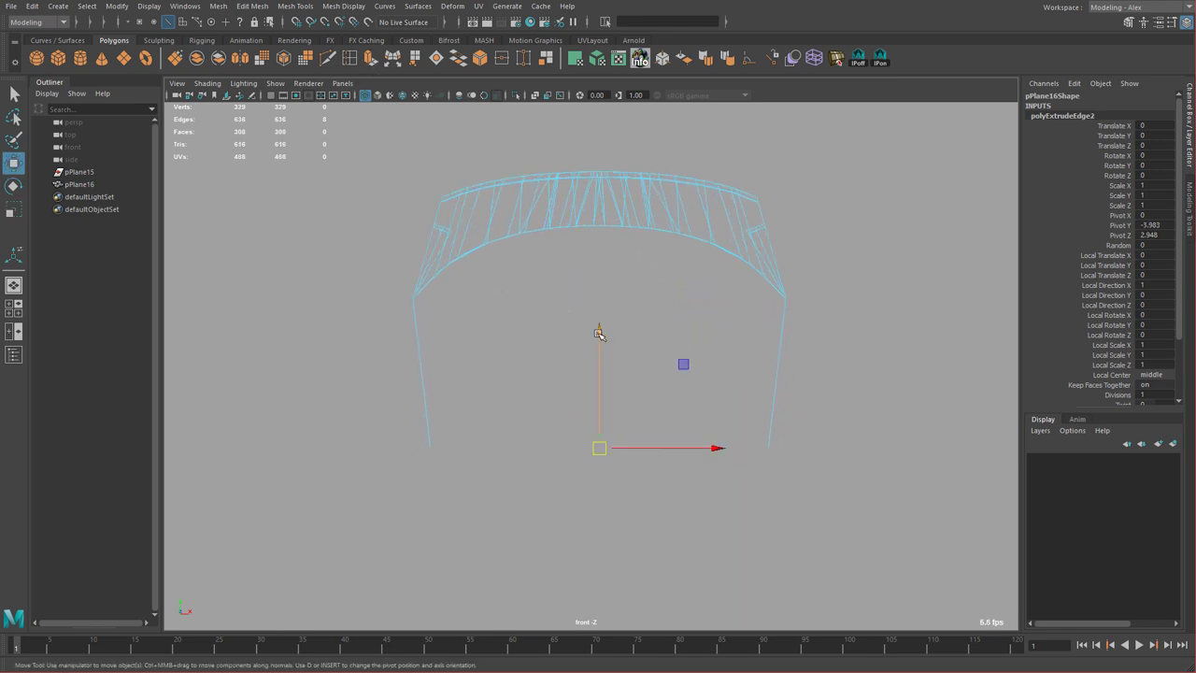
pyautogui.press('r')
pyautogui.moveTo(716, 454); pyautogui.dragTo(709, 455)
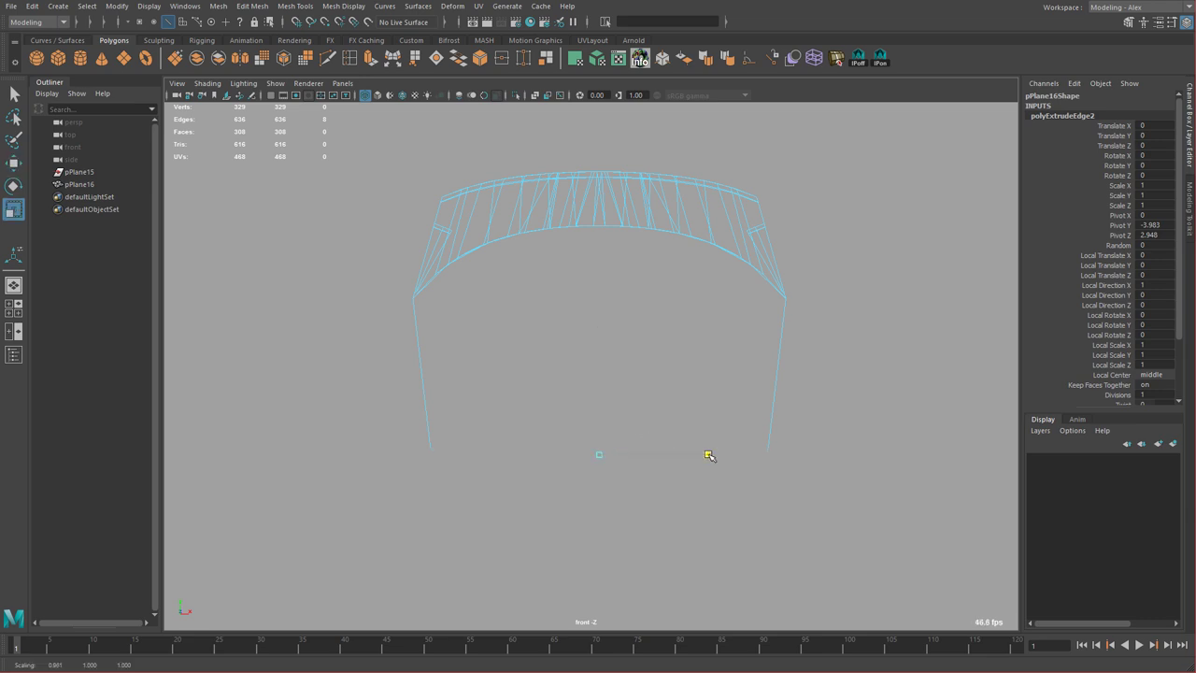
pyautogui.press('w')
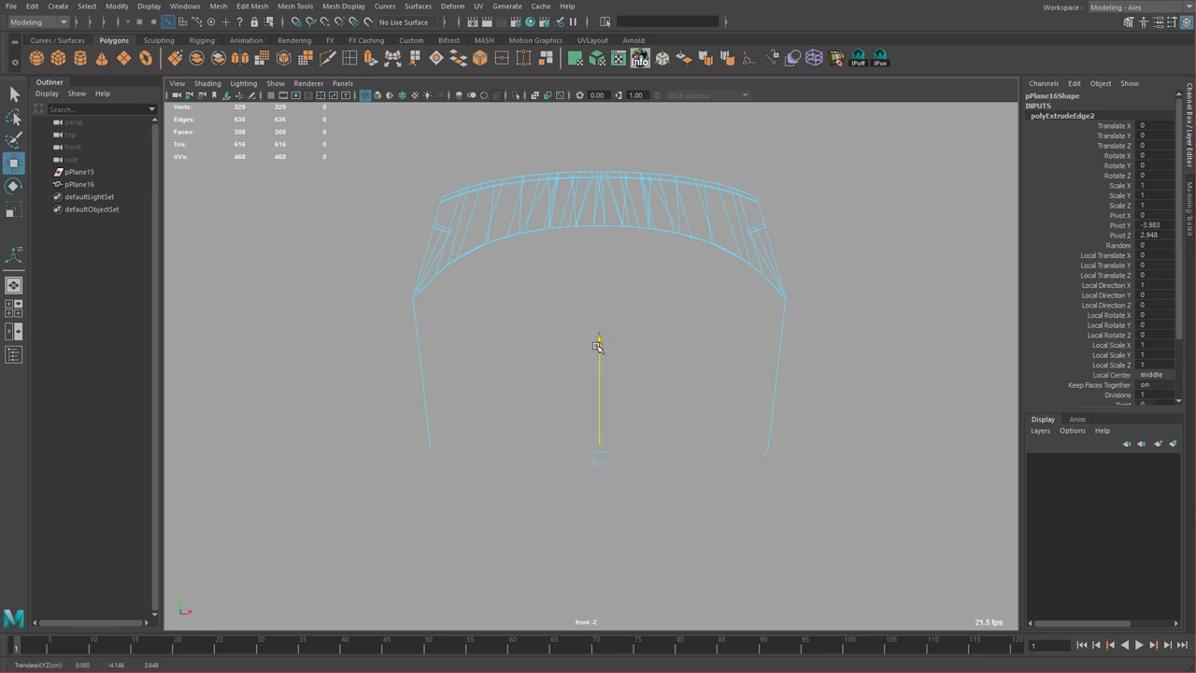
pyautogui.hotkey('ctrl', 'e')
pyautogui.press('w')
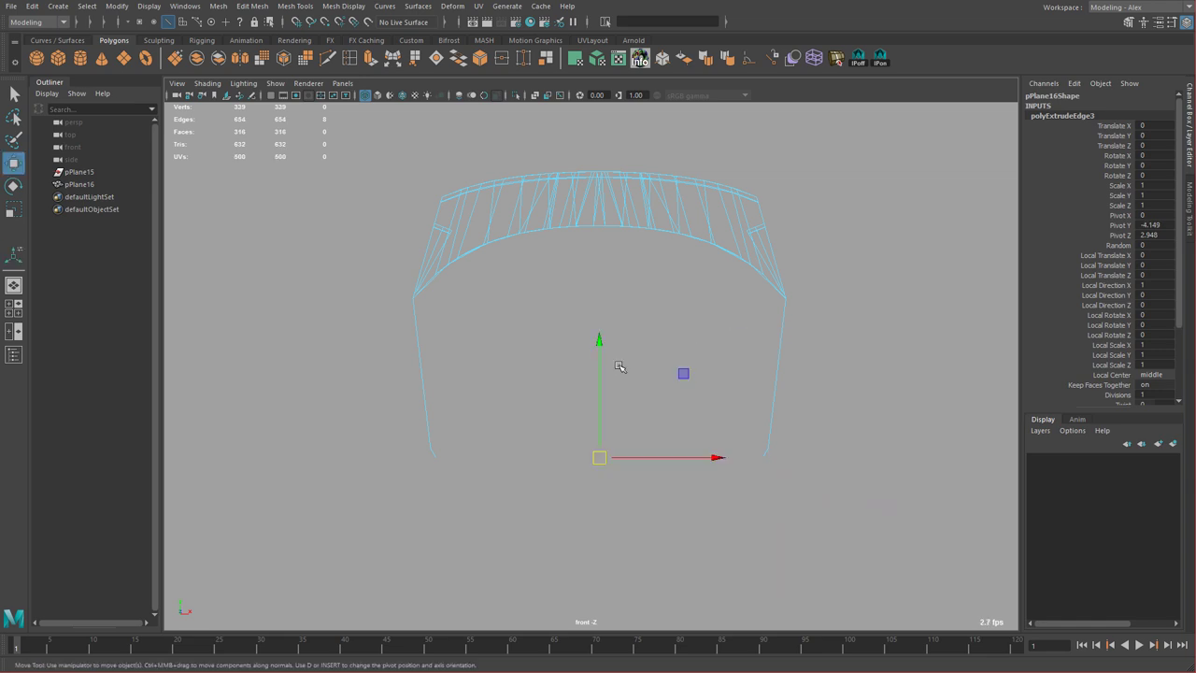
pyautogui.moveTo(599, 343); pyautogui.dragTo(599, 351)
# Extrude the bottom edges outward by about 0.077 and down by 0.068, and extrude them straight down to about Y -4.57.
pyautogui.hotkey('ctrl', 'e')
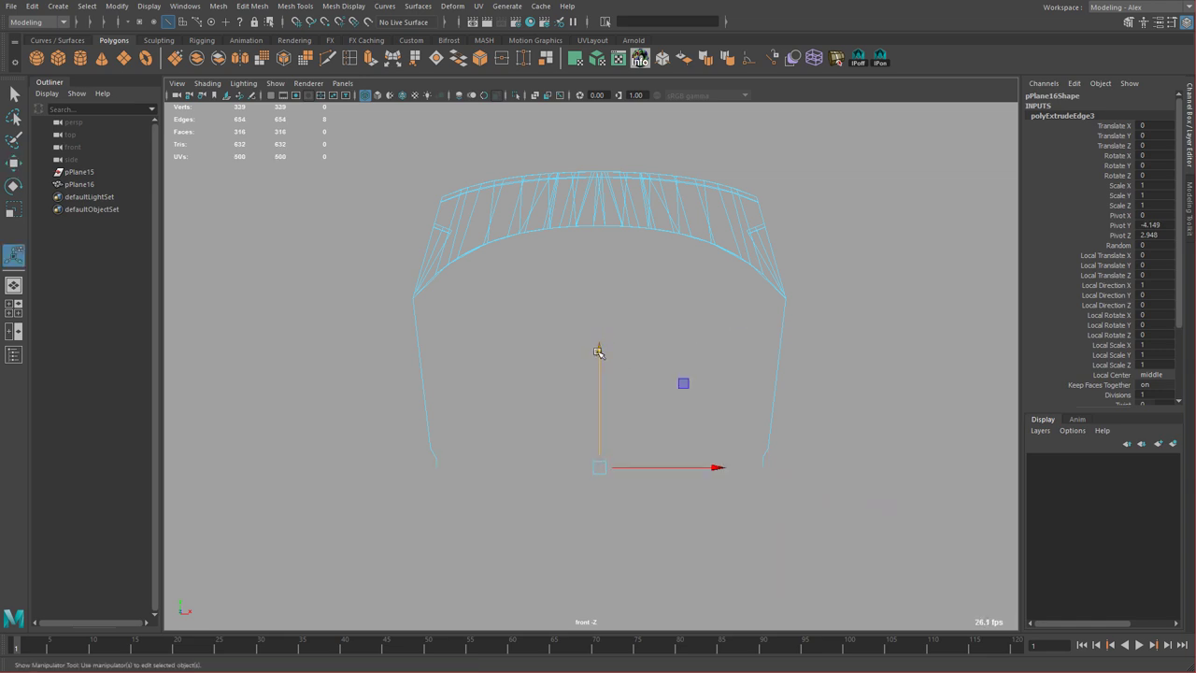
pyautogui.keyDown('alt'); pyautogui.moveTo(698, 455); pyautogui.dragTo(681, 443, button='middle'); pyautogui.keyUp('alt')
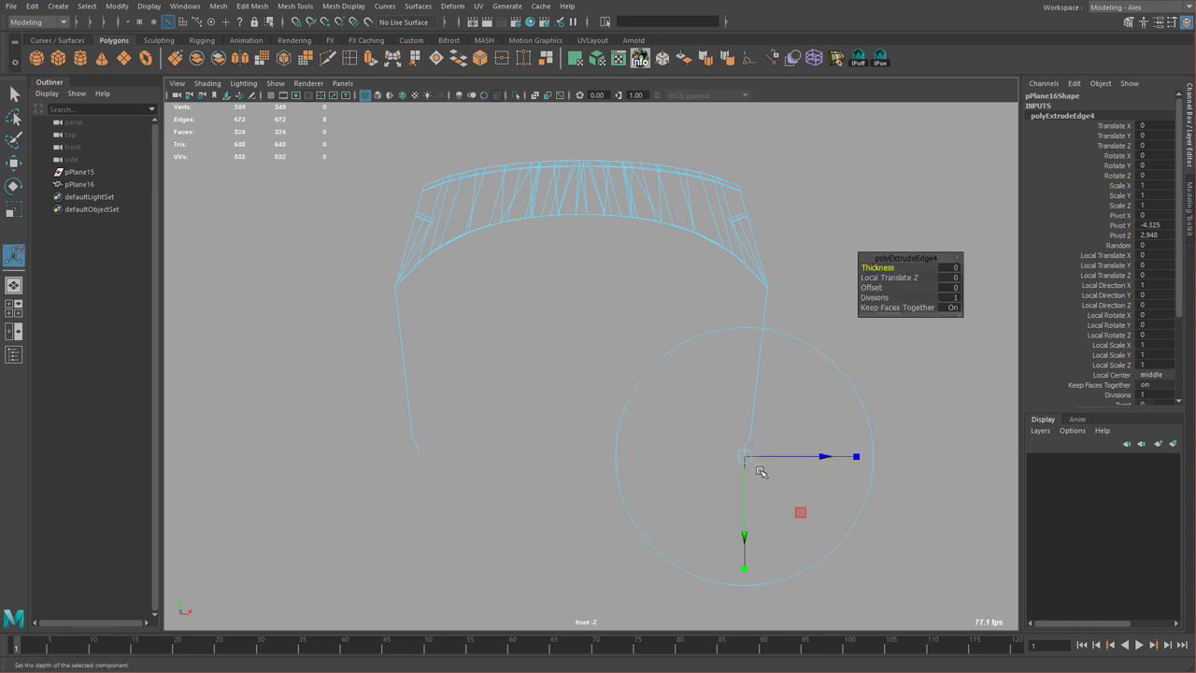
pyautogui.keyDown('alt'); pyautogui.moveTo(758, 472); pyautogui.dragTo(871, 501, button='right'); pyautogui.keyUp('alt')
pyautogui.moveTo(868, 482); pyautogui.dragTo(874, 482)
pyautogui.moveTo(798, 498); pyautogui.dragTo(798, 499)
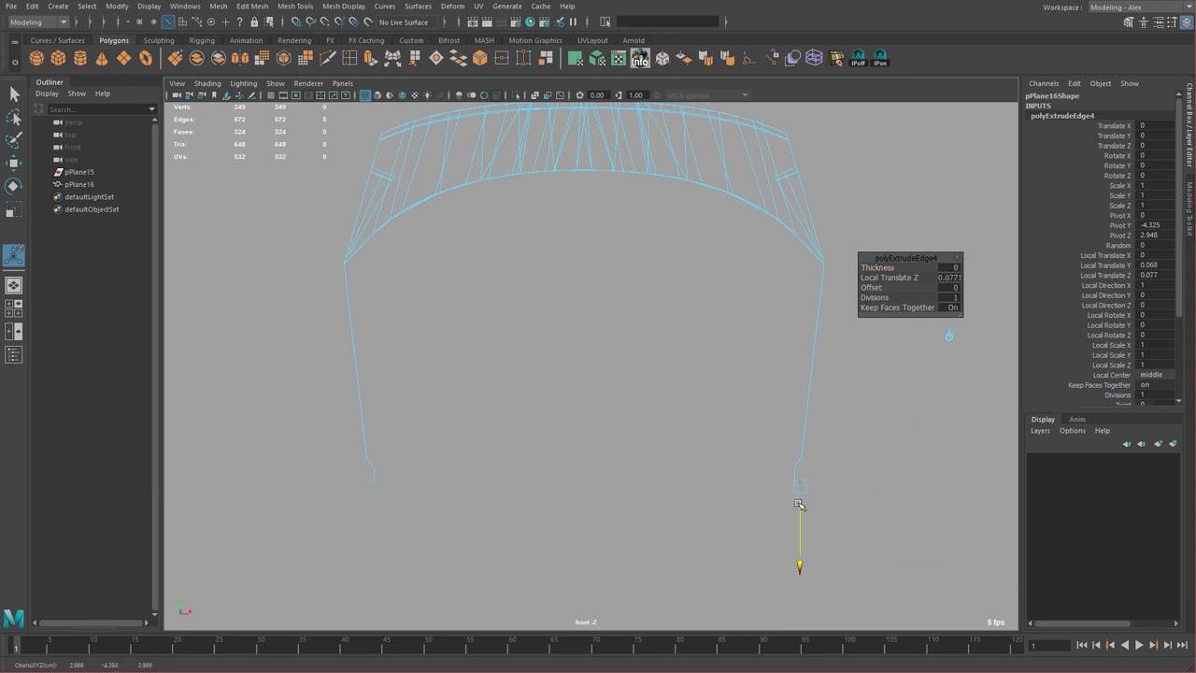
pyautogui.hotkey('ctrl', 'e')
pyautogui.press('w')
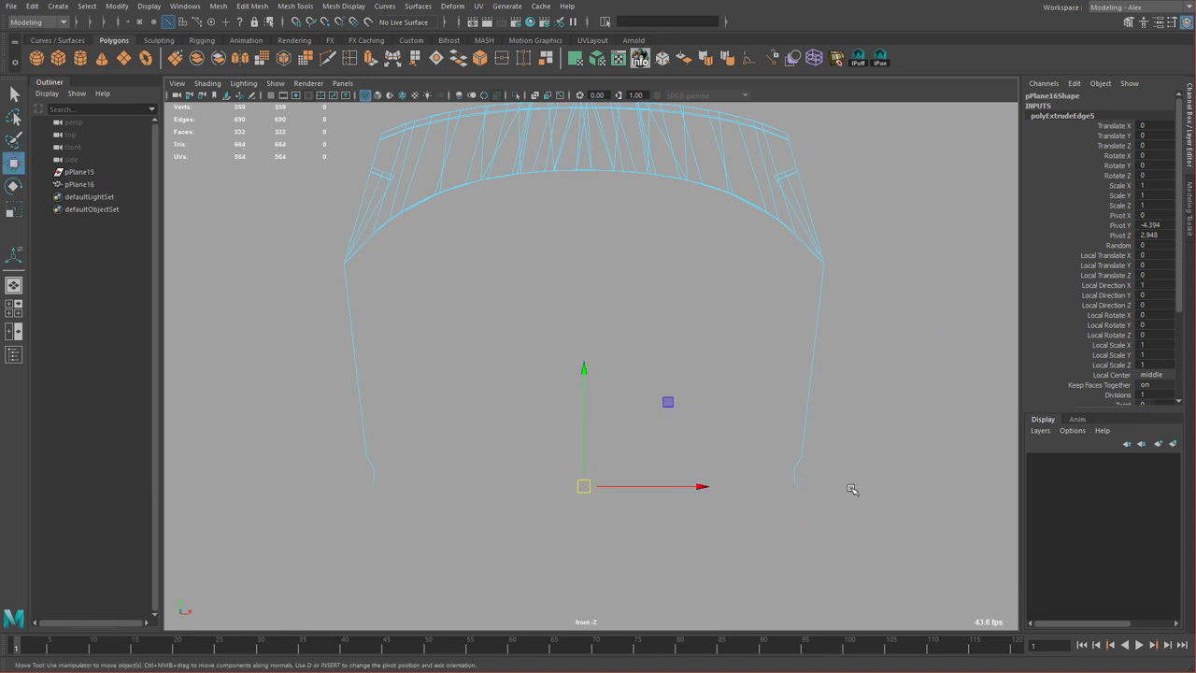
pyautogui.moveTo(584, 368); pyautogui.dragTo(582, 376)
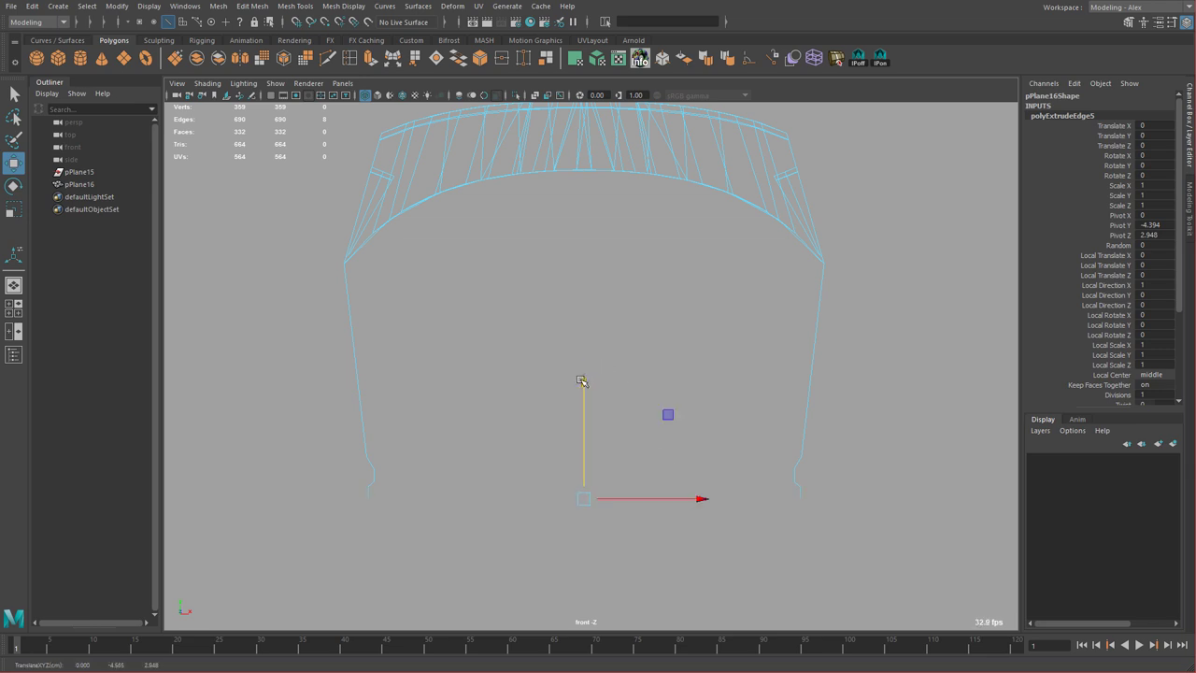
# Extrude the bottom edges down to about Y -4.68 and scale them slightly inward to start rounding the lip.
pyautogui.hotkey('ctrl', 'e')
pyautogui.press('r')
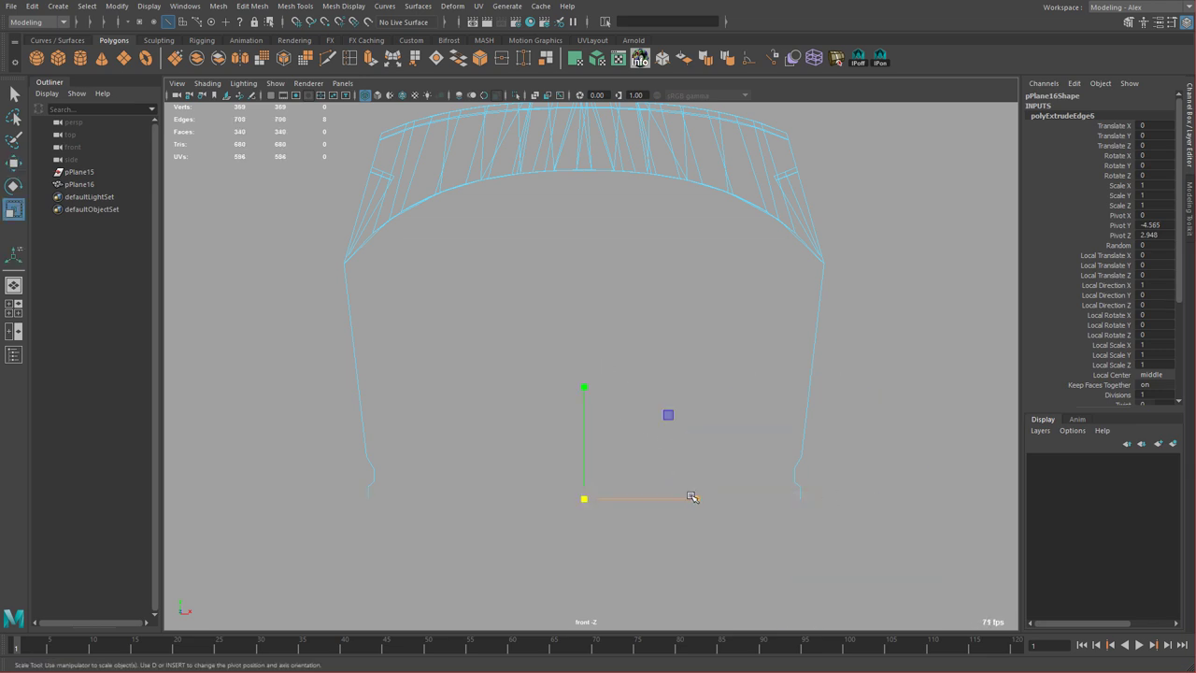
pyautogui.press('w')
pyautogui.moveTo(584, 383); pyautogui.dragTo(581, 389)
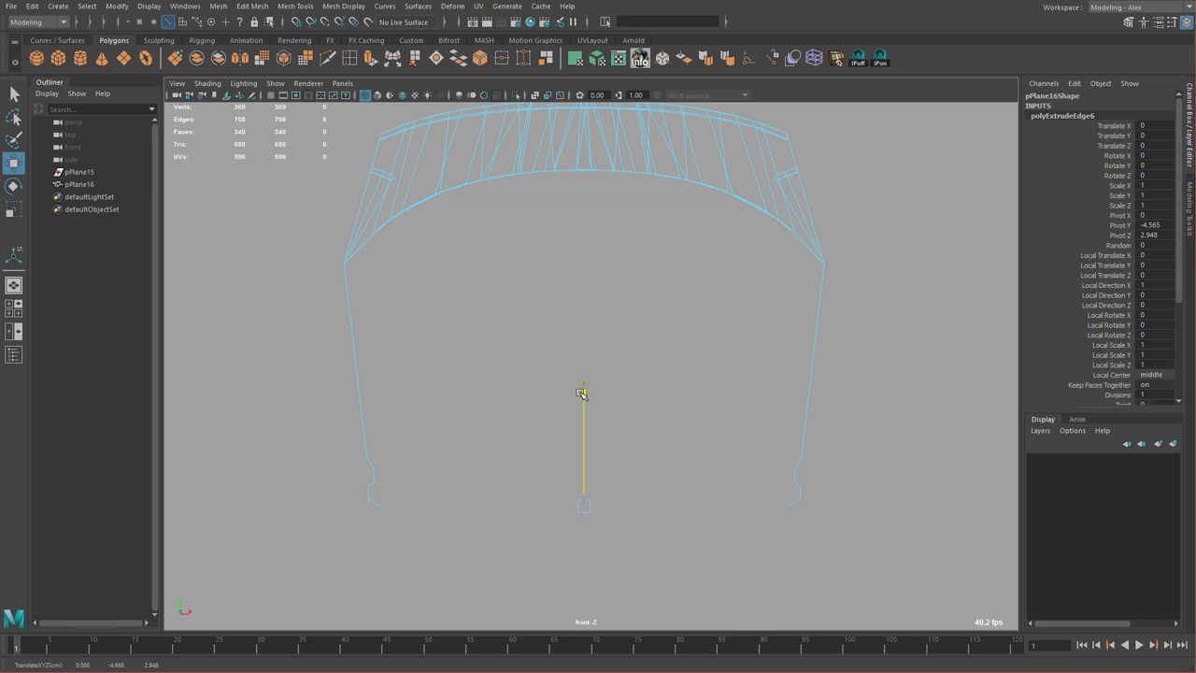
pyautogui.press('r')
pyautogui.moveTo(694, 503); pyautogui.dragTo(695, 505)
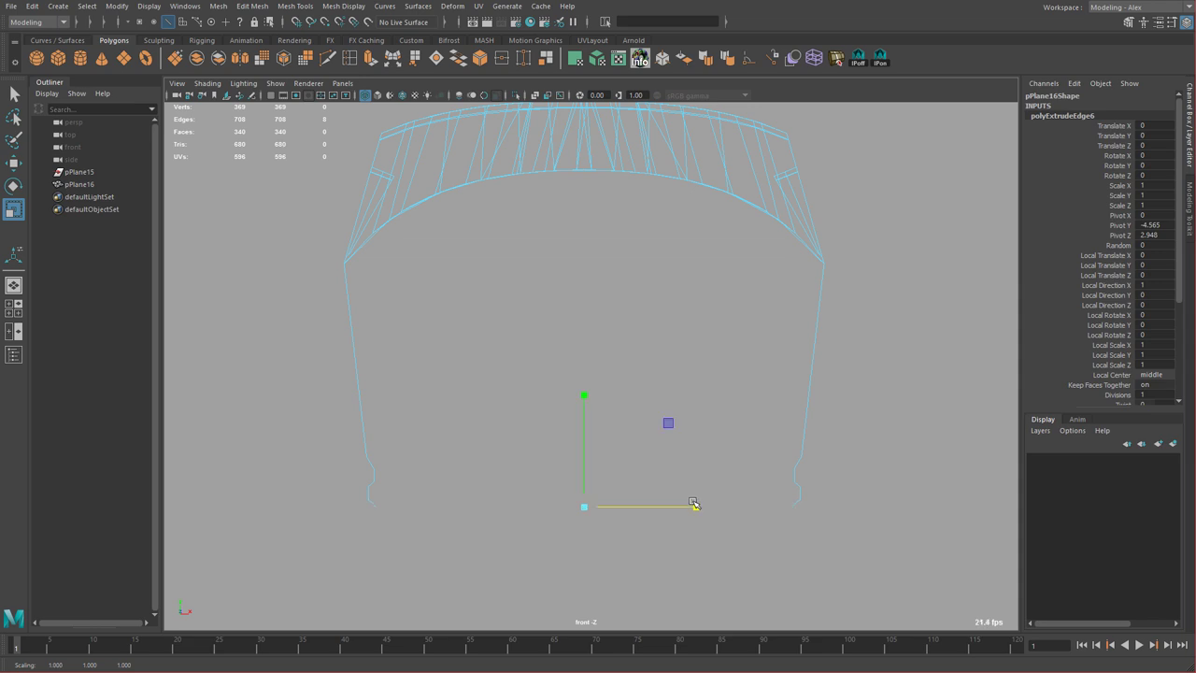
# Extrude the bottom edges horizontally inward, and extrude them once more slightly up and inward to curl the lip.
pyautogui.hotkey('ctrl', 'e')
pyautogui.press('r')
pyautogui.moveTo(694, 505); pyautogui.dragTo(688, 505)
pyautogui.hotkey('ctrl', 'e')
pyautogui.press('w')
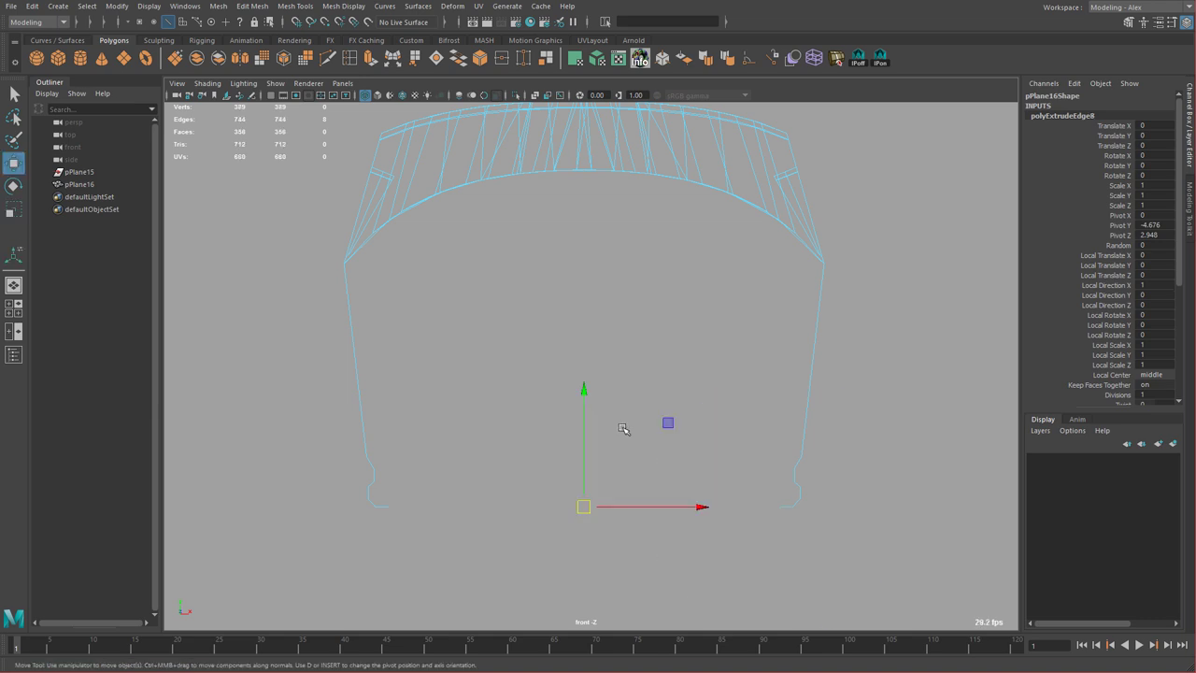
pyautogui.press('r')
pyautogui.moveTo(692, 500); pyautogui.dragTo(692, 500)
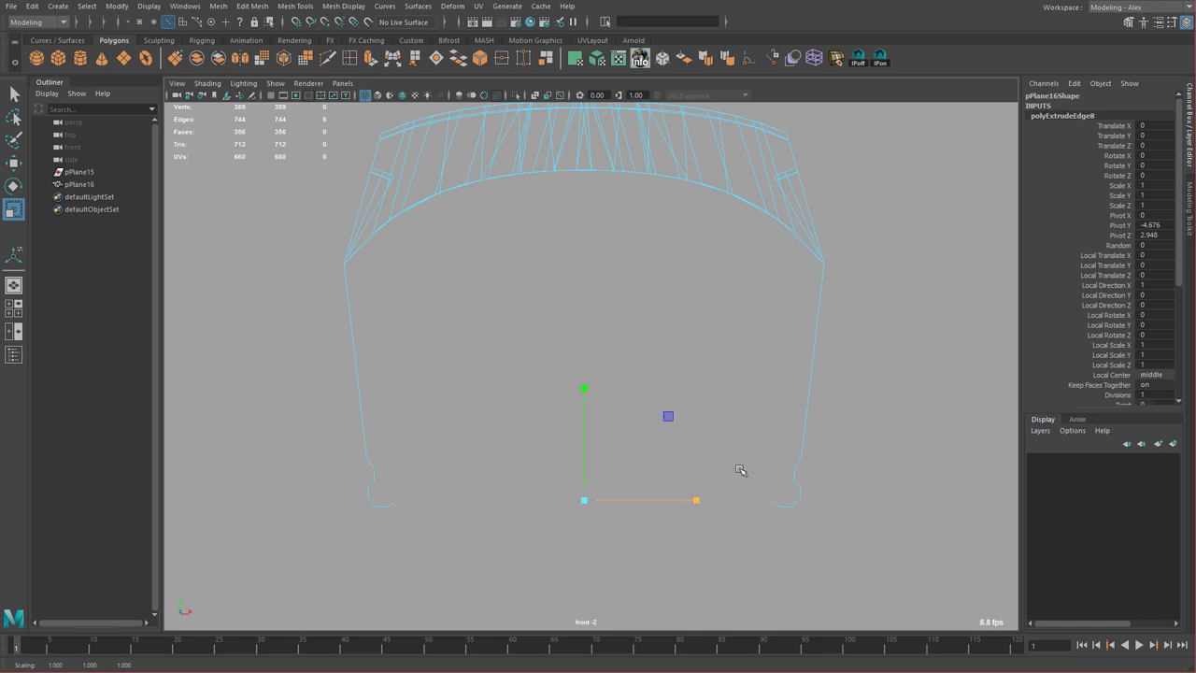
# Return to the perspective view and soften the normals of the mesh's edges.
pyautogui.press('space')
pyautogui.press('space')
pyautogui.keyDown('alt'); pyautogui.moveTo(812, 376); pyautogui.dragTo(659, 370); pyautogui.keyUp('alt')
pyautogui.moveTo(595, 375); pyautogui.dragTo(629, 364, button='right')
pyautogui.click(727, 60)
pyautogui.click(728, 196)
# Preview the mesh smoothed and examine the flat side walls and curled bottom lip in perspective and front views.
pyautogui.keyDown('alt'); pyautogui.moveTo(593, 323); pyautogui.dragTo(645, 380); pyautogui.keyUp('alt')
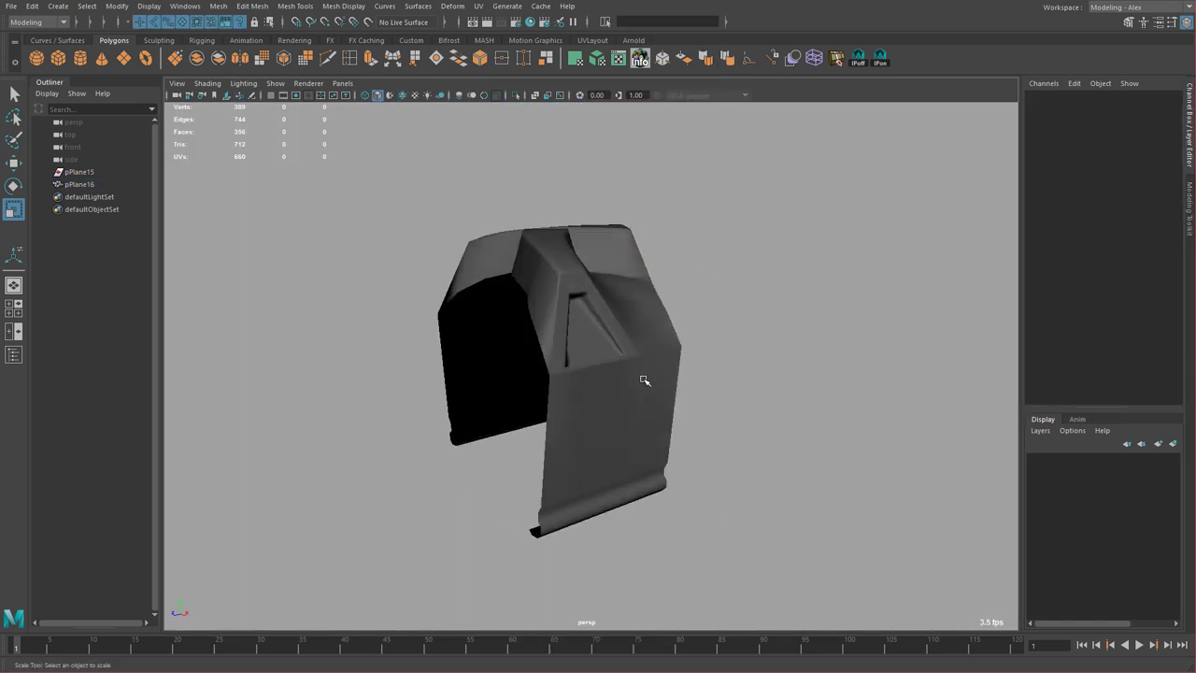
pyautogui.click(645, 380)
pyautogui.press('3')
pyautogui.click(738, 418)
pyautogui.keyDown('alt'); pyautogui.moveTo(738, 419); pyautogui.dragTo(697, 409); pyautogui.keyUp('alt')
pyautogui.click(647, 407)
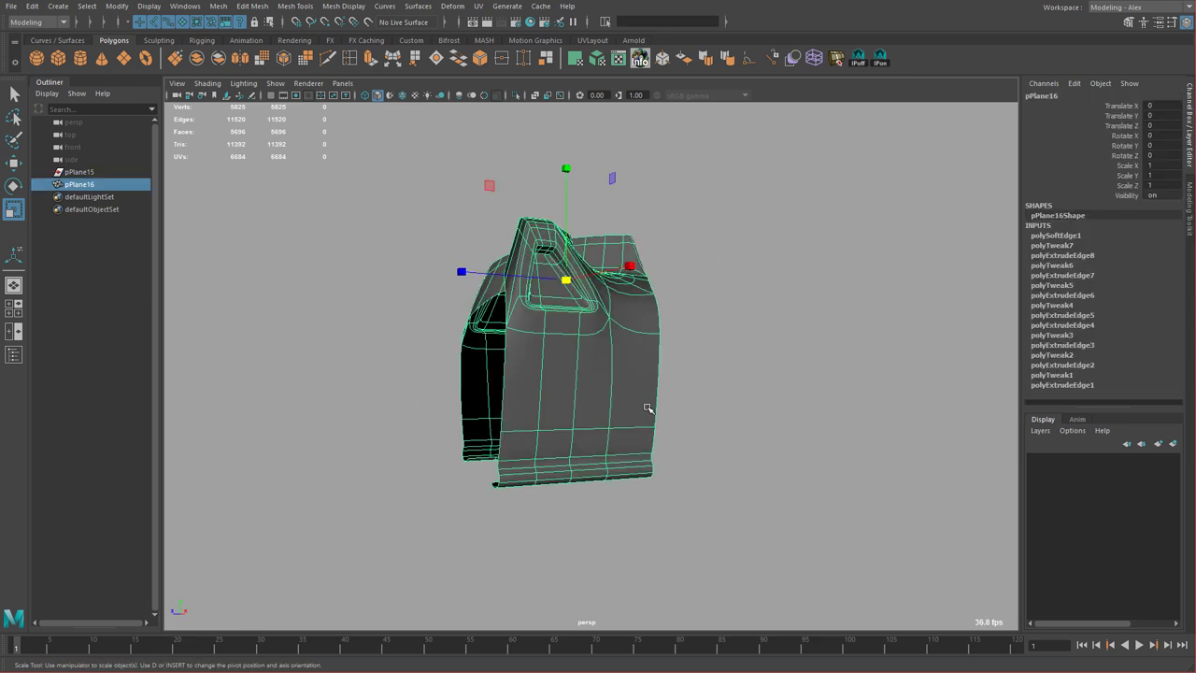
pyautogui.press('space')
pyautogui.press('space')
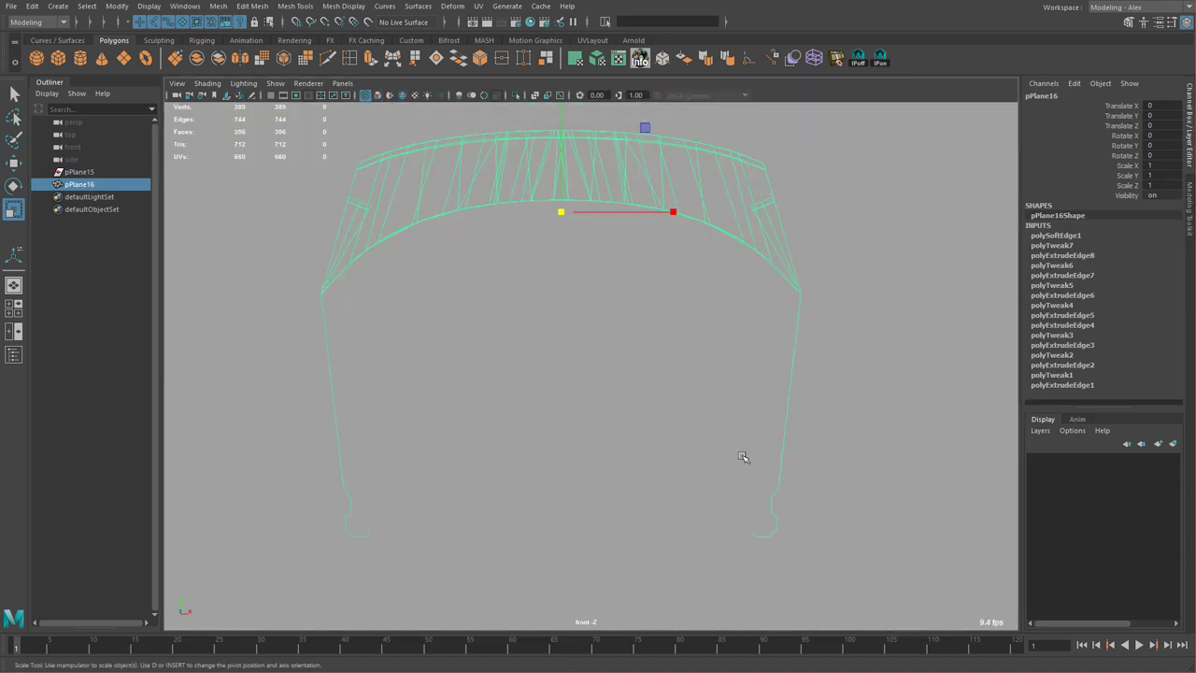
# Configure the Insert Edge Loop tool to insert multiple edge loops, with the number of loops at 3.
pyautogui.click(350, 59)
pyautogui.press('space')
pyautogui.press('space')
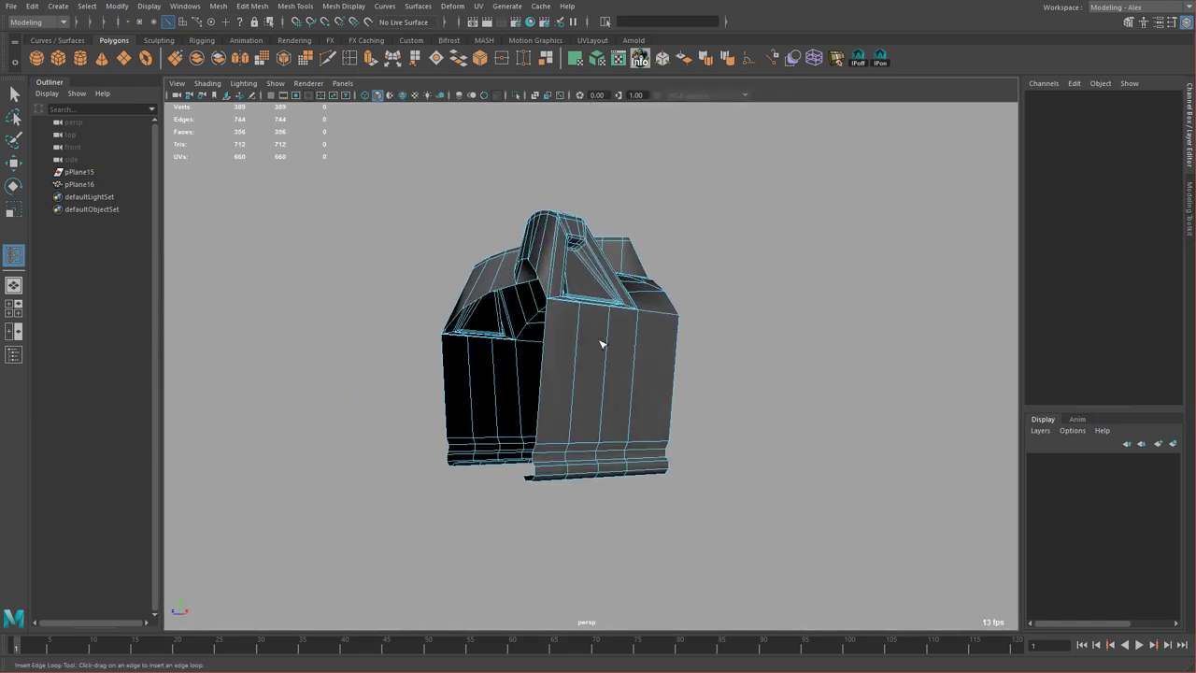
pyautogui.doubleClick(14, 254)
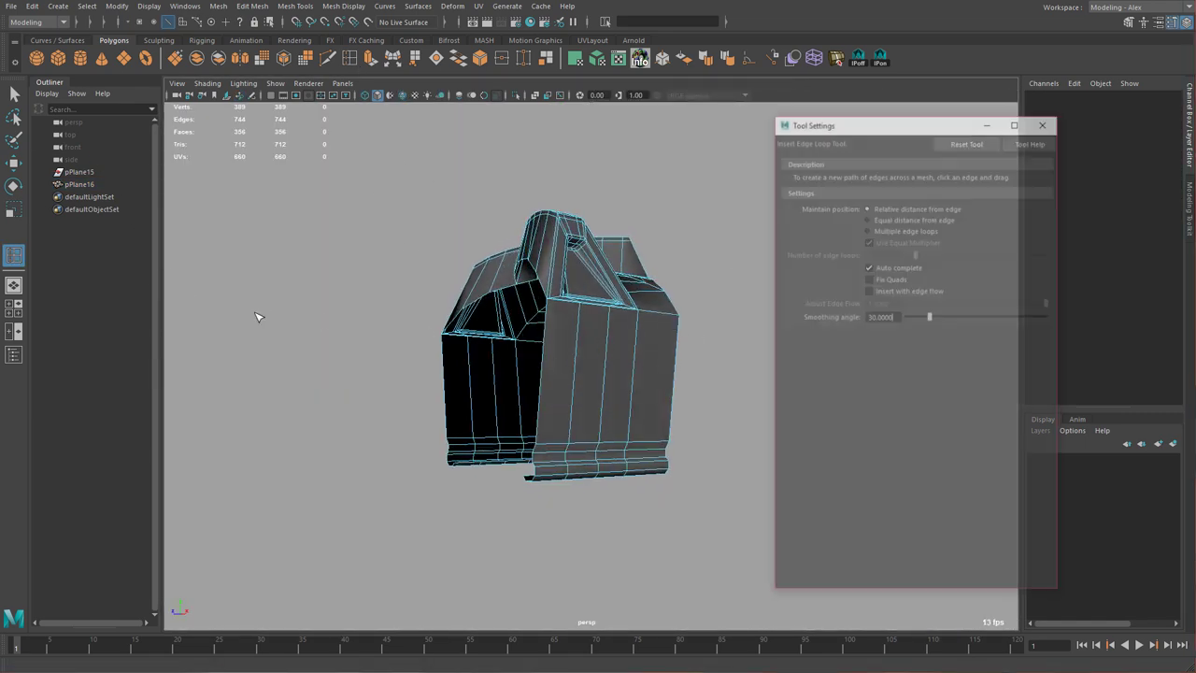
pyautogui.click(897, 228)
pyautogui.keyDown('alt'); pyautogui.moveTo(708, 318); pyautogui.dragTo(671, 324); pyautogui.keyUp('alt')
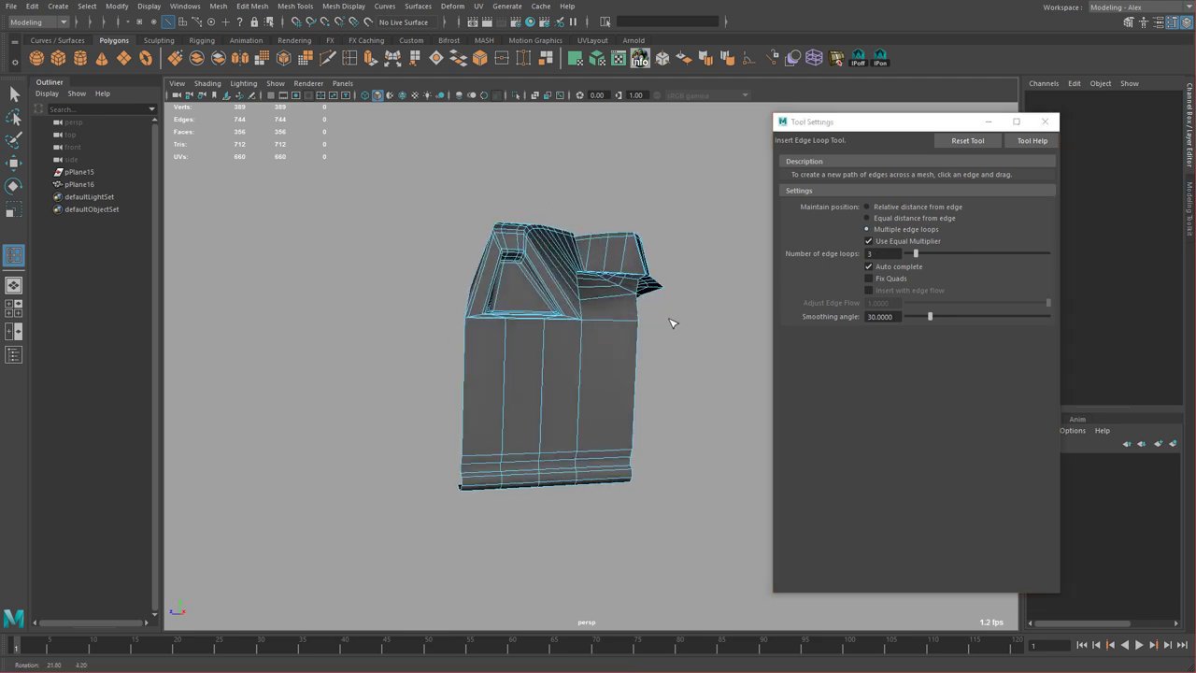
pyautogui.doubleClick(891, 254)
# Insert three evenly spaced horizontal edge loops across each of the two side walls.
pyautogui.keyDown('alt'); pyautogui.moveTo(647, 378); pyautogui.dragTo(706, 370); pyautogui.keyUp('alt')
pyautogui.click(627, 411)
pyautogui.keyDown('alt'); pyautogui.moveTo(549, 428); pyautogui.dragTo(731, 411); pyautogui.keyUp('alt')
pyautogui.click(466, 387)
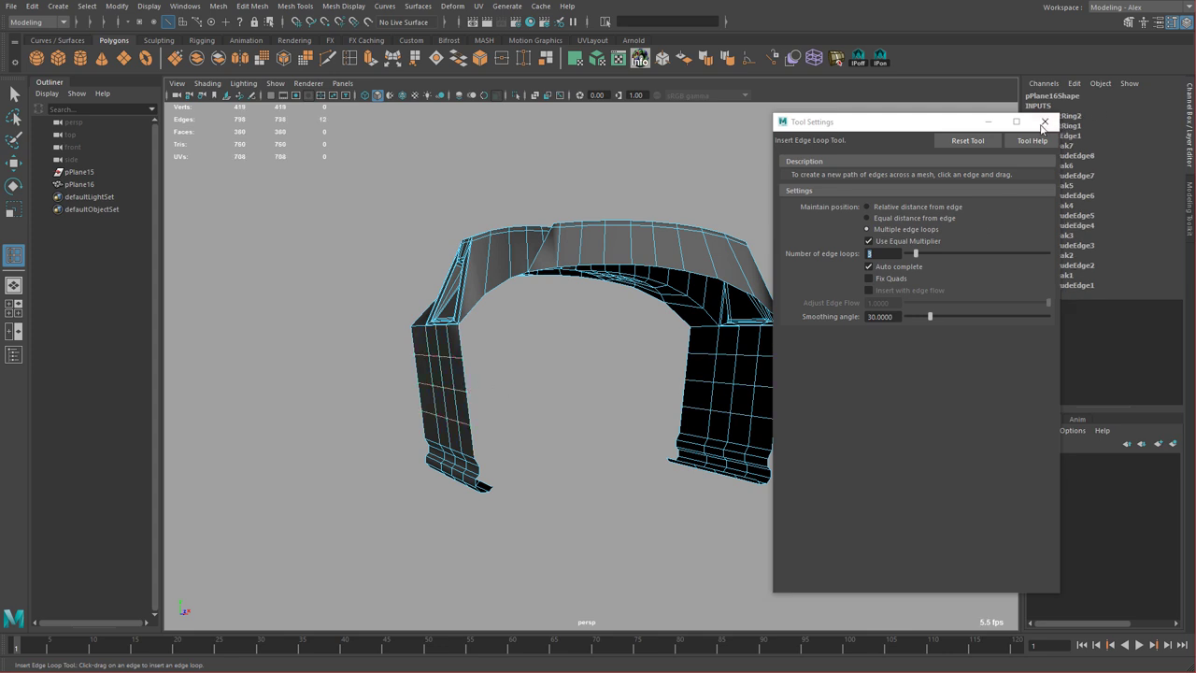
pyautogui.click(1043, 123)
# Draw an EP curve in the front view from the wall's upper corner down to where its bottom lip begins.
pyautogui.press('space')
pyautogui.press('space')
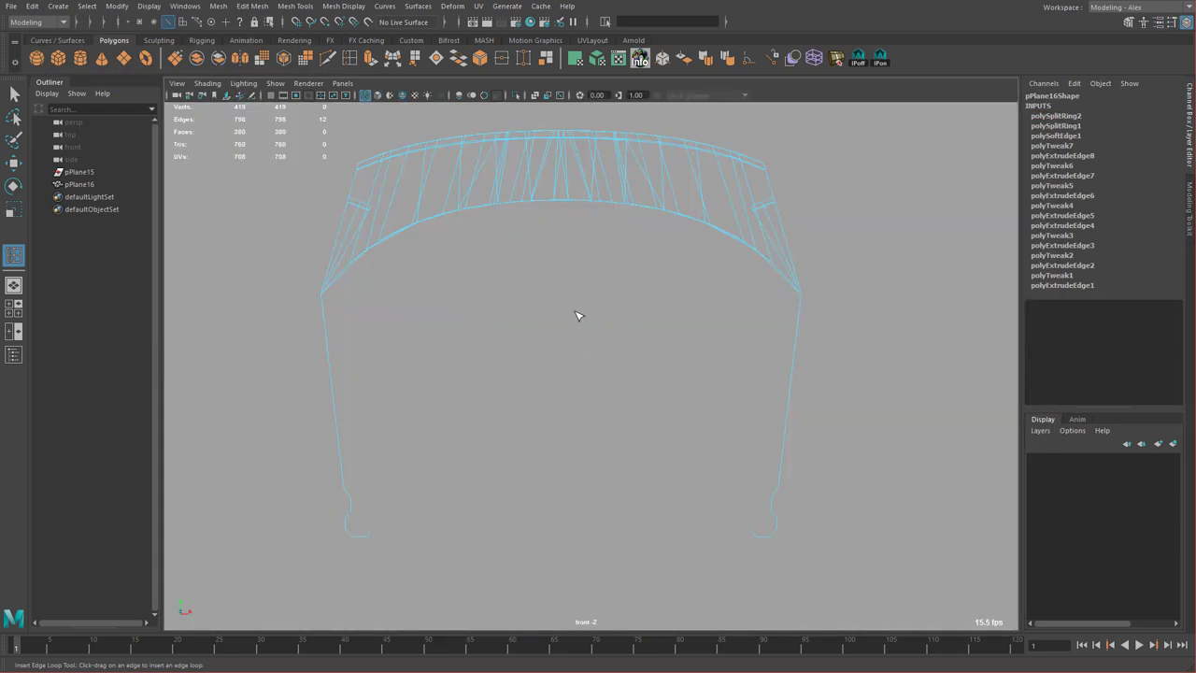
pyautogui.press('w')
pyautogui.click(58, 40)
pyautogui.click(81, 58)
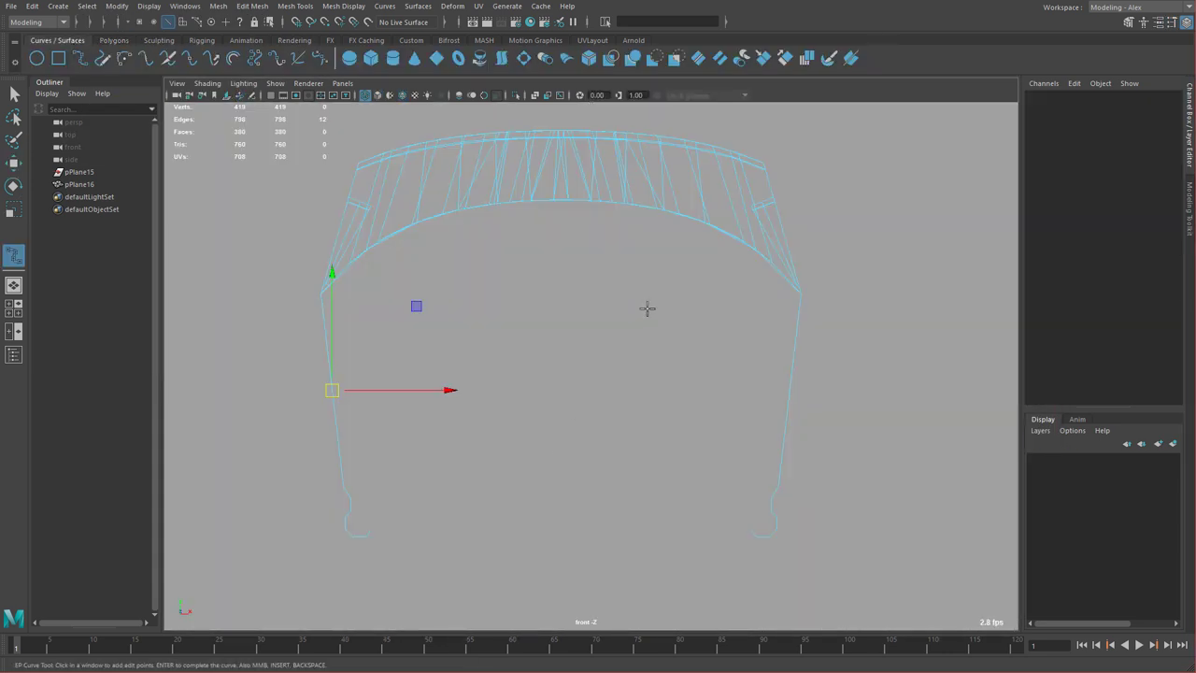
pyautogui.click(806, 306)
pyautogui.click(796, 489)
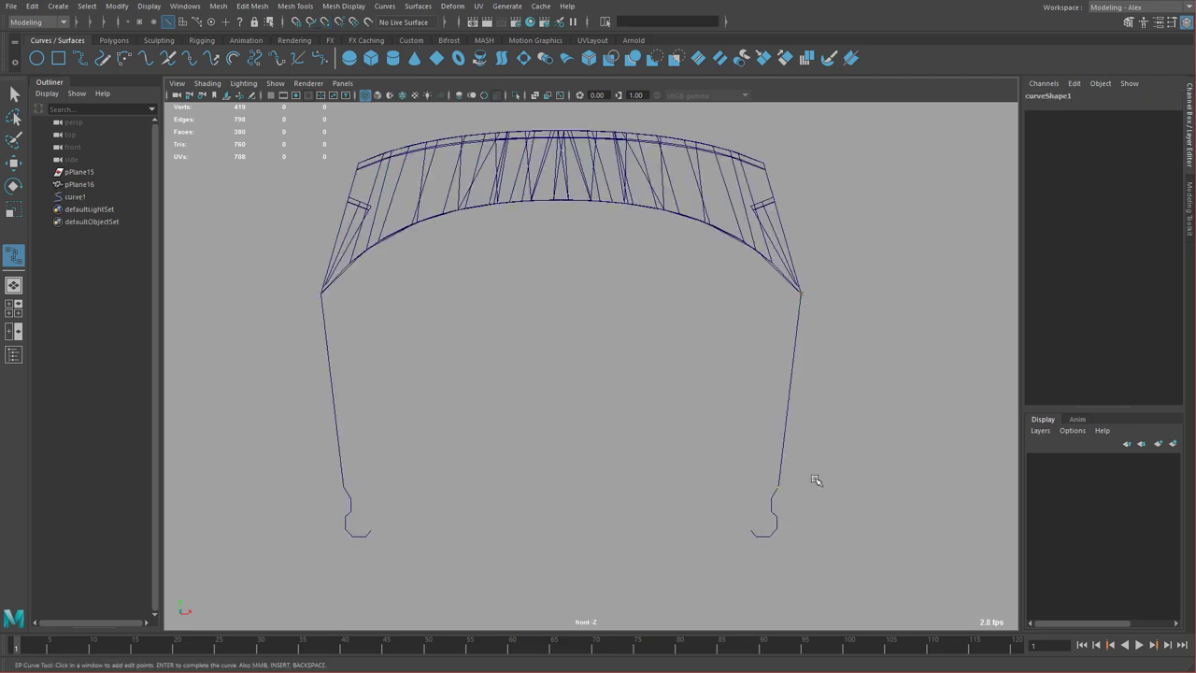
# Move the curve's two middle control vertices outward to shape a smooth bulging guide for the side wall.
pyautogui.press('w')
pyautogui.moveTo(862, 384); pyautogui.dragTo(794, 386, button='right')
pyautogui.moveTo(718, 347); pyautogui.dragTo(859, 446)
pyautogui.keyDown('shift'); pyautogui.moveTo(817, 453); pyautogui.dragTo(840, 453, button='middle'); pyautogui.keyUp('shift')
pyautogui.moveTo(785, 387); pyautogui.dragTo(841, 455)
pyautogui.moveTo(820, 469); pyautogui.dragTo(822, 477, button='middle')
pyautogui.moveTo(790, 331); pyautogui.dragTo(847, 389)
pyautogui.moveTo(846, 391); pyautogui.dragTo(844, 395, button='middle')
pyautogui.moveTo(788, 432); pyautogui.dragTo(822, 476)
pyautogui.moveTo(822, 475); pyautogui.dragTo(819, 479, button='middle')
pyautogui.moveTo(755, 342); pyautogui.dragTo(838, 393)
pyautogui.moveTo(847, 405); pyautogui.dragTo(843, 407, button='middle')
pyautogui.moveTo(785, 432); pyautogui.dragTo(818, 474)
pyautogui.click(793, 425)
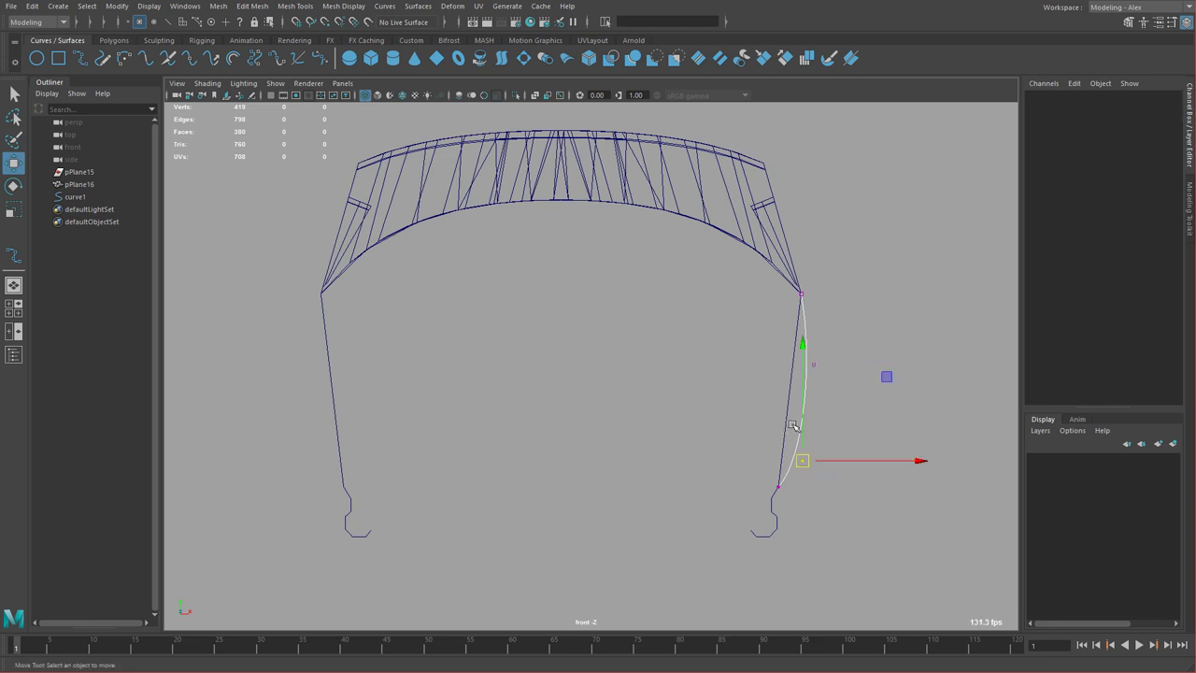
# Scale the three middle vertex rows of both side walls outward in X to meet the guide curve.
pyautogui.moveTo(747, 245); pyautogui.dragTo(796, 220, button='right')
pyautogui.press('F9')
pyautogui.moveTo(285, 320); pyautogui.dragTo(839, 363)
pyautogui.press('r')
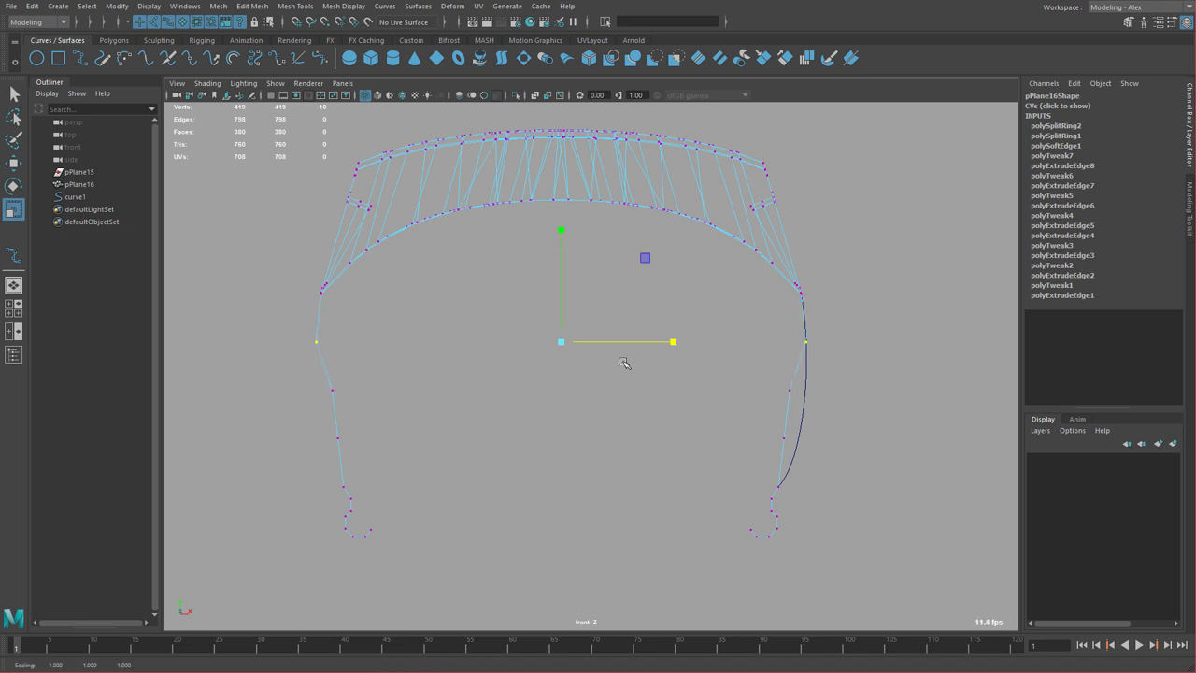
pyautogui.moveTo(297, 355); pyautogui.dragTo(826, 417)
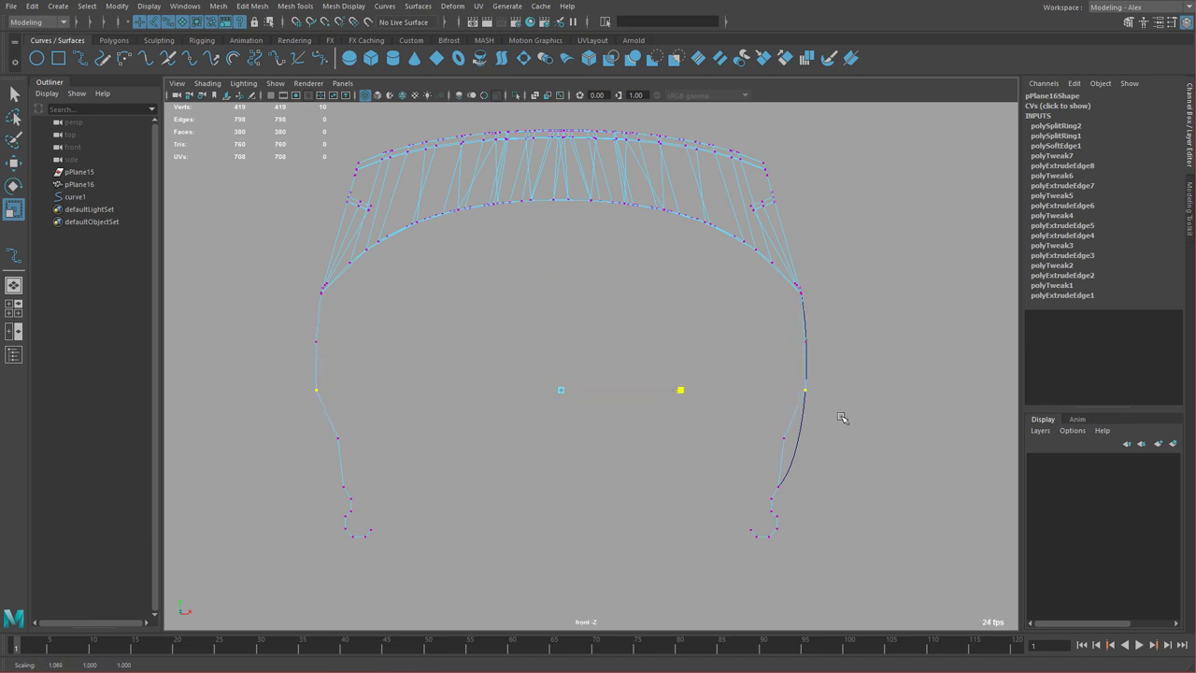
pyautogui.moveTo(253, 412); pyautogui.dragTo(835, 454)
pyautogui.moveTo(835, 453); pyautogui.dragTo(851, 455, button='middle')
# Lower the bottom and middle rows of the side wall vertices slightly, fitting the bottom row's width to the guide curve.
pyautogui.press('w')
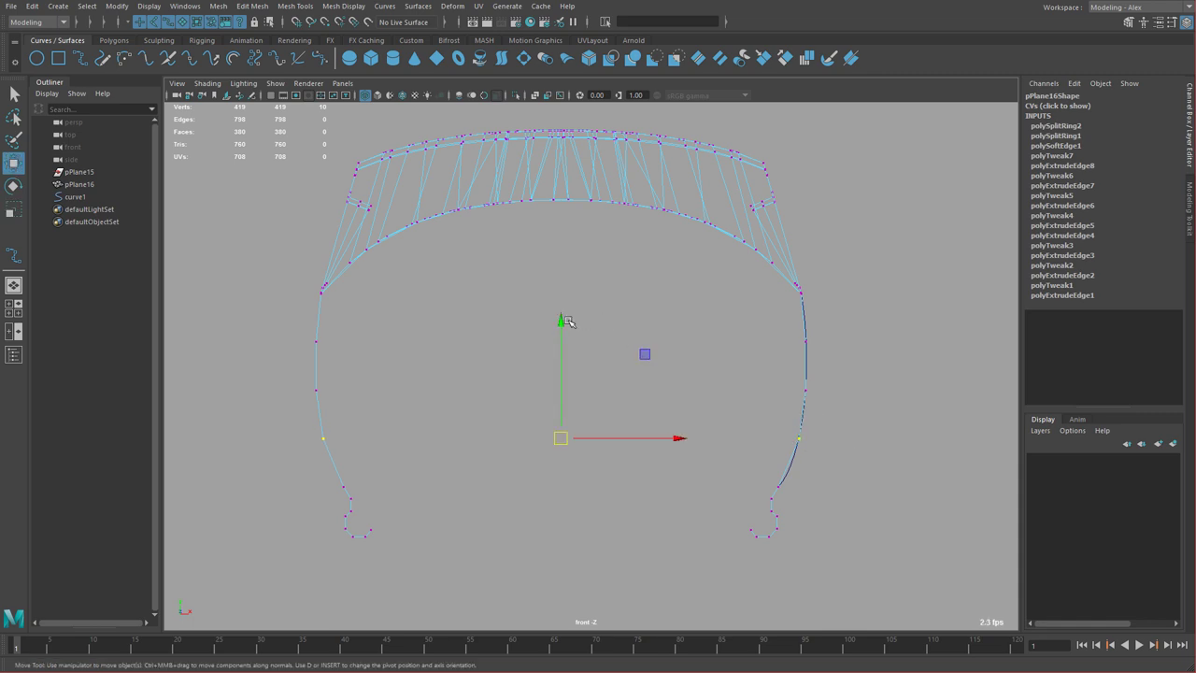
pyautogui.moveTo(562, 324); pyautogui.dragTo(562, 335)
pyautogui.press('r')
pyautogui.moveTo(673, 447); pyautogui.dragTo(671, 445)
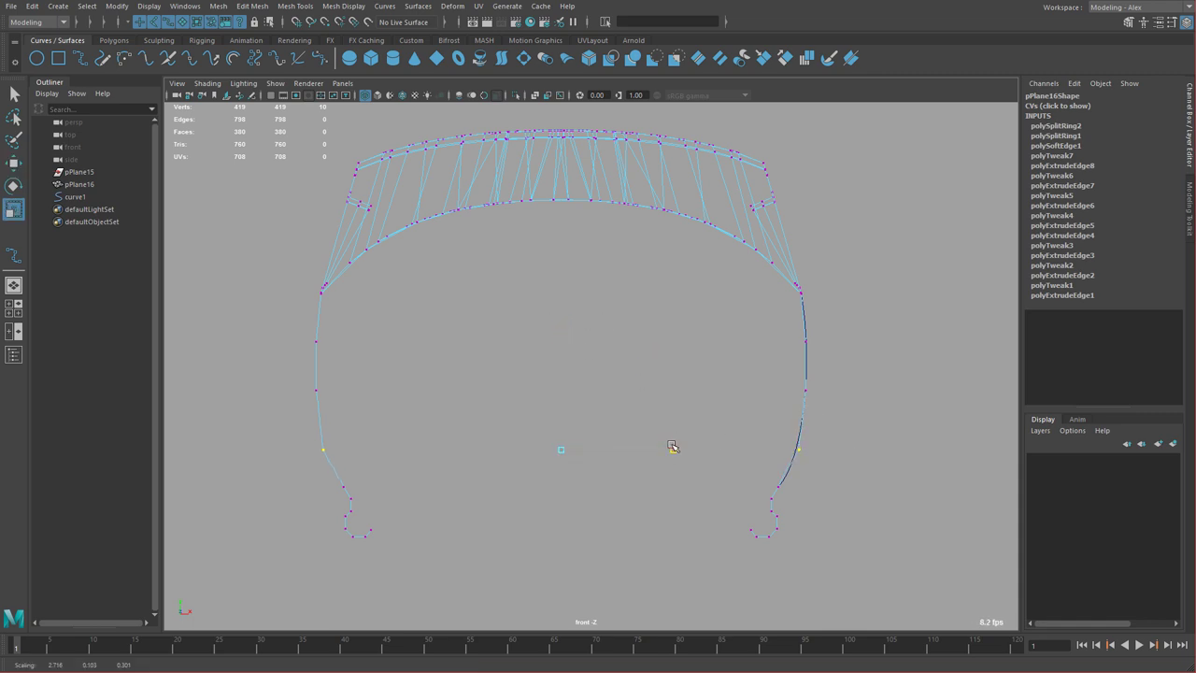
pyautogui.moveTo(293, 349); pyautogui.dragTo(842, 404)
pyautogui.press('w')
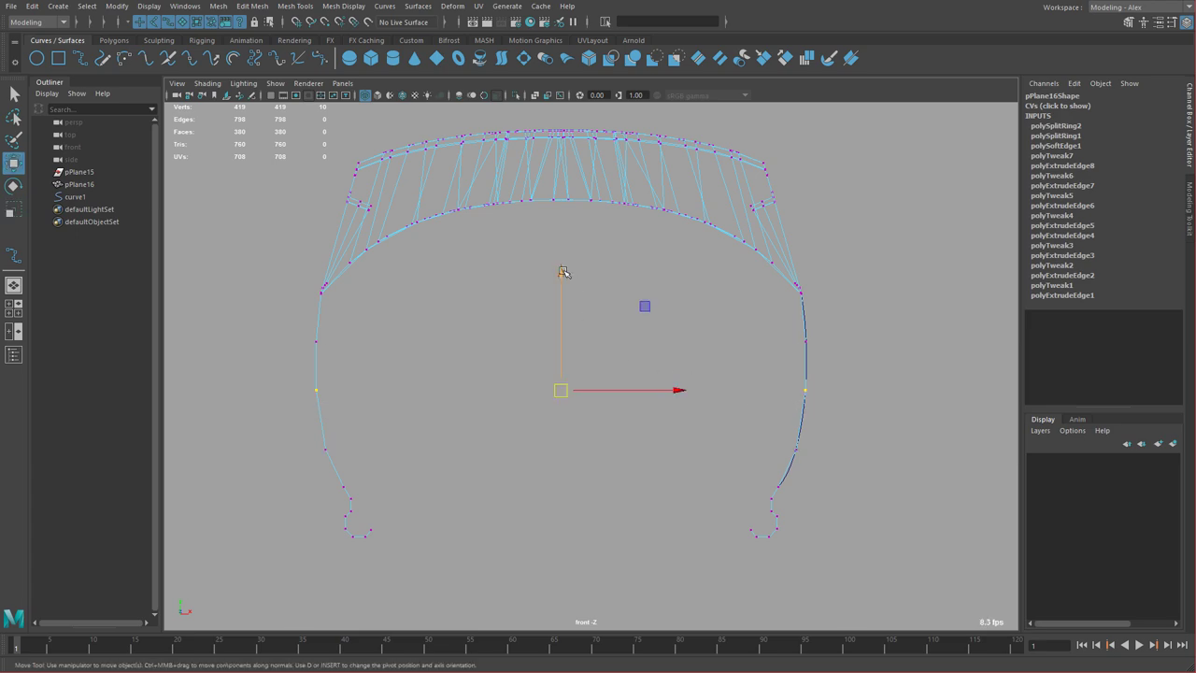
pyautogui.moveTo(562, 272); pyautogui.dragTo(562, 276)
pyautogui.press('r')
pyautogui.press('space')
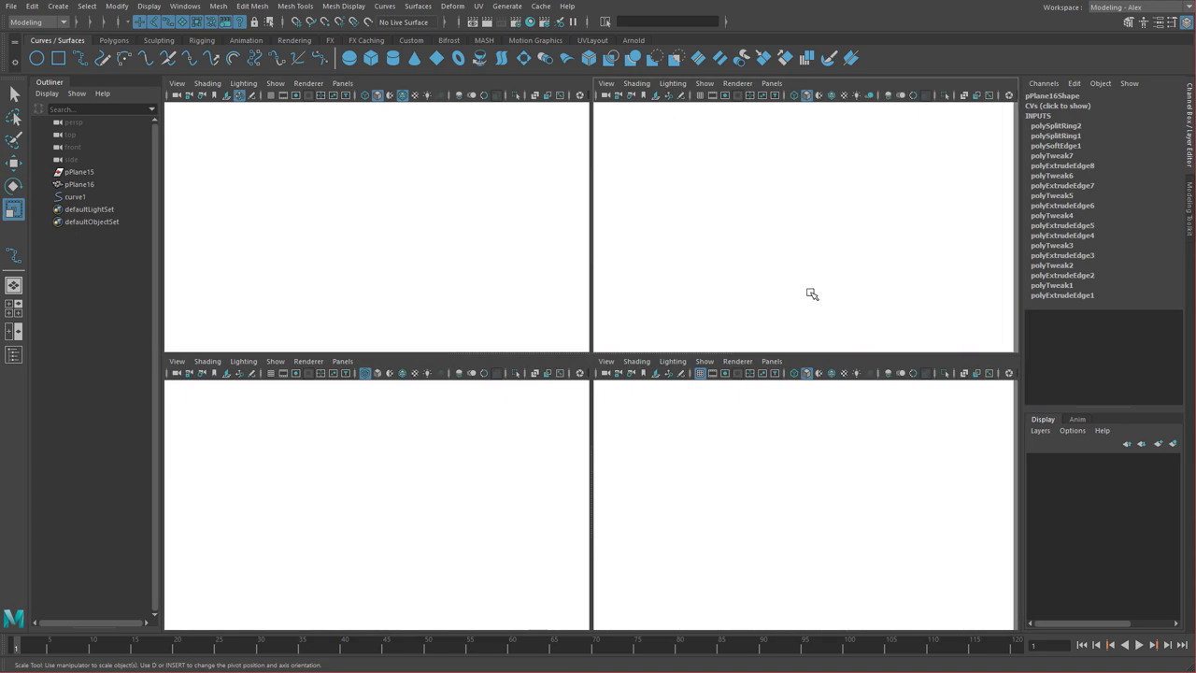
# Insert an edge loop just below the side wall's upper edge, using equal distance from edge.
pyautogui.press('space')
pyautogui.keyDown('alt'); pyautogui.moveTo(718, 361); pyautogui.dragTo(820, 367); pyautogui.keyUp('alt')
pyautogui.keyDown('alt'); pyautogui.moveTo(758, 364); pyautogui.dragTo(822, 374, button='right'); pyautogui.keyUp('alt')
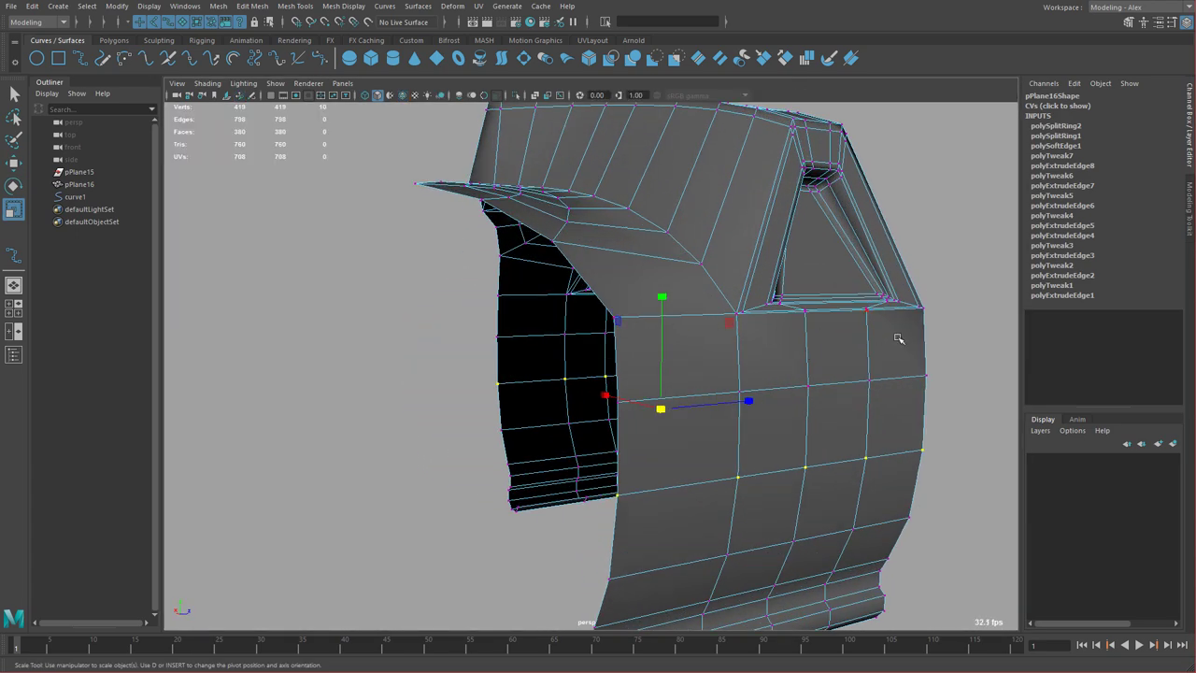
pyautogui.click(116, 41)
pyautogui.click(165, 42)
pyautogui.click(115, 42)
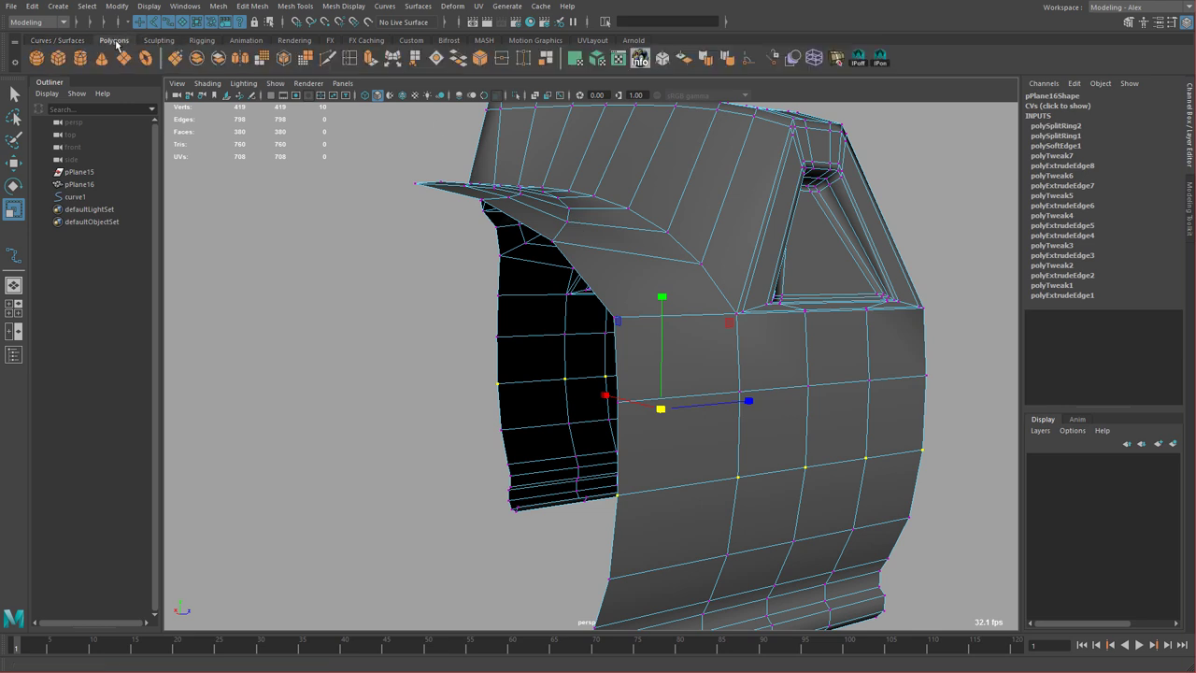
pyautogui.doubleClick(349, 59)
pyautogui.click(902, 239)
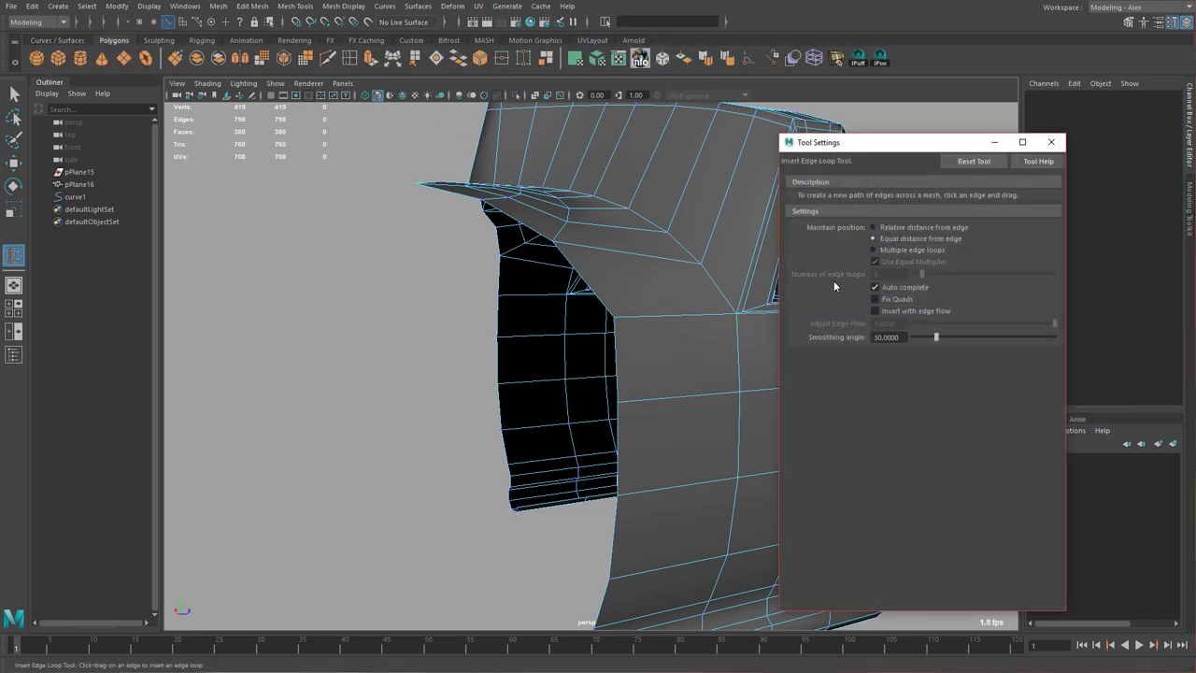
pyautogui.keyDown('alt'); pyautogui.moveTo(703, 335); pyautogui.dragTo(643, 339); pyautogui.keyUp('alt')
pyautogui.click(651, 333)
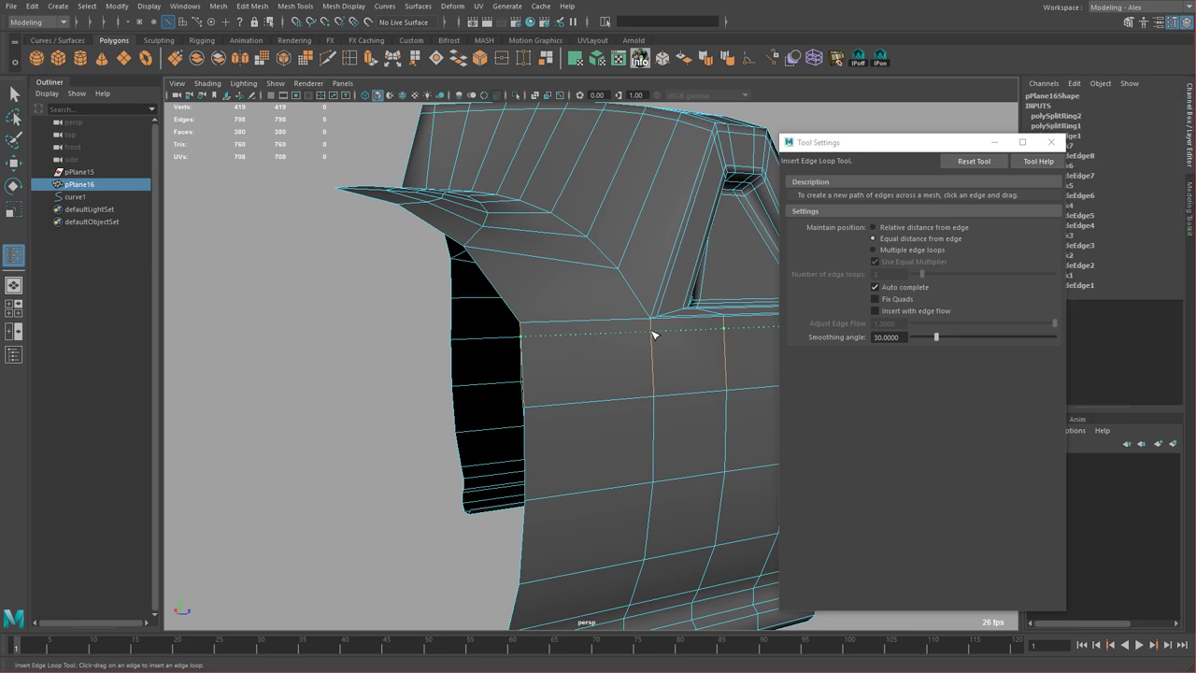
pyautogui.click(1050, 143)
pyautogui.keyDown('alt'); pyautogui.moveTo(696, 323); pyautogui.dragTo(755, 328); pyautogui.keyUp('alt')
# Preview the section smoothed, return it to the unsmoothed display and delete its construction history.
pyautogui.press('3')
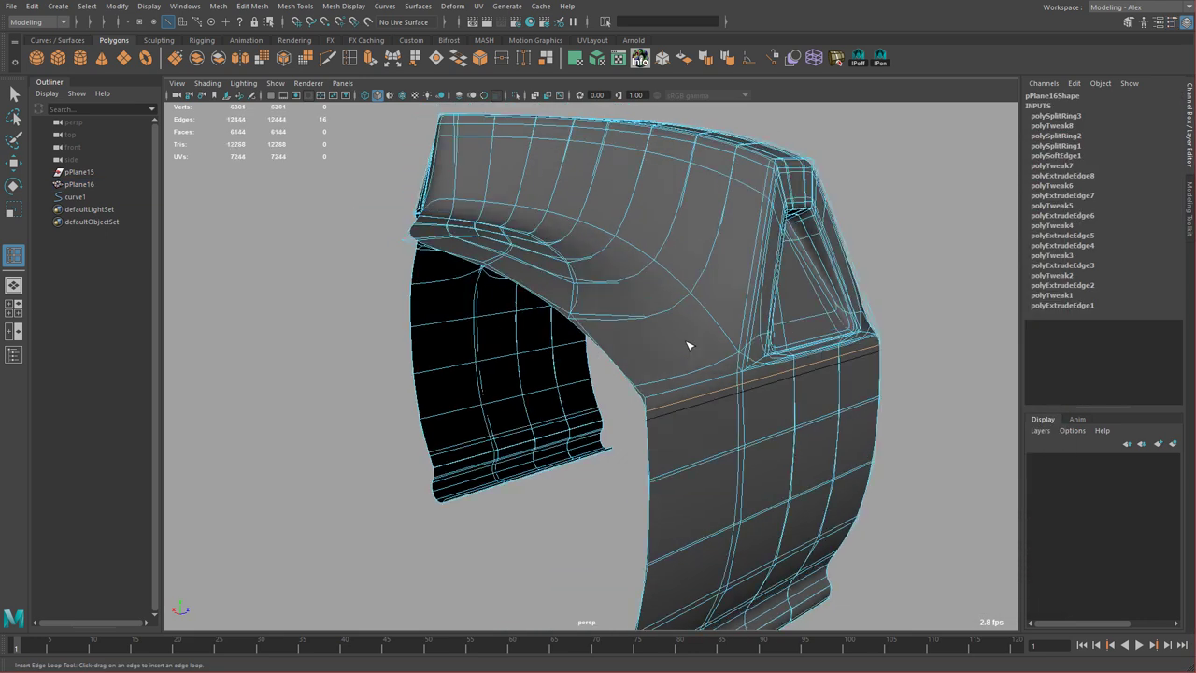
pyautogui.moveTo(689, 343); pyautogui.dragTo(716, 331, button='right')
pyautogui.press('w')
pyautogui.click(785, 392)
pyautogui.scroll(-3, 784, 393)
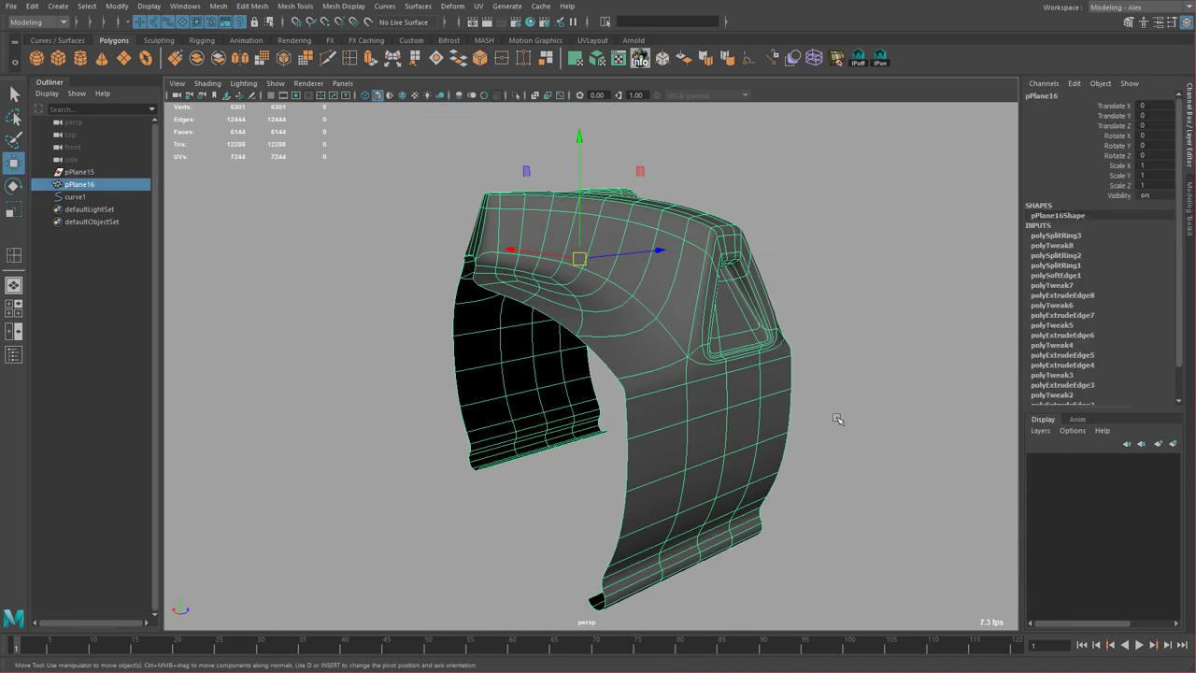
pyautogui.click(836, 419)
pyautogui.keyDown('alt'); pyautogui.moveTo(836, 419); pyautogui.dragTo(806, 460); pyautogui.keyUp('alt')
pyautogui.scroll(-4, 806, 460)
pyautogui.keyDown('alt'); pyautogui.moveTo(635, 411); pyautogui.dragTo(644, 476); pyautogui.keyUp('alt')
pyautogui.click(672, 420)
pyautogui.press('1')
pyautogui.hotkey('alt', 'shift', 'd')
# Select all faces of the lower interlocking half in the top view, including its side wall, and delete them.
pyautogui.press('space')
pyautogui.press('space')
pyautogui.press('space')
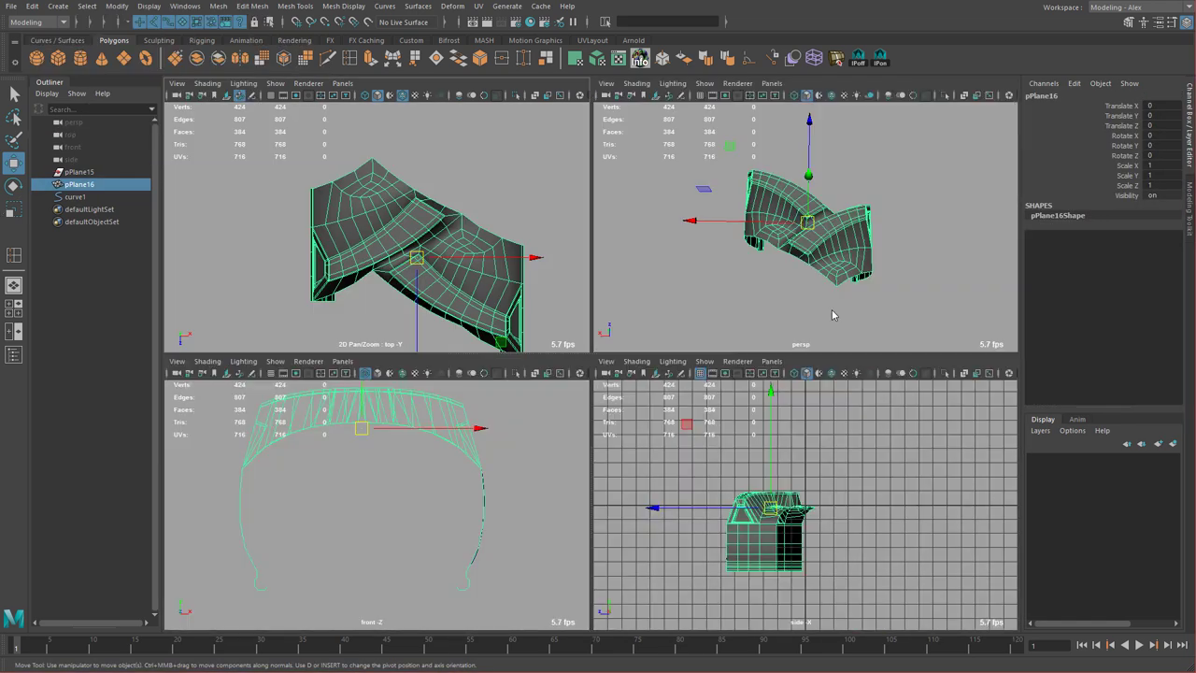
pyautogui.press('space')
pyautogui.keyDown('alt'); pyautogui.moveTo(747, 467); pyautogui.dragTo(671, 418); pyautogui.keyUp('alt')
pyautogui.moveTo(672, 428); pyautogui.dragTo(673, 460, button='right')
pyautogui.moveTo(616, 395); pyautogui.dragTo(736, 498)
pyautogui.press('space')
pyautogui.press('space')
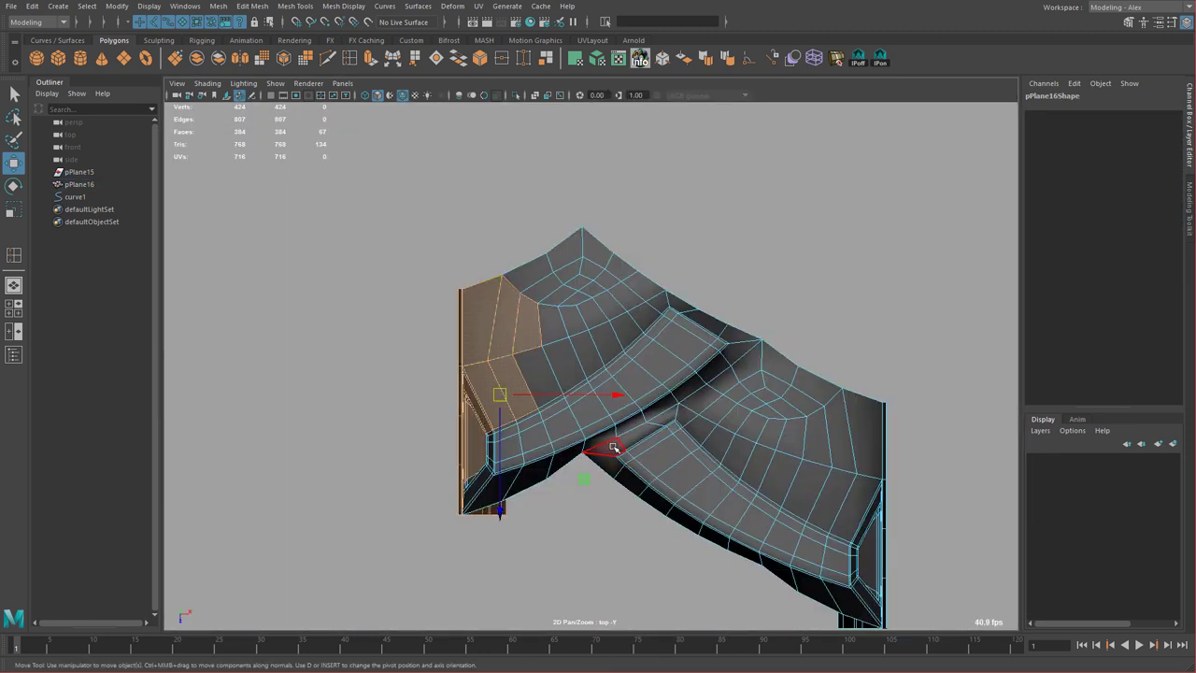
pyautogui.moveTo(613, 447); pyautogui.dragTo(897, 617)
pyautogui.keyDown('ctrl'); pyautogui.keyDown('shift'); pyautogui.moveTo(761, 507); pyautogui.dragTo(762, 509); pyautogui.keyUp('shift'); pyautogui.keyUp('ctrl')
pyautogui.keyDown('ctrl'); pyautogui.keyDown('shift'); pyautogui.moveTo(724, 385); pyautogui.dragTo(814, 444); pyautogui.keyUp('shift'); pyautogui.keyUp('ctrl')
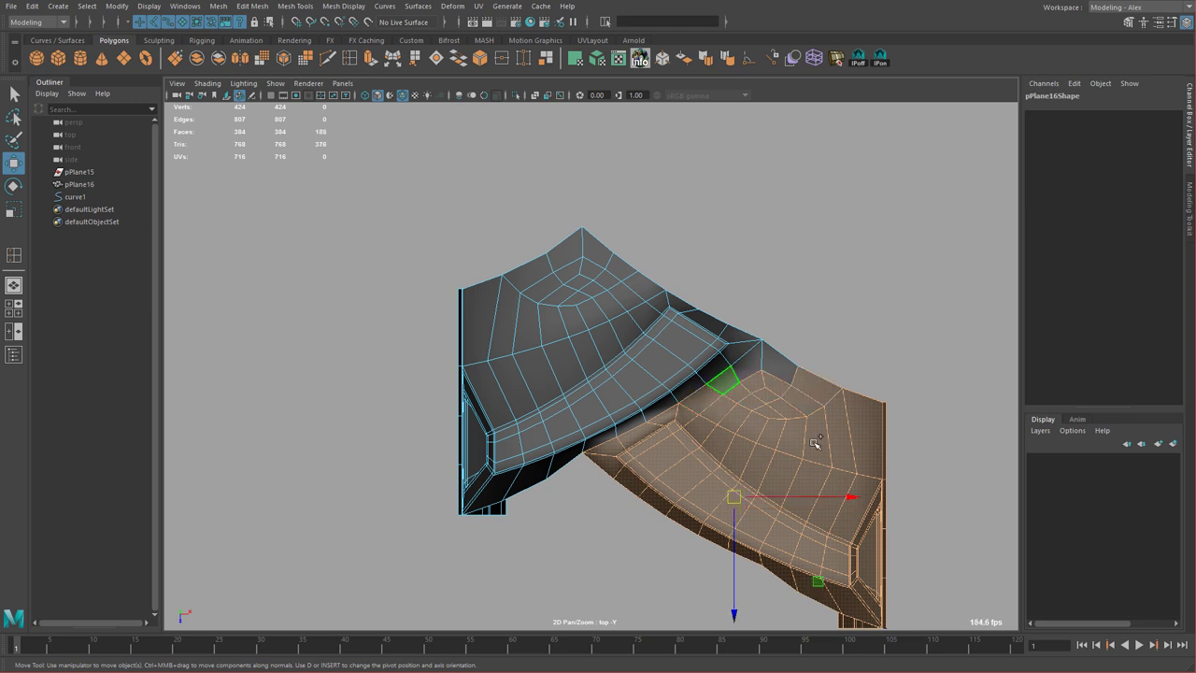
pyautogui.keyDown('ctrl'); pyautogui.keyDown('shift'); pyautogui.moveTo(889, 537); pyautogui.dragTo(890, 538); pyautogui.keyUp('shift'); pyautogui.keyUp('ctrl')
pyautogui.keyDown('alt'); pyautogui.moveTo(873, 497); pyautogui.dragTo(854, 414, button='middle'); pyautogui.keyUp('alt')
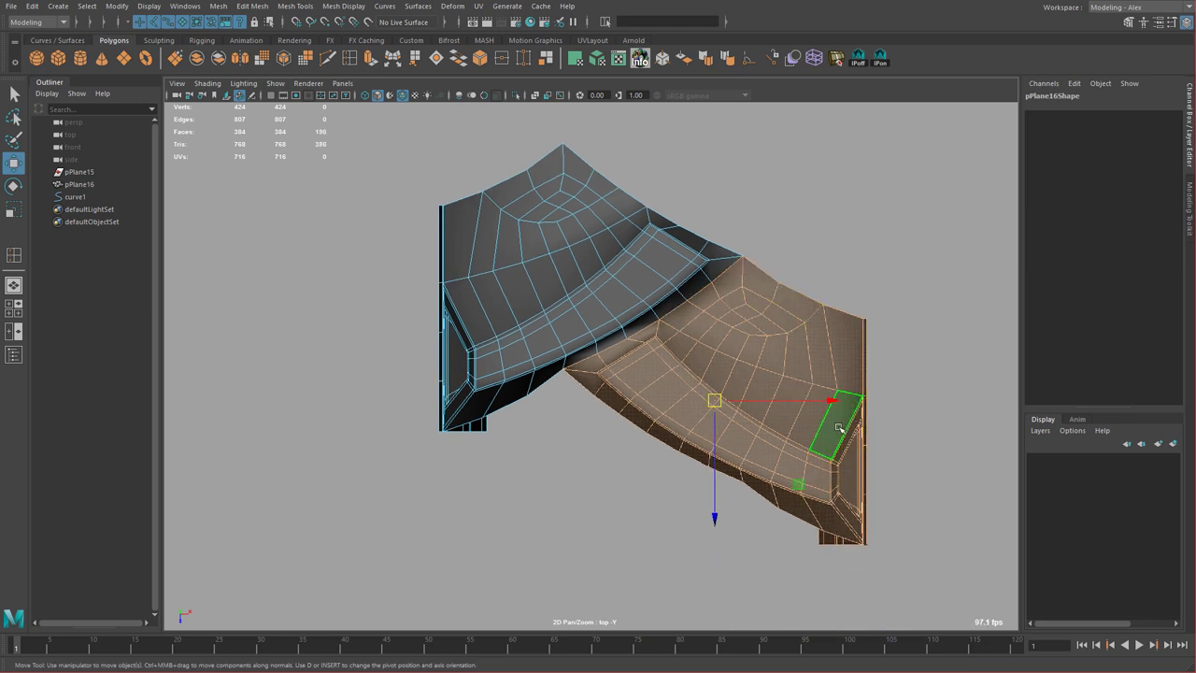
pyautogui.press('Delete')
# Create a polygon plane below the remaining side wall, scale it to about 4.393 and rotate it about 44 degrees in Z.
pyautogui.press('space')
pyautogui.press('space')
pyautogui.keyDown('alt'); pyautogui.moveTo(713, 358); pyautogui.dragTo(528, 451); pyautogui.keyUp('alt')
pyautogui.keyDown('alt'); pyautogui.moveTo(582, 394); pyautogui.dragTo(598, 417); pyautogui.keyUp('alt')
pyautogui.keyDown('alt'); pyautogui.moveTo(597, 417); pyautogui.dragTo(635, 443, button='right'); pyautogui.keyUp('alt')
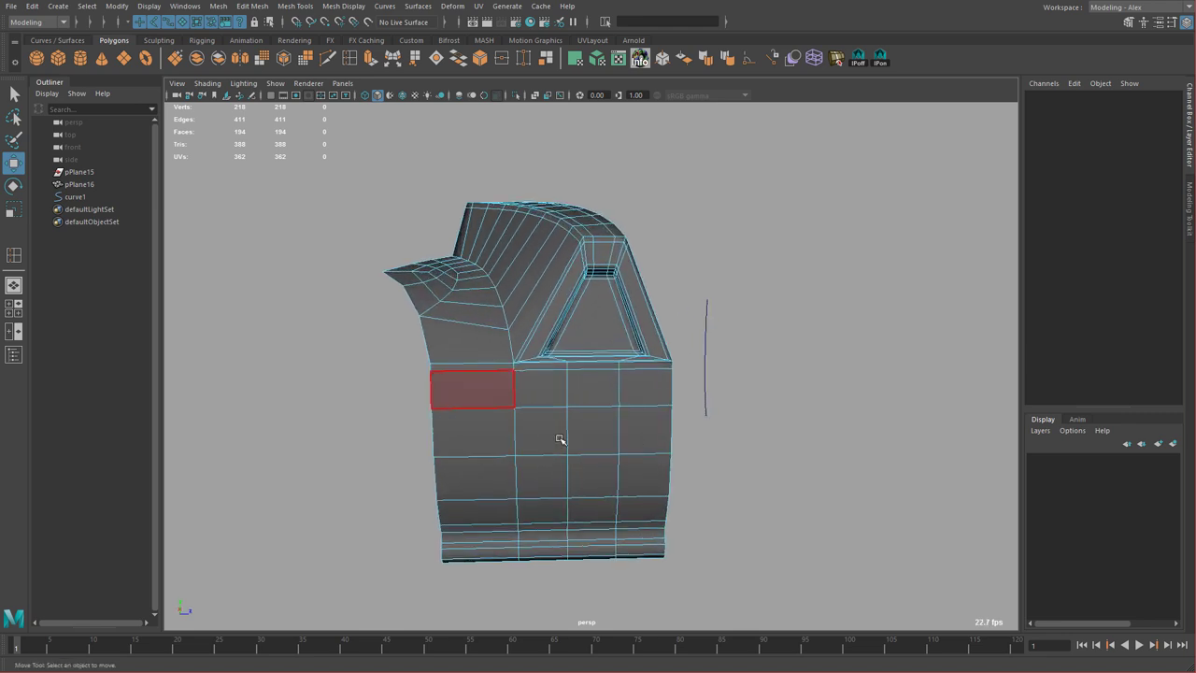
pyautogui.keyDown('alt'); pyautogui.moveTo(521, 380); pyautogui.dragTo(527, 315, button='middle'); pyautogui.keyUp('alt')
pyautogui.keyDown('alt'); pyautogui.moveTo(604, 405); pyautogui.dragTo(599, 388); pyautogui.keyUp('alt')
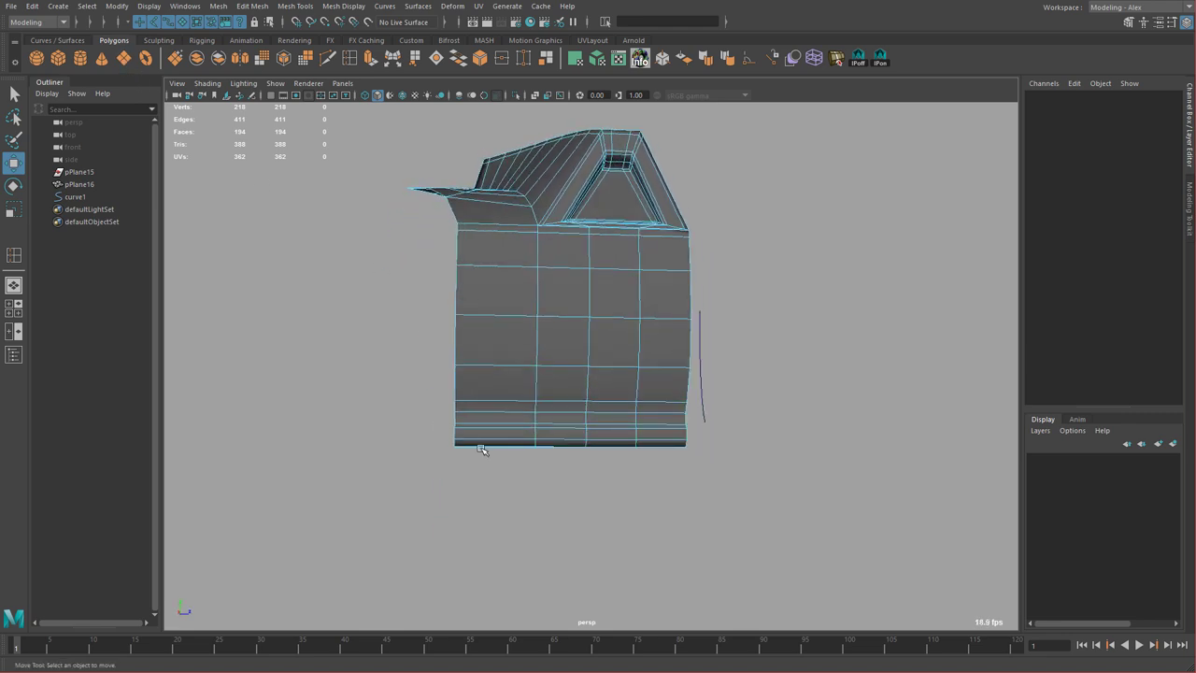
pyautogui.keyDown('alt'); pyautogui.moveTo(482, 450); pyautogui.dragTo(518, 394, button='middle'); pyautogui.keyUp('alt')
pyautogui.moveTo(513, 263); pyautogui.dragTo(621, 565, button='middle')
pyautogui.press('r')
pyautogui.moveTo(500, 481); pyautogui.dragTo(709, 469, button='middle')
pyautogui.press('e')
pyautogui.moveTo(593, 395); pyautogui.dragTo(596, 481)
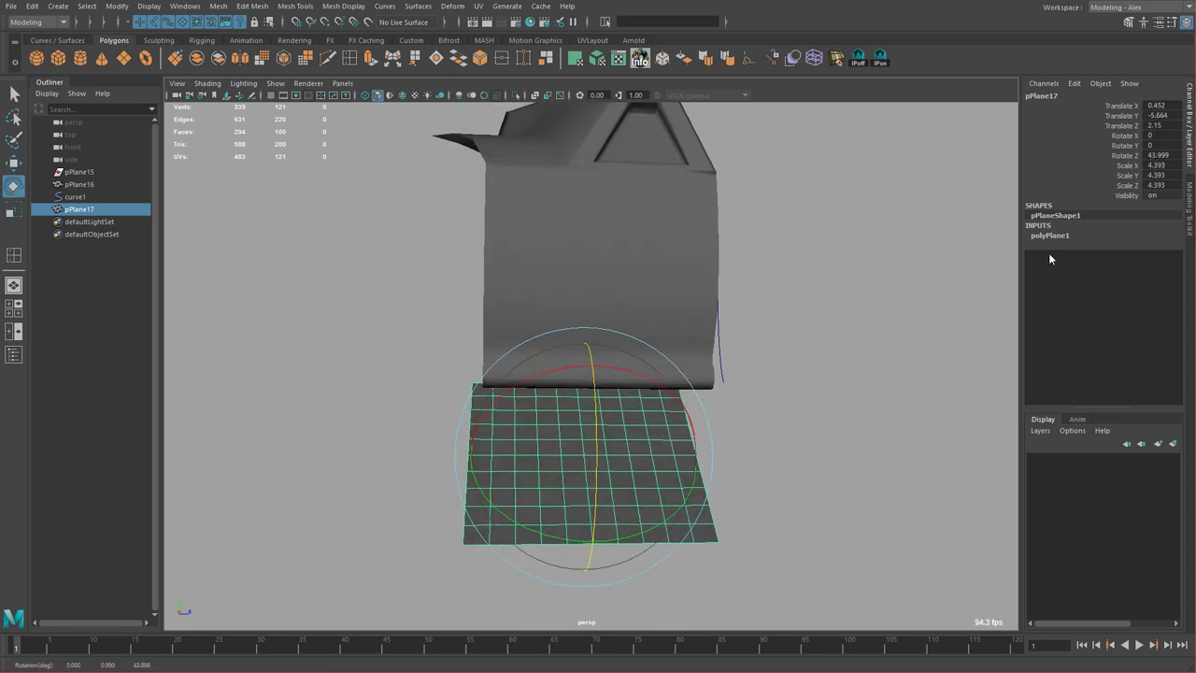
# Set the plane's width and height subdivisions to 1.
pyautogui.click(1052, 235)
pyautogui.moveTo(1127, 268); pyautogui.dragTo(1111, 277)
pyautogui.moveTo(832, 386); pyautogui.dragTo(479, 336, button='middle')
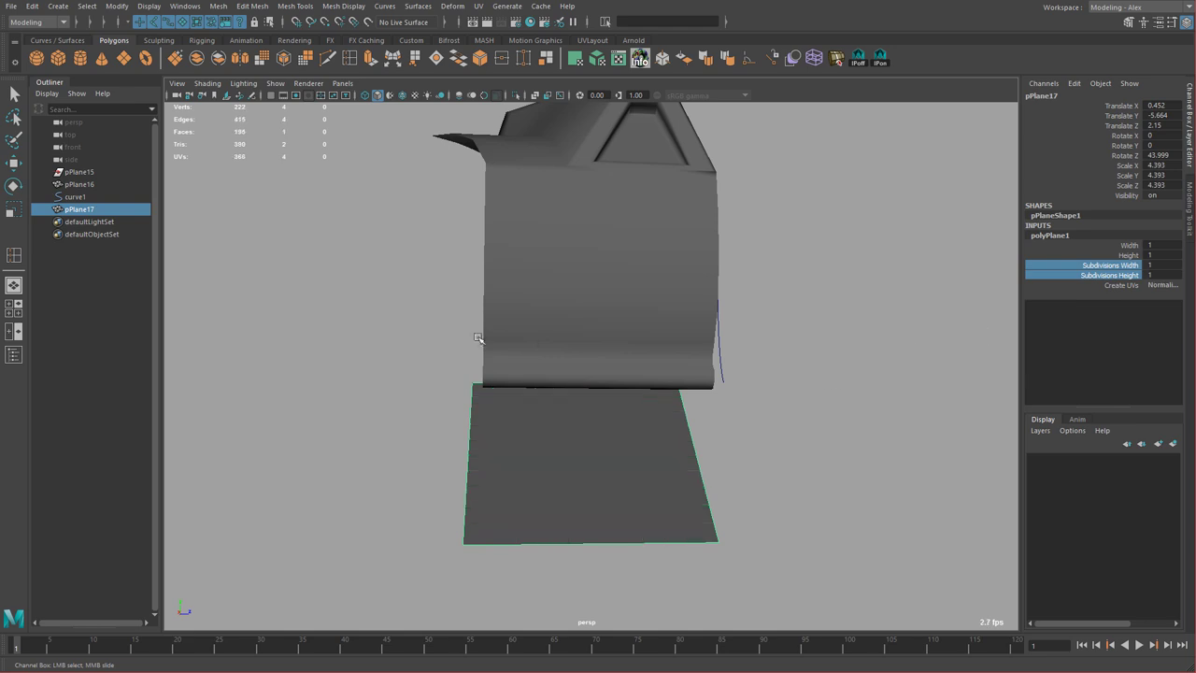
# Delete the guide curve beside the wall in the side view.
pyautogui.press('w')
pyautogui.moveTo(607, 432); pyautogui.dragTo(569, 433, button='right')
pyautogui.press('space')
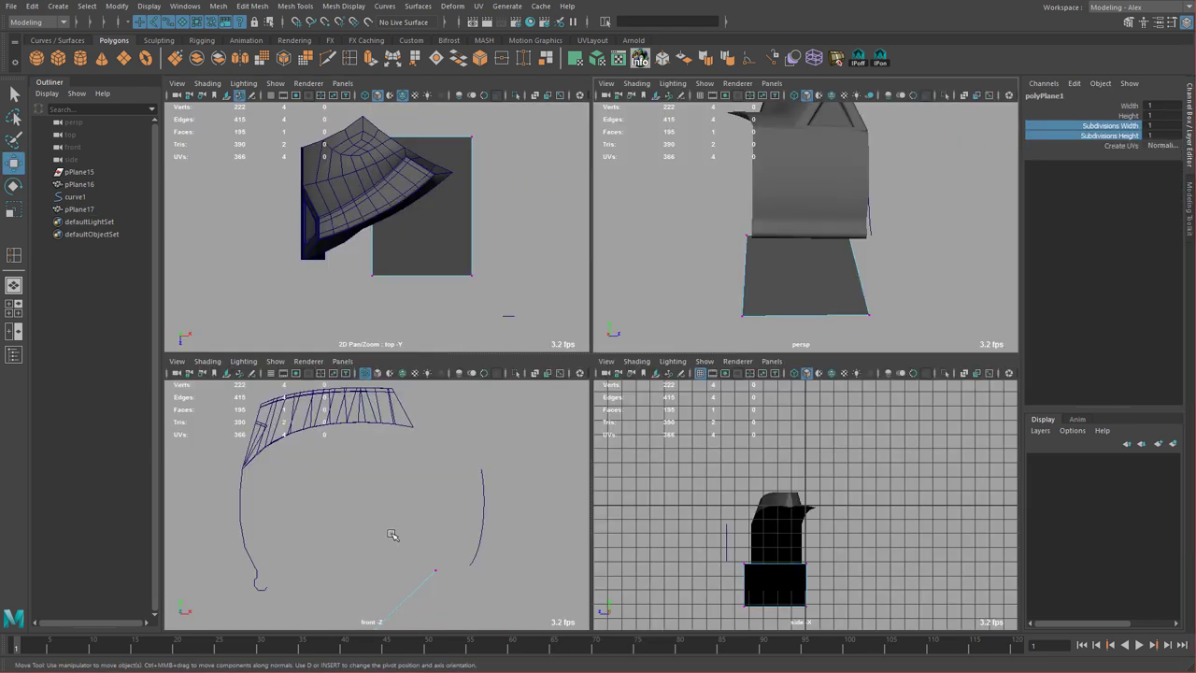
pyautogui.press('space')
pyautogui.keyDown('alt'); pyautogui.moveTo(657, 518); pyautogui.dragTo(764, 370, button='middle'); pyautogui.keyUp('alt')
pyautogui.keyDown('alt'); pyautogui.moveTo(764, 370); pyautogui.dragTo(822, 372, button='right'); pyautogui.keyUp('alt')
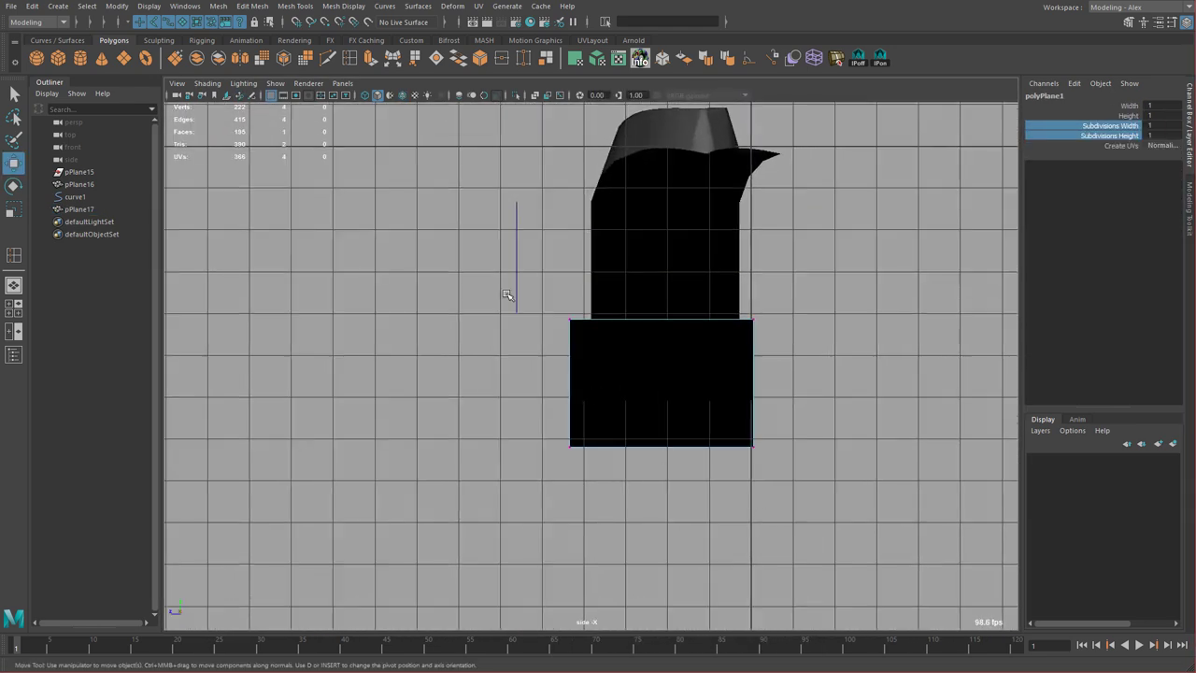
pyautogui.moveTo(484, 256); pyautogui.dragTo(532, 275)
pyautogui.press('Delete')
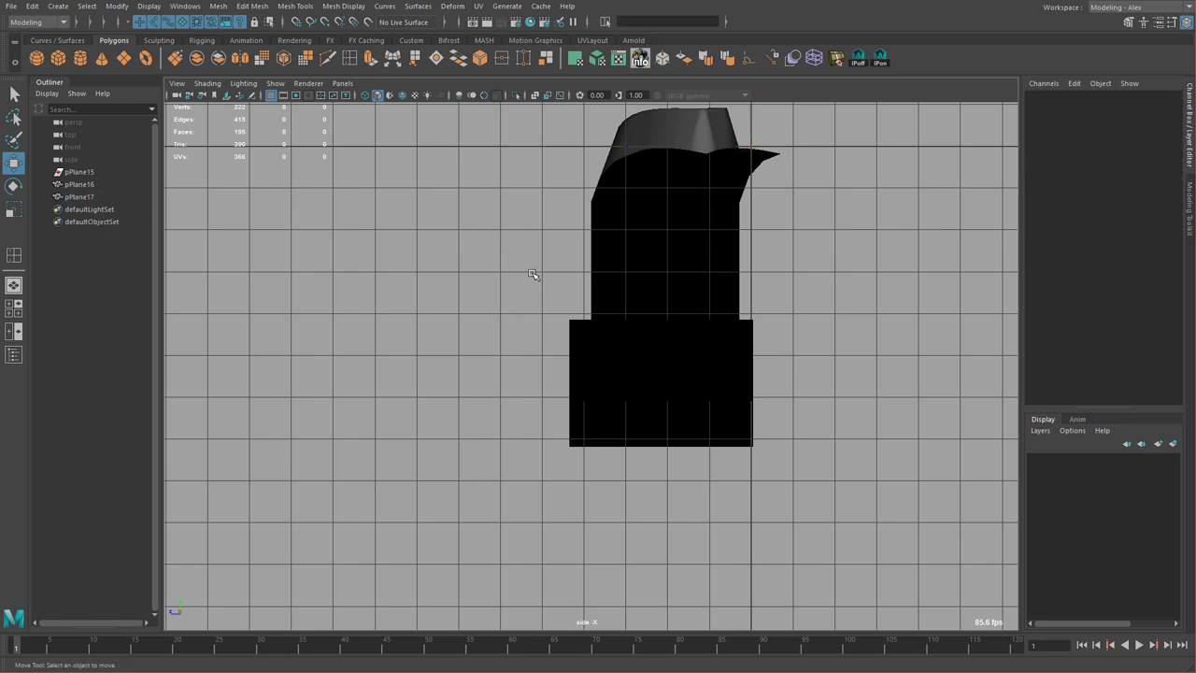
# Display wireframes in the side view and snap the plane's two vertical sides to the wall's outer edges.
pyautogui.press('4')
pyautogui.keyDown('alt'); pyautogui.moveTo(546, 400); pyautogui.dragTo(592, 402, button='right'); pyautogui.keyUp('alt')
pyautogui.moveTo(528, 395); pyautogui.dragTo(635, 449)
pyautogui.click(270, 96)
pyautogui.keyDown('alt'); pyautogui.moveTo(618, 383); pyautogui.dragTo(551, 406, button='middle'); pyautogui.keyUp('alt')
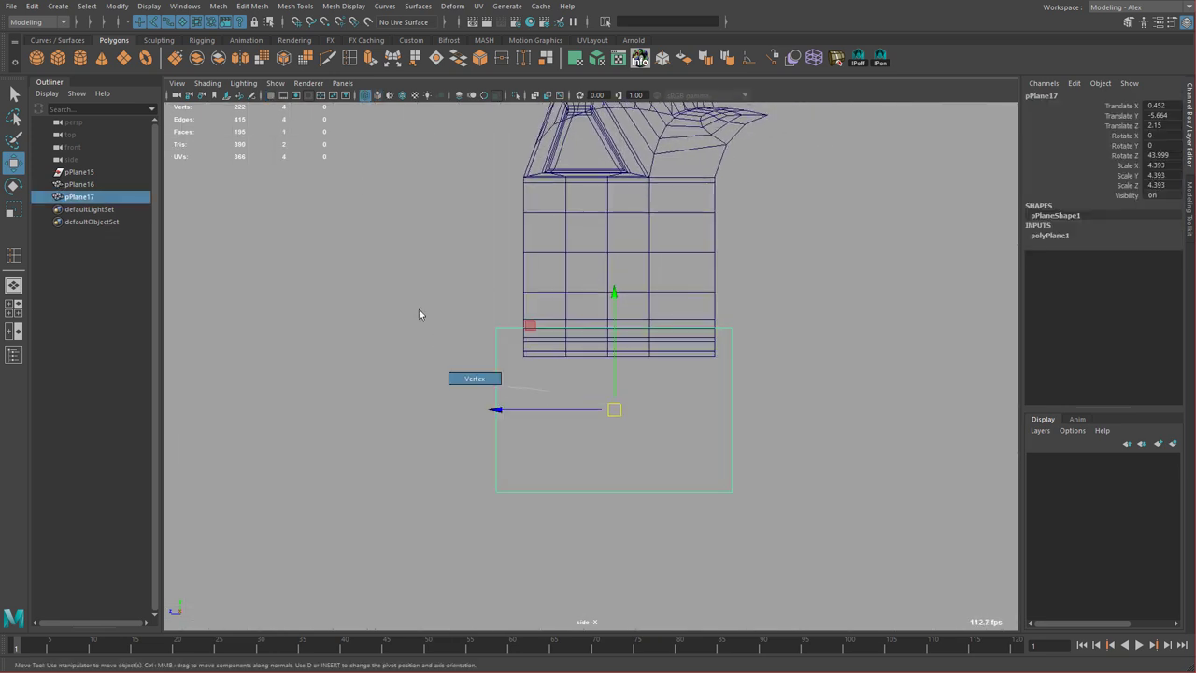
pyautogui.moveTo(420, 314); pyautogui.dragTo(538, 512)
pyautogui.moveTo(457, 408); pyautogui.dragTo(527, 355)
pyautogui.press('v')
pyautogui.moveTo(691, 279); pyautogui.dragTo(859, 575)
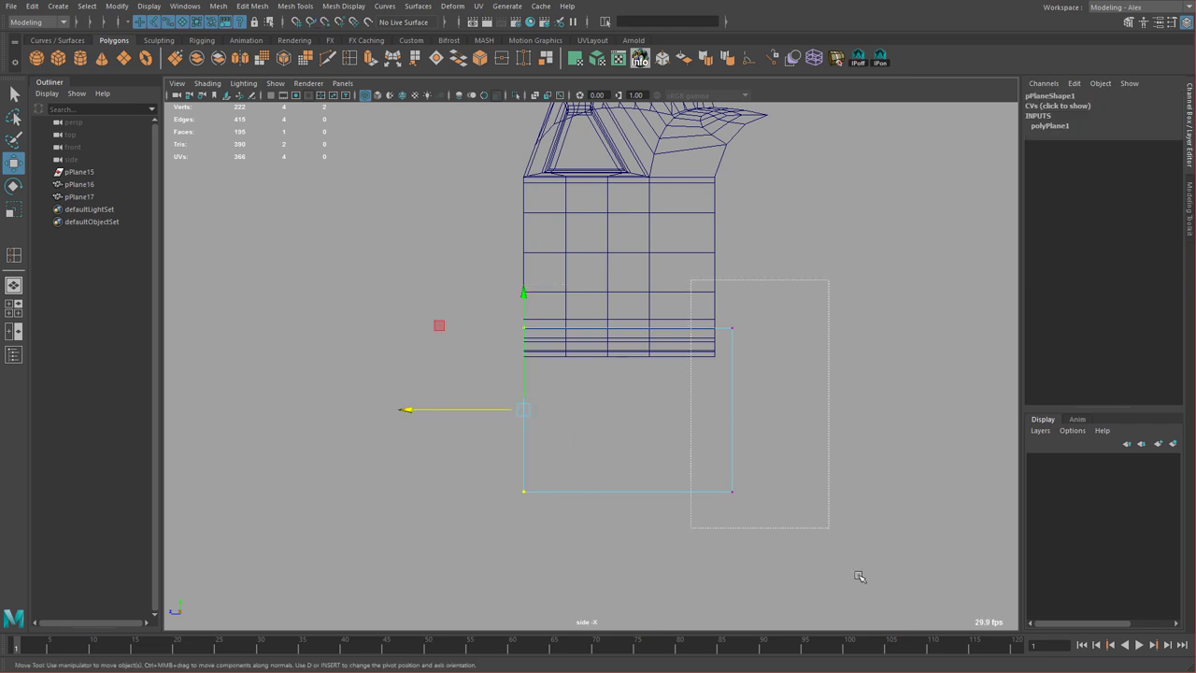
pyautogui.press('v')
pyautogui.moveTo(694, 409); pyautogui.dragTo(718, 369)
pyautogui.moveTo(712, 446); pyautogui.dragTo(727, 394, button='right')
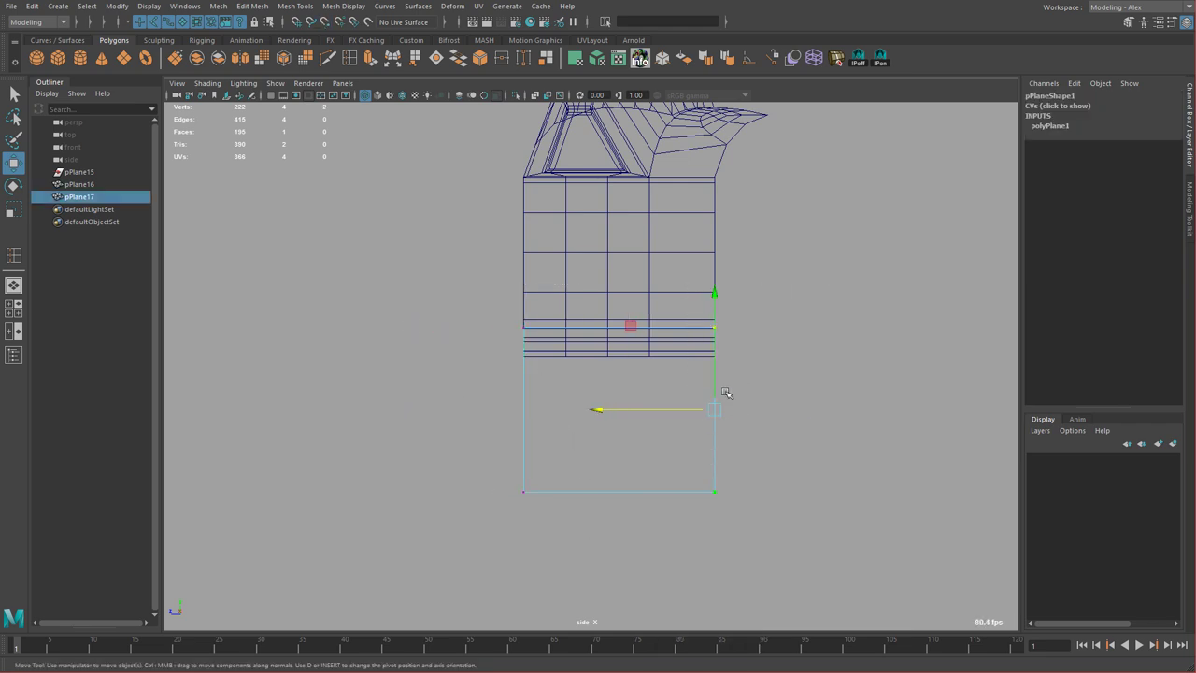
# Insert three evenly spaced vertical edge loops into the plane with the multiple edge loops option.
pyautogui.keyDown('alt'); pyautogui.moveTo(584, 275); pyautogui.dragTo(587, 316, button='middle'); pyautogui.keyUp('alt')
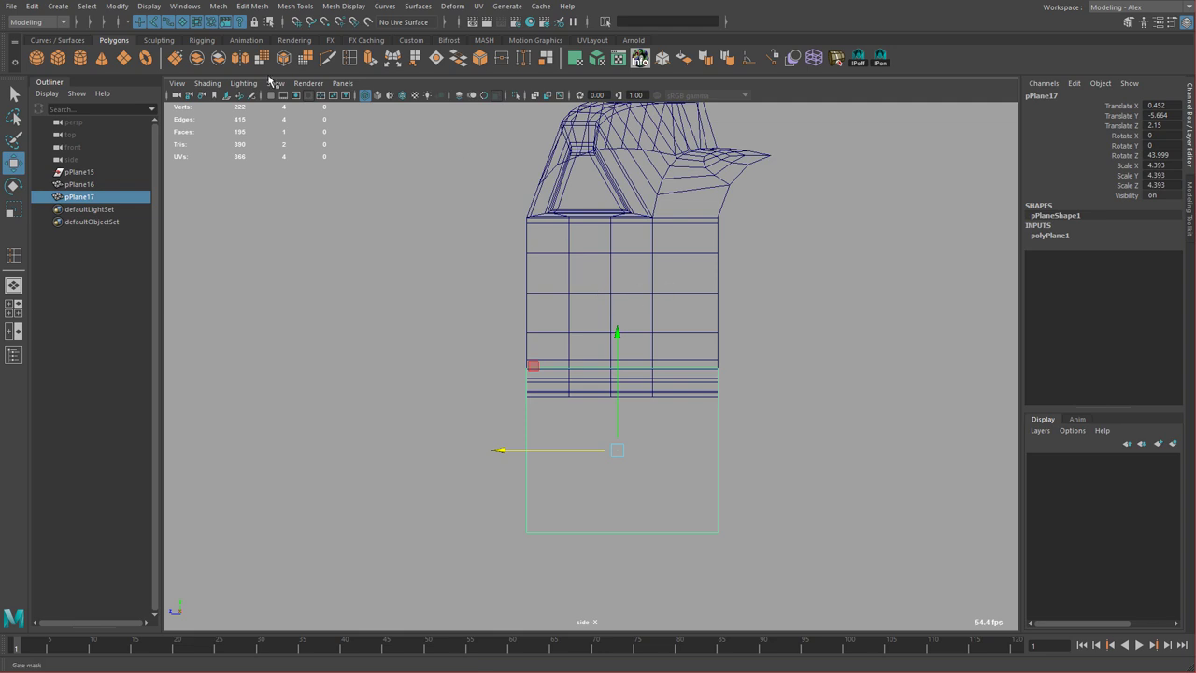
pyautogui.doubleClick(350, 59)
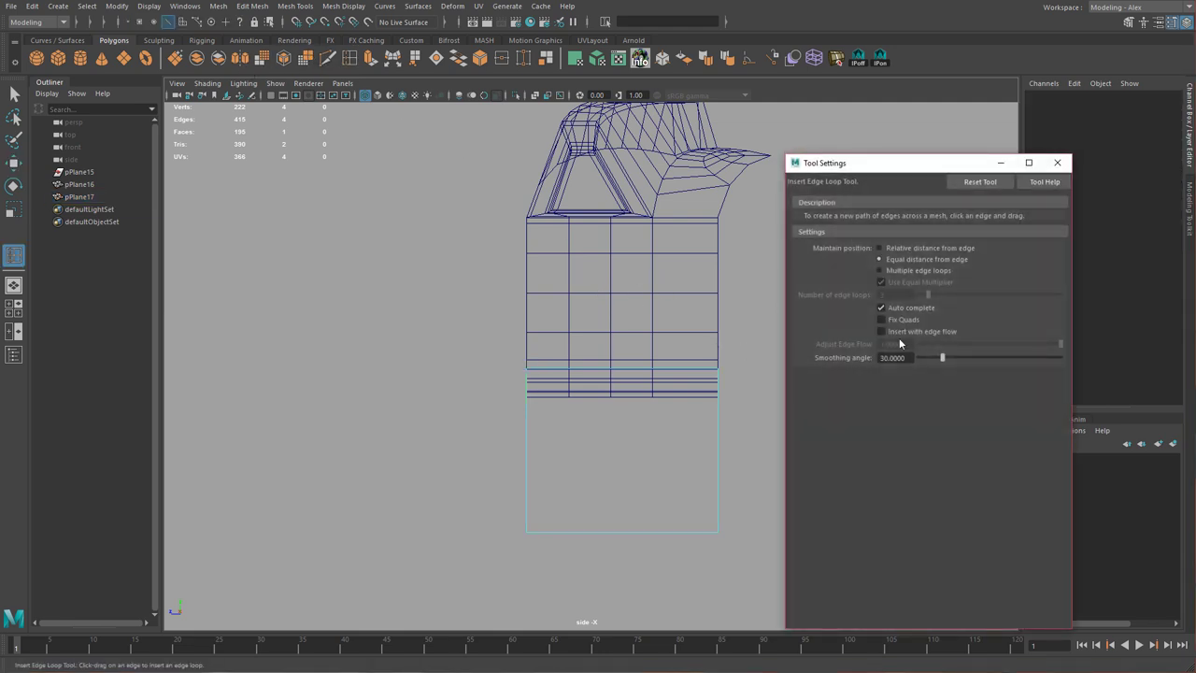
pyautogui.click(897, 270)
pyautogui.click(644, 533)
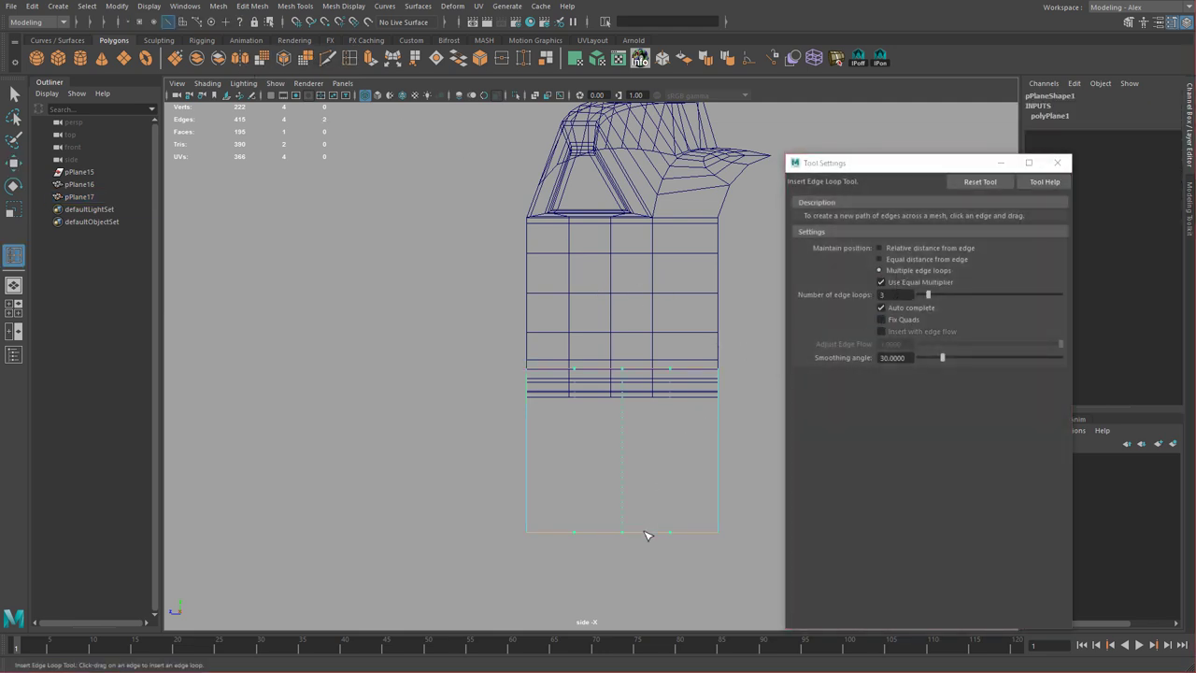
pyautogui.click(1057, 164)
pyautogui.scroll(3, 823, 422)
# Snap the wall's three inner vertex columns below the upper rows horizontally to the plane's evenly spaced division lines.
pyautogui.press('w')
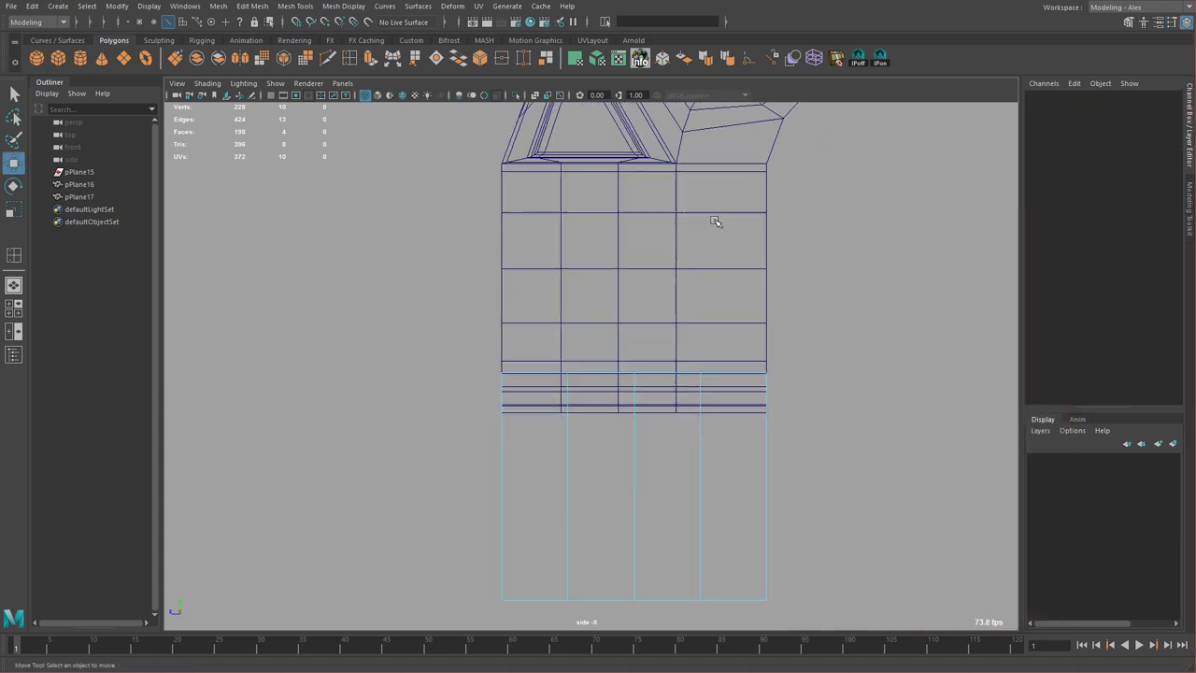
pyautogui.click(718, 214)
pyautogui.moveTo(718, 214); pyautogui.dragTo(661, 197, button='right')
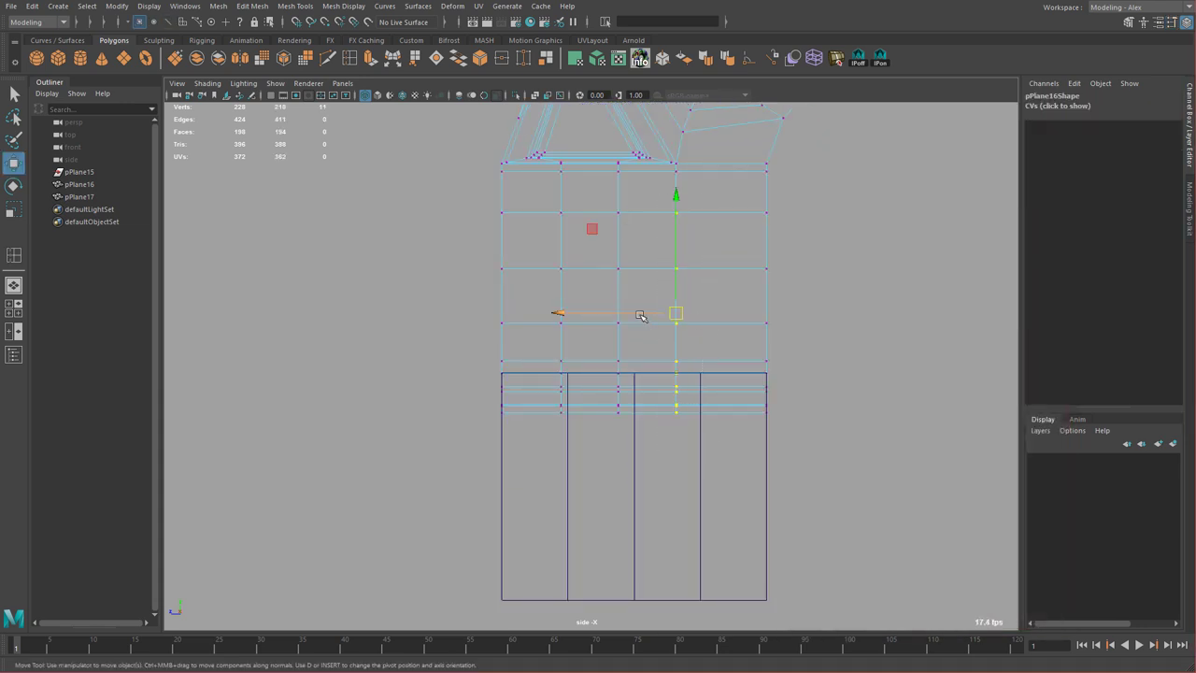
pyautogui.click(640, 315)
pyautogui.press('v')
pyautogui.moveTo(598, 211); pyautogui.dragTo(644, 446)
pyautogui.press('v')
pyautogui.middleClick(640, 380)
pyautogui.moveTo(555, 246); pyautogui.dragTo(581, 383, button='middle')
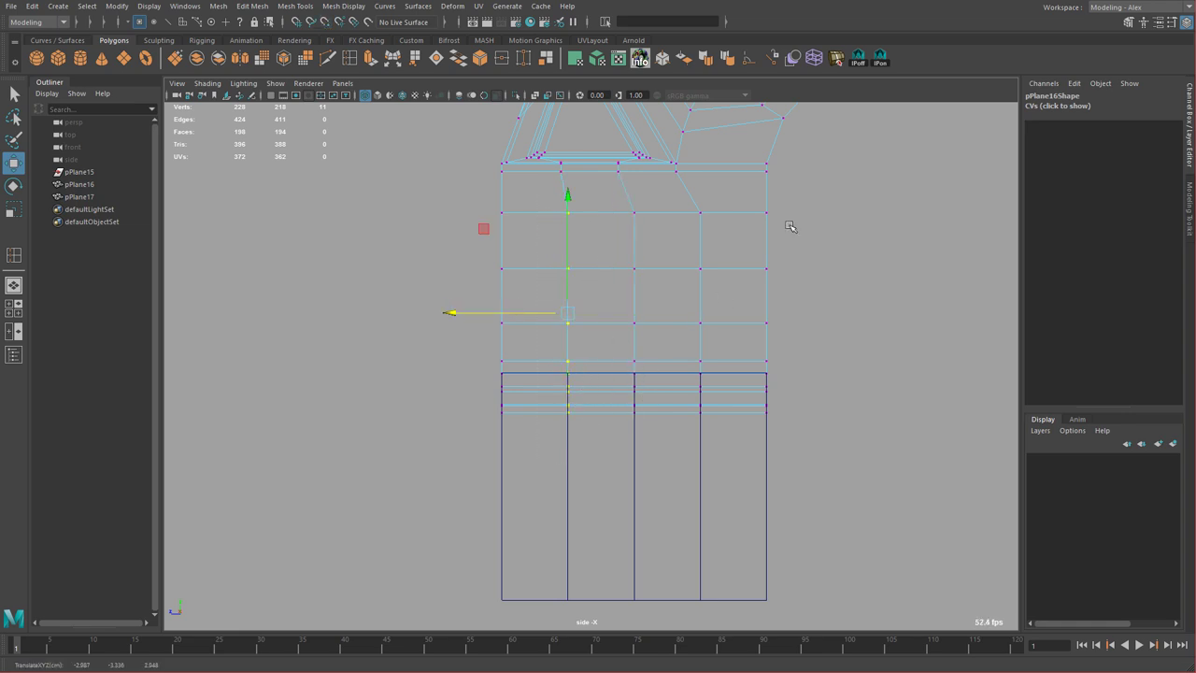
# Shift the three inner vertices of the row just below the wall's upper edge along Z to ease the bends.
pyautogui.press('space')
pyautogui.press('space')
pyautogui.keyDown('alt'); pyautogui.moveTo(682, 288); pyautogui.dragTo(598, 280); pyautogui.keyUp('alt')
pyautogui.keyDown('alt'); pyautogui.moveTo(598, 280); pyautogui.dragTo(609, 417, button='middle'); pyautogui.keyUp('alt')
pyautogui.scroll(5, 602, 402)
pyautogui.moveTo(490, 342); pyautogui.dragTo(526, 355)
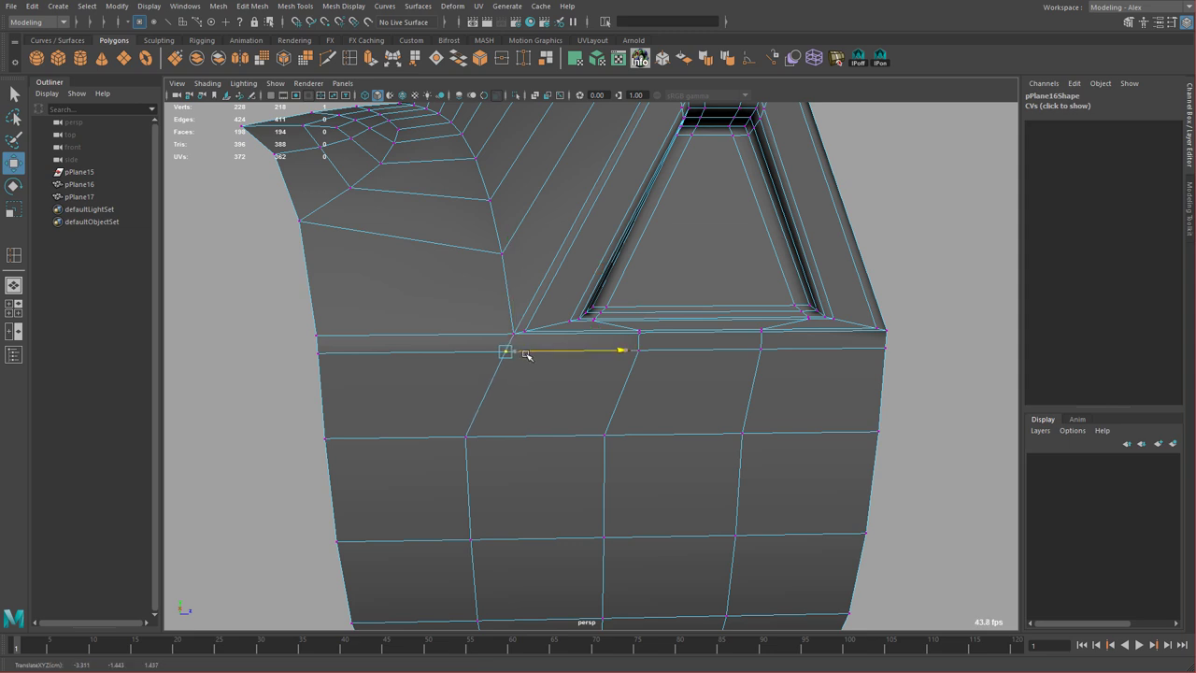
pyautogui.moveTo(626, 336); pyautogui.dragTo(664, 370)
pyautogui.moveTo(663, 369); pyautogui.dragTo(659, 370, button='middle')
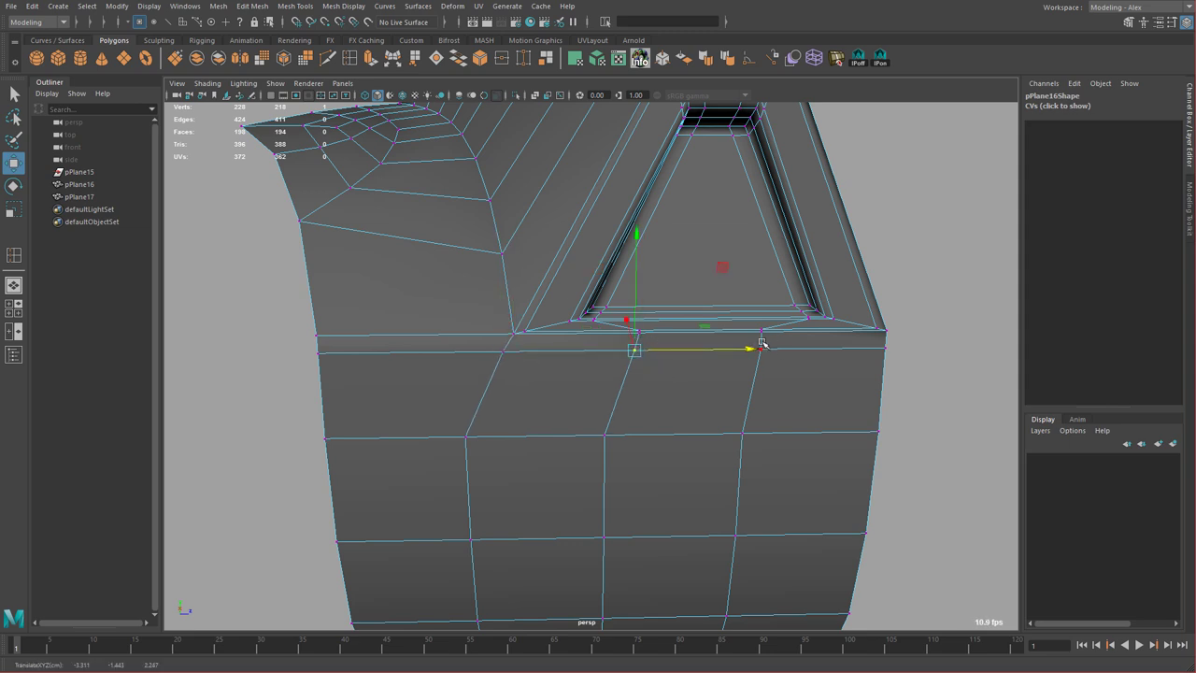
pyautogui.moveTo(762, 344); pyautogui.dragTo(781, 365)
pyautogui.moveTo(483, 340); pyautogui.dragTo(544, 376)
pyautogui.moveTo(544, 375); pyautogui.dragTo(543, 375, button='middle')
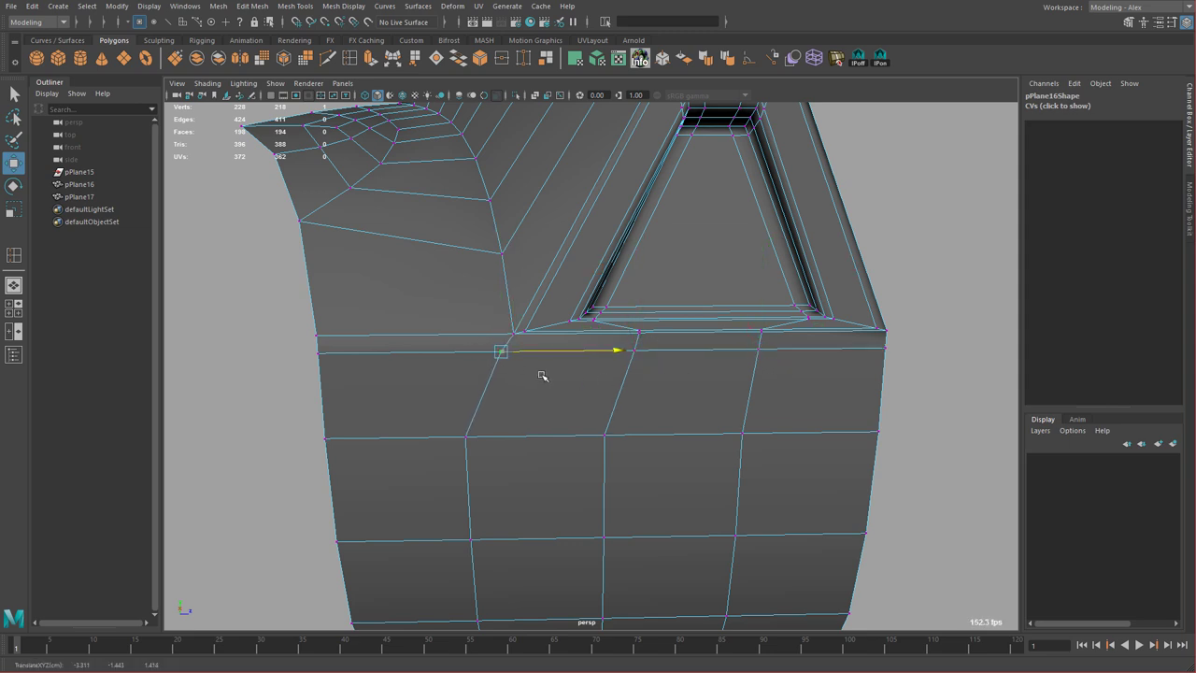
pyautogui.moveTo(625, 335); pyautogui.dragTo(664, 373)
pyautogui.moveTo(663, 373); pyautogui.dragTo(659, 372, button='middle')
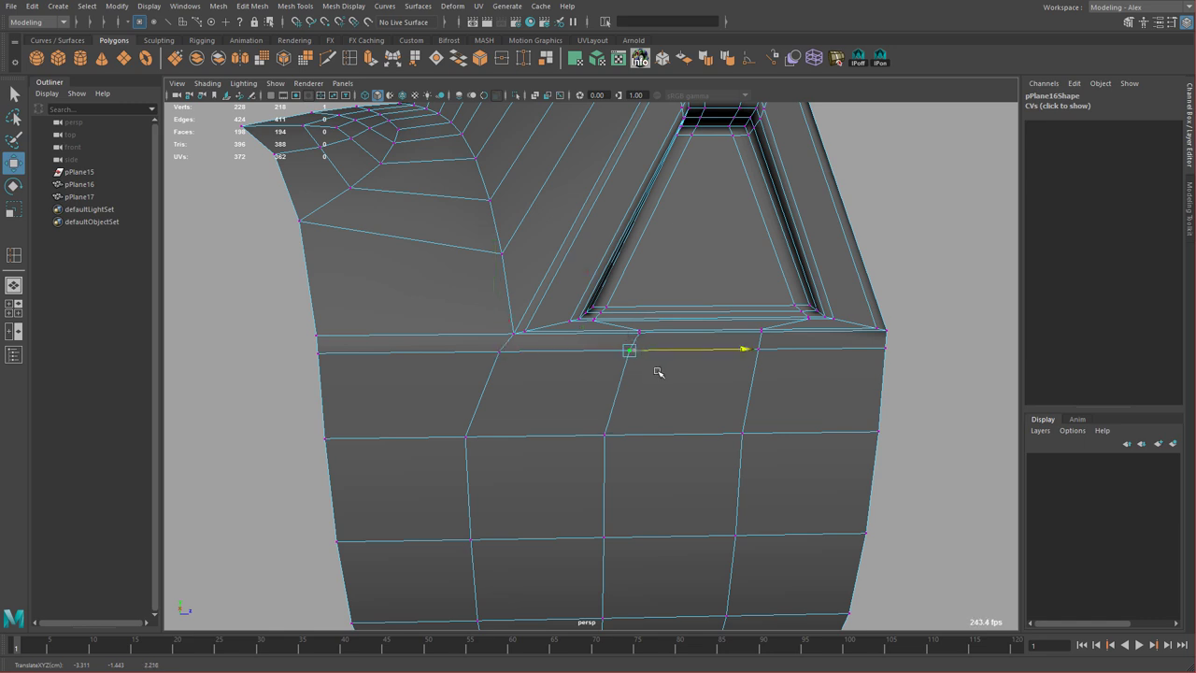
pyautogui.moveTo(754, 346); pyautogui.dragTo(783, 370)
pyautogui.moveTo(788, 380); pyautogui.dragTo(814, 374, button='right')
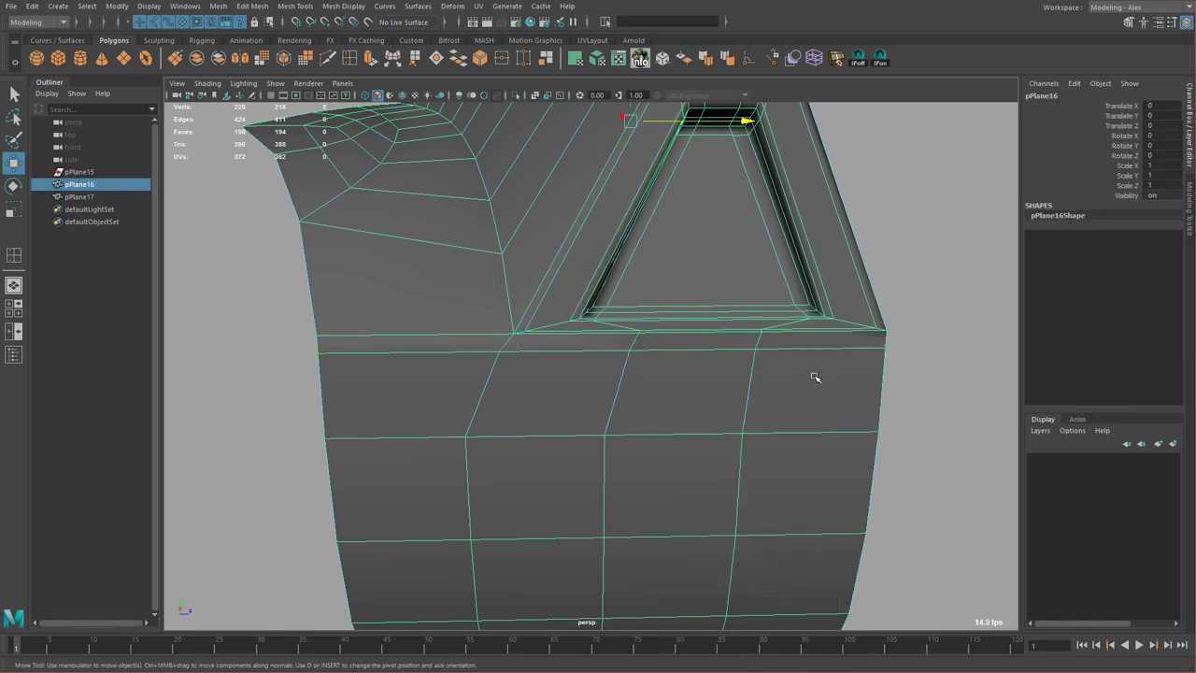
# Delete the reference plane below the side wall.
pyautogui.keyDown('alt'); pyautogui.moveTo(870, 442); pyautogui.dragTo(622, 374, button='right'); pyautogui.keyUp('alt')
pyautogui.keyDown('alt'); pyautogui.moveTo(622, 374); pyautogui.dragTo(713, 450); pyautogui.keyUp('alt')
pyautogui.click(645, 523)
pyautogui.press('Delete')
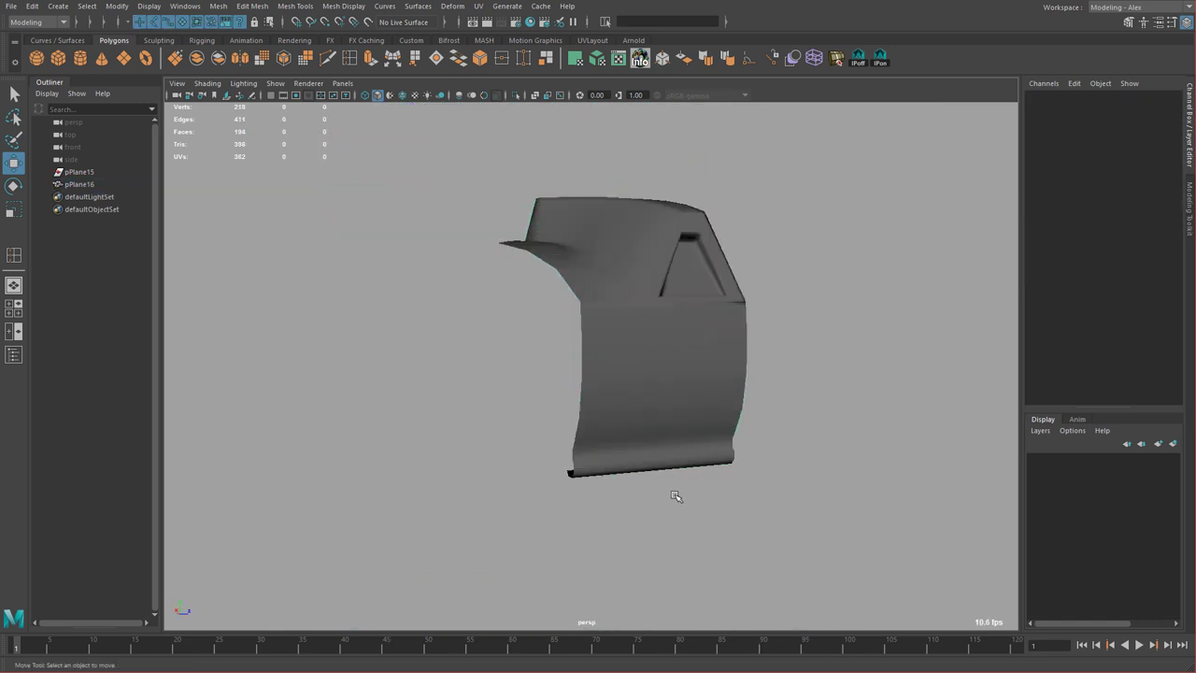
# Duplicate the remaining half section and mirror the copy by setting its Scale X to -1.
pyautogui.click(654, 414)
pyautogui.keyDown('alt'); pyautogui.moveTo(654, 413); pyautogui.dragTo(622, 435); pyautogui.keyUp('alt')
pyautogui.press('space')
pyautogui.press('space')
pyautogui.keyDown('alt'); pyautogui.moveTo(681, 387); pyautogui.dragTo(690, 412, button='middle'); pyautogui.keyUp('alt')
pyautogui.scroll(-2, 725, 413)
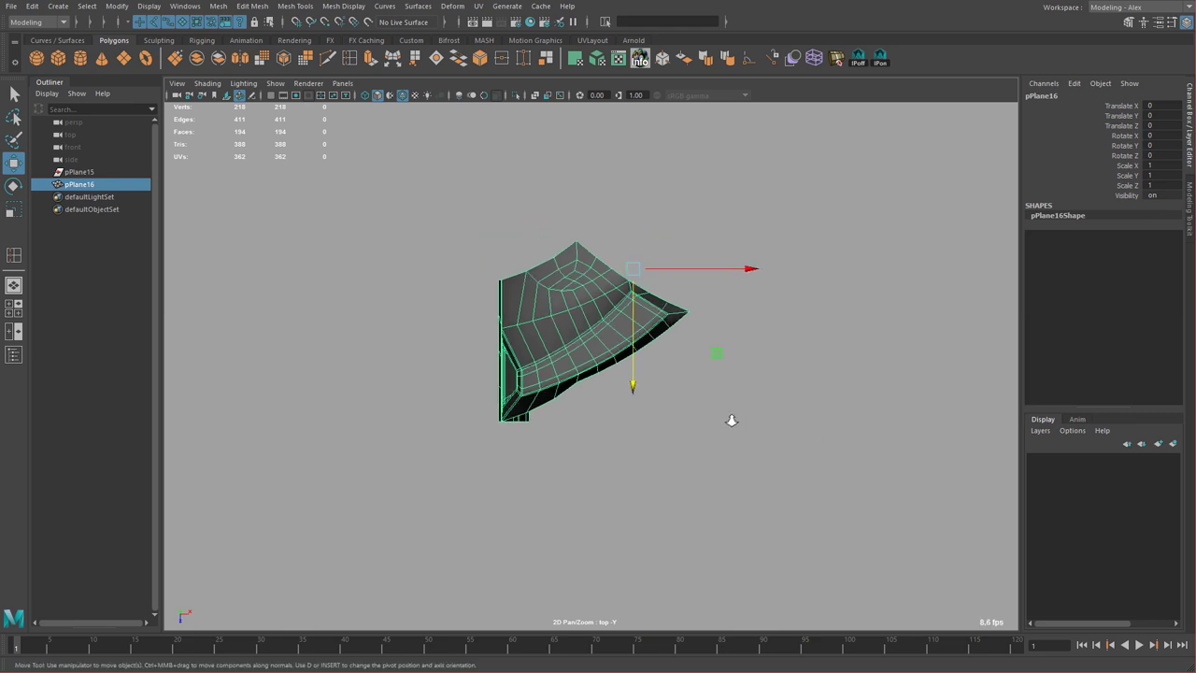
pyautogui.hotkey('ctrl', 'd')
pyautogui.press('r')
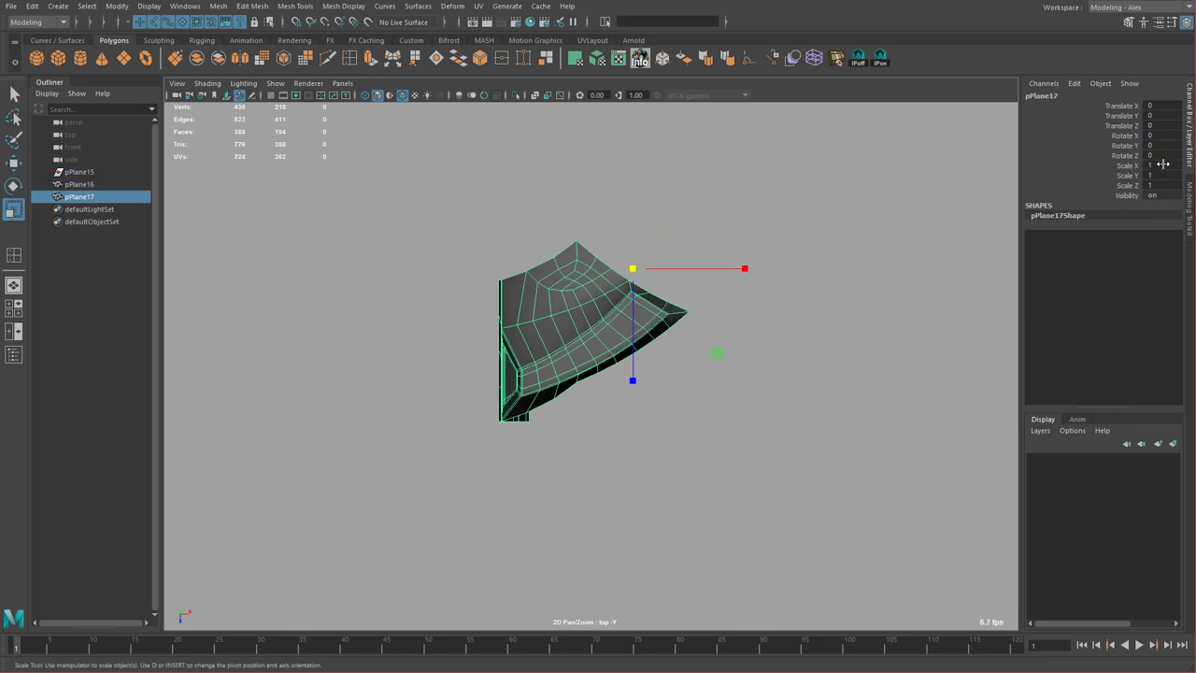
pyautogui.click(1163, 164)
pyautogui.write('-1')
pyautogui.press('Return')
pyautogui.keyDown('alt'); pyautogui.moveTo(543, 375); pyautogui.dragTo(533, 393, button='middle'); pyautogui.keyUp('alt')
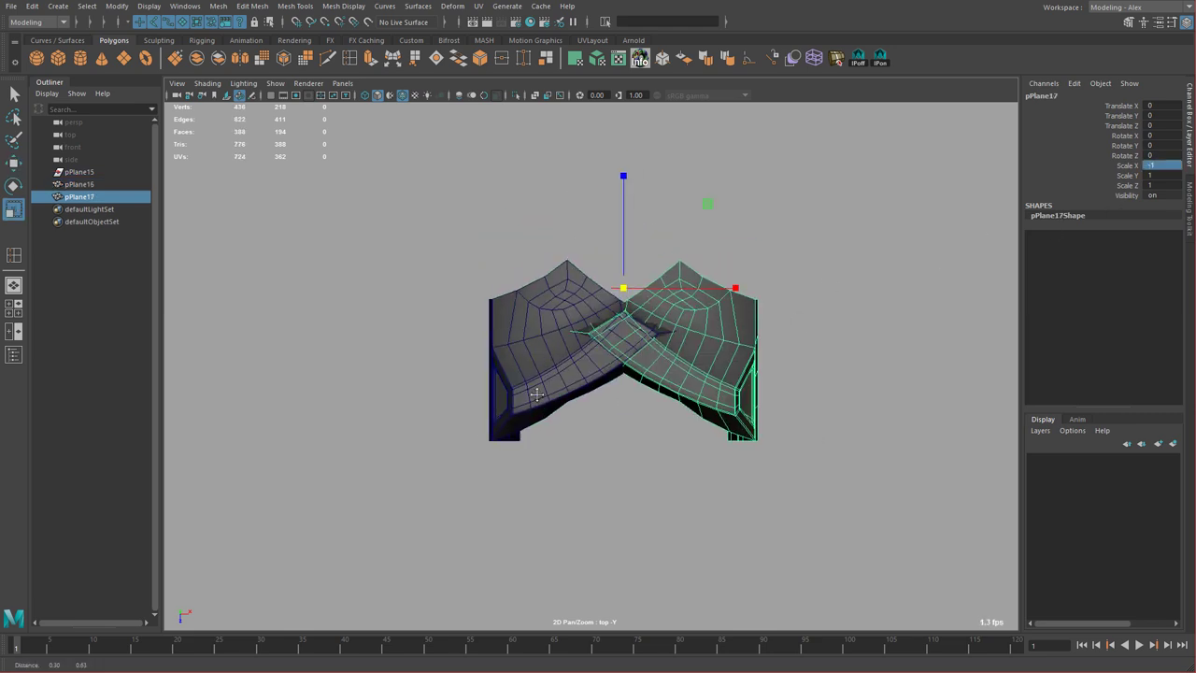
# Snap the mirrored half's pivot to its outer peak vertex and snap the half along Z so it meets the original half.
pyautogui.keyDown('alt'); pyautogui.moveTo(525, 428); pyautogui.dragTo(673, 463, button='right'); pyautogui.keyUp('alt')
pyautogui.press('w')
pyautogui.keyDown('shift'); pyautogui.moveTo(701, 395); pyautogui.dragTo(605, 308, button='middle'); pyautogui.keyUp('shift')
pyautogui.keyDown('alt'); pyautogui.moveTo(605, 308); pyautogui.dragTo(709, 406, button='right'); pyautogui.keyUp('alt')
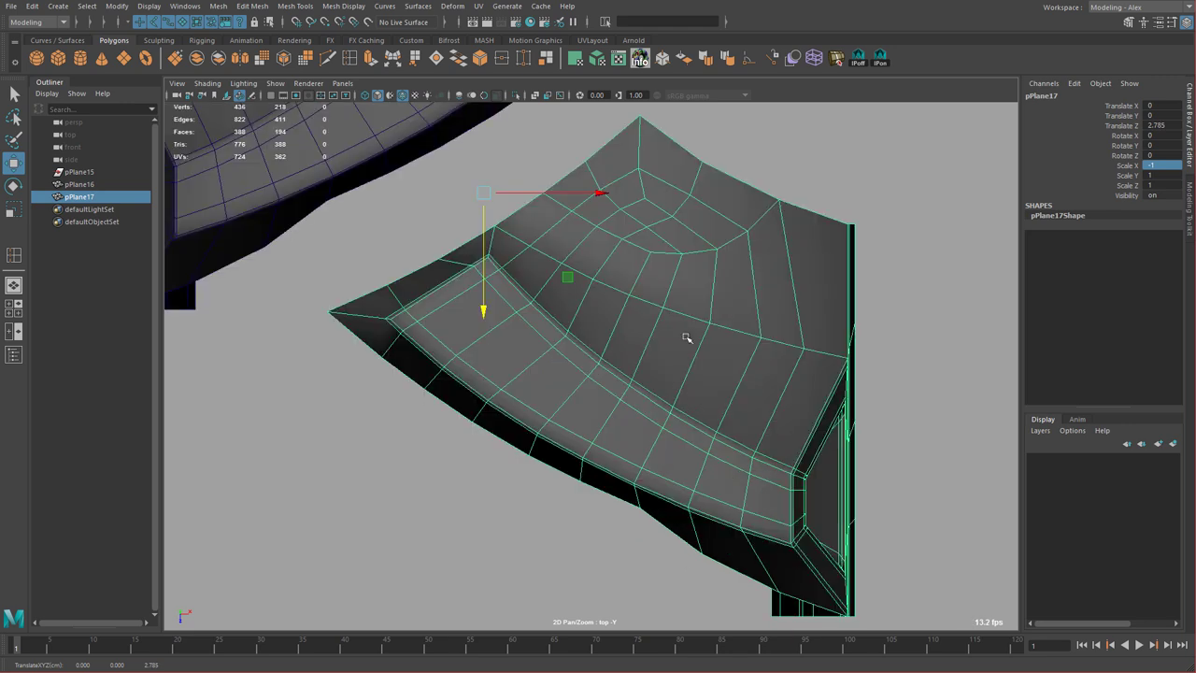
pyautogui.keyDown('alt'); pyautogui.moveTo(686, 336); pyautogui.dragTo(735, 499, button='middle'); pyautogui.keyUp('alt')
pyautogui.press('d')
pyautogui.click(691, 282)
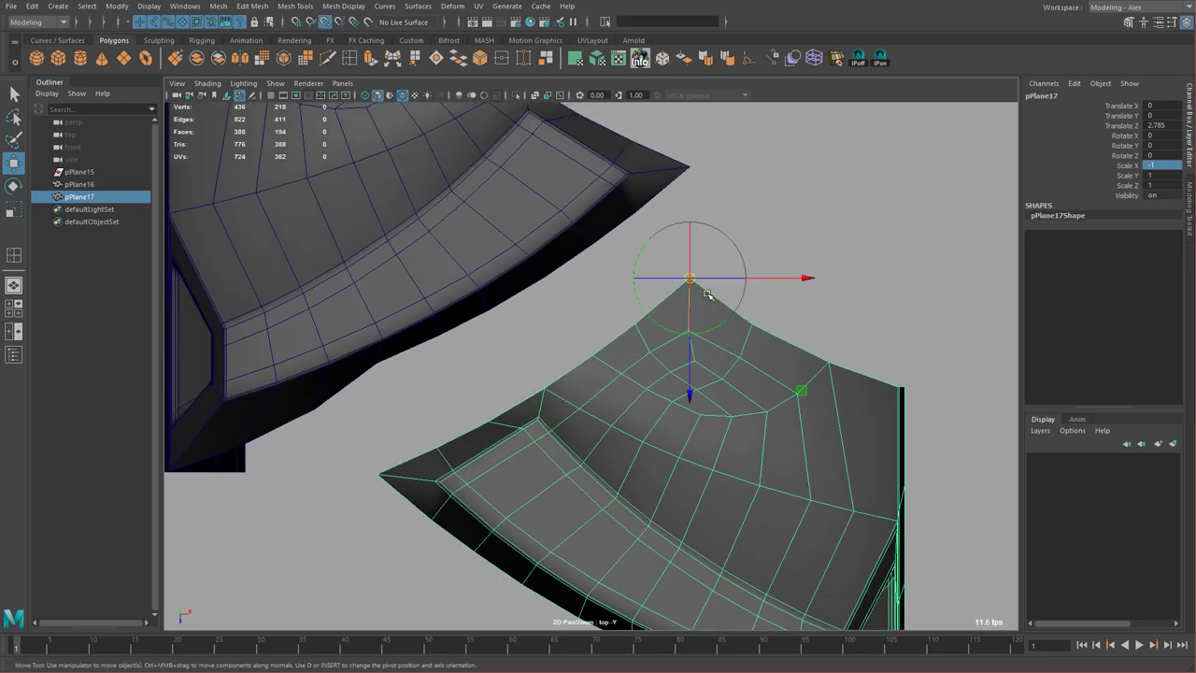
pyautogui.moveTo(693, 308); pyautogui.dragTo(695, 200)
pyautogui.press('v')
# Combine the two halves into one mesh, merging the shared seam vertices, and delete its history.
pyautogui.keyDown('shift'); pyautogui.click(566, 206); pyautogui.keyUp('shift')
pyautogui.press('space')
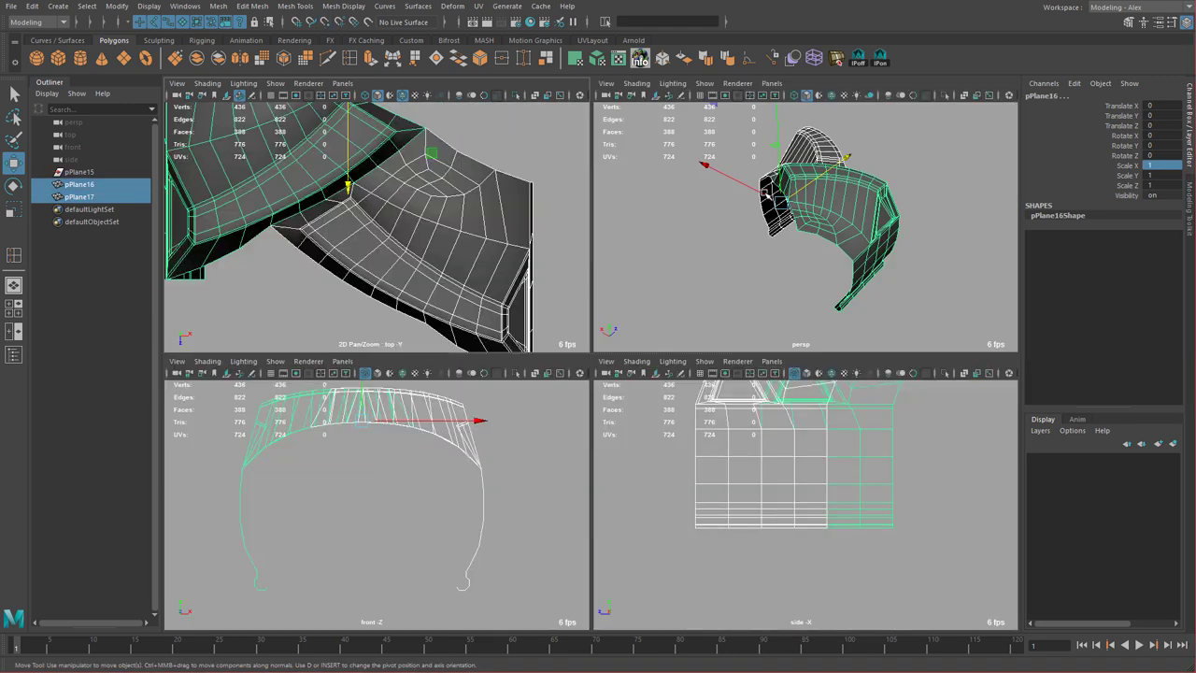
pyautogui.press('space')
pyautogui.keyDown('alt'); pyautogui.moveTo(667, 334); pyautogui.dragTo(525, 316); pyautogui.keyUp('alt')
pyautogui.keyDown('alt'); pyautogui.moveTo(525, 316); pyautogui.dragTo(566, 329, button='right'); pyautogui.keyUp('alt')
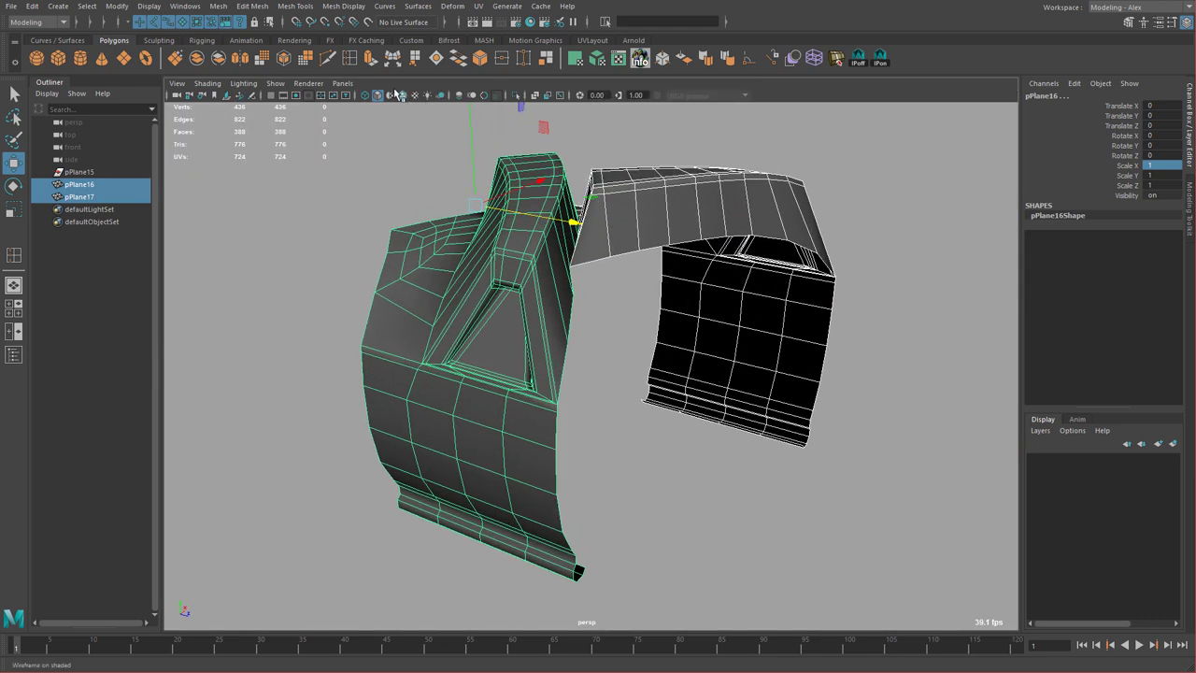
pyautogui.click(196, 60)
pyautogui.moveTo(576, 203); pyautogui.dragTo(637, 185, button='right')
pyautogui.press('q')
pyautogui.hotkey('alt', 'shift', 'd')
pyautogui.keyDown('alt'); pyautogui.moveTo(617, 303); pyautogui.dragTo(577, 356); pyautogui.keyUp('alt')
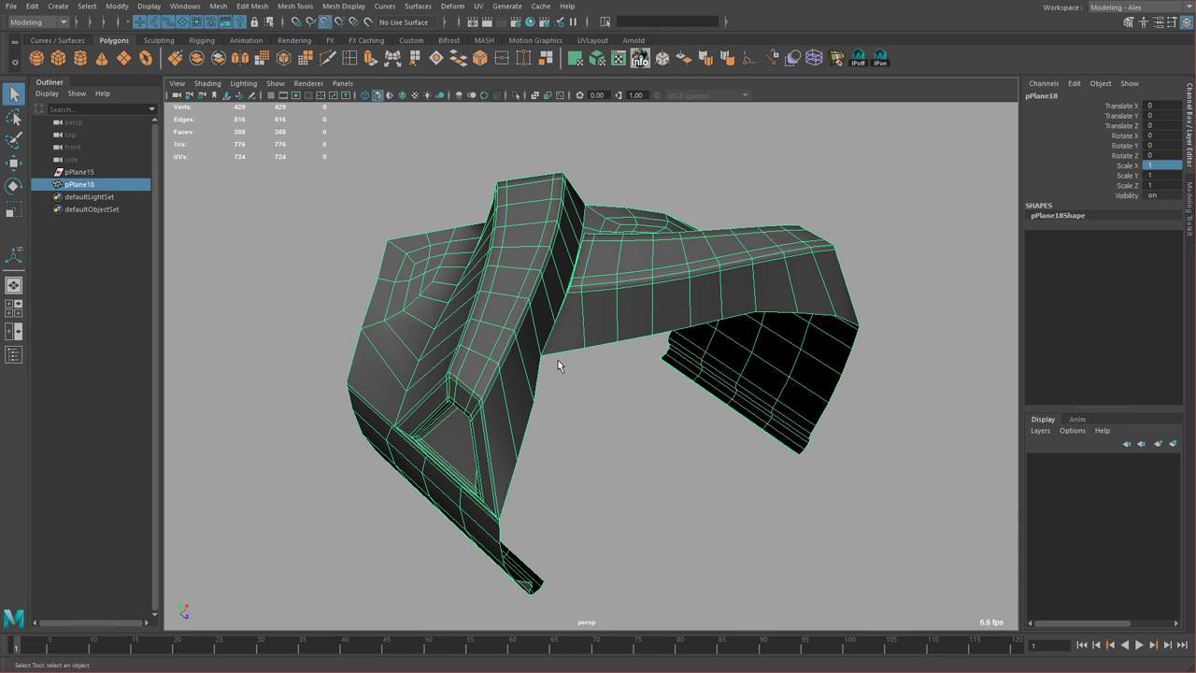
# Snap the combined section's pivot to the vertex at the inner corner of its V-shaped edge.
pyautogui.press('w')
pyautogui.press('d')
pyautogui.moveTo(560, 364); pyautogui.dragTo(548, 360, button='middle')
pyautogui.keyDown('alt'); pyautogui.moveTo(624, 409); pyautogui.dragTo(555, 381, button='right'); pyautogui.keyUp('alt')
pyautogui.keyDown('alt'); pyautogui.moveTo(555, 381); pyautogui.dragTo(636, 407); pyautogui.keyUp('alt')
# Duplicate the section and snap the copy along Z against the original, at Translate Z -3.555.
pyautogui.hotkey('ctrl', 'd')
pyautogui.moveTo(729, 394); pyautogui.dragTo(538, 409)
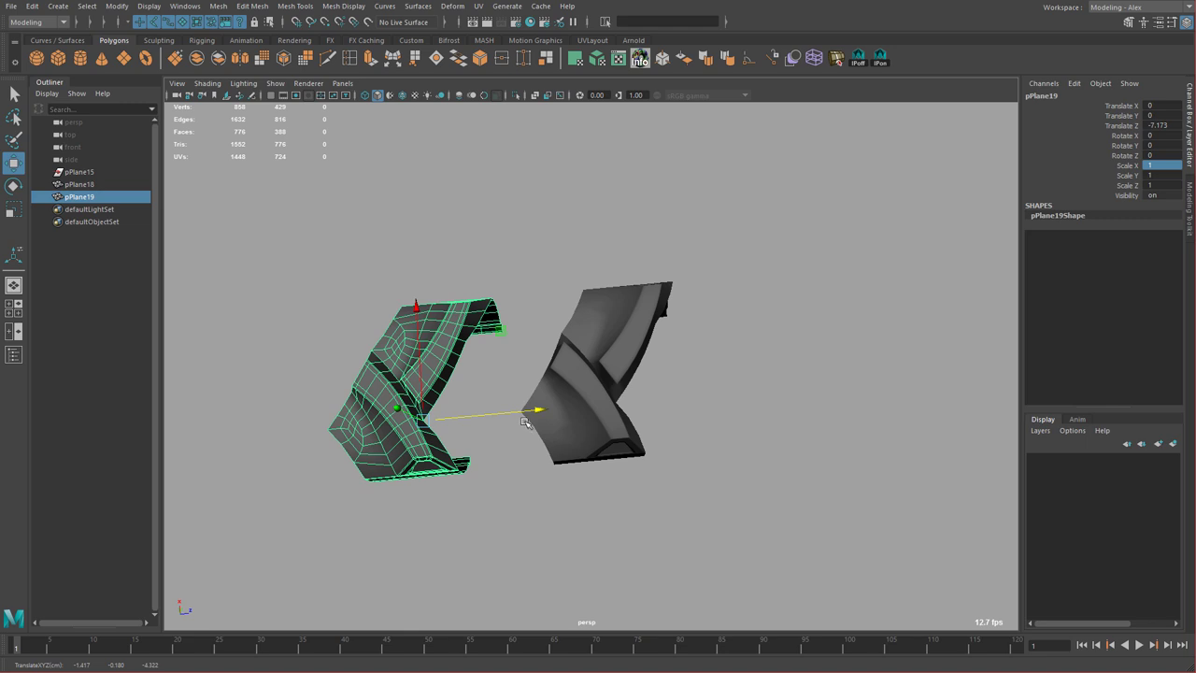
pyautogui.press('v')
pyautogui.moveTo(524, 421); pyautogui.dragTo(521, 411, button='middle')
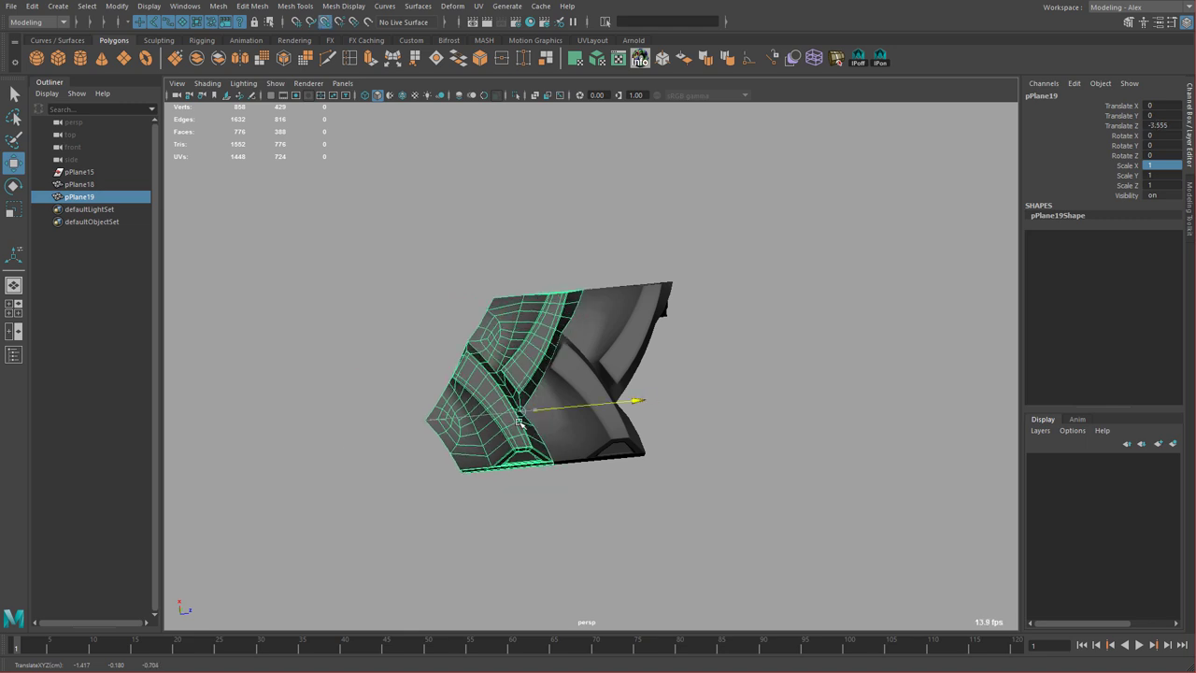
# Repeat the duplicate with the same Z offset until about 40 sections form a long straight row.
pyautogui.keyDown('alt'); pyautogui.moveTo(563, 412); pyautogui.dragTo(682, 414); pyautogui.keyUp('alt')
pyautogui.hotkey('shift', 'd')
pyautogui.hotkey('shift', 'd')
pyautogui.hotkey('shift', 'd')
pyautogui.hotkey('shift', 'd')
pyautogui.hotkey('shift', 'd')
pyautogui.hotkey('shift', 'd')
pyautogui.hotkey('shift', 'd')
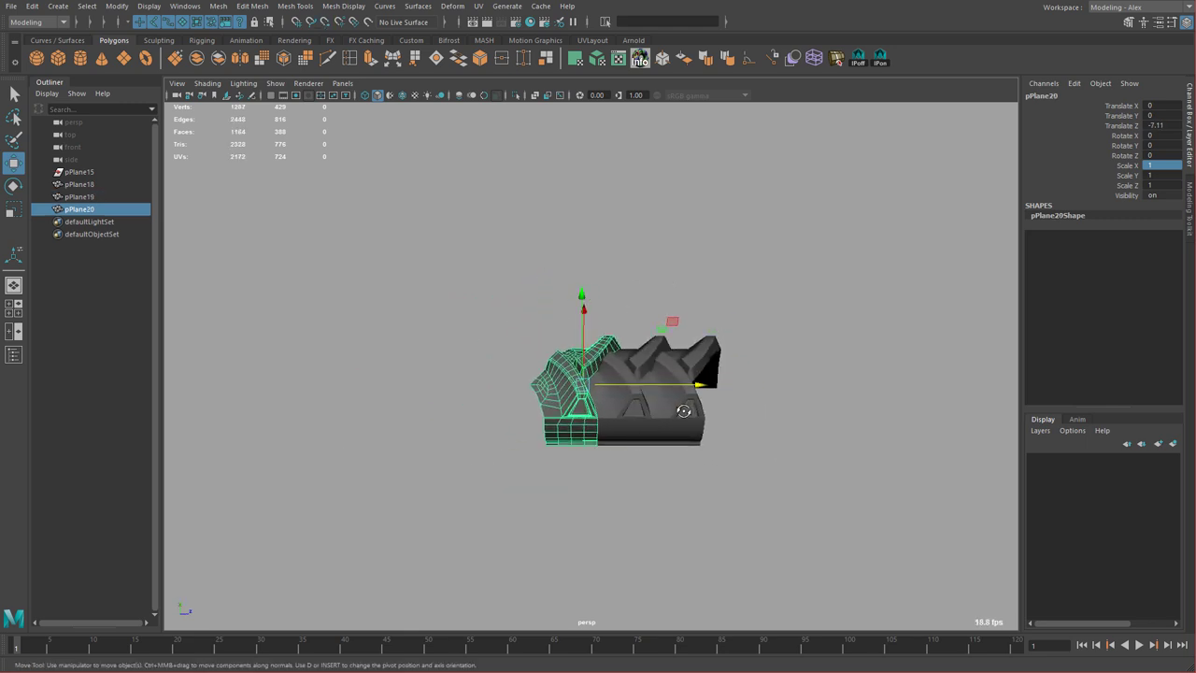
pyautogui.keyDown('alt'); pyautogui.moveTo(590, 397); pyautogui.dragTo(781, 449, button='middle'); pyautogui.keyUp('alt')
pyautogui.keyDown('alt'); pyautogui.moveTo(782, 449); pyautogui.dragTo(514, 414); pyautogui.keyUp('alt')
pyautogui.hotkey('shift', 'd')
pyautogui.hotkey('shift', 'd')
pyautogui.hotkey('shift', 'd')
pyautogui.hotkey('shift', 'd')
pyautogui.hotkey('shift', 'd')
pyautogui.hotkey('shift', 'd')
pyautogui.hotkey('shift', 'd')
pyautogui.hotkey('shift', 'd')
pyautogui.hotkey('shift', 'd')
pyautogui.hotkey('shift', 'd')
pyautogui.hotkey('shift', 'd')
pyautogui.hotkey('shift', 'd')
pyautogui.hotkey('shift', 'd')
pyautogui.hotkey('shift', 'd')
pyautogui.hotkey('shift', 'd')
pyautogui.hotkey('shift', 'd')
pyautogui.hotkey('shift', 'd')
pyautogui.hotkey('shift', 'd')
pyautogui.hotkey('shift', 'd')
pyautogui.hotkey('shift', 'd')
pyautogui.hotkey('shift', 'd')
pyautogui.hotkey('shift', 'd')
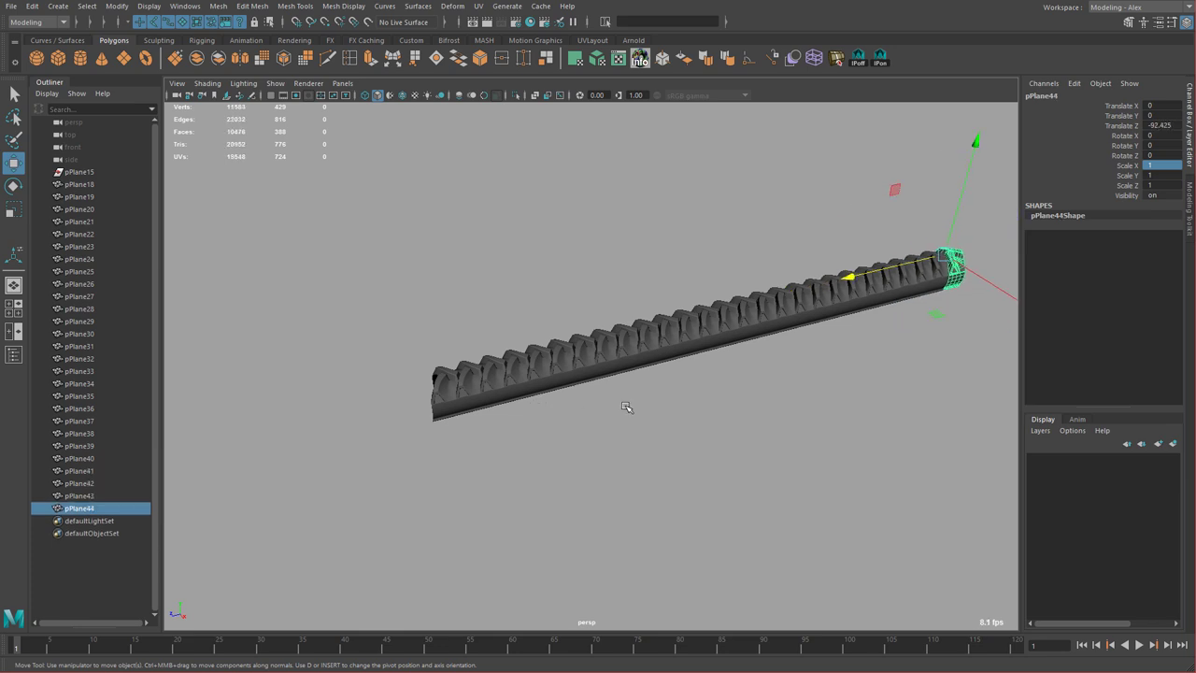
pyautogui.keyDown('alt'); pyautogui.moveTo(638, 405); pyautogui.dragTo(645, 437, button='middle'); pyautogui.keyUp('alt')
pyautogui.hotkey('shift', 'd')
pyautogui.hotkey('shift', 'd')
pyautogui.hotkey('shift', 'd')
pyautogui.hotkey('shift', 'd')
pyautogui.hotkey('shift', 'd')
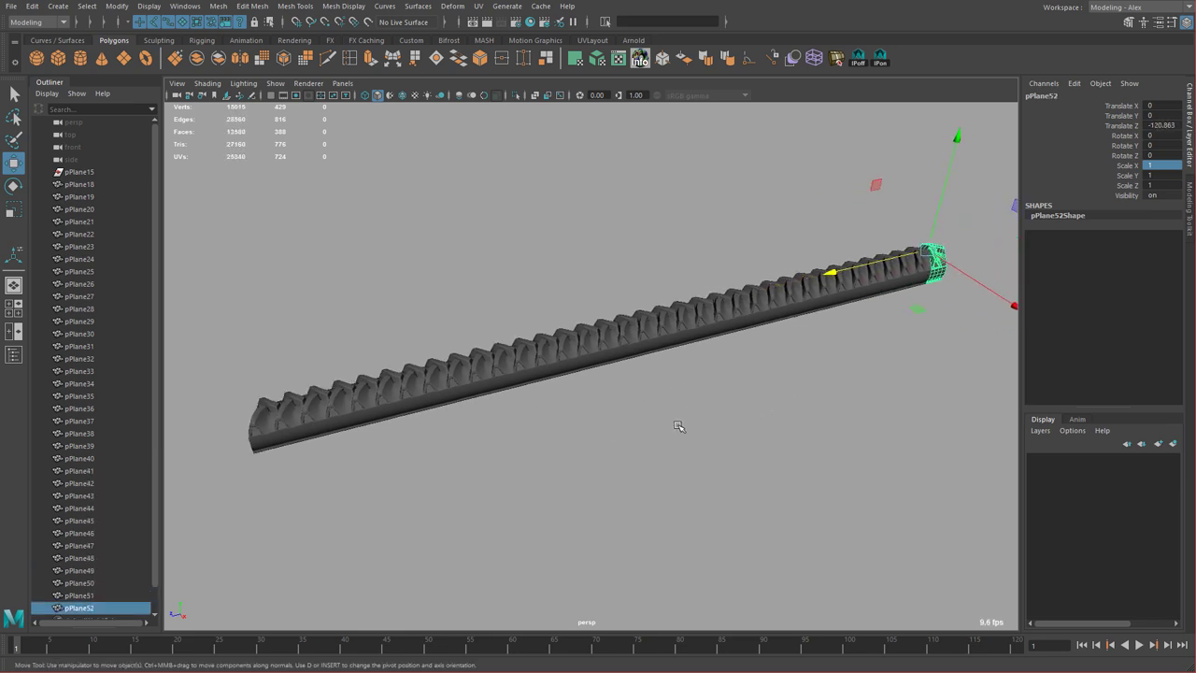
pyautogui.hotkey('shift', 'd')
pyautogui.hotkey('shift', 'd')
pyautogui.hotkey('shift', 'd')
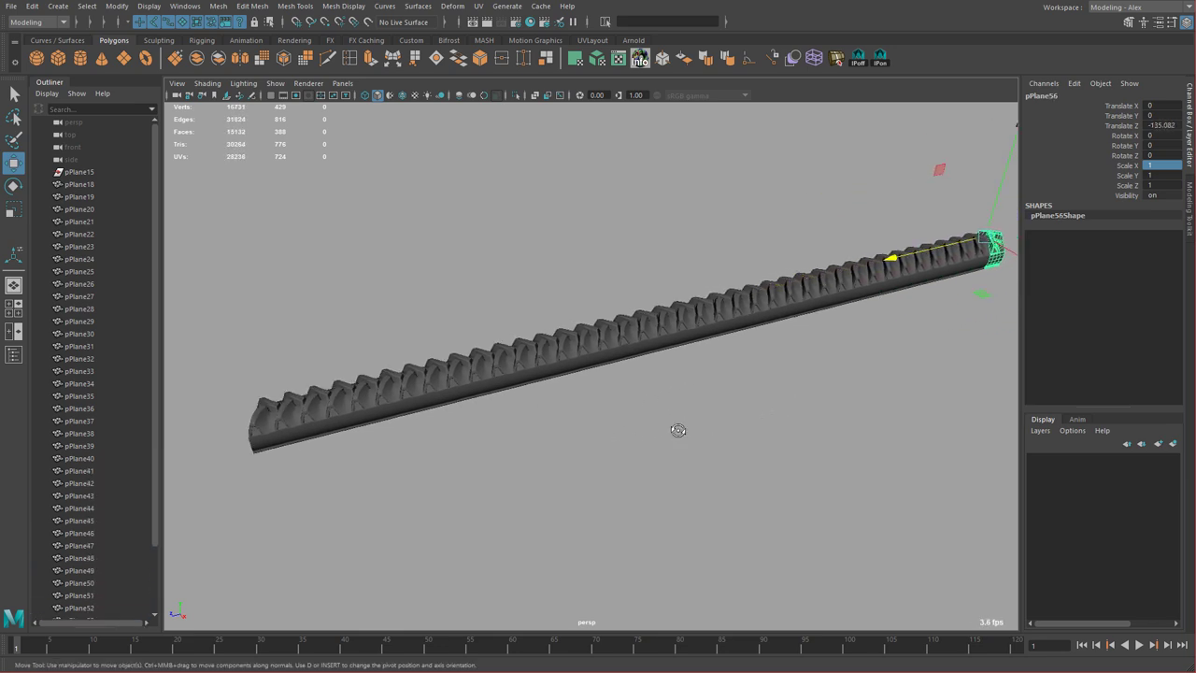
# Combine all the repeated sections into one strip, merge its vertices with a 0.01 distance threshold, and delete the history.
pyautogui.keyDown('alt'); pyautogui.moveTo(675, 427); pyautogui.dragTo(632, 435); pyautogui.keyUp('alt')
pyautogui.keyDown('alt'); pyautogui.moveTo(549, 400); pyautogui.dragTo(578, 398, button='right'); pyautogui.keyUp('alt')
pyautogui.keyDown('alt'); pyautogui.moveTo(494, 373); pyautogui.dragTo(572, 396); pyautogui.keyUp('alt')
pyautogui.keyDown('alt'); pyautogui.moveTo(571, 396); pyautogui.dragTo(627, 400, button='right'); pyautogui.keyUp('alt')
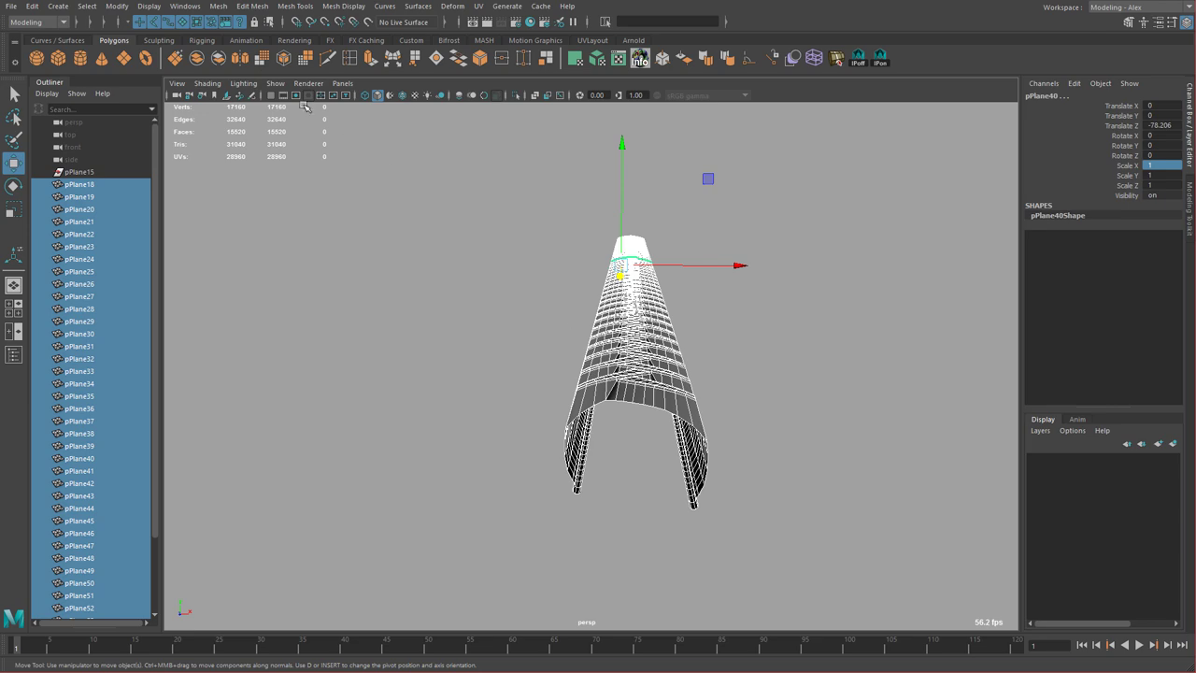
pyautogui.click(504, 59)
pyautogui.keyDown('alt'); pyautogui.moveTo(773, 341); pyautogui.dragTo(689, 351); pyautogui.keyUp('alt')
pyautogui.hotkey('alt', 'shift', 'd')
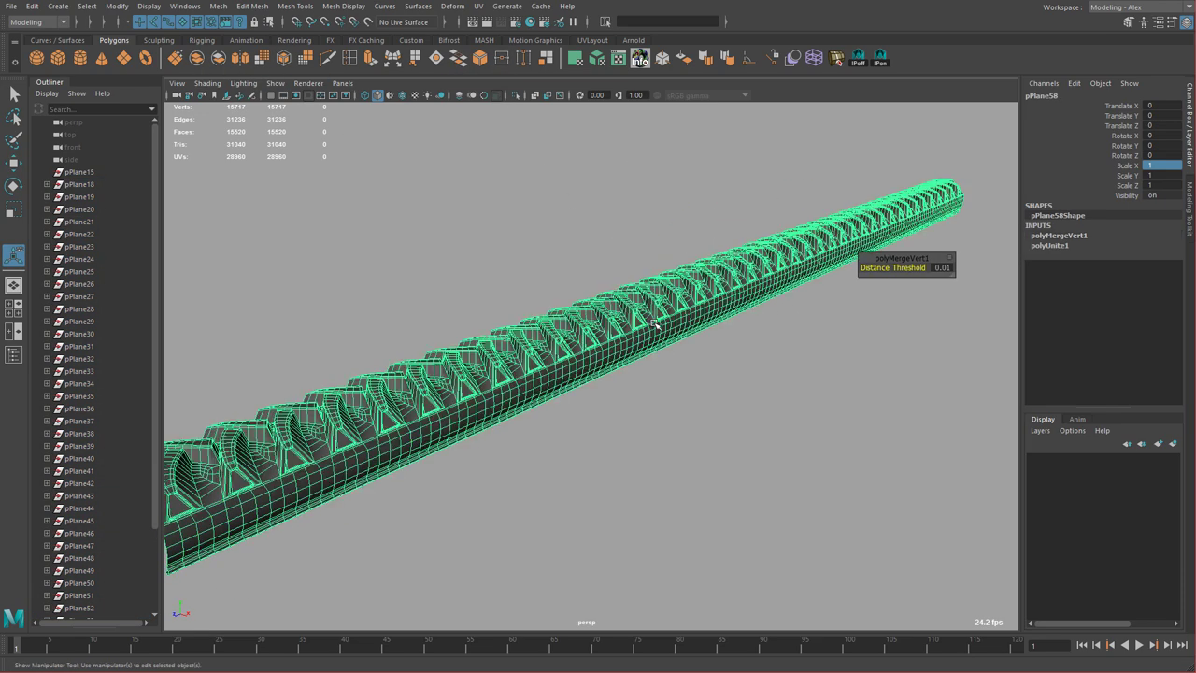
pyautogui.keyDown('alt'); pyautogui.moveTo(764, 379); pyautogui.dragTo(654, 376, button='right'); pyautogui.keyUp('alt')
pyautogui.keyDown('alt'); pyautogui.moveTo(654, 376); pyautogui.dragTo(737, 356); pyautogui.keyUp('alt')
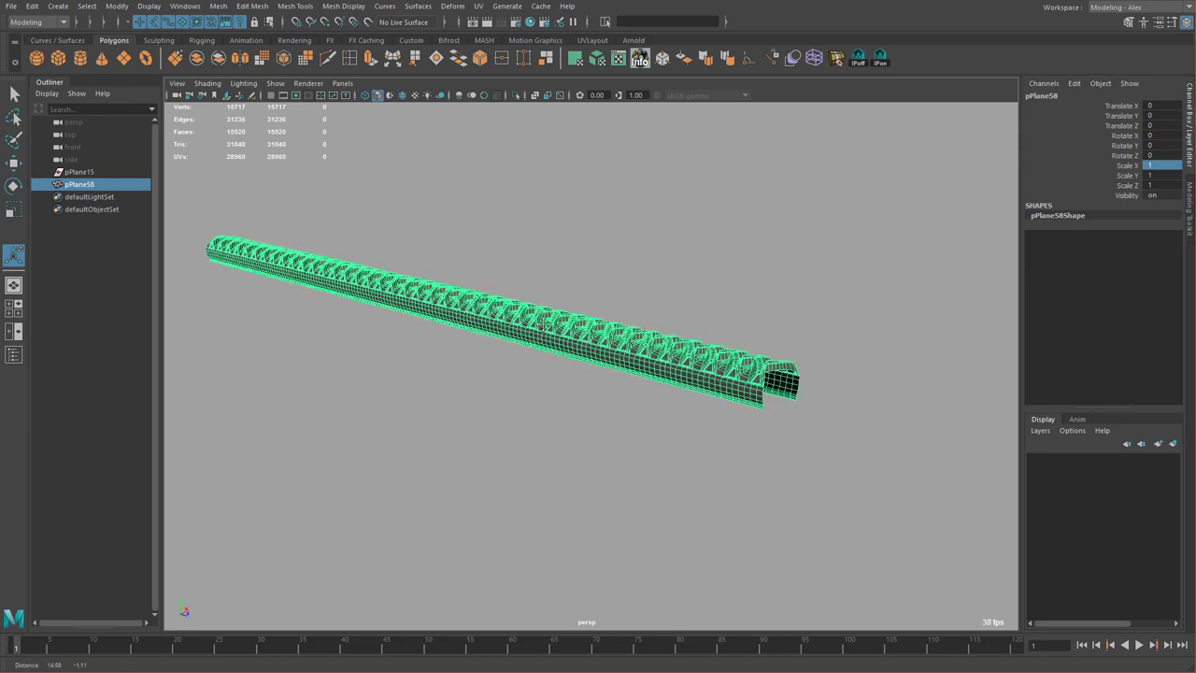
# Show the grid in the side view and move the strip along Z to roughly centre it on the origin.
pyautogui.keyDown('alt'); pyautogui.moveTo(516, 348); pyautogui.dragTo(583, 329); pyautogui.keyUp('alt')
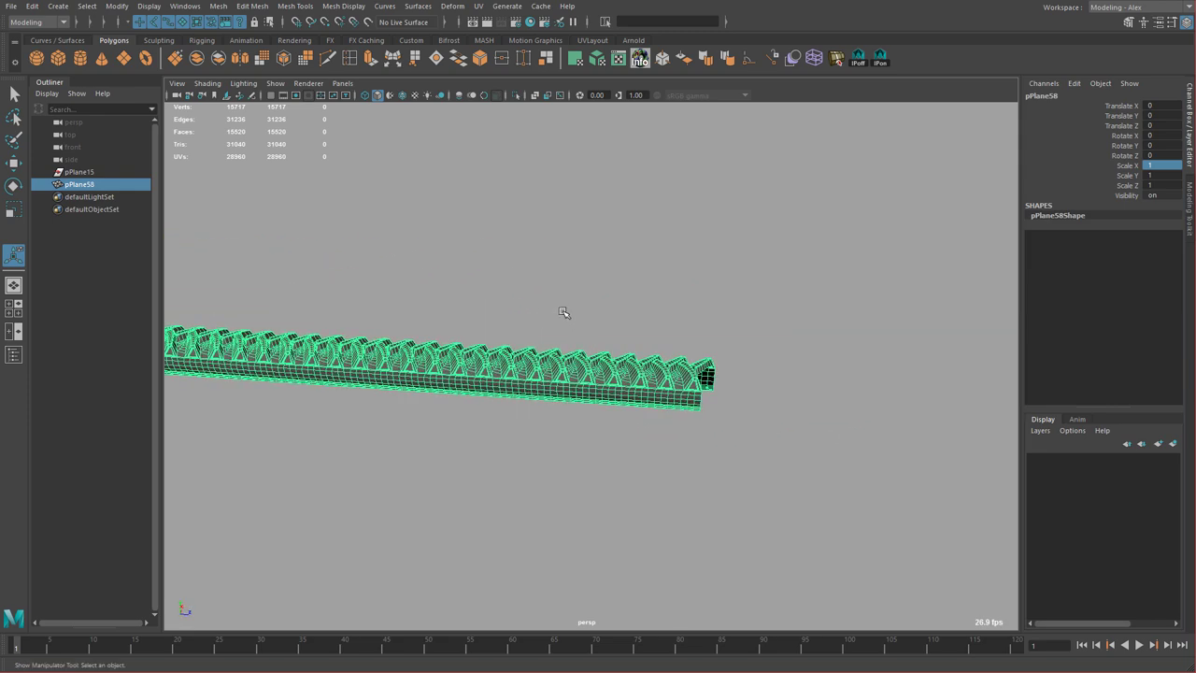
pyautogui.keyDown('alt'); pyautogui.moveTo(526, 373); pyautogui.dragTo(586, 357, button='middle'); pyautogui.keyUp('alt')
pyautogui.keyDown('alt'); pyautogui.moveTo(587, 357); pyautogui.dragTo(681, 410, button='right'); pyautogui.keyUp('alt')
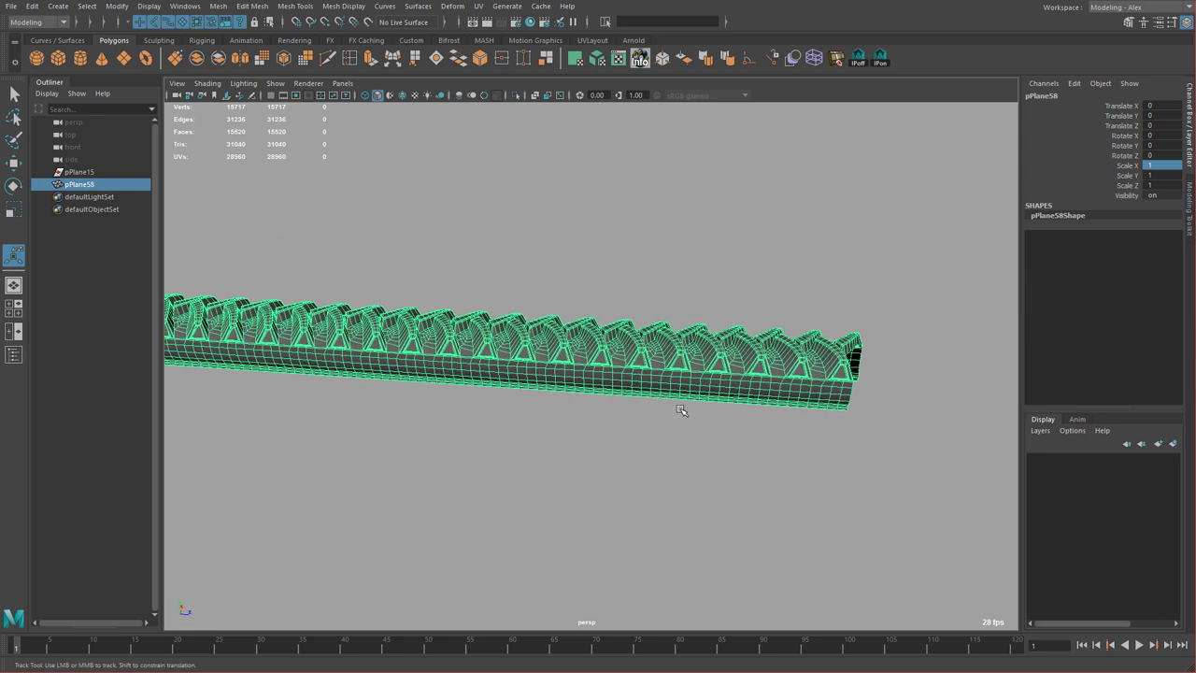
pyautogui.keyDown('alt'); pyautogui.moveTo(682, 411); pyautogui.dragTo(615, 424); pyautogui.keyUp('alt')
pyautogui.press('space')
pyautogui.press('space')
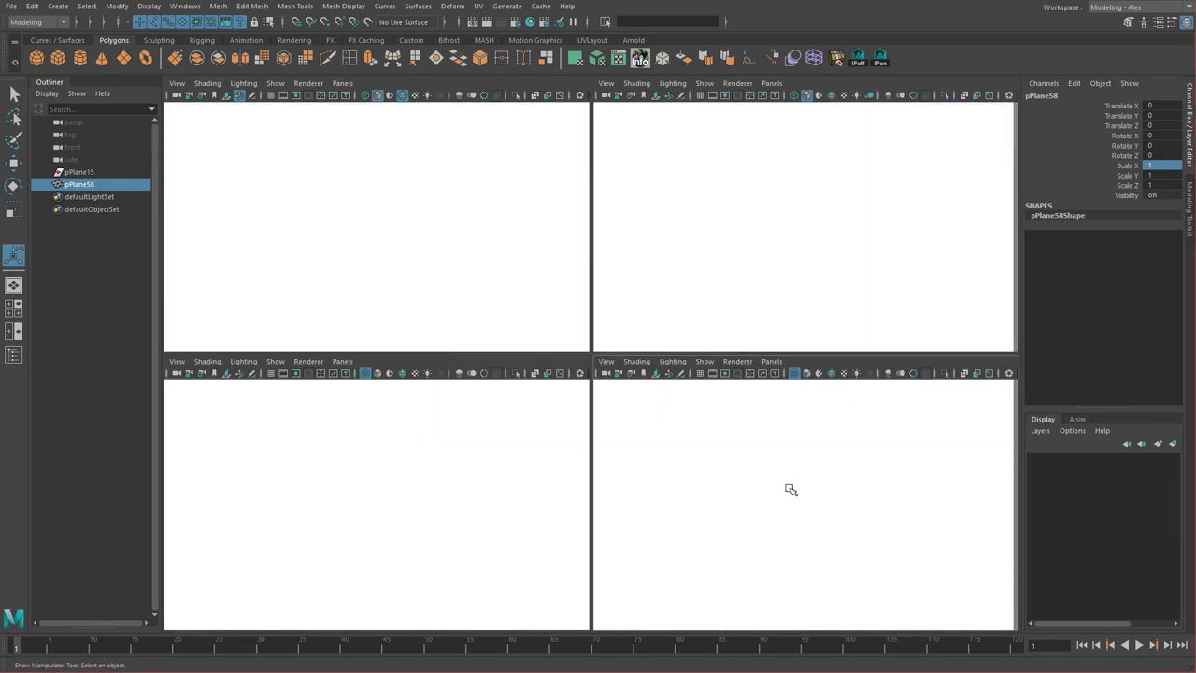
pyautogui.click(272, 96)
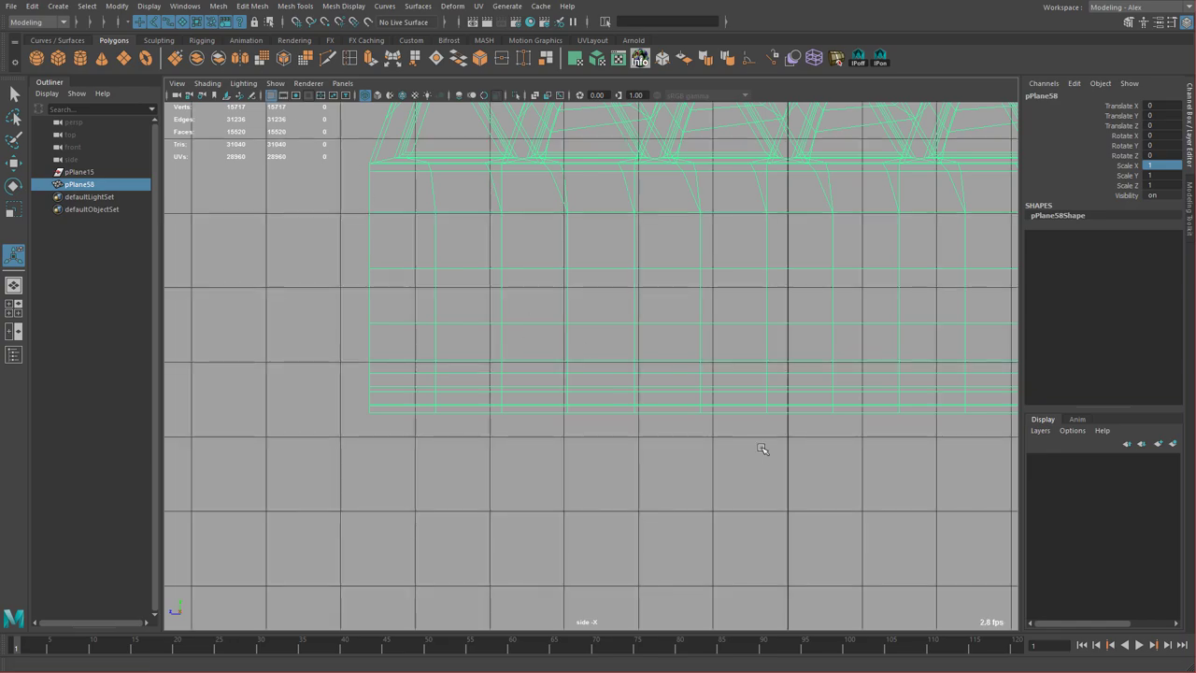
pyautogui.keyDown('alt'); pyautogui.moveTo(763, 449); pyautogui.dragTo(564, 370, button='right'); pyautogui.keyUp('alt')
pyautogui.press('w')
pyautogui.keyDown('alt'); pyautogui.moveTo(794, 399); pyautogui.dragTo(738, 418, button='middle'); pyautogui.keyUp('alt')
pyautogui.moveTo(864, 431); pyautogui.dragTo(191, 466, button='middle')
pyautogui.keyDown('alt'); pyautogui.moveTo(695, 431); pyautogui.dragTo(659, 446, button='middle'); pyautogui.keyUp('alt')
pyautogui.keyDown('alt'); pyautogui.moveTo(659, 446); pyautogui.dragTo(744, 439, button='right'); pyautogui.keyUp('alt')
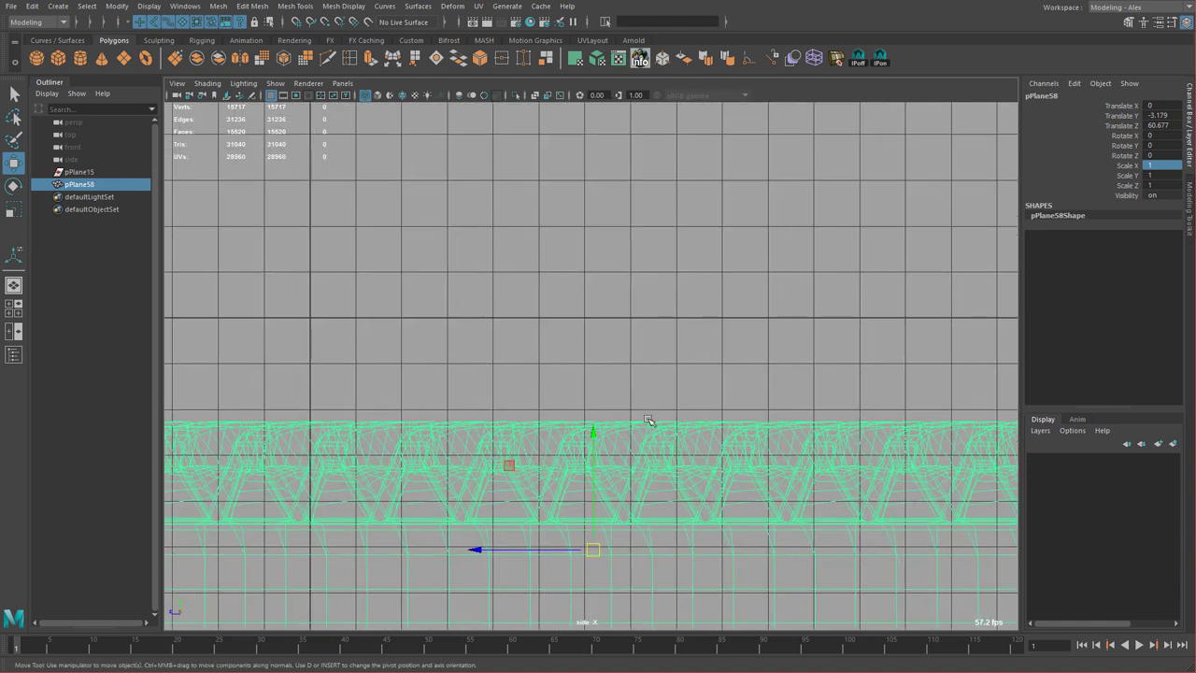
# Snap the strip's pivot vertically to its patterned upper surface and snap the strip by that pivot onto the grid origin.
pyautogui.press('d')
pyautogui.click(592, 435)
pyautogui.press('v')
pyautogui.moveTo(604, 377); pyautogui.dragTo(589, 330, button='middle')
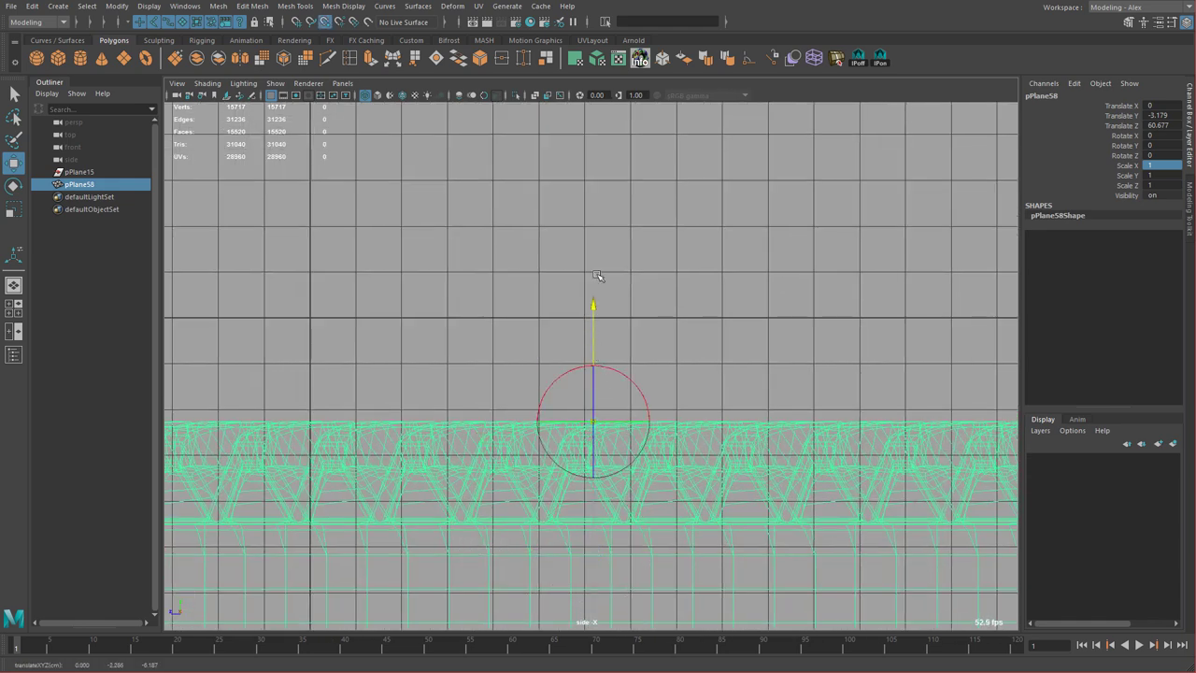
pyautogui.moveTo(598, 275); pyautogui.dragTo(597, 279, button='middle')
pyautogui.press('d')
pyautogui.press('v')
pyautogui.moveTo(594, 306); pyautogui.dragTo(594, 304)
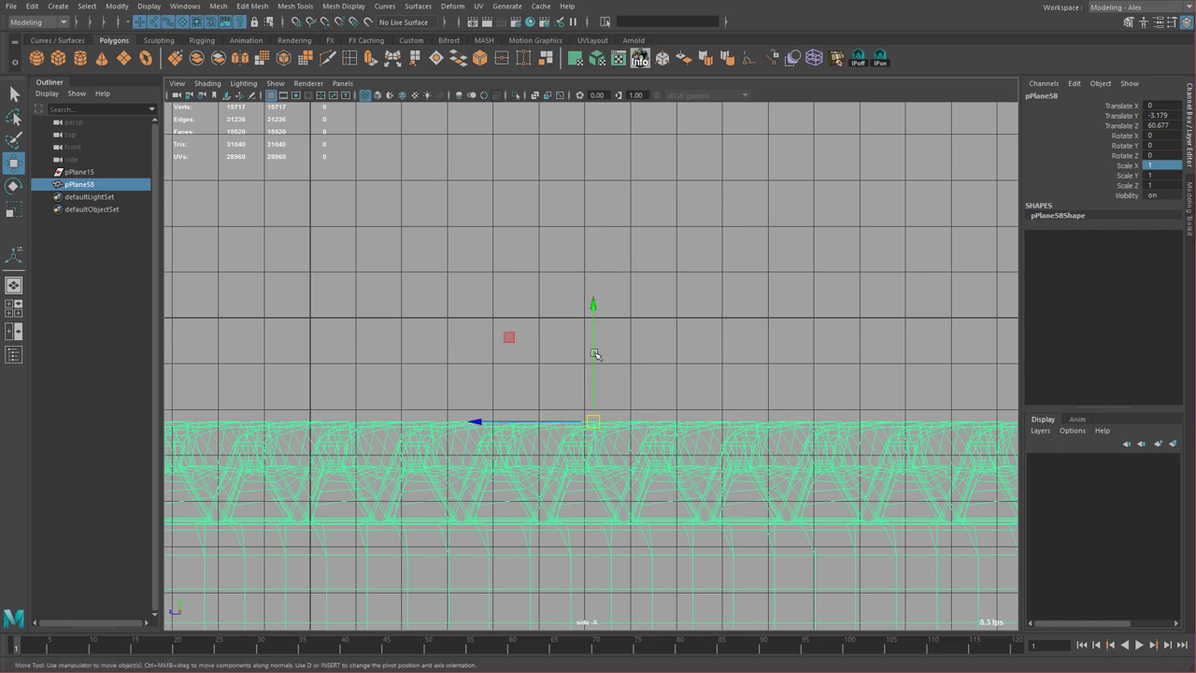
pyautogui.keyDown('alt'); pyautogui.moveTo(443, 348); pyautogui.dragTo(667, 346, button='middle'); pyautogui.keyUp('alt')
pyautogui.moveTo(554, 318); pyautogui.dragTo(542, 318, button='middle')
# Flip the strip upside down with Rotate X at 180 and freeze its transformations.
pyautogui.press('e')
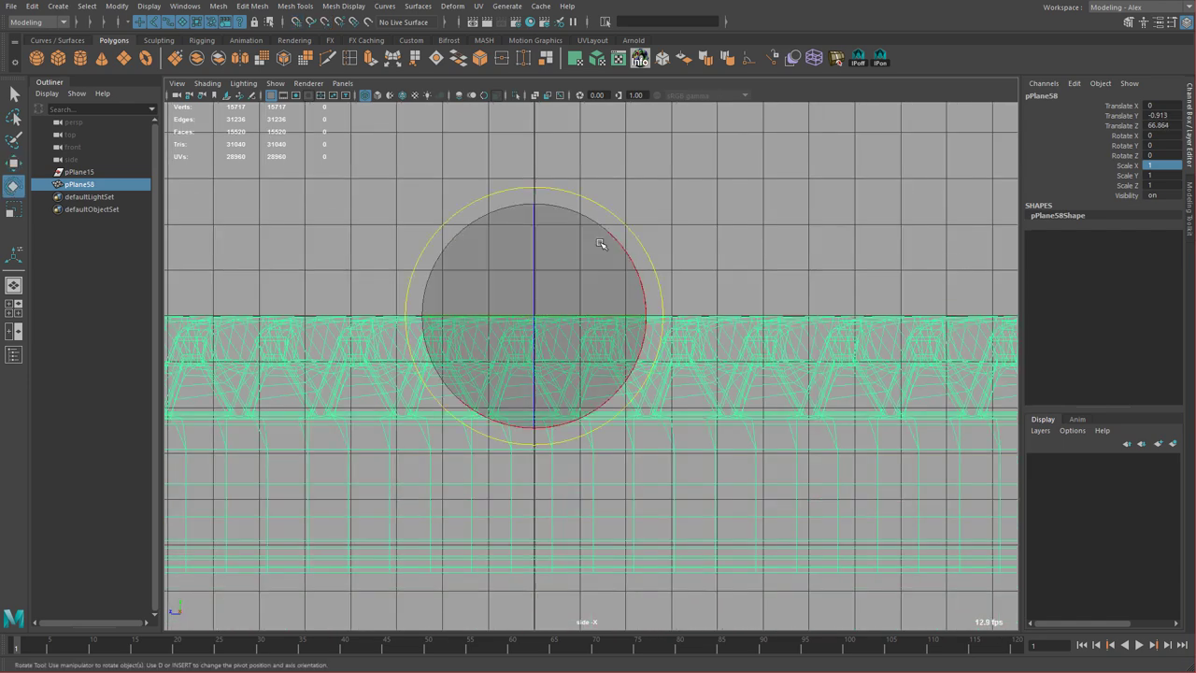
pyautogui.moveTo(609, 232); pyautogui.dragTo(997, 200)
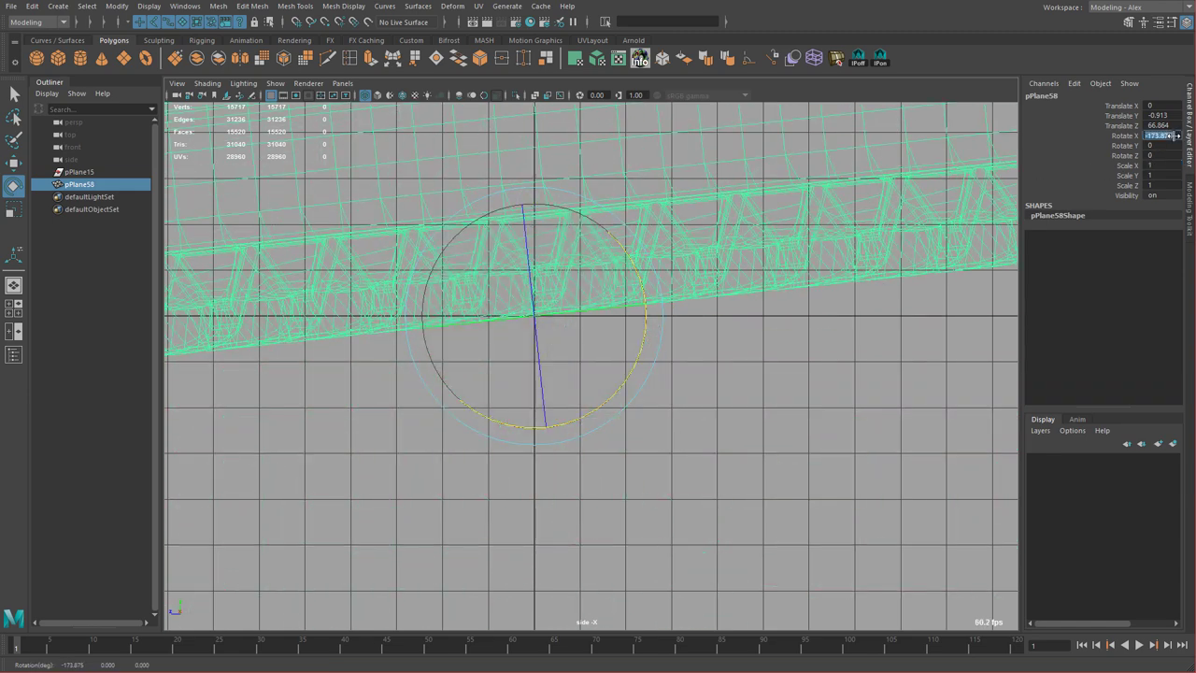
pyautogui.press('Return')
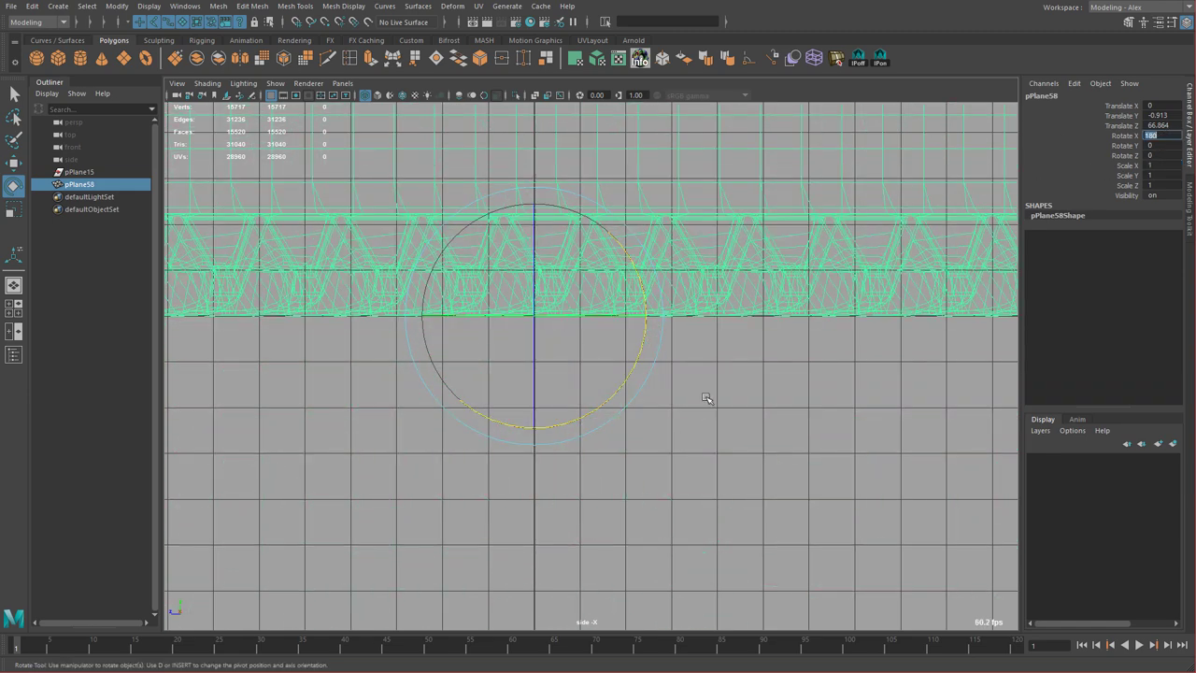
pyautogui.keyDown('alt'); pyautogui.moveTo(706, 398); pyautogui.dragTo(559, 369, button='right'); pyautogui.keyUp('alt')
pyautogui.keyDown('alt'); pyautogui.moveTo(558, 370); pyautogui.dragTo(568, 448, button='middle'); pyautogui.keyUp('alt')
pyautogui.press('w')
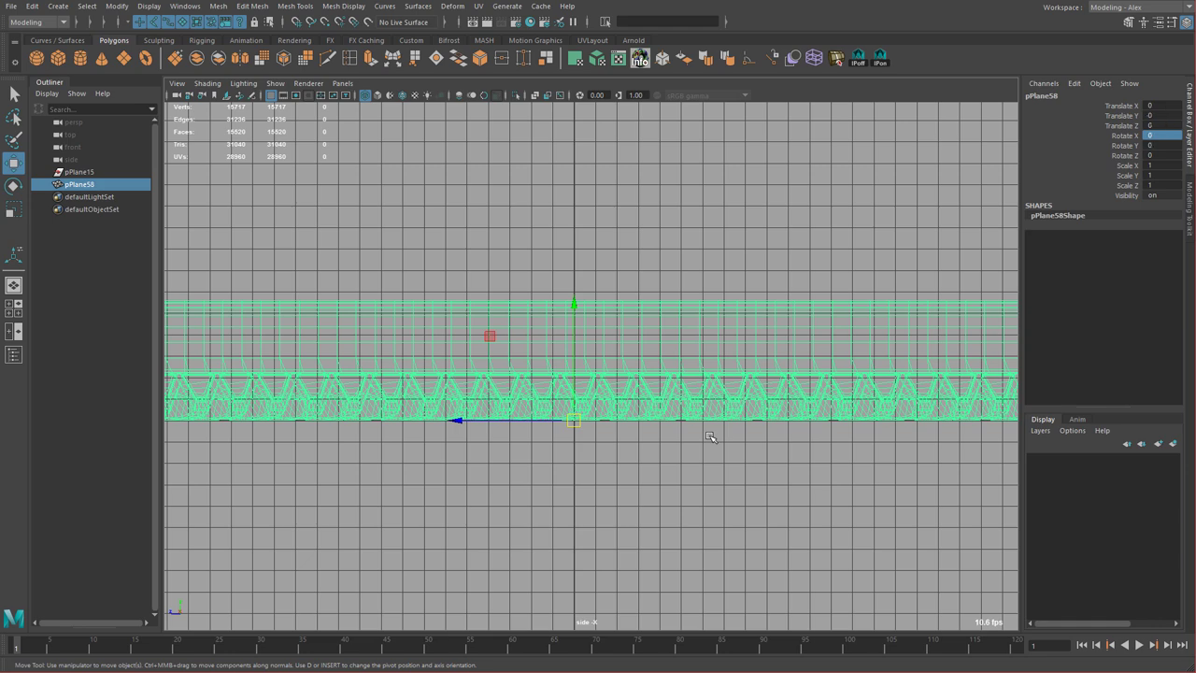
# Examine the flipped strip's open side, end profile and full length in the perspective view.
pyautogui.press('space')
pyautogui.press('space')
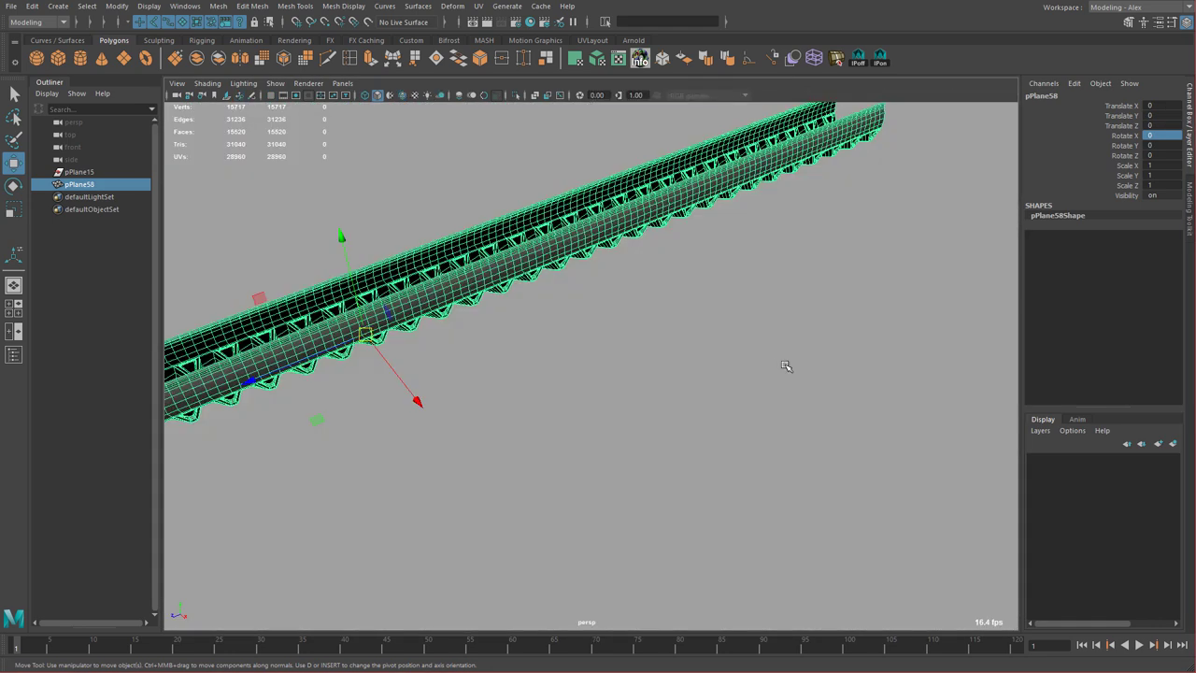
pyautogui.press('f')
pyautogui.click(757, 427)
pyautogui.keyDown('alt'); pyautogui.moveTo(752, 425); pyautogui.dragTo(702, 391); pyautogui.keyUp('alt')
pyautogui.click(593, 362)
pyautogui.keyDown('alt'); pyautogui.moveTo(530, 325); pyautogui.dragTo(601, 323, button='middle'); pyautogui.keyUp('alt')
pyautogui.scroll(5, 601, 323)
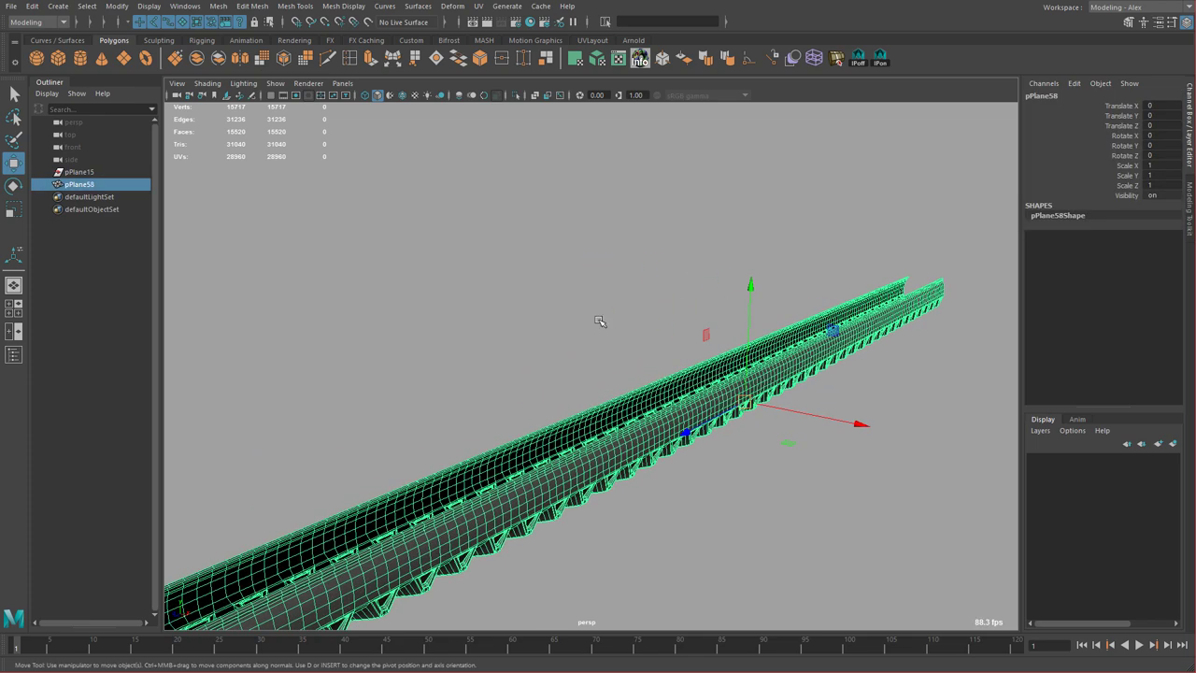
pyautogui.keyDown('alt'); pyautogui.moveTo(484, 244); pyautogui.dragTo(496, 216); pyautogui.keyUp('alt')
pyautogui.scroll(4, 496, 145)
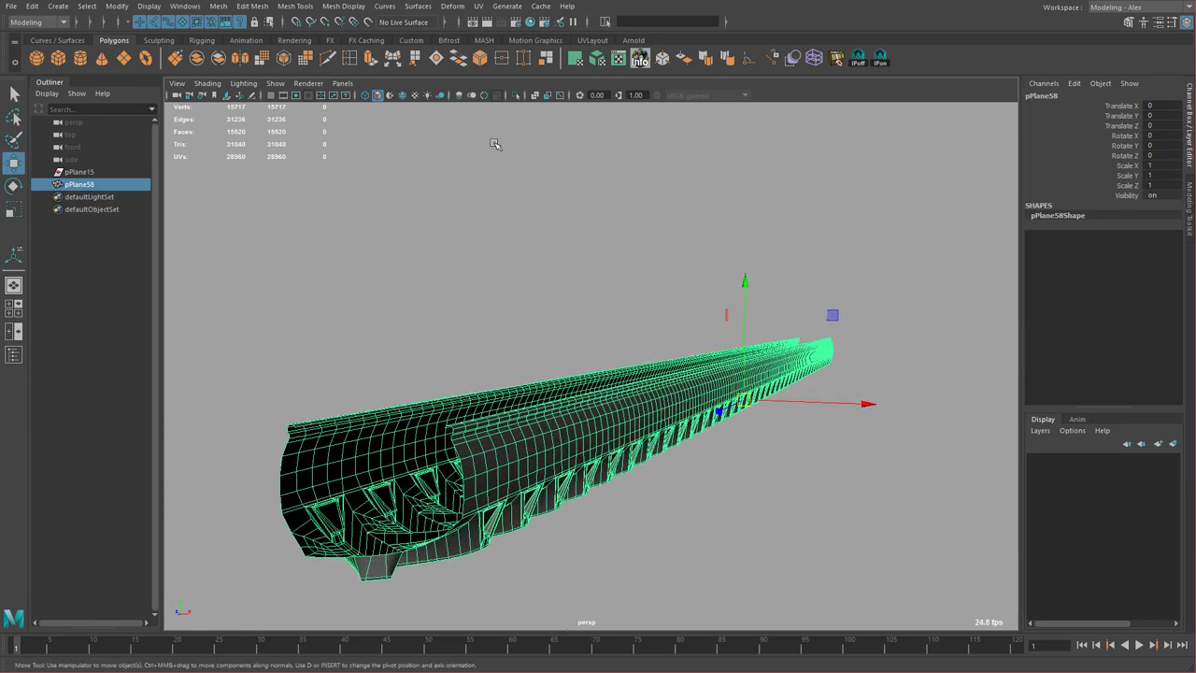
pyautogui.keyDown('alt'); pyautogui.moveTo(542, 156); pyautogui.dragTo(664, 237); pyautogui.keyUp('alt')
# Add a nonlinear Bend deformer to the strip and set its handle's Rotate X to 90.
pyautogui.press('space')
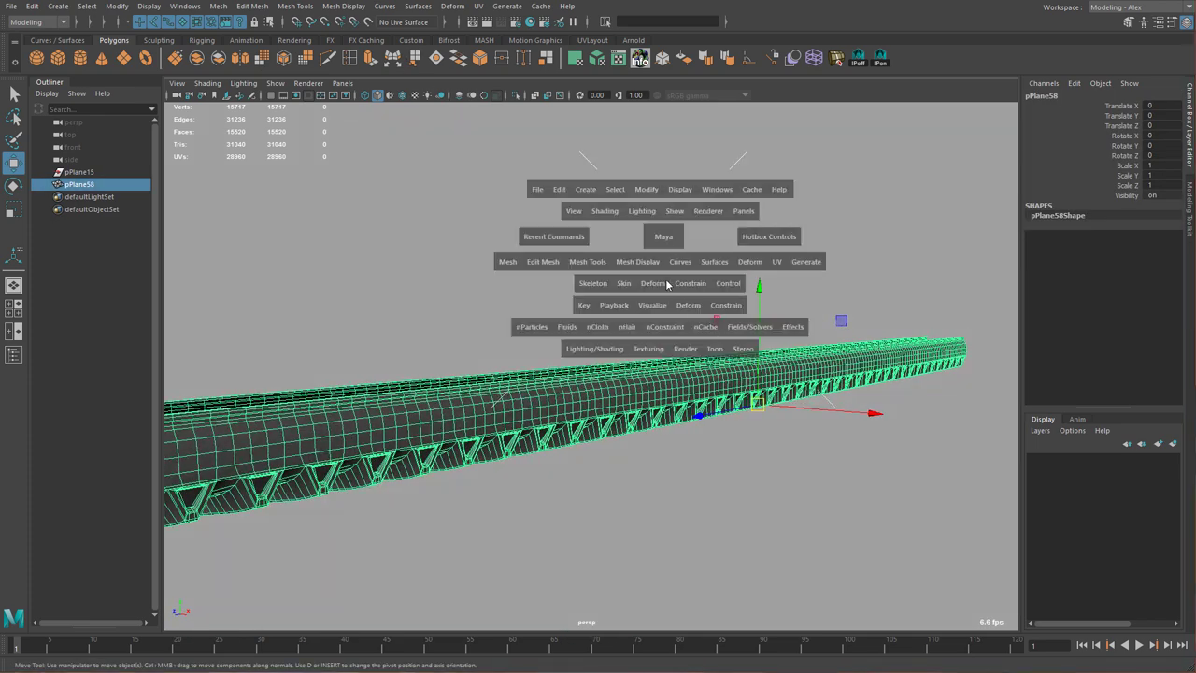
pyautogui.click(654, 286)
pyautogui.moveTo(698, 450)
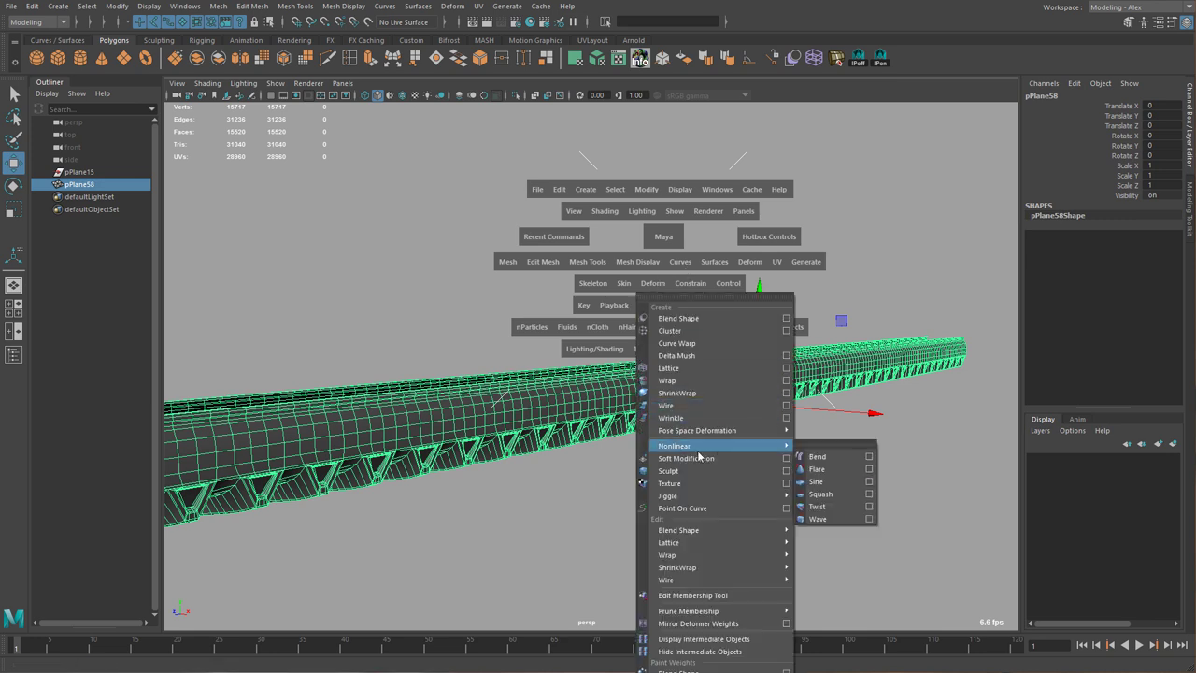
pyautogui.click(831, 461)
pyautogui.keyDown('alt'); pyautogui.moveTo(834, 466); pyautogui.dragTo(912, 465); pyautogui.keyUp('alt')
pyautogui.press('e')
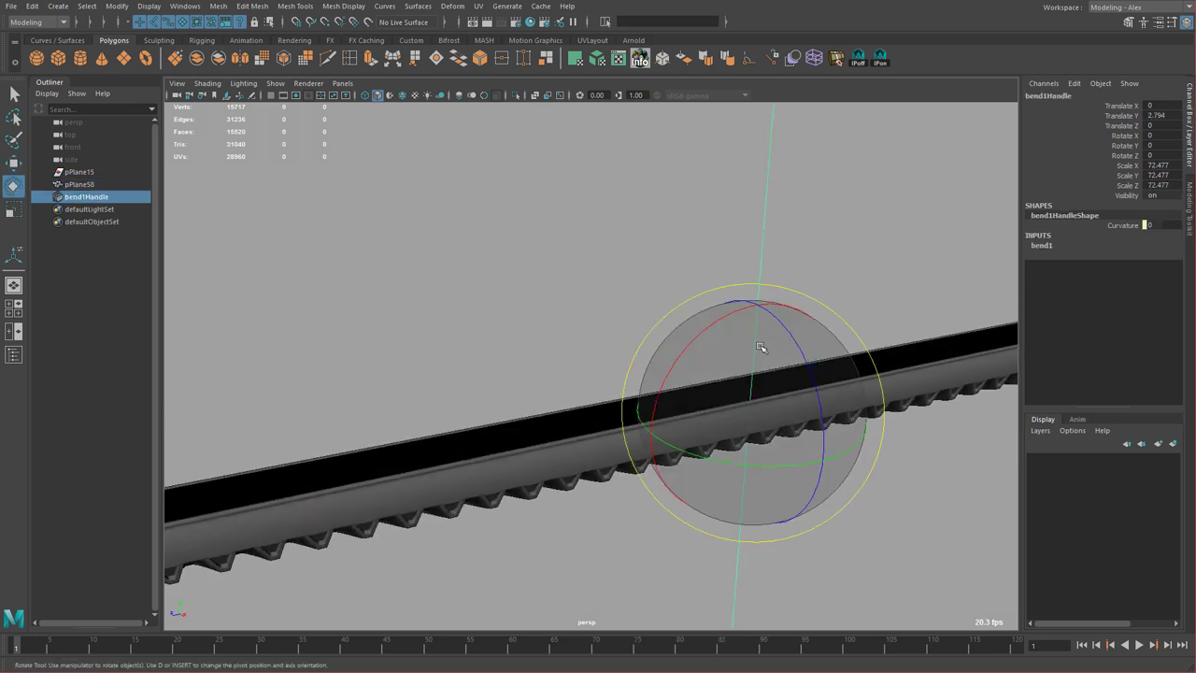
pyautogui.moveTo(717, 320); pyautogui.dragTo(888, 351)
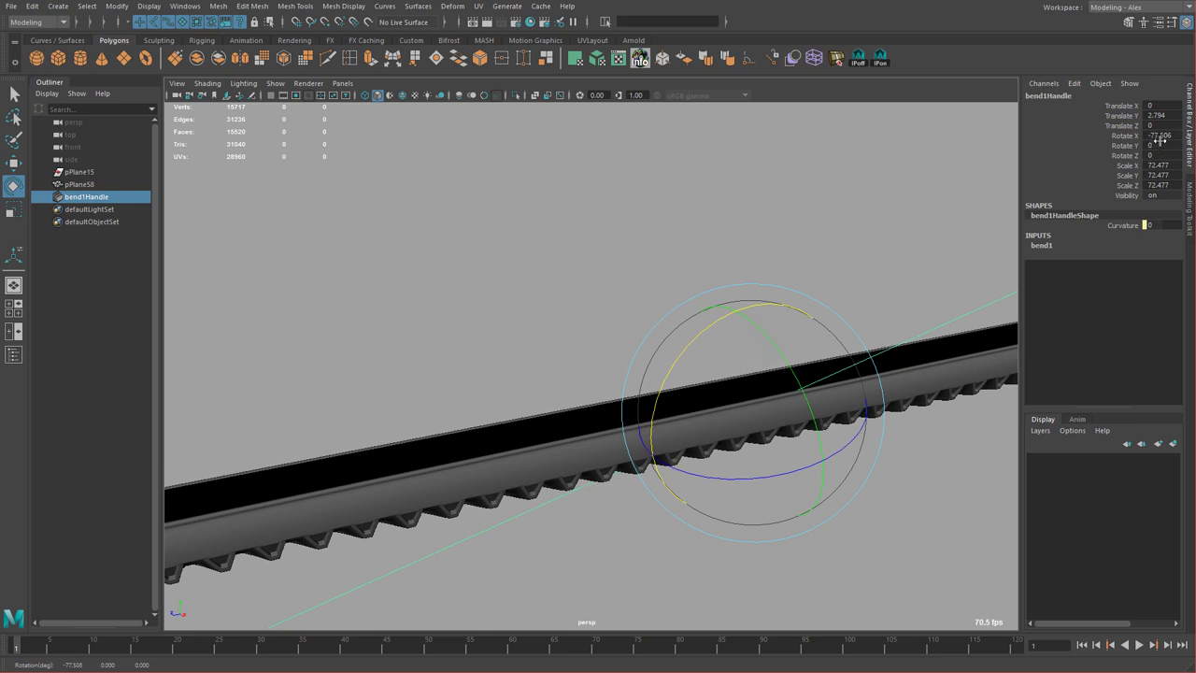
pyautogui.write('90')
pyautogui.press('Return')
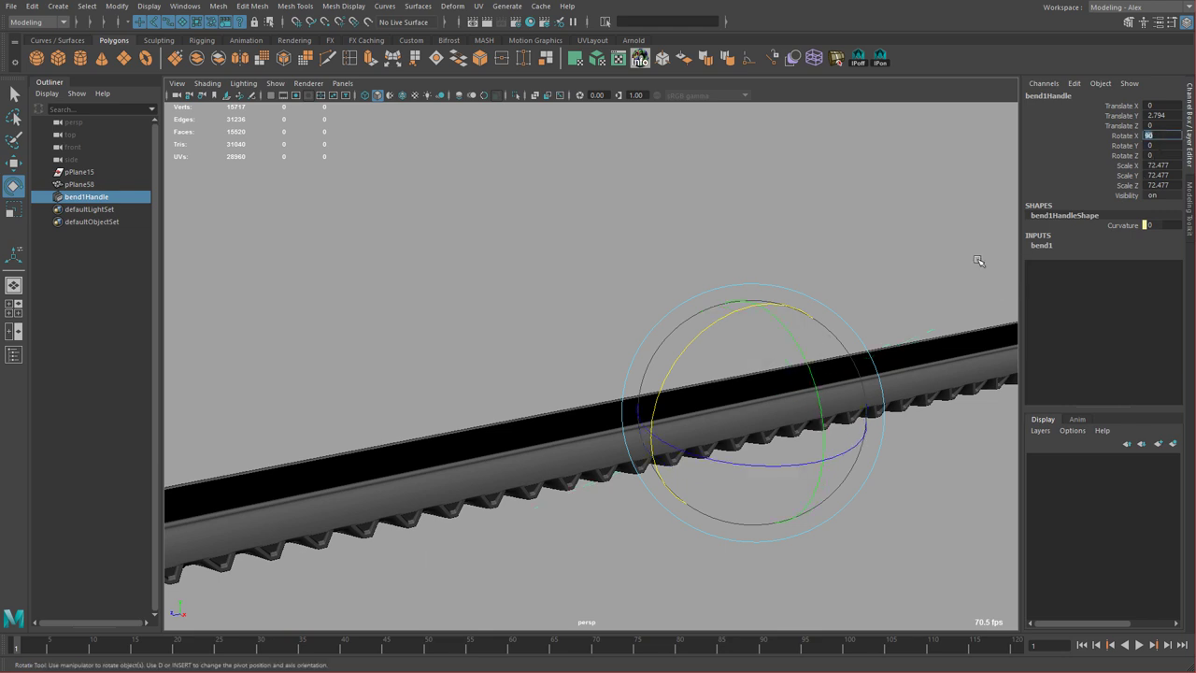
# Raise the Bend deformer's Curvature to about 151 to curl the strip into a ring.
pyautogui.click(1040, 245)
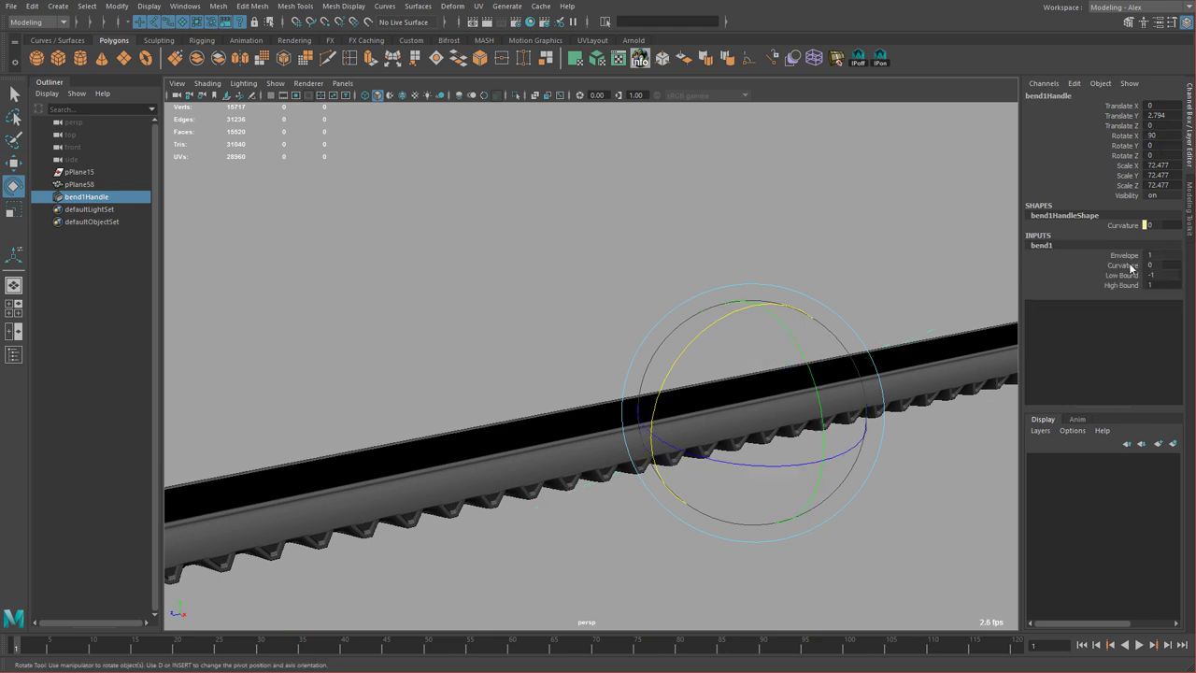
pyautogui.click(1126, 266)
pyautogui.moveTo(591, 281); pyautogui.dragTo(662, 277, button='middle')
pyautogui.keyDown('alt'); pyautogui.moveTo(662, 277); pyautogui.dragTo(803, 389); pyautogui.keyUp('alt')
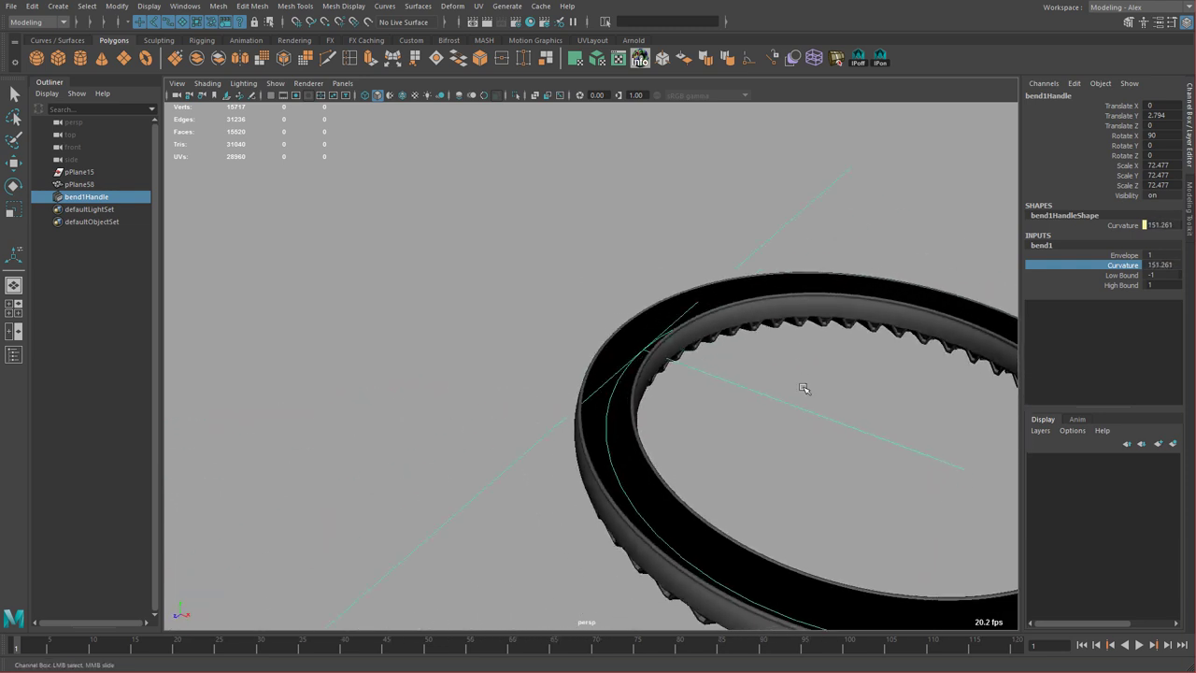
# Set the Bend handle's Rotate Z to 90 so the tread faces outward on the ring.
pyautogui.press('e')
pyautogui.moveTo(743, 366); pyautogui.dragTo(613, 256)
pyautogui.doubleClick(1170, 155)
pyautogui.write('9')
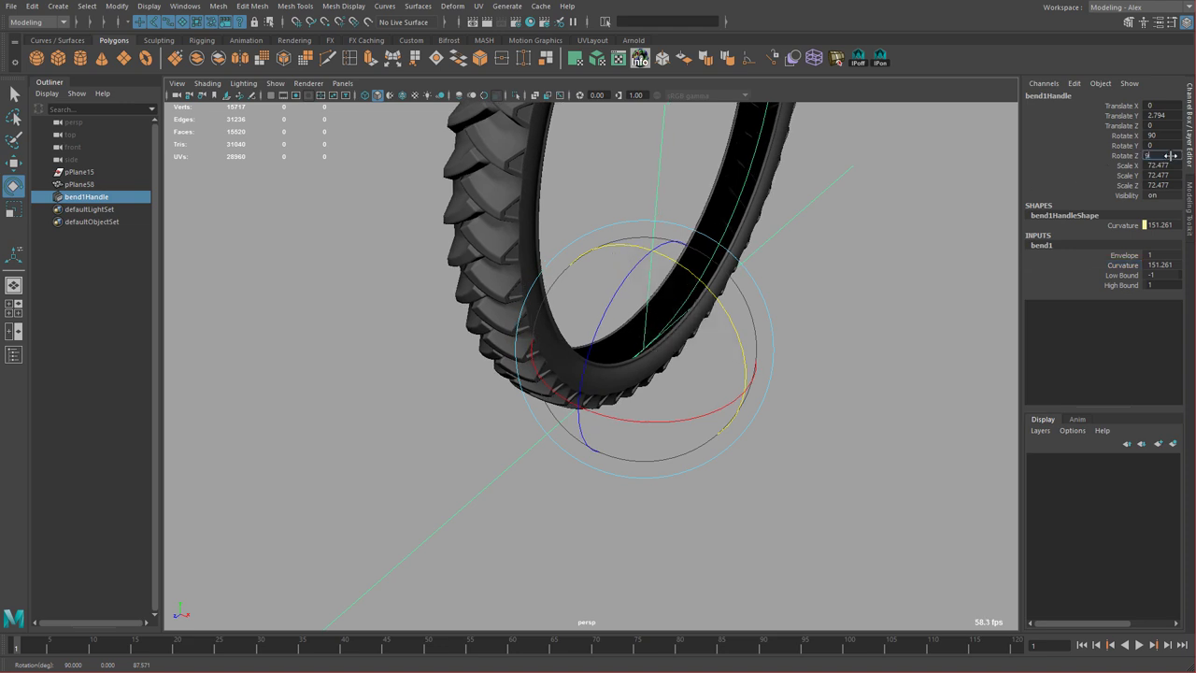
pyautogui.write('0')
pyautogui.press('Return')
pyautogui.keyDown('alt'); pyautogui.moveTo(769, 264); pyautogui.dragTo(749, 429); pyautogui.keyUp('alt')
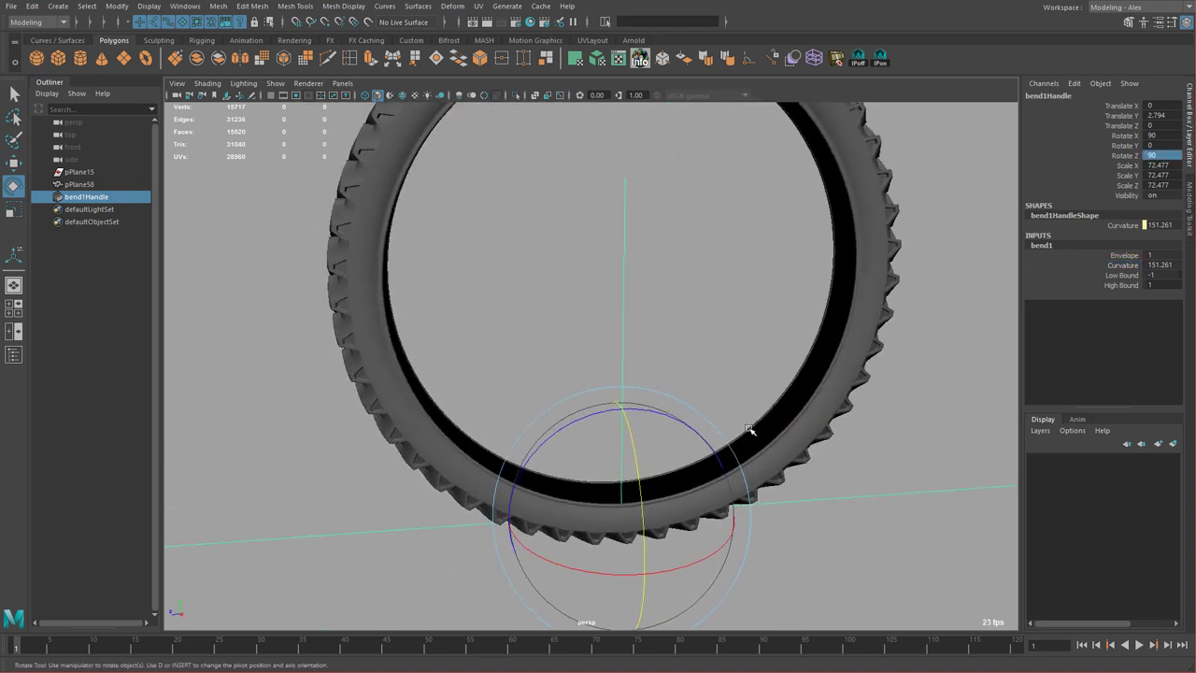
pyautogui.keyDown('alt'); pyautogui.moveTo(786, 399); pyautogui.dragTo(686, 358, button='right'); pyautogui.keyUp('alt')
pyautogui.keyDown('alt'); pyautogui.moveTo(646, 299); pyautogui.dragTo(661, 331, button='middle'); pyautogui.keyUp('alt')
pyautogui.press('r')
pyautogui.moveTo(857, 417); pyautogui.dragTo(784, 396, button='middle')
pyautogui.hotkey('ctrl', 'z')
# Raise the Bend deformer's Curvature to 180 to close the strip towards a full circle.
pyautogui.click(1045, 247)
pyautogui.click(1123, 266)
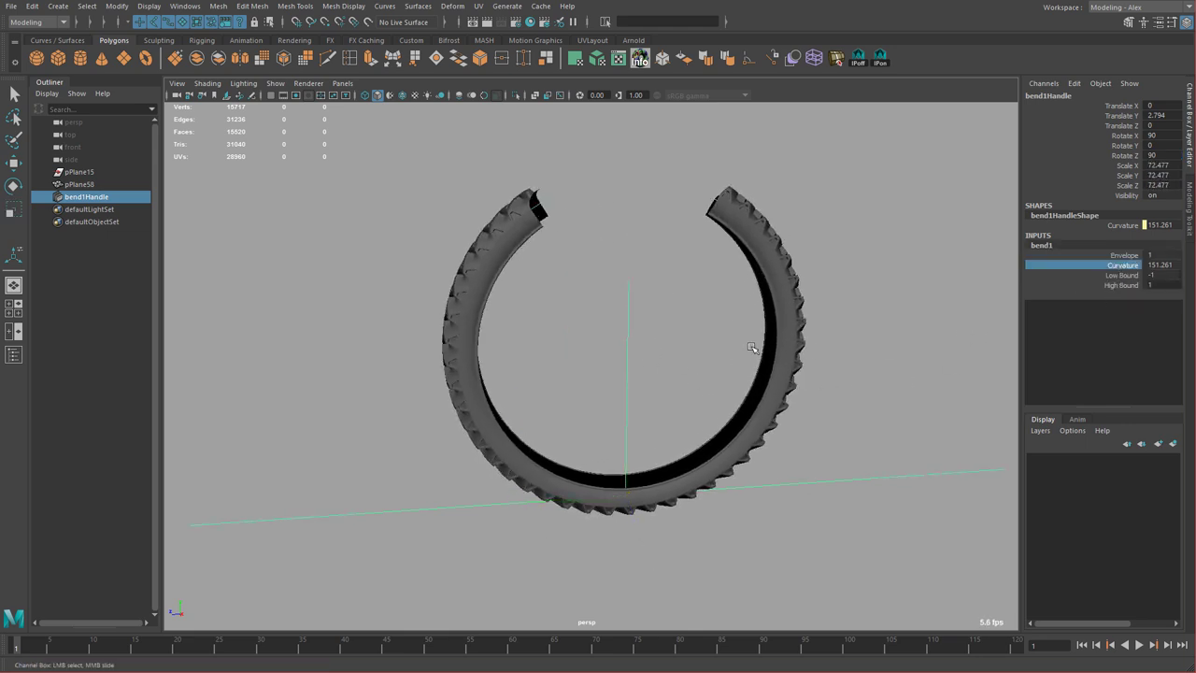
pyautogui.moveTo(751, 347); pyautogui.dragTo(790, 360, button='middle')
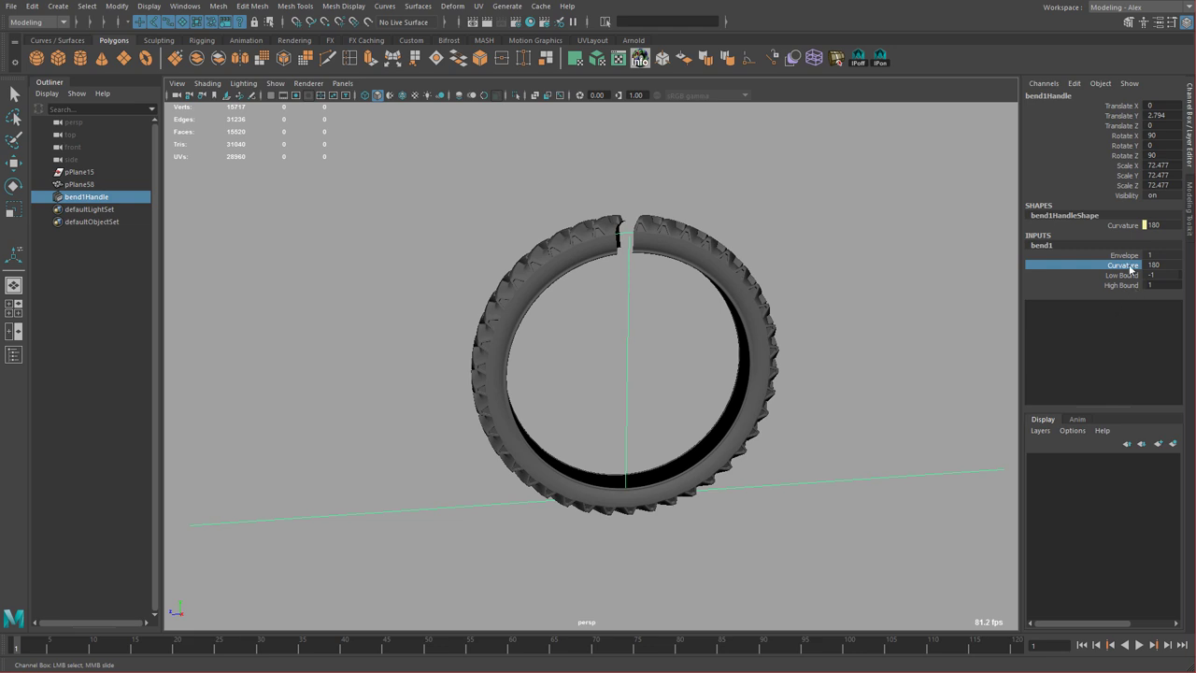
# Scale the bent strip uniformly to about 1.382 until its ends overlap and the ring has no gap.
pyautogui.keyDown('alt'); pyautogui.moveTo(814, 289); pyautogui.dragTo(811, 334, button='middle'); pyautogui.keyUp('alt')
pyautogui.keyDown('alt'); pyautogui.moveTo(811, 334); pyautogui.dragTo(840, 365, button='right'); pyautogui.keyUp('alt')
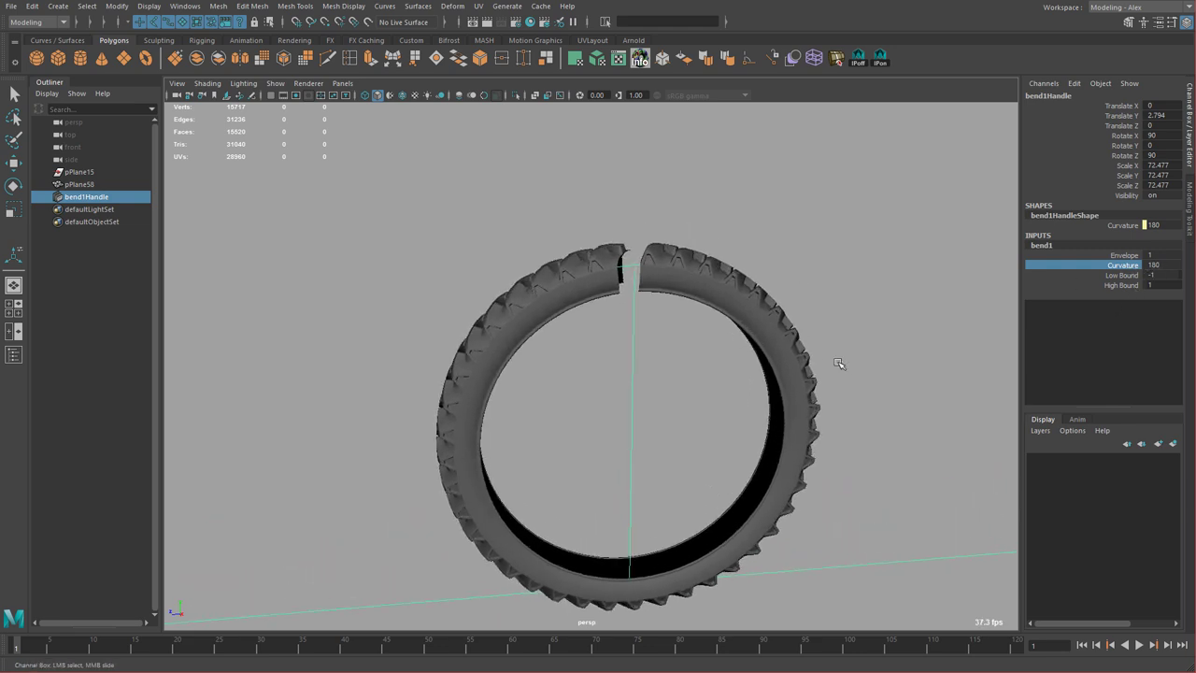
pyautogui.keyDown('alt'); pyautogui.moveTo(841, 366); pyautogui.dragTo(768, 332); pyautogui.keyUp('alt')
pyautogui.click(768, 332)
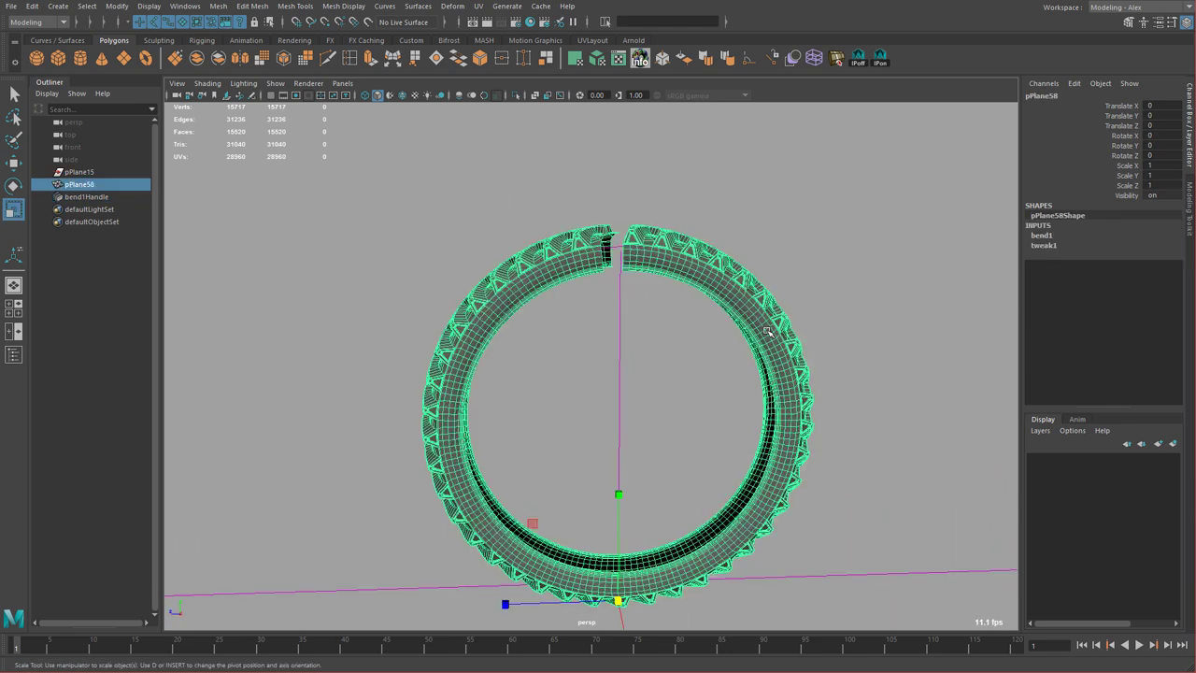
pyautogui.keyDown('alt'); pyautogui.moveTo(615, 374); pyautogui.dragTo(675, 381); pyautogui.keyUp('alt')
pyautogui.moveTo(526, 372); pyautogui.dragTo(661, 399, button='middle')
pyautogui.keyDown('alt'); pyautogui.moveTo(760, 415); pyautogui.dragTo(752, 382); pyautogui.keyUp('alt')
pyautogui.keyDown('alt'); pyautogui.moveTo(752, 382); pyautogui.dragTo(645, 368, button='right'); pyautogui.keyUp('alt')
pyautogui.keyDown('alt'); pyautogui.moveTo(645, 368); pyautogui.dragTo(670, 373); pyautogui.keyUp('alt')
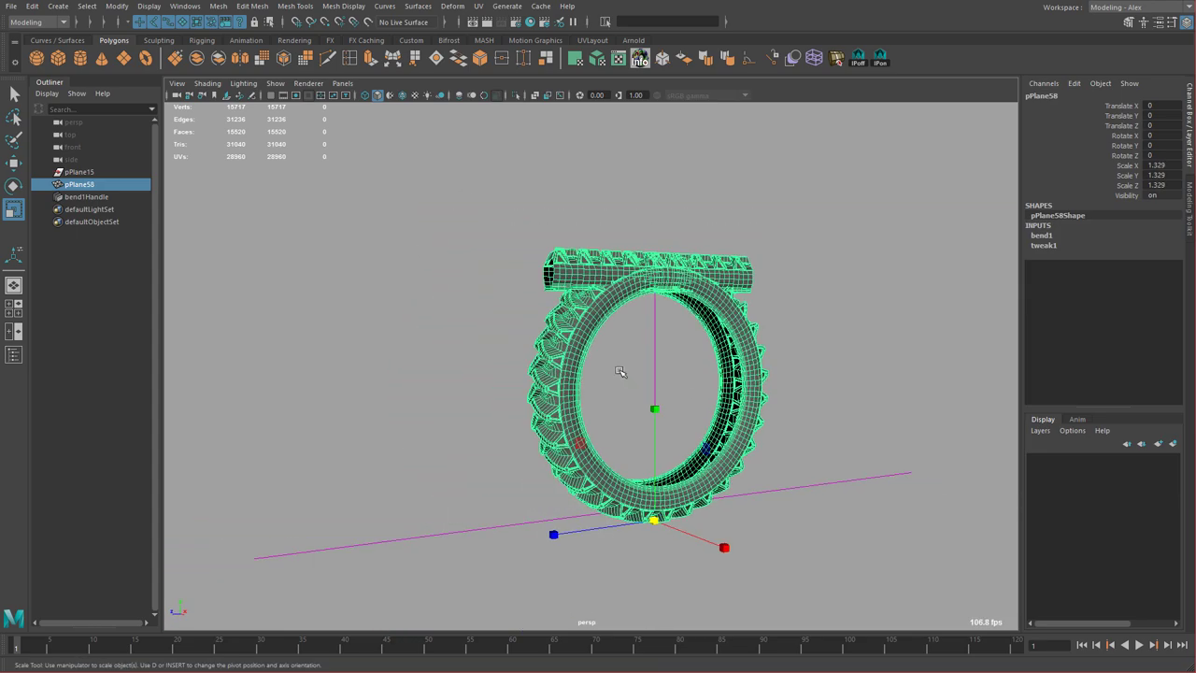
pyautogui.moveTo(611, 373)
pyautogui.mouseDown(button='middle')
pyautogui.moveTo(634, 372)
pyautogui.moveTo(623, 372)
pyautogui.mouseUp(button='middle')
pyautogui.keyDown('alt'); pyautogui.moveTo(724, 385); pyautogui.dragTo(683, 382); pyautogui.keyUp('alt')
pyautogui.keyDown('alt'); pyautogui.moveTo(684, 383); pyautogui.dragTo(702, 390, button='right'); pyautogui.keyUp('alt')
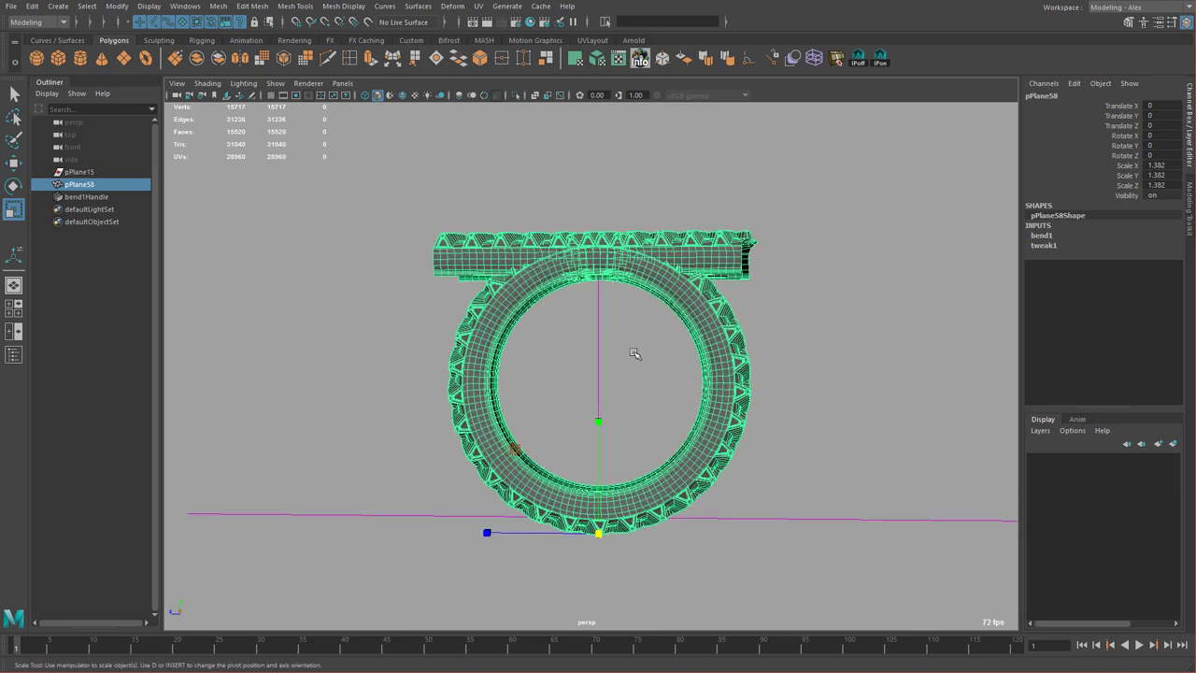
# In the side view, group the bent strip and centre the group's pivot.
pyautogui.press('space')
pyautogui.press('space')
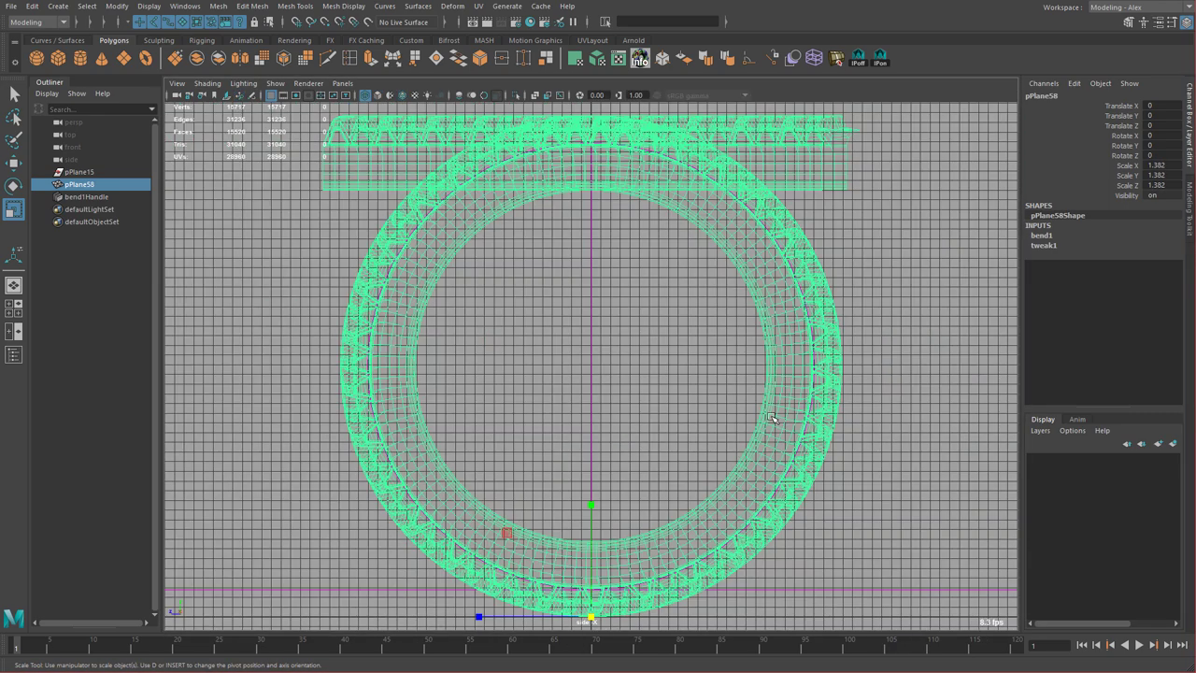
pyautogui.scroll(2, 771, 419)
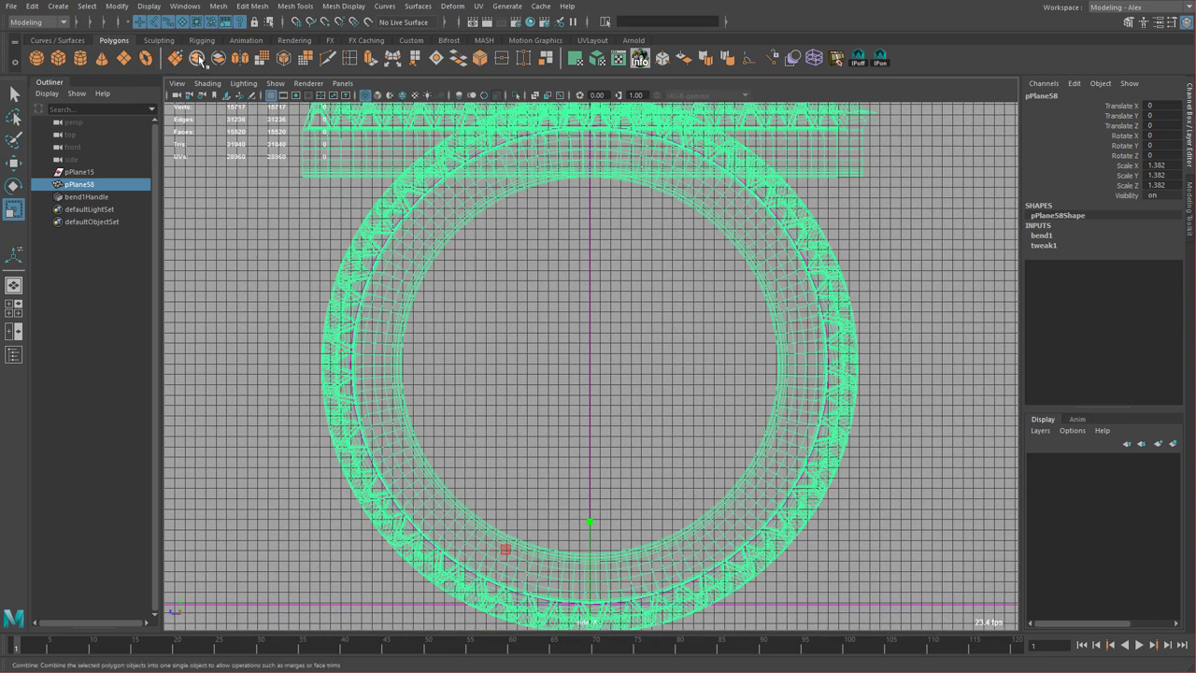
pyautogui.keyDown('alt'); pyautogui.moveTo(643, 330); pyautogui.dragTo(528, 293, button='right'); pyautogui.keyUp('alt')
pyautogui.moveTo(553, 312); pyautogui.dragTo(611, 324)
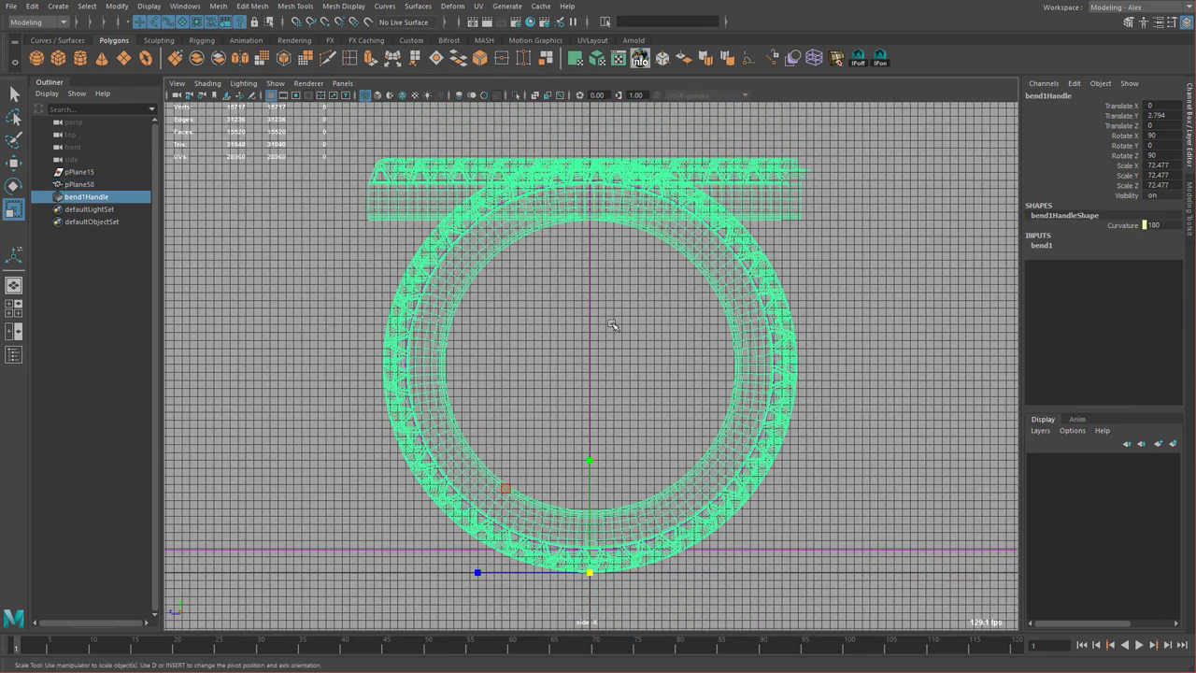
pyautogui.press('w')
pyautogui.scroll(-2, 673, 382)
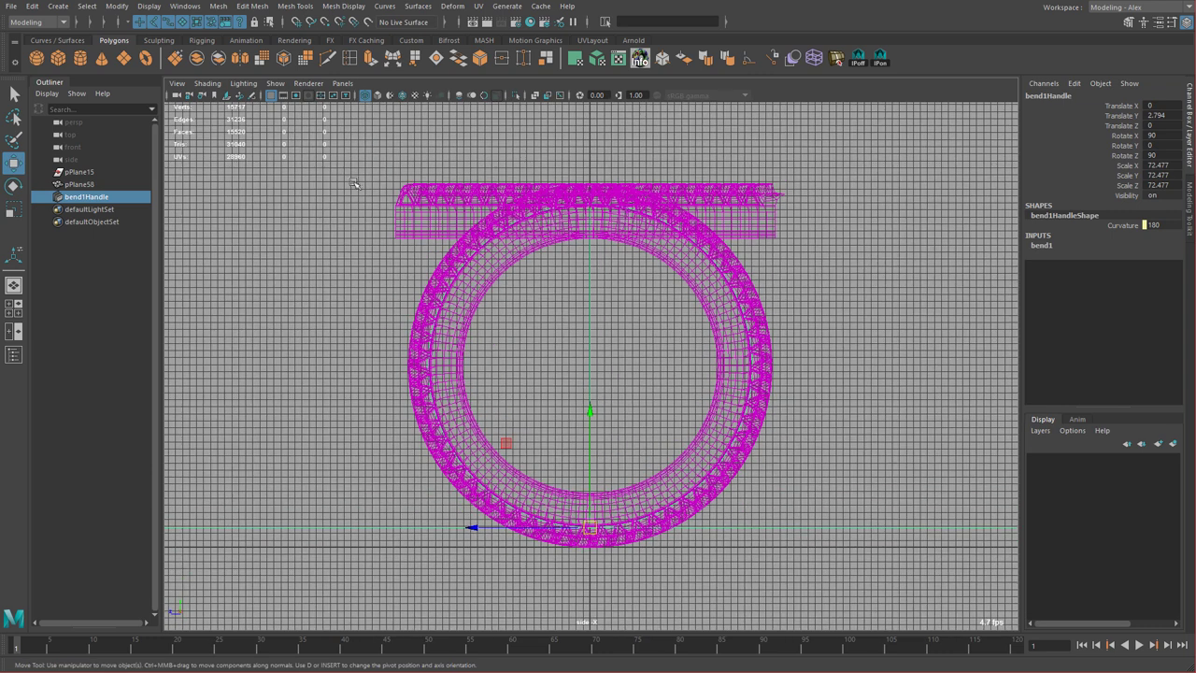
pyautogui.click(614, 190)
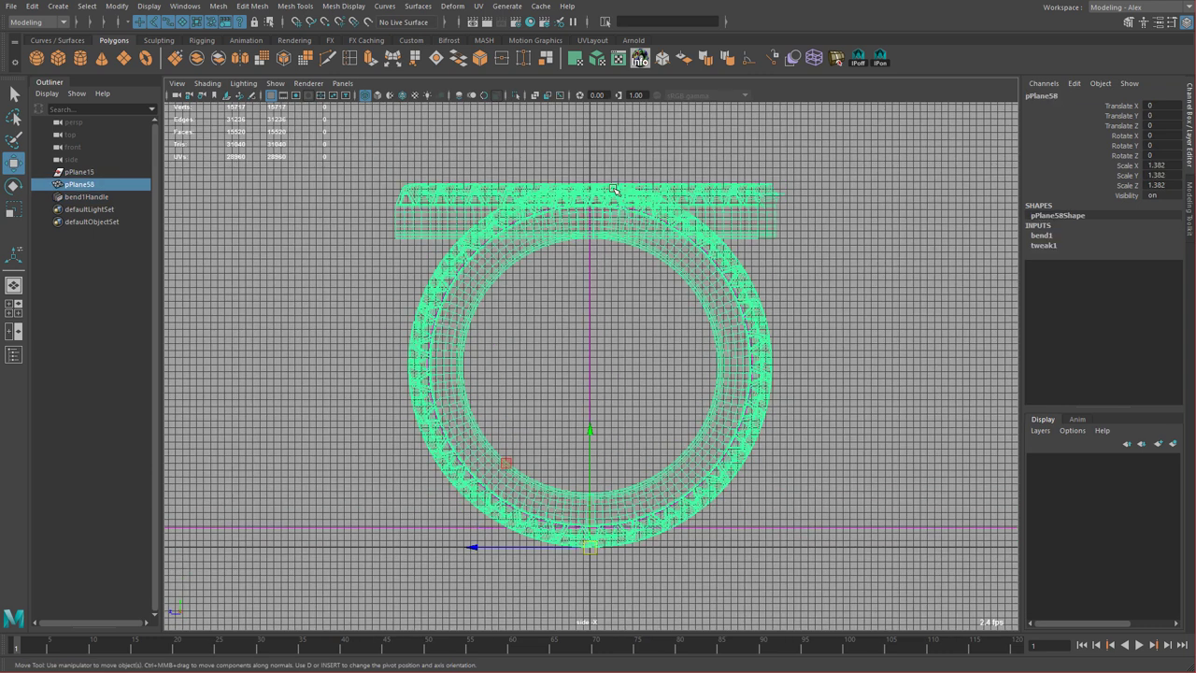
pyautogui.hotkey('ctrl', 'g')
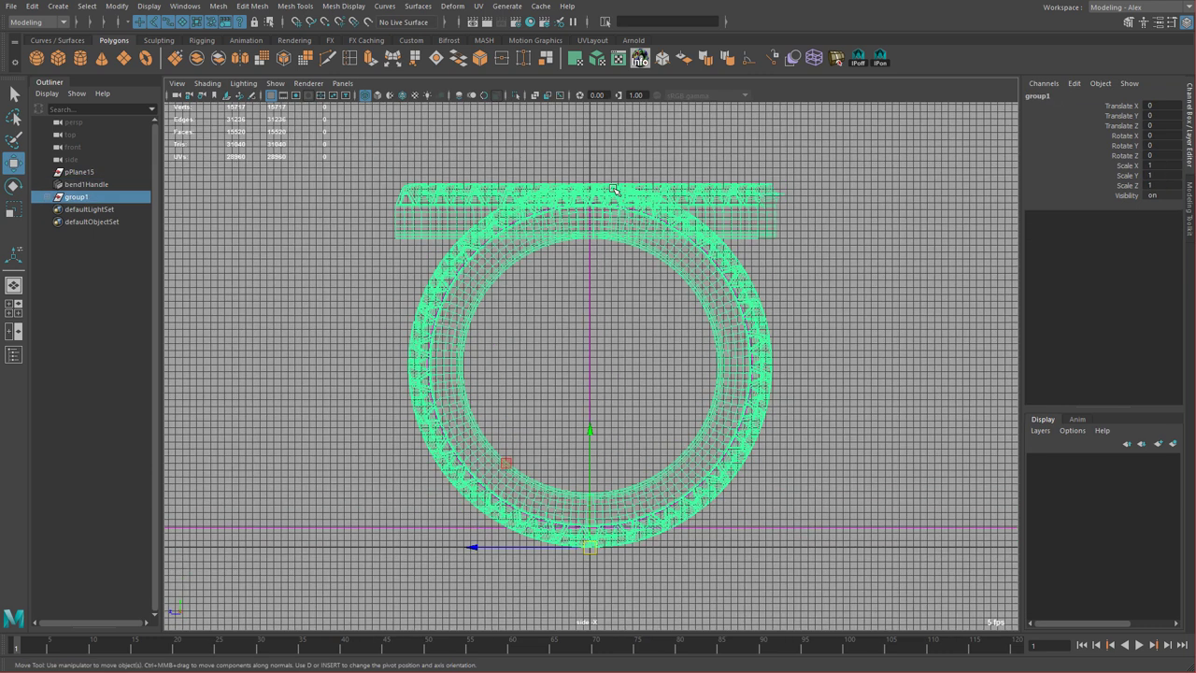
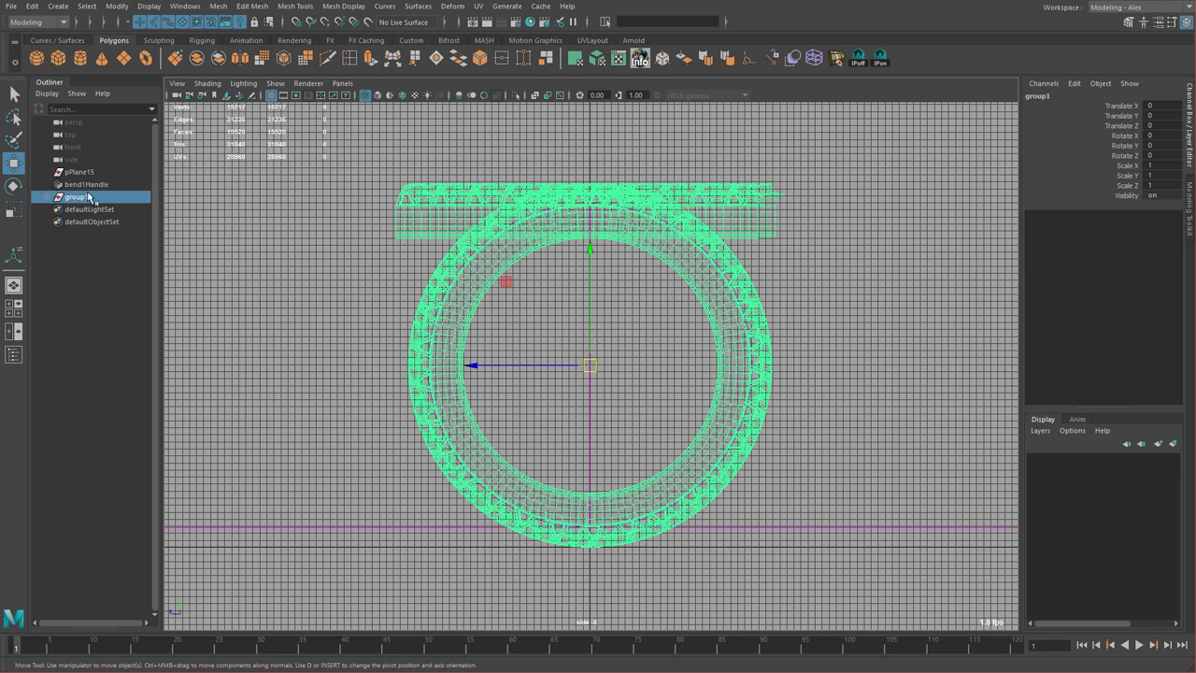
# Reduce the strip's uniform scale to about 1.28 within its group.
pyautogui.click(456, 265)
pyautogui.press('r')
pyautogui.moveTo(664, 366); pyautogui.dragTo(636, 357, button='middle')
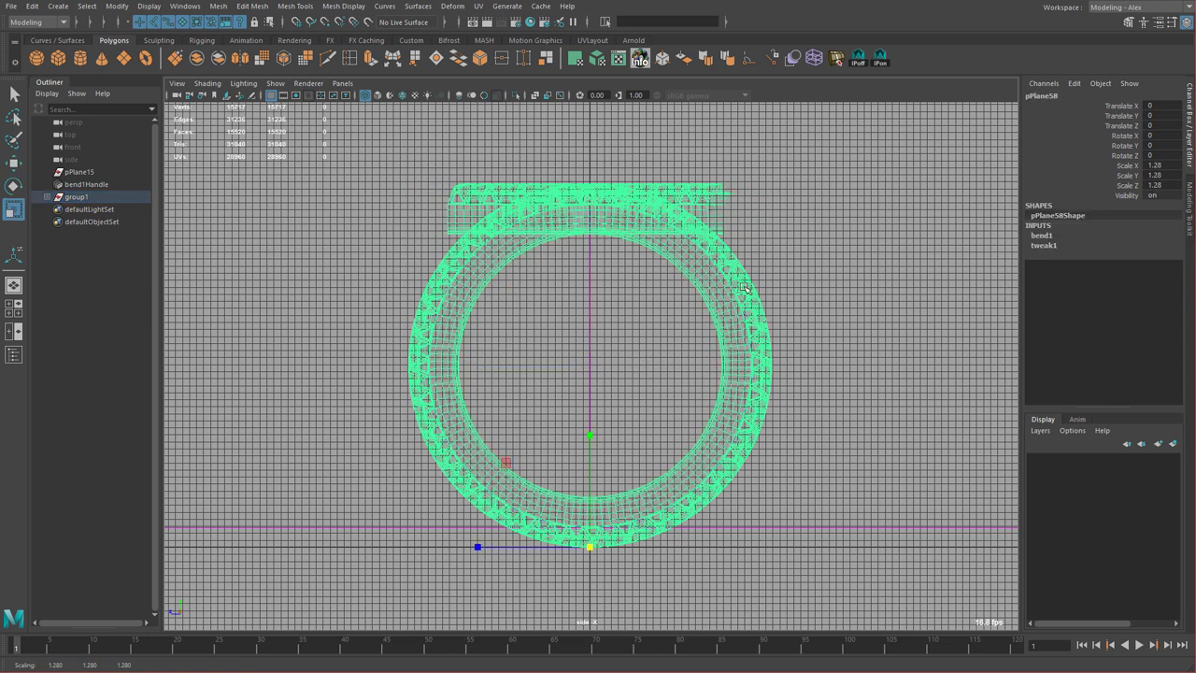
# Parent the Bend deformer handle under the strip's group.
pyautogui.click(76, 197)
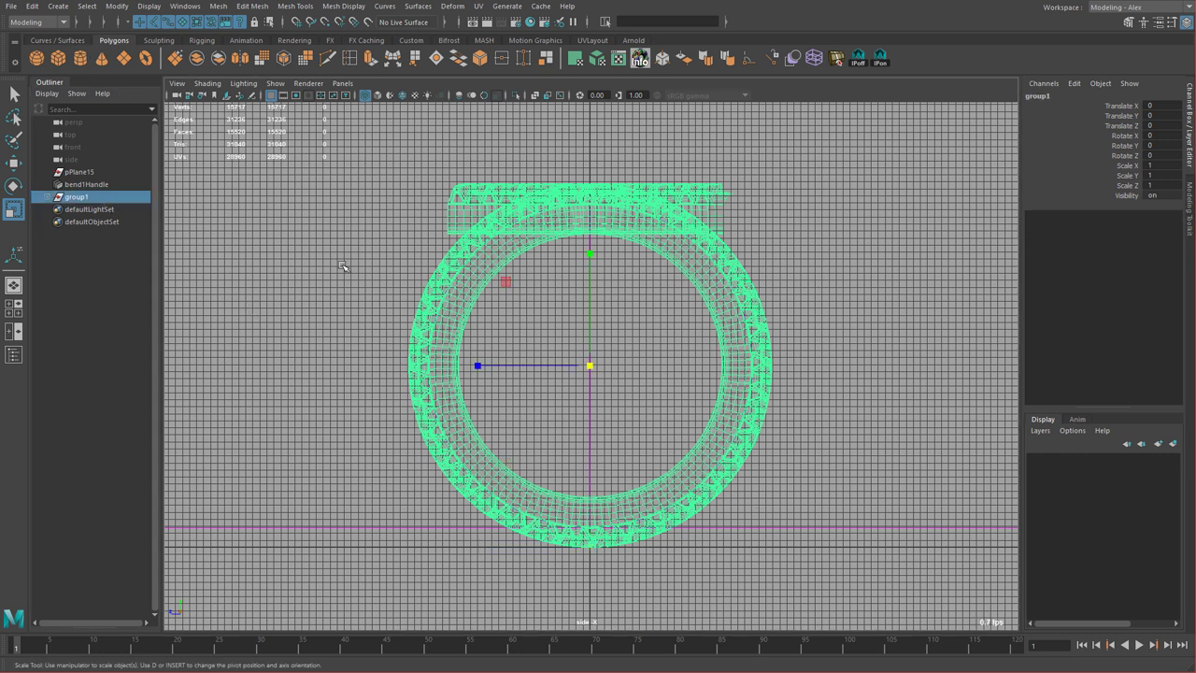
pyautogui.click(88, 184)
pyautogui.moveTo(86, 197); pyautogui.dragTo(86, 199, button='middle')
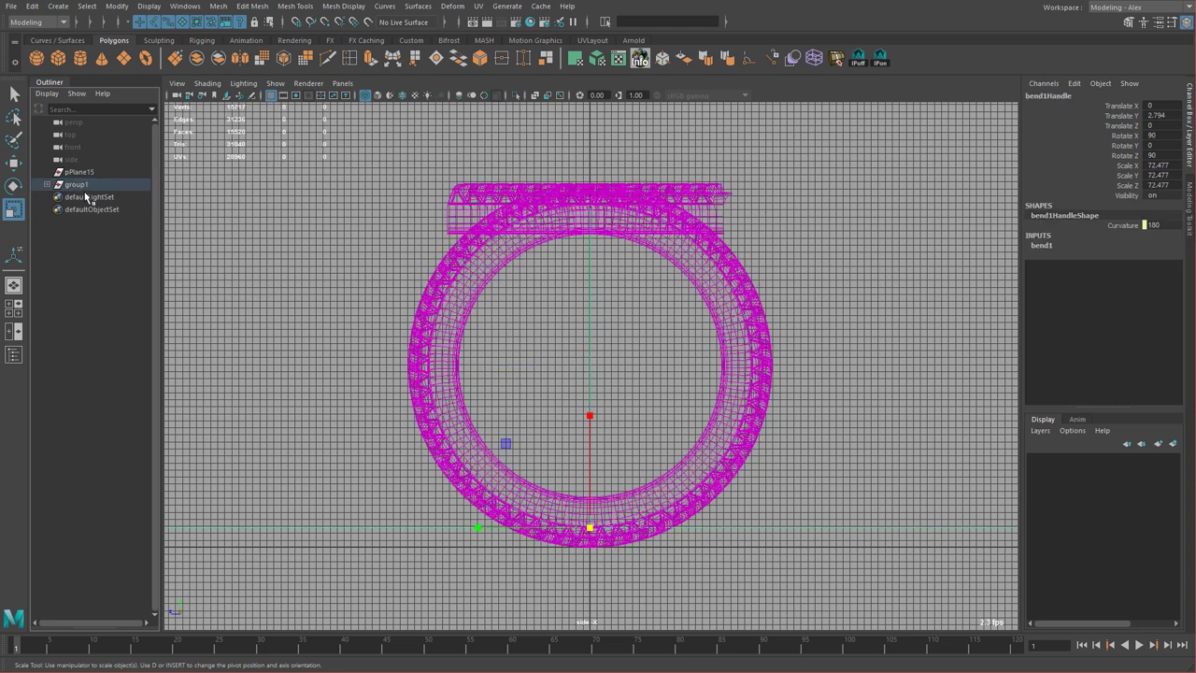
# Move the tire group down to Translate Y -25.865, snapping its centre to the grid origin.
pyautogui.click(86, 188)
pyautogui.press('w')
pyautogui.keyDown('alt'); pyautogui.moveTo(640, 413); pyautogui.dragTo(663, 361, button='middle'); pyautogui.keyUp('alt')
pyautogui.keyDown('shift'); pyautogui.moveTo(661, 375); pyautogui.dragTo(646, 452, button='middle'); pyautogui.keyUp('shift')
pyautogui.press('x')
pyautogui.moveTo(631, 495); pyautogui.dragTo(614, 493, button='middle')
pyautogui.keyDown('alt'); pyautogui.moveTo(665, 459); pyautogui.dragTo(610, 359, button='middle'); pyautogui.keyUp('alt')
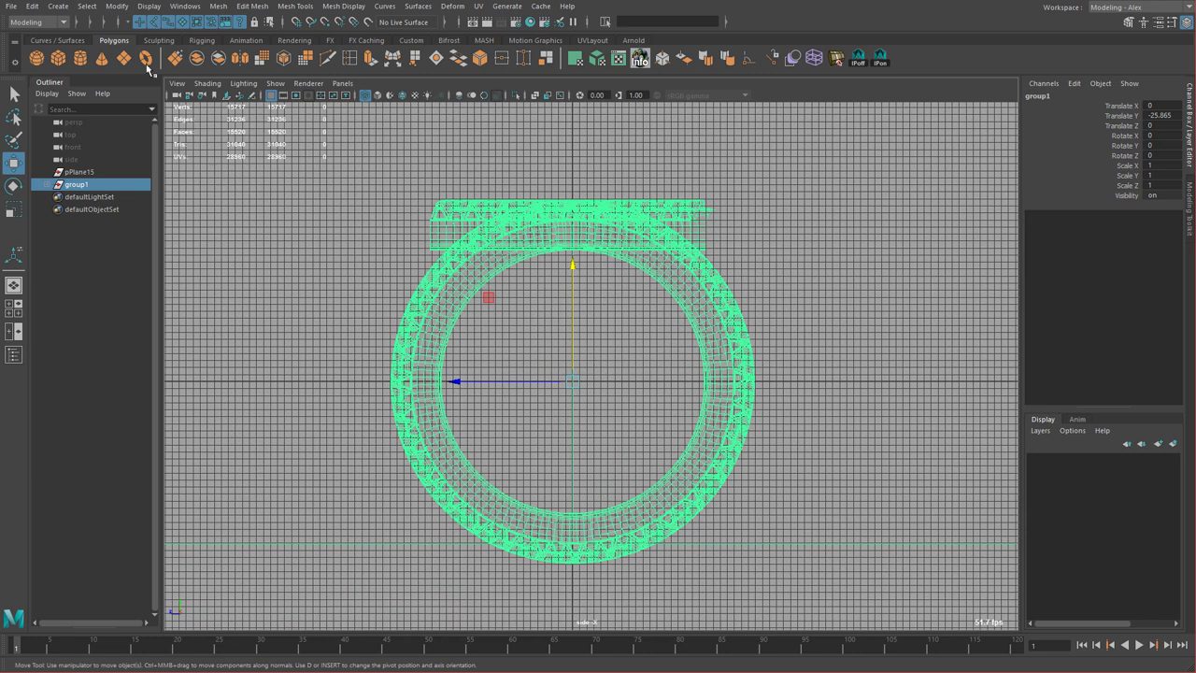
# Create a polygon cylinder at the origin and set its Rotate Z to 90.
pyautogui.click(83, 60)
pyautogui.press('e')
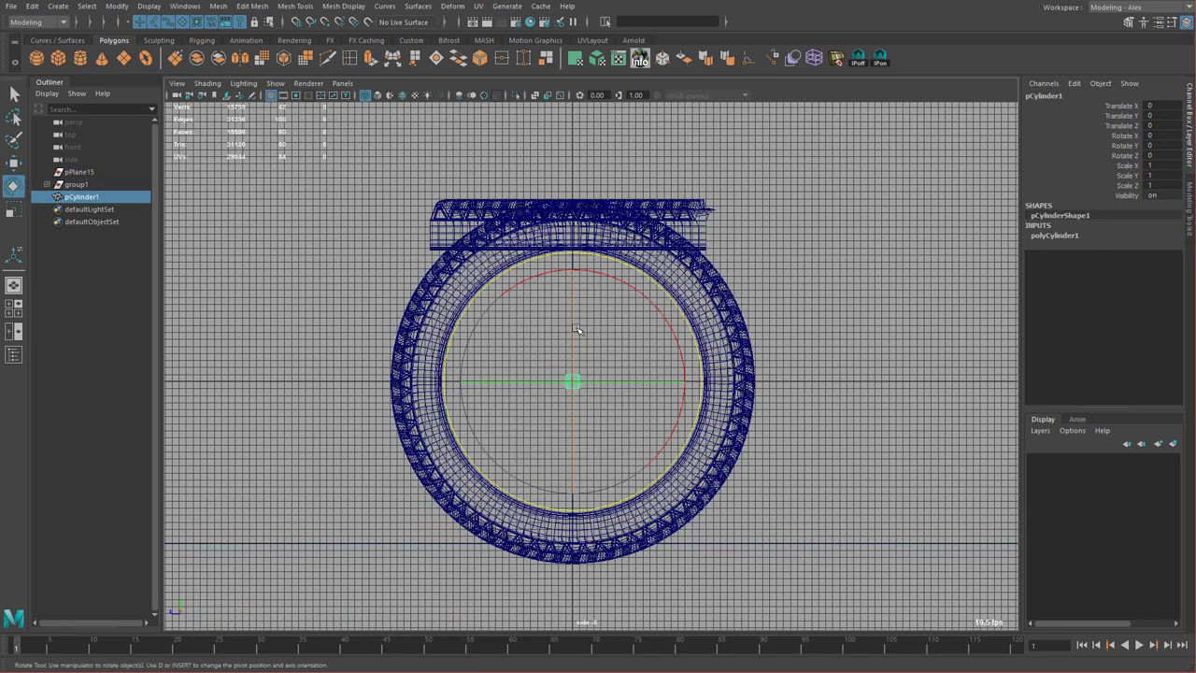
pyautogui.moveTo(572, 325); pyautogui.dragTo(567, 415)
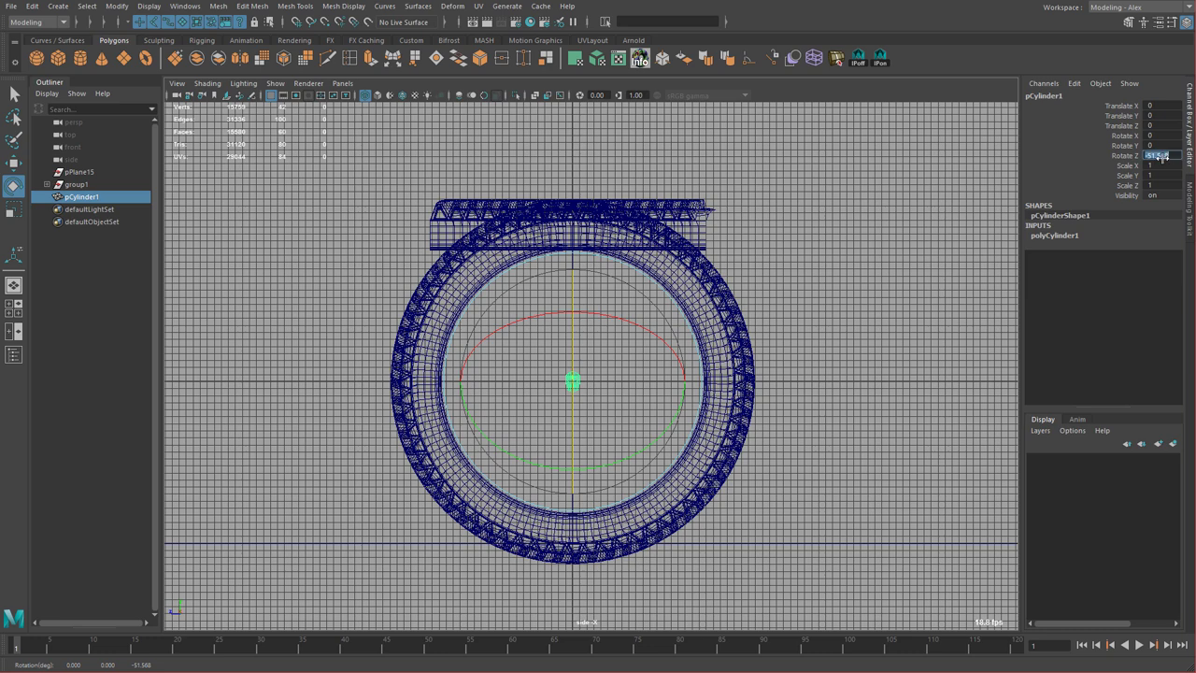
pyautogui.write('90')
pyautogui.press('Return')
# Scale the cylinder uniformly to about 18.547 to fit the tire's inner opening, and hide the side view's grid.
pyautogui.scroll(3, 555, 304)
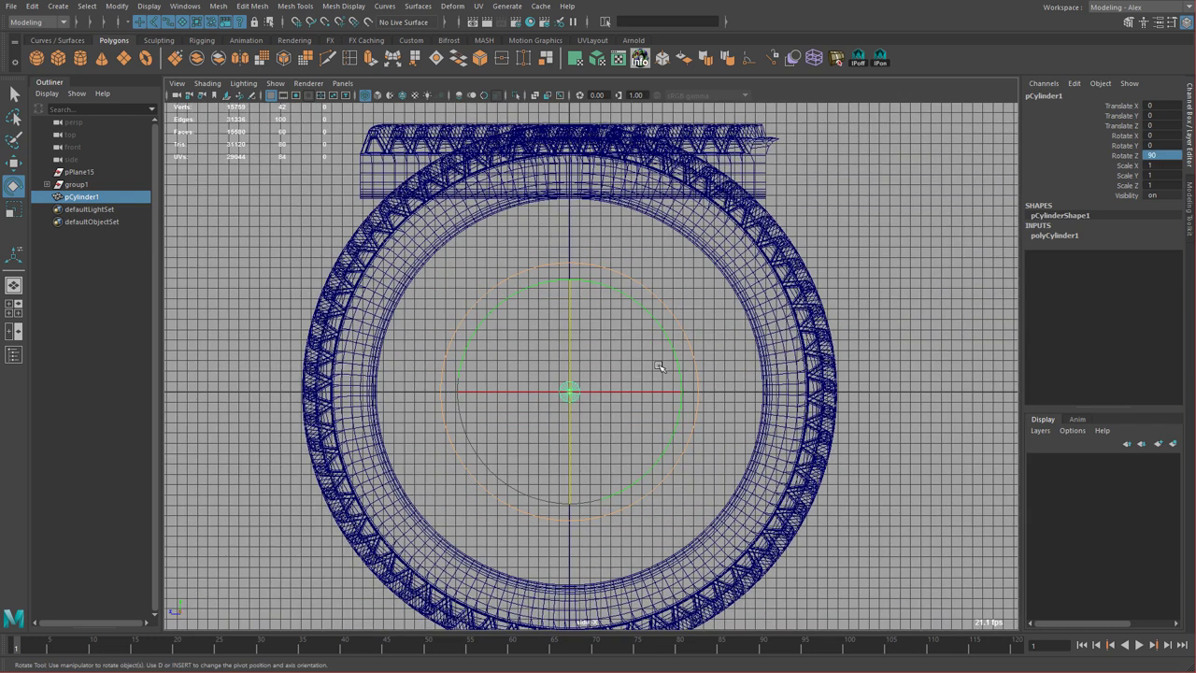
pyautogui.press('r')
pyautogui.moveTo(569, 393); pyautogui.dragTo(642, 368)
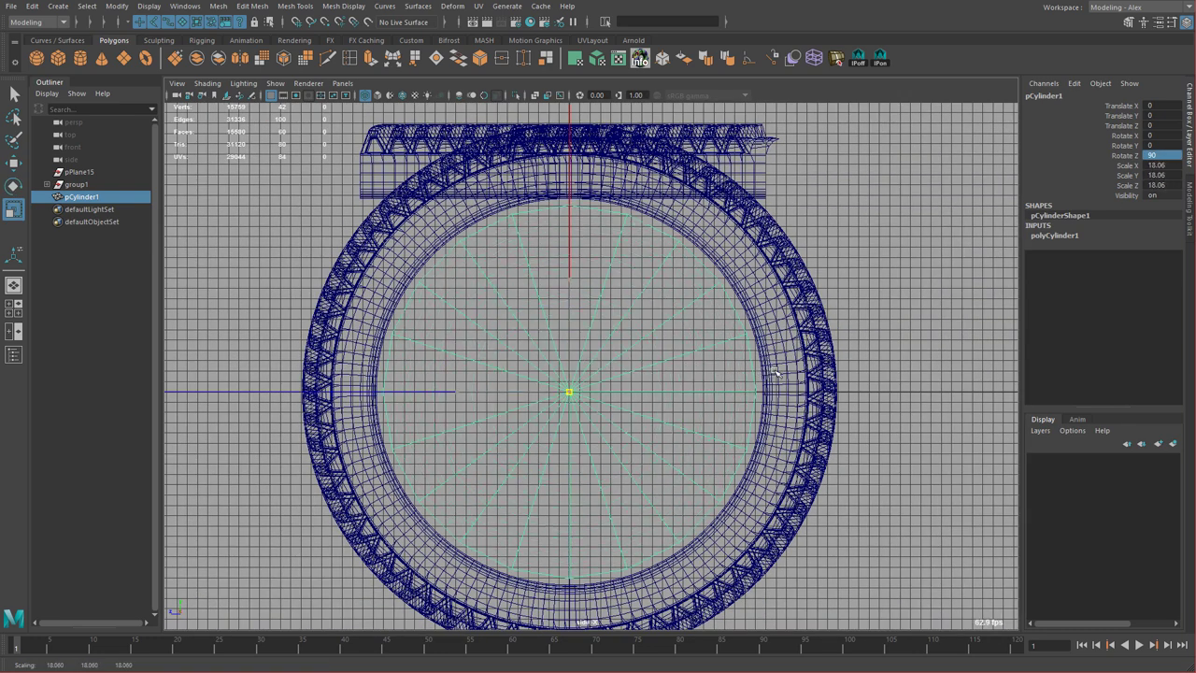
pyautogui.click(273, 97)
pyautogui.keyDown('alt'); pyautogui.moveTo(735, 366); pyautogui.dragTo(717, 379, button='middle'); pyautogui.keyUp('alt')
pyautogui.keyDown('alt'); pyautogui.moveTo(717, 379); pyautogui.dragTo(947, 386, button='right'); pyautogui.keyUp('alt')
pyautogui.keyDown('alt'); pyautogui.moveTo(933, 339); pyautogui.dragTo(948, 283, button='middle'); pyautogui.keyUp('alt')
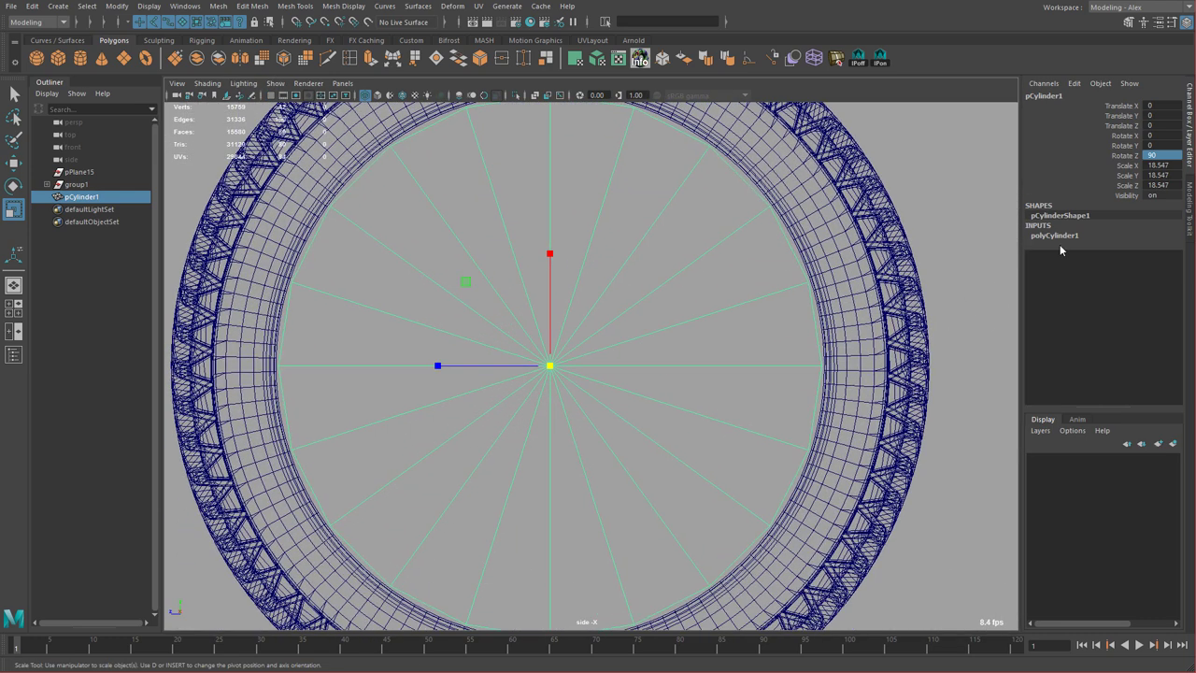
# Set the cylinder's Subdivisions Axis to 64.
pyautogui.click(1057, 236)
pyautogui.scroll(-1, 991, 317)
pyautogui.doubleClick(1163, 265)
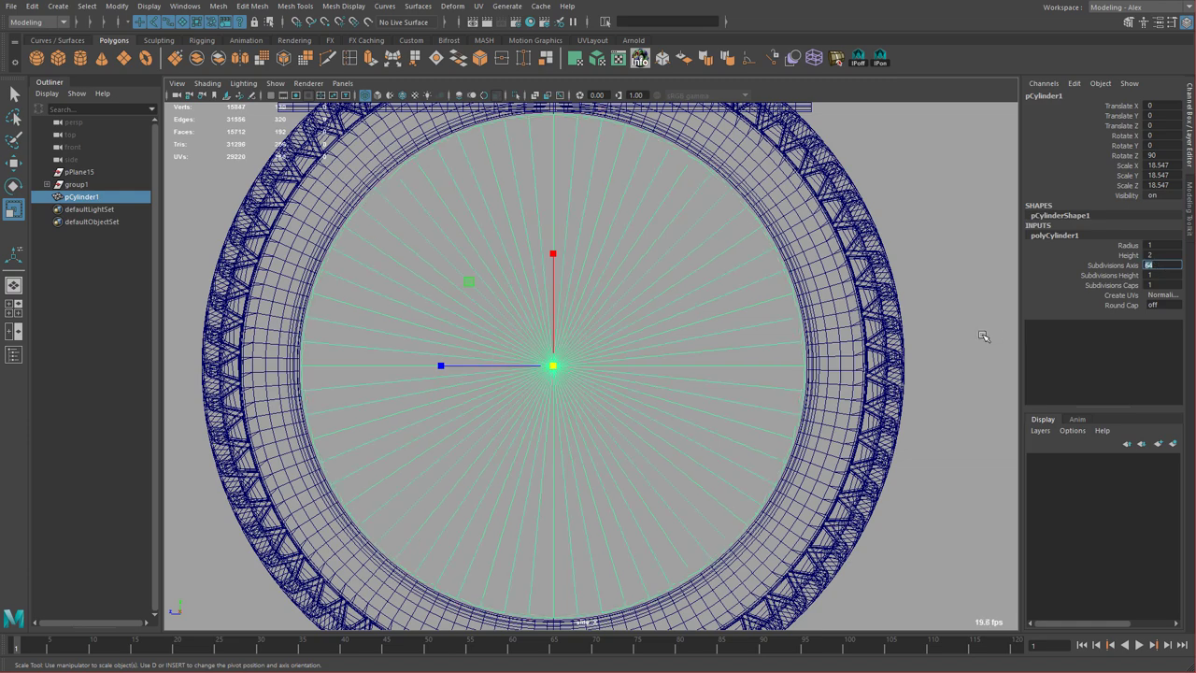
# In the perspective view, show wireframe on shaded and flatten the cylinder to a Scale Y of about 3.066.
pyautogui.keyDown('alt'); pyautogui.moveTo(816, 323); pyautogui.dragTo(731, 320, button='right'); pyautogui.keyUp('alt')
pyautogui.keyDown('alt'); pyautogui.moveTo(732, 321); pyautogui.dragTo(733, 330, button='middle'); pyautogui.keyUp('alt')
pyautogui.press('space')
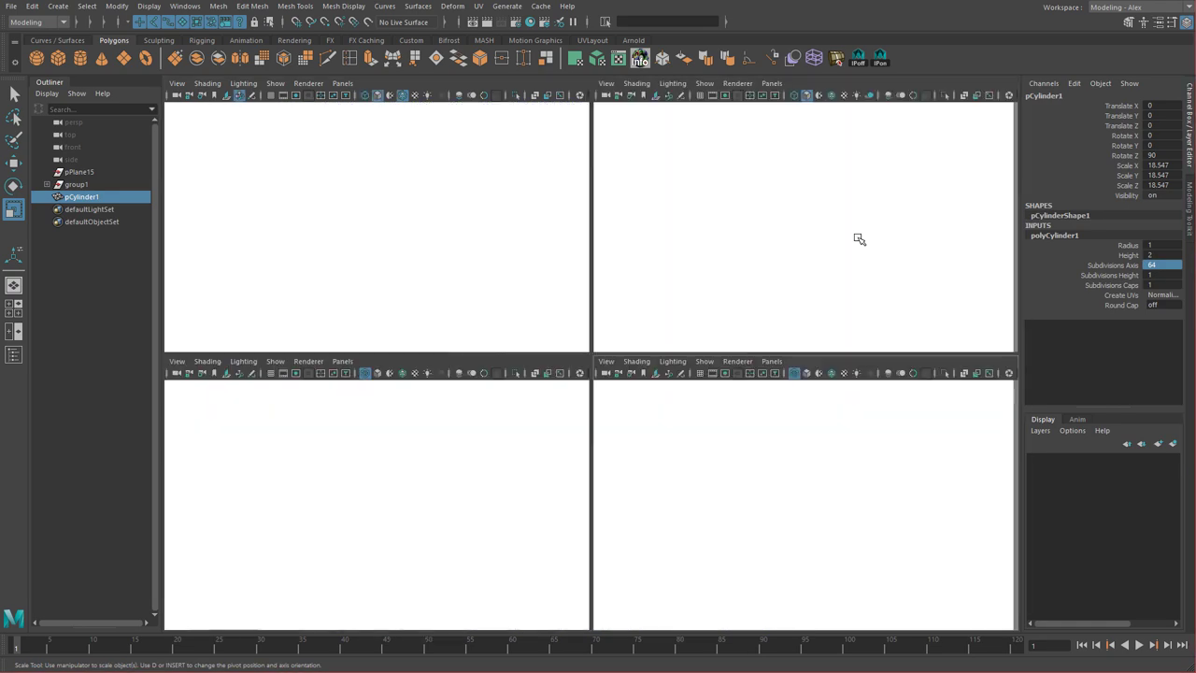
pyautogui.press('space')
pyautogui.keyDown('alt'); pyautogui.moveTo(752, 355); pyautogui.dragTo(728, 348); pyautogui.keyUp('alt')
pyautogui.keyDown('alt'); pyautogui.moveTo(728, 348); pyautogui.dragTo(710, 229, button='middle'); pyautogui.keyUp('alt')
pyautogui.keyDown('alt'); pyautogui.moveTo(710, 229); pyautogui.dragTo(785, 229, button='right'); pyautogui.keyUp('alt')
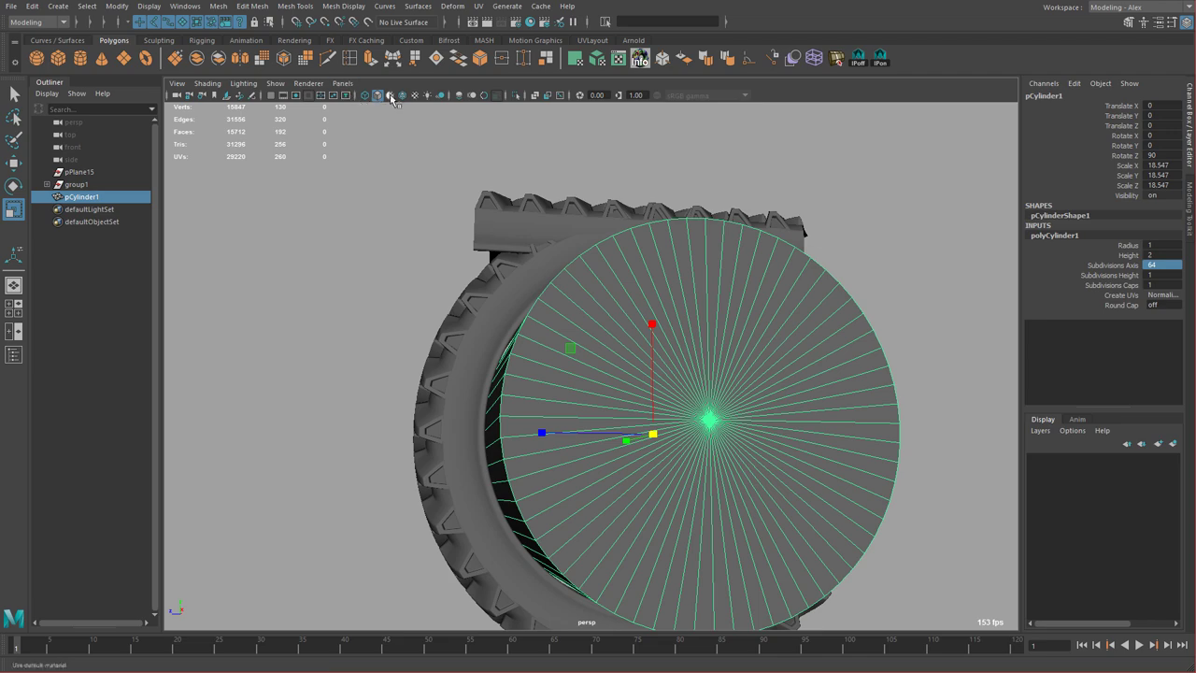
pyautogui.click(402, 97)
pyautogui.keyDown('alt'); pyautogui.moveTo(603, 336); pyautogui.dragTo(623, 355); pyautogui.keyUp('alt')
pyautogui.keyDown('alt'); pyautogui.moveTo(622, 355); pyautogui.dragTo(622, 281, button='middle'); pyautogui.keyUp('alt')
pyautogui.keyDown('alt'); pyautogui.moveTo(622, 281); pyautogui.dragTo(628, 287); pyautogui.keyUp('alt')
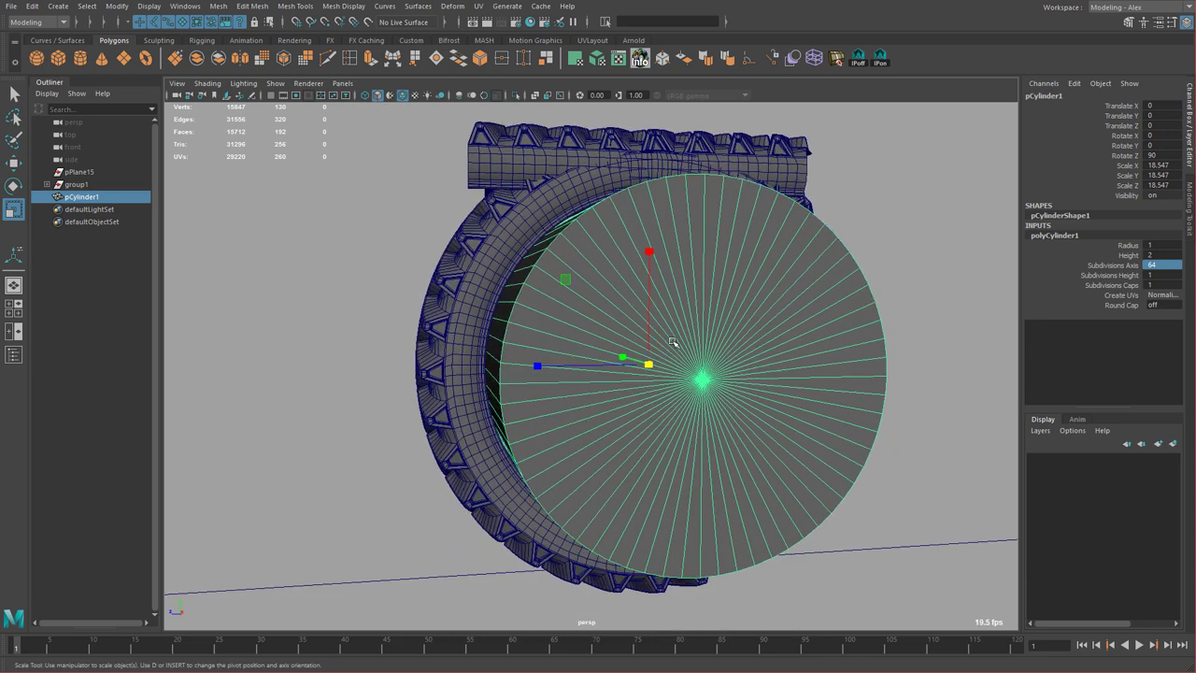
pyautogui.keyDown('alt'); pyautogui.moveTo(672, 343); pyautogui.dragTo(713, 283); pyautogui.keyUp('alt')
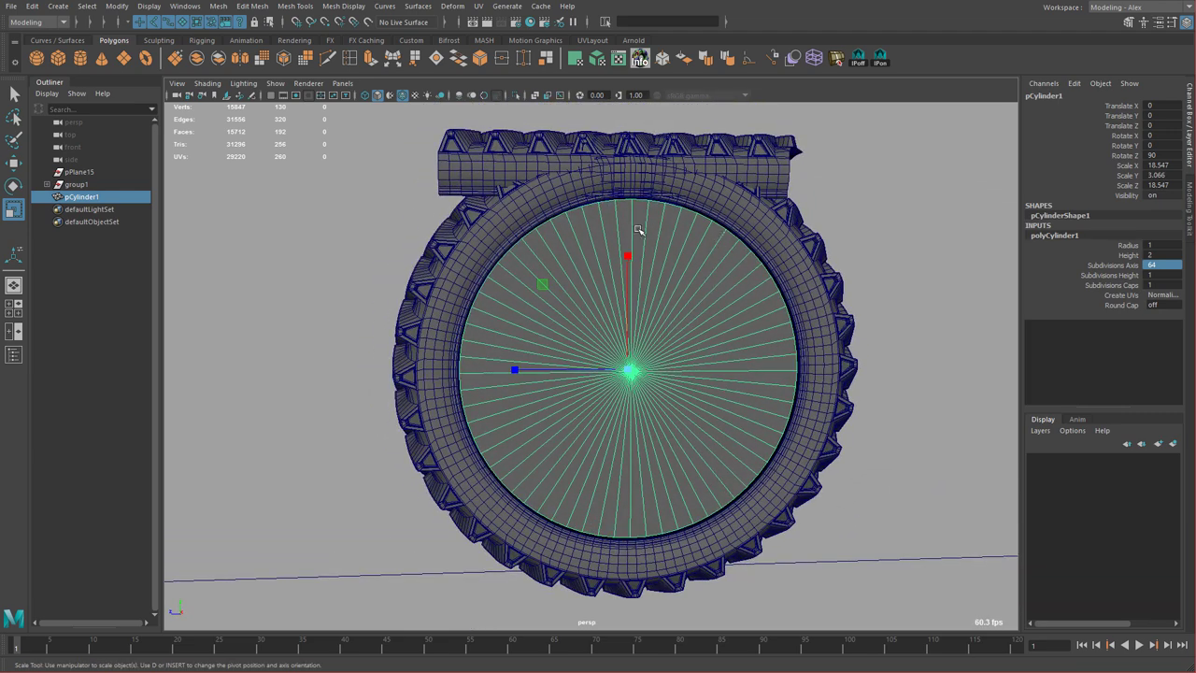
# Scale the tire strip uniformly to about 1.374 so its inner edge meets the cylinder.
pyautogui.keyDown('alt'); pyautogui.moveTo(710, 288); pyautogui.dragTo(717, 221); pyautogui.keyUp('alt')
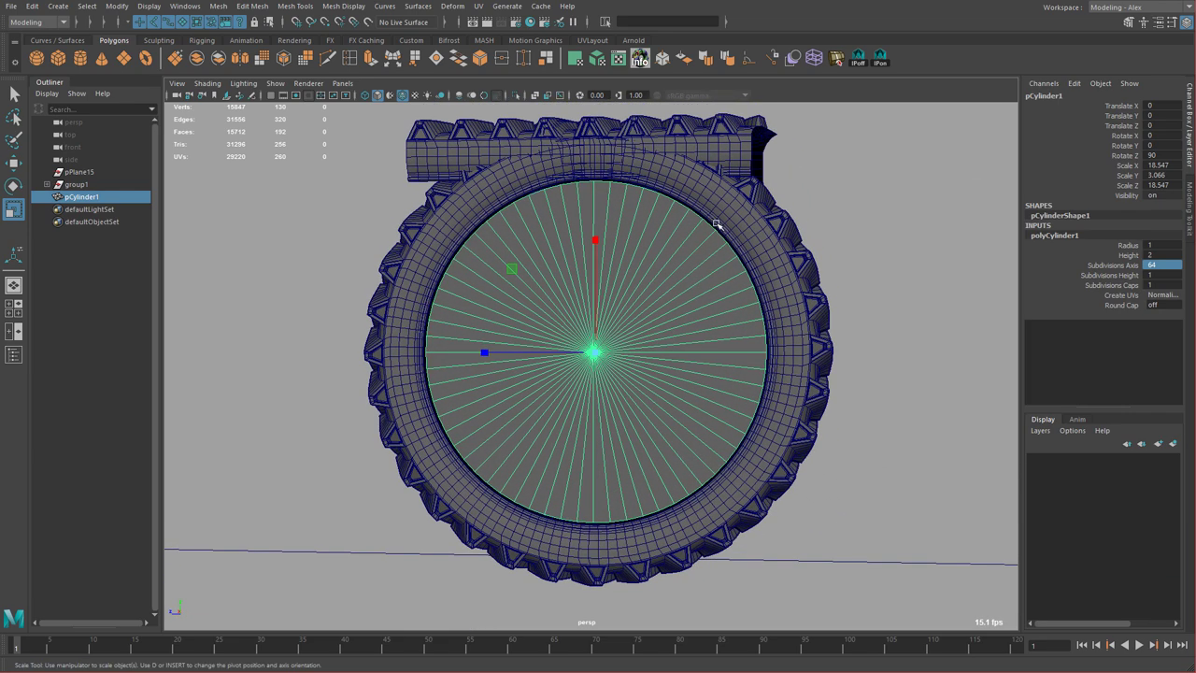
pyautogui.click(720, 221)
pyautogui.keyDown('alt'); pyautogui.moveTo(754, 278); pyautogui.dragTo(793, 320, button='middle'); pyautogui.keyUp('alt')
pyautogui.keyDown('alt'); pyautogui.moveTo(793, 321); pyautogui.dragTo(915, 278, button='right'); pyautogui.keyUp('alt')
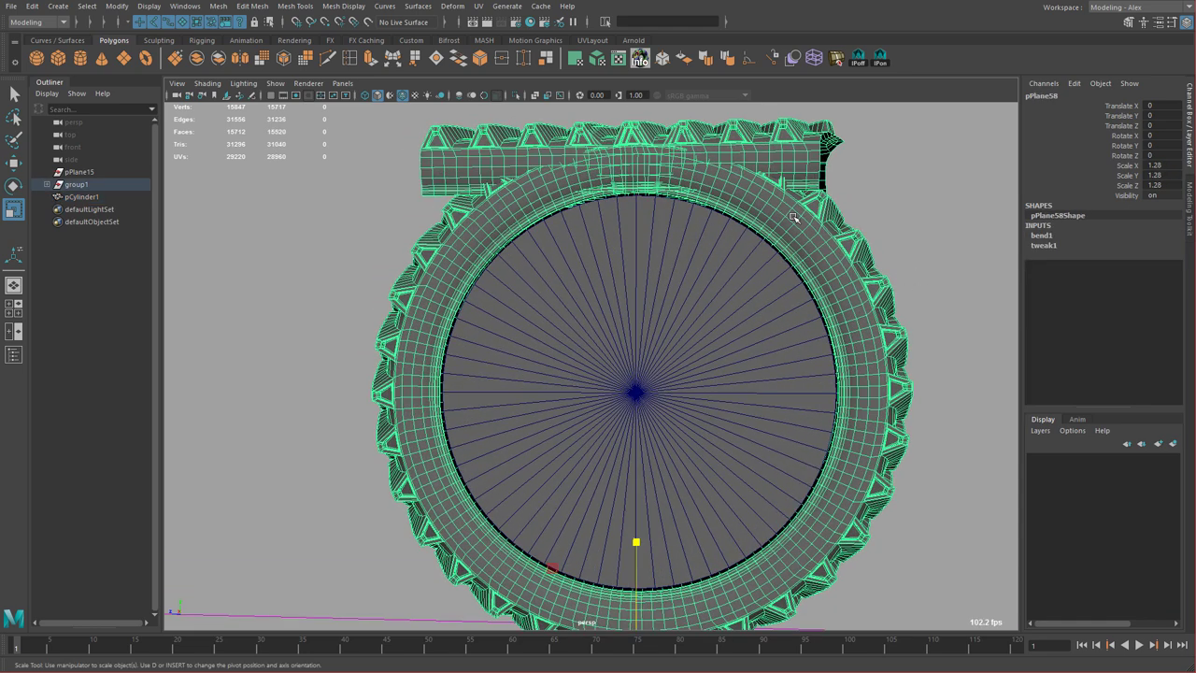
pyautogui.keyDown('alt'); pyautogui.moveTo(783, 222); pyautogui.dragTo(806, 240); pyautogui.keyUp('alt')
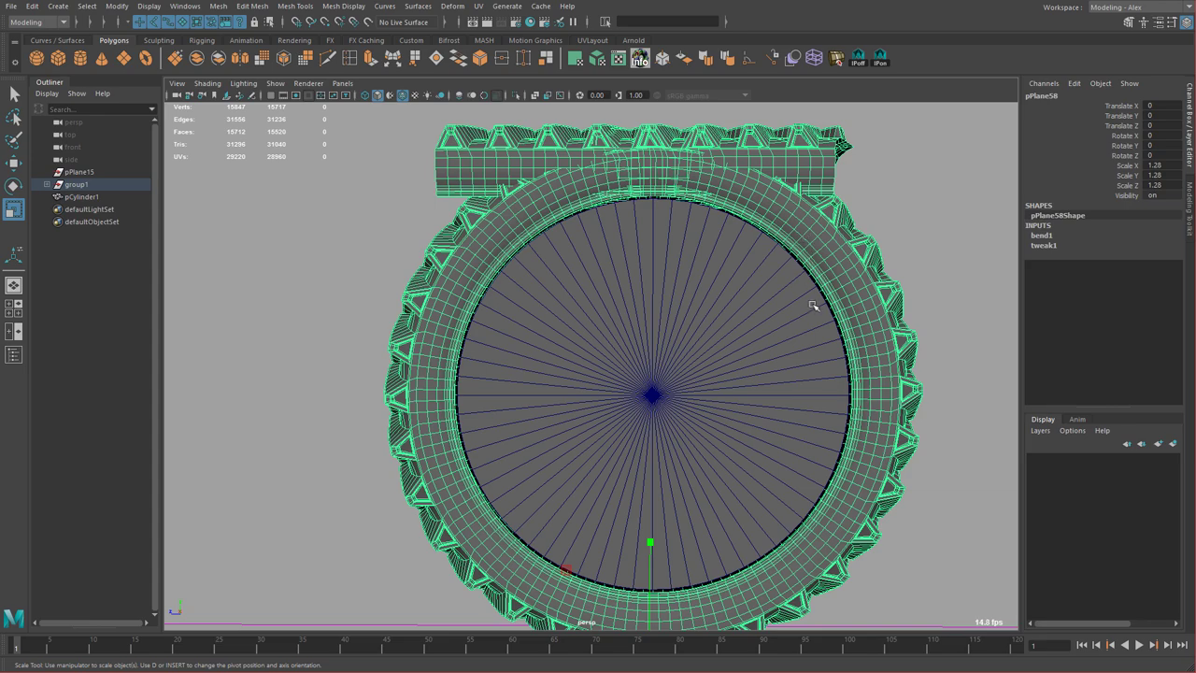
pyautogui.moveTo(813, 306); pyautogui.dragTo(856, 293, button='middle')
pyautogui.keyDown('alt'); pyautogui.moveTo(734, 438); pyautogui.dragTo(748, 341, button='middle'); pyautogui.keyUp('alt')
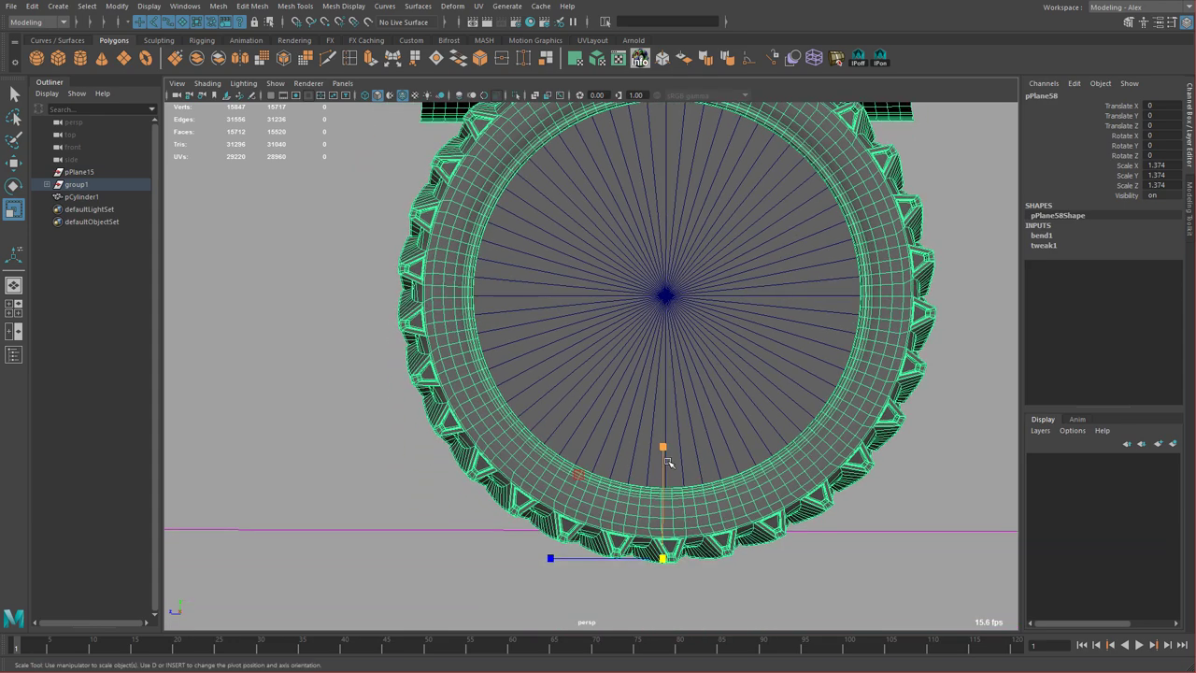
# Reduce only the tire strip's Scale Y to about 1.046 to make its profile shallower.
pyautogui.moveTo(662, 444)
pyautogui.mouseDown()
pyautogui.moveTo(662, 432)
pyautogui.moveTo(663, 475)
pyautogui.moveTo(664, 457)
pyautogui.mouseUp()
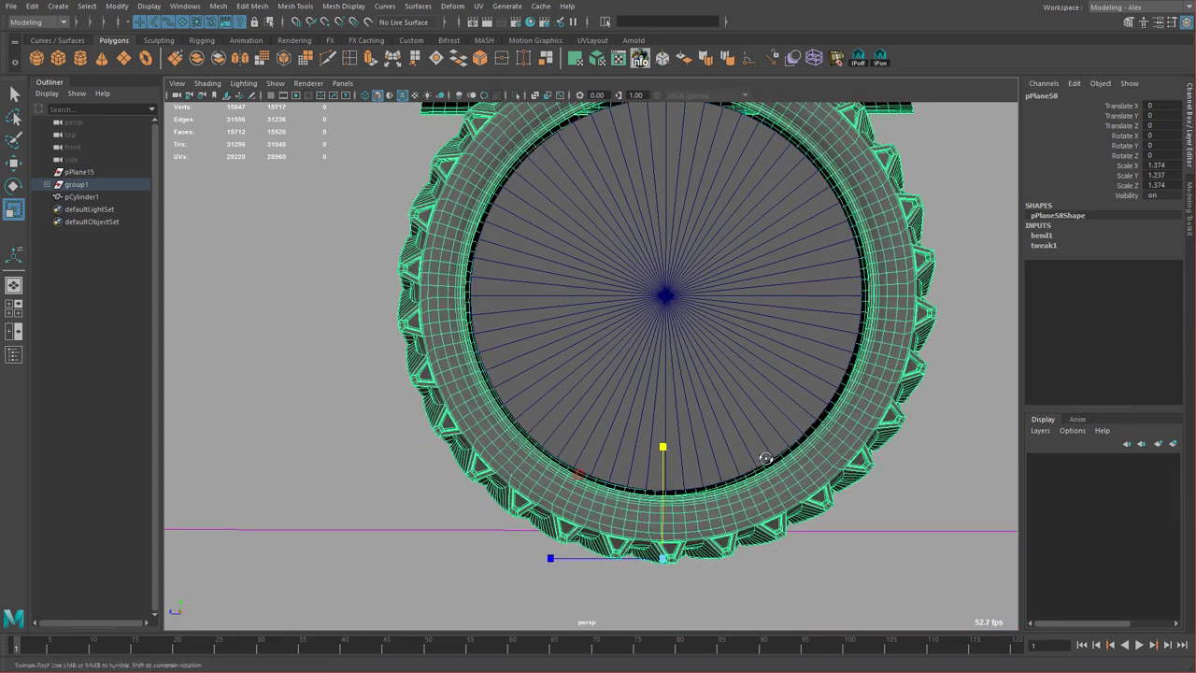
pyautogui.keyDown('alt'); pyautogui.moveTo(766, 458); pyautogui.dragTo(653, 390); pyautogui.keyUp('alt')
pyautogui.keyDown('alt'); pyautogui.moveTo(654, 390); pyautogui.dragTo(742, 489, button='middle'); pyautogui.keyUp('alt')
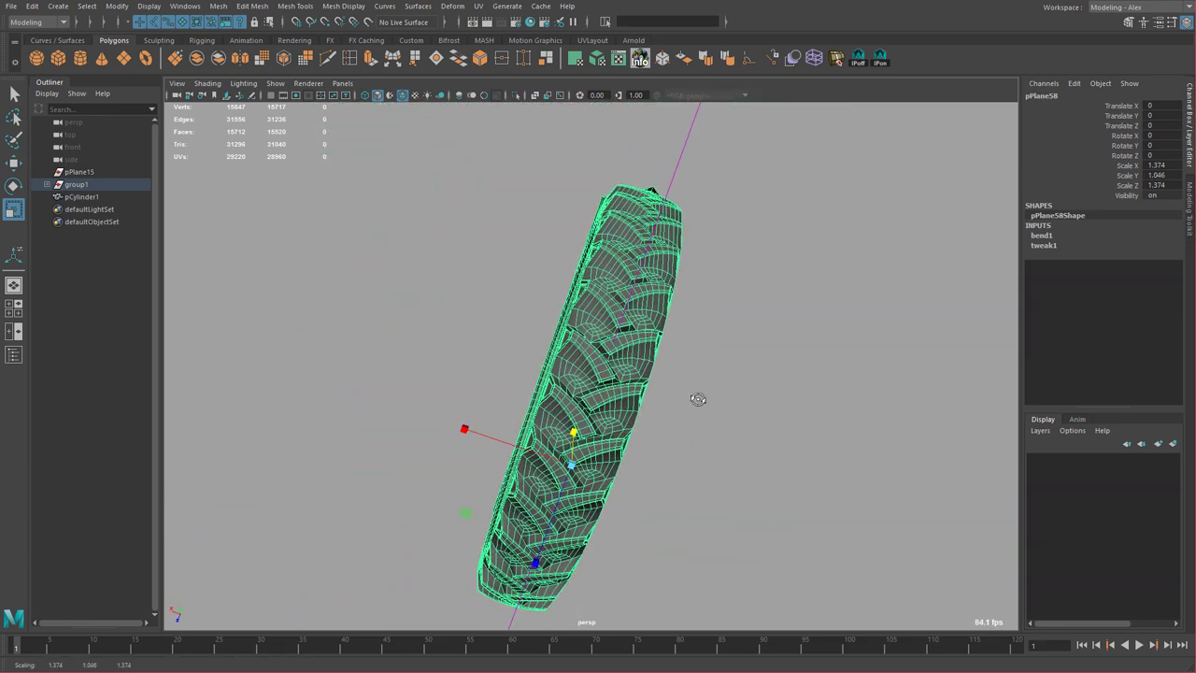
# Increase only the tire strip's Scale Y to about 1.309 so the ring opens up around the cylinder.
pyautogui.keyDown('alt'); pyautogui.moveTo(698, 399); pyautogui.dragTo(775, 420); pyautogui.keyUp('alt')
pyautogui.keyDown('alt'); pyautogui.moveTo(732, 398); pyautogui.dragTo(743, 360, button='middle'); pyautogui.keyUp('alt')
pyautogui.keyDown('alt'); pyautogui.moveTo(742, 359); pyautogui.dragTo(863, 456, button='right'); pyautogui.keyUp('alt')
pyautogui.moveTo(865, 457); pyautogui.dragTo(849, 399, button='middle')
pyautogui.keyDown('alt'); pyautogui.moveTo(712, 382); pyautogui.dragTo(707, 395); pyautogui.keyUp('alt')
pyautogui.keyDown('alt'); pyautogui.moveTo(707, 395); pyautogui.dragTo(727, 436, button='right'); pyautogui.keyUp('alt')
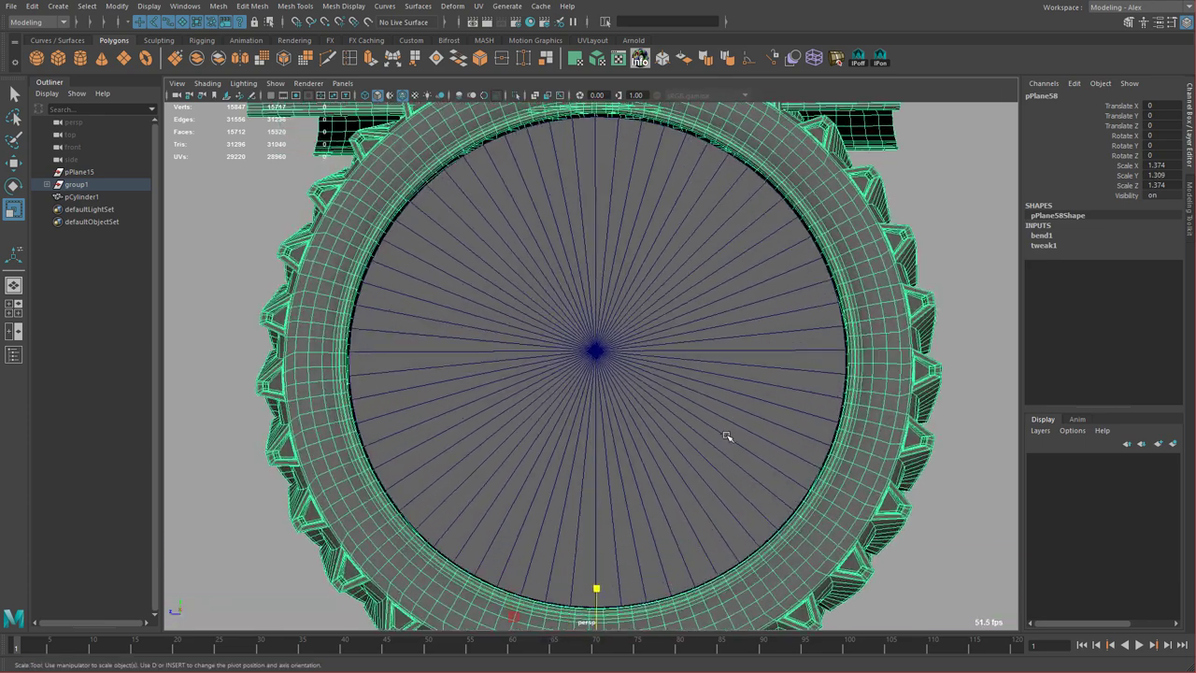
pyautogui.keyDown('alt'); pyautogui.moveTo(751, 435); pyautogui.dragTo(761, 438); pyautogui.keyUp('alt')
# Scale the tire strip uniformly until Scale X and Z are about 1.773, and reduce its Scale Y to about 1.464.
pyautogui.press('r')
pyautogui.moveTo(768, 442); pyautogui.dragTo(958, 337, button='middle')
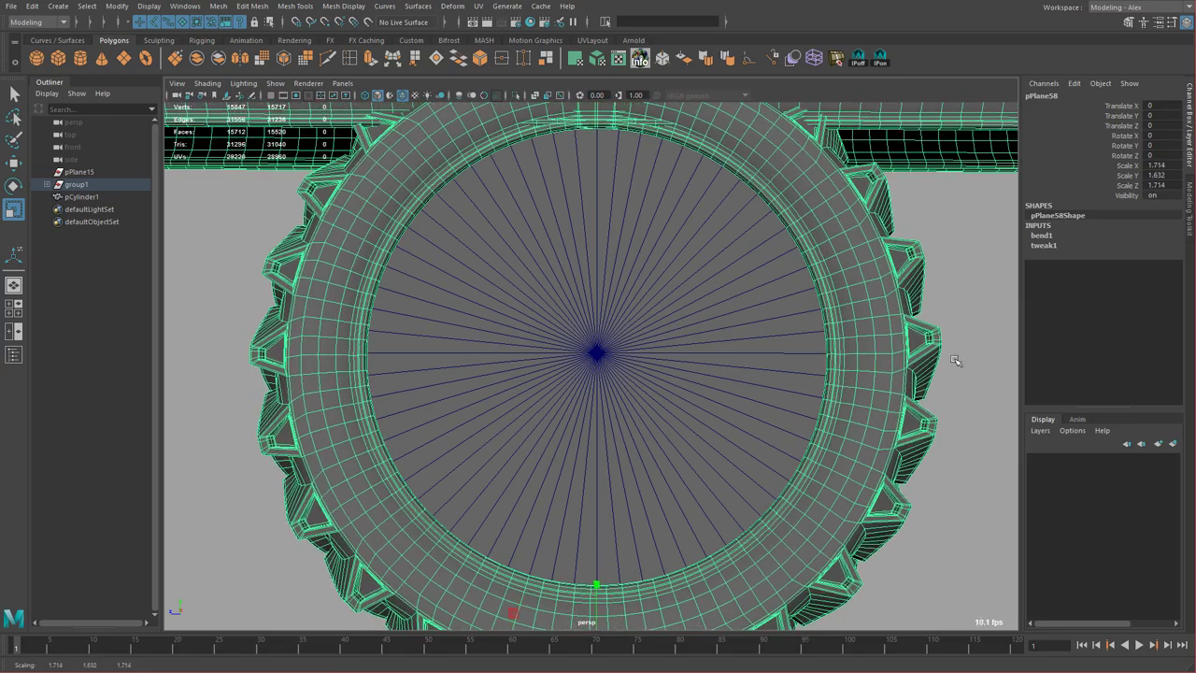
pyautogui.keyDown('alt'); pyautogui.moveTo(957, 361); pyautogui.dragTo(699, 360, button='right'); pyautogui.keyUp('alt')
pyautogui.keyDown('alt'); pyautogui.moveTo(699, 361); pyautogui.dragTo(596, 374); pyautogui.keyUp('alt')
pyautogui.moveTo(644, 376); pyautogui.dragTo(680, 375, button='middle')
pyautogui.keyDown('alt'); pyautogui.moveTo(654, 458); pyautogui.dragTo(588, 466); pyautogui.keyUp('alt')
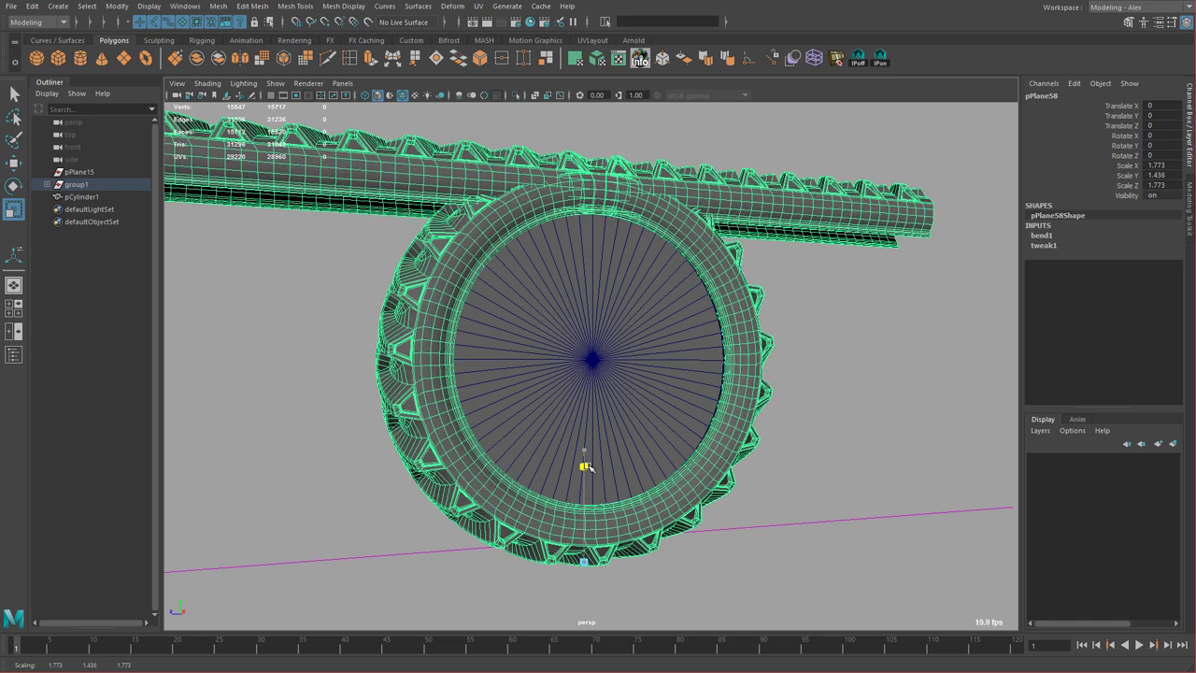
# Set the rim cylinder's Subdivisions Axis to 80.
pyautogui.click(660, 403)
pyautogui.keyDown('alt'); pyautogui.moveTo(640, 389); pyautogui.dragTo(742, 411); pyautogui.keyUp('alt')
pyautogui.click(1055, 235)
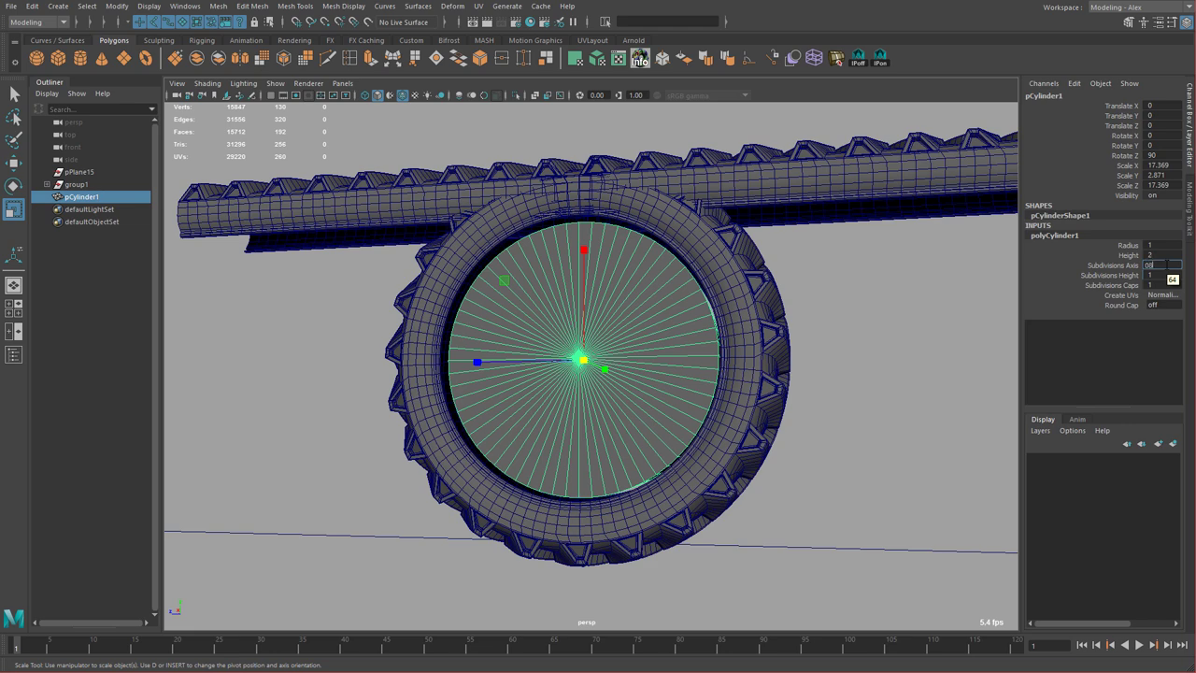
pyautogui.press('Return')
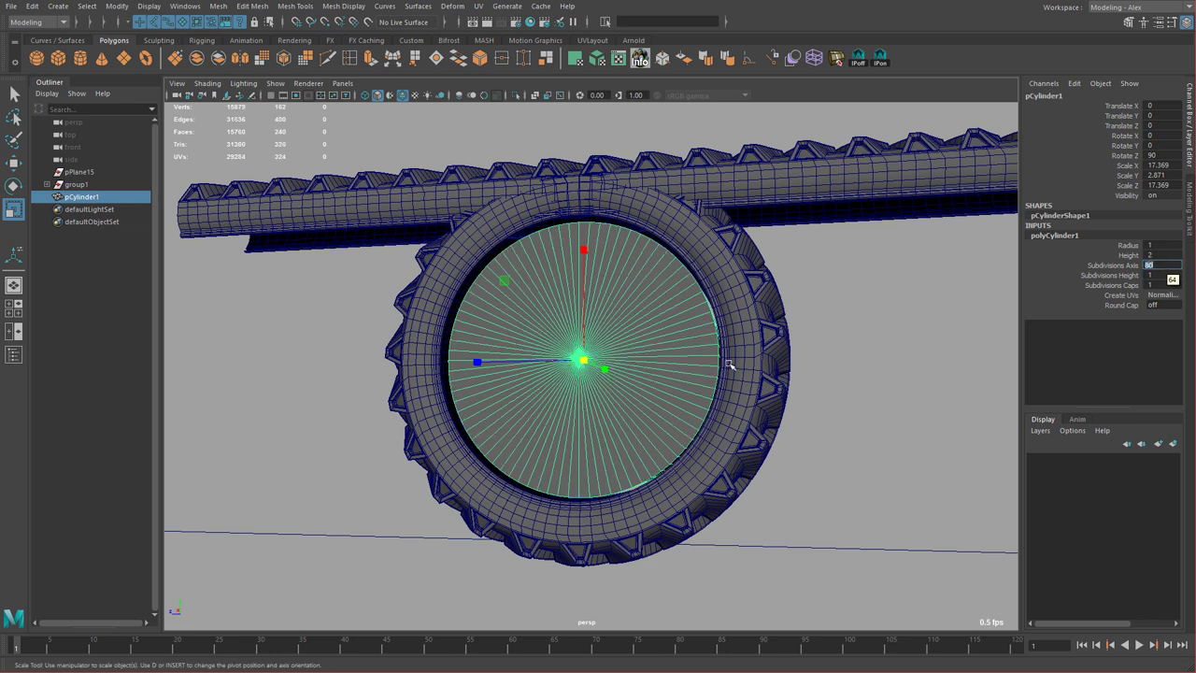
# In the side view, scale the tire strip uniformly until Scale X and Z are about 1.883 and Scale Y about 1.555.
pyautogui.keyDown('alt'); pyautogui.moveTo(704, 358); pyautogui.dragTo(718, 359); pyautogui.keyUp('alt')
pyautogui.keyDown('alt'); pyautogui.moveTo(739, 383); pyautogui.dragTo(781, 417, button='middle'); pyautogui.keyUp('alt')
pyautogui.keyDown('alt'); pyautogui.moveTo(781, 418); pyautogui.dragTo(862, 426, button='right'); pyautogui.keyUp('alt')
pyautogui.click(811, 375)
pyautogui.press('space')
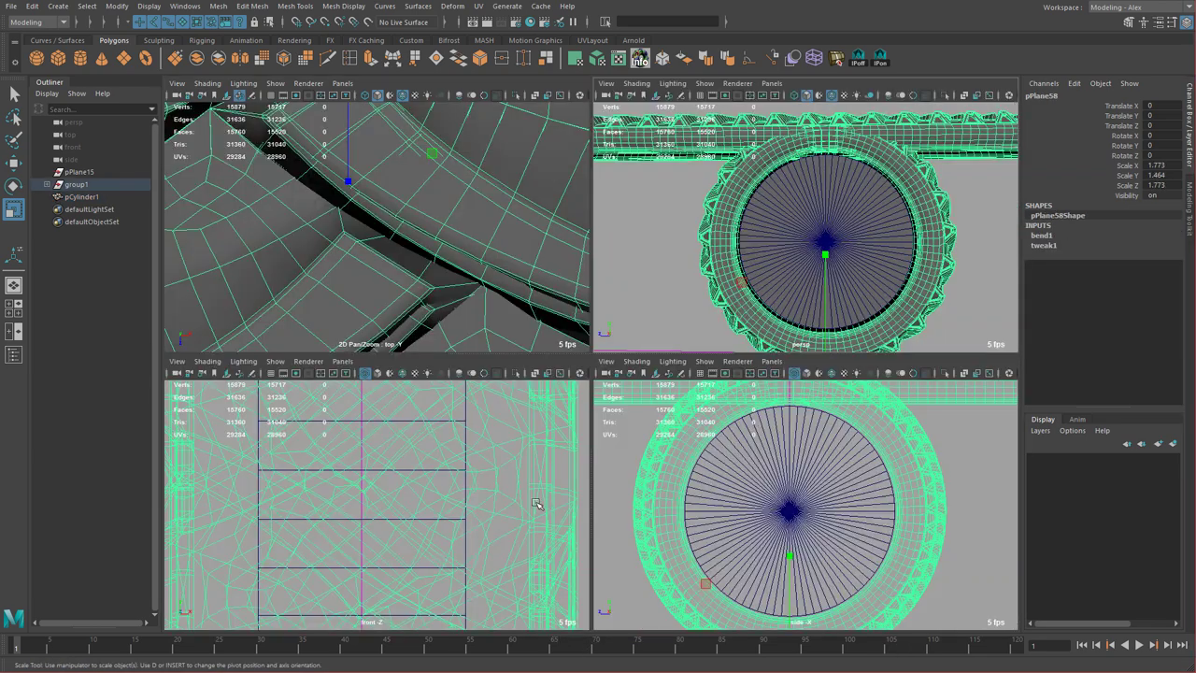
pyautogui.press('space')
pyautogui.moveTo(843, 461); pyautogui.dragTo(899, 426, button='middle')
pyautogui.keyDown('alt'); pyautogui.moveTo(787, 435); pyautogui.dragTo(871, 370, button='middle'); pyautogui.keyUp('alt')
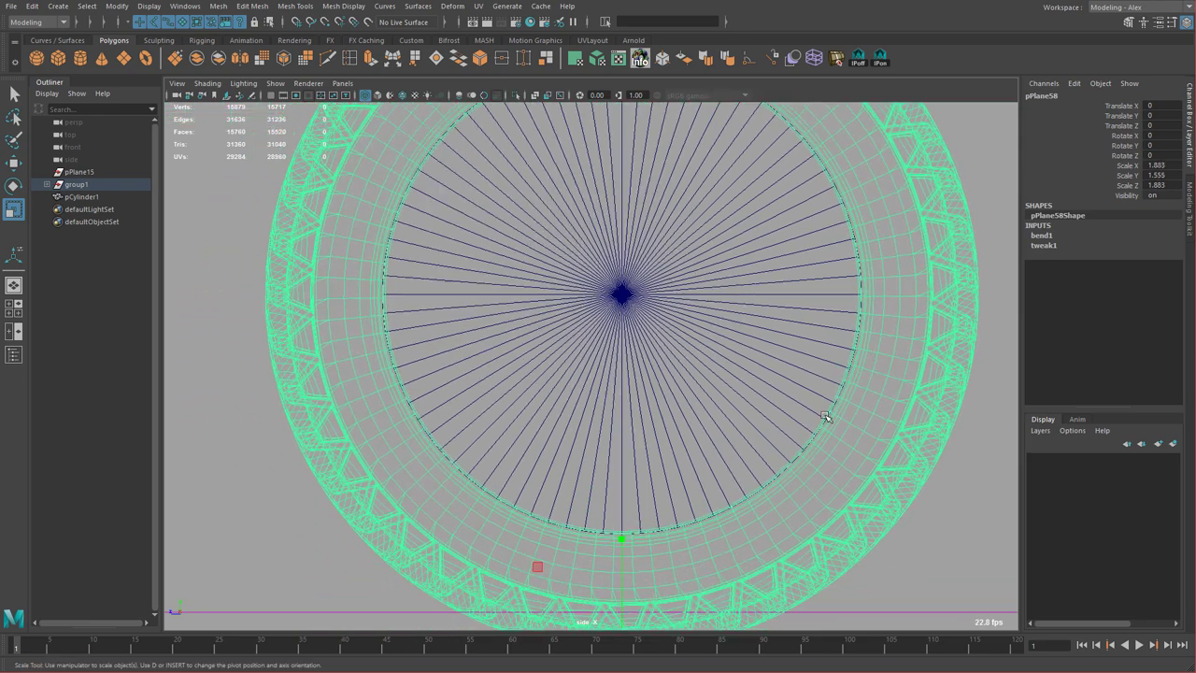
# Shift the tire strip along Z to about -0.734 so its edge divisions line up better with the cylinder's spokes.
pyautogui.keyDown('alt'); pyautogui.moveTo(826, 418); pyautogui.dragTo(749, 421, button='right'); pyautogui.keyUp('alt')
pyautogui.keyDown('alt'); pyautogui.moveTo(749, 458); pyautogui.dragTo(781, 412, button='middle'); pyautogui.keyUp('alt')
pyautogui.press('w')
pyautogui.keyDown('alt'); pyautogui.moveTo(687, 505); pyautogui.dragTo(686, 463, button='middle'); pyautogui.keyUp('alt')
pyautogui.scroll(3, 675, 480)
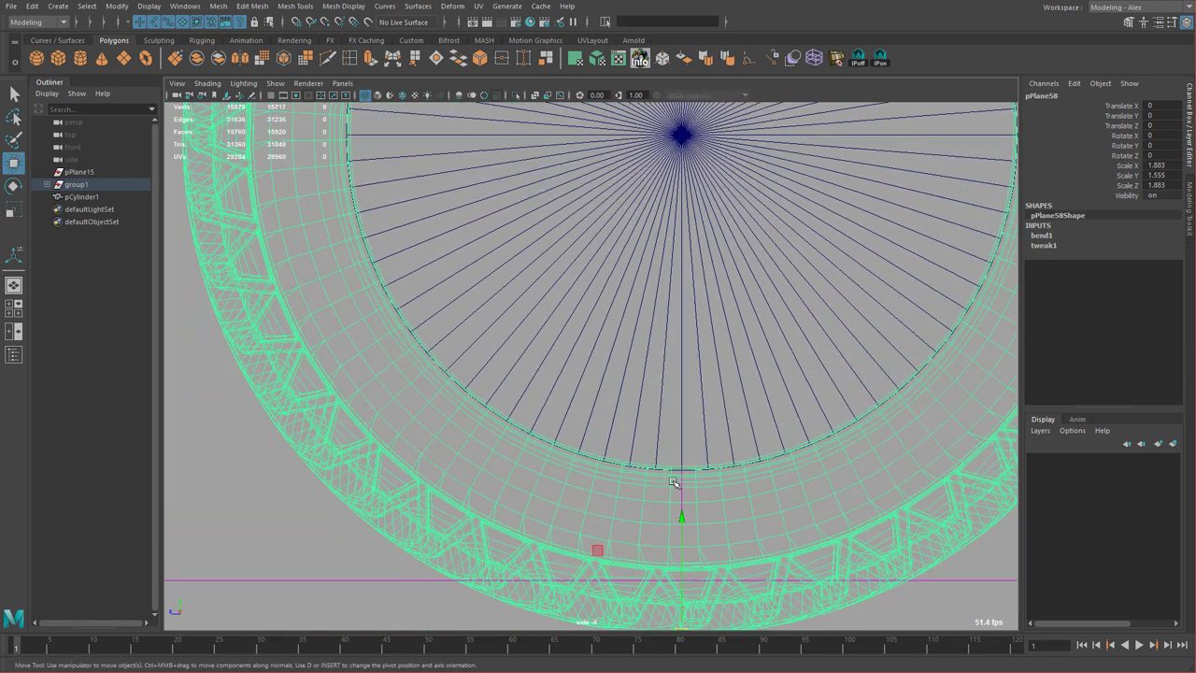
pyautogui.keyDown('alt'); pyautogui.moveTo(698, 521); pyautogui.dragTo(668, 442, button='middle'); pyautogui.keyUp('alt')
pyautogui.keyDown('alt'); pyautogui.moveTo(622, 384); pyautogui.dragTo(605, 348, button='middle'); pyautogui.keyUp('alt')
pyautogui.scroll(3, 535, 559)
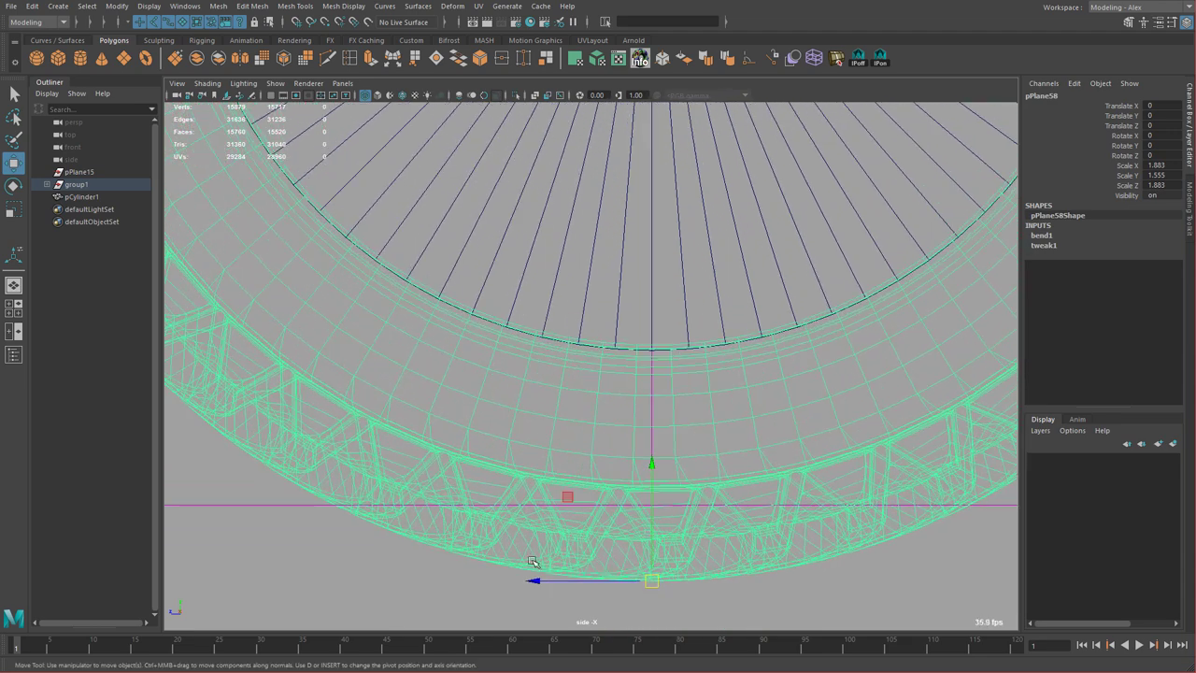
pyautogui.moveTo(532, 581)
pyautogui.mouseDown()
pyautogui.moveTo(563, 579)
pyautogui.moveTo(554, 583)
pyautogui.mouseUp()
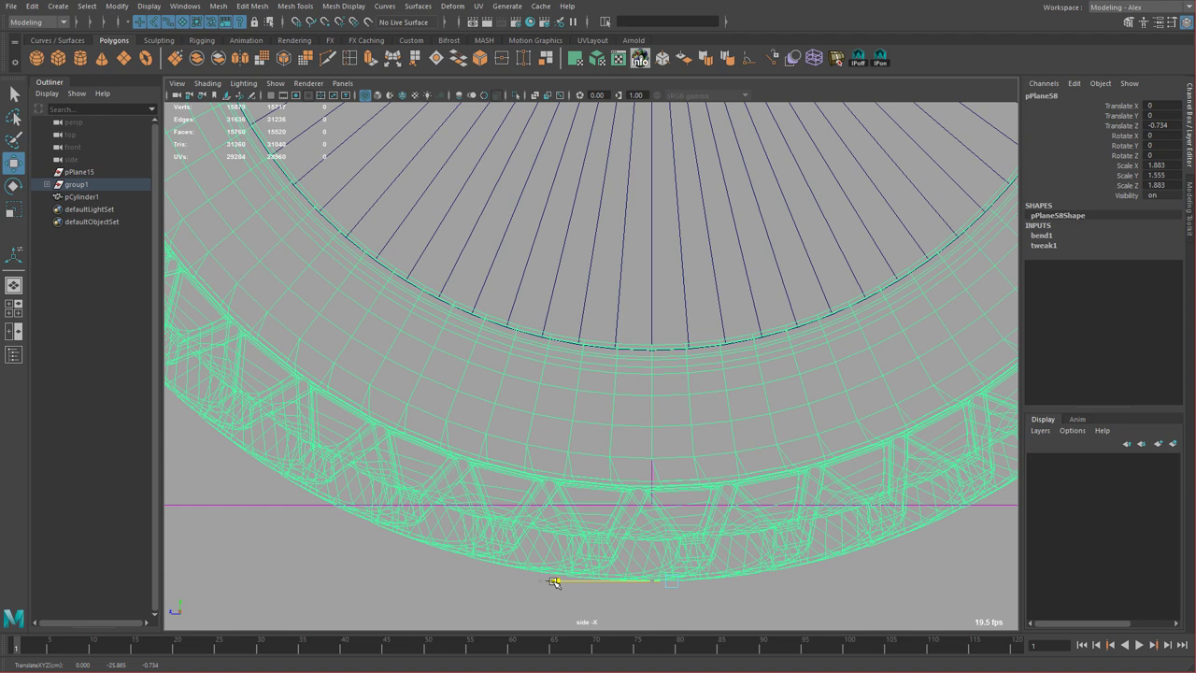
# Snap the tire strip's pivot onto the cylinder's vertical centre line.
pyautogui.keyDown('alt'); pyautogui.moveTo(754, 458); pyautogui.dragTo(705, 294, button='right'); pyautogui.keyUp('alt')
pyautogui.keyDown('alt'); pyautogui.moveTo(705, 294); pyautogui.dragTo(779, 462, button='middle'); pyautogui.keyUp('alt')
pyautogui.press('r')
pyautogui.keyDown('alt'); pyautogui.moveTo(759, 524); pyautogui.dragTo(748, 358, button='middle'); pyautogui.keyUp('alt')
pyautogui.press('d')
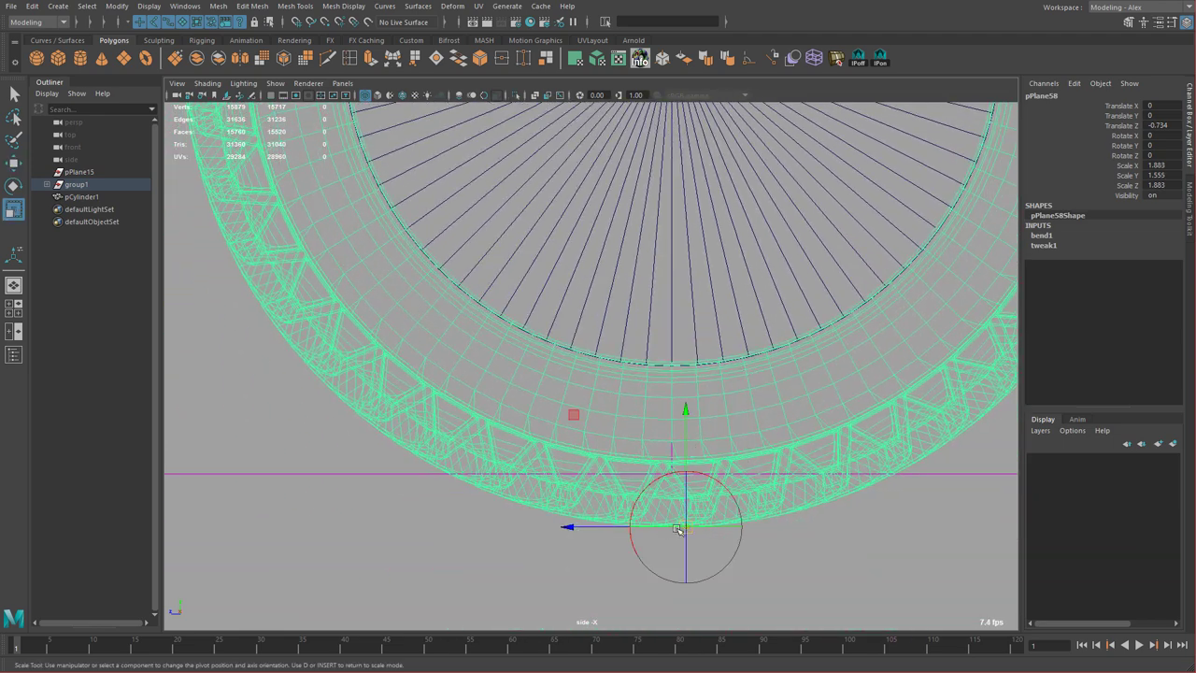
pyautogui.click(597, 528)
pyautogui.press('v')
pyautogui.moveTo(672, 437); pyautogui.dragTo(672, 431, button='middle')
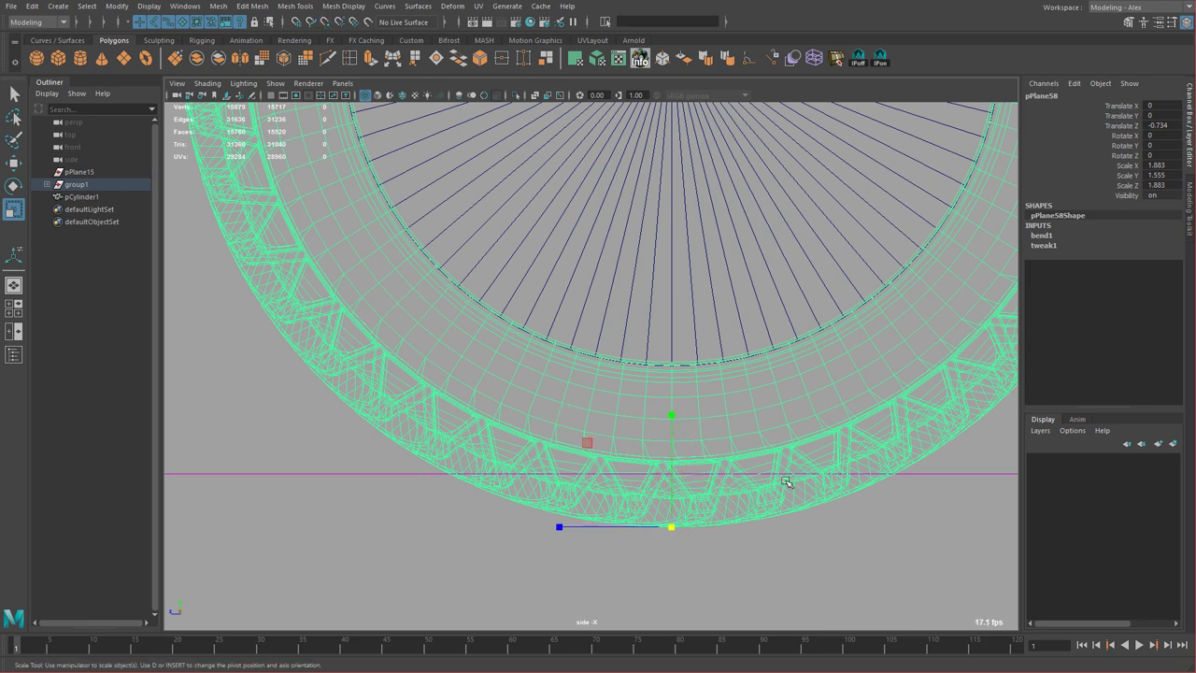
# Scale the tire strip to about 2.055 in X and Z and 1.527 in Y to fit it around the cylinder.
pyautogui.keyDown('alt'); pyautogui.moveTo(768, 467); pyautogui.dragTo(725, 406, button='right'); pyautogui.keyUp('alt')
pyautogui.keyDown('alt'); pyautogui.moveTo(725, 405); pyautogui.dragTo(703, 507, button='middle'); pyautogui.keyUp('alt')
pyautogui.moveTo(720, 504); pyautogui.dragTo(747, 502)
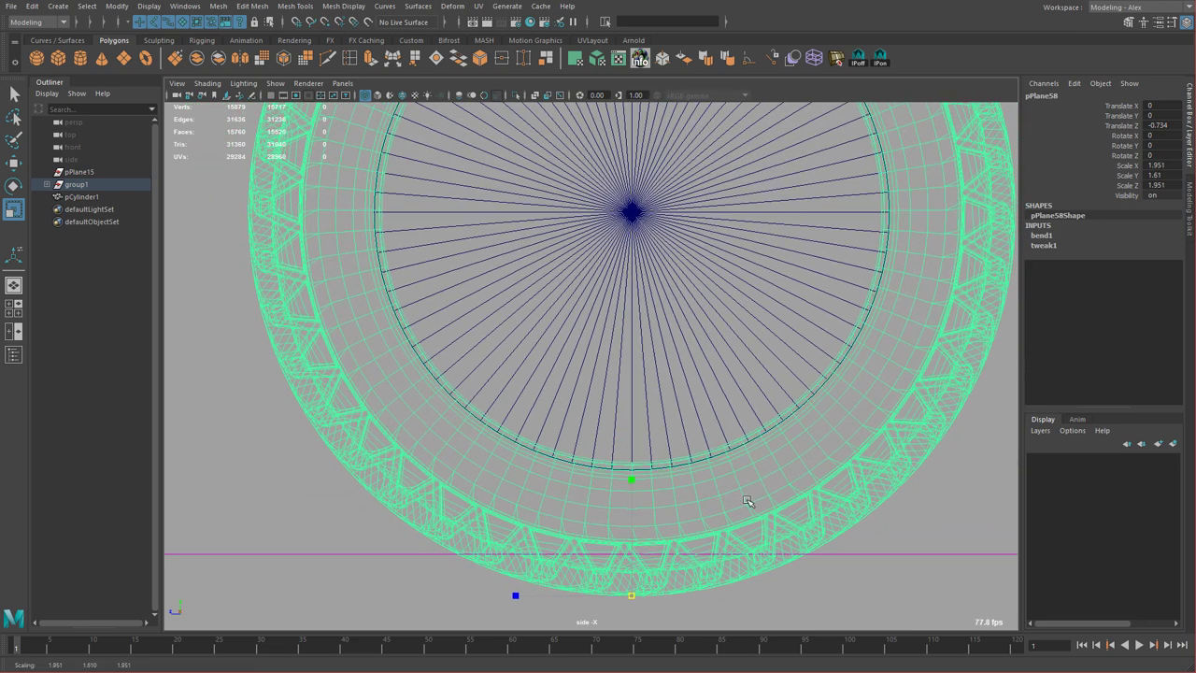
pyautogui.moveTo(630, 484); pyautogui.dragTo(630, 494)
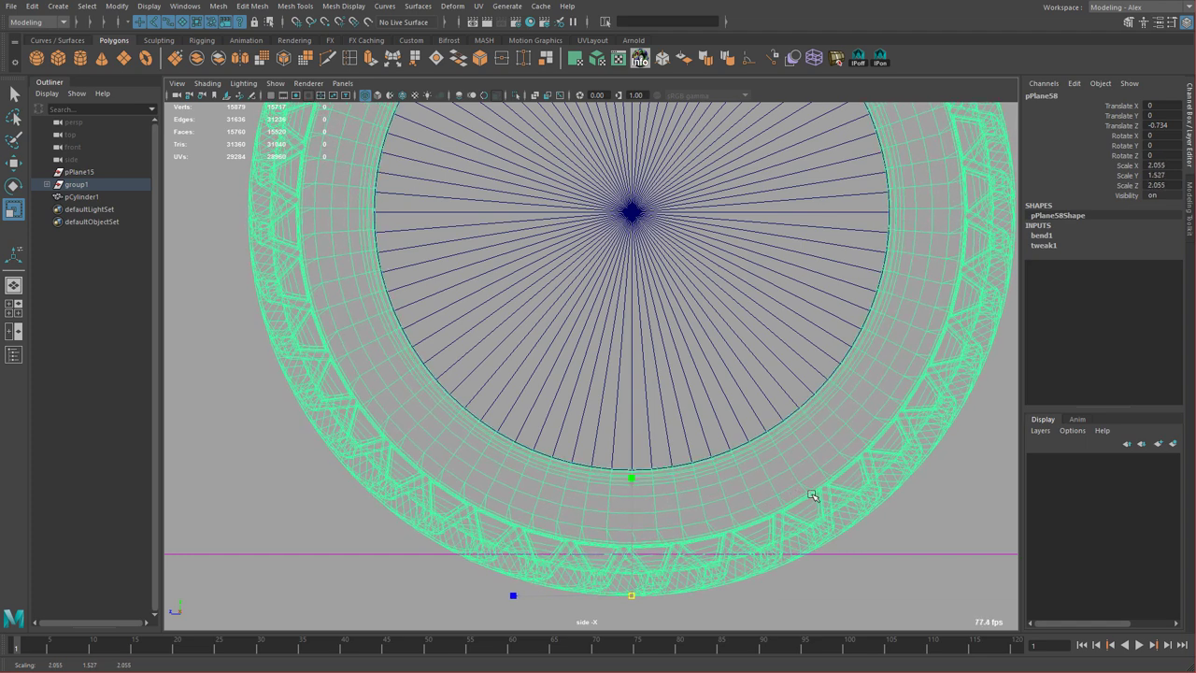
# Refine the tire strip's scale to about 2.039 in X and Z and 1.515 in Y, checking the cylinder's upper edge closely.
pyautogui.keyDown('alt'); pyautogui.moveTo(787, 450); pyautogui.dragTo(782, 566, button='middle'); pyautogui.keyUp('alt')
pyautogui.keyDown('alt'); pyautogui.moveTo(822, 418); pyautogui.dragTo(834, 495, button='middle'); pyautogui.keyUp('alt')
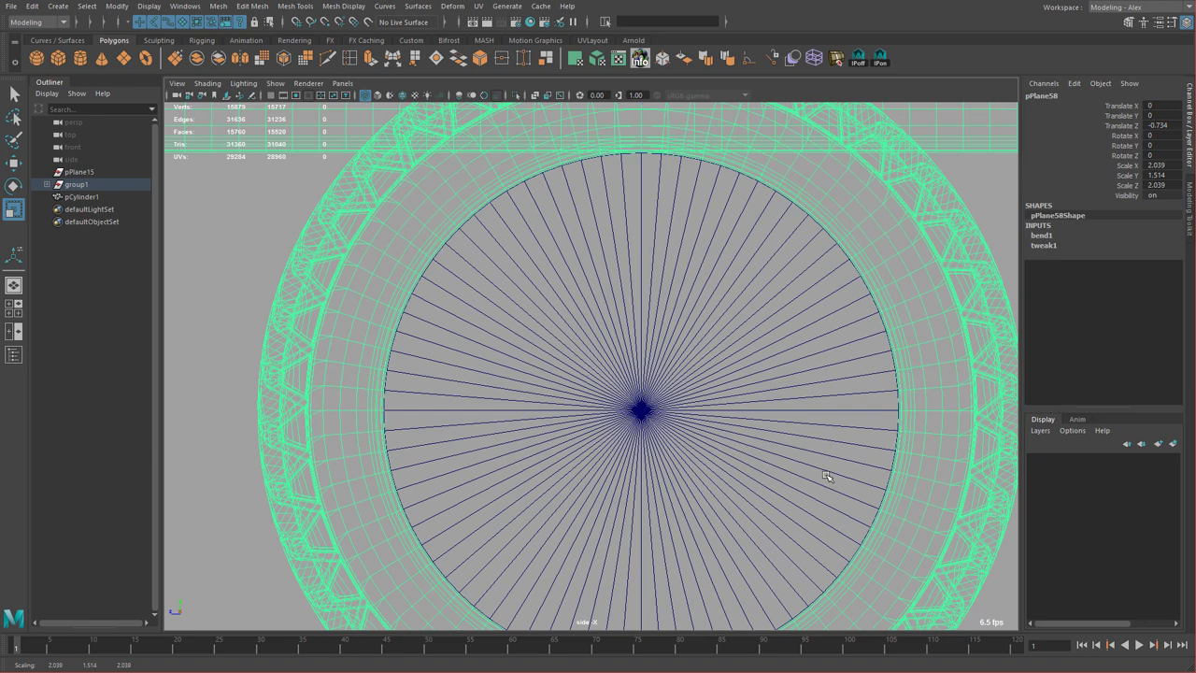
pyautogui.keyDown('alt'); pyautogui.moveTo(794, 385); pyautogui.dragTo(786, 564, button='middle'); pyautogui.keyUp('alt')
pyautogui.keyDown('alt'); pyautogui.moveTo(785, 564); pyautogui.dragTo(859, 612, button='right'); pyautogui.keyUp('alt')
pyautogui.keyDown('alt'); pyautogui.moveTo(728, 425); pyautogui.dragTo(632, 513, button='middle'); pyautogui.keyUp('alt')
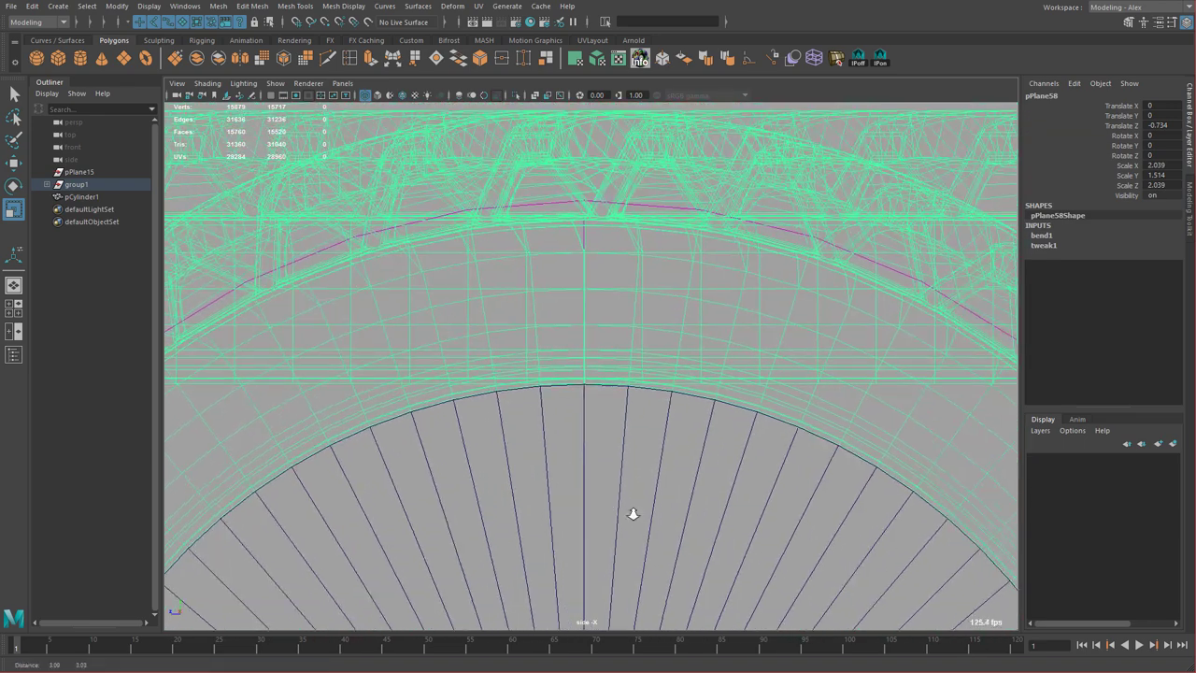
pyautogui.keyDown('alt'); pyautogui.moveTo(528, 317); pyautogui.dragTo(708, 512, button='right'); pyautogui.keyUp('alt')
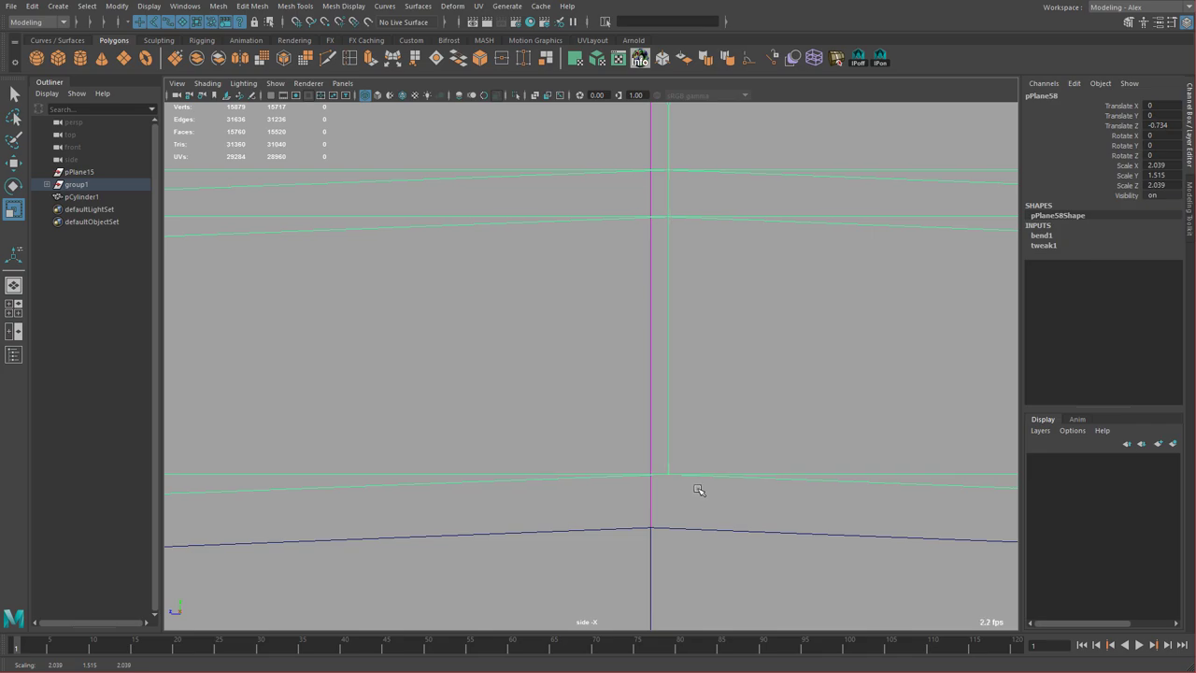
# Examine from several angles in the perspective view how the tire's inner edge fits around the cylinder.
pyautogui.press('f')
pyautogui.keyDown('alt'); pyautogui.moveTo(716, 452); pyautogui.dragTo(713, 489, button='middle'); pyautogui.keyUp('alt')
pyautogui.press('space')
pyautogui.press('space')
pyautogui.keyDown('alt'); pyautogui.moveTo(787, 312); pyautogui.dragTo(744, 401); pyautogui.keyUp('alt')
pyautogui.keyDown('alt'); pyautogui.moveTo(745, 368); pyautogui.dragTo(736, 495, button='middle'); pyautogui.keyUp('alt')
pyautogui.keyDown('alt'); pyautogui.moveTo(747, 495); pyautogui.dragTo(940, 587, button='right'); pyautogui.keyUp('alt')
pyautogui.keyDown('alt'); pyautogui.moveTo(782, 371); pyautogui.dragTo(574, 403, button='right'); pyautogui.keyUp('alt')
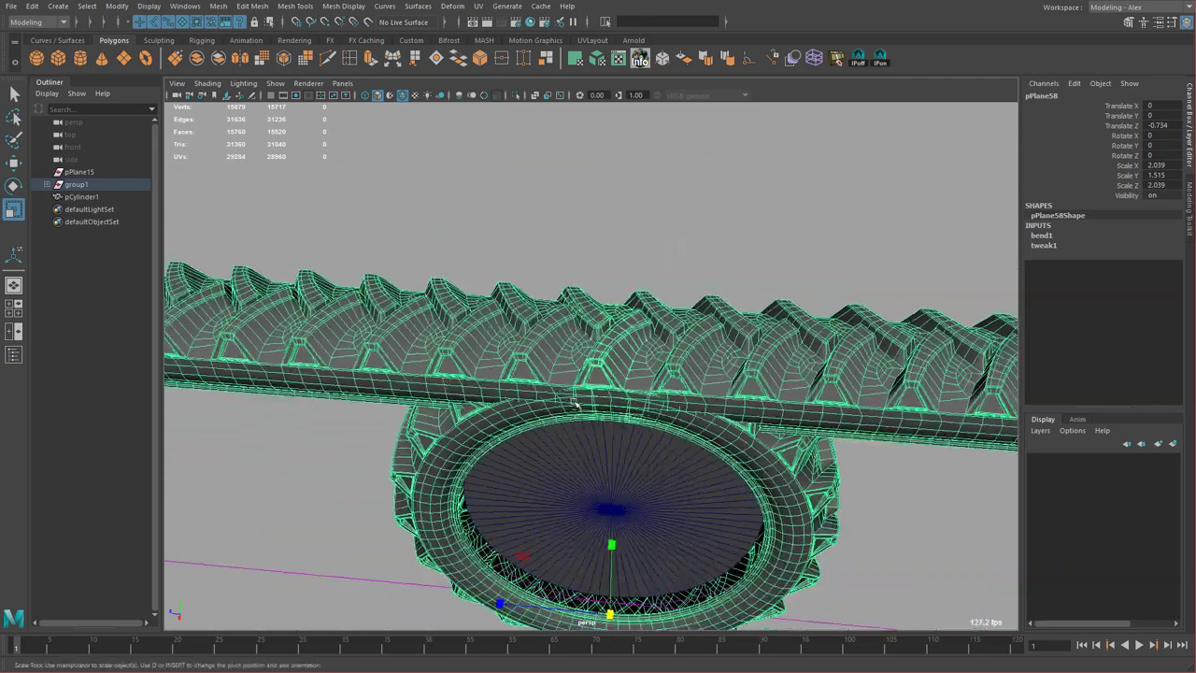
pyautogui.keyDown('alt'); pyautogui.moveTo(574, 403); pyautogui.dragTo(660, 454); pyautogui.keyUp('alt')
pyautogui.keyDown('alt'); pyautogui.moveTo(819, 476); pyautogui.dragTo(670, 393, button='right'); pyautogui.keyUp('alt')
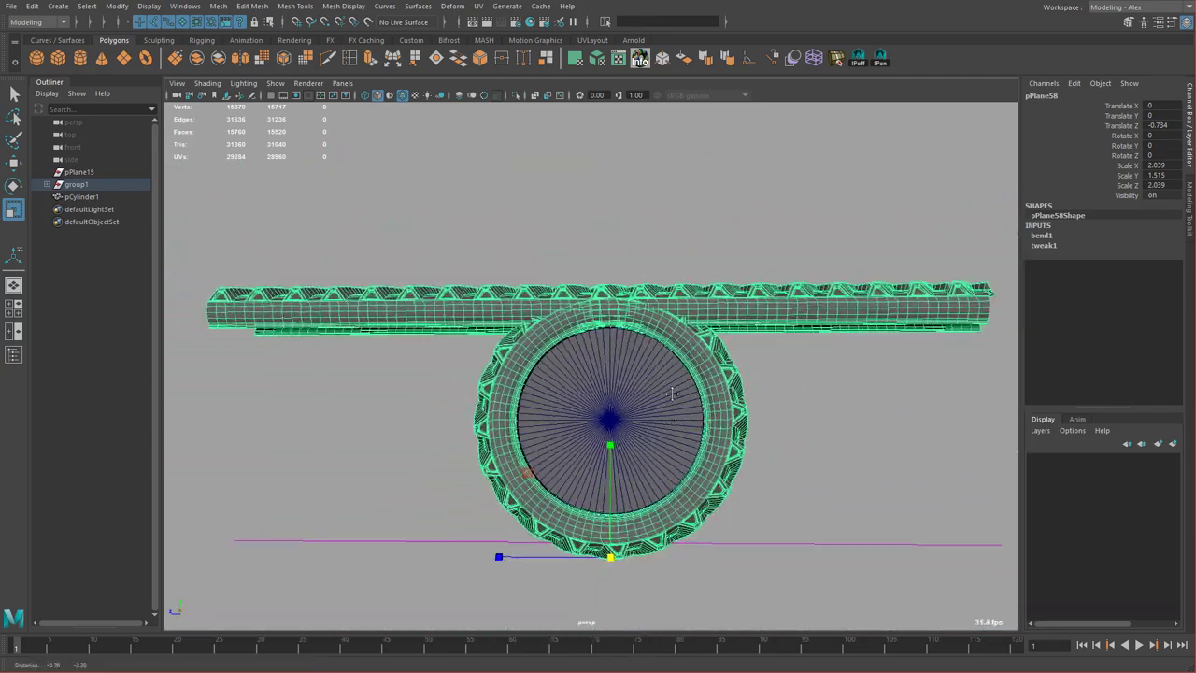
# Adjust only the tire strip's Scale Y to about 1.52 so the ring closes snugly around the cylinder.
pyautogui.keyDown('alt'); pyautogui.moveTo(670, 393); pyautogui.dragTo(682, 337, button='middle'); pyautogui.keyUp('alt')
pyautogui.keyDown('alt'); pyautogui.moveTo(682, 337); pyautogui.dragTo(776, 501, button='right'); pyautogui.keyUp('alt')
pyautogui.keyDown('alt'); pyautogui.moveTo(642, 525); pyautogui.dragTo(694, 514); pyautogui.keyUp('alt')
pyautogui.keyDown('alt'); pyautogui.moveTo(694, 514); pyautogui.dragTo(774, 540, button='right'); pyautogui.keyUp('alt')
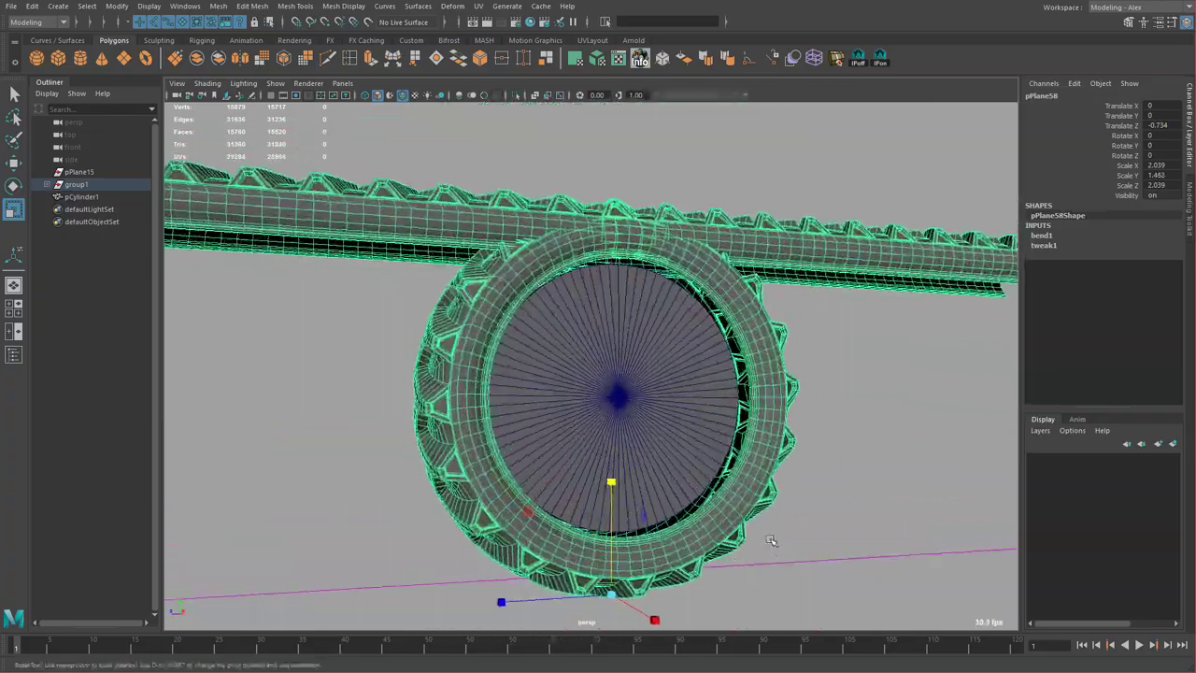
pyautogui.keyDown('alt'); pyautogui.moveTo(775, 540); pyautogui.dragTo(660, 508); pyautogui.keyUp('alt')
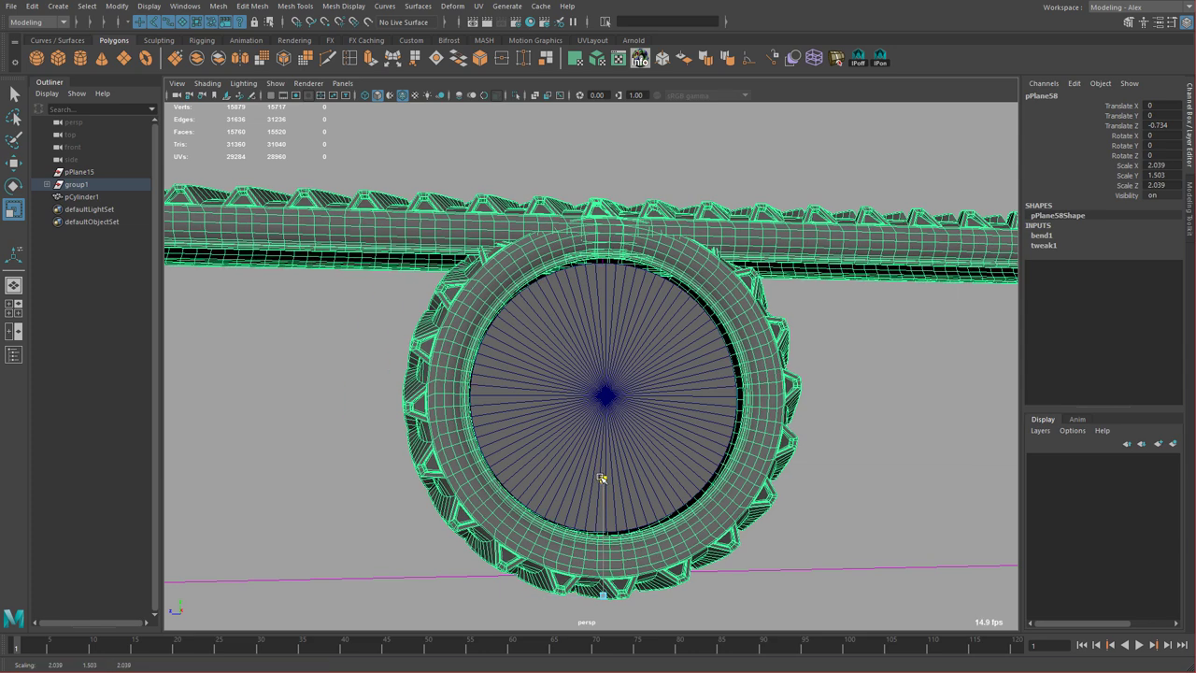
pyautogui.click(673, 479)
# Narrow the tire by reducing only its Scale X to about 1.828.
pyautogui.keyDown('alt'); pyautogui.moveTo(674, 478); pyautogui.dragTo(809, 506); pyautogui.keyUp('alt')
pyautogui.click(653, 483)
pyautogui.press('r')
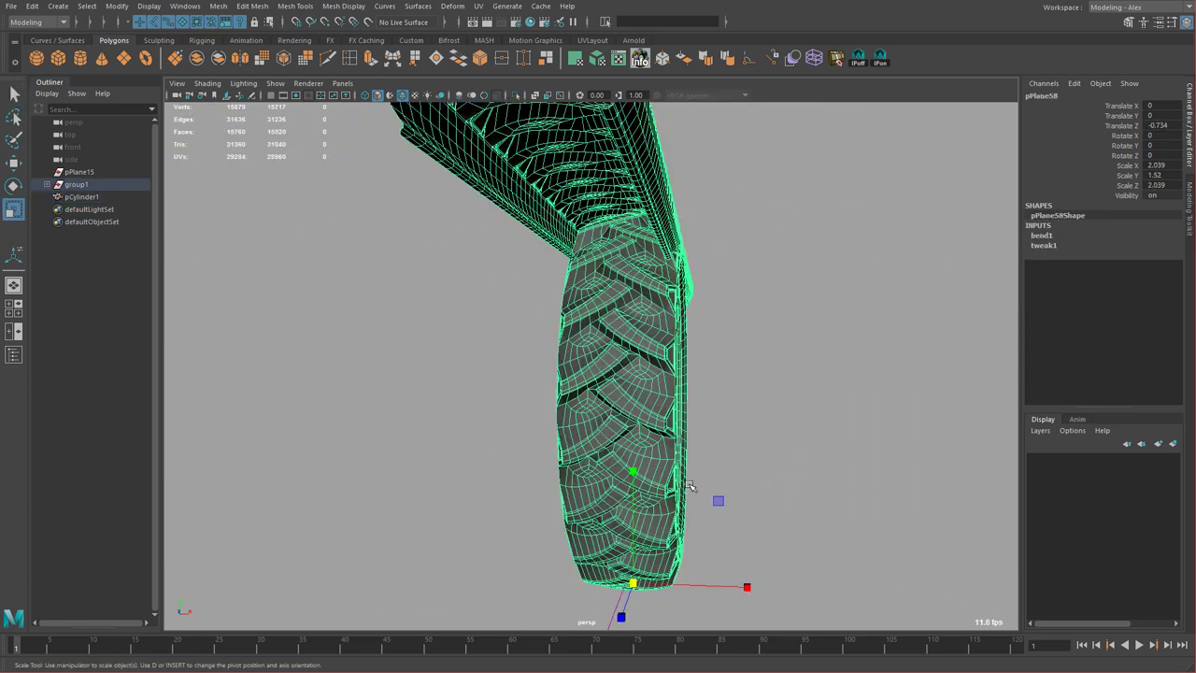
pyautogui.moveTo(736, 580); pyautogui.dragTo(680, 544)
# Hide the rim cylinder and reselect the tire strip.
pyautogui.click(664, 457)
pyautogui.hotkey('ctrl', 'h')
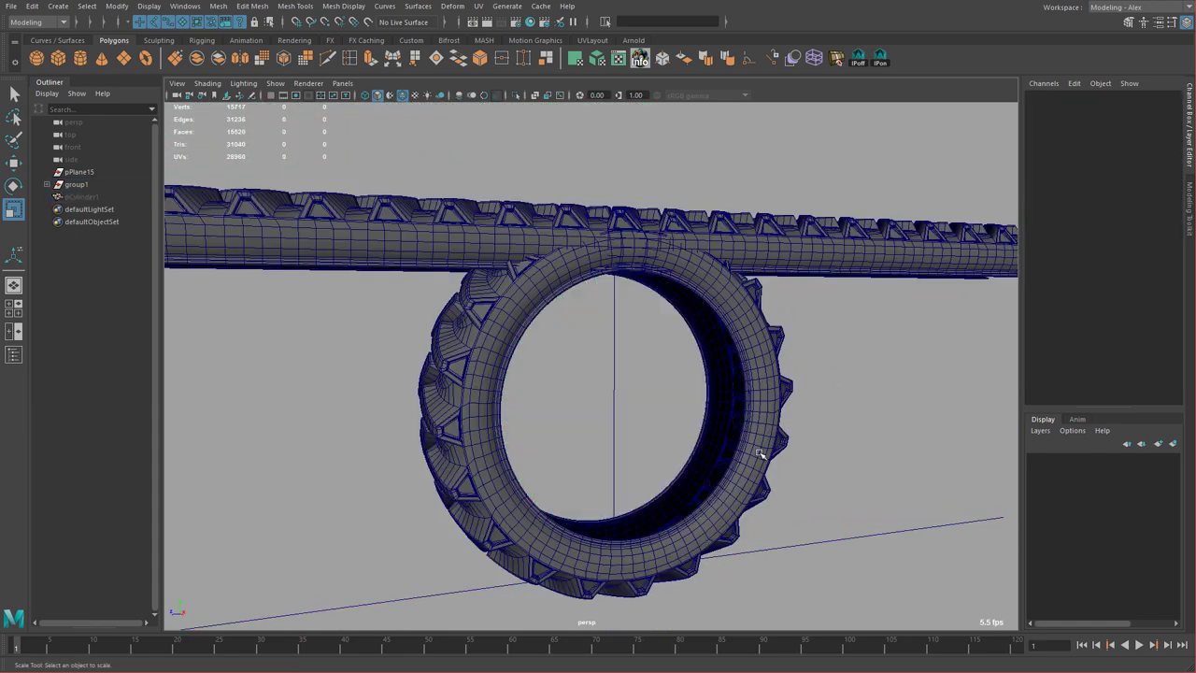
pyautogui.click(761, 452)
pyautogui.keyDown('alt'); pyautogui.moveTo(761, 450); pyautogui.dragTo(663, 427); pyautogui.keyUp('alt')
pyautogui.keyDown('alt'); pyautogui.moveTo(688, 429); pyautogui.dragTo(647, 420, button='right'); pyautogui.keyUp('alt')
pyautogui.keyDown('alt'); pyautogui.moveTo(646, 420); pyautogui.dragTo(672, 416); pyautogui.keyUp('alt')
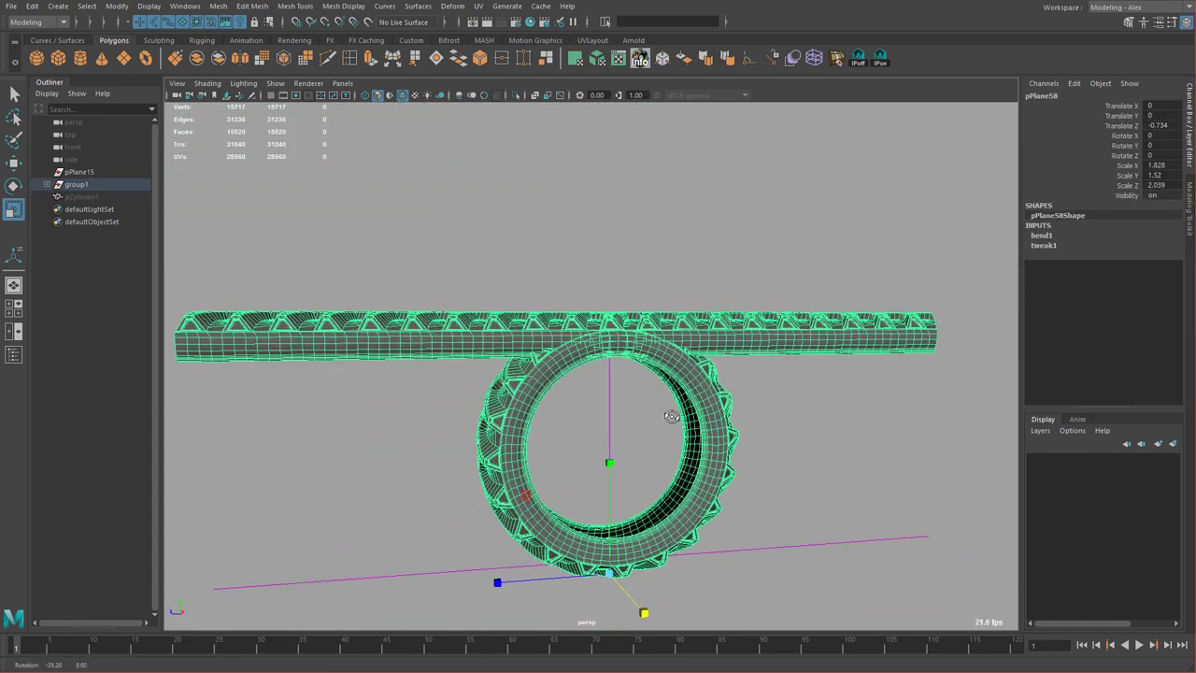
# In the side view, switch to face selection and select the faces at one end of the straight tread strip.
pyautogui.press('space')
pyautogui.press('space')
pyautogui.keyDown('alt'); pyautogui.moveTo(505, 489); pyautogui.dragTo(432, 404, button='right'); pyautogui.keyUp('alt')
pyautogui.keyDown('alt'); pyautogui.moveTo(580, 499); pyautogui.dragTo(649, 520, button='middle'); pyautogui.keyUp('alt')
pyautogui.press('space')
pyautogui.press('space')
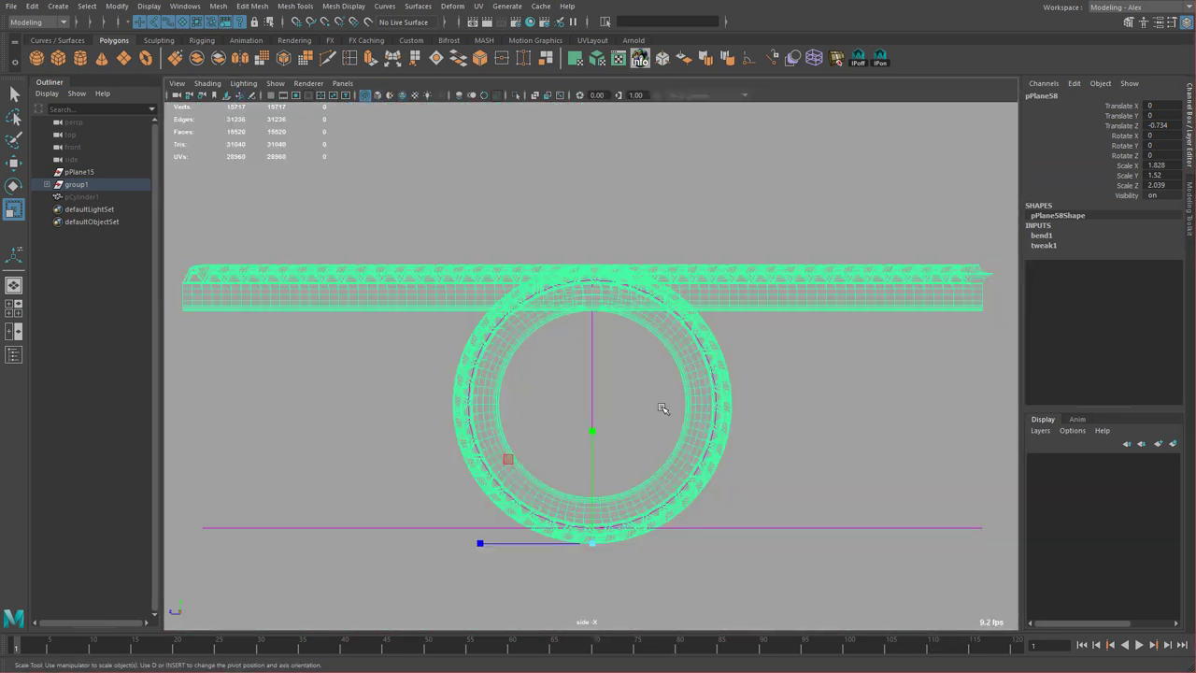
pyautogui.keyDown('alt'); pyautogui.moveTo(664, 409); pyautogui.dragTo(864, 458, button='right'); pyautogui.keyUp('alt')
pyautogui.keyDown('alt'); pyautogui.moveTo(864, 458); pyautogui.dragTo(864, 611, button='middle'); pyautogui.keyUp('alt')
pyautogui.keyDown('alt'); pyautogui.moveTo(840, 555); pyautogui.dragTo(967, 583, button='right'); pyautogui.keyUp('alt')
pyautogui.keyDown('alt'); pyautogui.moveTo(752, 398); pyautogui.dragTo(683, 349, button='middle'); pyautogui.keyUp('alt')
pyautogui.keyDown('alt'); pyautogui.moveTo(794, 367); pyautogui.dragTo(700, 360, button='right'); pyautogui.keyUp('alt')
pyautogui.keyDown('alt'); pyautogui.moveTo(768, 367); pyautogui.dragTo(655, 358, button='middle'); pyautogui.keyUp('alt')
pyautogui.moveTo(739, 311); pyautogui.dragTo(741, 355, button='right')
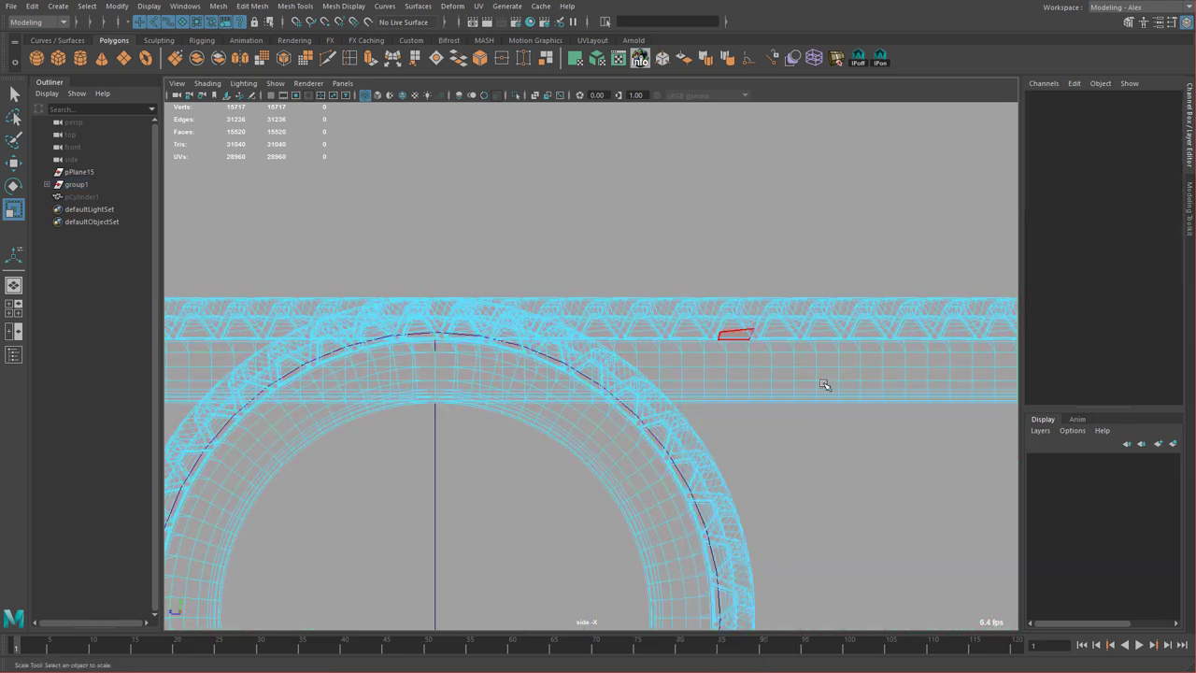
pyautogui.keyDown('alt'); pyautogui.moveTo(824, 384); pyautogui.dragTo(750, 357, button='right'); pyautogui.keyUp('alt')
pyautogui.keyDown('alt'); pyautogui.moveTo(944, 348); pyautogui.dragTo(700, 342, button='middle'); pyautogui.keyUp('alt')
pyautogui.moveTo(590, 388); pyautogui.dragTo(471, 386)
pyautogui.keyDown('alt'); pyautogui.moveTo(541, 372); pyautogui.dragTo(796, 370, button='middle'); pyautogui.keyUp('alt')
pyautogui.keyDown('alt'); pyautogui.moveTo(796, 372); pyautogui.dragTo(857, 387, button='right'); pyautogui.keyUp('alt')
pyautogui.keyDown('alt'); pyautogui.moveTo(550, 362); pyautogui.dragTo(864, 372, button='middle'); pyautogui.keyUp('alt')
pyautogui.keyDown('alt'); pyautogui.moveTo(581, 374); pyautogui.dragTo(803, 373, button='middle'); pyautogui.keyUp('alt')
# Examine in the perspective view where the straight tread strip overlaps the curled tire ring.
pyautogui.press('space')
pyautogui.press('space')
pyautogui.keyDown('alt'); pyautogui.moveTo(691, 385); pyautogui.dragTo(647, 386); pyautogui.keyUp('alt')
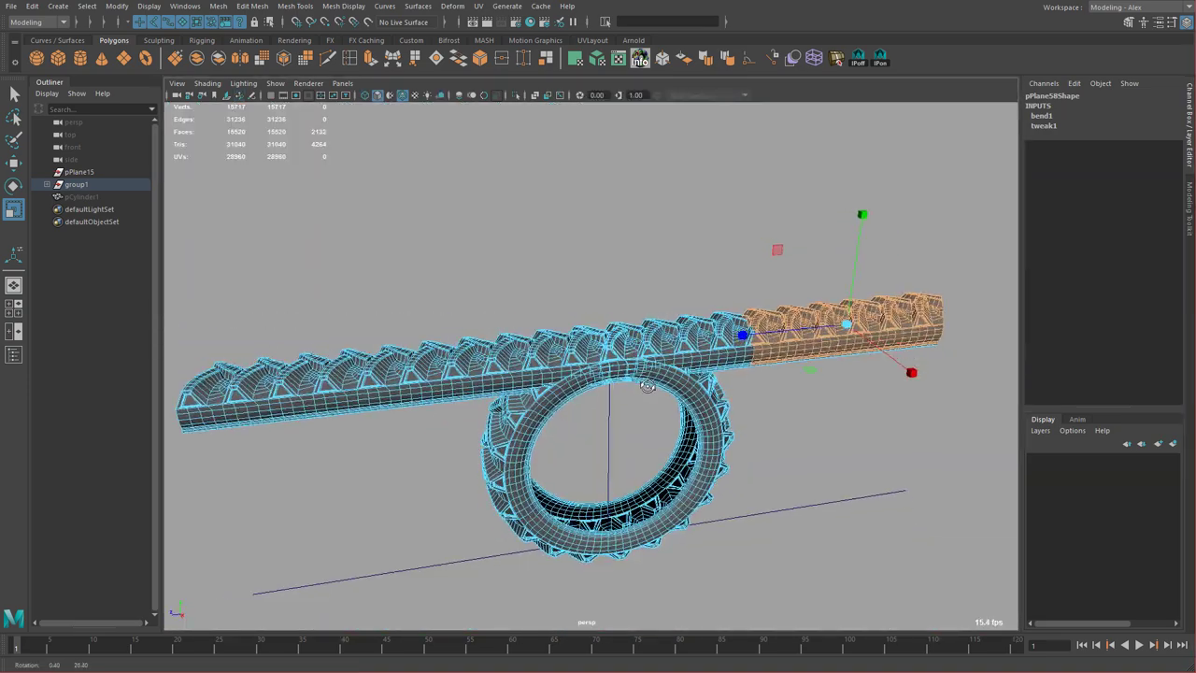
pyautogui.keyDown('alt'); pyautogui.moveTo(663, 432); pyautogui.dragTo(869, 598, button='right'); pyautogui.keyUp('alt')
pyautogui.keyDown('alt'); pyautogui.moveTo(876, 620); pyautogui.dragTo(887, 575); pyautogui.keyUp('alt')
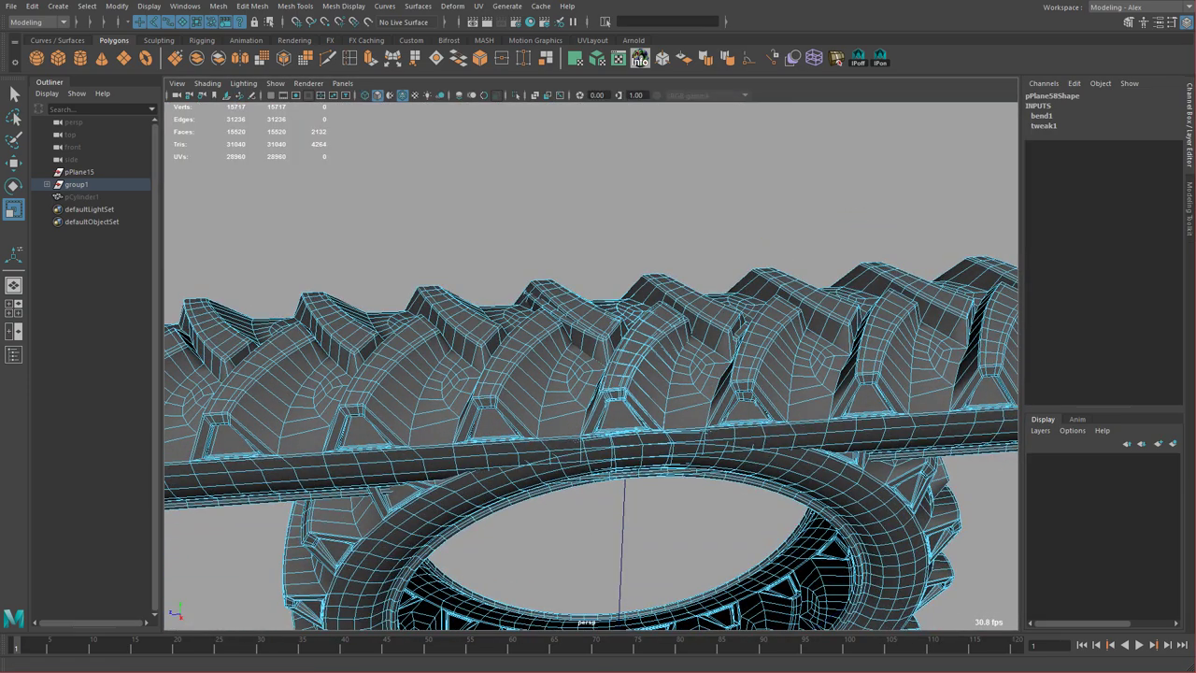
pyautogui.keyDown('alt'); pyautogui.moveTo(718, 437); pyautogui.dragTo(679, 382); pyautogui.keyUp('alt')
pyautogui.keyDown('alt'); pyautogui.moveTo(679, 382); pyautogui.dragTo(674, 425, button='middle'); pyautogui.keyUp('alt')
pyautogui.keyDown('alt'); pyautogui.moveTo(674, 424); pyautogui.dragTo(671, 438); pyautogui.keyUp('alt')
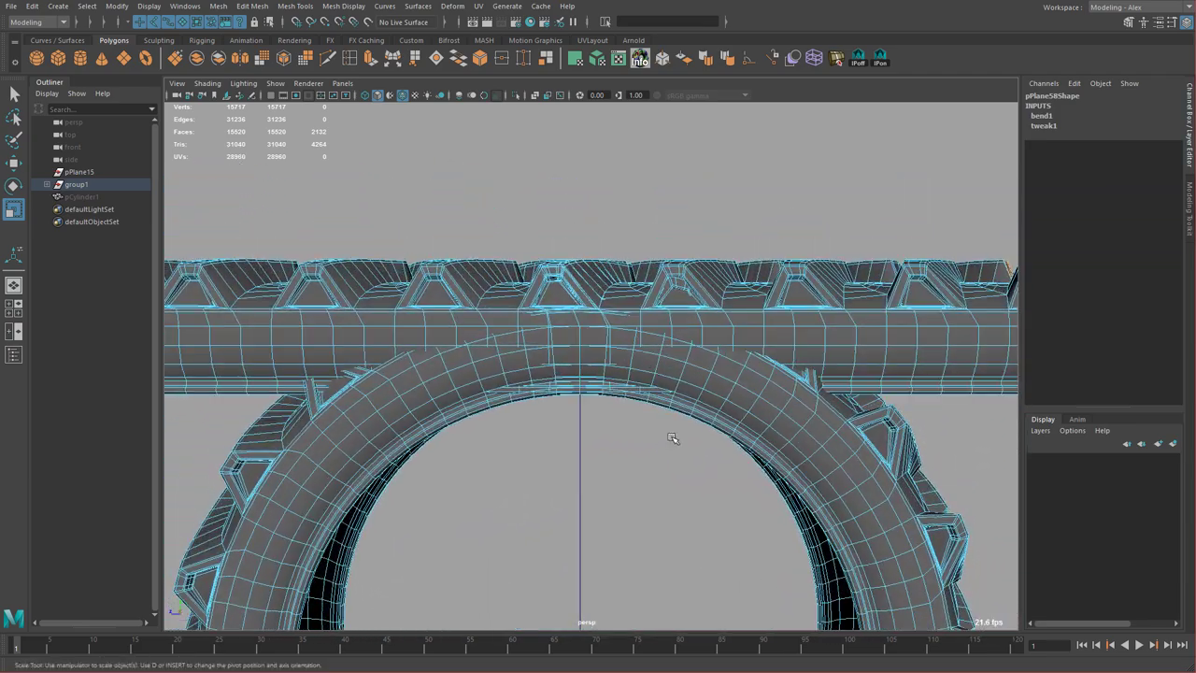
pyautogui.keyDown('alt'); pyautogui.moveTo(780, 464); pyautogui.dragTo(645, 443, button='right'); pyautogui.keyUp('alt')
pyautogui.keyDown('alt'); pyautogui.moveTo(646, 442); pyautogui.dragTo(643, 392); pyautogui.keyUp('alt')
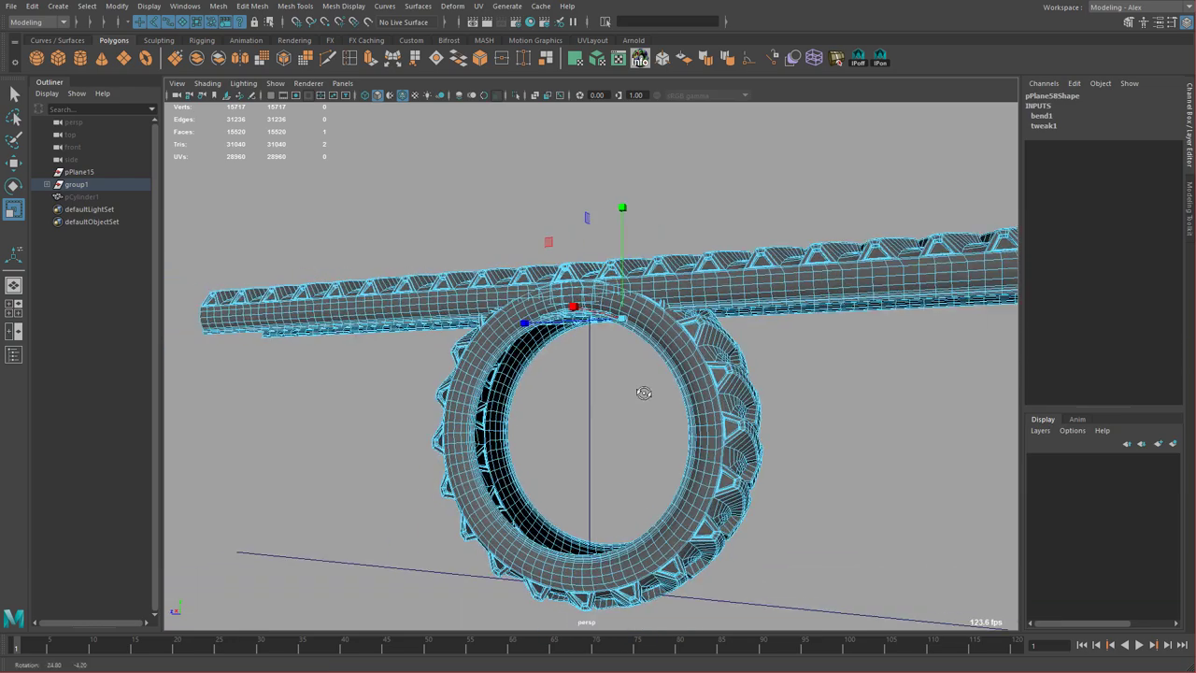
pyautogui.keyDown('alt'); pyautogui.moveTo(680, 319); pyautogui.dragTo(675, 365, button='middle'); pyautogui.keyUp('alt')
pyautogui.keyDown('alt'); pyautogui.moveTo(562, 387); pyautogui.dragTo(567, 388); pyautogui.keyUp('alt')
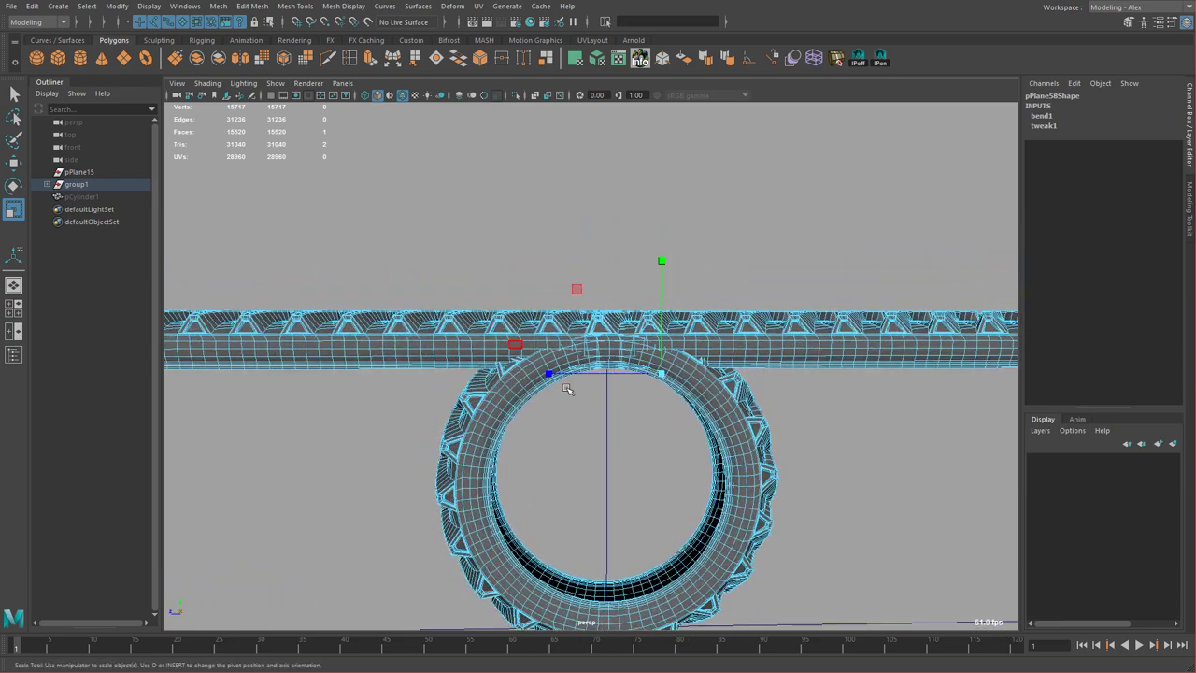
pyautogui.keyDown('alt'); pyautogui.moveTo(696, 420); pyautogui.dragTo(616, 408); pyautogui.keyUp('alt')
pyautogui.keyDown('alt'); pyautogui.moveTo(617, 408); pyautogui.dragTo(812, 437, button='right'); pyautogui.keyUp('alt')
pyautogui.keyDown('alt'); pyautogui.moveTo(813, 437); pyautogui.dragTo(699, 460); pyautogui.keyUp('alt')
pyautogui.keyDown('alt'); pyautogui.moveTo(699, 459); pyautogui.dragTo(689, 408, button='middle'); pyautogui.keyUp('alt')
pyautogui.keyDown('alt'); pyautogui.moveTo(688, 408); pyautogui.dragTo(759, 416); pyautogui.keyUp('alt')
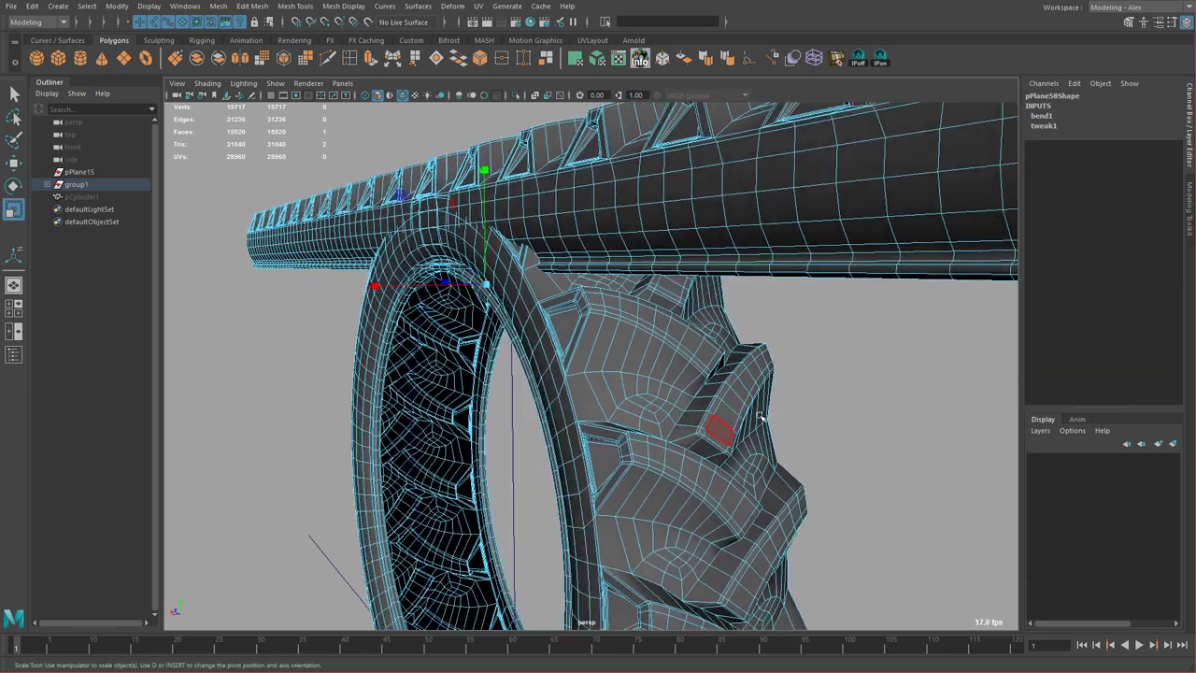
# Select a band of faces across the tire ring on one side of the strip junction and delete it.
pyautogui.moveTo(620, 364); pyautogui.dragTo(617, 394, button='right')
pyautogui.keyDown('alt'); pyautogui.moveTo(616, 394); pyautogui.dragTo(660, 391); pyautogui.keyUp('alt')
pyautogui.moveTo(660, 391); pyautogui.dragTo(652, 416, button='right')
pyautogui.keyDown('alt'); pyautogui.moveTo(605, 407); pyautogui.dragTo(635, 414); pyautogui.keyUp('alt')
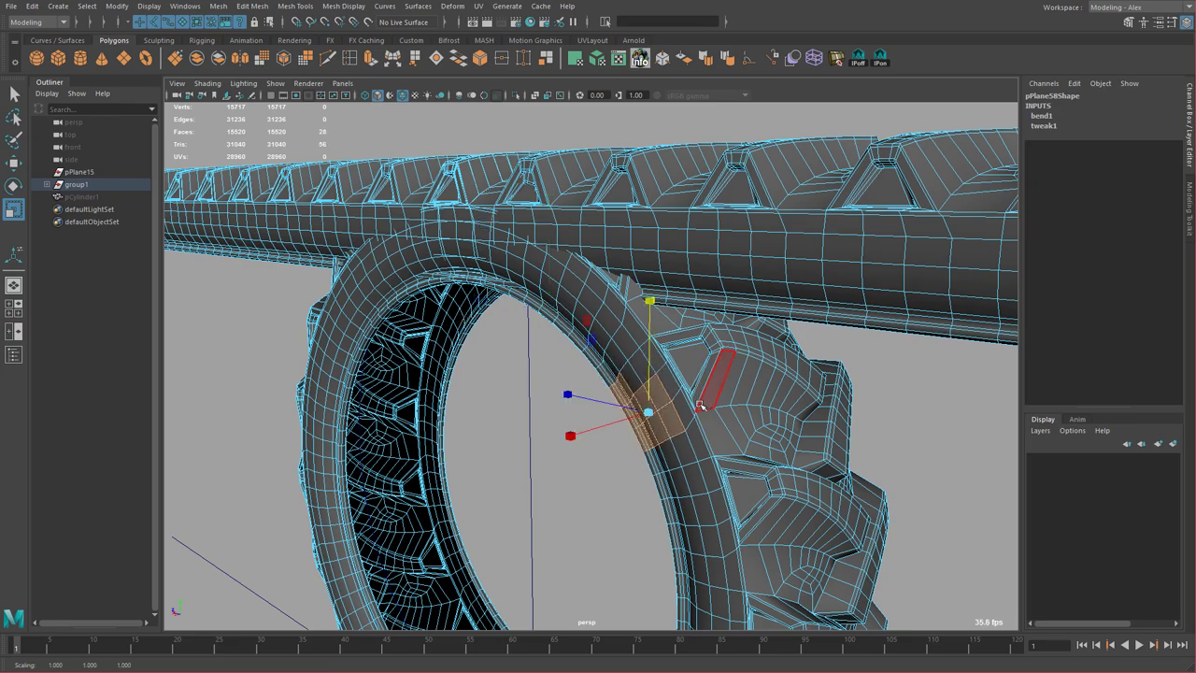
pyautogui.keyDown('alt'); pyautogui.moveTo(704, 408); pyautogui.dragTo(607, 420); pyautogui.keyUp('alt')
pyautogui.keyDown('shift'); pyautogui.moveTo(653, 430); pyautogui.dragTo(603, 398); pyautogui.keyUp('shift')
pyautogui.press('Delete')
# Select the matching band of faces across the ring on the other side of the junction and delete it.
pyautogui.keyDown('alt'); pyautogui.moveTo(878, 420); pyautogui.dragTo(691, 457); pyautogui.keyUp('alt')
pyautogui.keyDown('alt'); pyautogui.moveTo(449, 458); pyautogui.dragTo(486, 467); pyautogui.keyUp('alt')
pyautogui.keyDown('alt'); pyautogui.moveTo(822, 467); pyautogui.dragTo(570, 457); pyautogui.keyUp('alt')
pyautogui.keyDown('shift'); pyautogui.moveTo(793, 346); pyautogui.dragTo(897, 308); pyautogui.keyUp('shift')
pyautogui.keyDown('alt'); pyautogui.moveTo(495, 420); pyautogui.dragTo(596, 420); pyautogui.keyUp('alt')
pyautogui.press('w')
pyautogui.moveTo(897, 535)
pyautogui.keyDown('alt'); pyautogui.mouseDown()
pyautogui.moveTo(697, 545)
pyautogui.moveTo(911, 532)
pyautogui.mouseUp(); pyautogui.keyUp('alt')
pyautogui.press('Delete')
# Select the disconnected straight strip and upper arch pieces, delete them, and reselect the remaining ring section as an object.
pyautogui.doubleClick(766, 224)
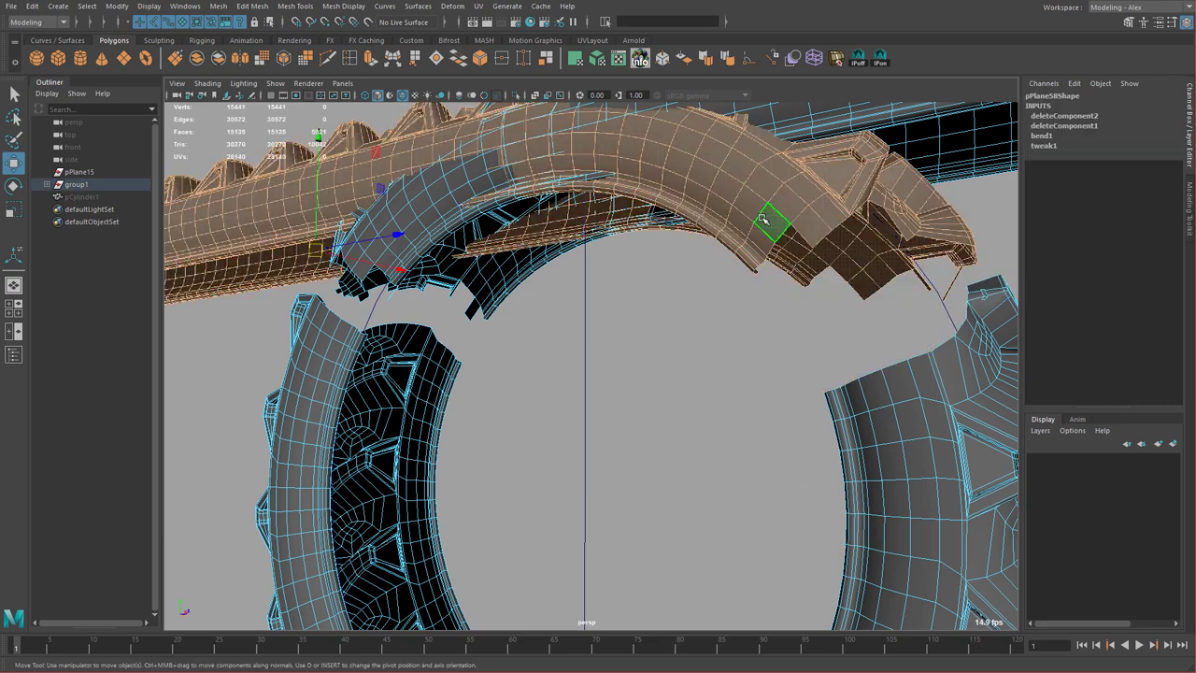
pyautogui.press('Delete')
pyautogui.doubleClick(659, 167)
pyautogui.press('Delete')
pyautogui.click(430, 347)
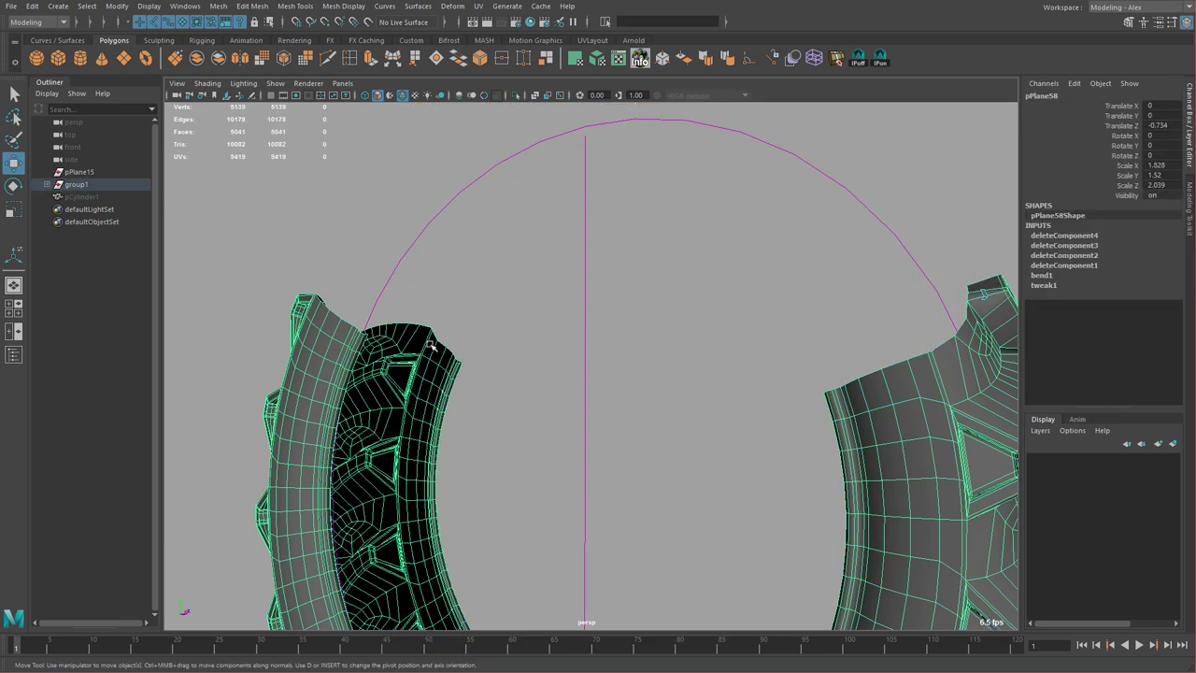
# Delete the stray faces at the open end of the tire ring, return to object mode, and clear its history.
pyautogui.scroll(-5, 731, 451)
pyautogui.keyDown('alt'); pyautogui.moveTo(560, 360); pyautogui.dragTo(505, 443); pyautogui.keyUp('alt')
pyautogui.scroll(5, 655, 470)
pyautogui.moveTo(661, 359); pyautogui.dragTo(660, 399, button='right')
pyautogui.moveTo(606, 239); pyautogui.dragTo(631, 256)
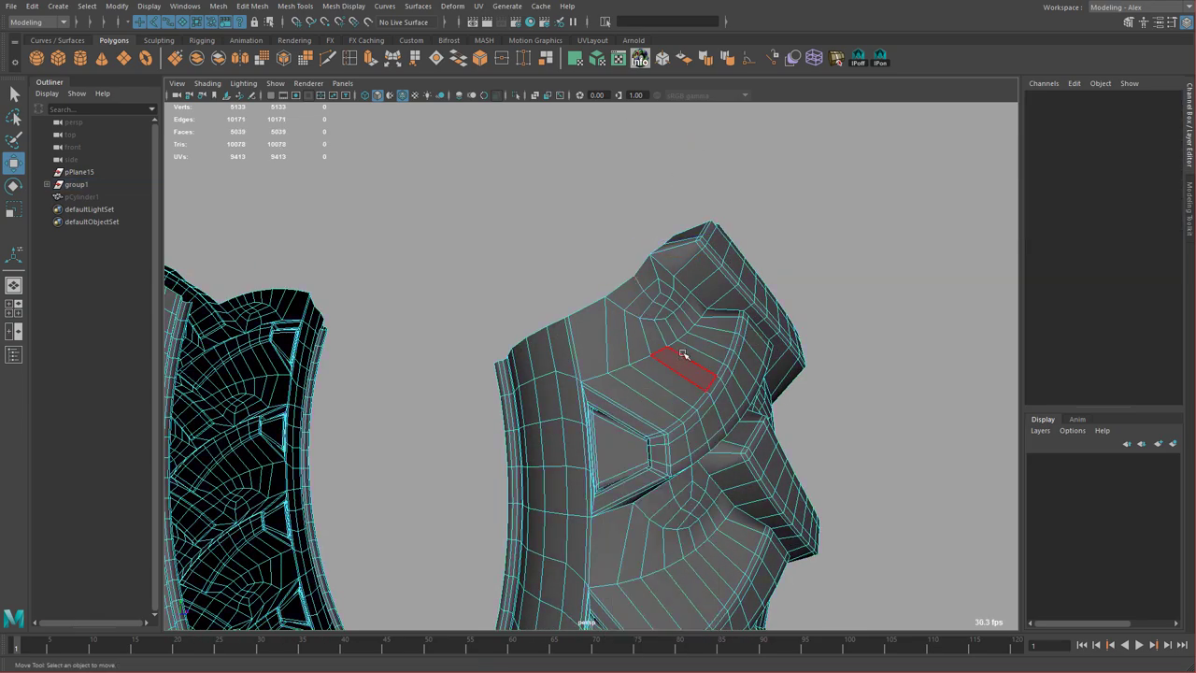
pyautogui.moveTo(682, 355); pyautogui.dragTo(715, 336, button='right')
pyautogui.scroll(-5, 810, 452)
pyautogui.keyDown('alt'); pyautogui.moveTo(504, 399); pyautogui.dragTo(603, 406); pyautogui.keyUp('alt')
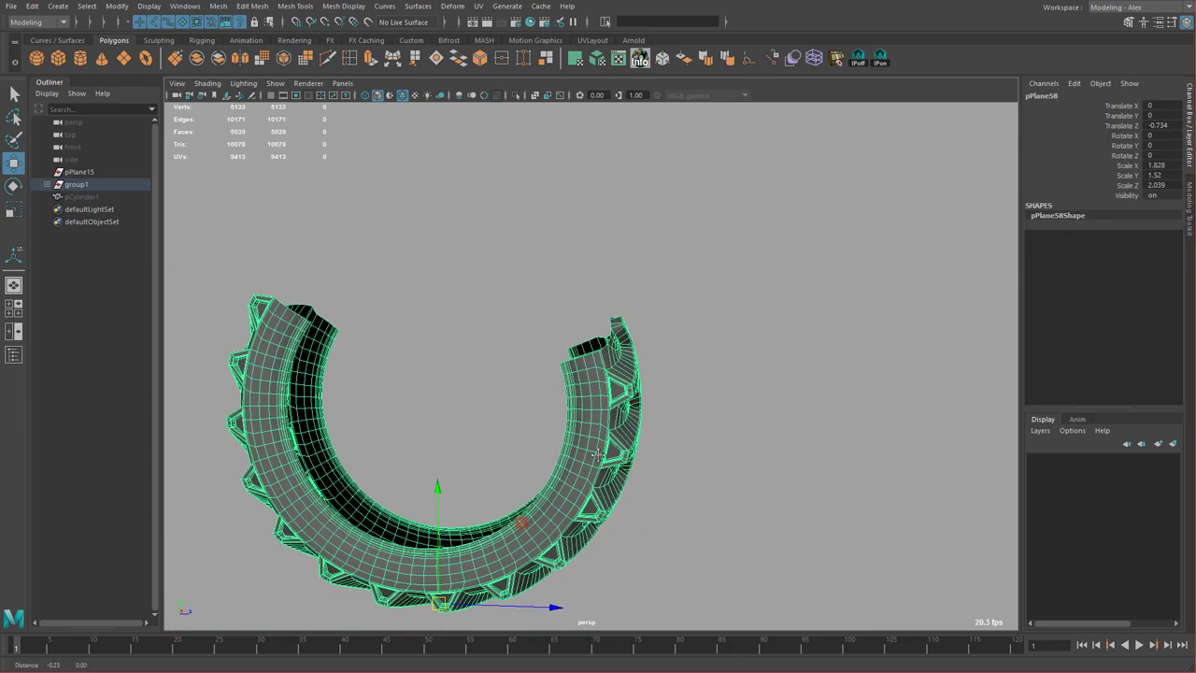
# Frame the ring in the side view and snap its pivot to the grid origin.
pyautogui.press('space')
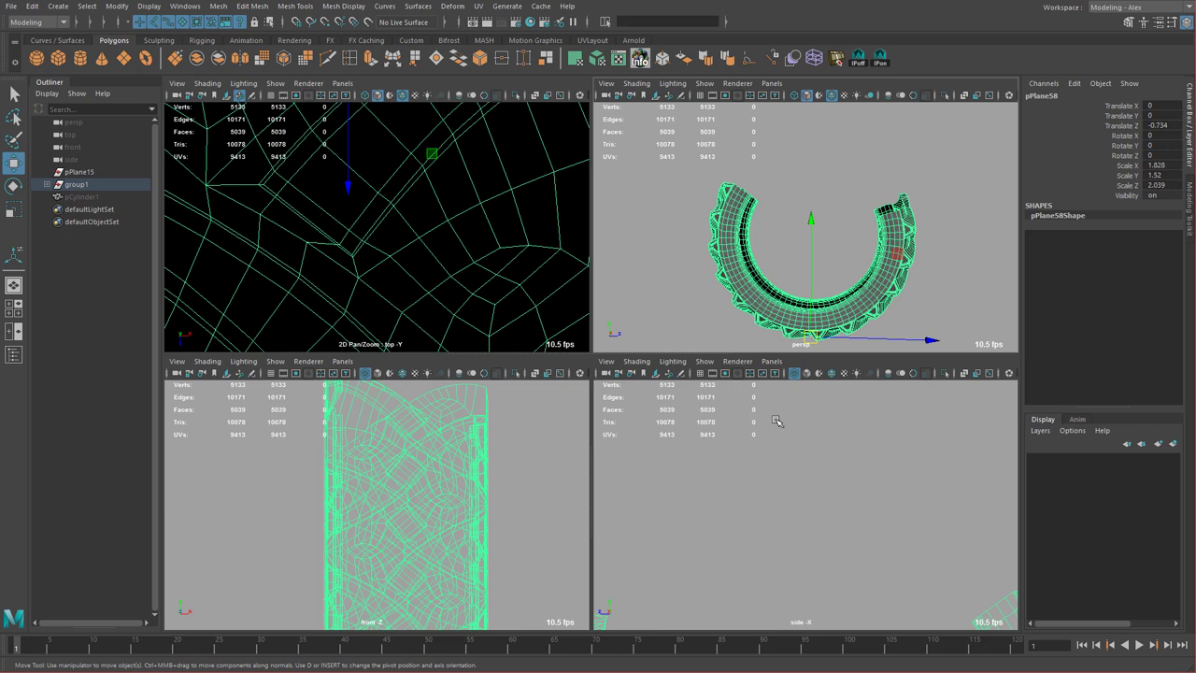
pyautogui.click(700, 374)
pyautogui.press('space')
pyautogui.press('f')
pyautogui.keyDown('alt'); pyautogui.moveTo(761, 485); pyautogui.dragTo(687, 447, button='right'); pyautogui.keyUp('alt')
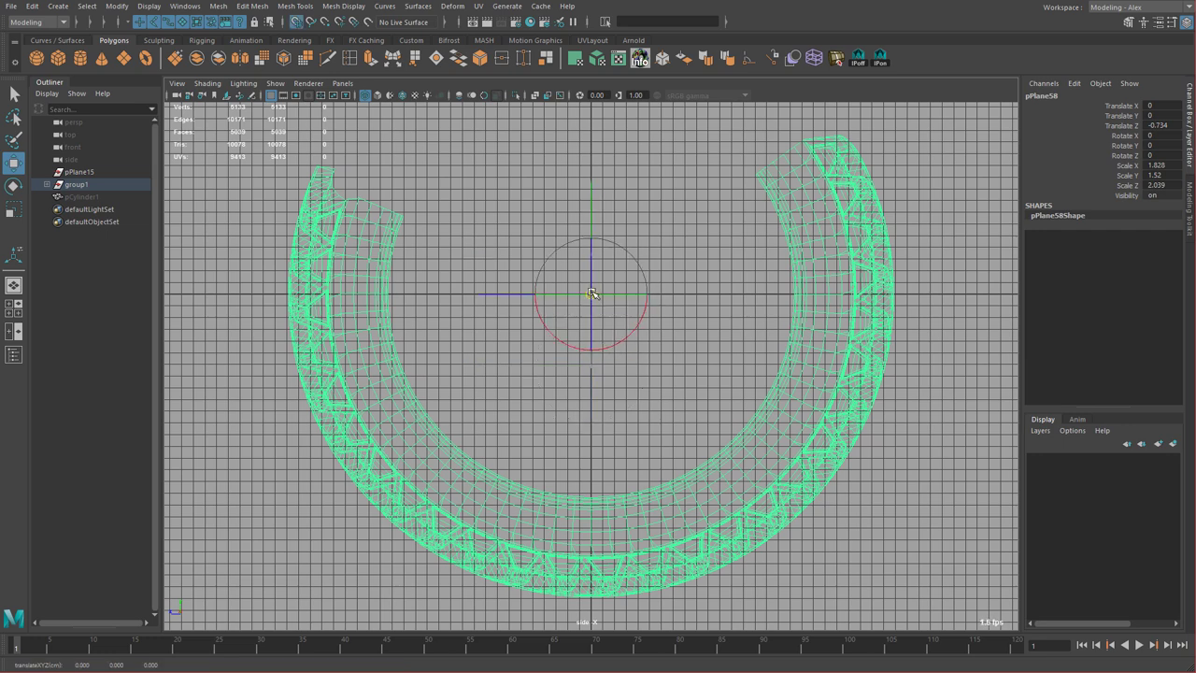
# Freeze the ring's transformations, duplicate it, and rotate the copy about X to -121.841 degrees.
pyautogui.keyDown('alt'); pyautogui.moveTo(647, 335); pyautogui.dragTo(669, 371, button='middle'); pyautogui.keyUp('alt')
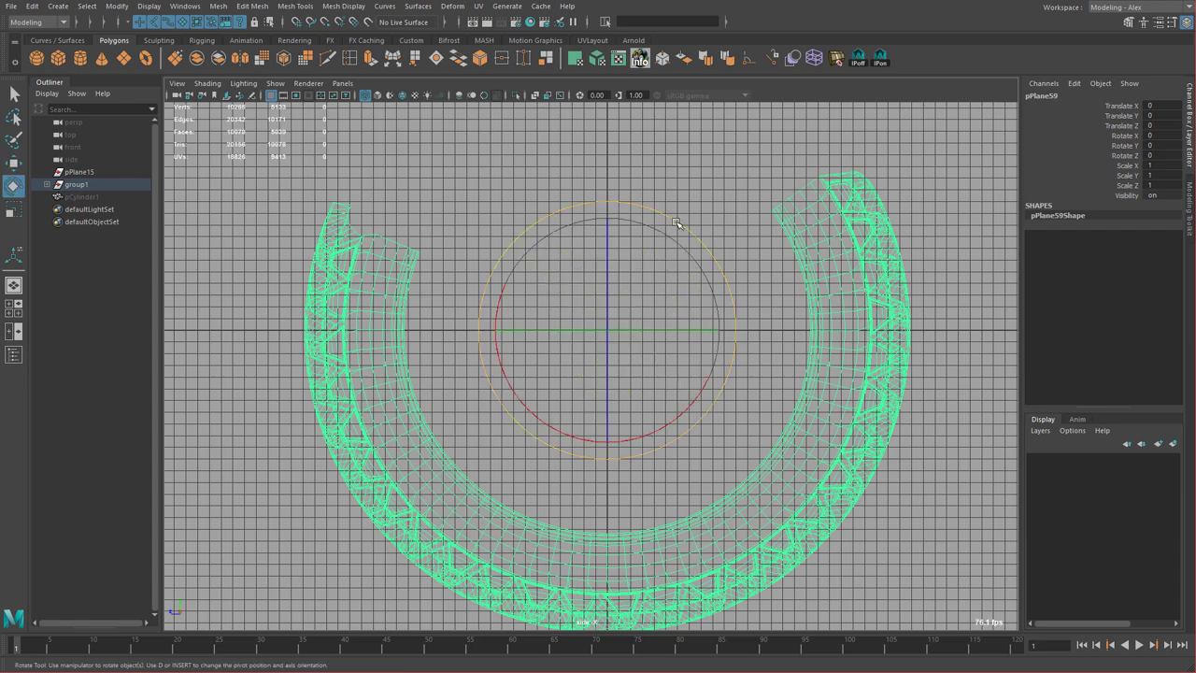
pyautogui.moveTo(677, 223); pyautogui.dragTo(641, 389)
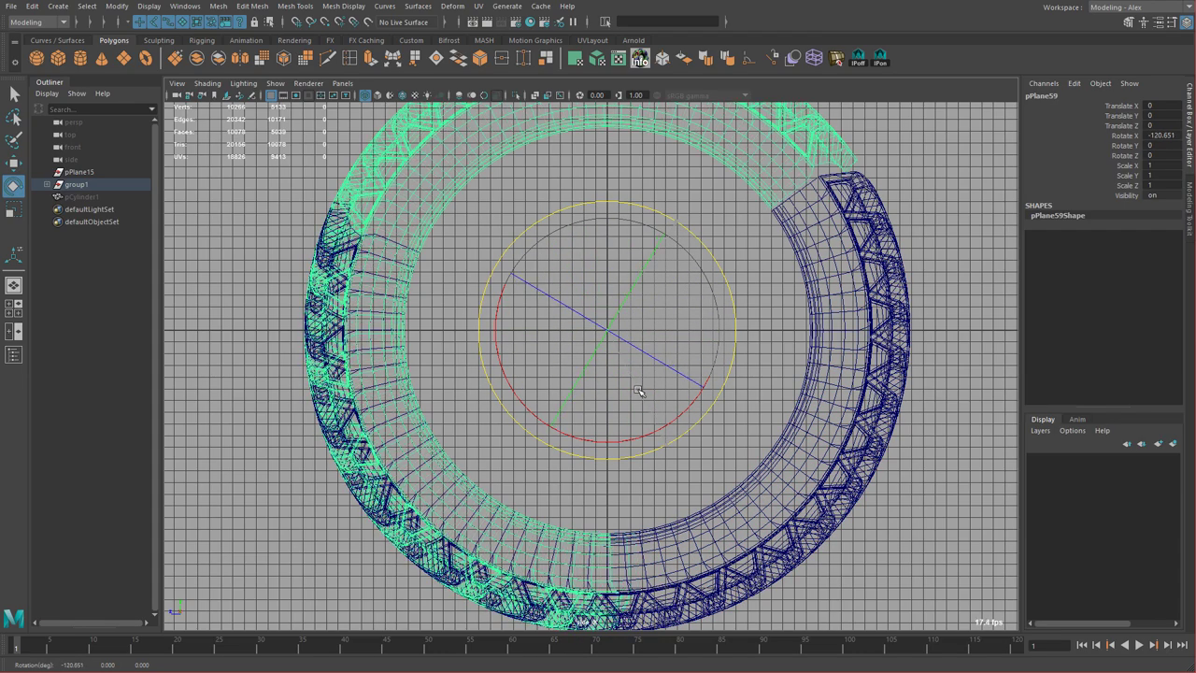
pyautogui.press('space')
pyautogui.press('space')
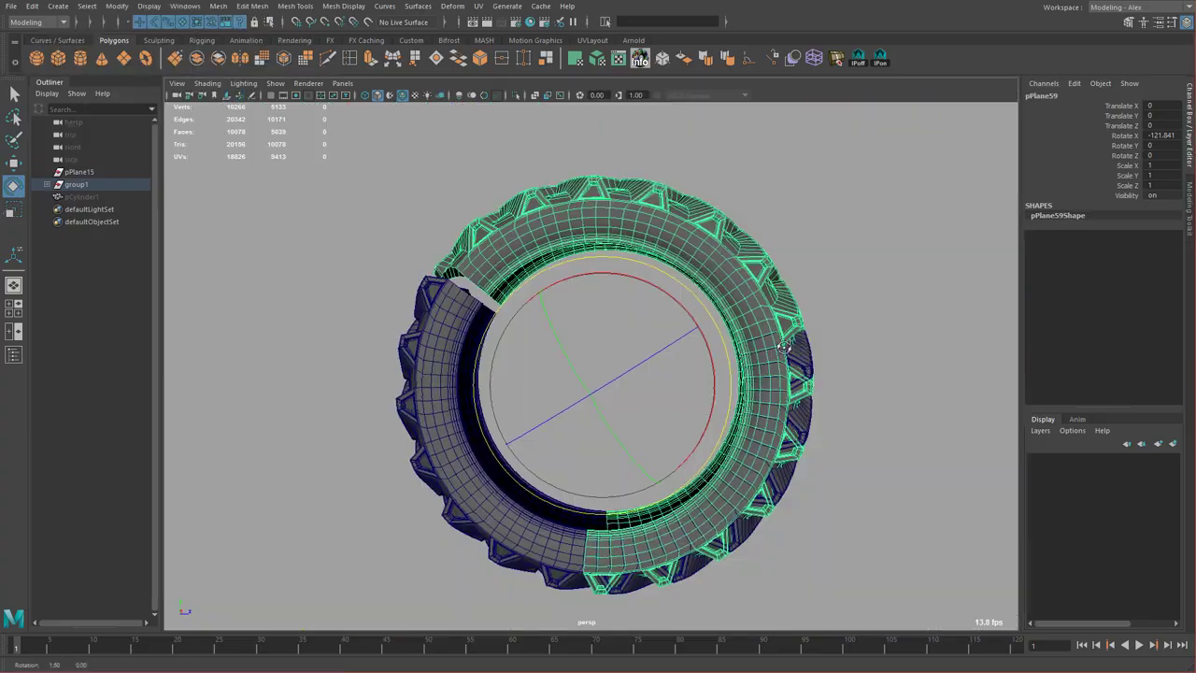
# Delete the surplus band of faces at the end of the duplicate and rotate it about X to -134.901 degrees.
pyautogui.keyDown('alt'); pyautogui.moveTo(697, 356); pyautogui.dragTo(754, 351); pyautogui.keyUp('alt')
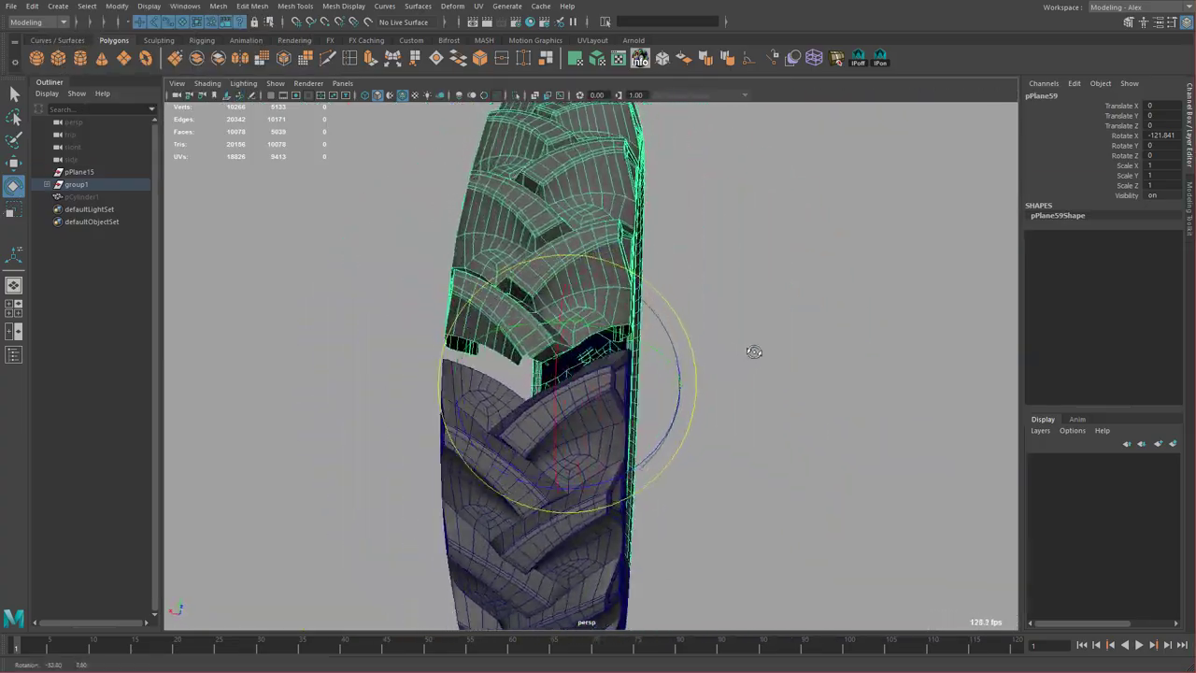
pyautogui.keyDown('alt'); pyautogui.moveTo(819, 393); pyautogui.dragTo(840, 396, button='right'); pyautogui.keyUp('alt')
pyautogui.moveTo(720, 382)
pyautogui.keyDown('alt'); pyautogui.mouseDown()
pyautogui.moveTo(814, 387)
pyautogui.moveTo(736, 383)
pyautogui.mouseUp(); pyautogui.keyUp('alt')
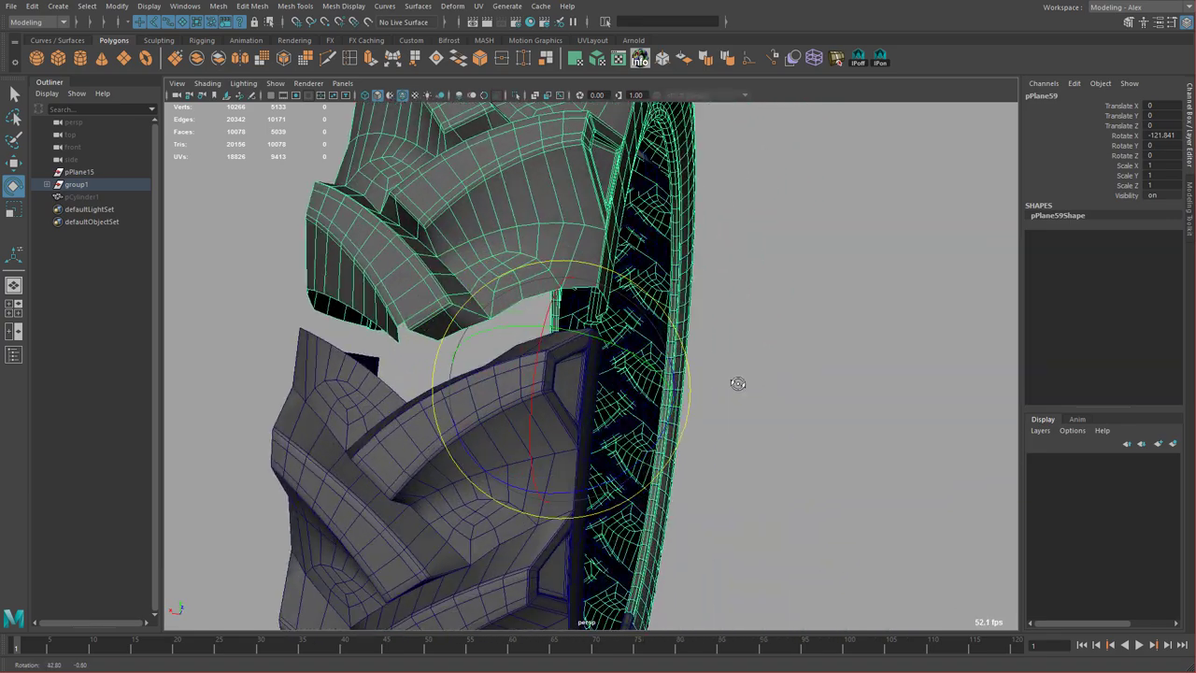
pyautogui.keyDown('alt'); pyautogui.moveTo(392, 338); pyautogui.dragTo(645, 353); pyautogui.keyUp('alt')
pyautogui.press('q')
pyautogui.moveTo(648, 347); pyautogui.dragTo(650, 402, button='right')
pyautogui.moveTo(645, 346); pyautogui.dragTo(721, 414)
pyautogui.keyDown('alt'); pyautogui.moveTo(803, 411); pyautogui.dragTo(598, 355); pyautogui.keyUp('alt')
pyautogui.press('w')
pyautogui.keyDown('alt'); pyautogui.moveTo(561, 355); pyautogui.dragTo(323, 176, button='right'); pyautogui.keyUp('alt')
pyautogui.press('Delete')
pyautogui.press('e')
pyautogui.keyDown('alt'); pyautogui.moveTo(710, 342); pyautogui.dragTo(773, 347); pyautogui.keyUp('alt')
pyautogui.press('q')
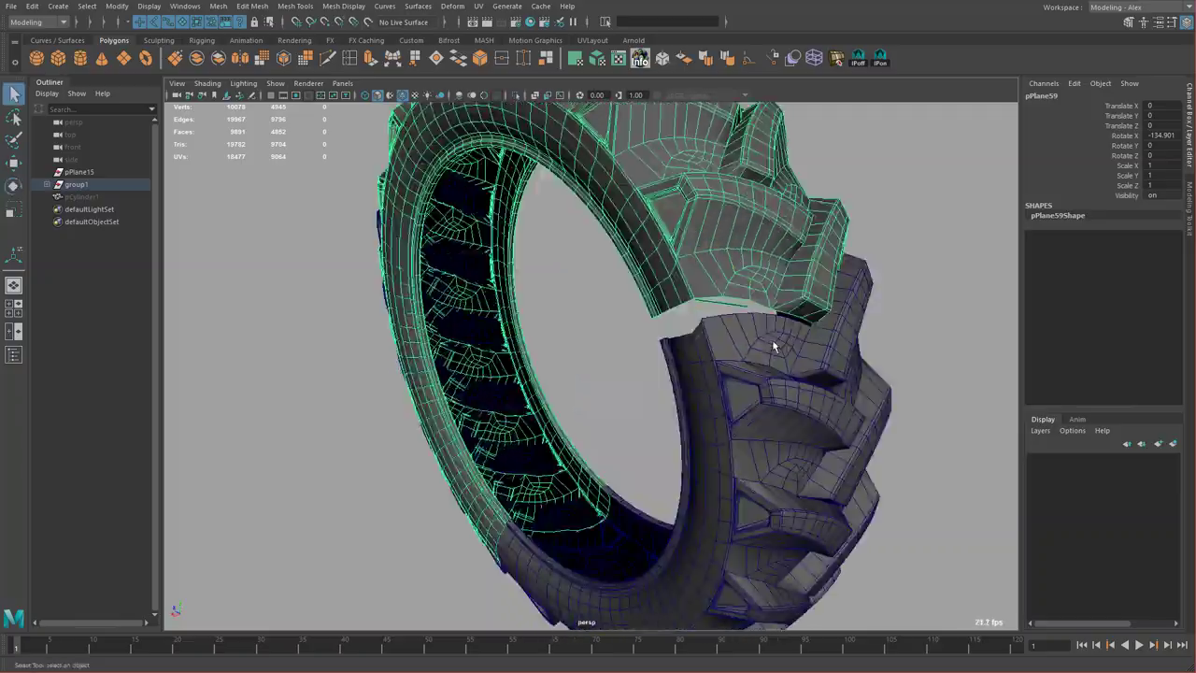
# Delete another band of faces from the duplicate and rotate it further around the ring toward the open seam.
pyautogui.moveTo(747, 280); pyautogui.dragTo(747, 336, button='right')
pyautogui.moveTo(645, 355); pyautogui.dragTo(494, 491)
pyautogui.press('Delete')
pyautogui.press('e')
pyautogui.moveTo(676, 299); pyautogui.dragTo(692, 327)
pyautogui.press('4')
pyautogui.moveTo(691, 373)
pyautogui.keyDown('alt'); pyautogui.mouseDown()
pyautogui.moveTo(806, 438)
pyautogui.moveTo(673, 410)
pyautogui.mouseUp(); pyautogui.keyUp('alt')
# Delete the duplicate's faces that overlap the original ring, leaving only the upper arch that fills the gap.
pyautogui.press('q')
pyautogui.moveTo(644, 355); pyautogui.dragTo(644, 411, button='right')
pyautogui.moveTo(682, 364)
pyautogui.mouseDown()
pyautogui.moveTo(664, 427)
pyautogui.moveTo(715, 259)
pyautogui.moveTo(417, 240)
pyautogui.moveTo(691, 233)
pyautogui.mouseUp()
pyautogui.press('Delete')
pyautogui.press('5')
pyautogui.keyDown('shift'); pyautogui.moveTo(707, 134); pyautogui.dragTo(654, 411); pyautogui.keyUp('shift')
pyautogui.press('Delete')
pyautogui.keyDown('shift'); pyautogui.moveTo(571, 448); pyautogui.dragTo(657, 507); pyautogui.keyUp('shift')
pyautogui.press('Delete')
pyautogui.moveTo(572, 415); pyautogui.dragTo(619, 489)
pyautogui.press('Delete')
# Return the duplicate to object mode, set its Rotate X to -144, and check its alignment at the seams.
pyautogui.press('w')
pyautogui.press('4')
pyautogui.press('5')
pyautogui.moveTo(742, 352); pyautogui.dragTo(784, 308, button='right')
pyautogui.keyDown('alt'); pyautogui.moveTo(675, 361); pyautogui.dragTo(607, 361); pyautogui.keyUp('alt')
pyautogui.click(1170, 136)
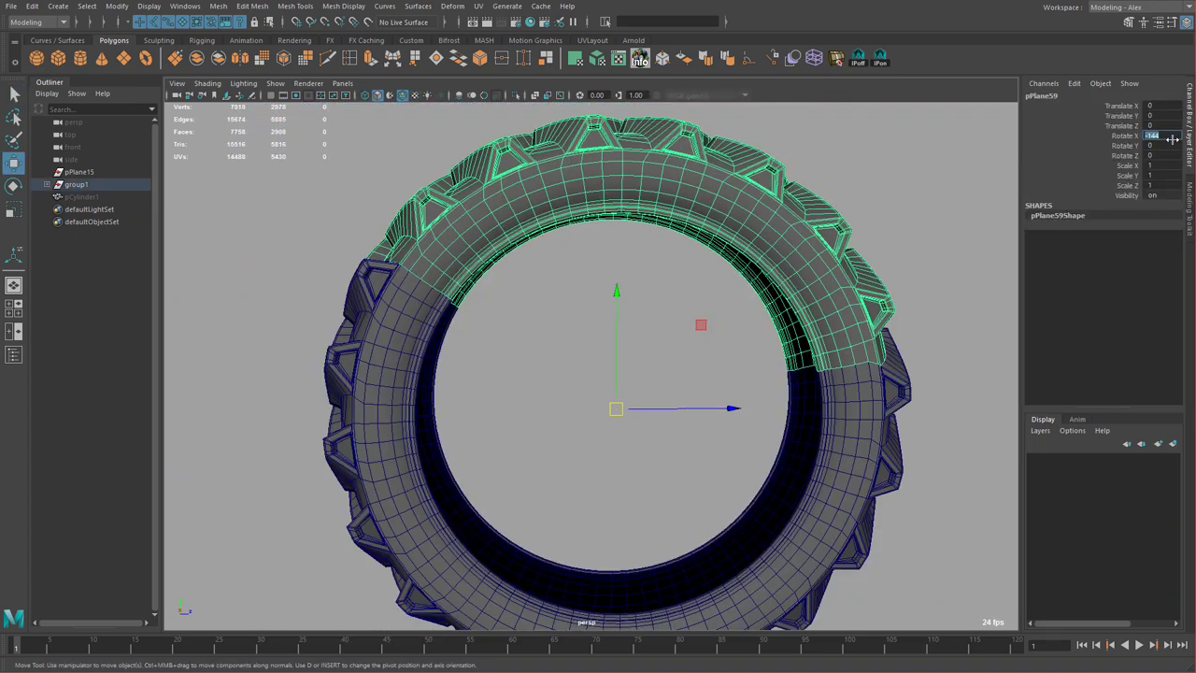
pyautogui.keyDown('alt'); pyautogui.moveTo(790, 251); pyautogui.dragTo(962, 281); pyautogui.keyUp('alt')
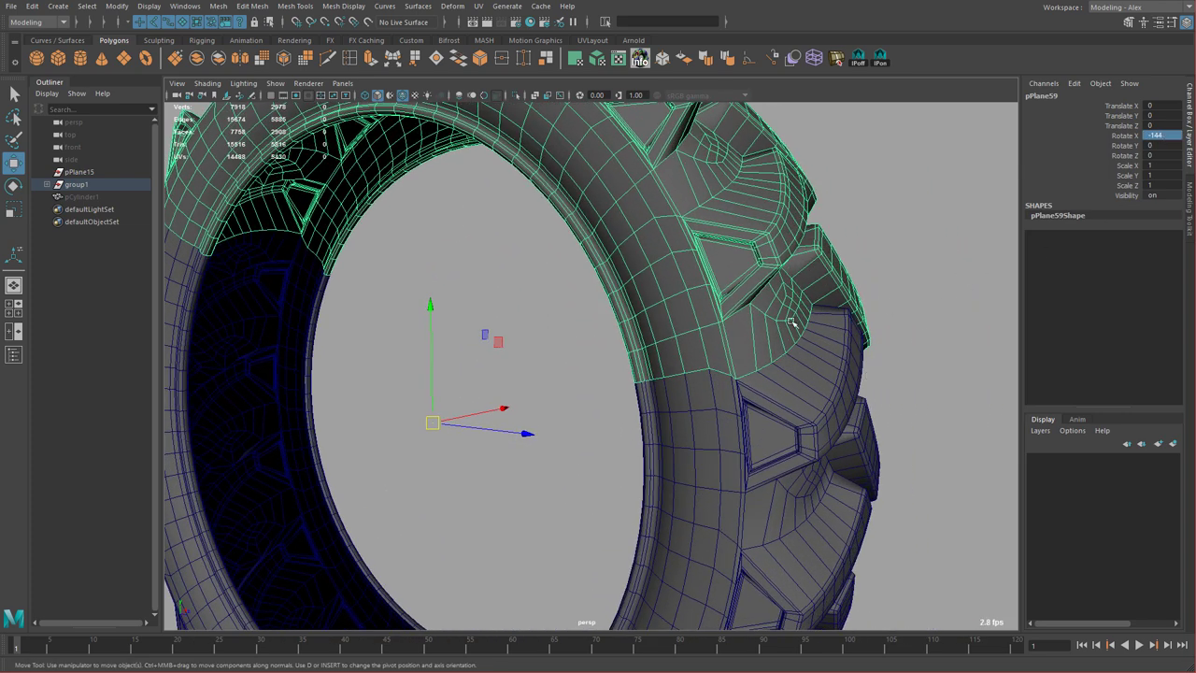
pyautogui.moveTo(791, 321)
pyautogui.keyDown('alt'); pyautogui.mouseDown()
pyautogui.moveTo(800, 317)
pyautogui.moveTo(790, 365)
pyautogui.mouseUp(); pyautogui.keyUp('alt')
pyautogui.press('4')
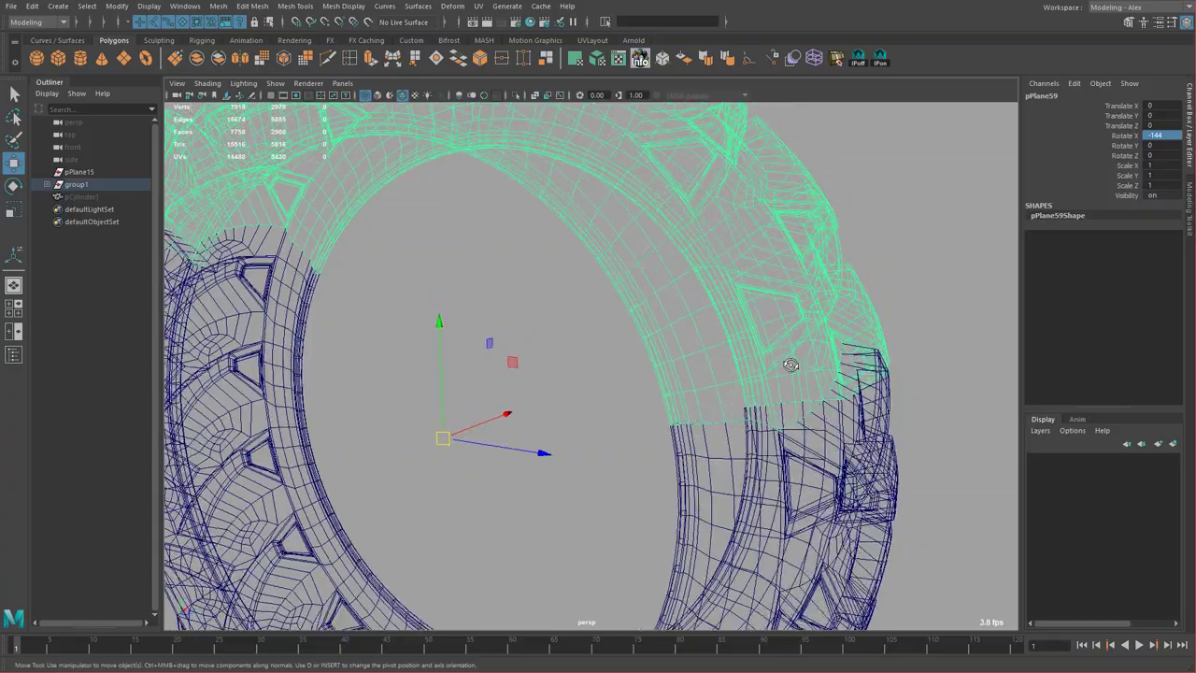
# Freeze the duplicate's rotation, select both ring sections, and combine them into one mesh.
pyautogui.press('5')
pyautogui.keyDown('alt'); pyautogui.moveTo(598, 373); pyautogui.dragTo(734, 376); pyautogui.keyUp('alt')
pyautogui.scroll(4, 641, 376)
pyautogui.keyDown('shift'); pyautogui.click(592, 313); pyautogui.keyUp('shift')
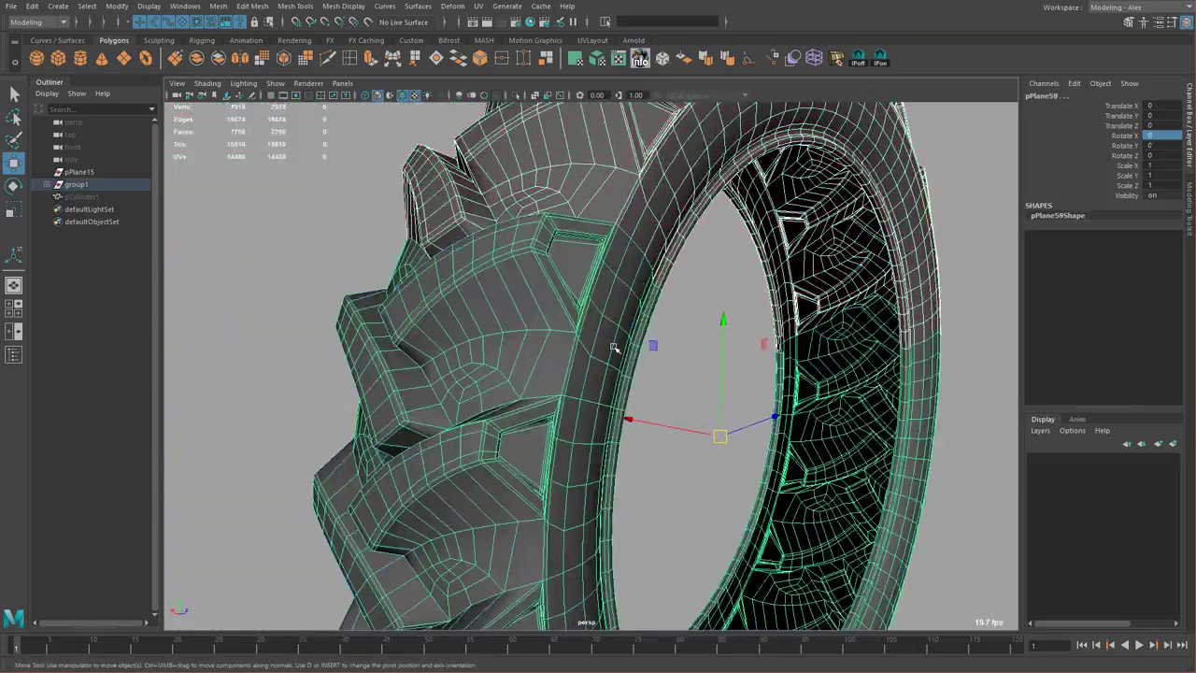
pyautogui.keyDown('alt'); pyautogui.moveTo(613, 348); pyautogui.dragTo(578, 368); pyautogui.keyUp('alt')
pyautogui.keyDown('alt'); pyautogui.moveTo(577, 368); pyautogui.dragTo(450, 414, button='middle'); pyautogui.keyUp('alt')
pyautogui.scroll(3, 450, 411)
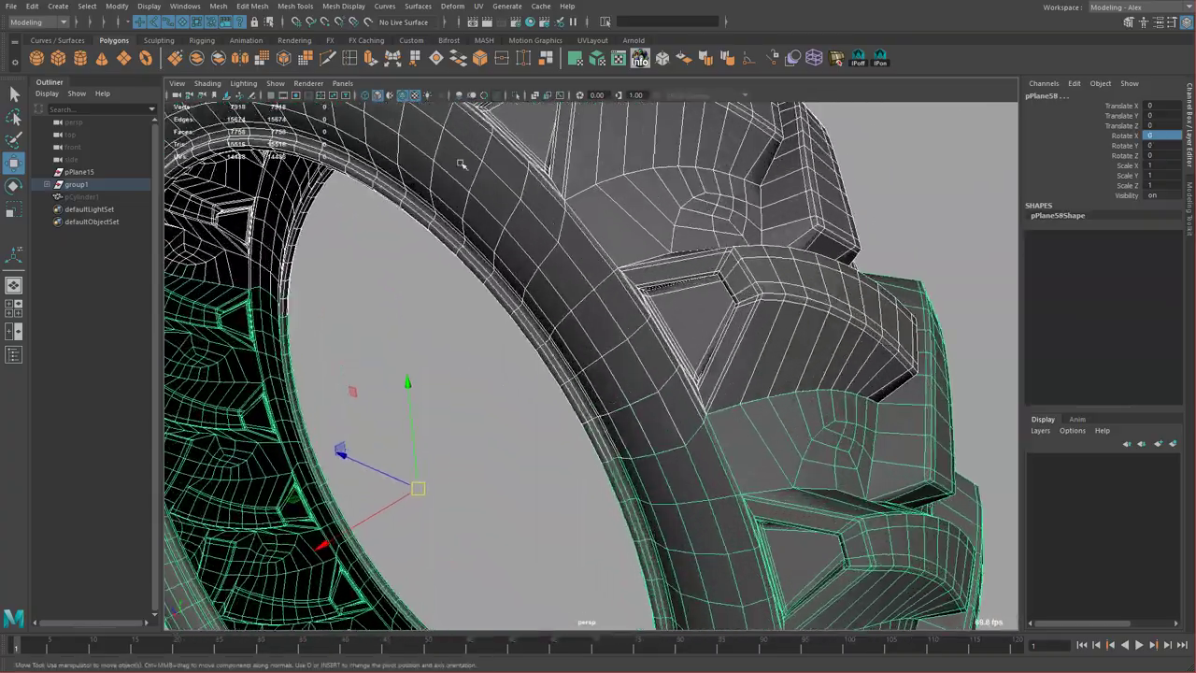
pyautogui.click(459, 62)
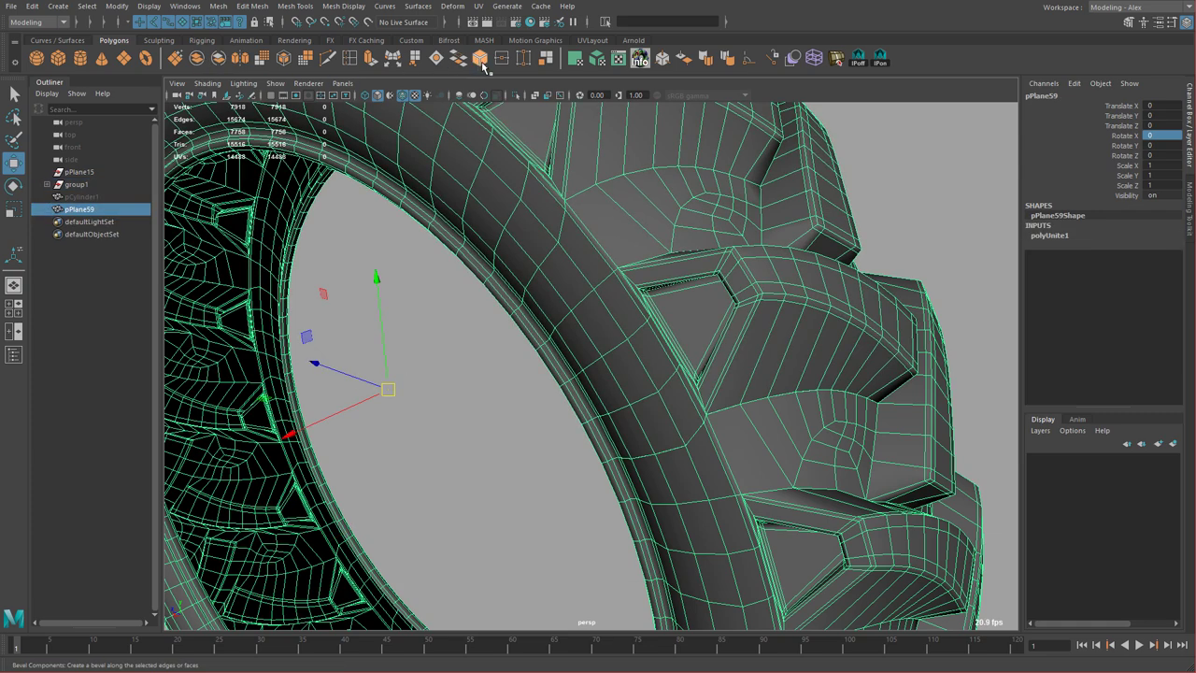
# Merge the combined tire's vertices with a 0.01 distance threshold and show the mesh in smooth preview.
pyautogui.press('g')
pyautogui.keyDown('alt'); pyautogui.moveTo(697, 362); pyautogui.dragTo(681, 361); pyautogui.keyUp('alt')
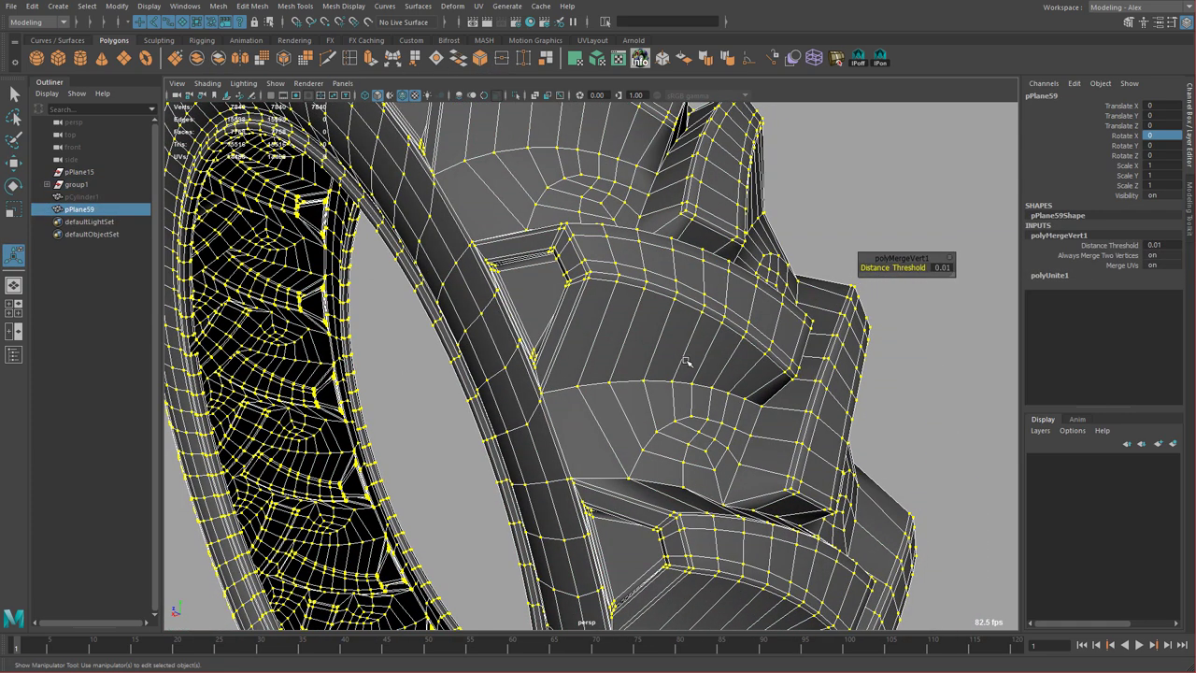
pyautogui.press('3')
pyautogui.moveTo(679, 354); pyautogui.dragTo(720, 330, button='right')
pyautogui.click(886, 336)
# Turn off the wireframe-on-shaded display and inspect the smoothed tire around the merged seams.
pyautogui.keyDown('alt'); pyautogui.moveTo(824, 377); pyautogui.dragTo(720, 388); pyautogui.keyUp('alt')
pyautogui.keyDown('alt'); pyautogui.moveTo(720, 388); pyautogui.dragTo(650, 364, button='right'); pyautogui.keyUp('alt')
pyautogui.keyDown('alt'); pyautogui.moveTo(650, 364); pyautogui.dragTo(596, 371); pyautogui.keyUp('alt')
pyautogui.keyDown('alt'); pyautogui.moveTo(596, 371); pyautogui.dragTo(660, 367, button='middle'); pyautogui.keyUp('alt')
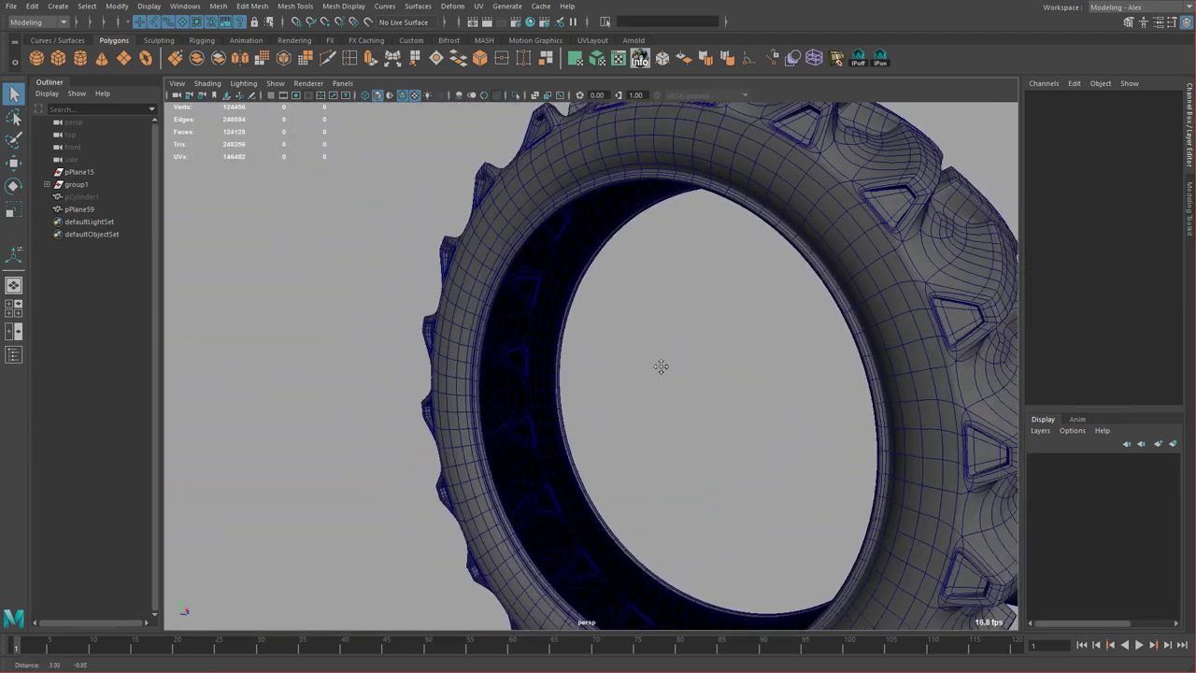
pyautogui.keyDown('alt'); pyautogui.moveTo(660, 366); pyautogui.dragTo(630, 369); pyautogui.keyUp('alt')
pyautogui.click(733, 378)
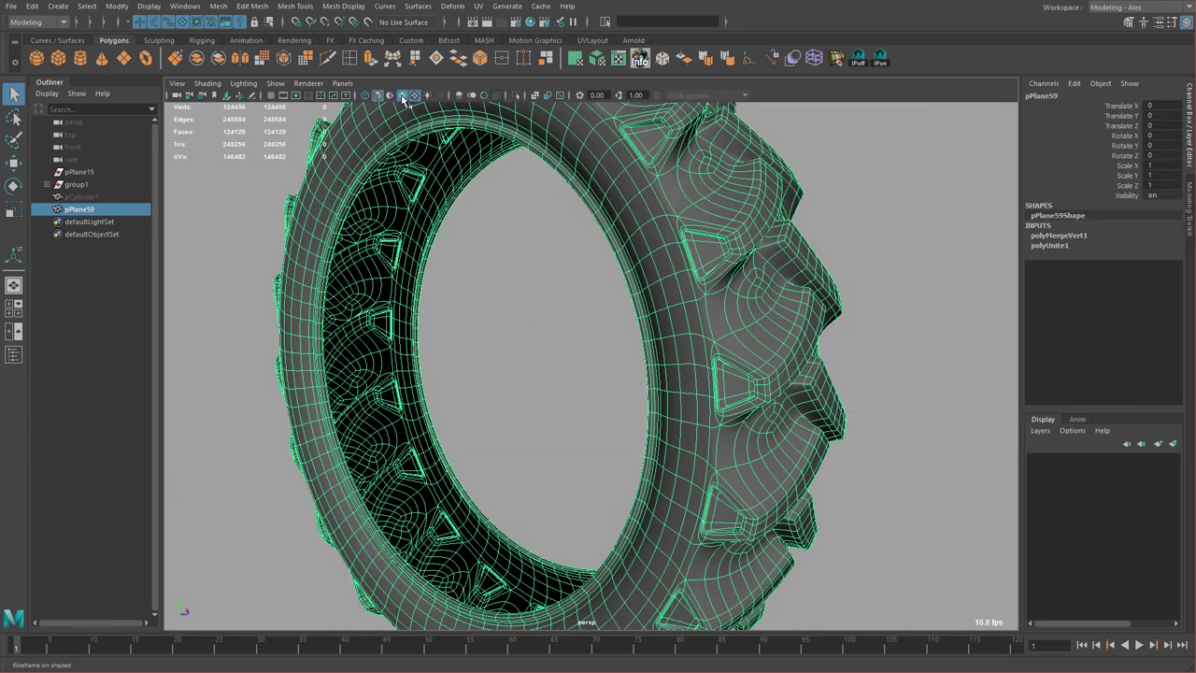
pyautogui.click(853, 421)
pyautogui.keyDown('alt'); pyautogui.moveTo(829, 414); pyautogui.dragTo(742, 373, button='right'); pyautogui.keyUp('alt')
pyautogui.keyDown('alt'); pyautogui.moveTo(742, 374); pyautogui.dragTo(684, 365); pyautogui.keyUp('alt')
pyautogui.keyDown('alt'); pyautogui.moveTo(683, 365); pyautogui.dragTo(746, 367, button='middle'); pyautogui.keyUp('alt')
# Delete the combined tire's construction history and deselect it.
pyautogui.click(799, 378)
pyautogui.hotkey('alt', 'shift', 'd')
pyautogui.click(894, 429)
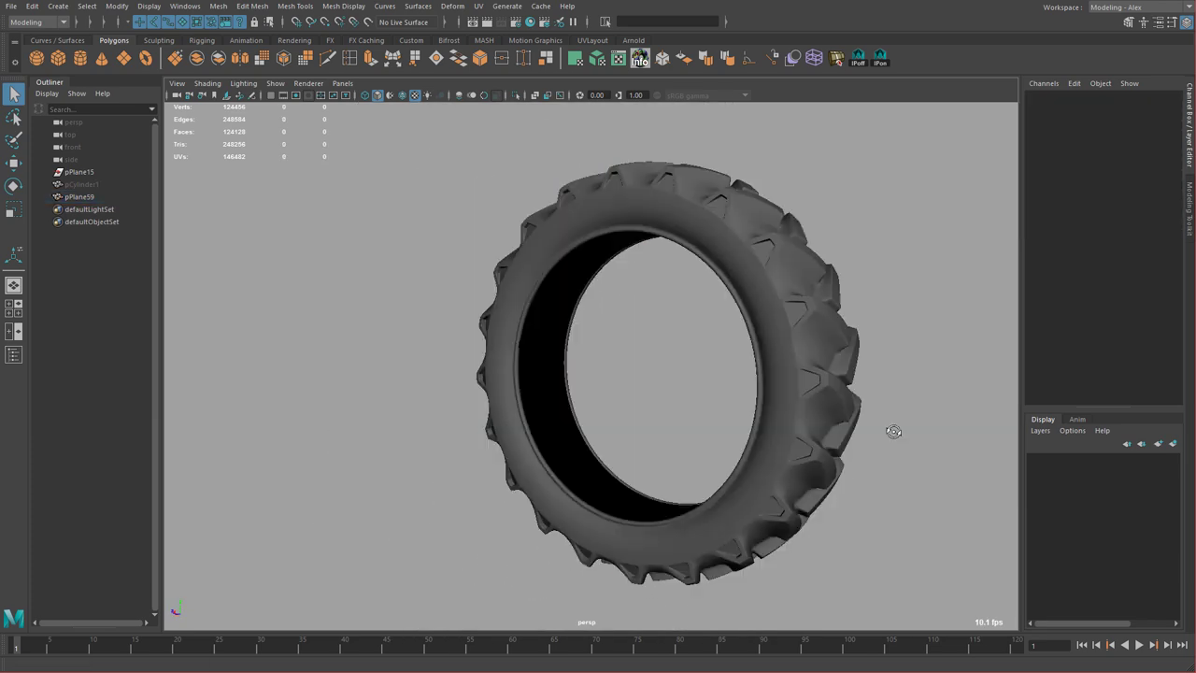
# Rotate the tire about its X axis to 38.198 degrees.
pyautogui.keyDown('alt'); pyautogui.moveTo(894, 430); pyautogui.dragTo(695, 425); pyautogui.keyUp('alt')
pyautogui.keyDown('alt'); pyautogui.moveTo(696, 425); pyautogui.dragTo(588, 390, button='right'); pyautogui.keyUp('alt')
pyautogui.keyDown('alt'); pyautogui.moveTo(589, 390); pyautogui.dragTo(656, 407, button='middle'); pyautogui.keyUp('alt')
pyautogui.keyDown('alt'); pyautogui.moveTo(657, 413); pyautogui.dragTo(750, 427); pyautogui.keyUp('alt')
pyautogui.click(818, 408)
pyautogui.press('e')
pyautogui.moveTo(613, 267); pyautogui.dragTo(572, 328)
pyautogui.keyDown('alt'); pyautogui.moveTo(615, 332); pyautogui.dragTo(819, 400); pyautogui.keyUp('alt')
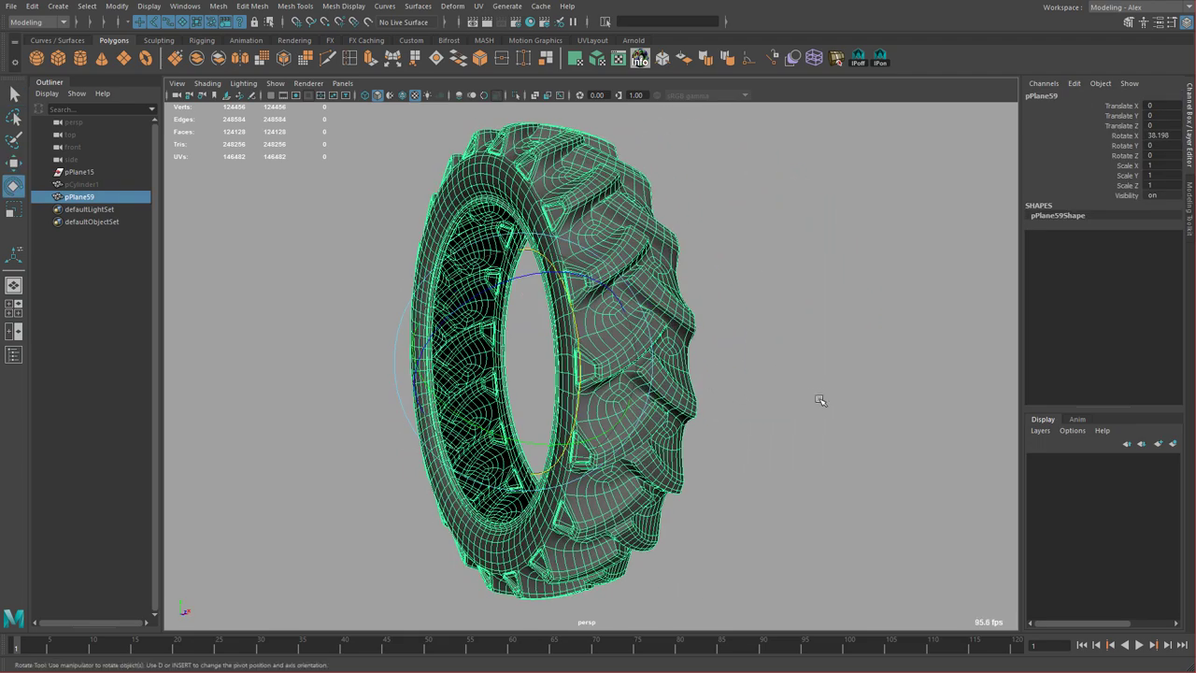
# Turn off selection highlighting in the viewport and rotate the tire about X to 18.717 degrees.
pyautogui.click(276, 83)
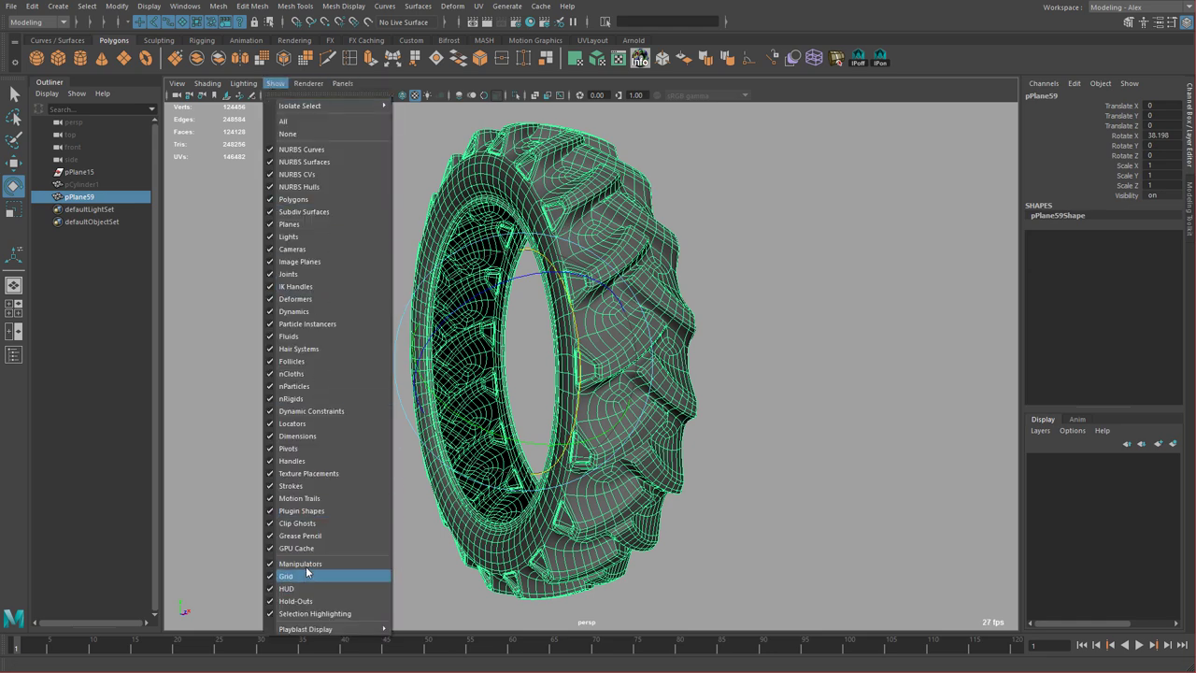
pyautogui.click(323, 616)
pyautogui.keyDown('alt'); pyautogui.moveTo(728, 506); pyautogui.dragTo(633, 519); pyautogui.keyUp('alt')
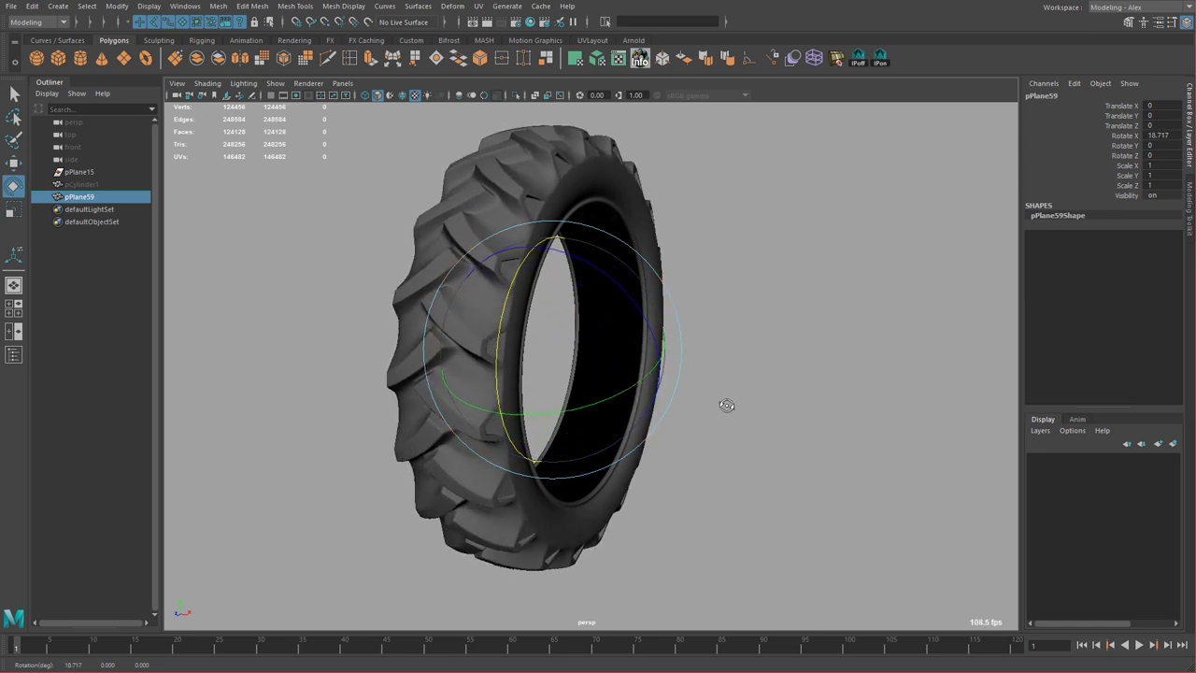
# Examine the smoothed tire's tread lugs, sidewall and front profile for shading problems without the wireframe overlay.
pyautogui.keyDown('alt'); pyautogui.moveTo(727, 405); pyautogui.dragTo(638, 411); pyautogui.keyUp('alt')
pyautogui.press('q')
pyautogui.keyDown('alt'); pyautogui.moveTo(637, 411); pyautogui.dragTo(758, 425, button='right'); pyautogui.keyUp('alt')
pyautogui.keyDown('alt'); pyautogui.moveTo(759, 425); pyautogui.dragTo(679, 467); pyautogui.keyUp('alt')
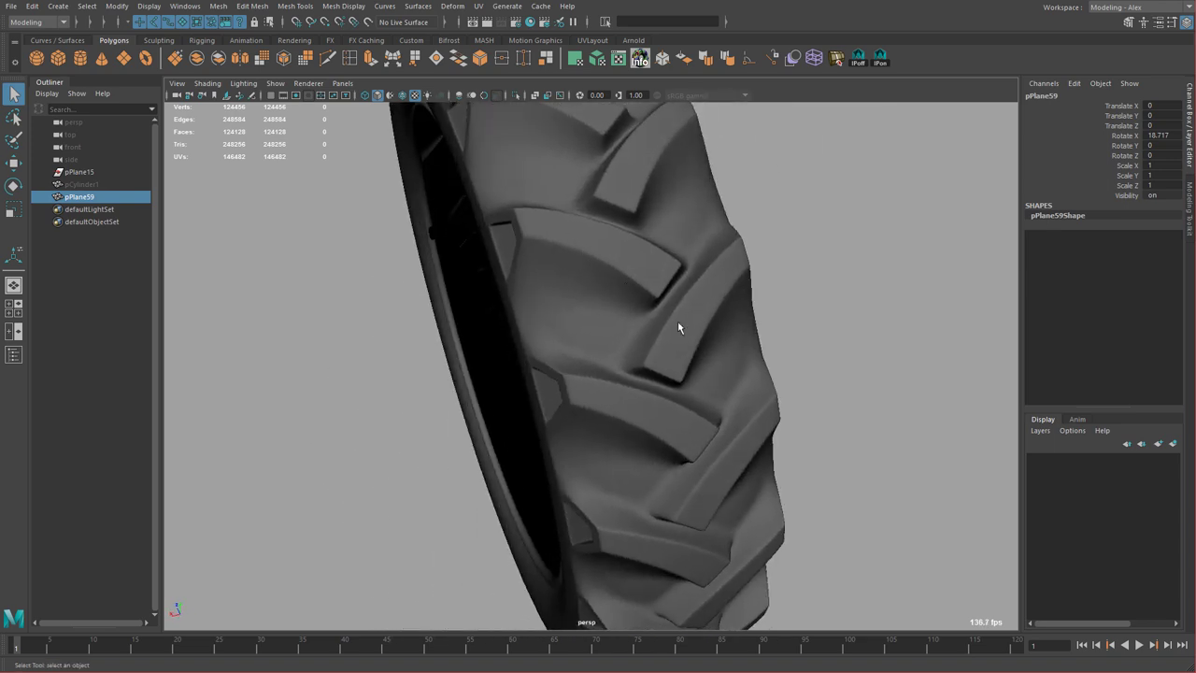
pyautogui.keyDown('alt'); pyautogui.moveTo(678, 328); pyautogui.dragTo(472, 371); pyautogui.keyUp('alt')
pyautogui.keyDown('alt'); pyautogui.moveTo(533, 379); pyautogui.dragTo(640, 397, button='right'); pyautogui.keyUp('alt')
pyautogui.keyDown('alt'); pyautogui.moveTo(640, 397); pyautogui.dragTo(523, 397); pyautogui.keyUp('alt')
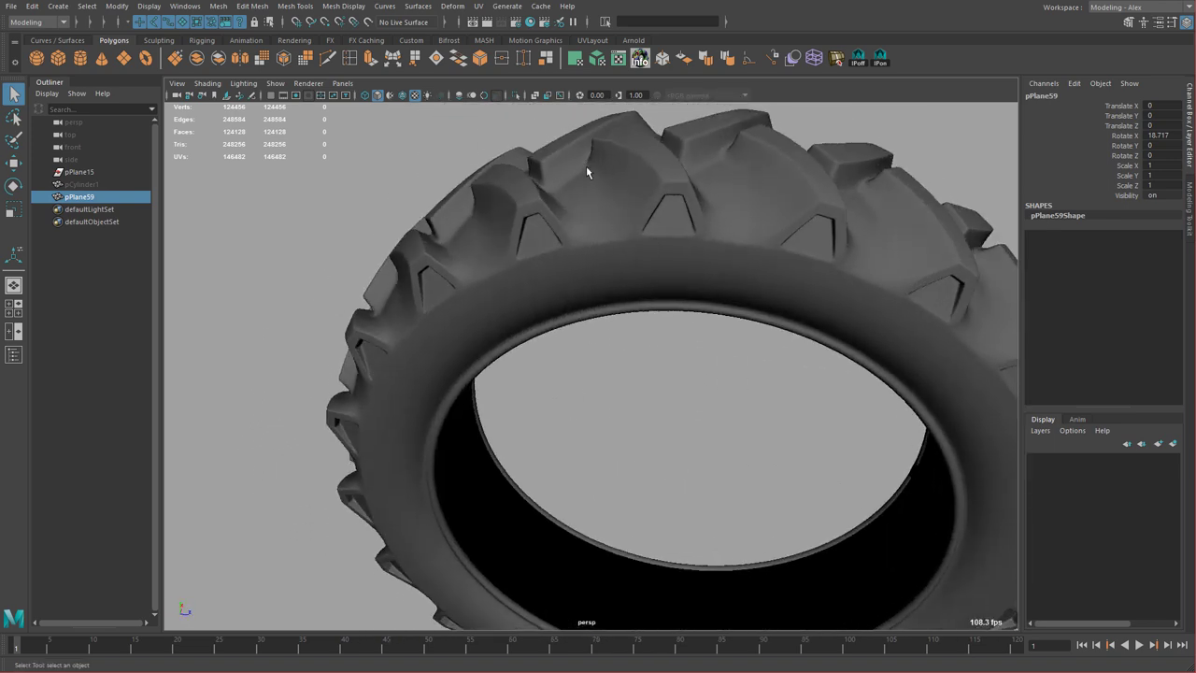
pyautogui.keyDown('alt'); pyautogui.moveTo(587, 171); pyautogui.dragTo(611, 305); pyautogui.keyUp('alt')
pyautogui.keyDown('alt'); pyautogui.moveTo(559, 335); pyautogui.dragTo(553, 289); pyautogui.keyUp('alt')
pyautogui.press('w')
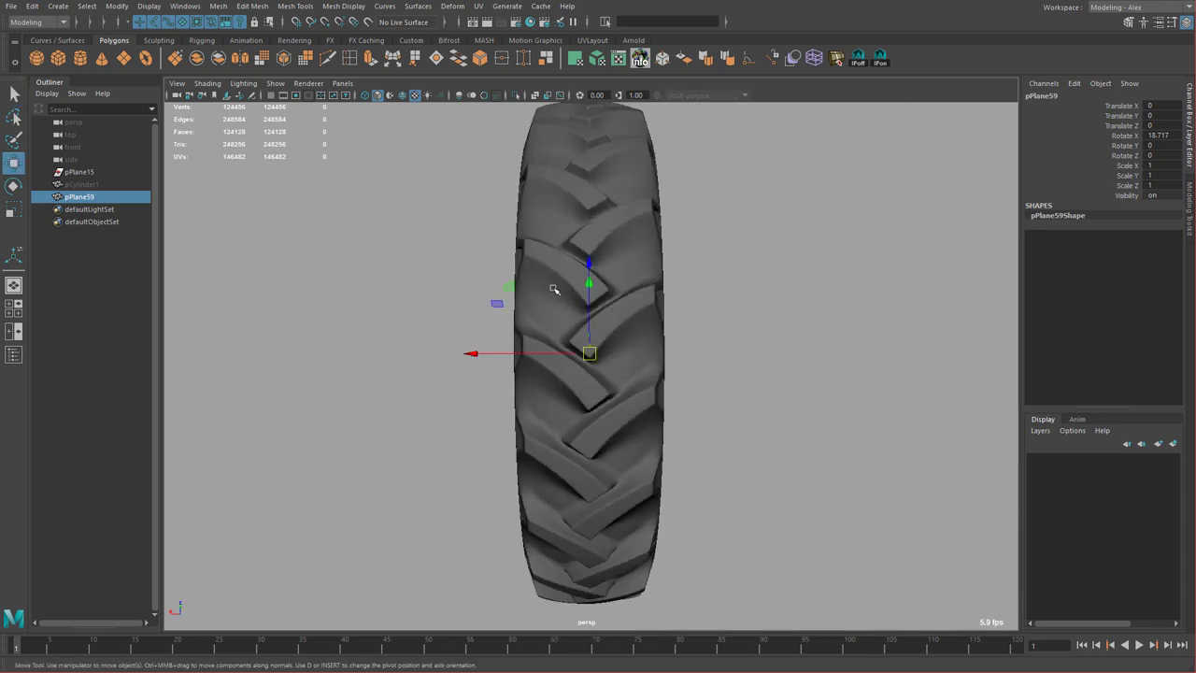
# Turn selection highlighting back on in the perspective viewport to display the tire's wireframe.
pyautogui.click(277, 84)
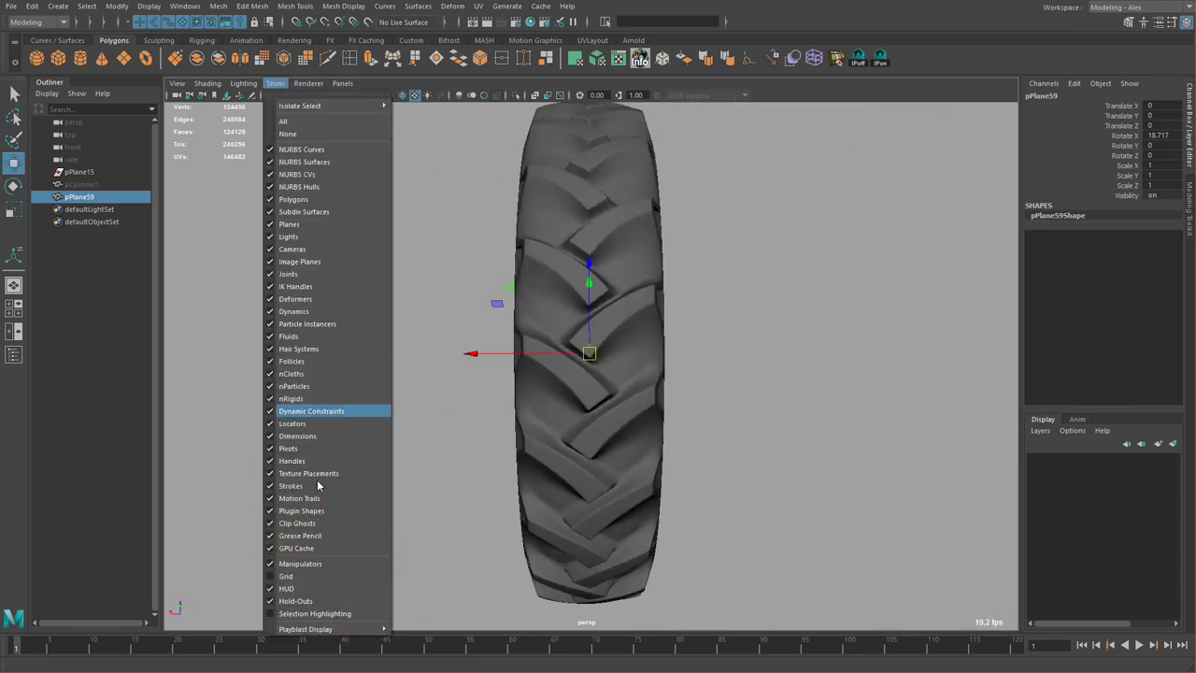
pyautogui.click(316, 612)
pyautogui.keyDown('alt'); pyautogui.moveTo(525, 378); pyautogui.dragTo(667, 403, button='right'); pyautogui.keyUp('alt')
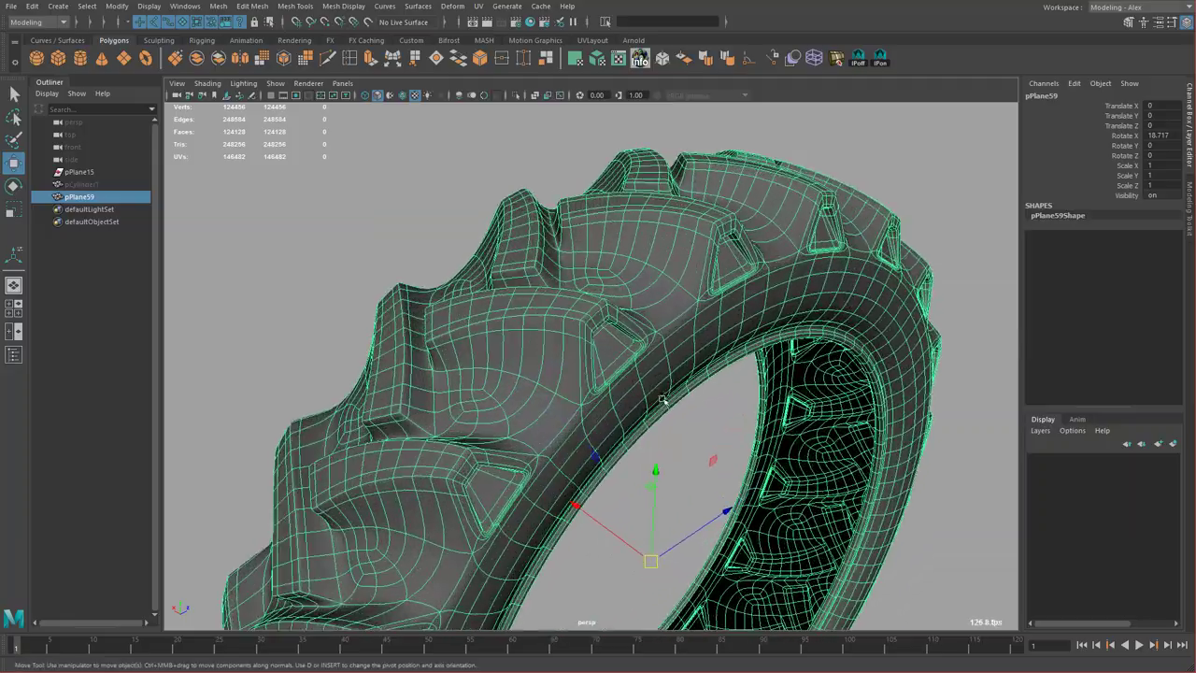
pyautogui.keyDown('alt'); pyautogui.moveTo(667, 403); pyautogui.dragTo(498, 420); pyautogui.keyUp('alt')
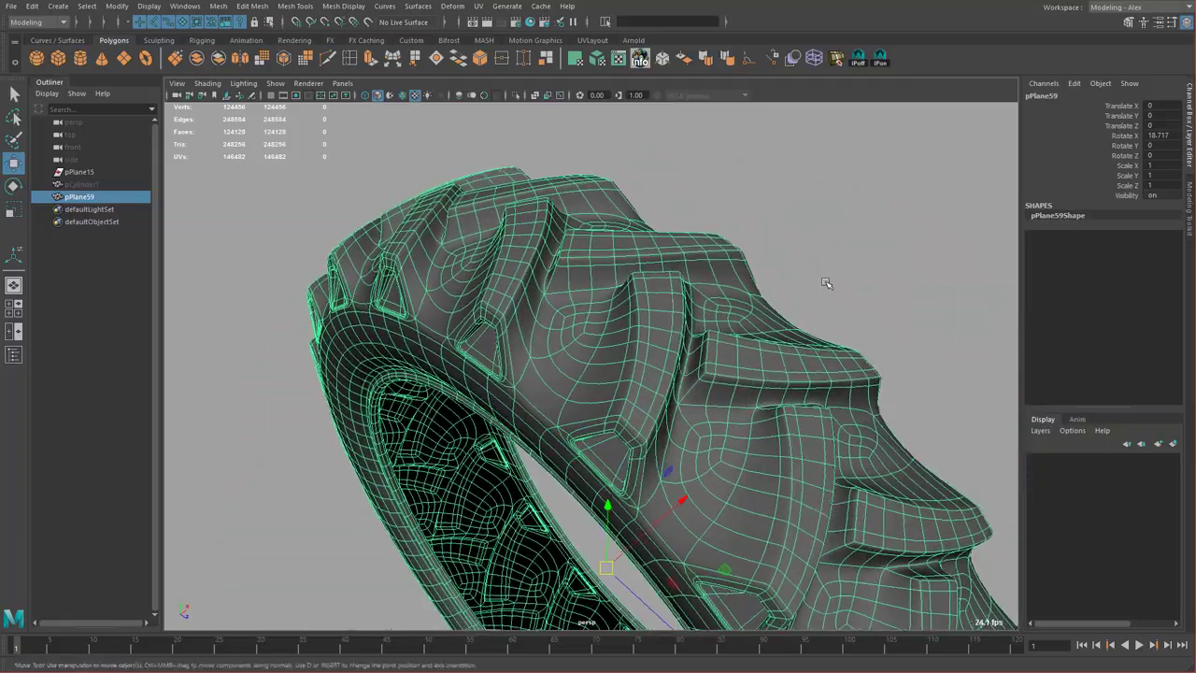
# Examine the smoothed tire's edge flow along the sidewalls, shoulder lugs and inner rim.
pyautogui.keyDown('alt'); pyautogui.moveTo(731, 370); pyautogui.dragTo(555, 383); pyautogui.keyUp('alt')
pyautogui.keyDown('alt'); pyautogui.moveTo(600, 380); pyautogui.dragTo(660, 386, button='middle'); pyautogui.keyUp('alt')
pyautogui.keyDown('alt'); pyautogui.moveTo(659, 387); pyautogui.dragTo(504, 363); pyautogui.keyUp('alt')
pyautogui.moveTo(512, 366)
pyautogui.keyDown('alt'); pyautogui.mouseDown(button='right')
pyautogui.moveTo(632, 395)
pyautogui.moveTo(523, 373)
pyautogui.mouseUp(button='right'); pyautogui.keyUp('alt')
pyautogui.keyDown('alt'); pyautogui.moveTo(523, 374); pyautogui.dragTo(590, 349); pyautogui.keyUp('alt')
pyautogui.keyDown('alt'); pyautogui.moveTo(627, 359); pyautogui.dragTo(587, 371, button='right'); pyautogui.keyUp('alt')
pyautogui.keyDown('alt'); pyautogui.moveTo(624, 486); pyautogui.dragTo(640, 315, button='middle'); pyautogui.keyUp('alt')
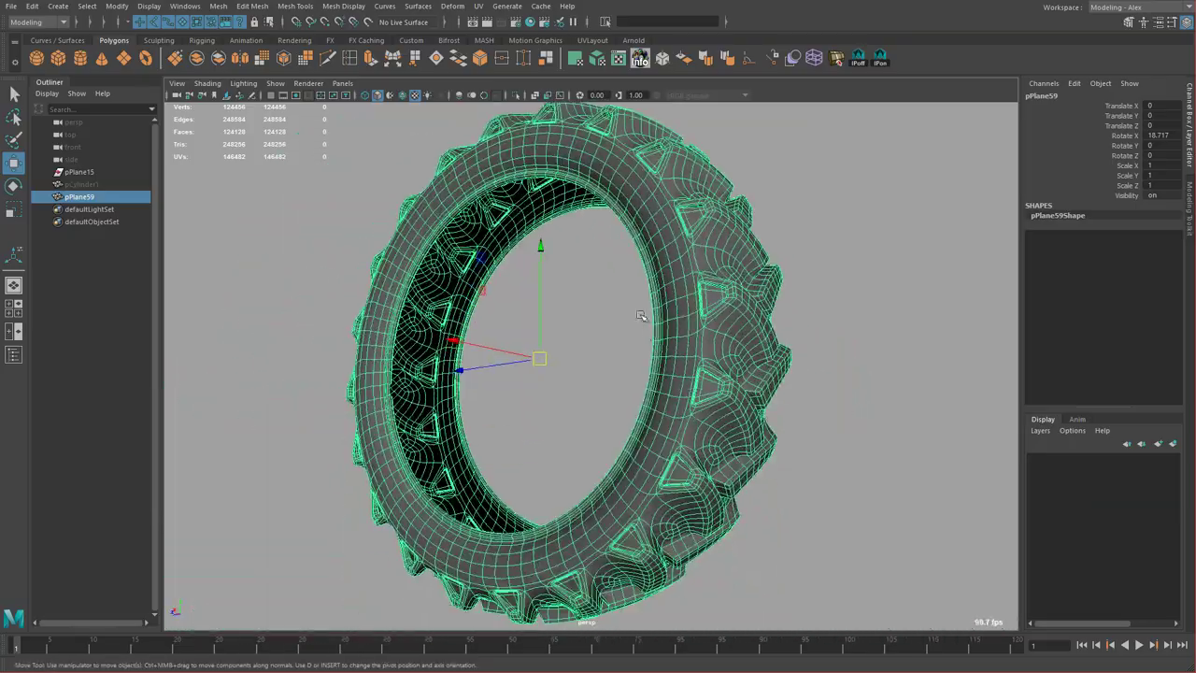
pyautogui.keyDown('alt'); pyautogui.moveTo(678, 364); pyautogui.dragTo(791, 391); pyautogui.keyUp('alt')
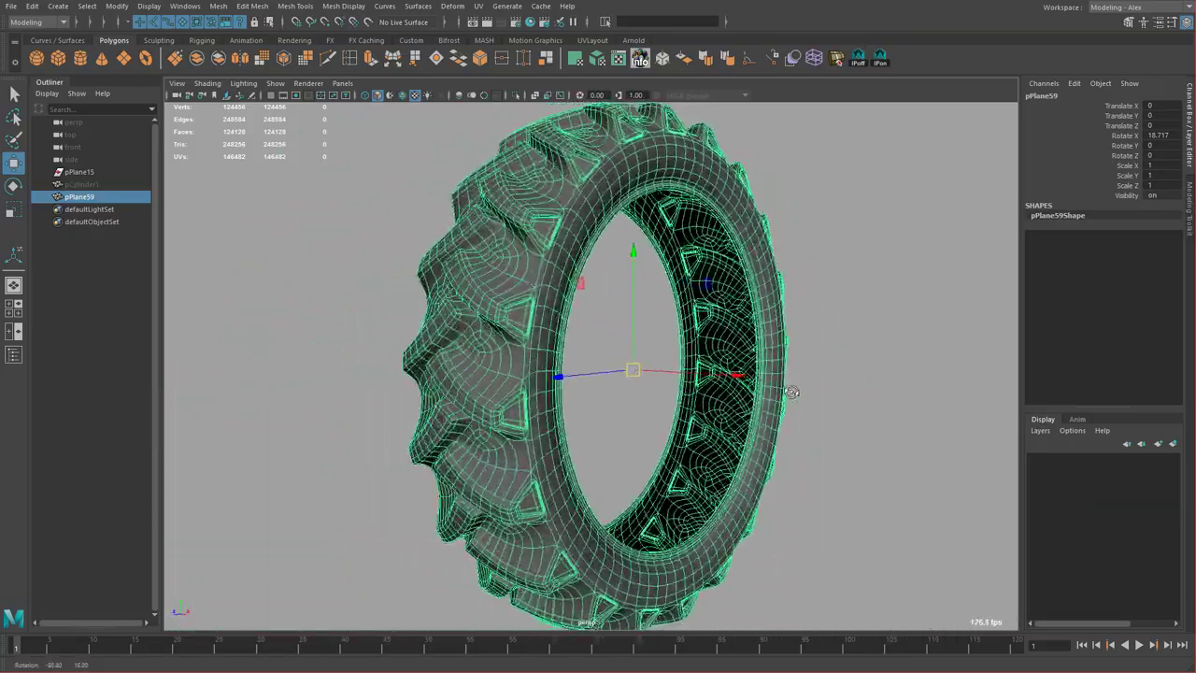
# Examine the interlocking tread pattern up close in wireframe and across the whole deselected tire.
pyautogui.keyDown('alt'); pyautogui.moveTo(614, 404); pyautogui.dragTo(541, 416, button='middle'); pyautogui.keyUp('alt')
pyautogui.keyDown('alt'); pyautogui.moveTo(541, 416); pyautogui.dragTo(643, 432, button='right'); pyautogui.keyUp('alt')
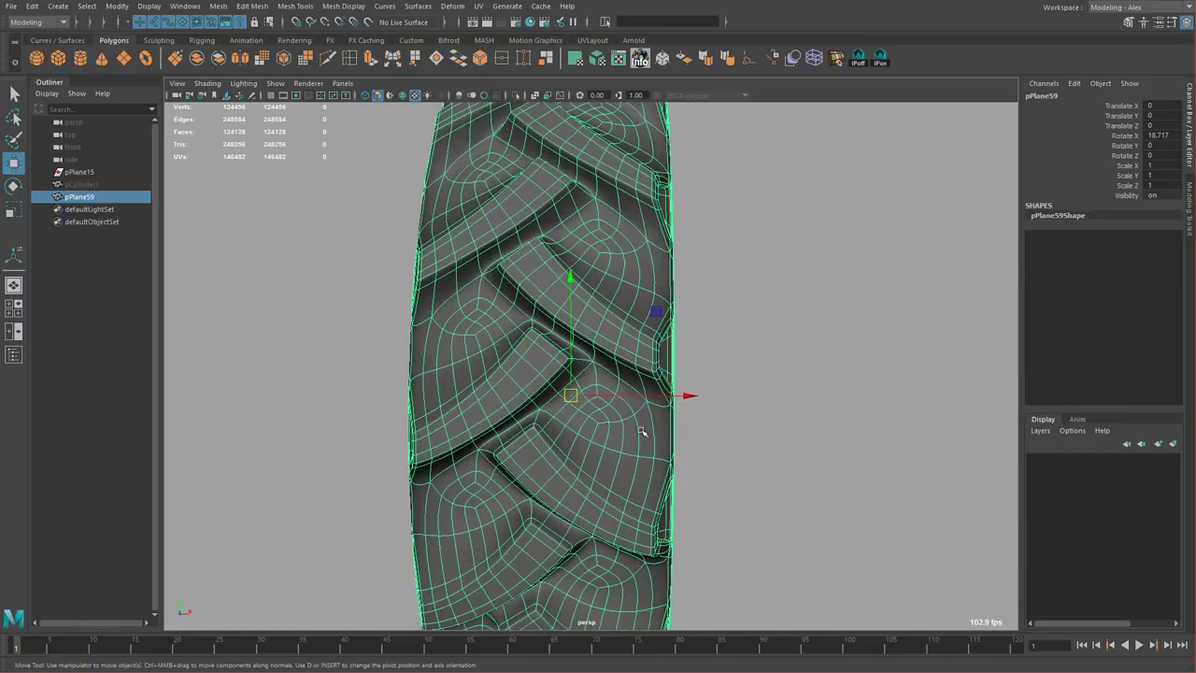
pyautogui.keyDown('alt'); pyautogui.moveTo(523, 425); pyautogui.dragTo(678, 435); pyautogui.keyUp('alt')
pyautogui.keyDown('alt'); pyautogui.moveTo(679, 435); pyautogui.dragTo(523, 411, button='middle'); pyautogui.keyUp('alt')
pyautogui.keyDown('alt'); pyautogui.moveTo(621, 420); pyautogui.dragTo(523, 434); pyautogui.keyUp('alt')
pyautogui.keyDown('alt'); pyautogui.moveTo(613, 356); pyautogui.dragTo(524, 383); pyautogui.keyUp('alt')
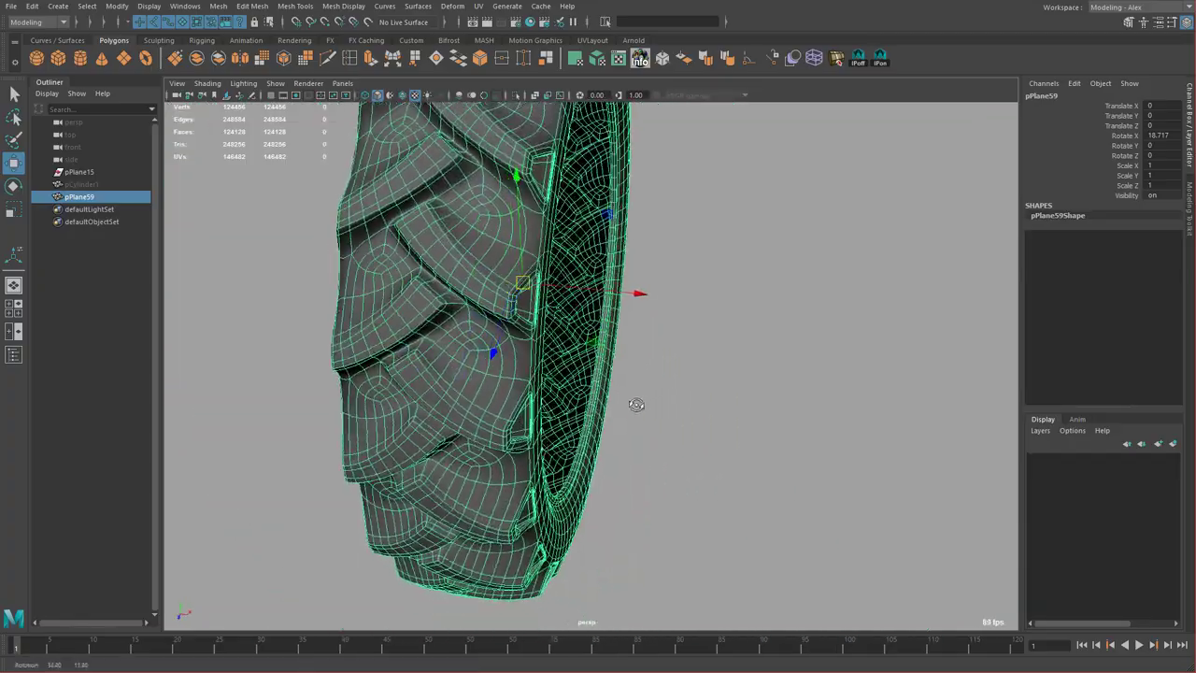
pyautogui.keyDown('alt'); pyautogui.moveTo(635, 406); pyautogui.dragTo(734, 430, button='middle'); pyautogui.keyUp('alt')
pyautogui.keyDown('alt'); pyautogui.moveTo(734, 429); pyautogui.dragTo(682, 333); pyautogui.keyUp('alt')
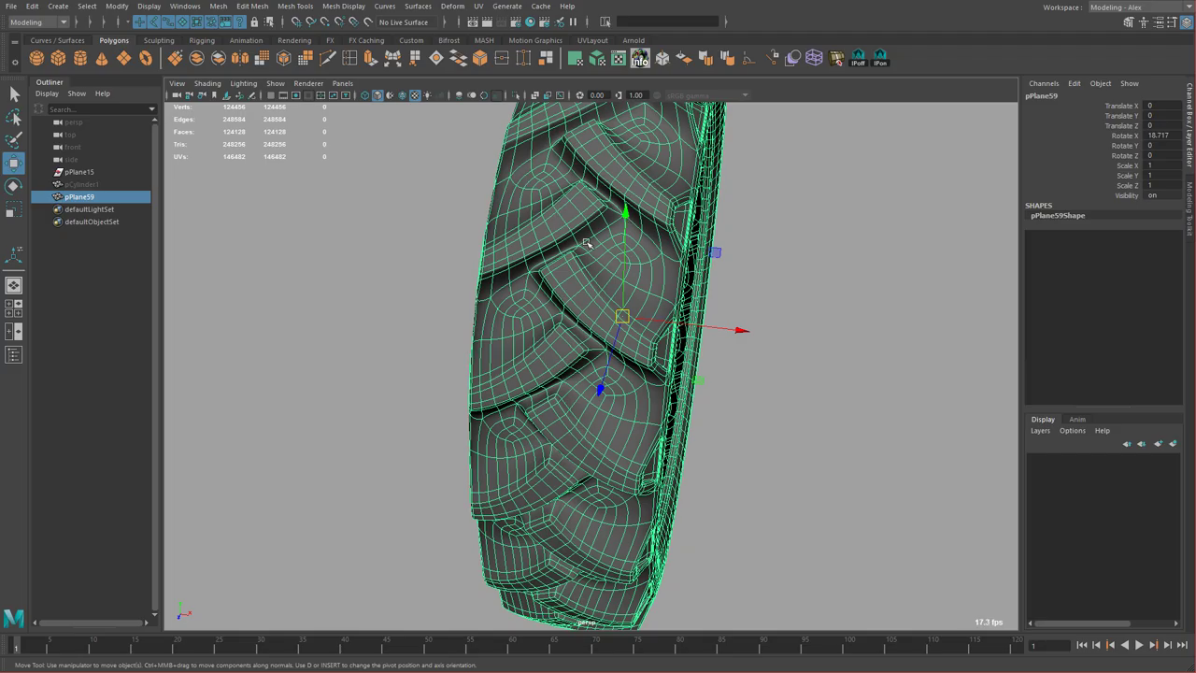
pyautogui.keyDown('alt'); pyautogui.moveTo(585, 244); pyautogui.dragTo(630, 364); pyautogui.keyUp('alt')
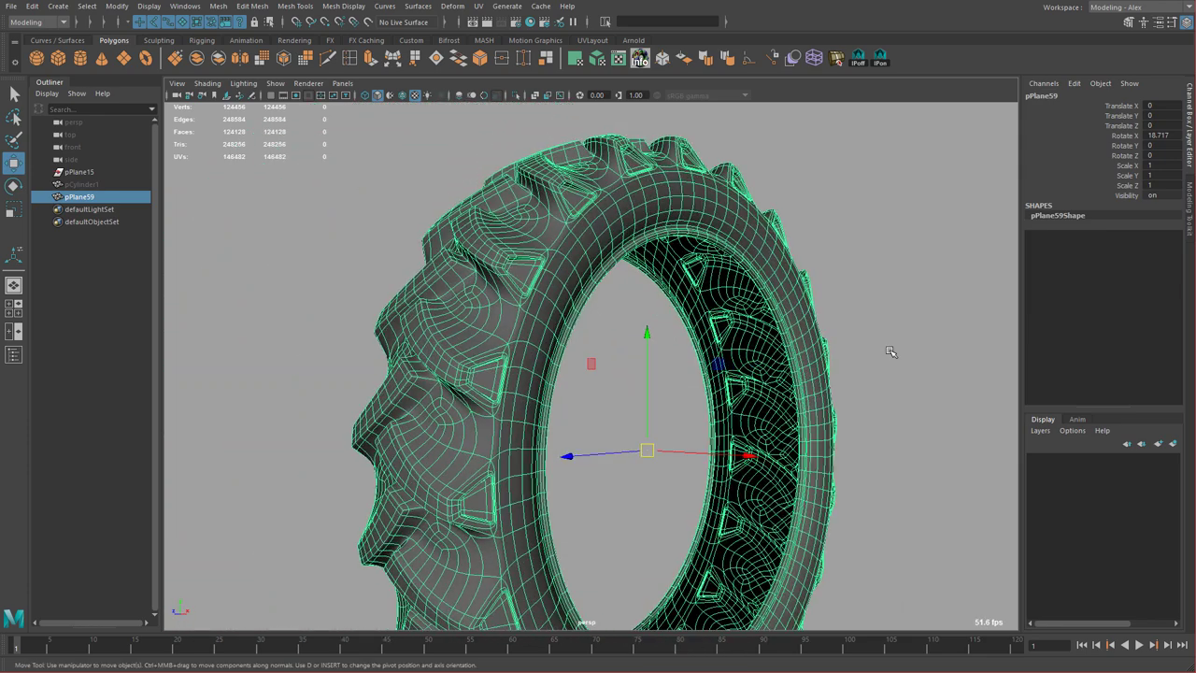
pyautogui.click(890, 351)
pyautogui.keyDown('alt'); pyautogui.moveTo(878, 349); pyautogui.dragTo(641, 320, button='right'); pyautogui.keyUp('alt')
pyautogui.keyDown('alt'); pyautogui.moveTo(641, 321); pyautogui.dragTo(488, 339); pyautogui.keyUp('alt')
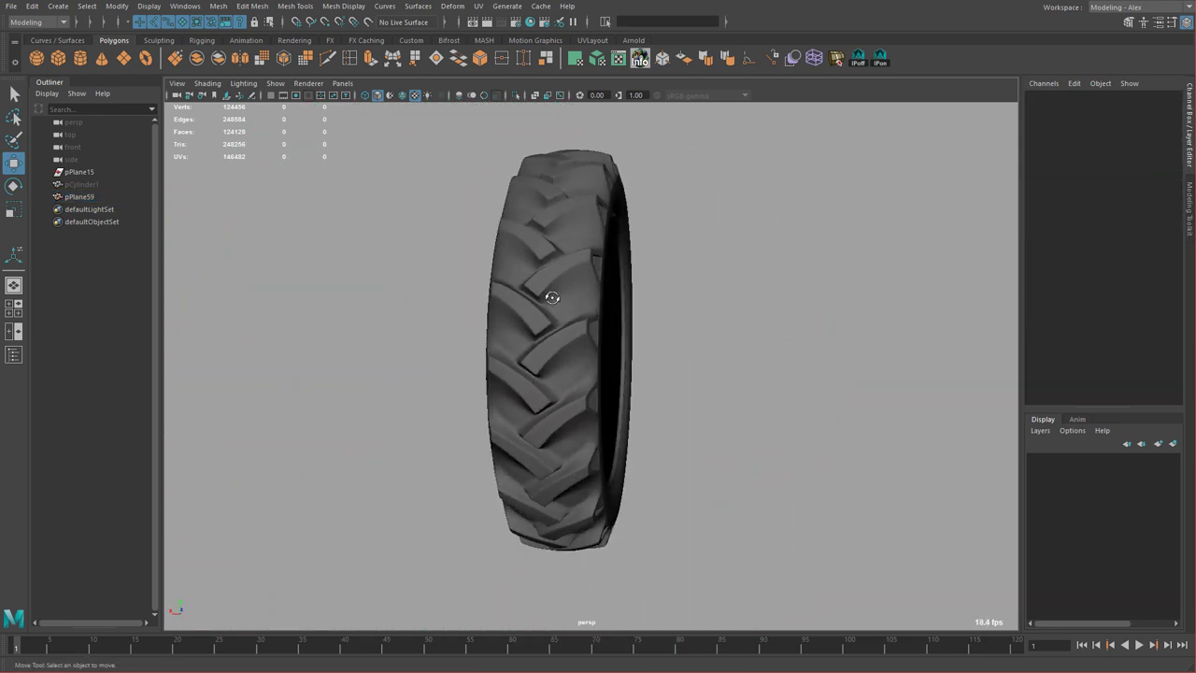
pyautogui.keyDown('alt'); pyautogui.moveTo(552, 297); pyautogui.dragTo(333, 308); pyautogui.keyUp('alt')
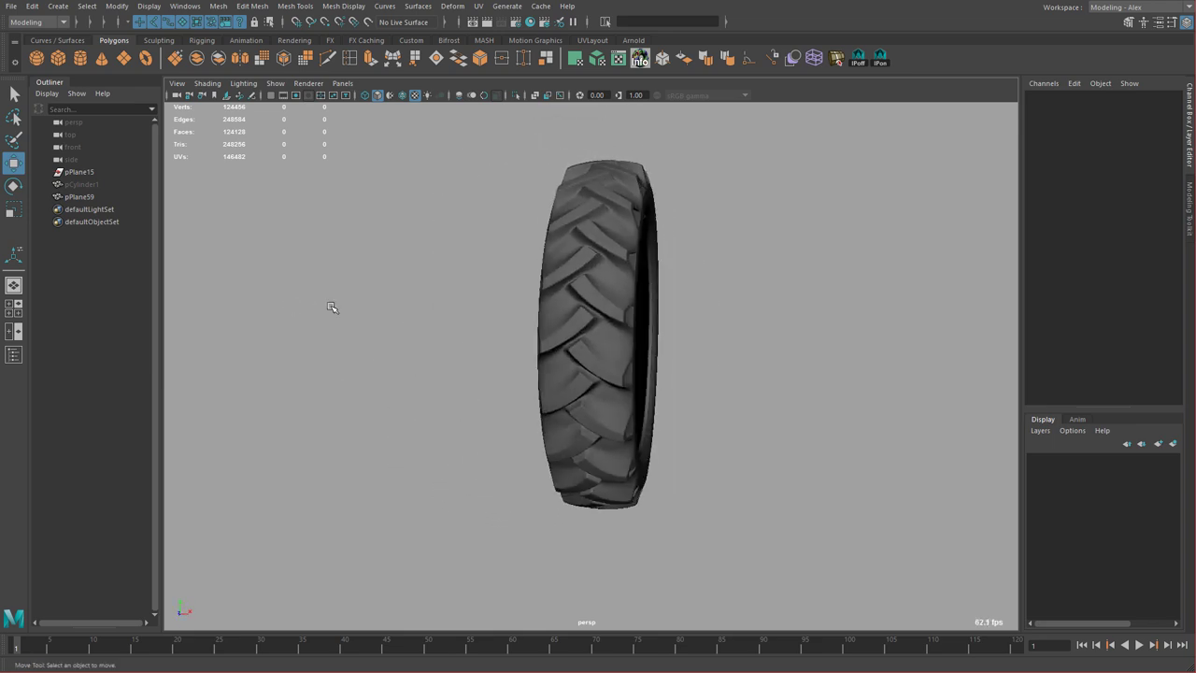
# Select the tire, adjust it along its X axis, and deselect it to review the shaded result.
pyautogui.click(605, 308)
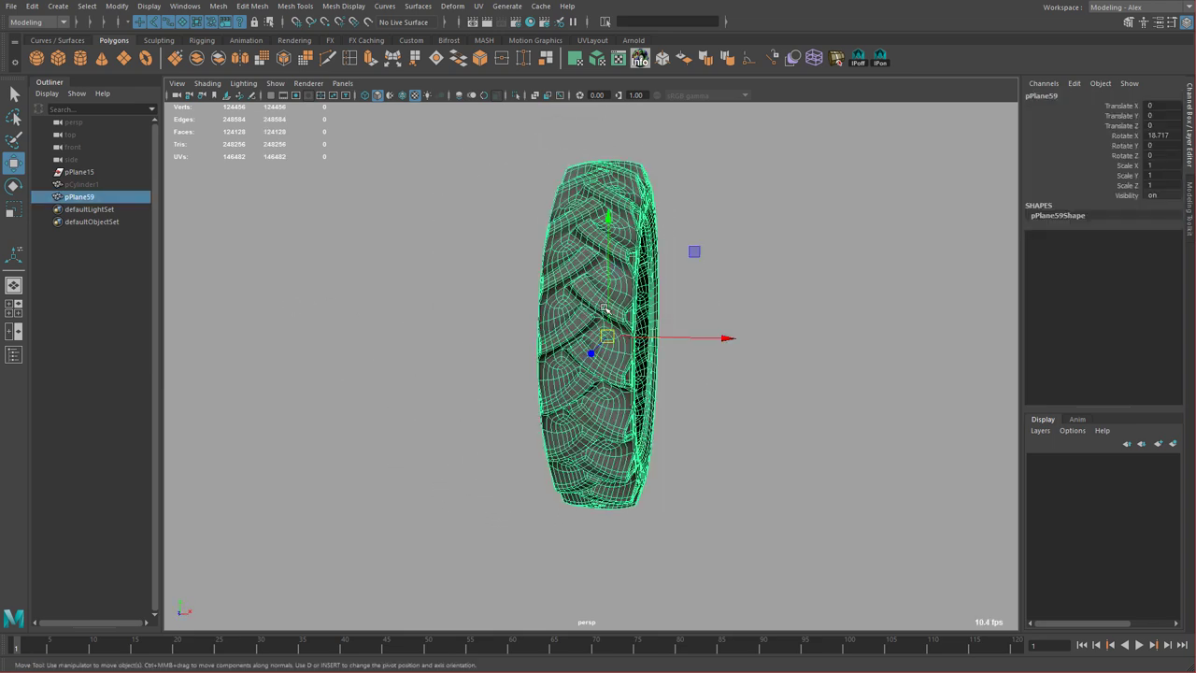
pyautogui.click(723, 353)
pyautogui.moveTo(715, 340); pyautogui.dragTo(609, 340)
pyautogui.click(625, 215)
pyautogui.keyDown('alt'); pyautogui.moveTo(680, 319); pyautogui.dragTo(593, 358, button='middle'); pyautogui.keyUp('alt')
pyautogui.scroll(2, 593, 358)
pyautogui.press('w')
pyautogui.keyDown('alt'); pyautogui.moveTo(611, 373); pyautogui.dragTo(855, 355); pyautogui.keyUp('alt')
pyautogui.click(894, 325)
pyautogui.keyDown('alt'); pyautogui.moveTo(893, 400); pyautogui.dragTo(765, 375); pyautogui.keyUp('alt')
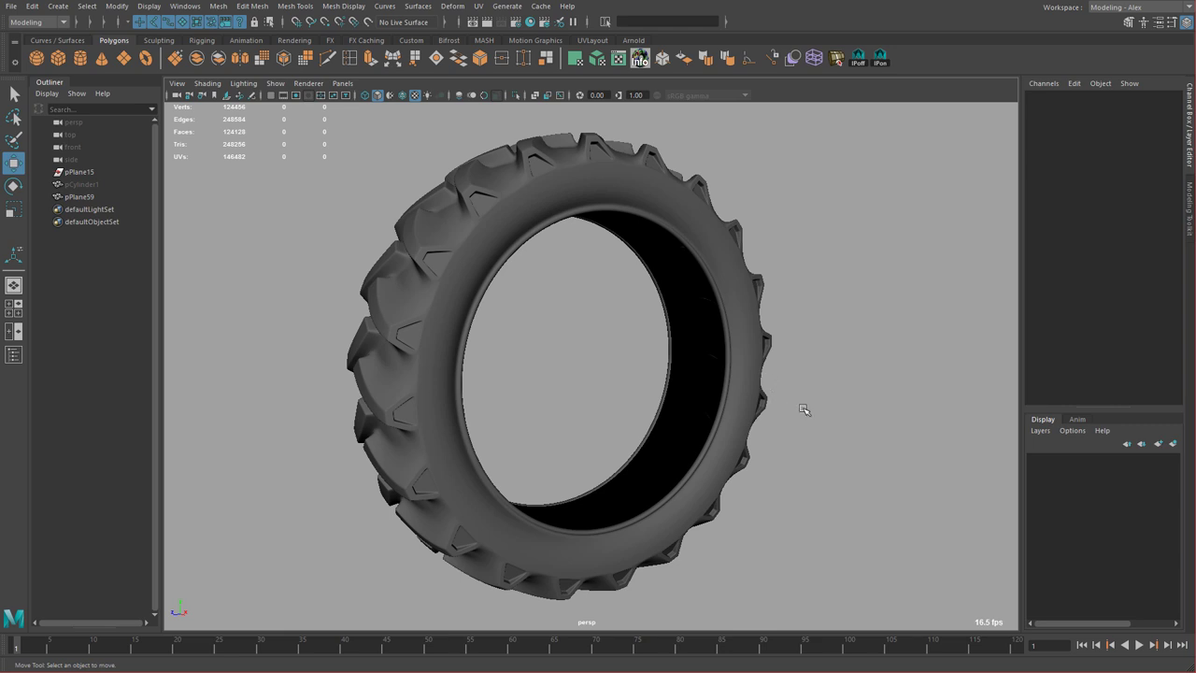
pyautogui.keyDown('alt'); pyautogui.moveTo(871, 417); pyautogui.dragTo(670, 425); pyautogui.keyUp('alt')
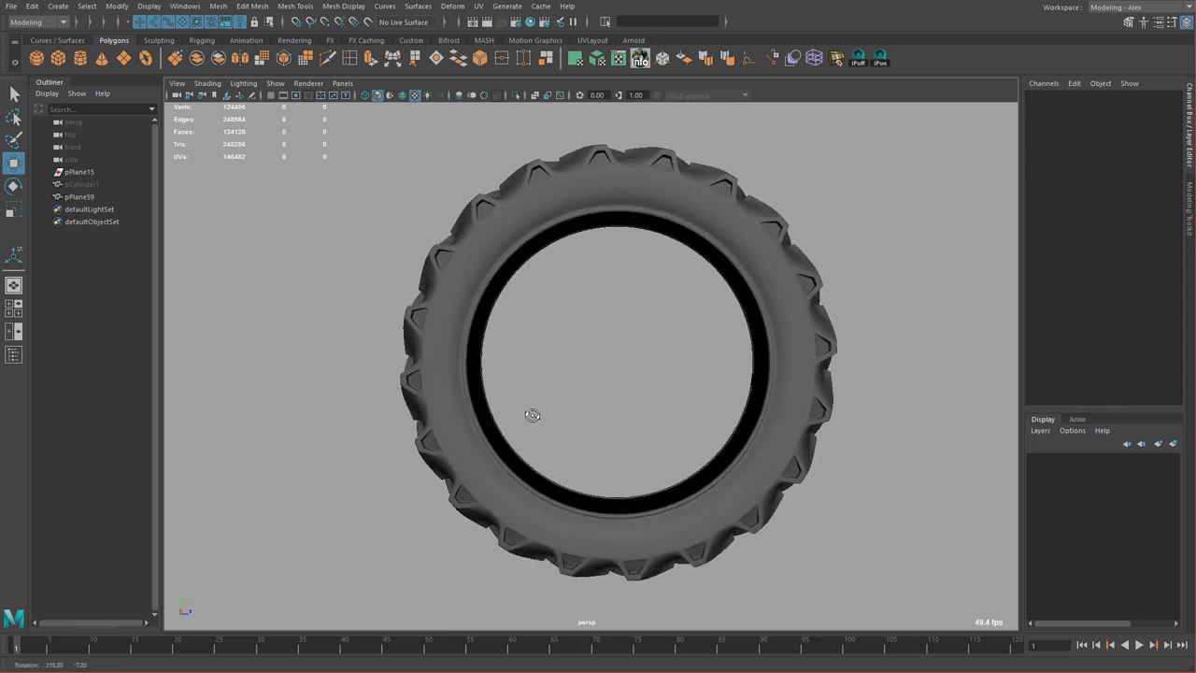